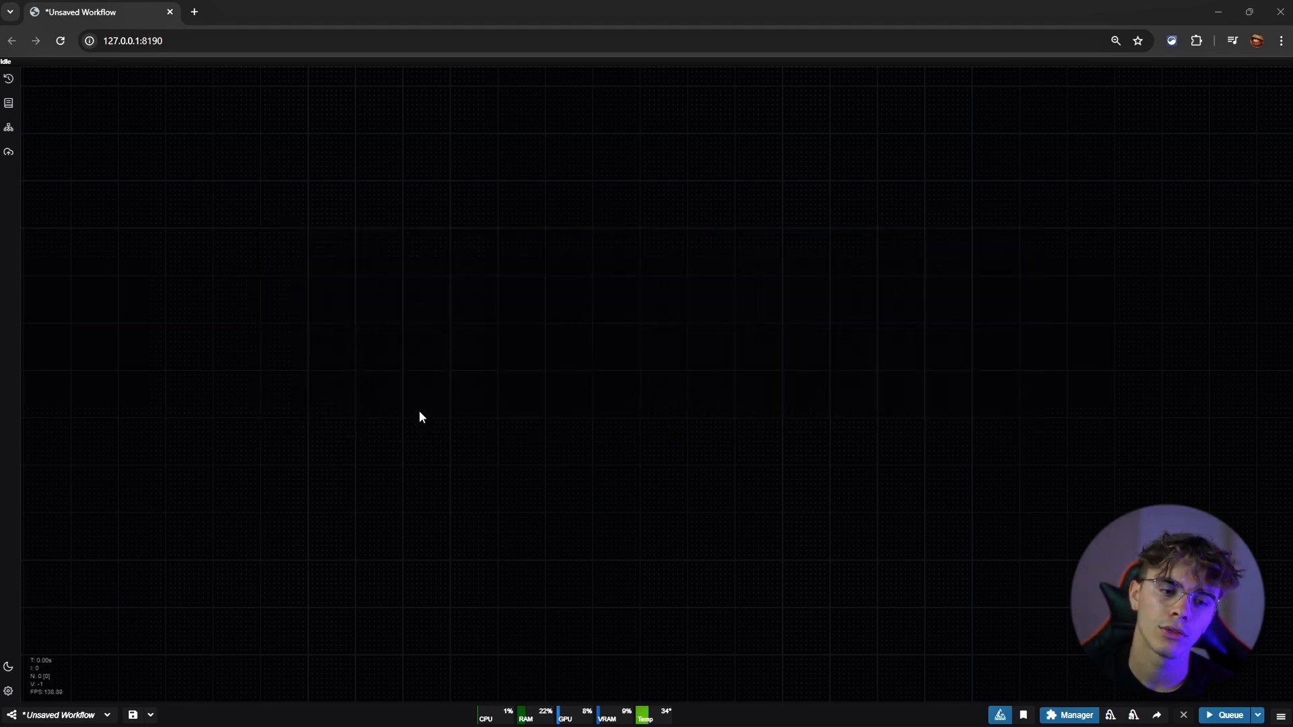
scroll(412, 410, "up", 4)
scroll(411, 410, "up", 4)
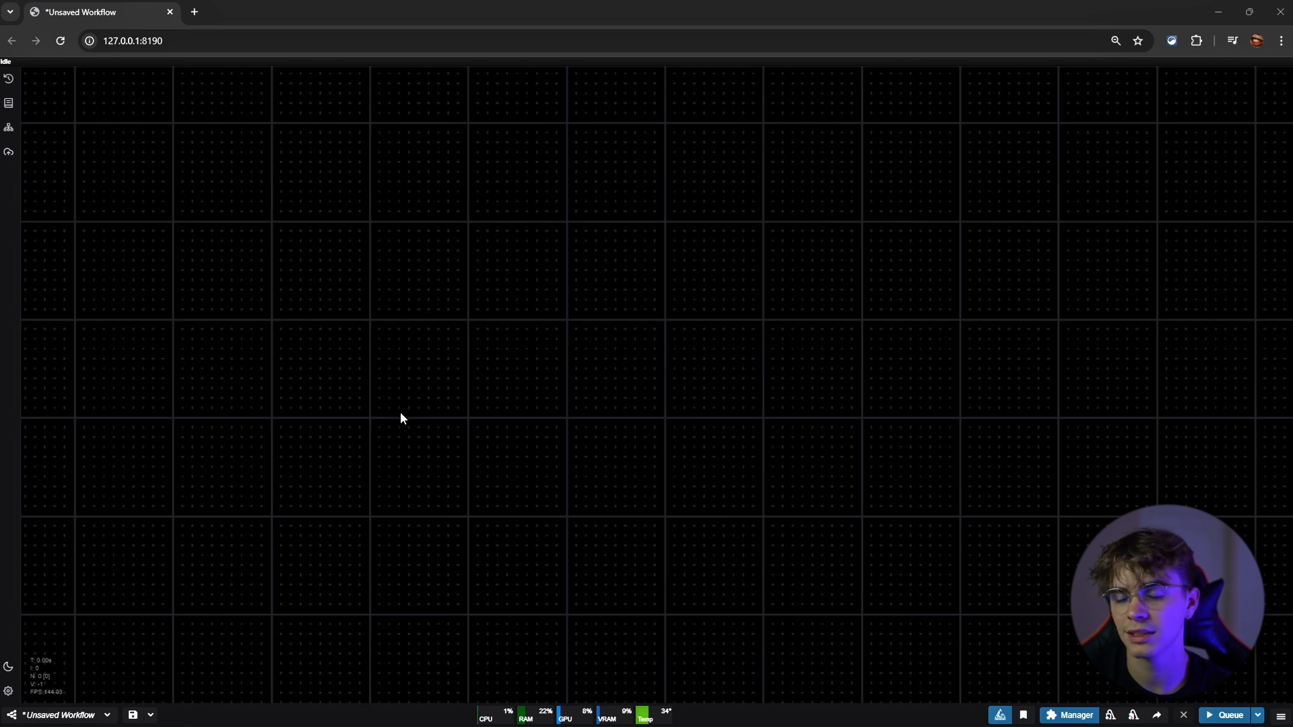
scroll(410, 407, "up", 3)
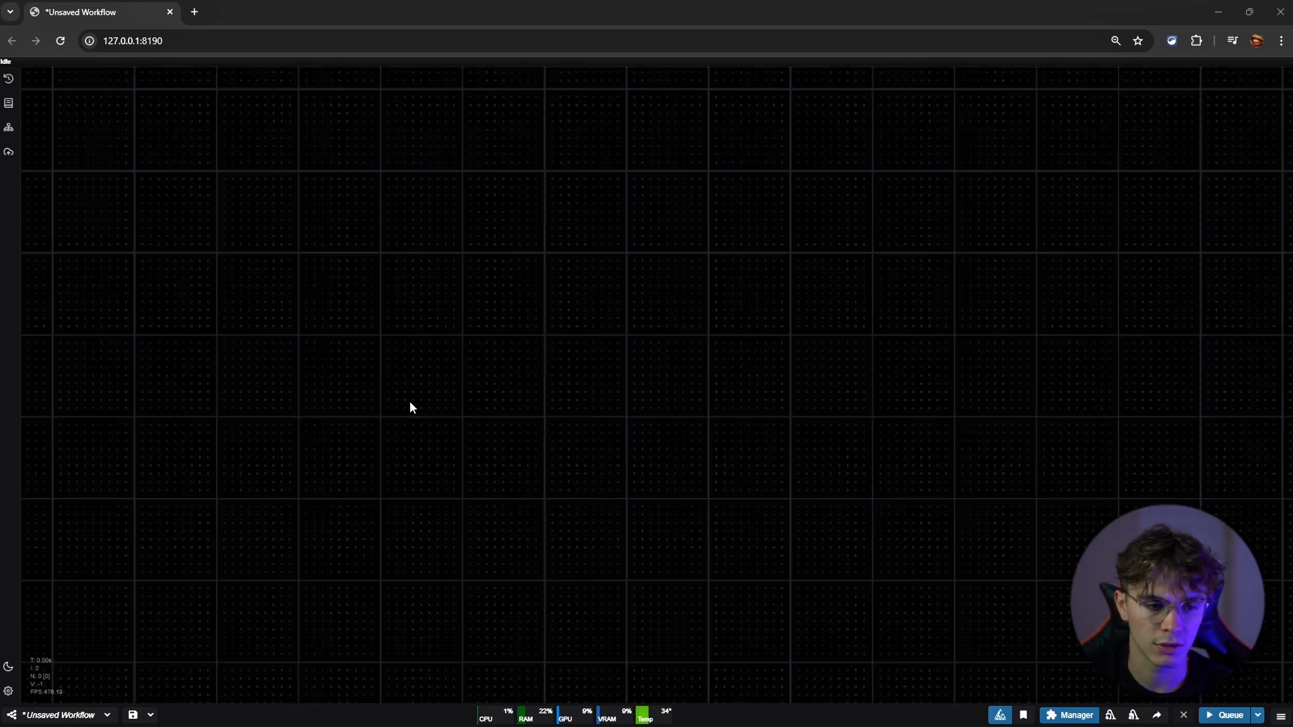
left_click_drag(397, 411, 415, 413)
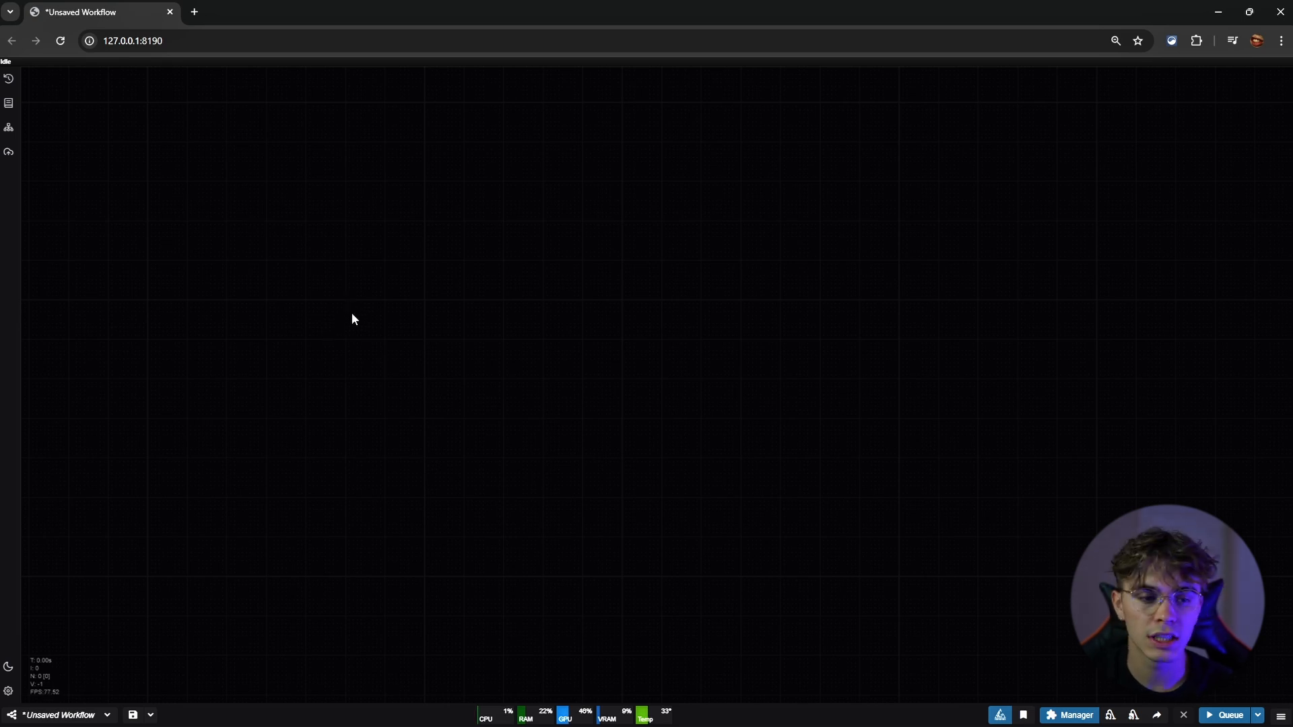
double_click(377, 307)
type("load")
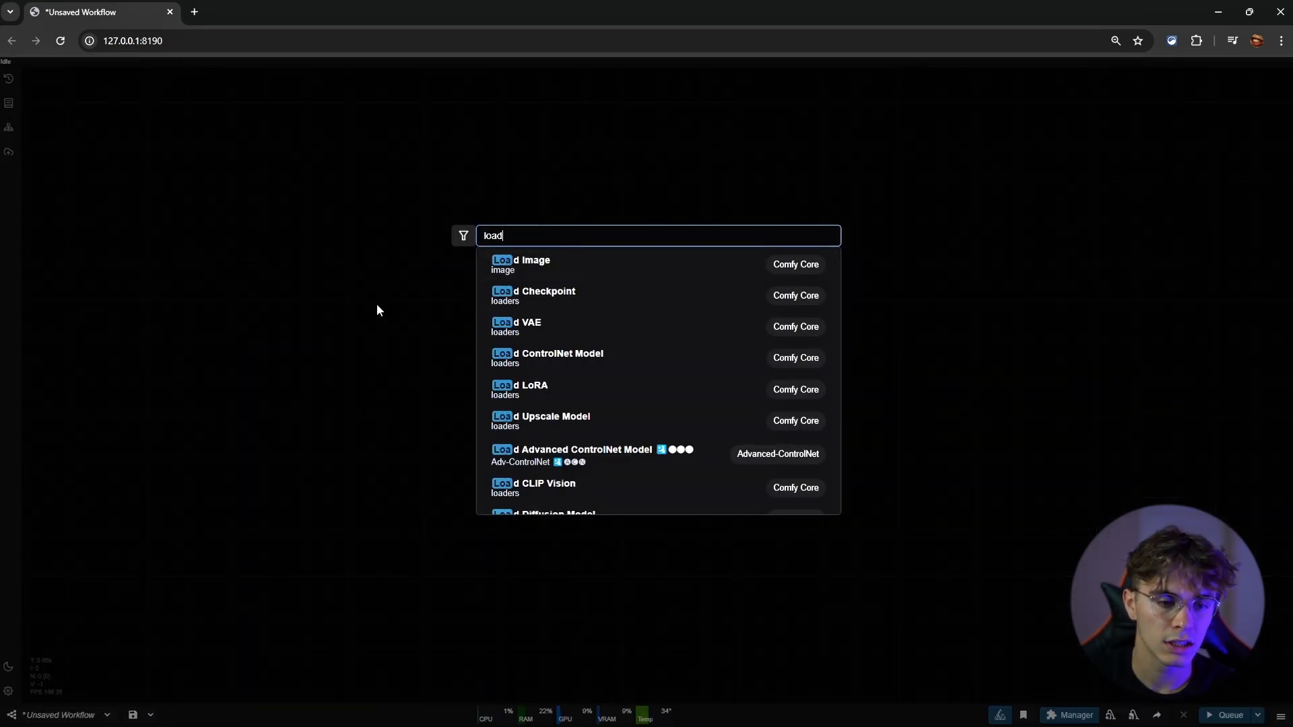
type(" check")
key("Return")
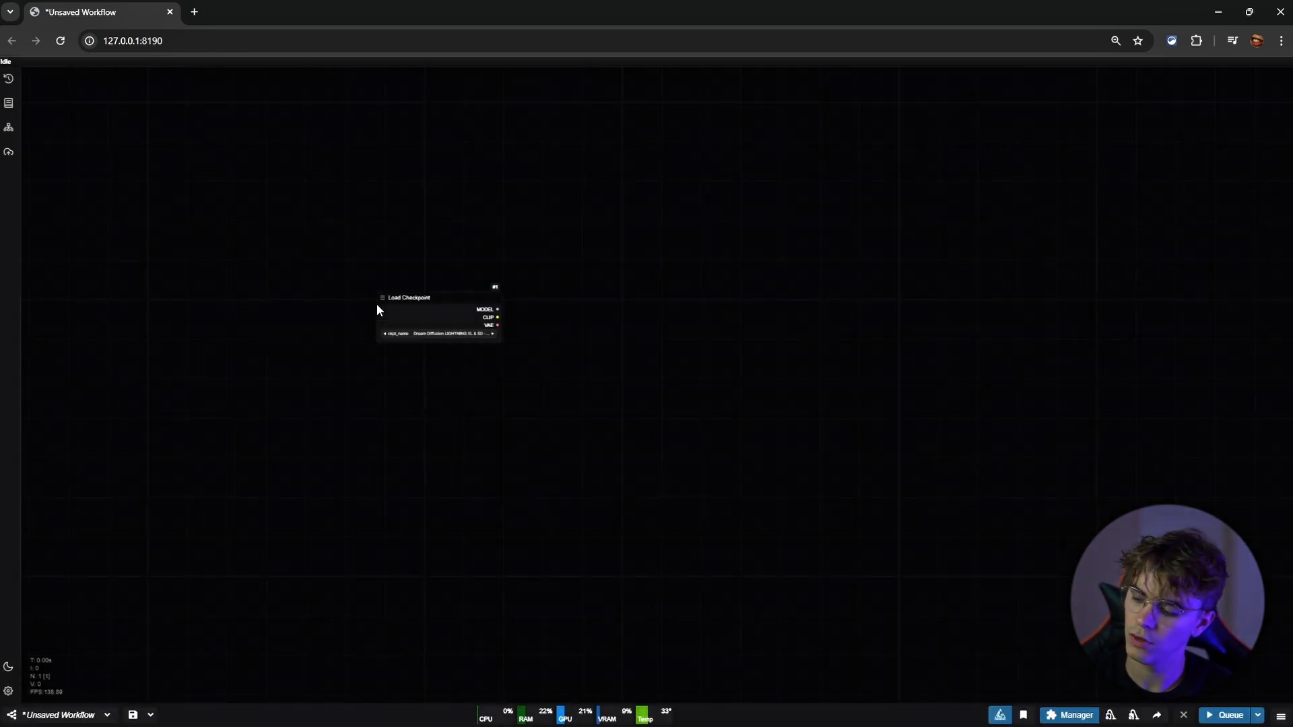
scroll(431, 240, "up", 7)
left_click_drag(438, 333, 403, 261)
key("Delete")
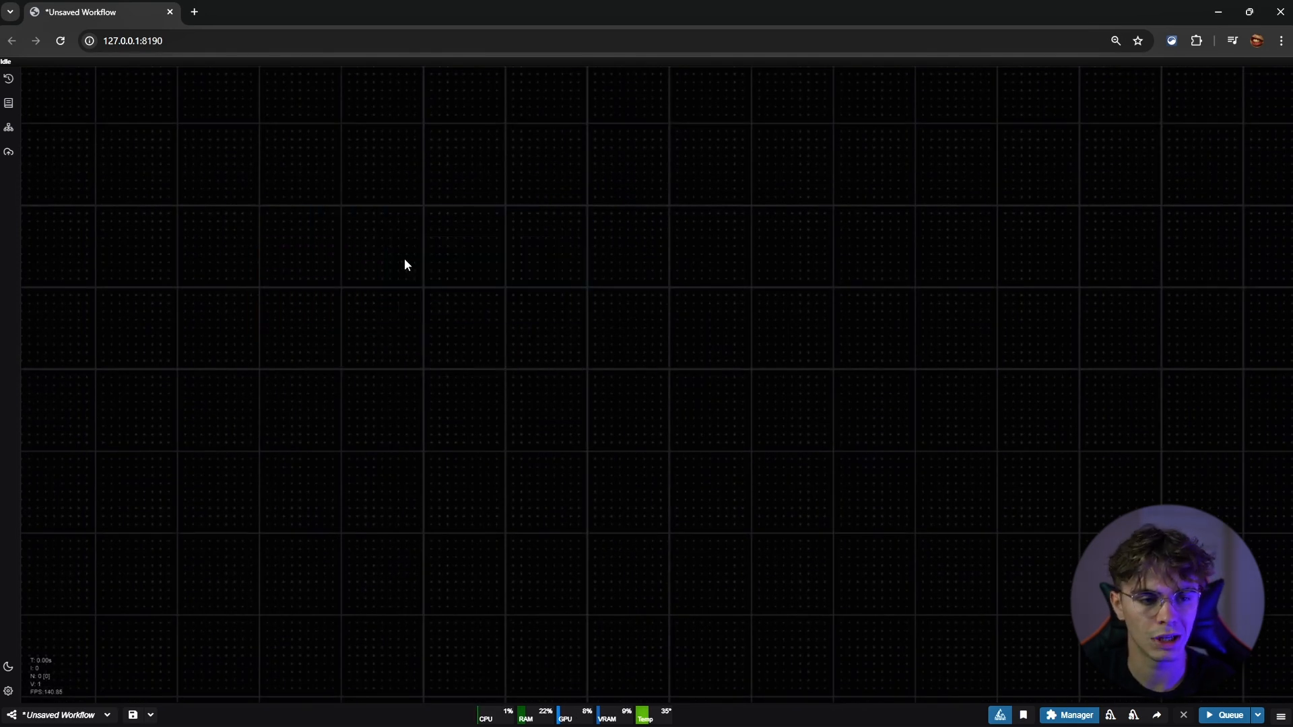
Add an Efficient Loader node to the empty canvas
double_click(414, 260)
type("effici")
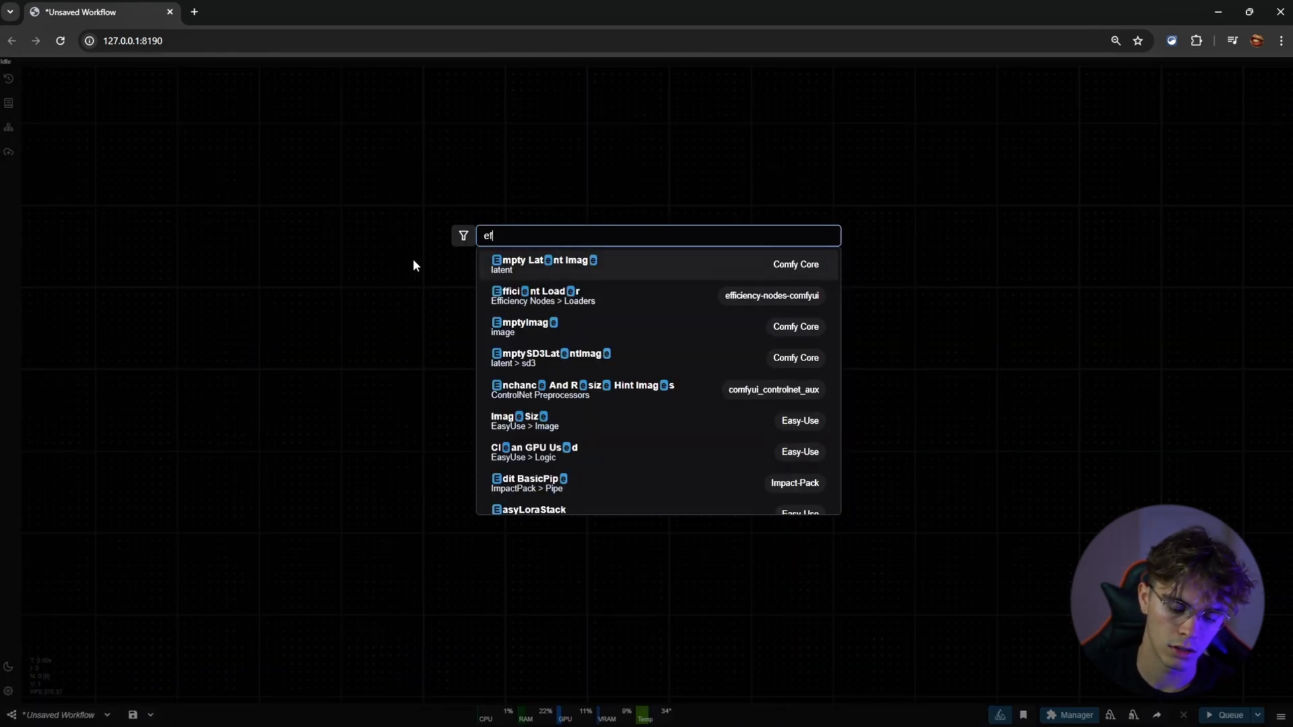
key("Return")
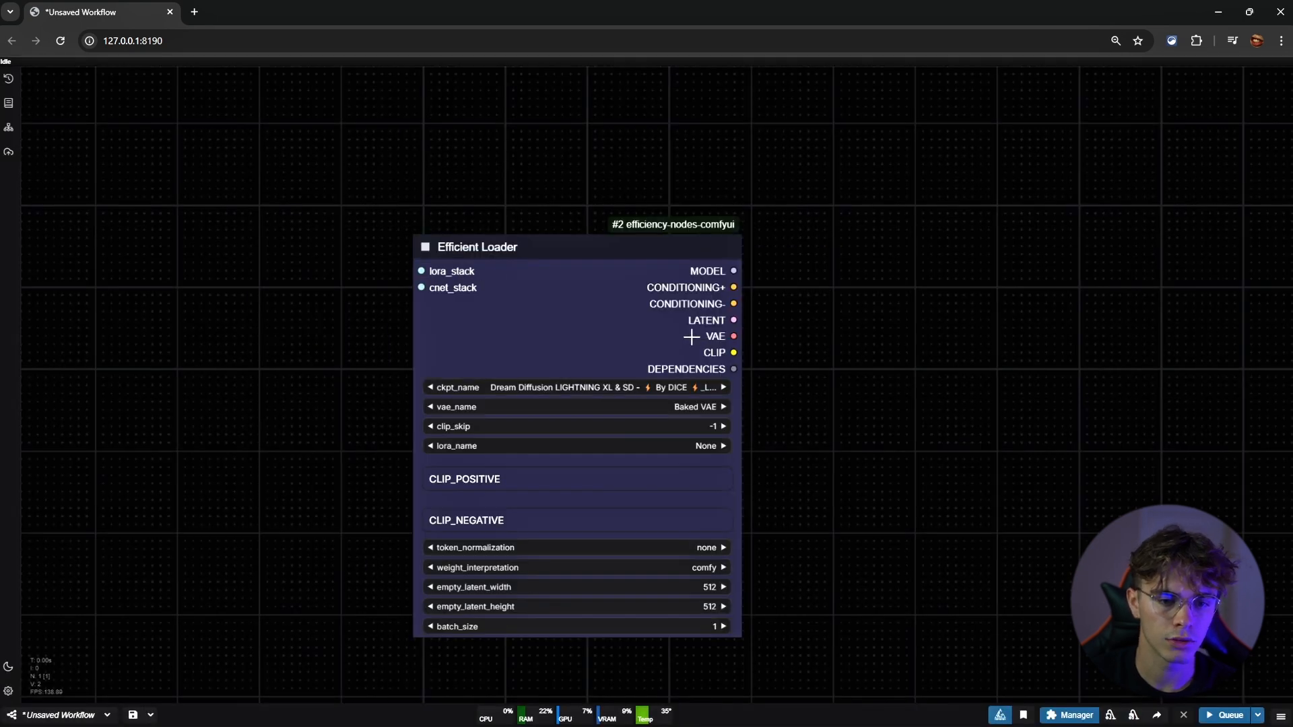
Set the Efficient Loader's checkpoint to dreamshaperXL_v21TurboDPMSDE.safetensors and its VAE to fixFP16ErrorsSDXLLowerMemoryUse_v10.safetensors
scroll(687, 334, "down", 5)
scroll(652, 260, "up", 3)
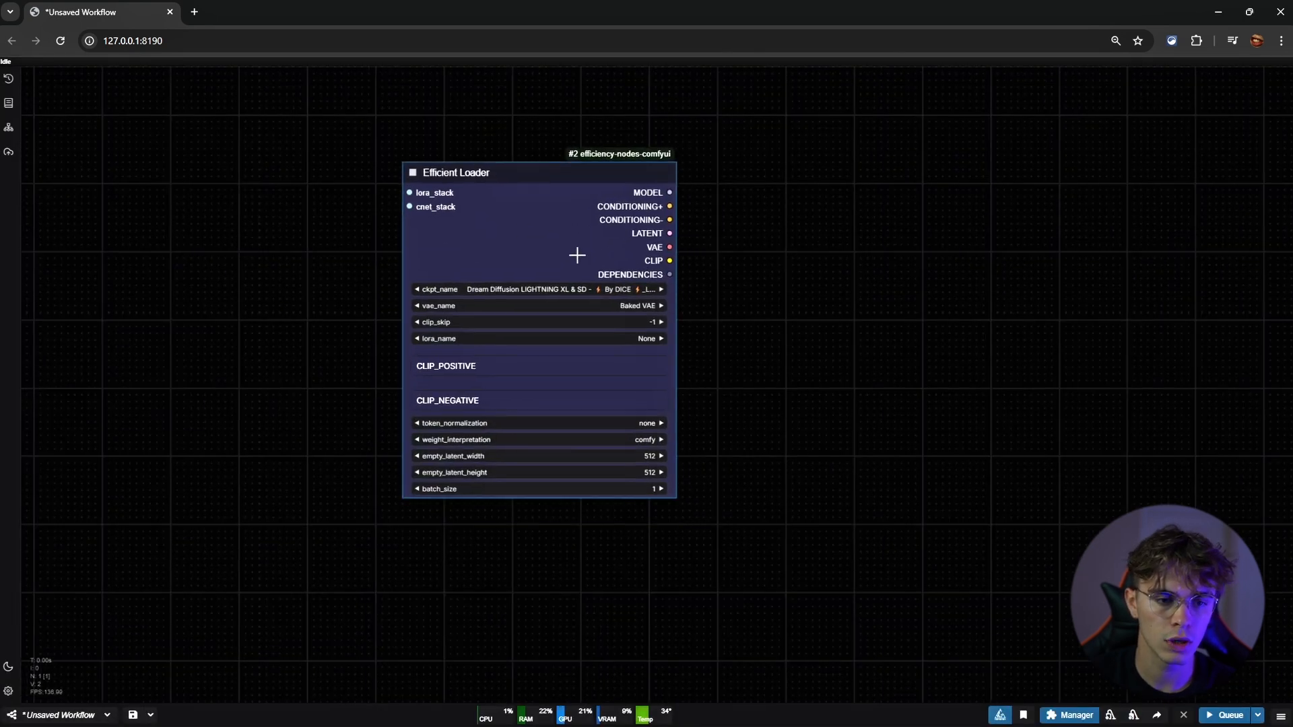
left_click(562, 291)
type("dre")
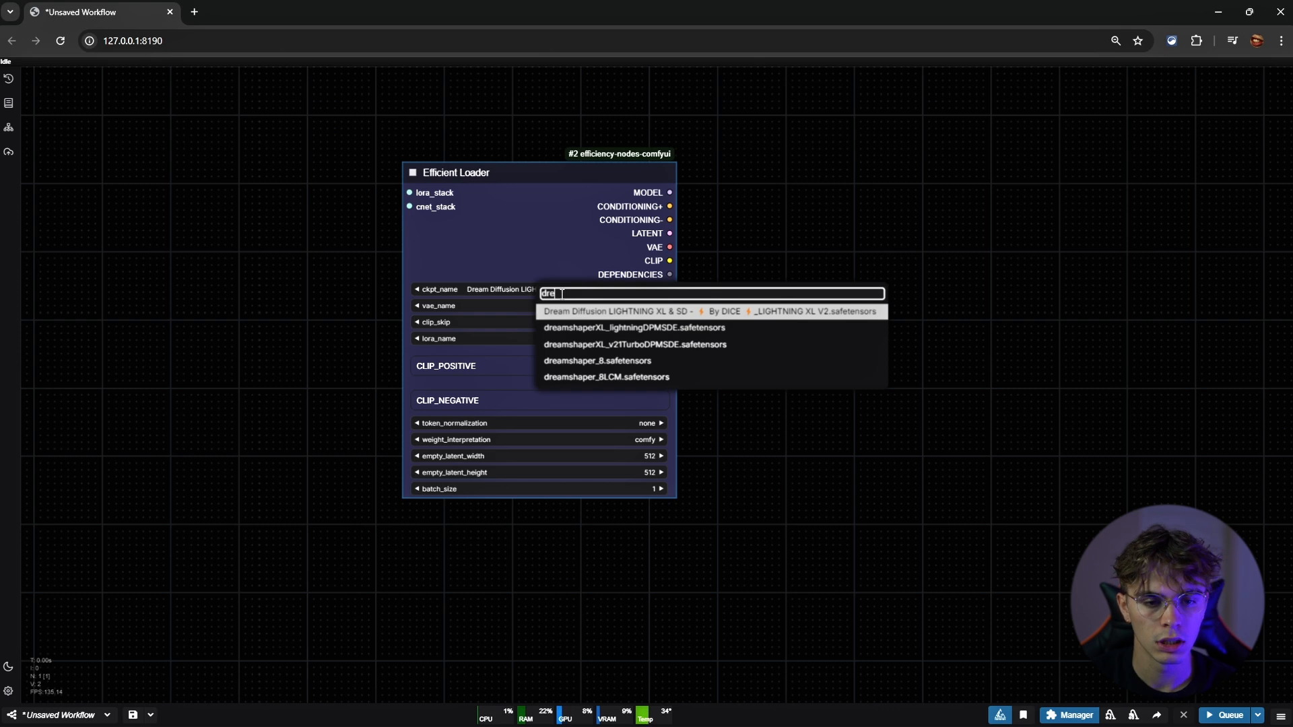
key("Down")
key("Down")
key("Return")
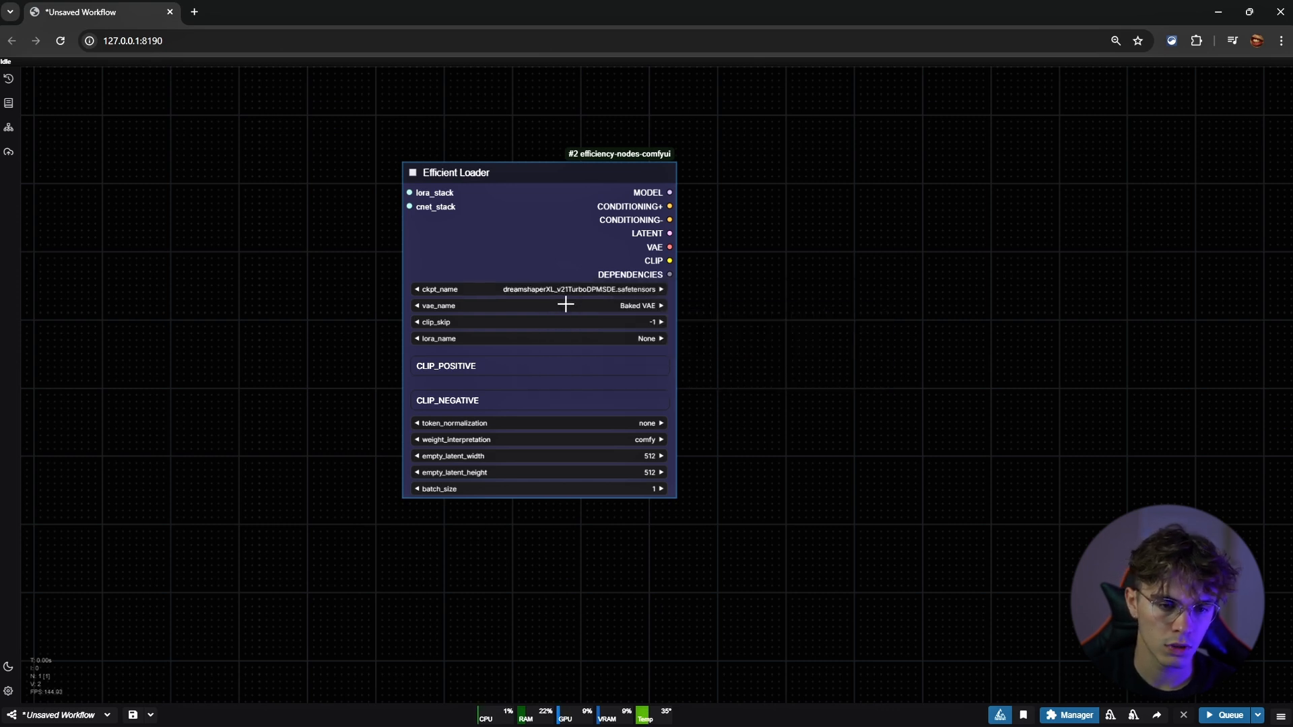
left_click(566, 305)
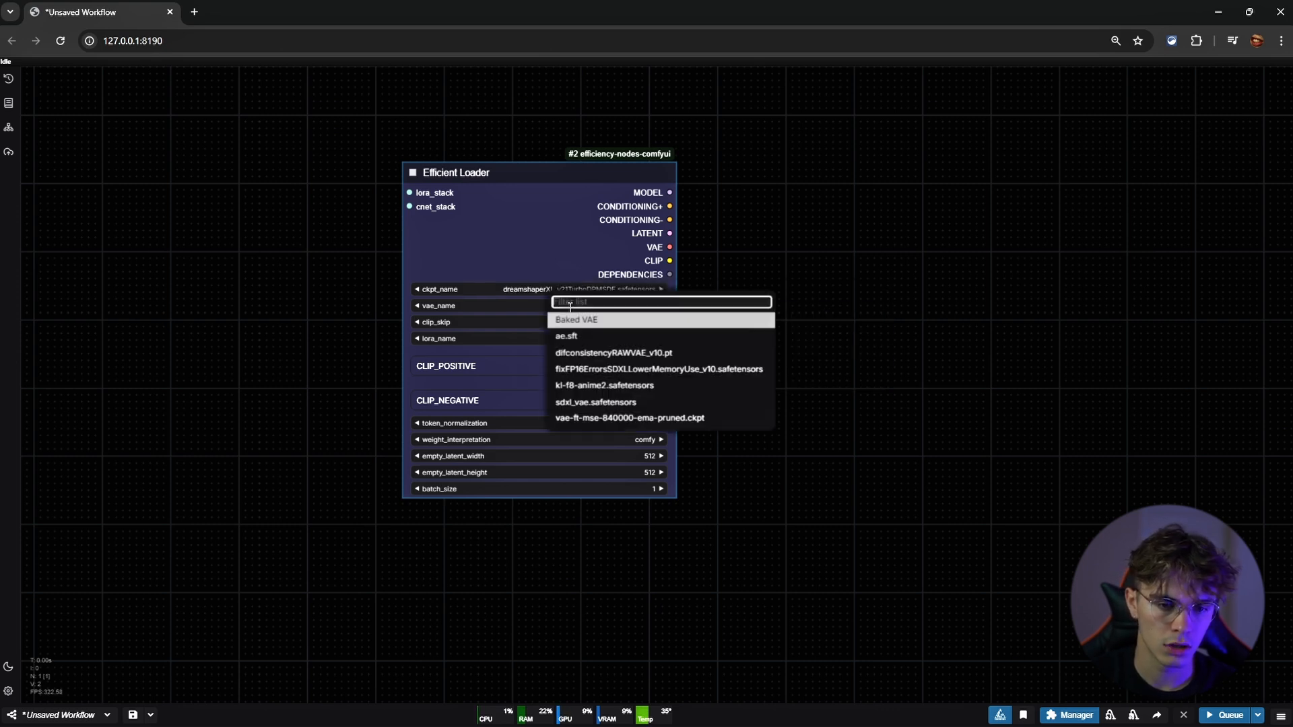
left_click(651, 371)
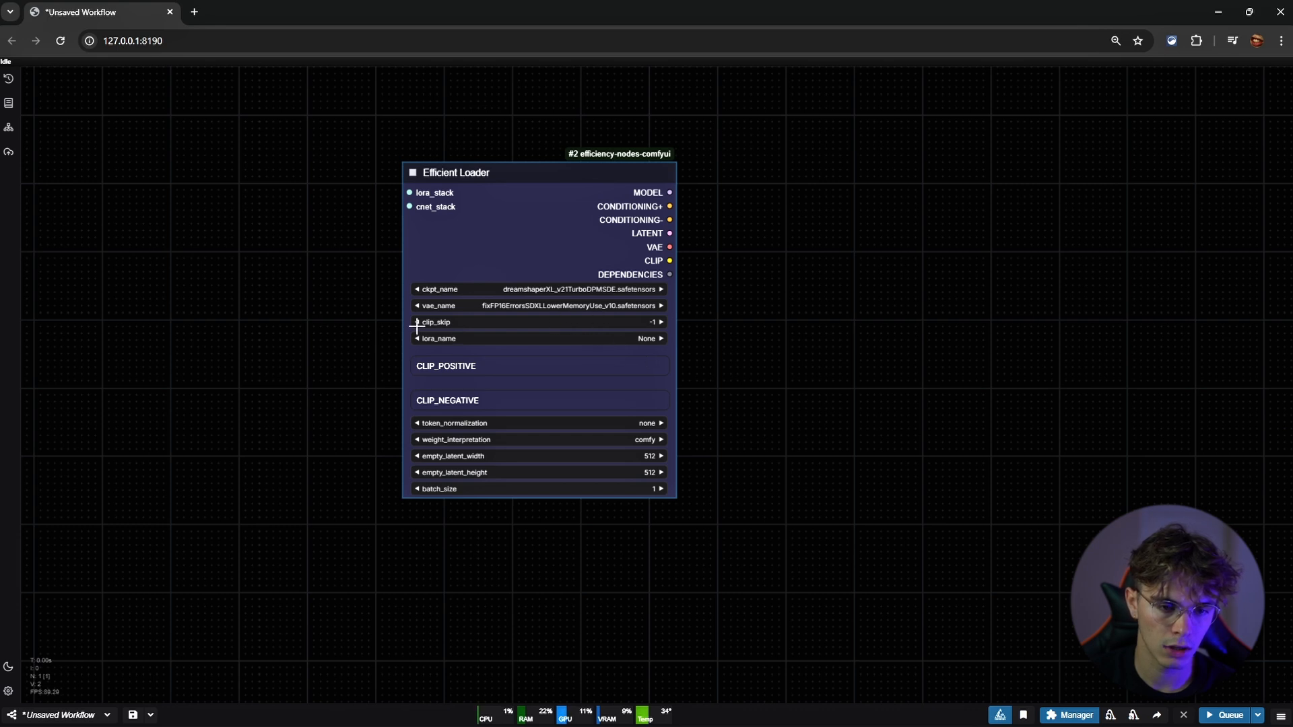
Set clip_skip to -2 and clear the default text from the loader's positive and negative prompts
scroll(745, 404, "down", 3)
double_click(510, 276)
key("BackSpace")
double_click(503, 304)
key("BackSpace")
Add a Load Video (Upload) node from Video Helper Suite below the Efficient Loader
scroll(818, 328, "down", 3)
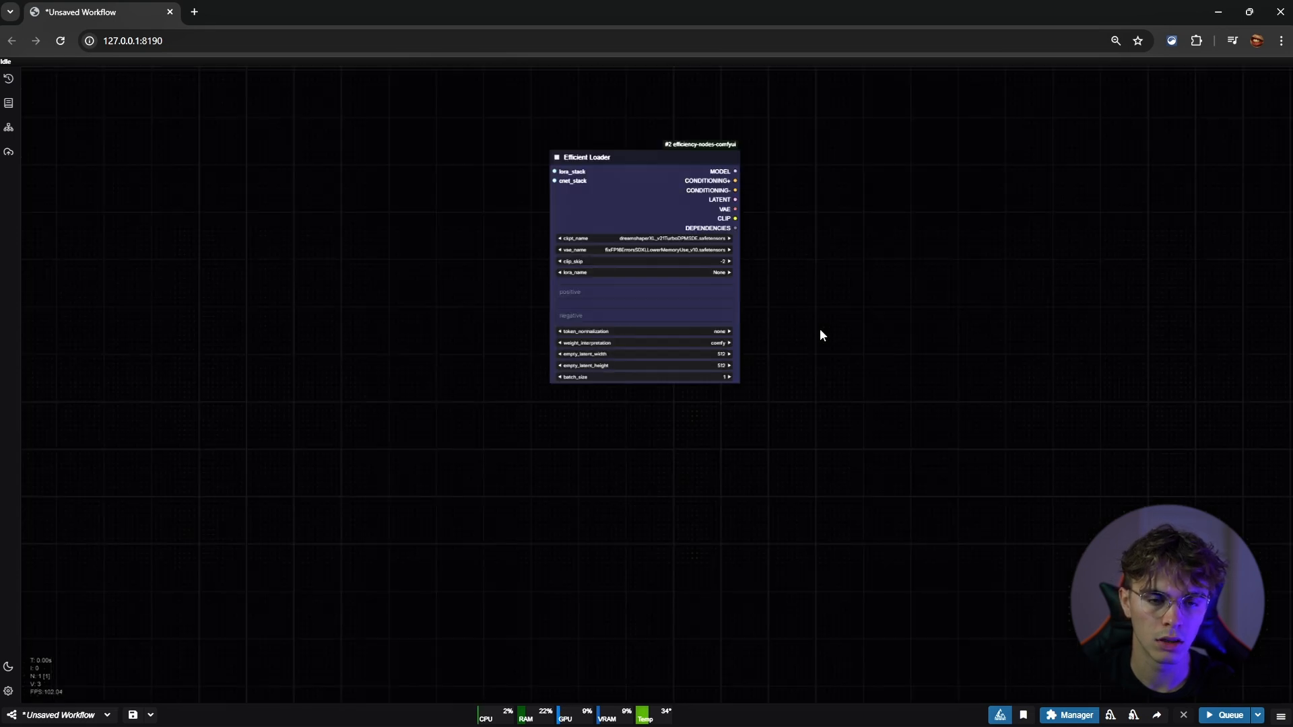
scroll(820, 334, "down", 2)
left_click_drag(820, 331, 759, 322)
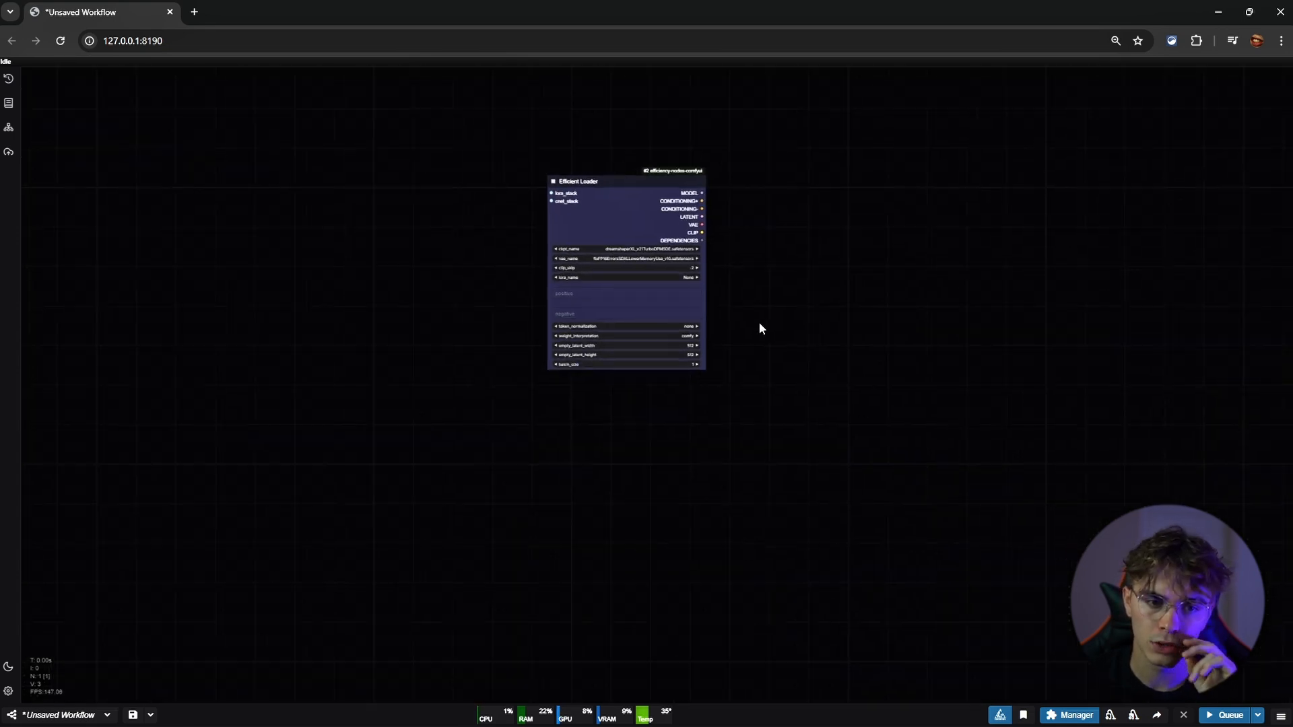
scroll(659, 286, "up", 3)
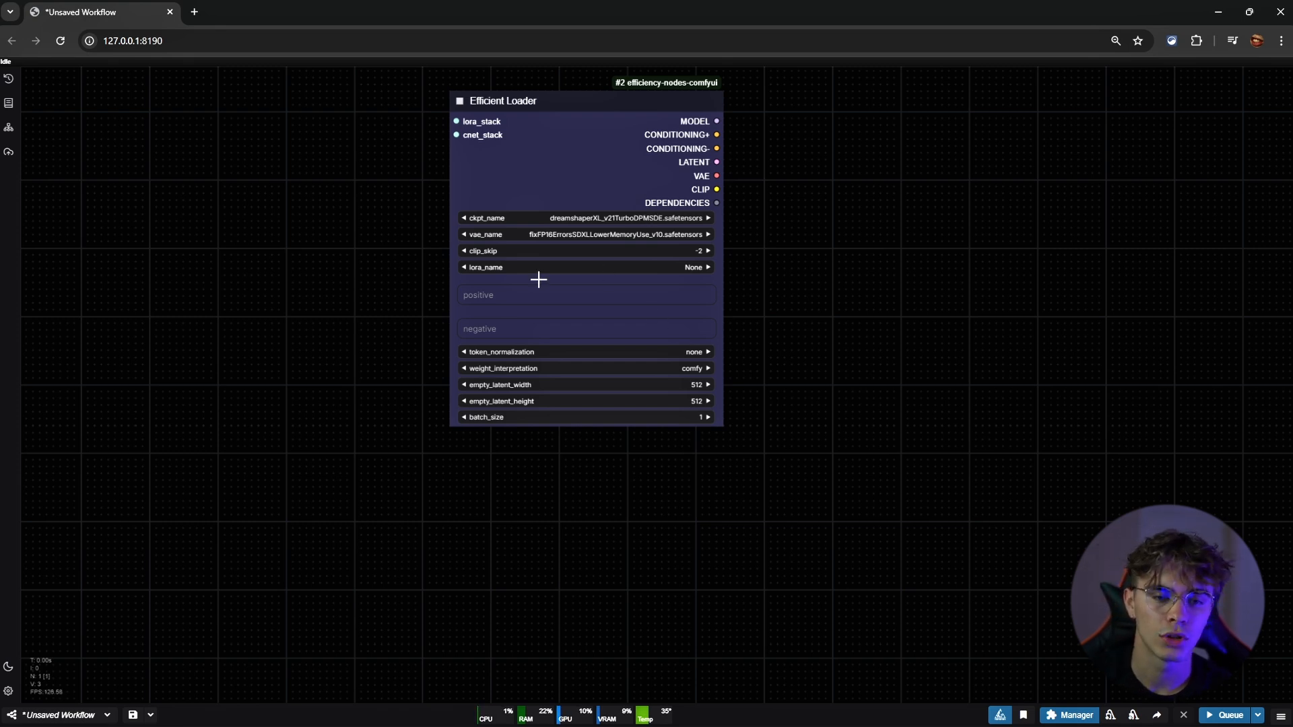
scroll(757, 465, "down", 5)
left_click_drag(631, 453, 414, 364)
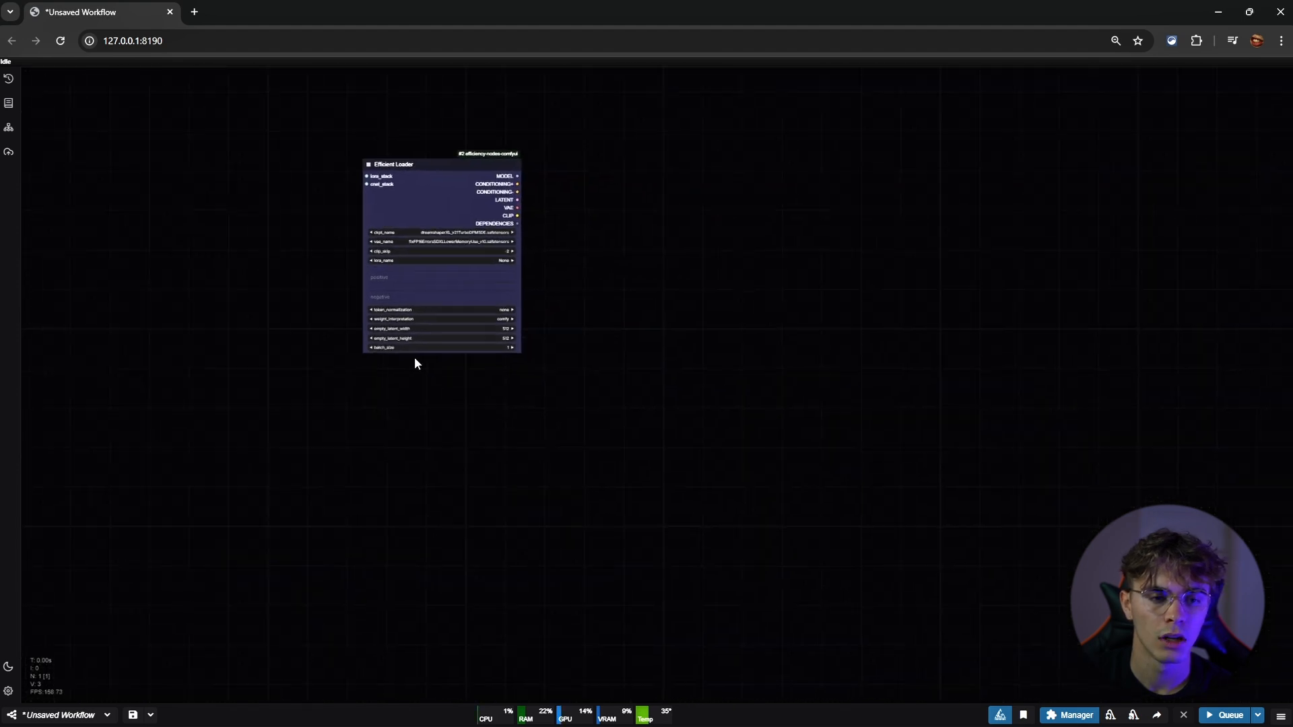
double_click(369, 469)
type("load vide")
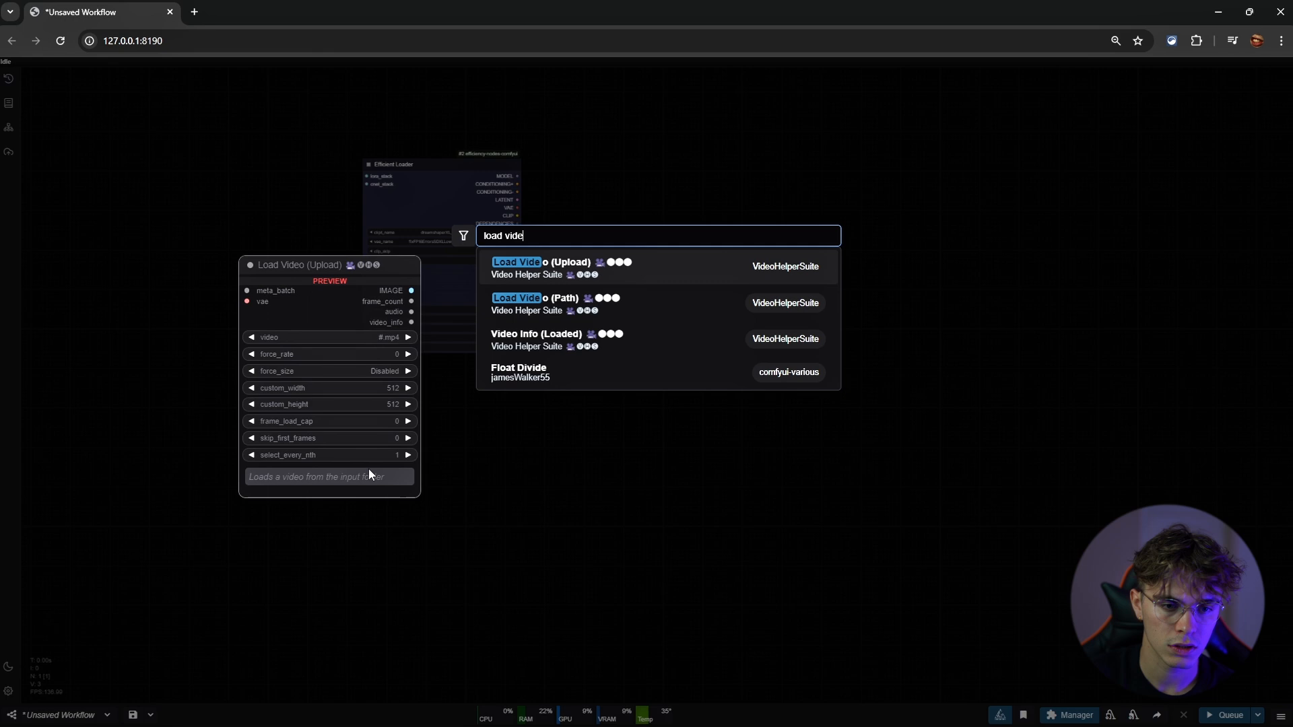
key("Return")
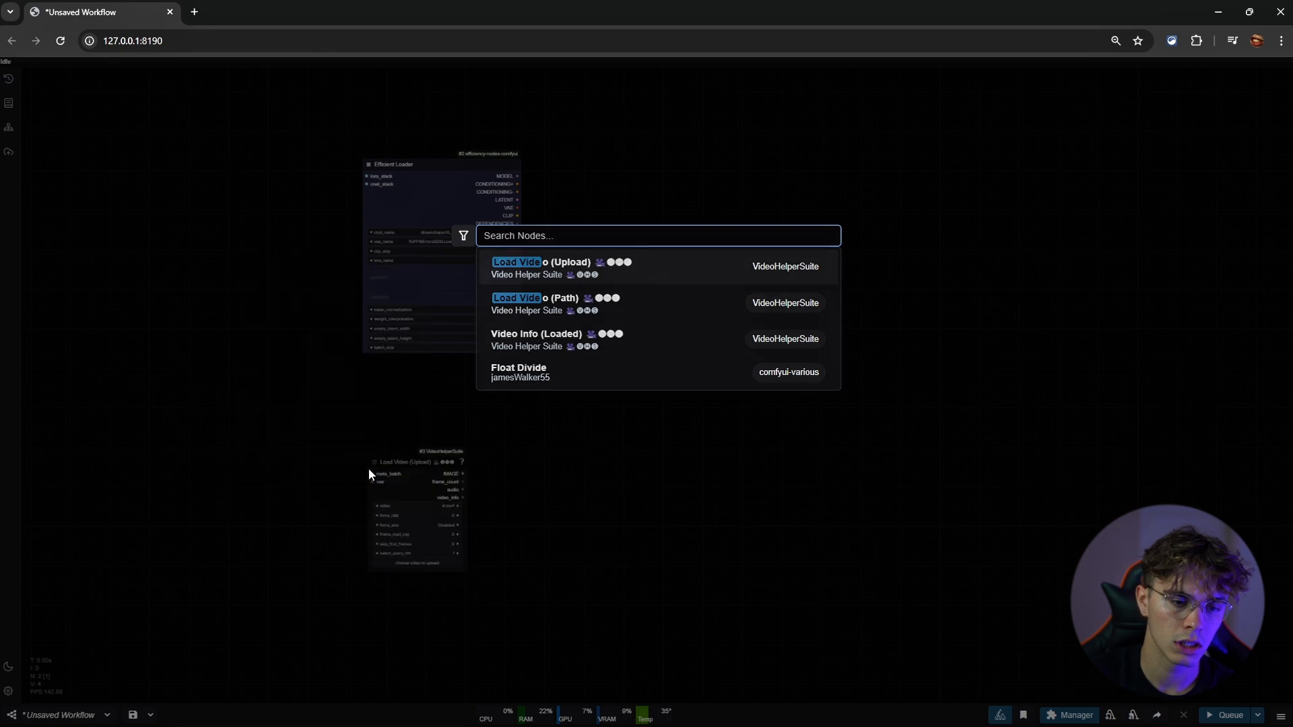
Upload the close-up portrait MP4 as the source clip of the Load Video node
scroll(535, 529, "up", 5)
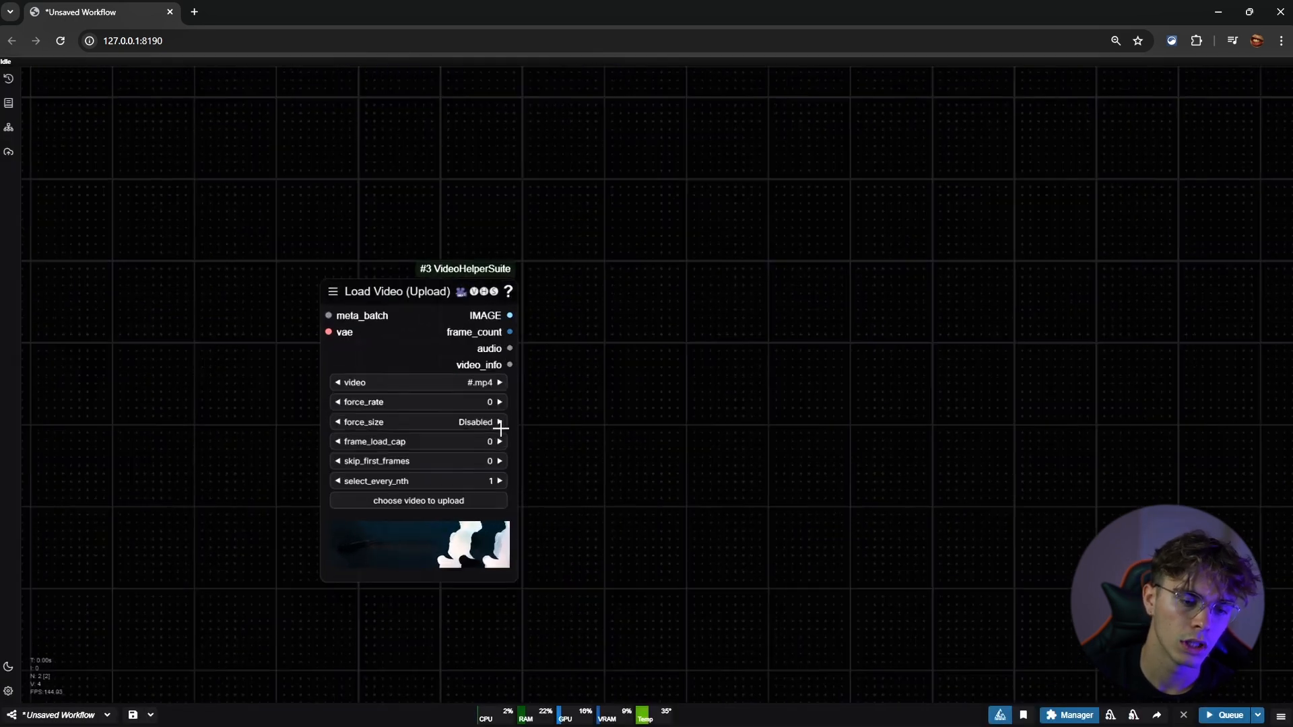
left_click(454, 499)
double_click(295, 214)
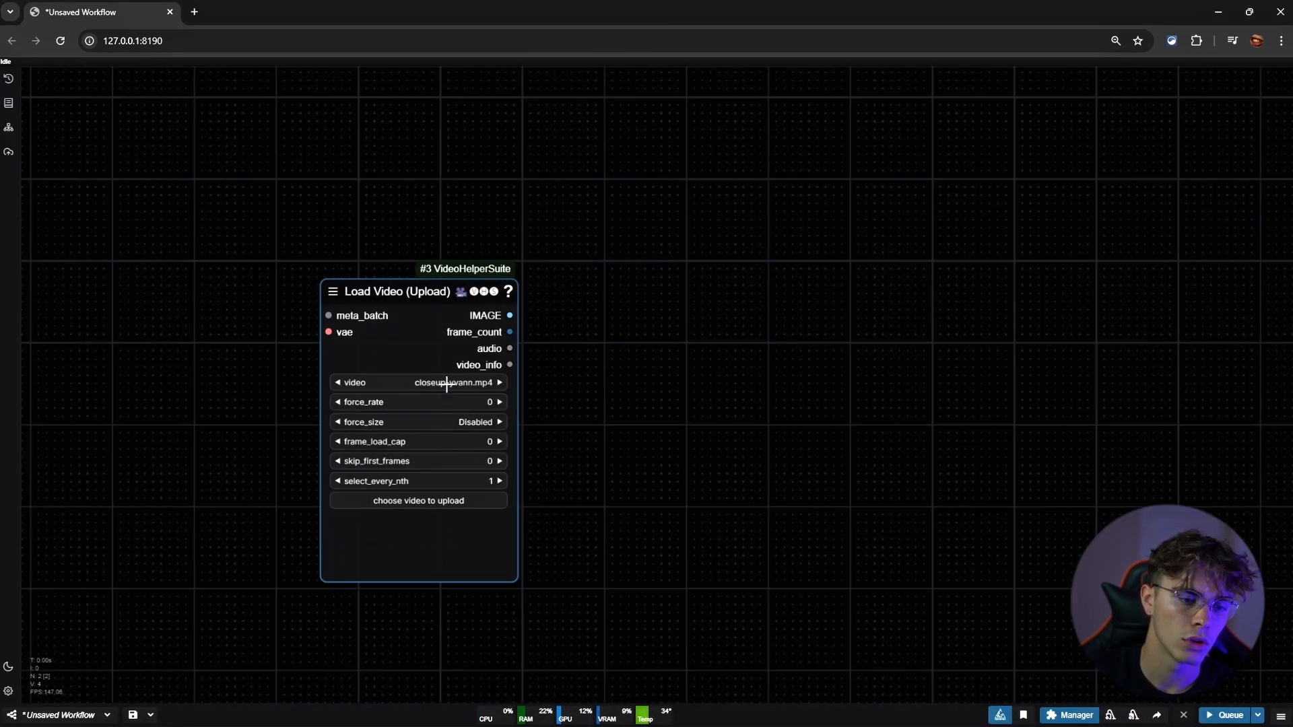
Enlarge the Load Video node to fit its preview and position it below the Efficient Loader
scroll(466, 319, "down", 6)
left_click_drag(421, 398, 574, 484)
left_click_drag(486, 258, 391, 233)
left_click_drag(549, 227, 450, 355)
left_click_drag(323, 361, 338, 371)
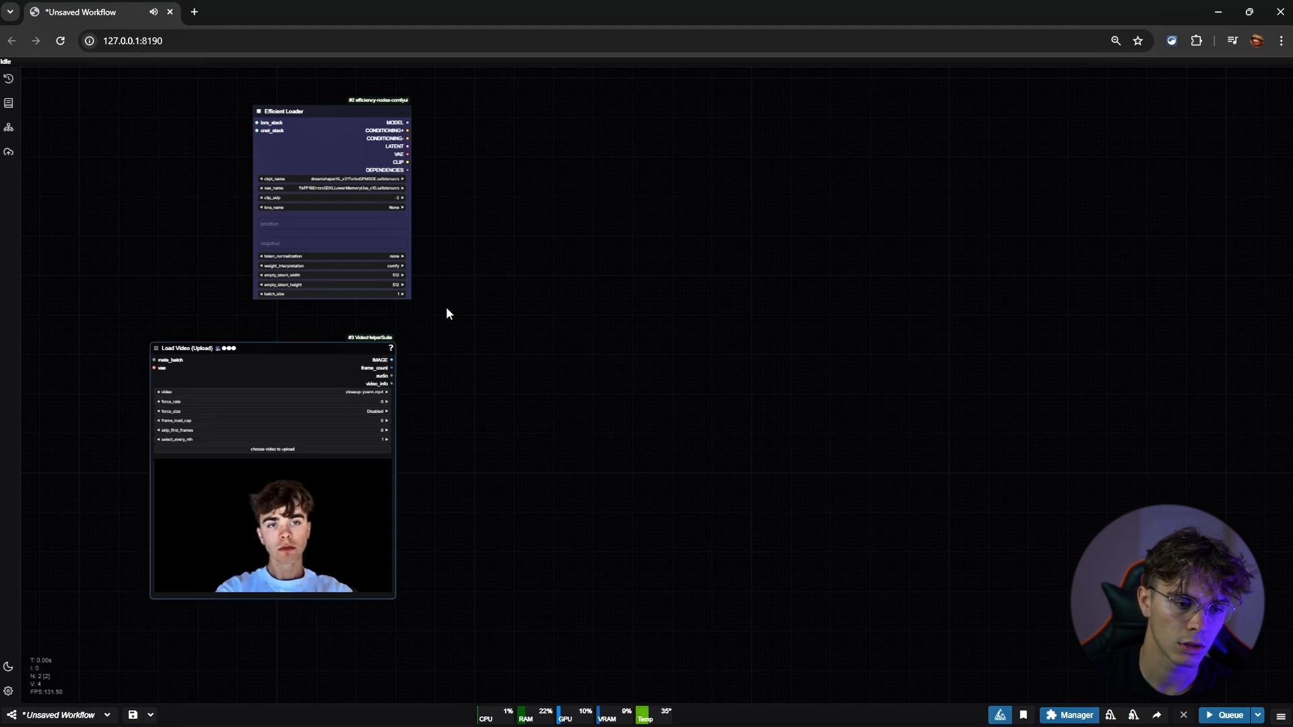
Switch the Load Video node's force_size to Custom
left_click_drag(446, 305, 458, 340)
left_click_drag(419, 439, 518, 408)
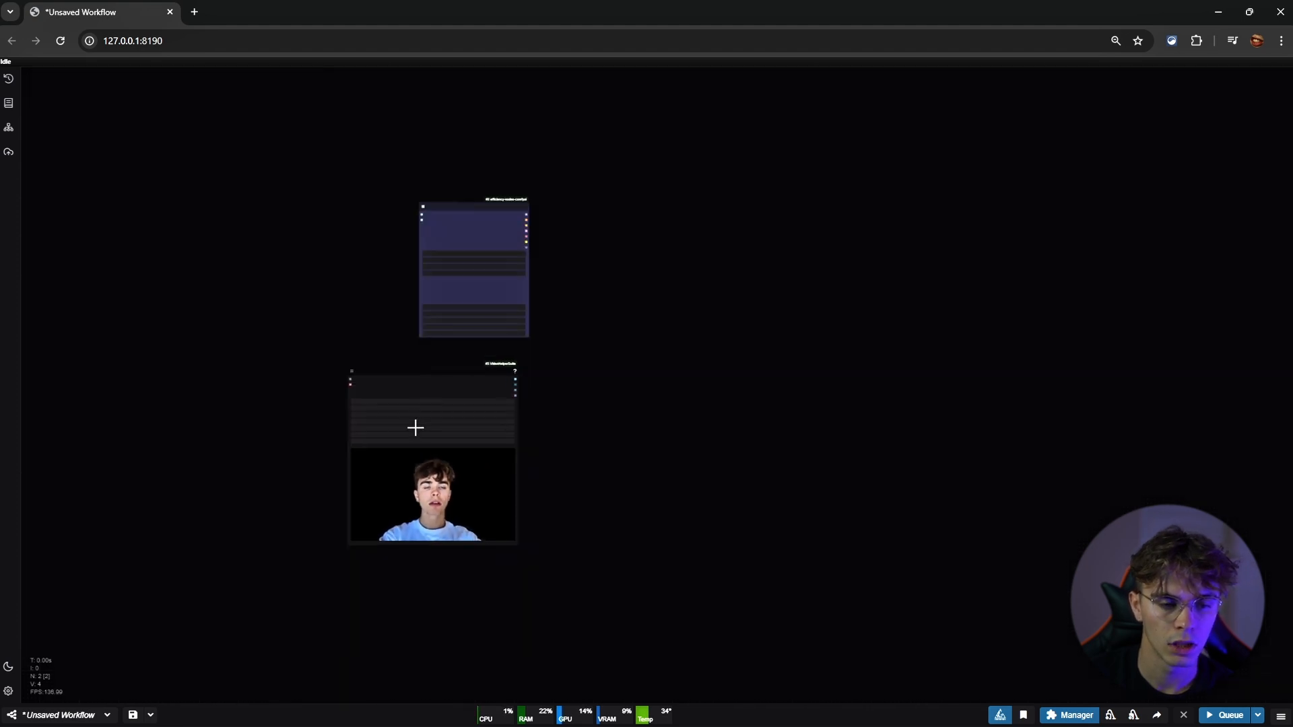
scroll(413, 427, "up", 3)
left_click(487, 372)
left_click(555, 438)
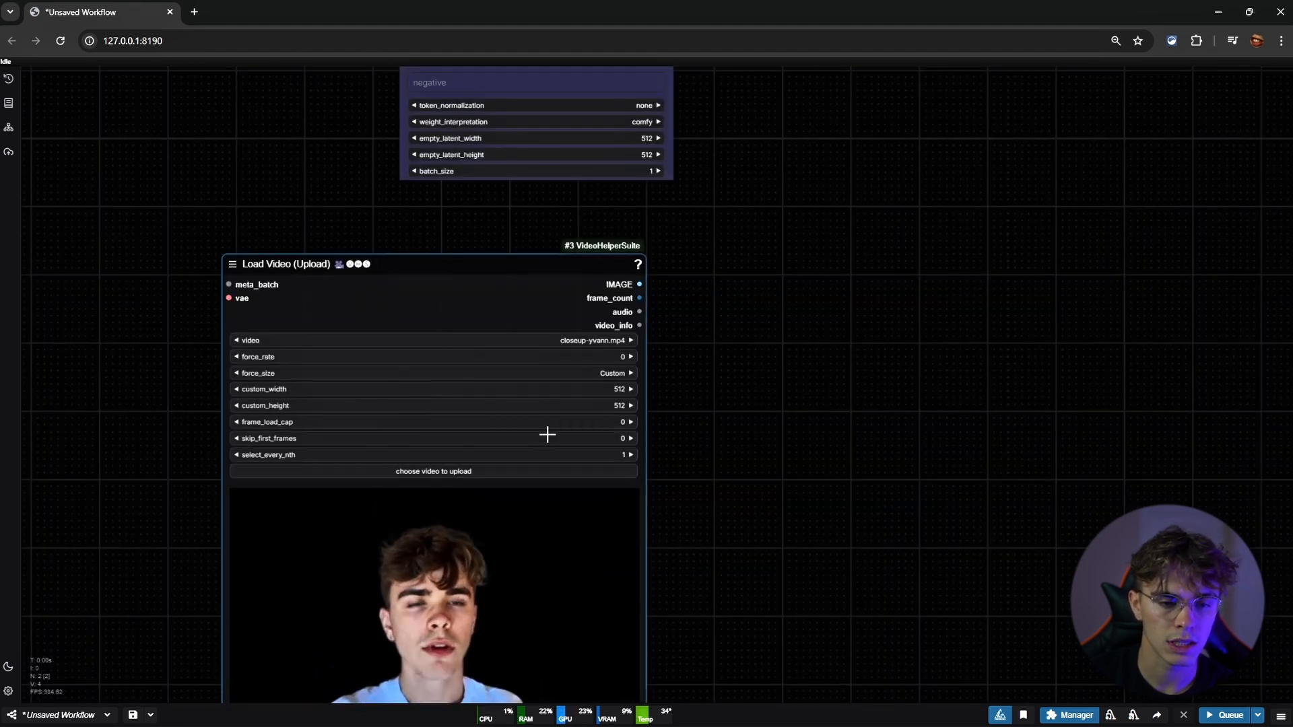
Set the video's custom width to 1024 and custom height to 576
left_click(563, 390)
type("102")
key("Return")
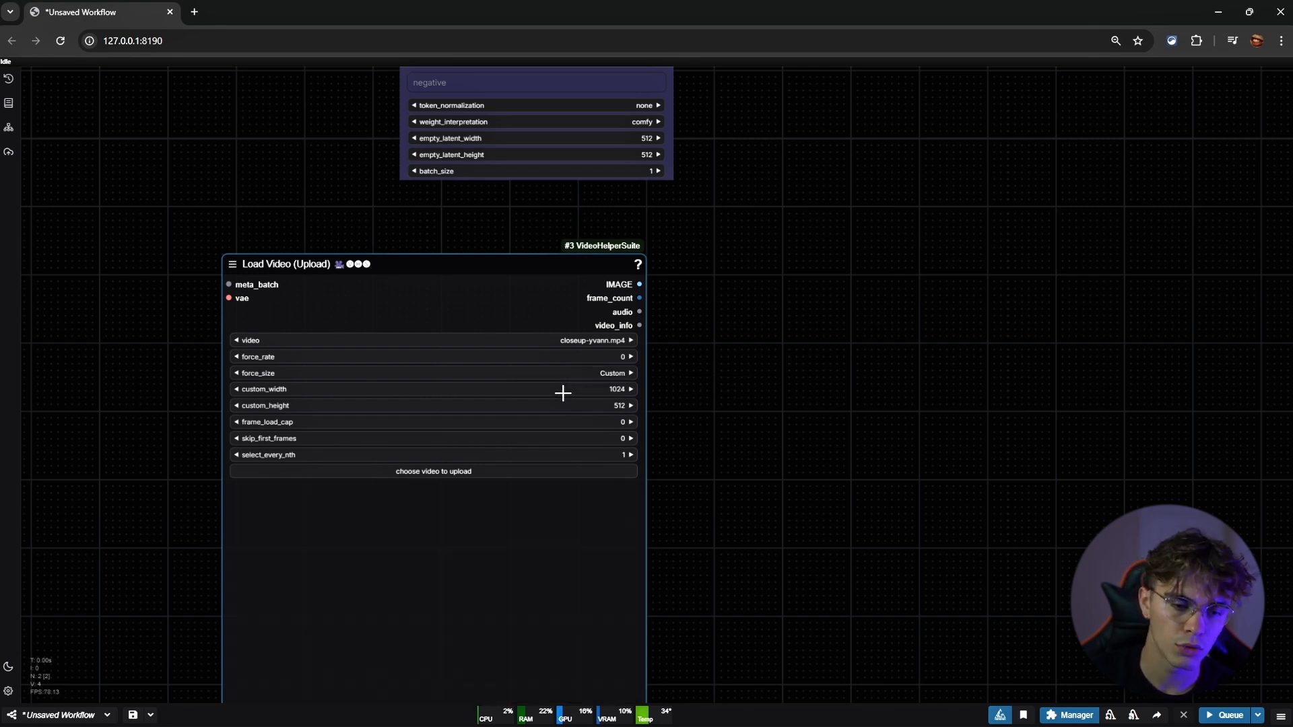
left_click(583, 407)
type("576")
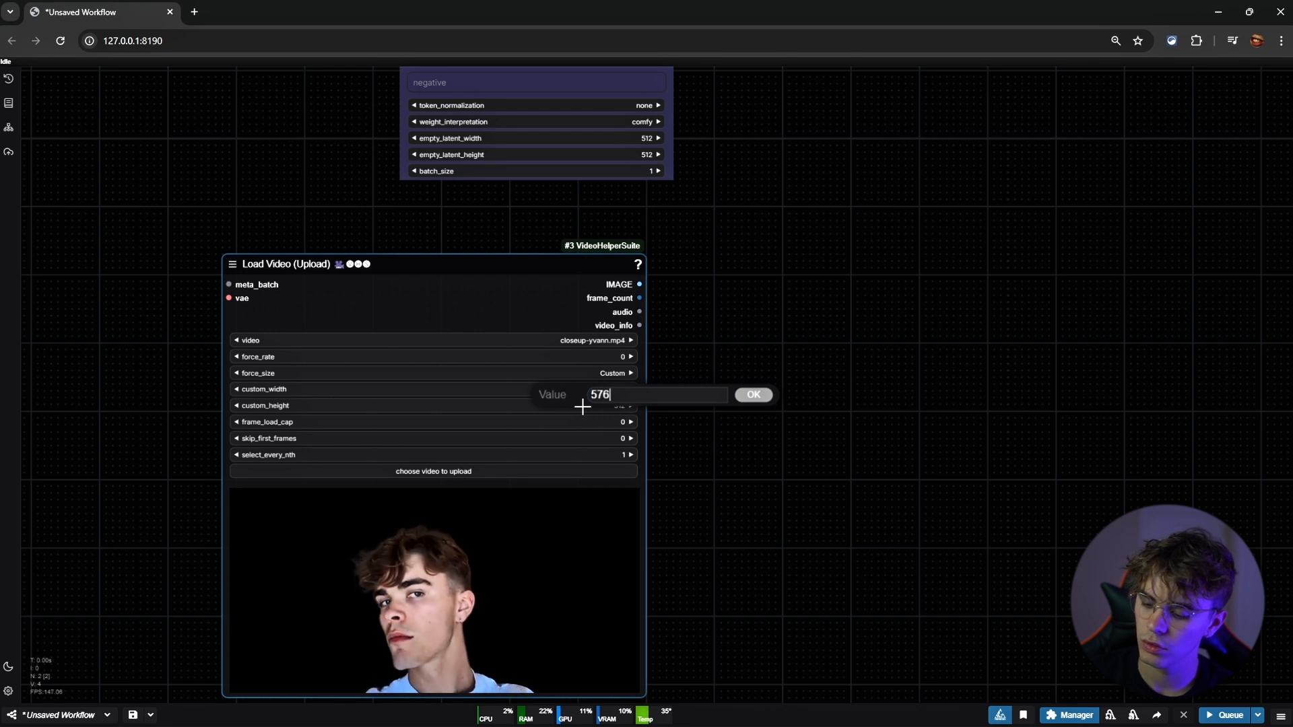
key("Return")
left_click(692, 434)
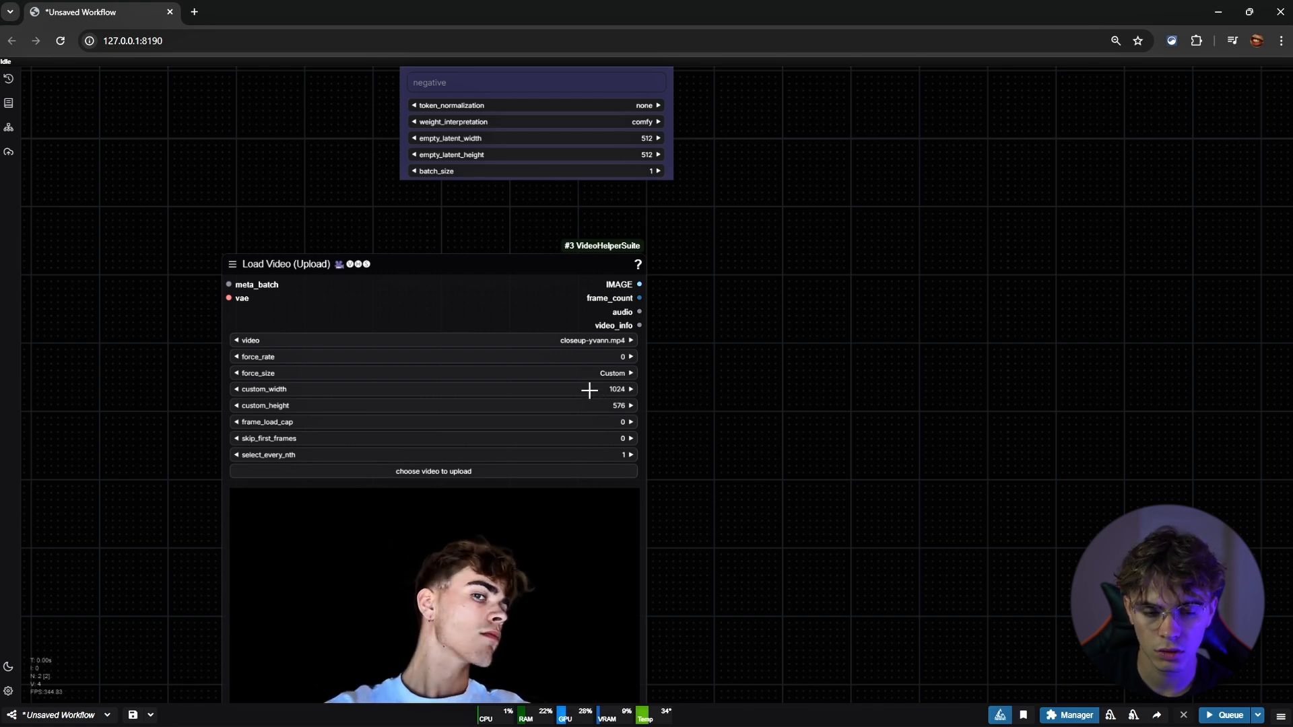
Try a custom width of 1280 for the video and return it to 1024
left_click(588, 390)
type("1280")
key("Return")
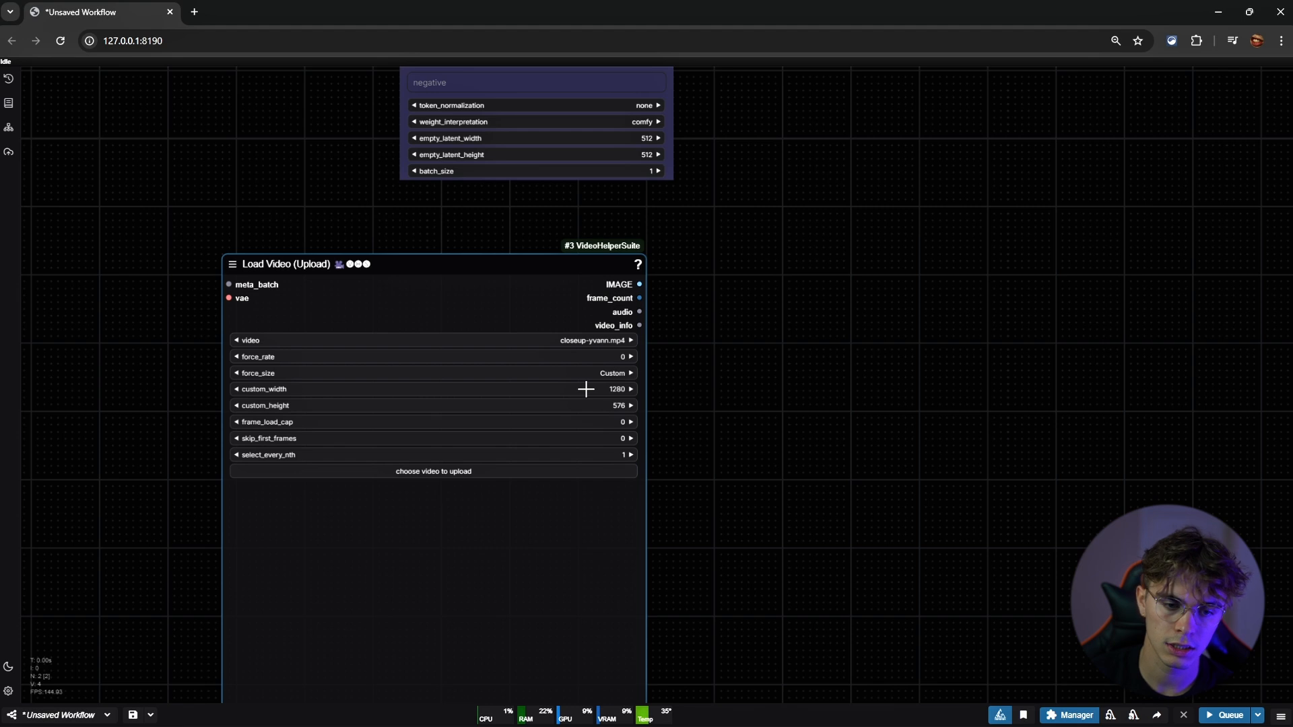
left_click(586, 389)
type("1024")
key("Return")
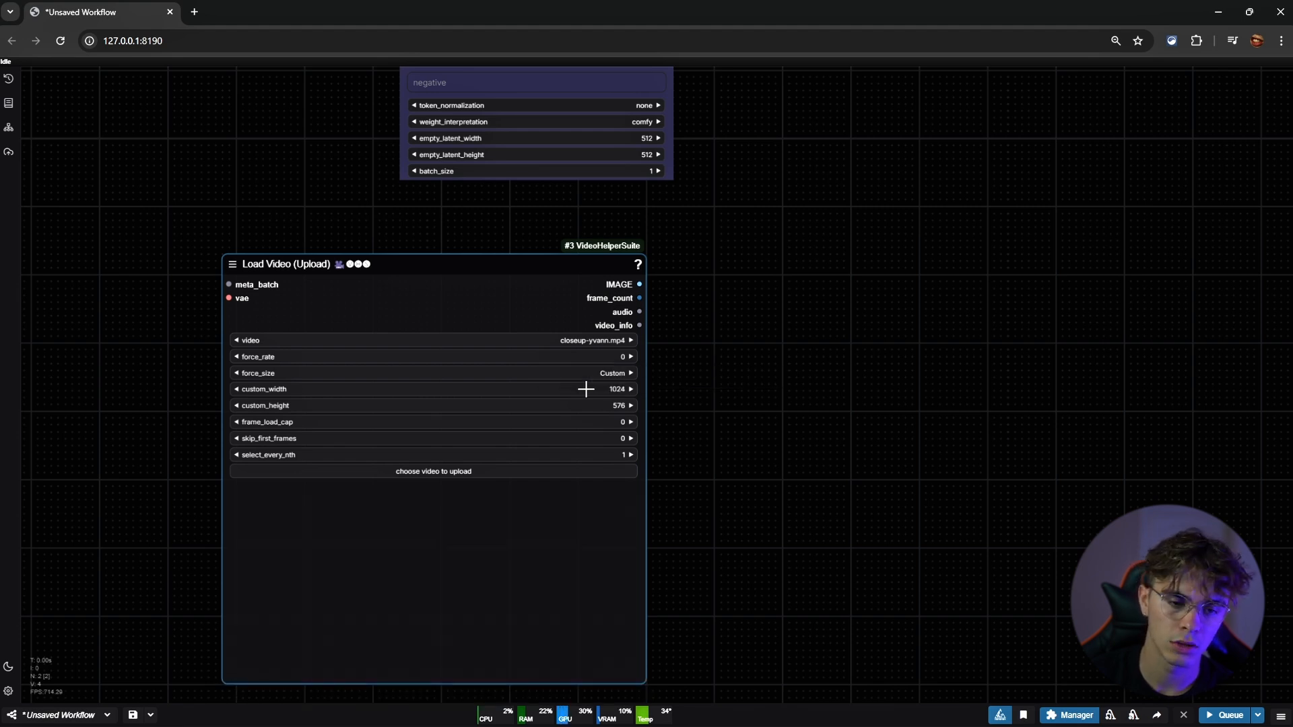
Set the Load Video node's force_rate to 12
left_click(619, 357)
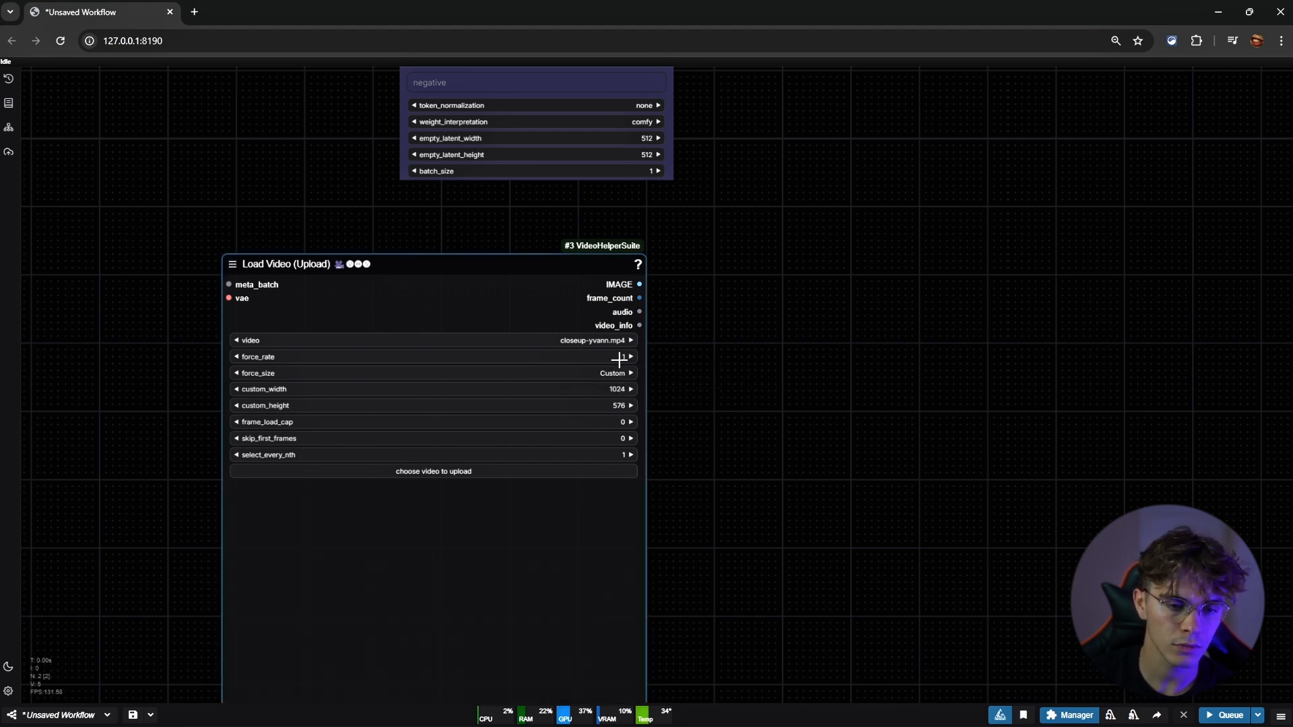
left_click(613, 355)
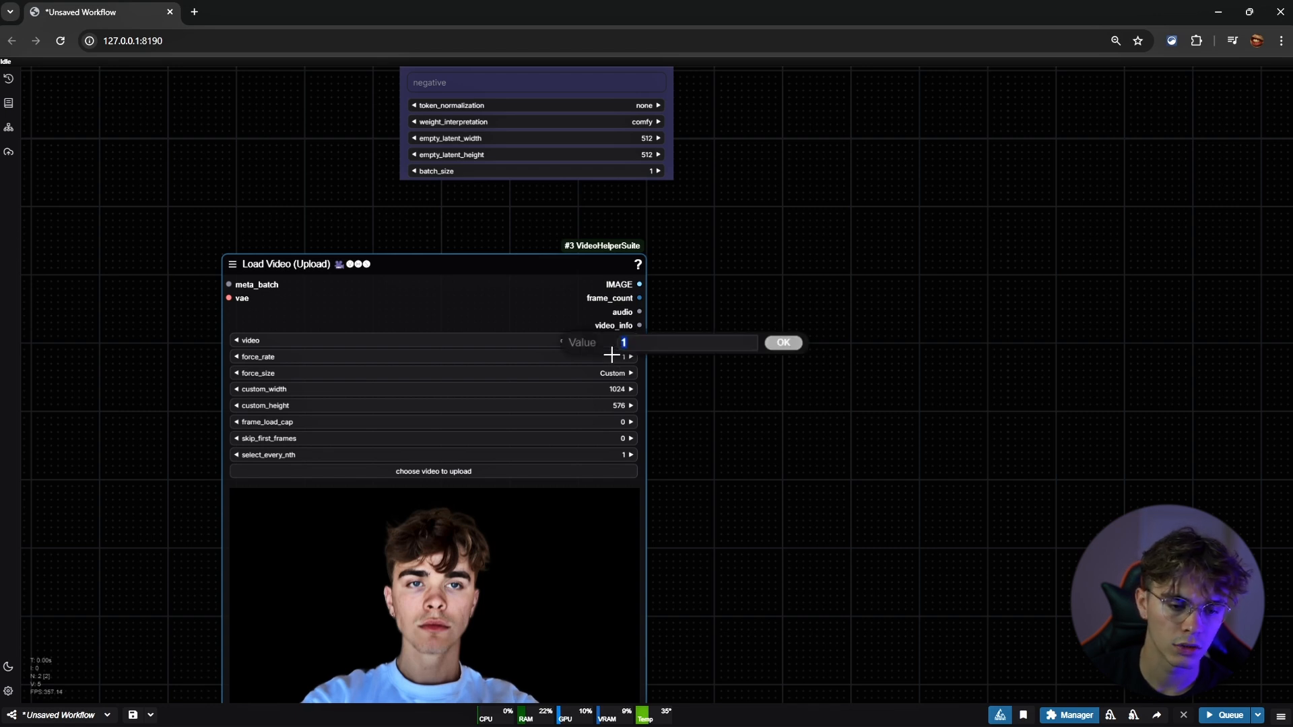
type("12")
key("Return")
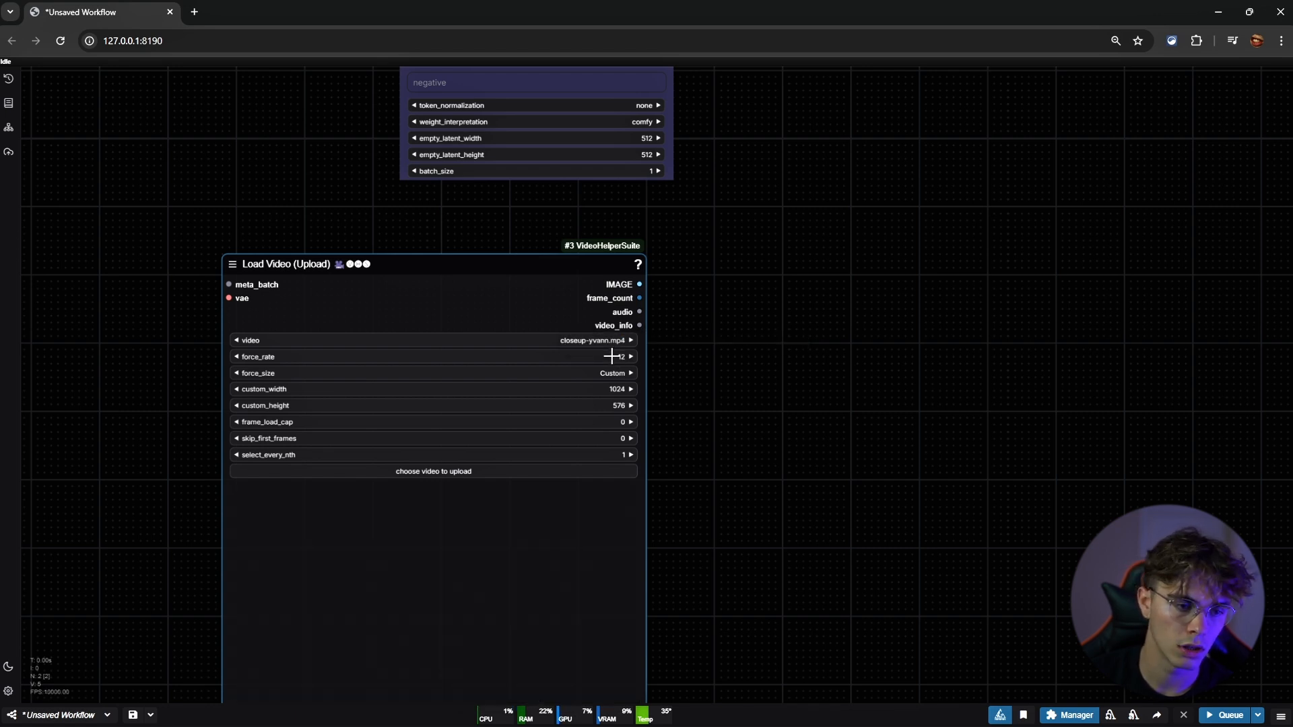
left_click(752, 360)
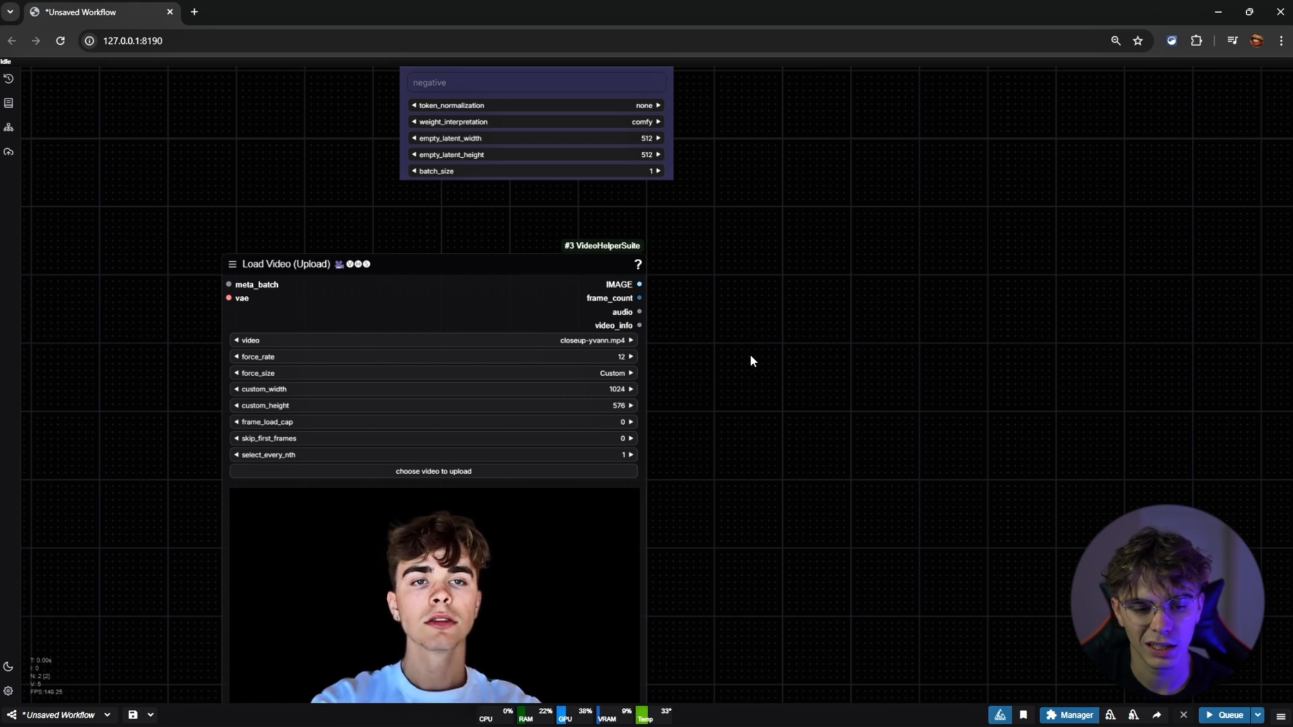
Align the Load Video node directly under the Efficient Loader and set its frame_load_cap to 20
left_click_drag(423, 304, 450, 266)
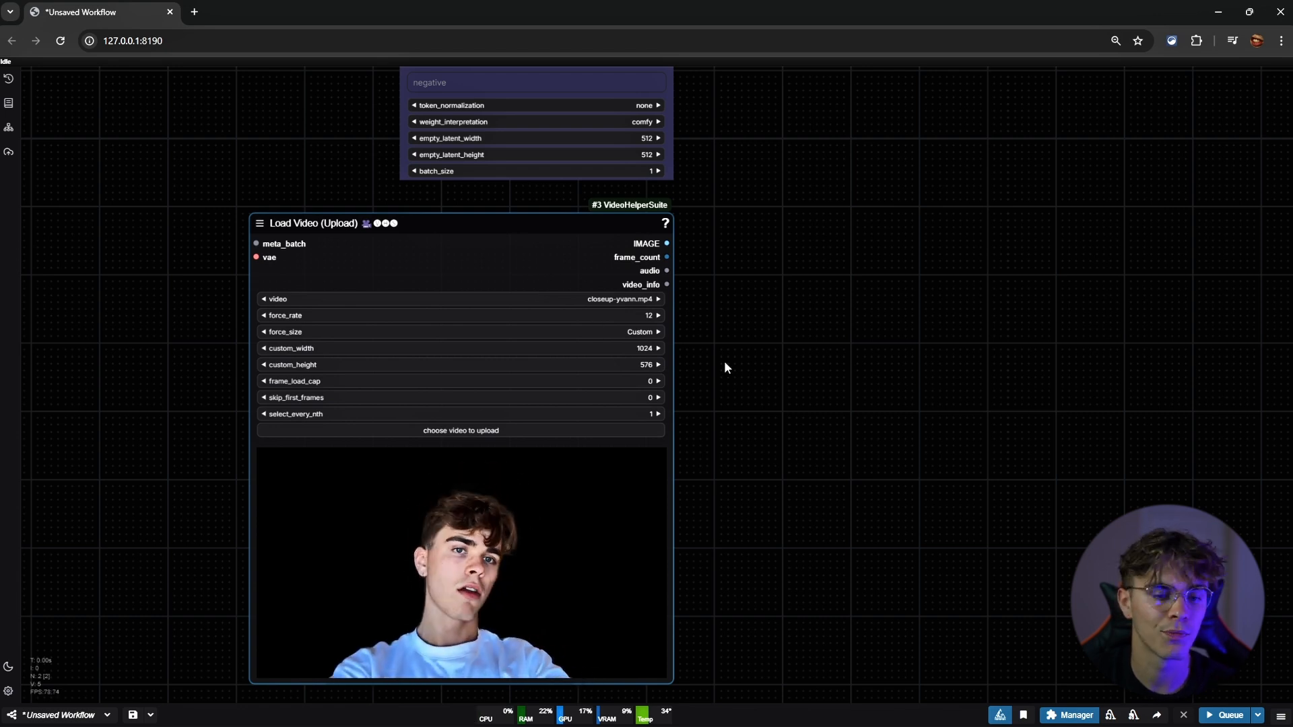
scroll(737, 354, "down", 2)
left_click(600, 375)
type("20")
key("Return")
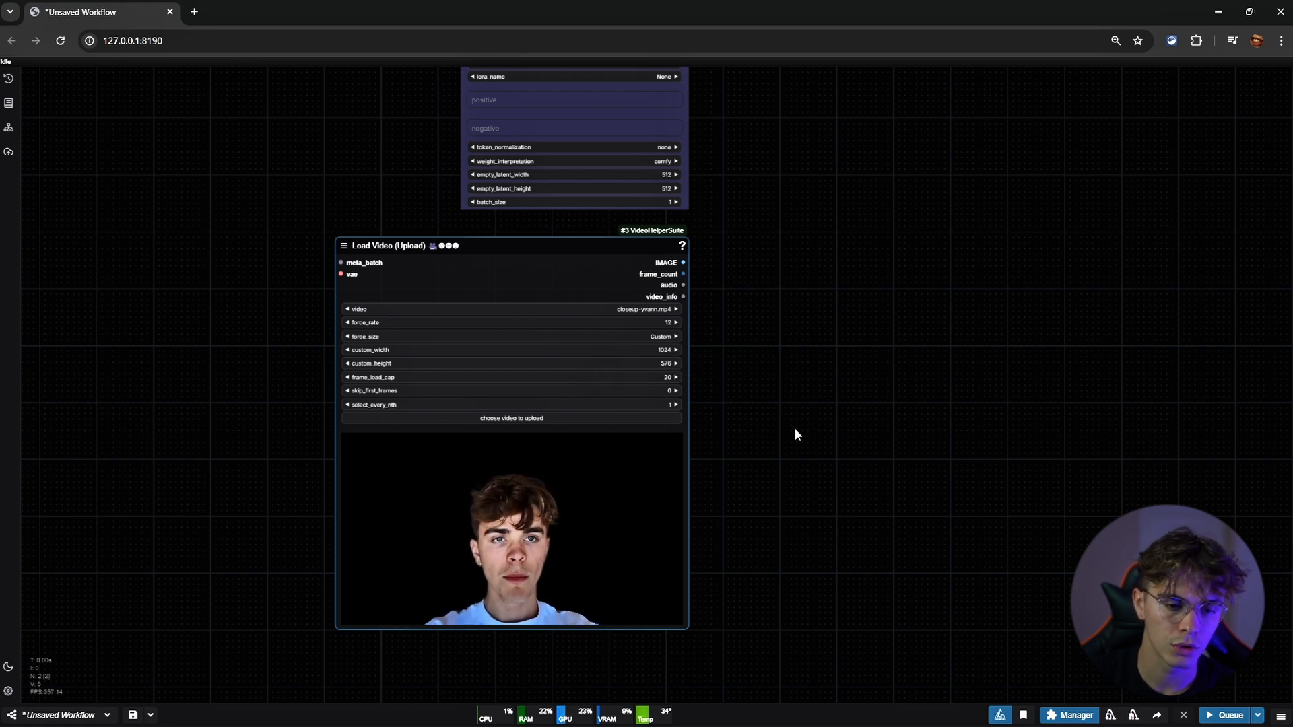
Add an AnimateDiff Loader node (the non-legacy version) to the right of the Efficient Loader
scroll(794, 434, "down", 5)
left_click_drag(794, 428, 361, 345)
scroll(389, 263, "up", 2)
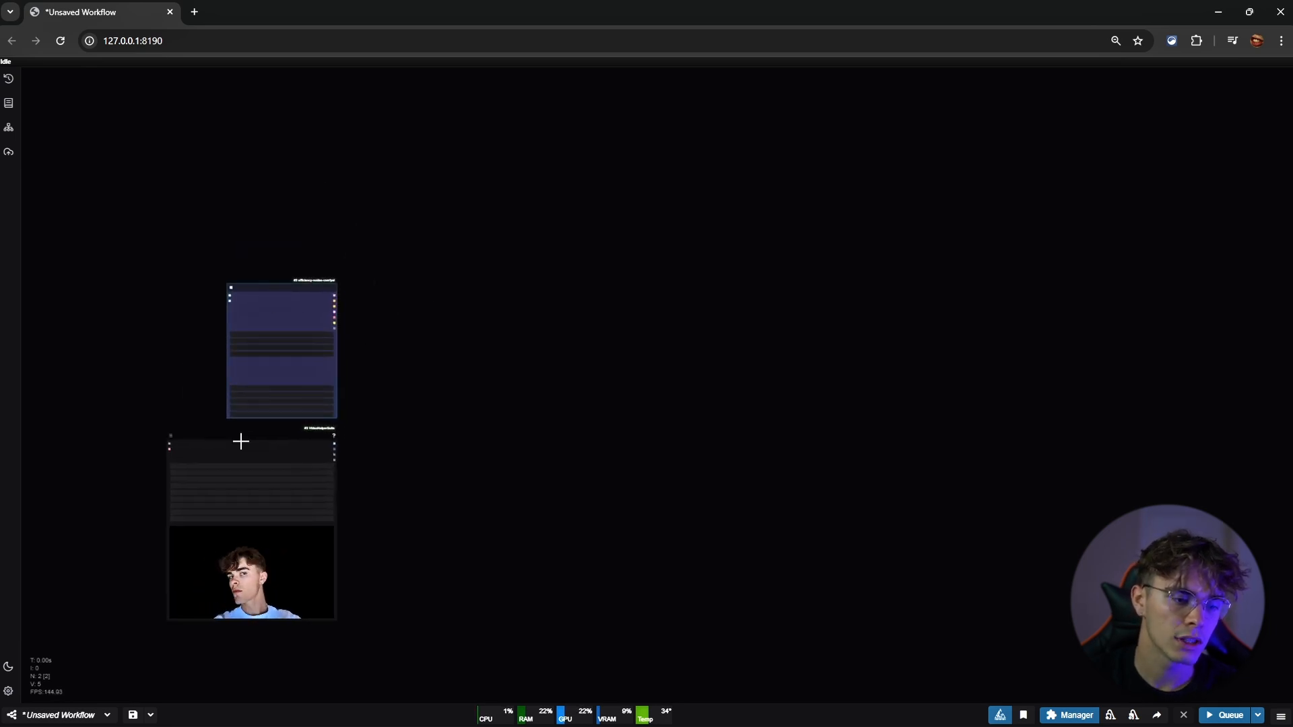
scroll(270, 300, "up", 3)
left_click_drag(456, 274, 432, 305)
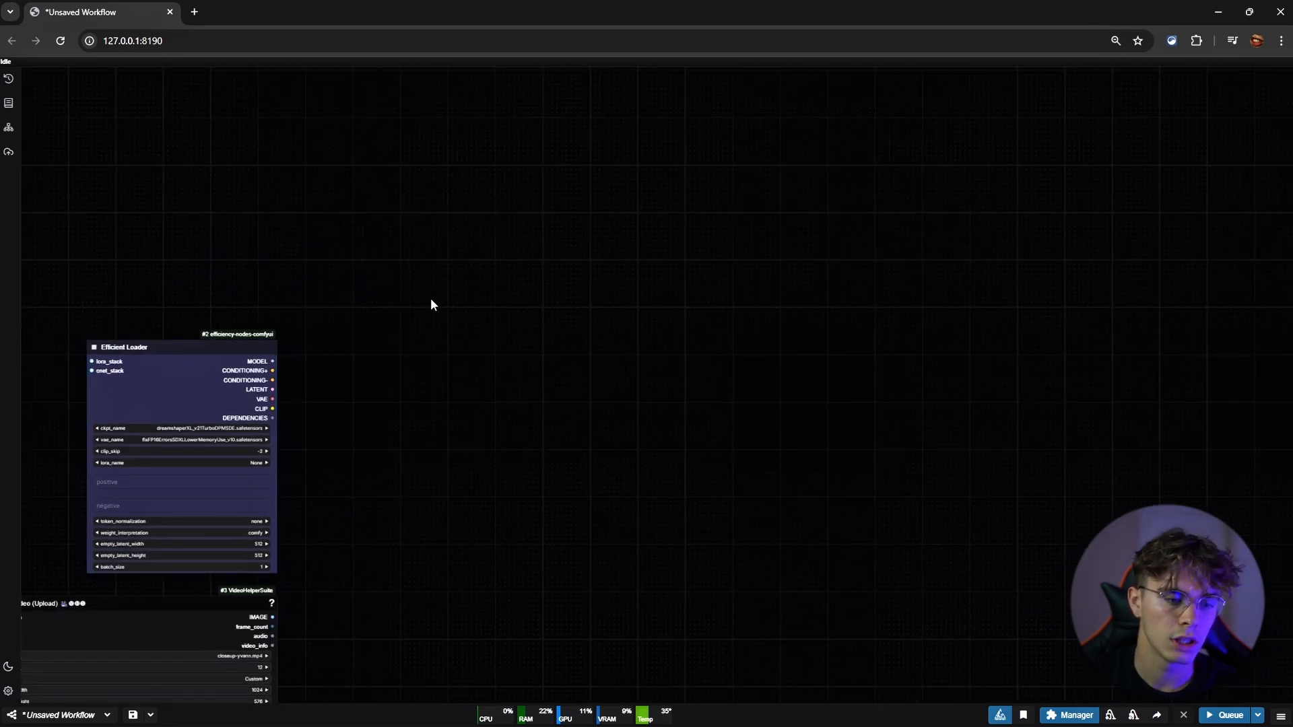
double_click(432, 304)
type("anima")
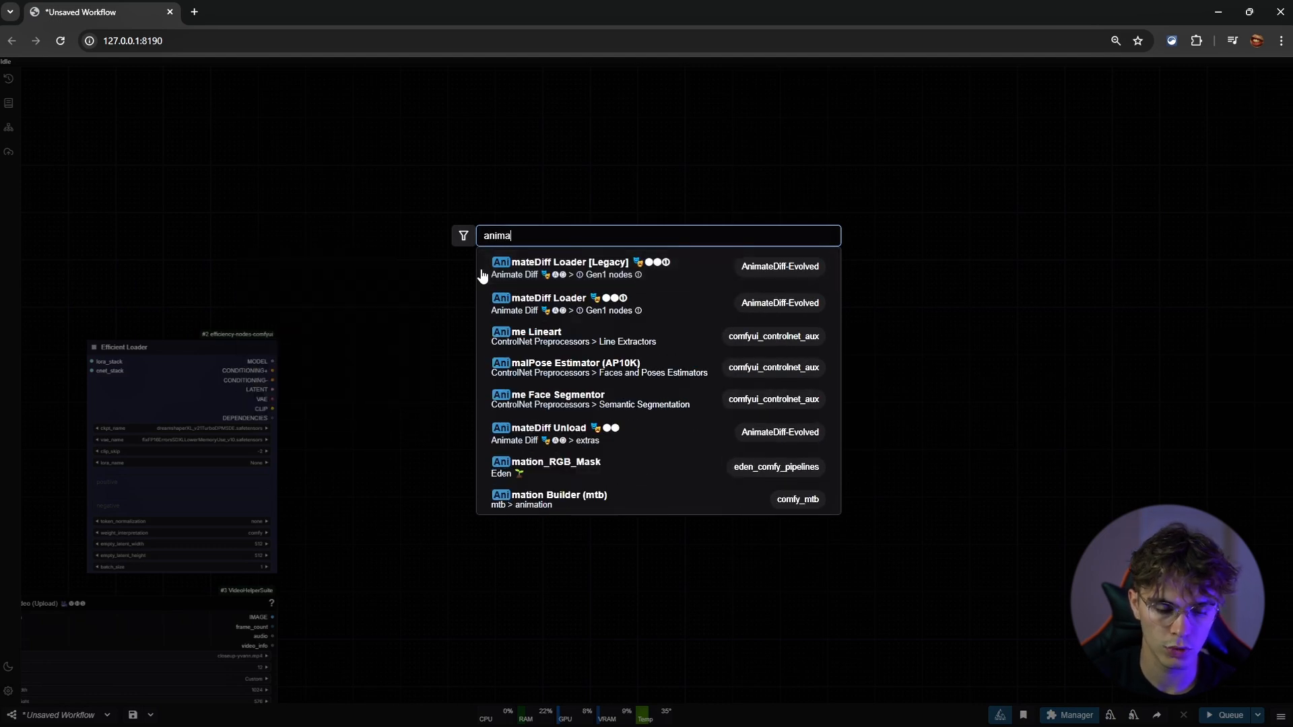
type("te")
key("Down")
key("Return")
left_click_drag(556, 314, 646, 295)
scroll(585, 294, "up", 2)
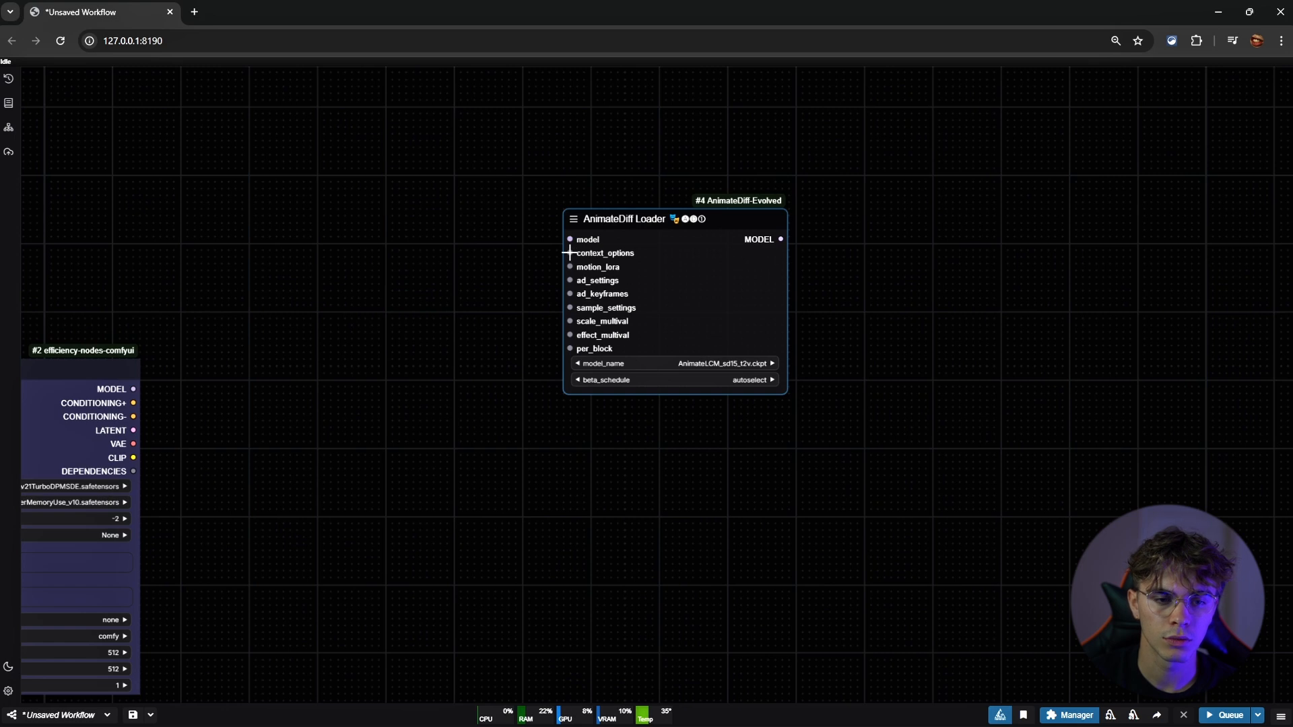
Create a Context Options Standard Static node from the AnimateDiff Loader's context_options input and place it to the loader's upper left
left_click_drag(569, 253, 364, 166)
left_click(427, 256)
left_click_drag(505, 162, 255, 134)
Create a Sample Settings node from the AnimateDiff Loader's sample_settings input and place it to the left of the loader
left_click_drag(570, 307, 443, 309)
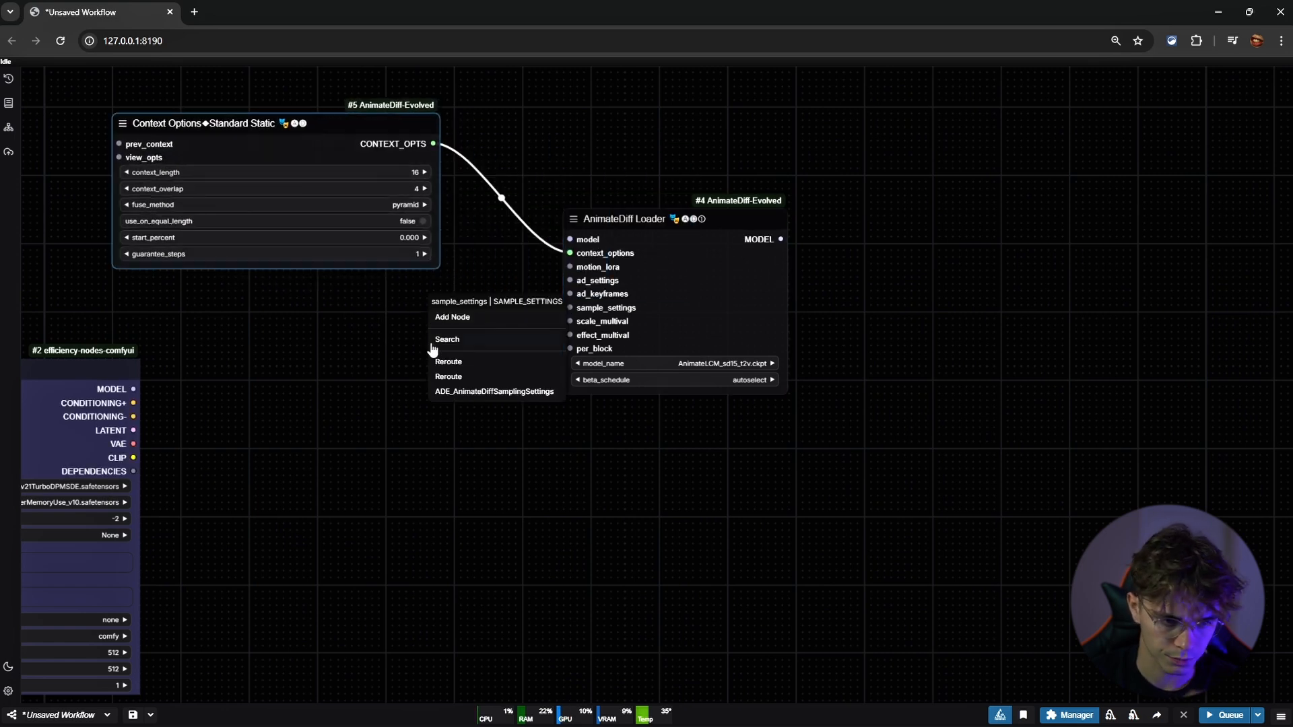
left_click(465, 397)
left_click(660, 296)
left_click_drag(659, 296, 782, 269)
left_click_drag(550, 333, 583, 333)
Set context_length to 8 and context_overlap to 3 on the Context Options node, with Sample Settings placed just beneath it
left_click_drag(370, 137, 534, 110)
left_click(555, 143)
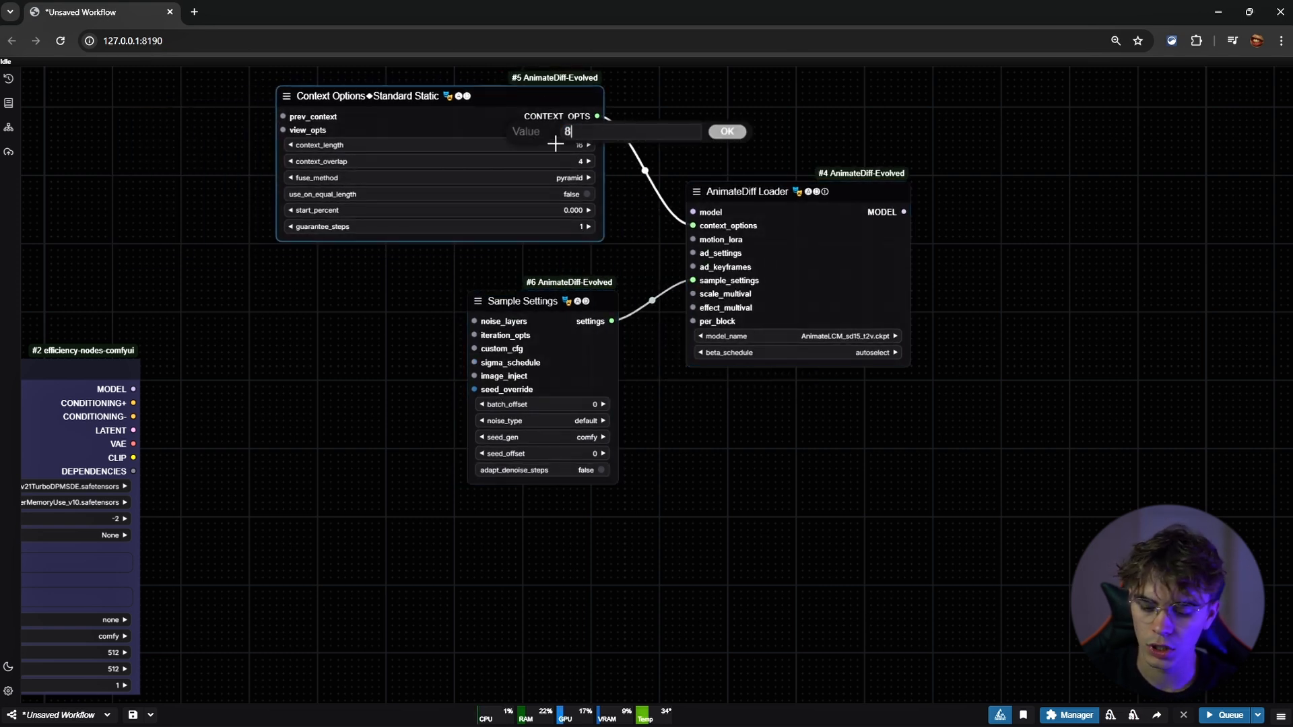
key("Return")
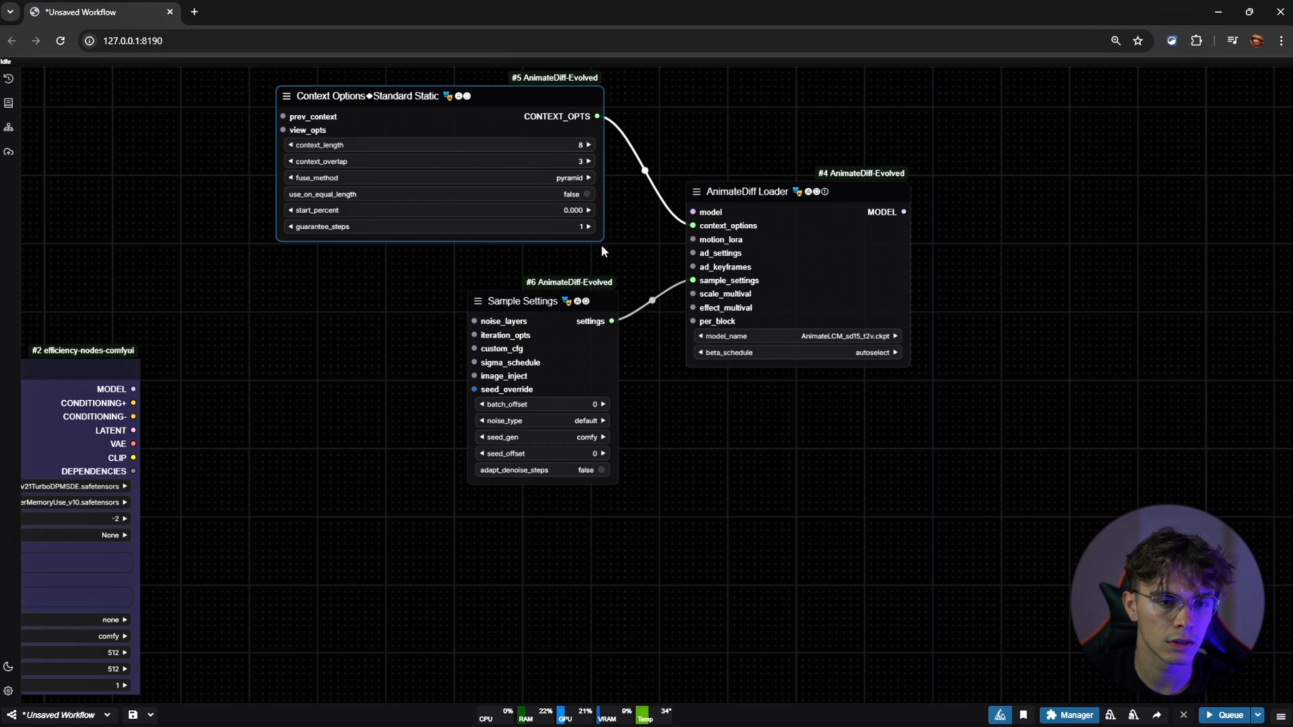
left_click_drag(591, 330, 564, 302)
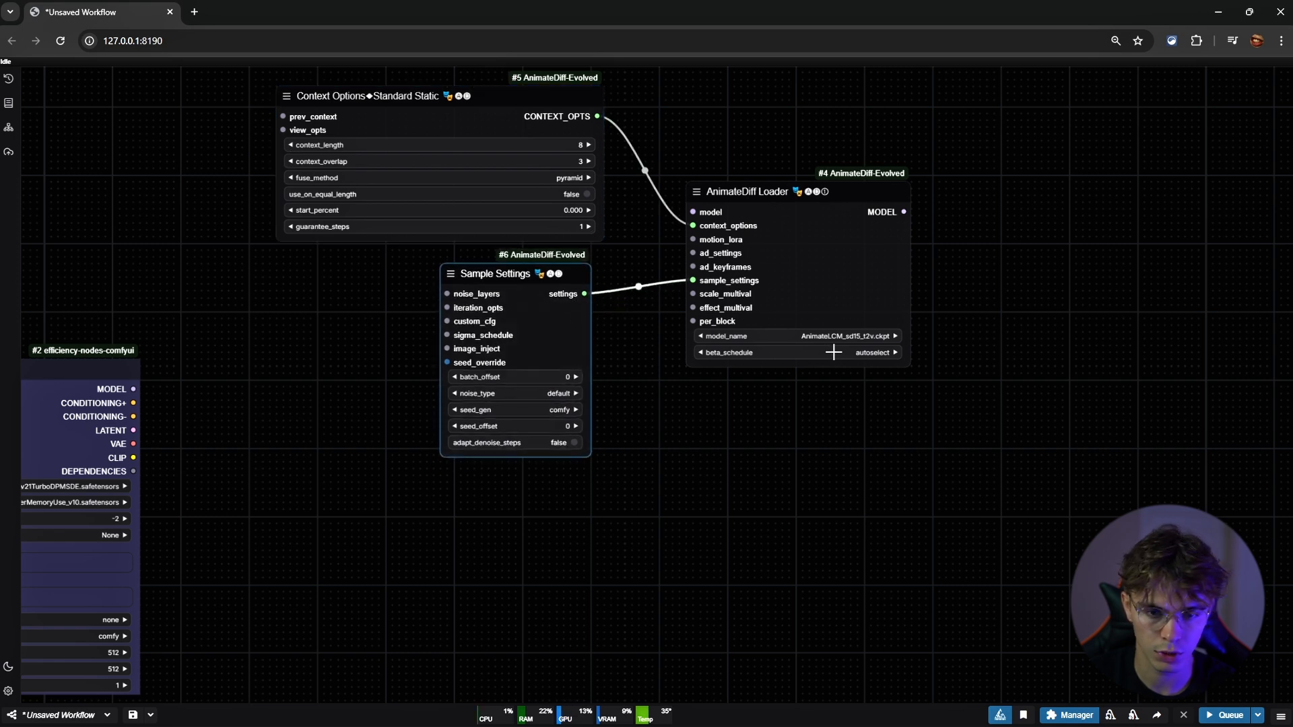
Set the AnimateDiff Loader's model_name to hsxl_temporal_layers.f16.safetensors and beta_schedule to linear (HotshotXL/default)
left_click(841, 337)
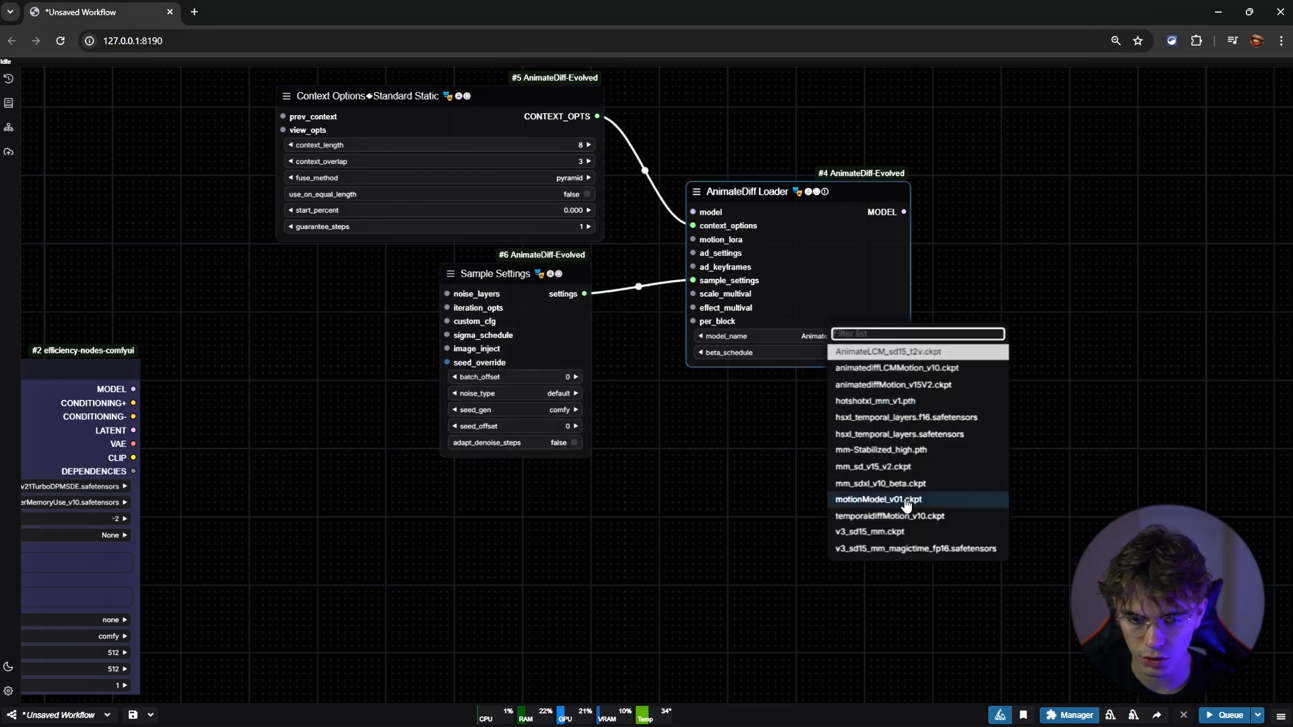
left_click(909, 416)
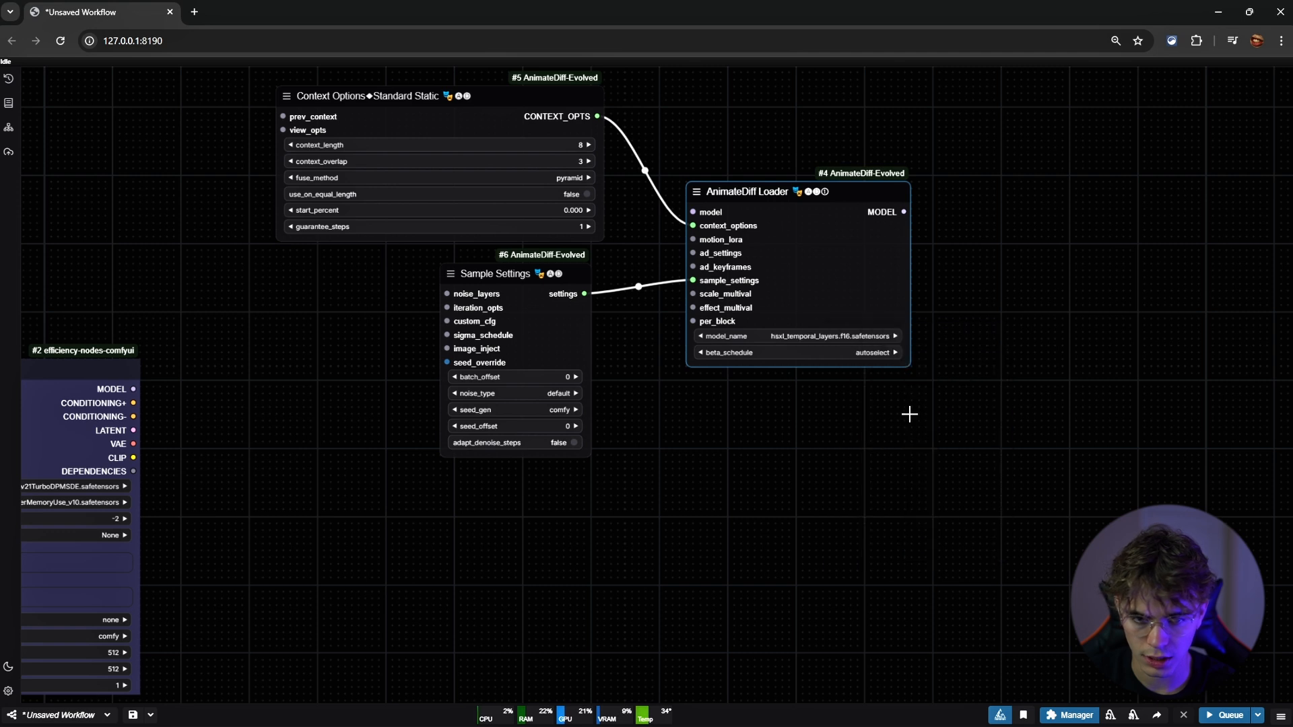
left_click(824, 359)
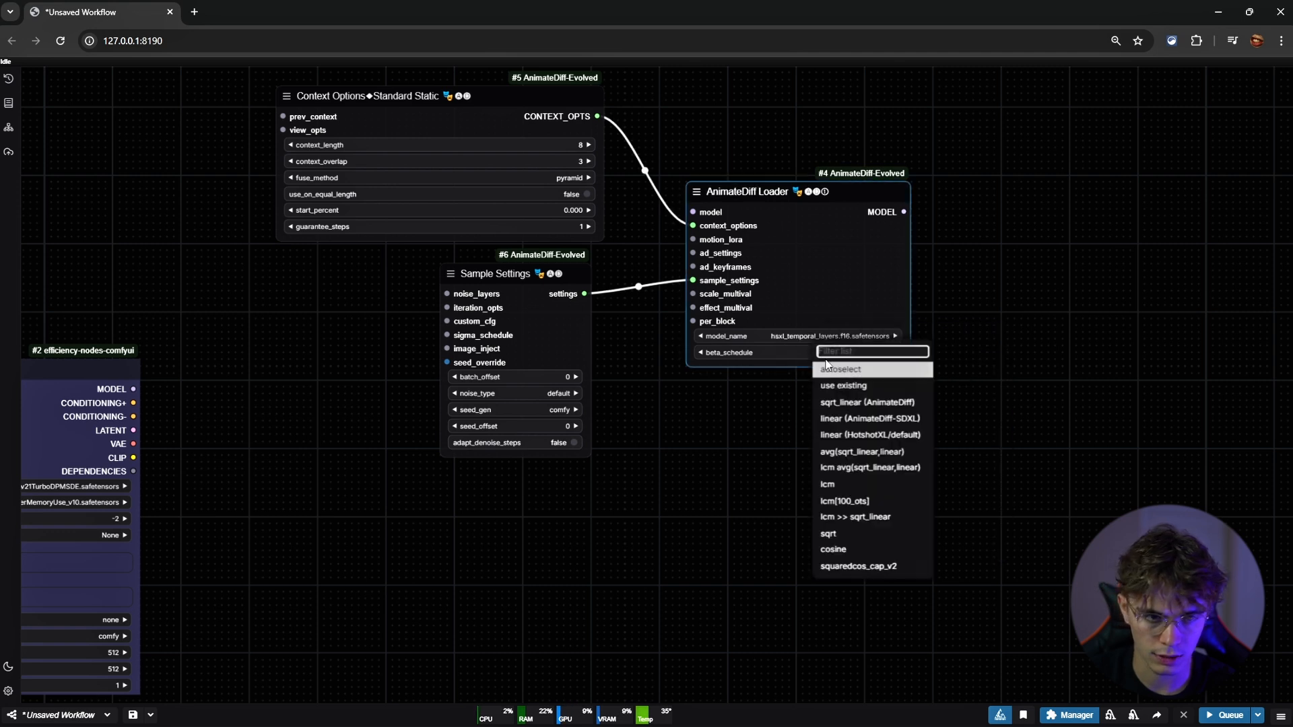
left_click(851, 422)
Connect the Efficient Loader's MODEL output to the AnimateDiff Loader's model input
scroll(755, 248, "up", 2)
left_click_drag(827, 252, 784, 178)
scroll(782, 270, "down", 8)
left_click_drag(537, 367, 658, 370)
left_click_drag(473, 365, 838, 200)
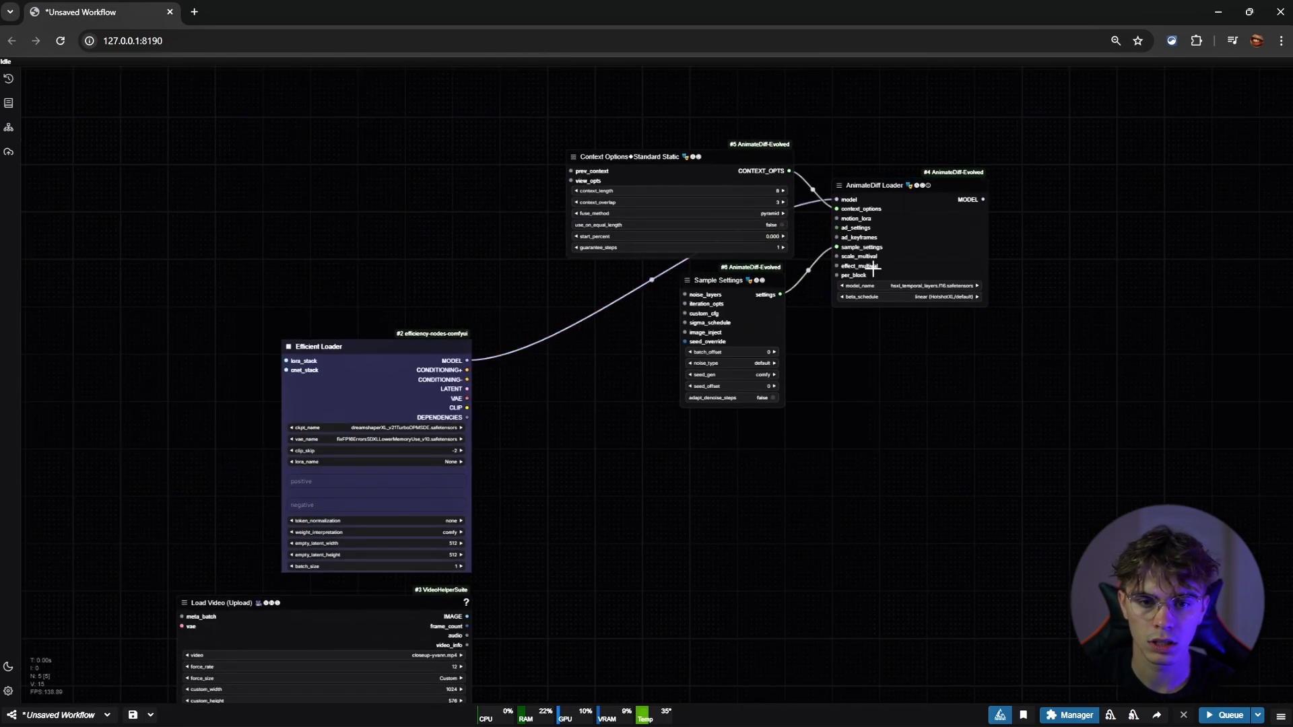
Add an IPAdapter Batch (Adv.) node and place it well to the upper right of the AnimateDiff Loader
scroll(653, 363, "down", 8)
left_click_drag(615, 356, 428, 330)
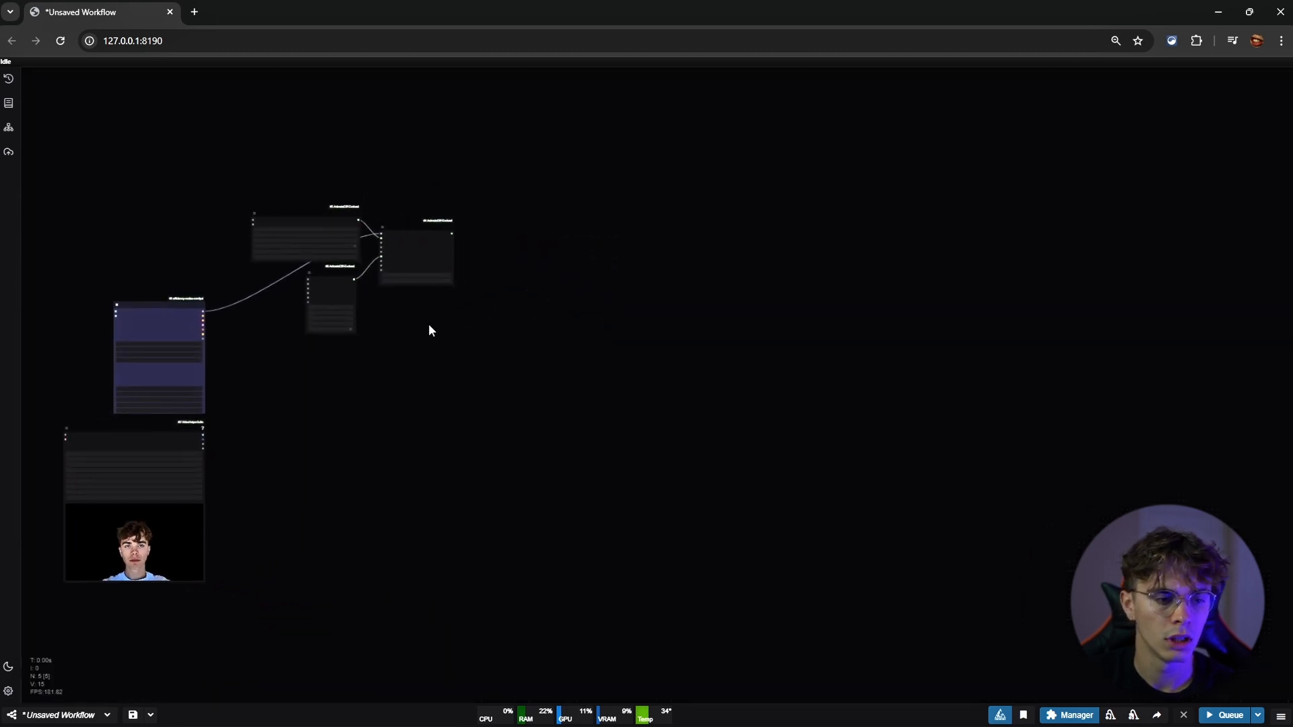
scroll(410, 257, "up", 6)
left_click_drag(438, 275, 500, 296)
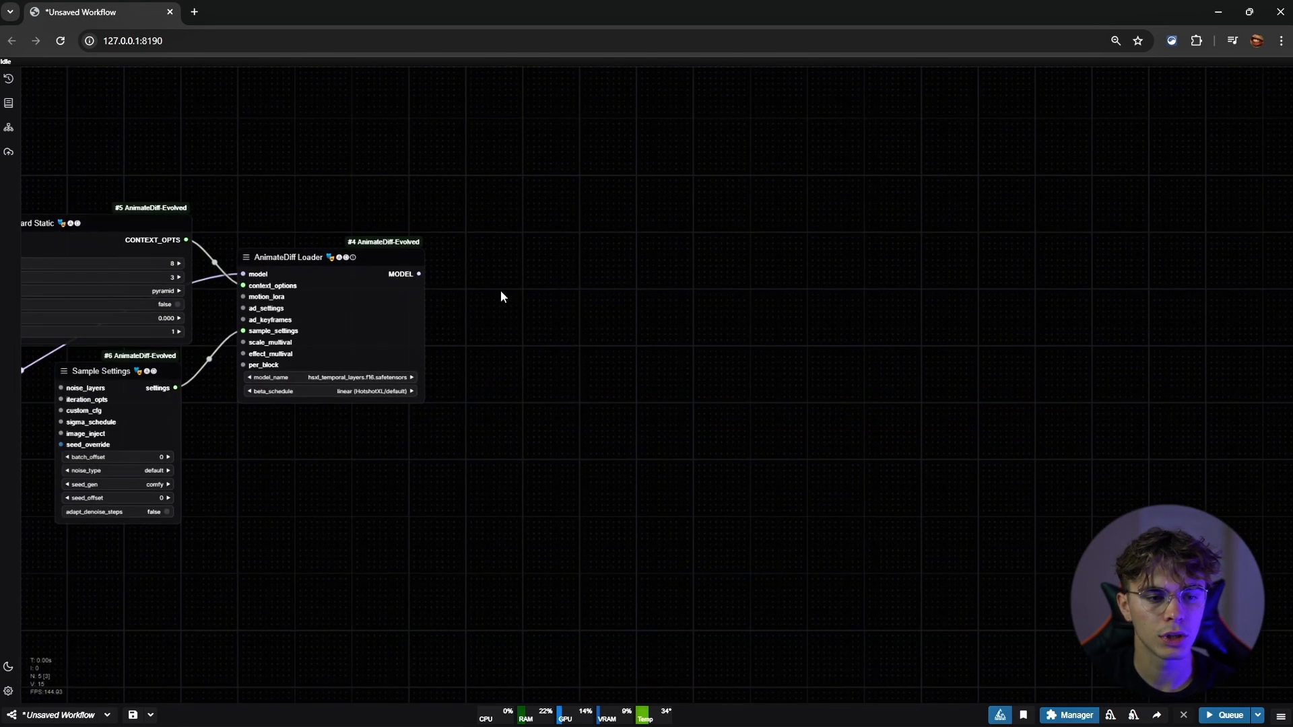
double_click(618, 210)
type("ipad")
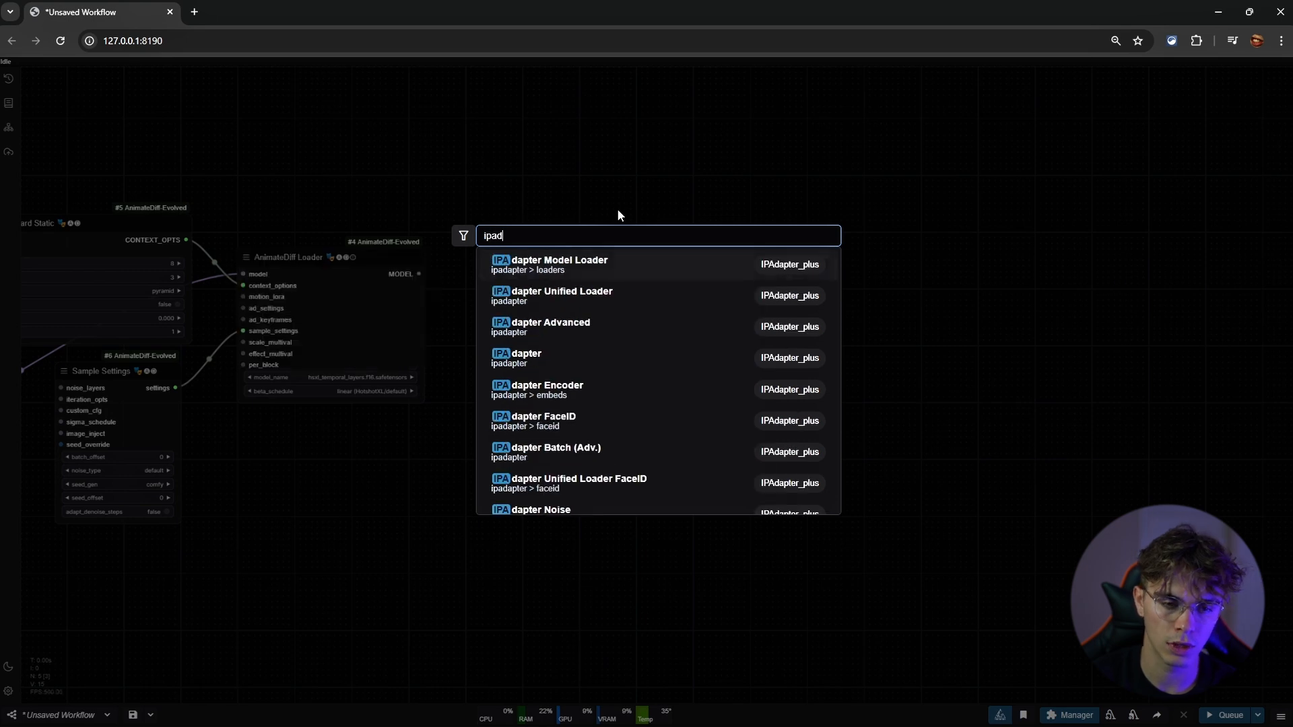
type("apter")
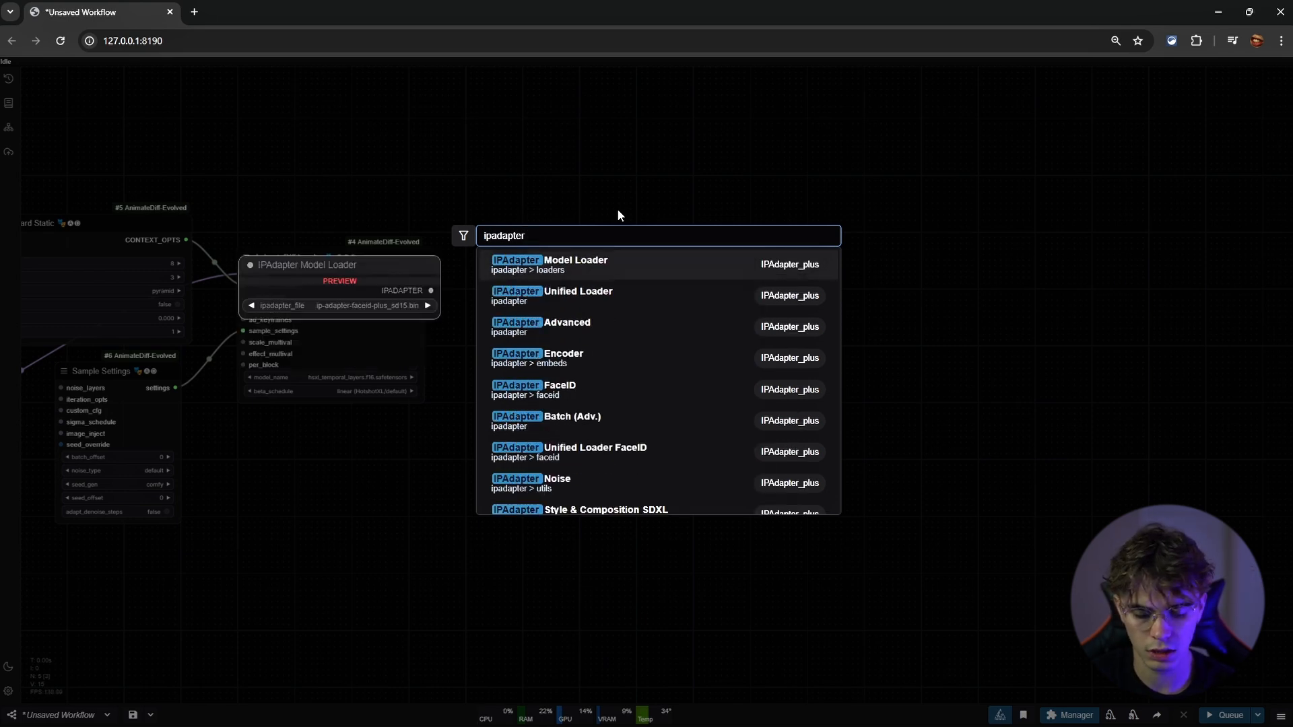
type(" batc")
key("Return")
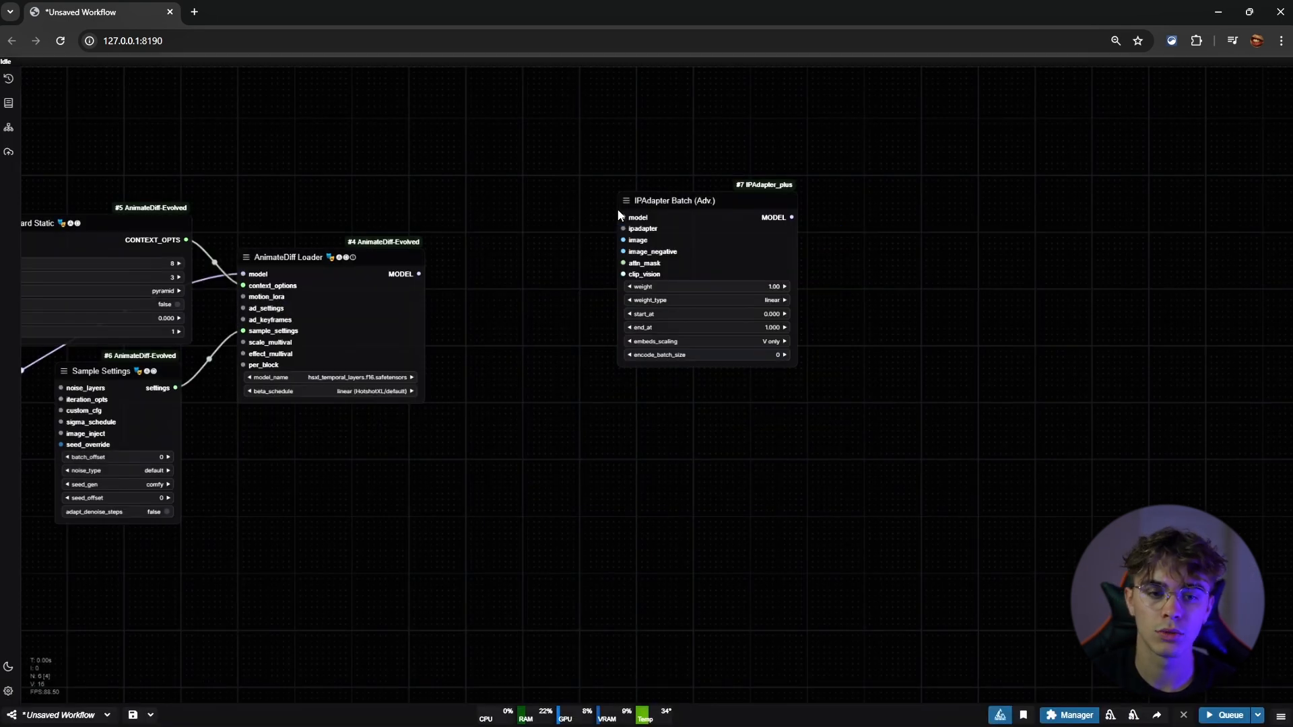
scroll(694, 223, "down", 7)
left_click_drag(693, 222, 801, 161)
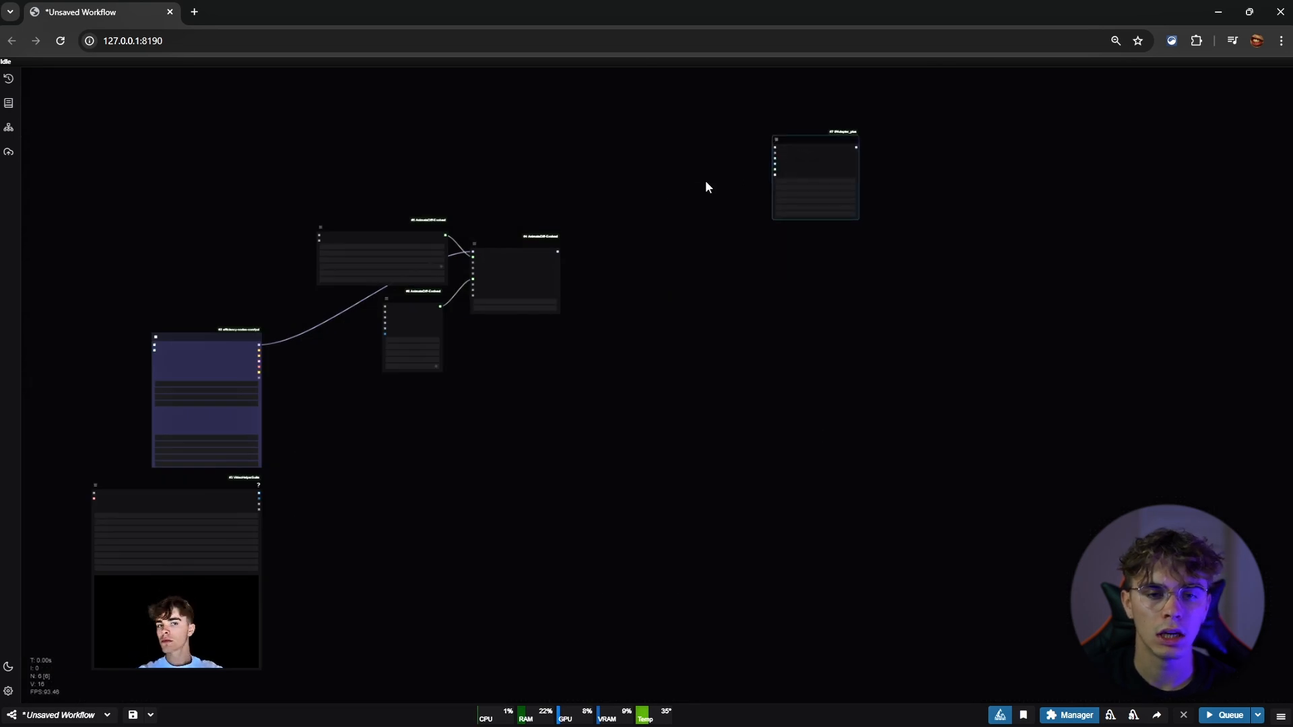
Duplicate the IPAdapter Batch (Adv.) node and align the copy directly beneath the original
scroll(627, 188, "up", 6)
key("ctrl+c")
key("ctrl+v")
left_click_drag(671, 192, 593, 320)
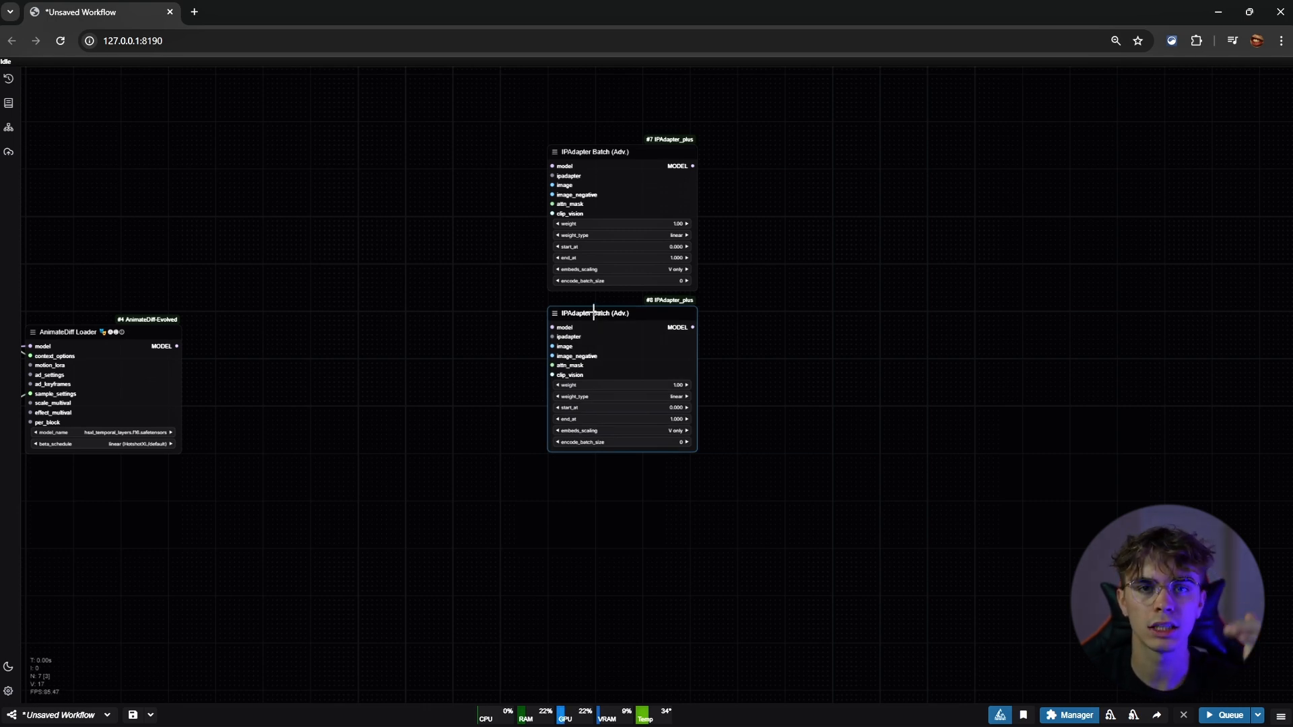
left_click(497, 331)
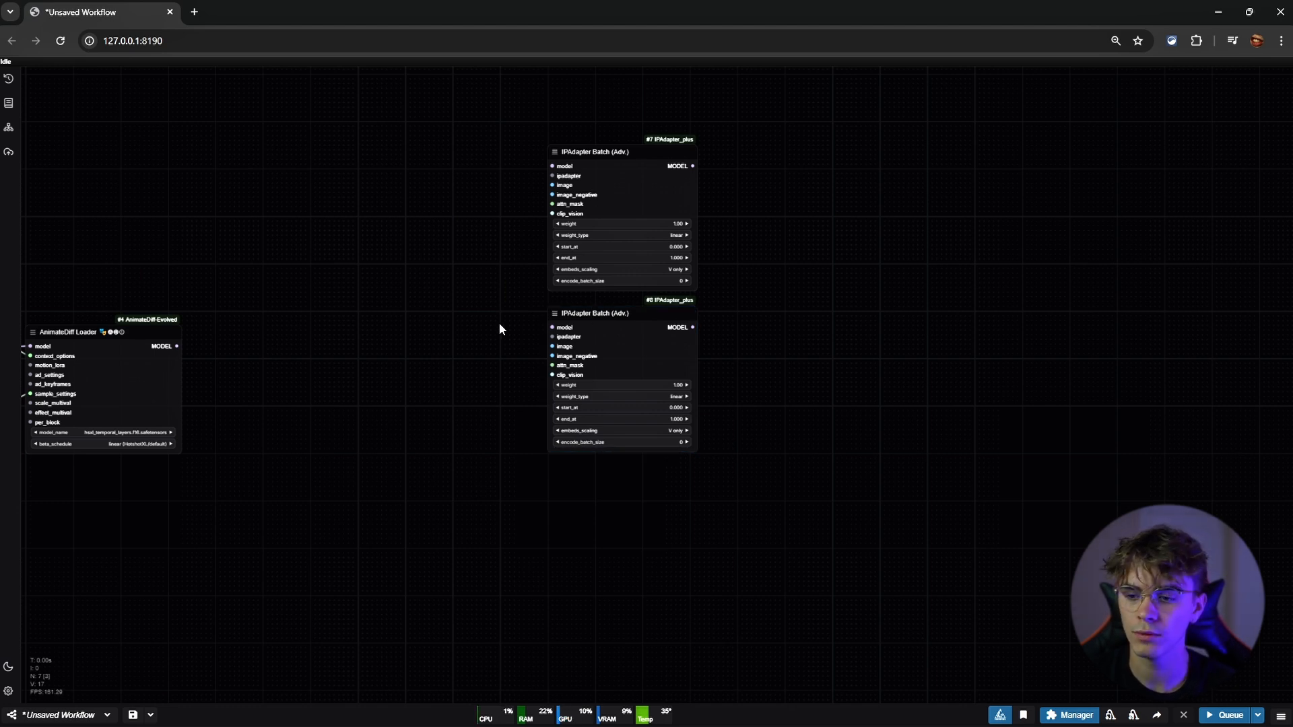
Add an IPAdapter Weights node between the AnimateDiff Loader and the two IPAdapter Batch nodes
left_click_drag(500, 329, 727, 326)
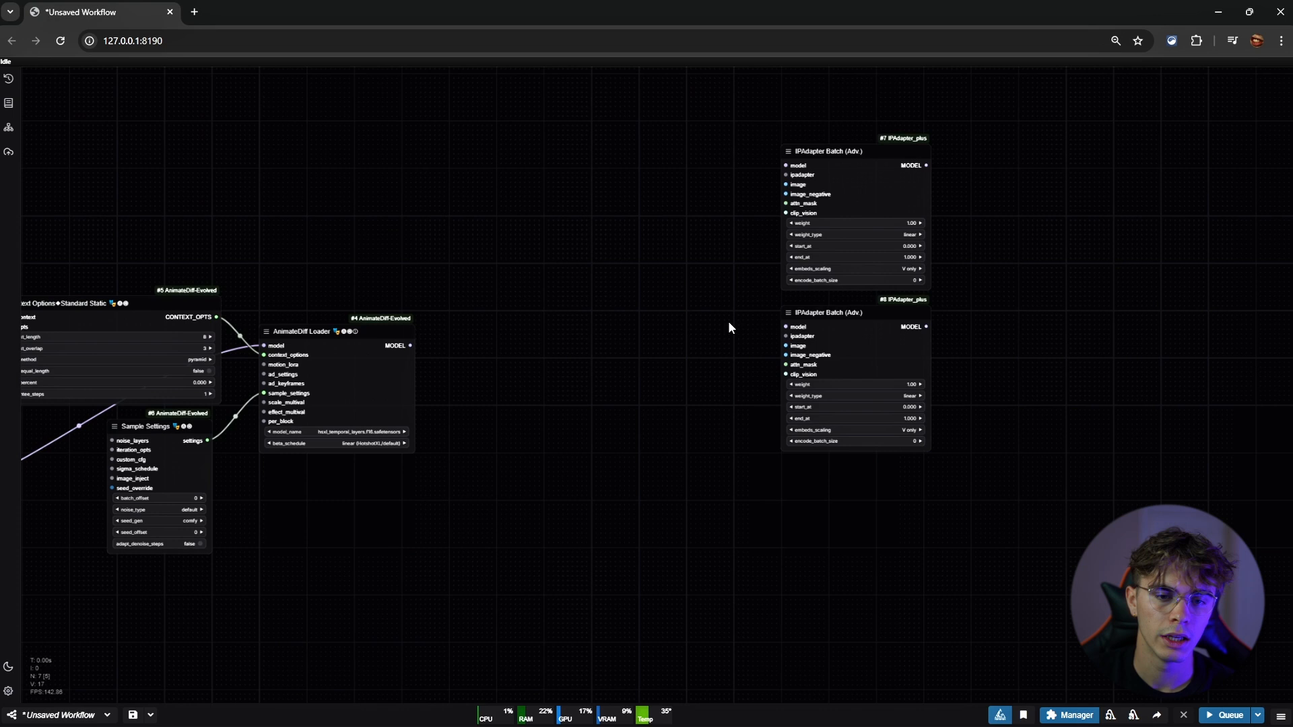
double_click(620, 290)
type("ipadapt")
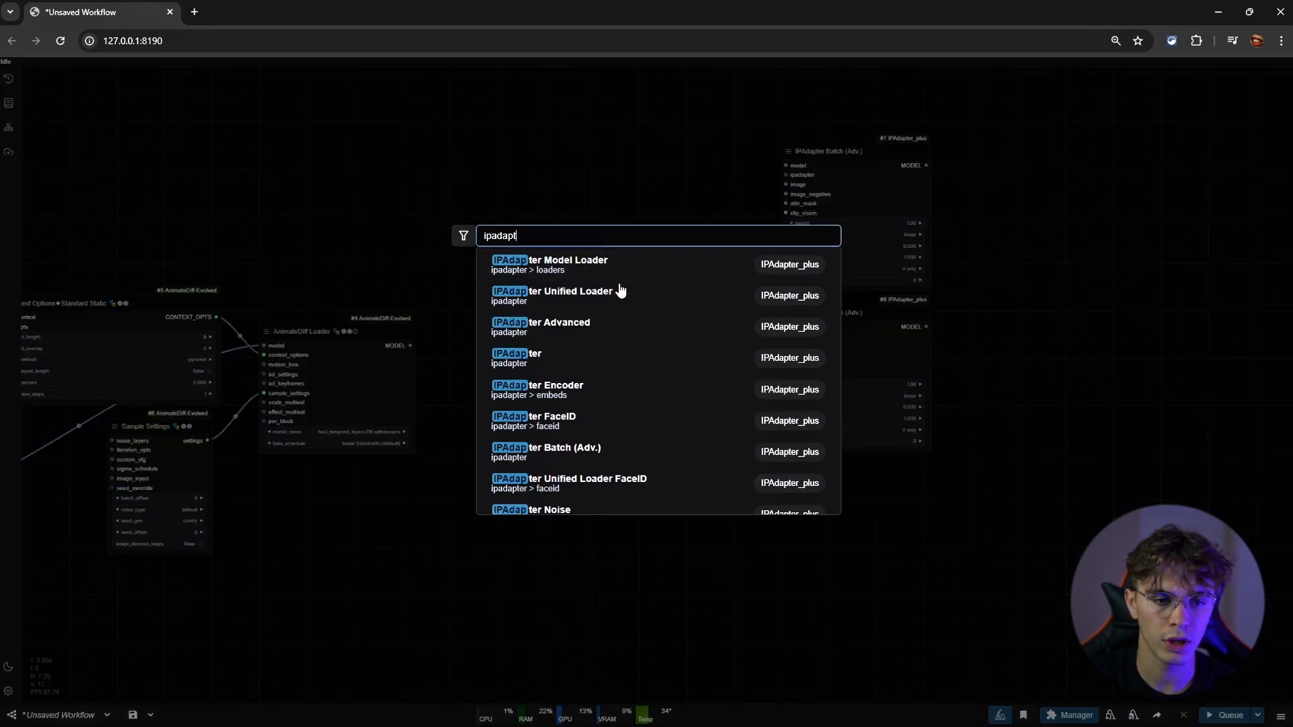
type("er wei")
key("Return")
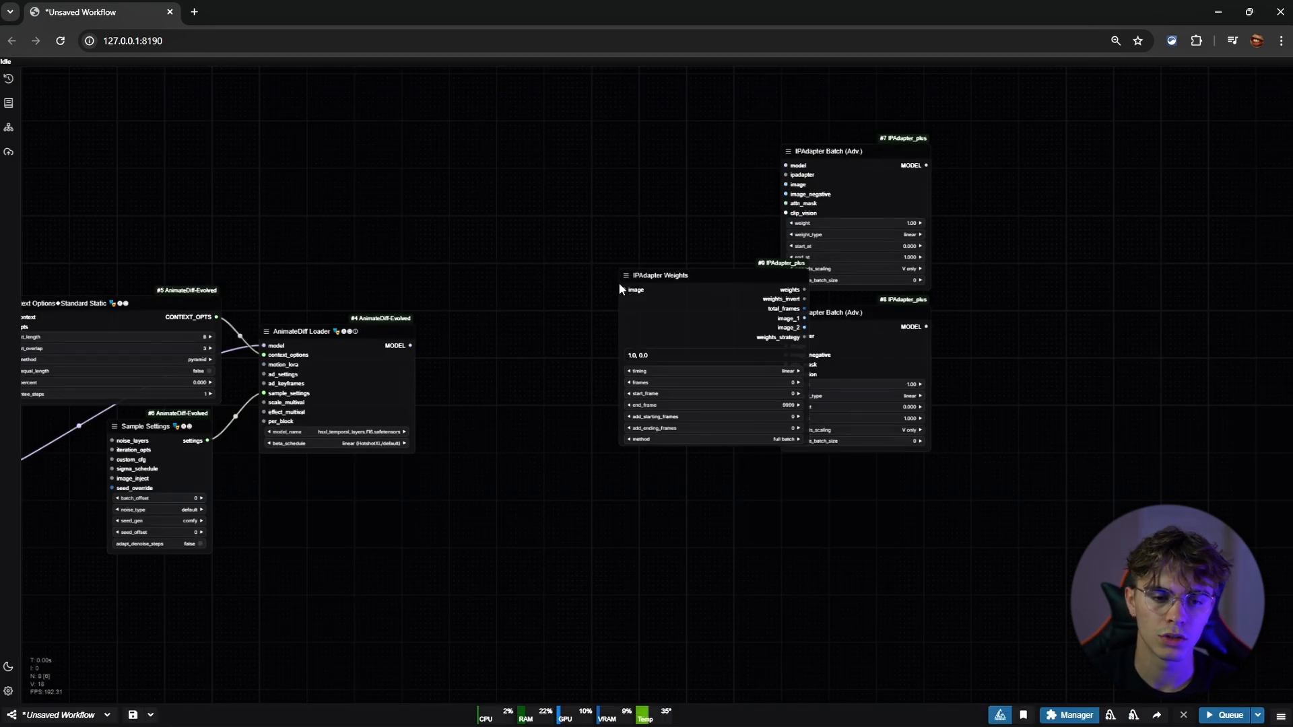
Connect IPAdapter Weights' image_1 to the upper IPAdapter Batch node's image input and image_2 to the lower one's
left_click_drag(710, 326, 784, 151)
scroll(766, 252, "up", 4)
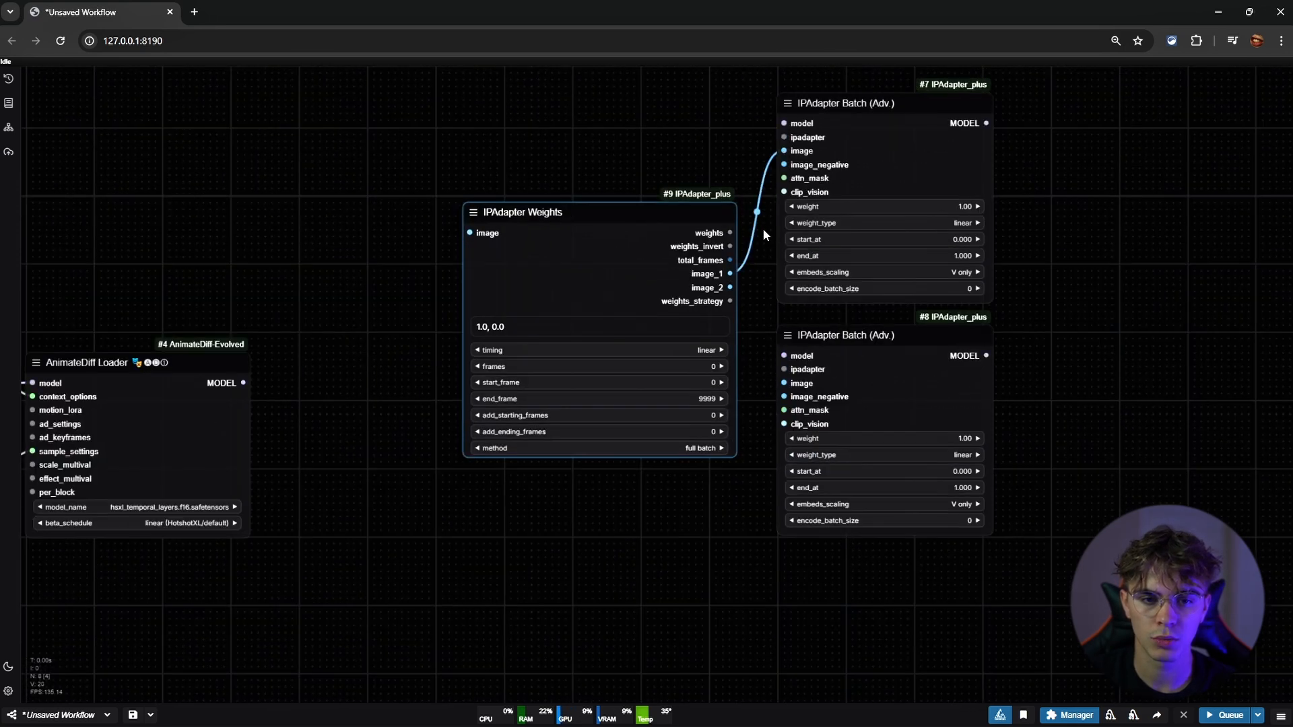
left_click_drag(730, 287, 788, 384)
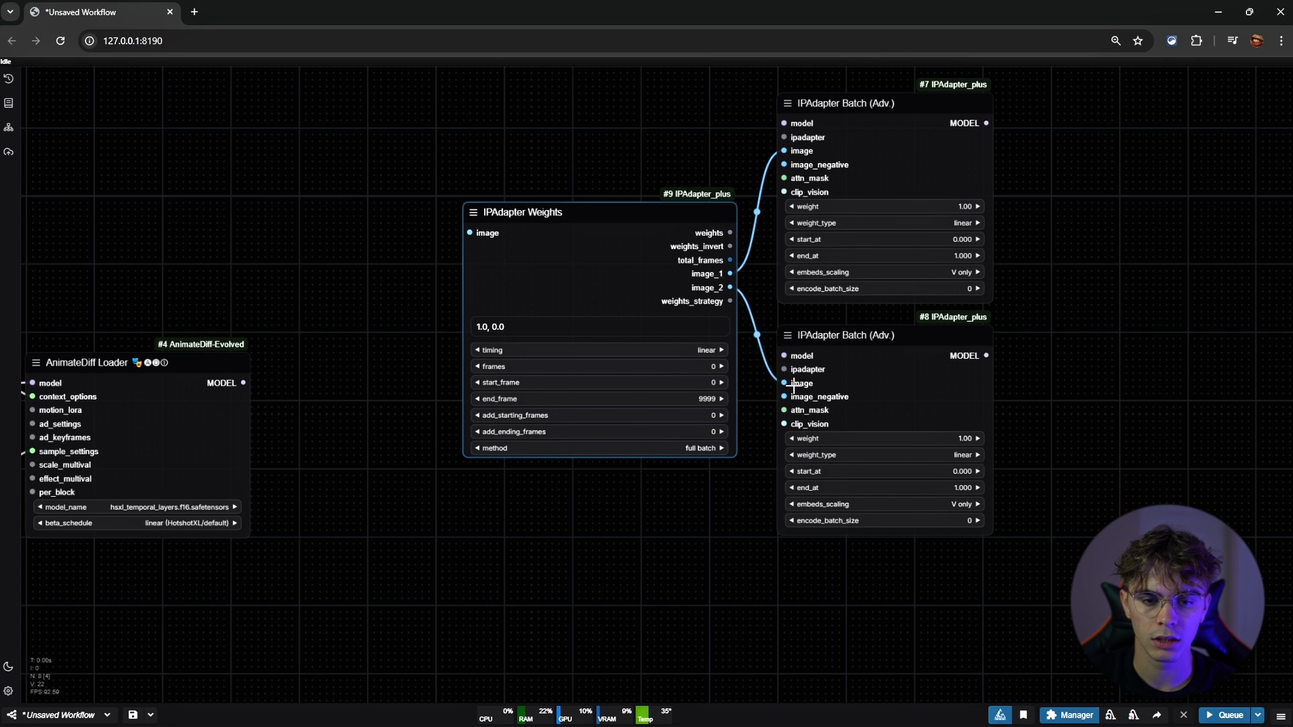
left_click(545, 256)
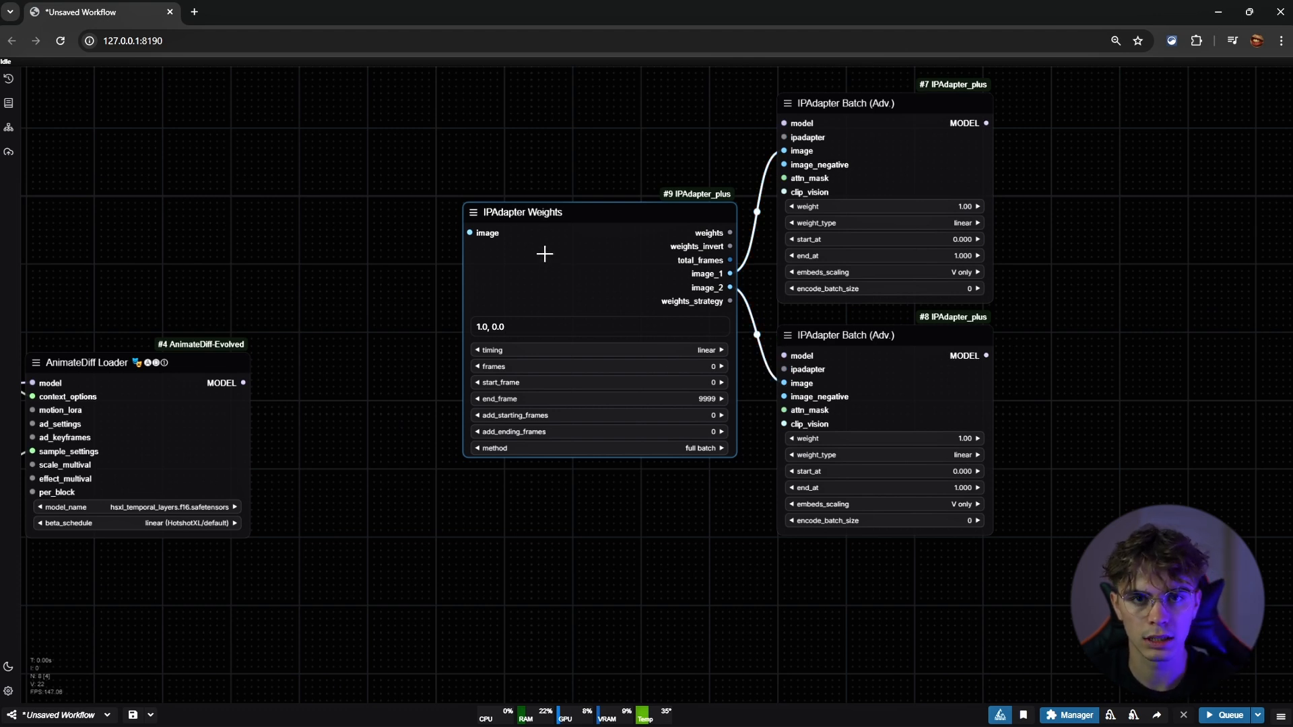
Set the IPAdapter Weights node's method to alternate batches
left_click(608, 448)
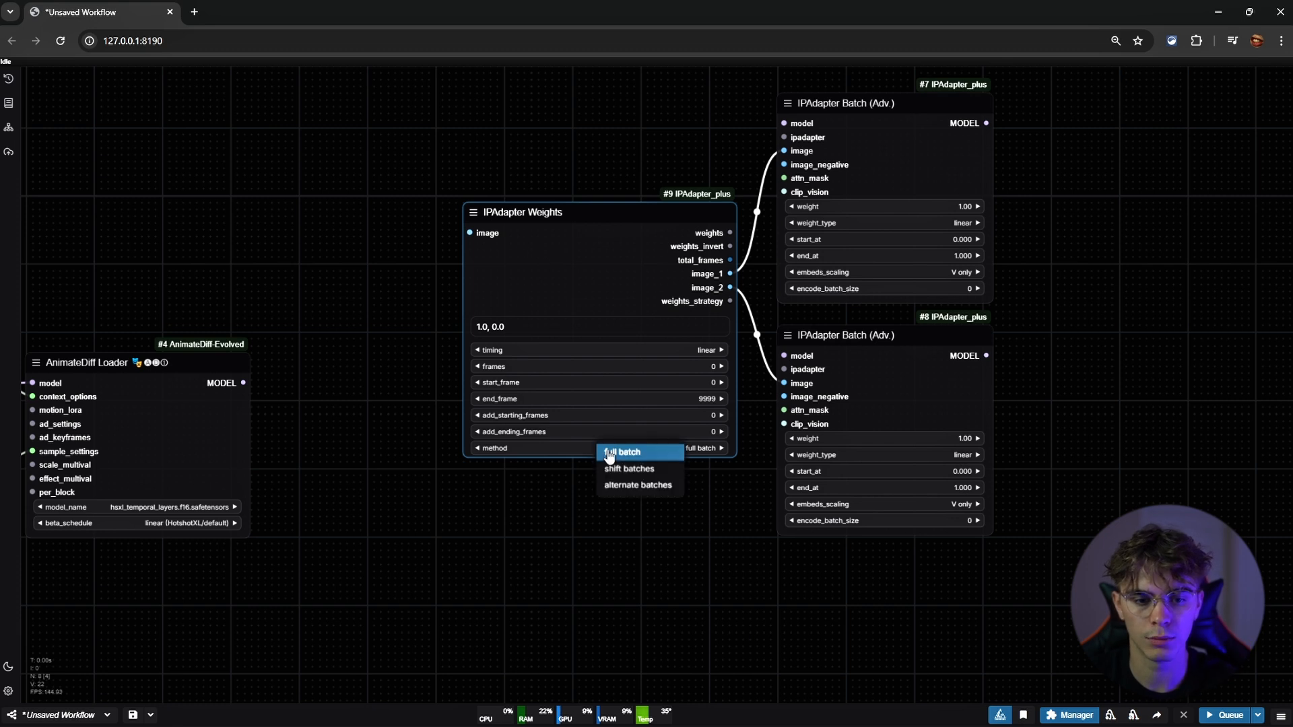
scroll(541, 452, "up", 4)
left_click(563, 211)
left_click(573, 458)
left_click(584, 498)
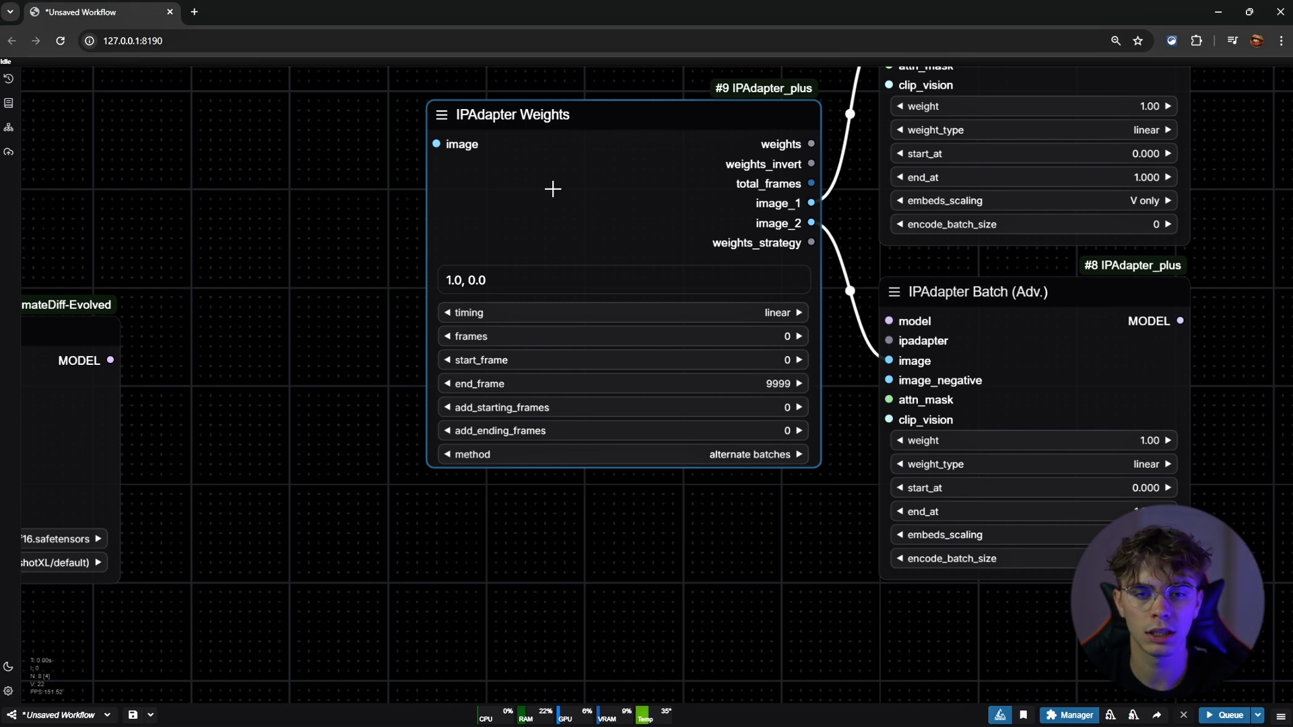
Move the IPAdapter Weights and both IPAdapter Batch nodes farther right of the AnimateDiff Loader to make room
scroll(552, 189, "down", 10)
scroll(499, 204, "up", 4)
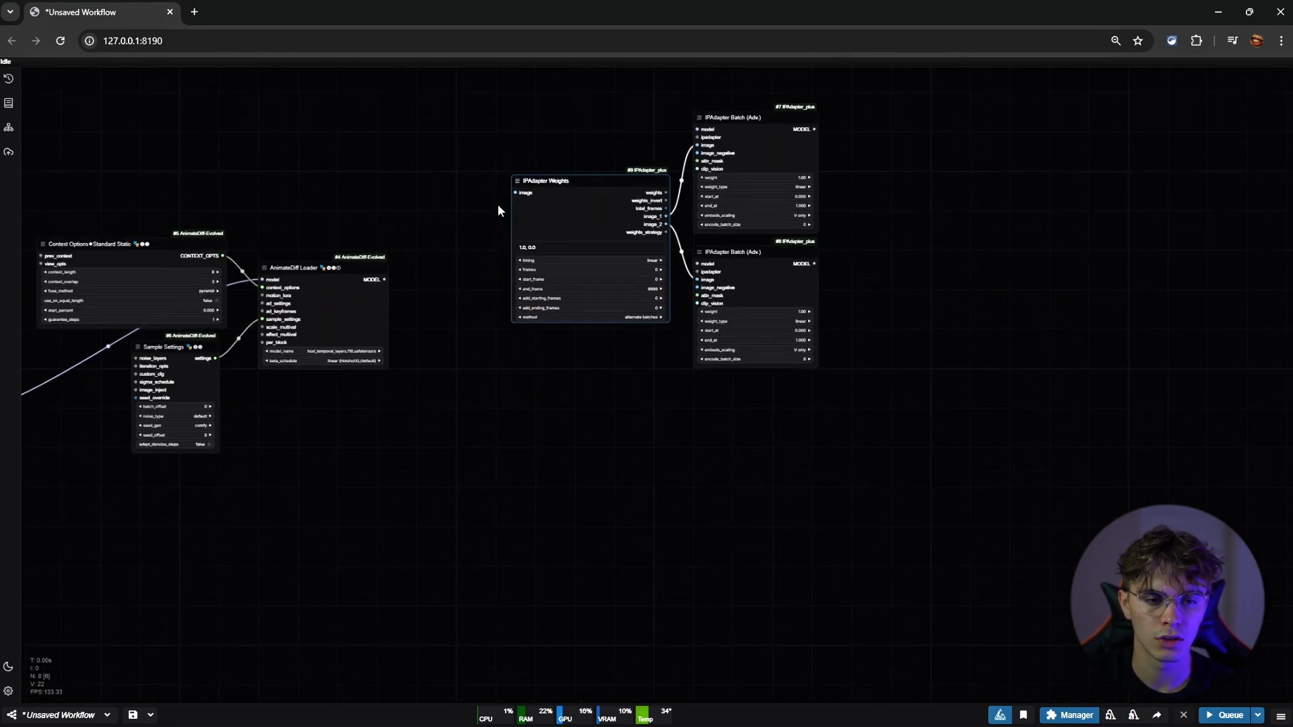
left_click_drag(588, 98, 995, 326)
Add a Load Image node left of IPAdapter Weights, duplicate it, and place the copy below the original
double_click(369, 161)
type("load image")
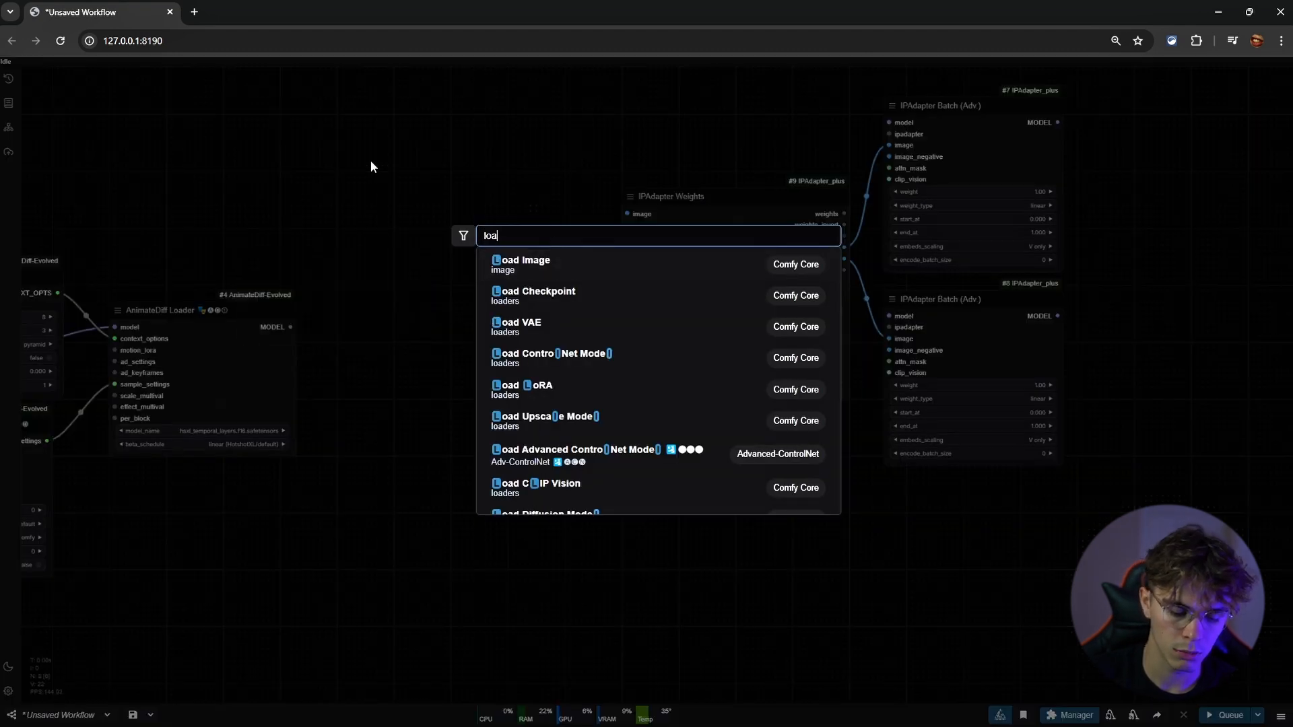
left_click(519, 273)
key("ctrl+c")
key("ctrl+v")
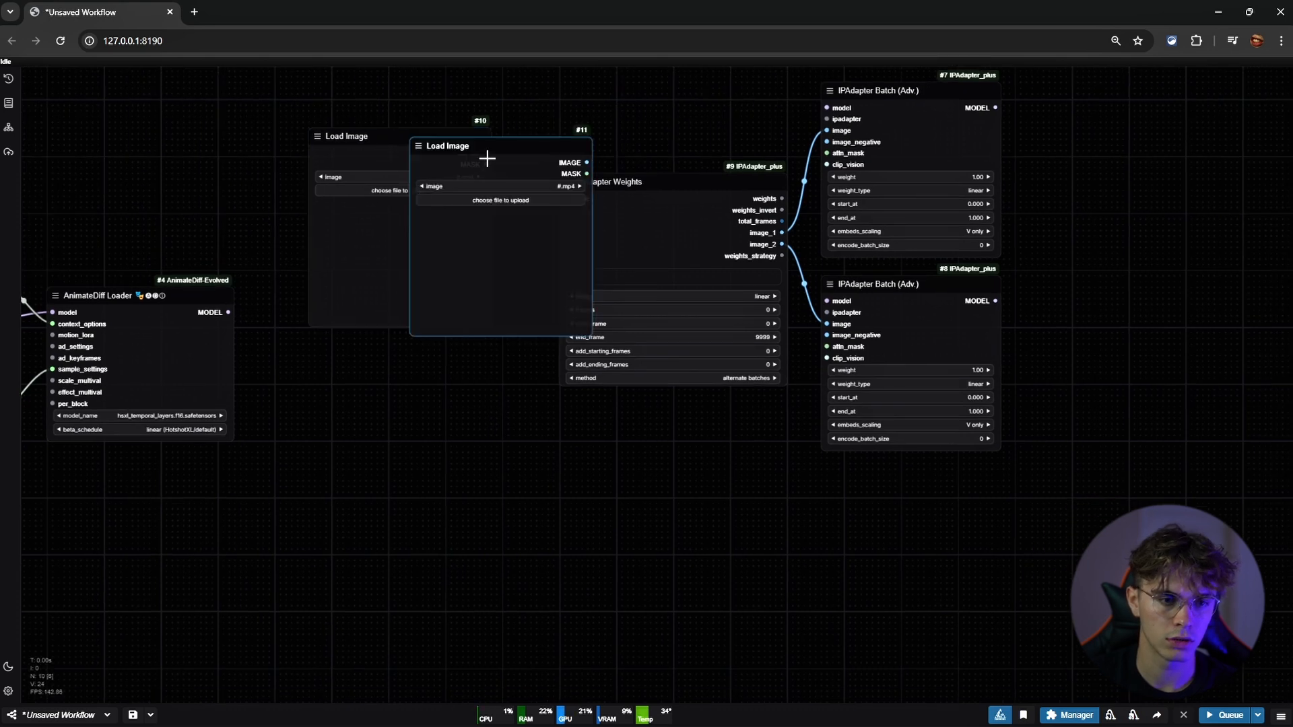
left_click_drag(487, 159, 399, 379)
Add a Make Image Batch node and place it between the two Load Image nodes and IPAdapter Weights
double_click(499, 421)
type("make ima")
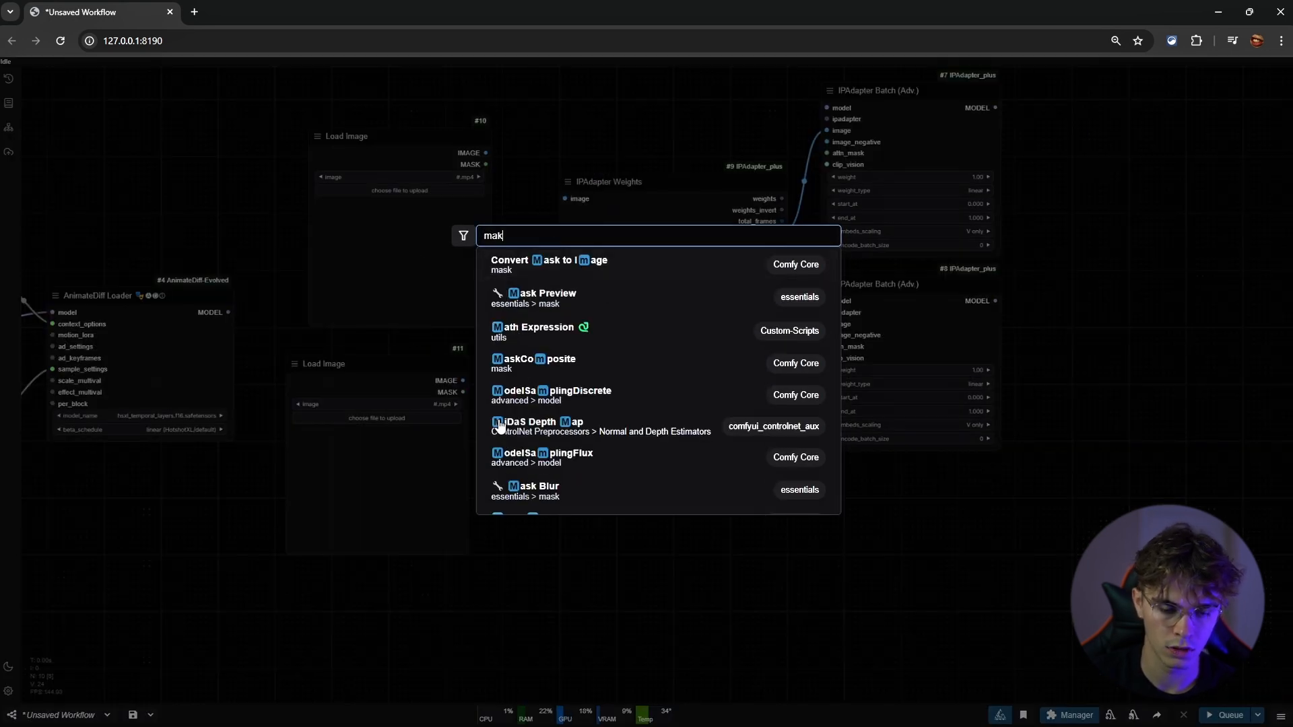
key("Return")
scroll(505, 419, "up", 3)
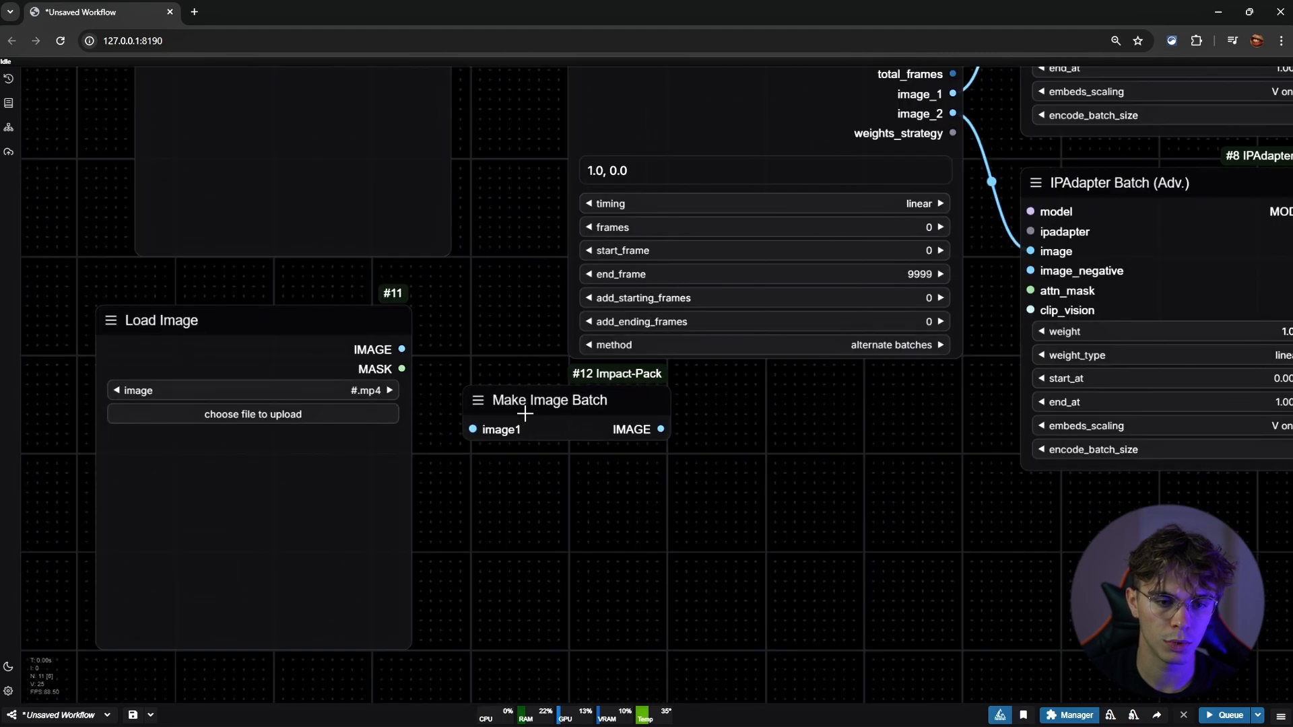
left_click_drag(523, 412, 491, 232)
left_click_drag(524, 287, 712, 474)
left_click_drag(774, 409, 685, 387)
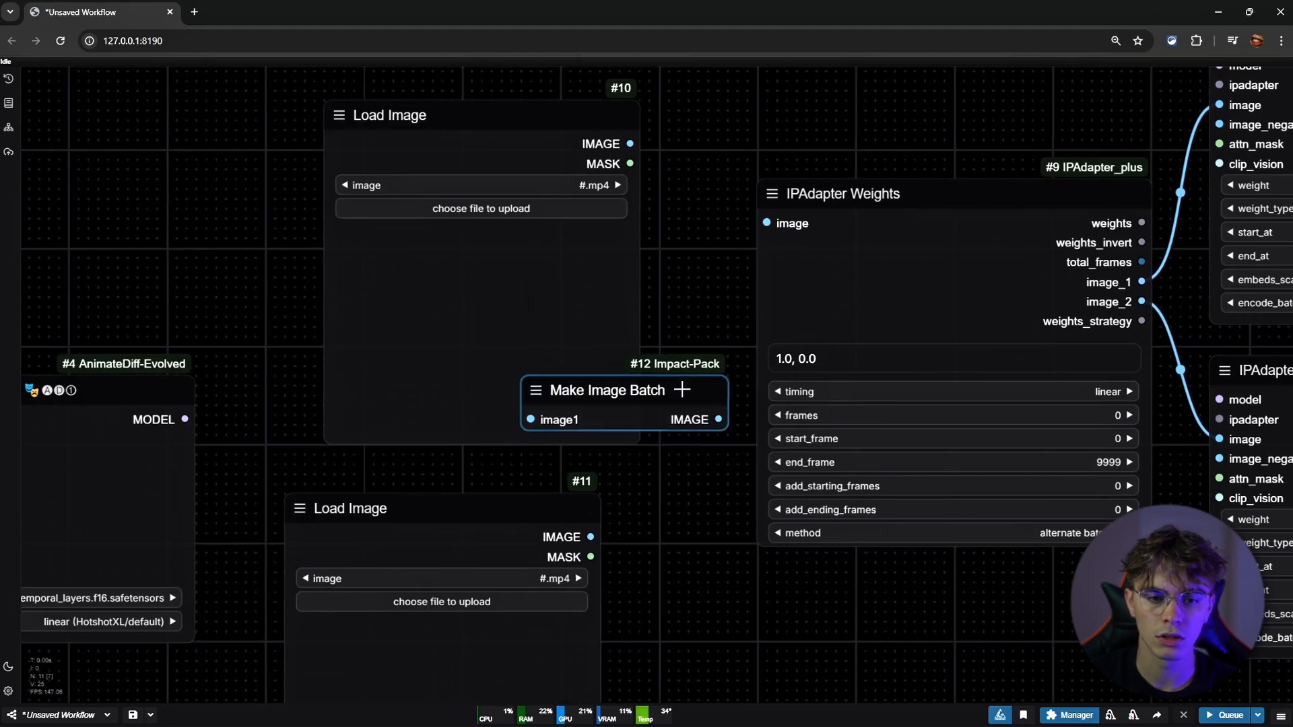
scroll(701, 394, "up", 5)
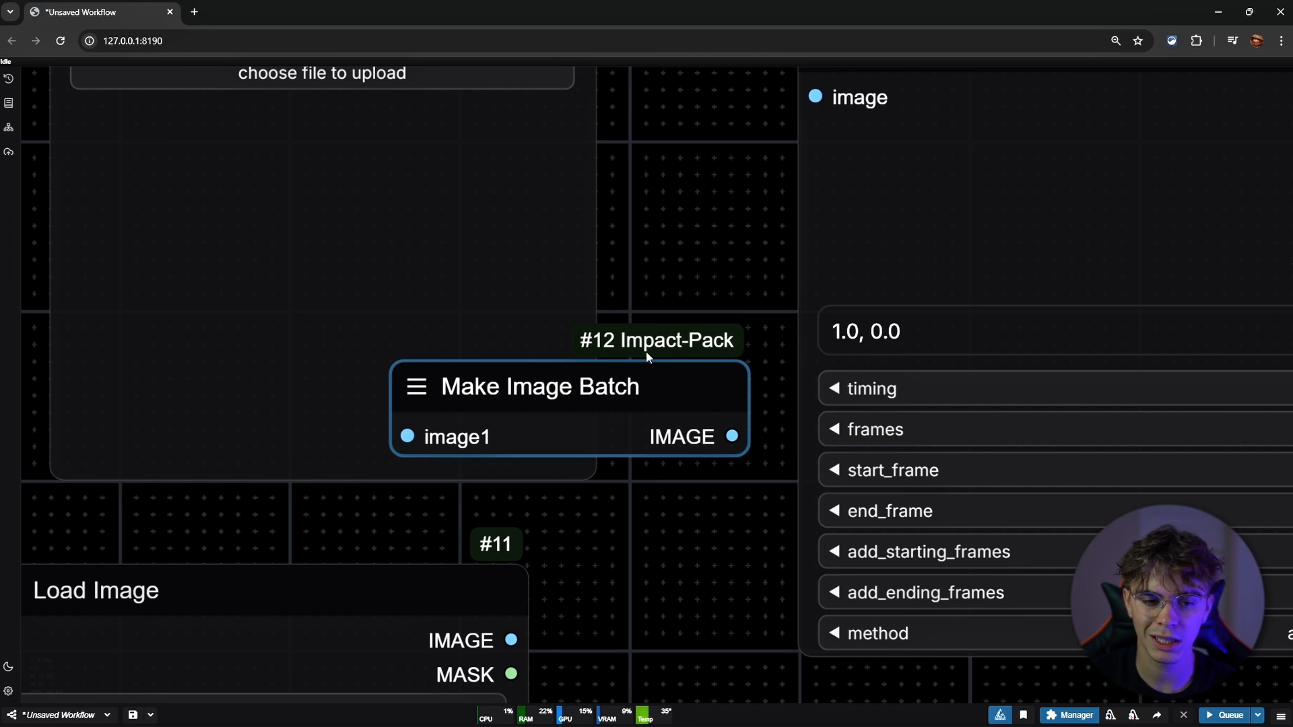
Reposition Make Image Batch beside the upper Load Image node and shift IPAdapter Weights and both IPAdapter Batch nodes farther right
scroll(648, 357, "down", 5)
left_click_drag(647, 366, 716, 197)
scroll(757, 250, "down", 5)
left_click_drag(798, 209, 963, 330)
left_click_drag(938, 342, 1103, 336)
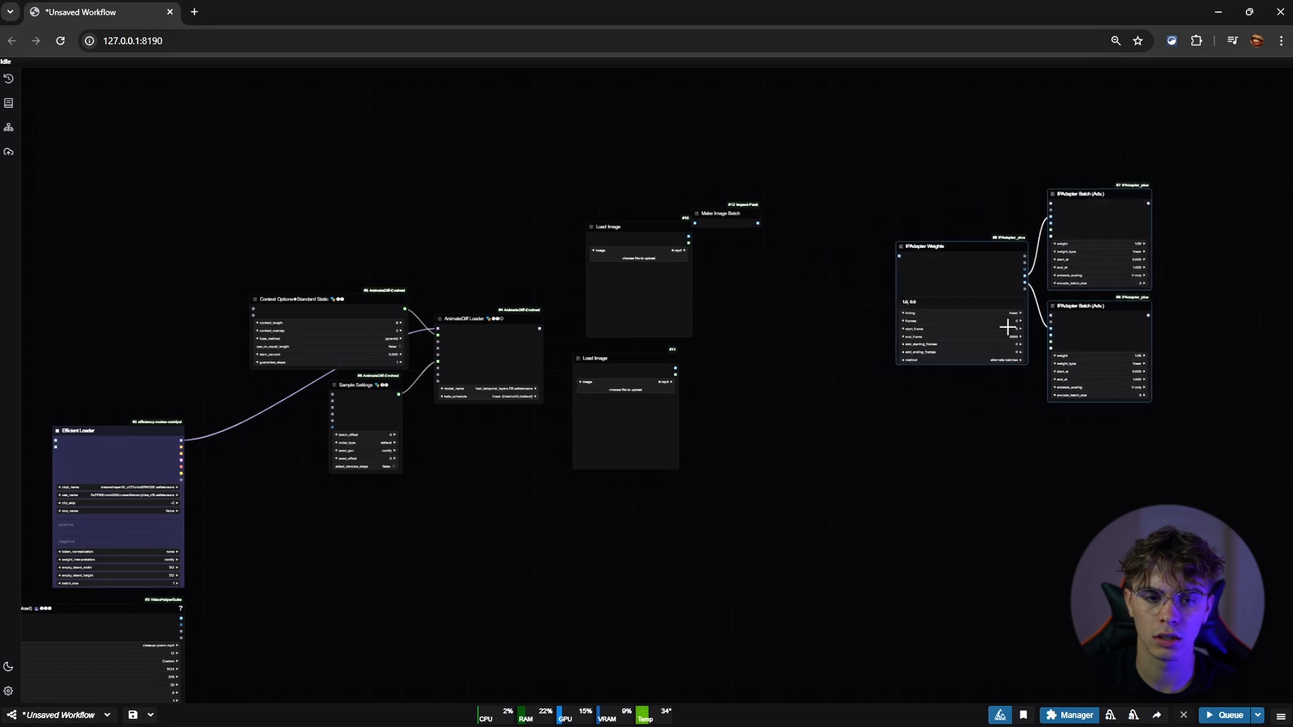
Connect Make Image Batch's output to IPAdapter Weights' image input, and both Load Image outputs to the batch's image1 and image2 inputs
scroll(757, 261, "up", 5)
left_click_drag(714, 188, 1052, 252)
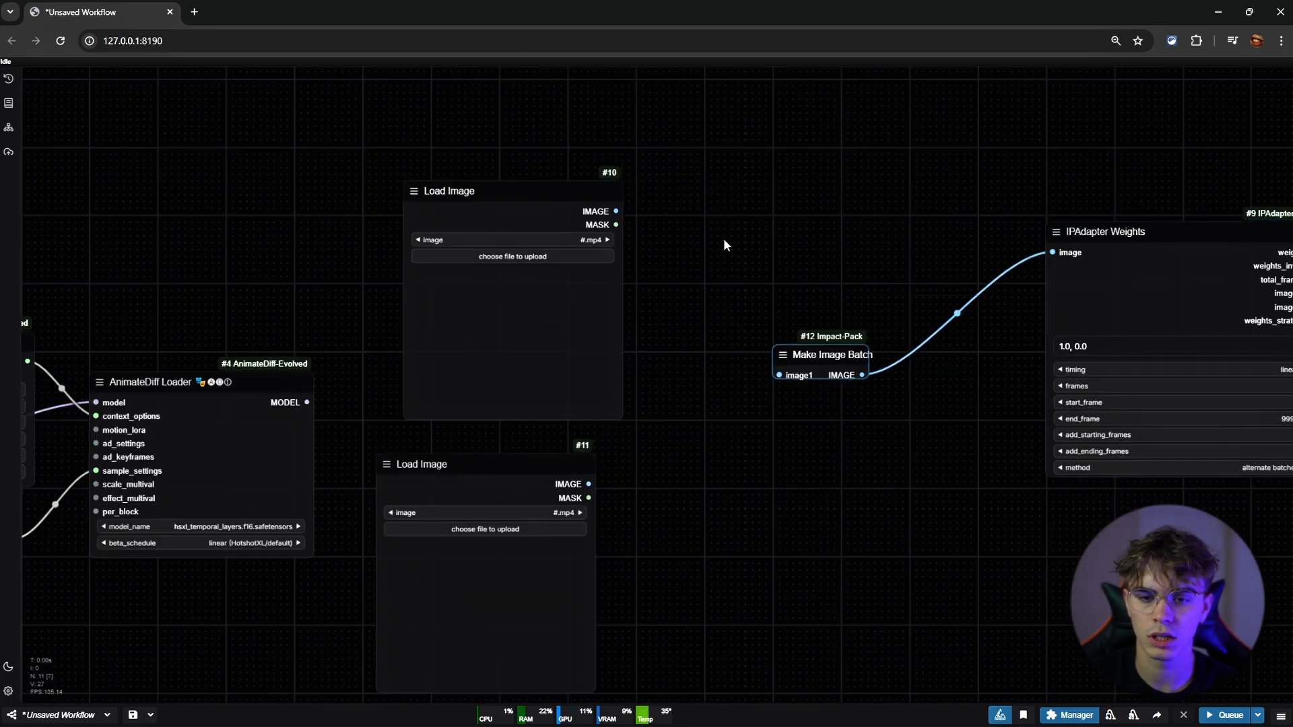
left_click_drag(615, 211, 779, 375)
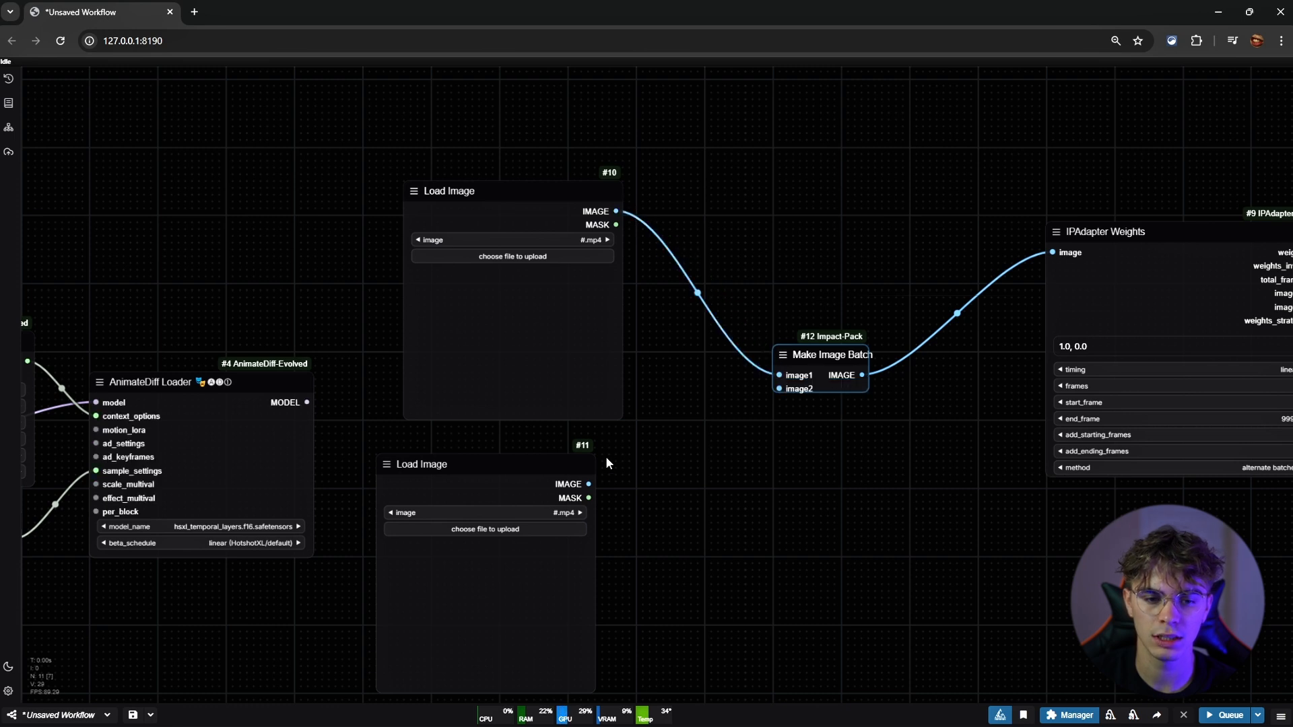
left_click_drag(591, 483, 780, 389)
scroll(580, 351, "down", 5)
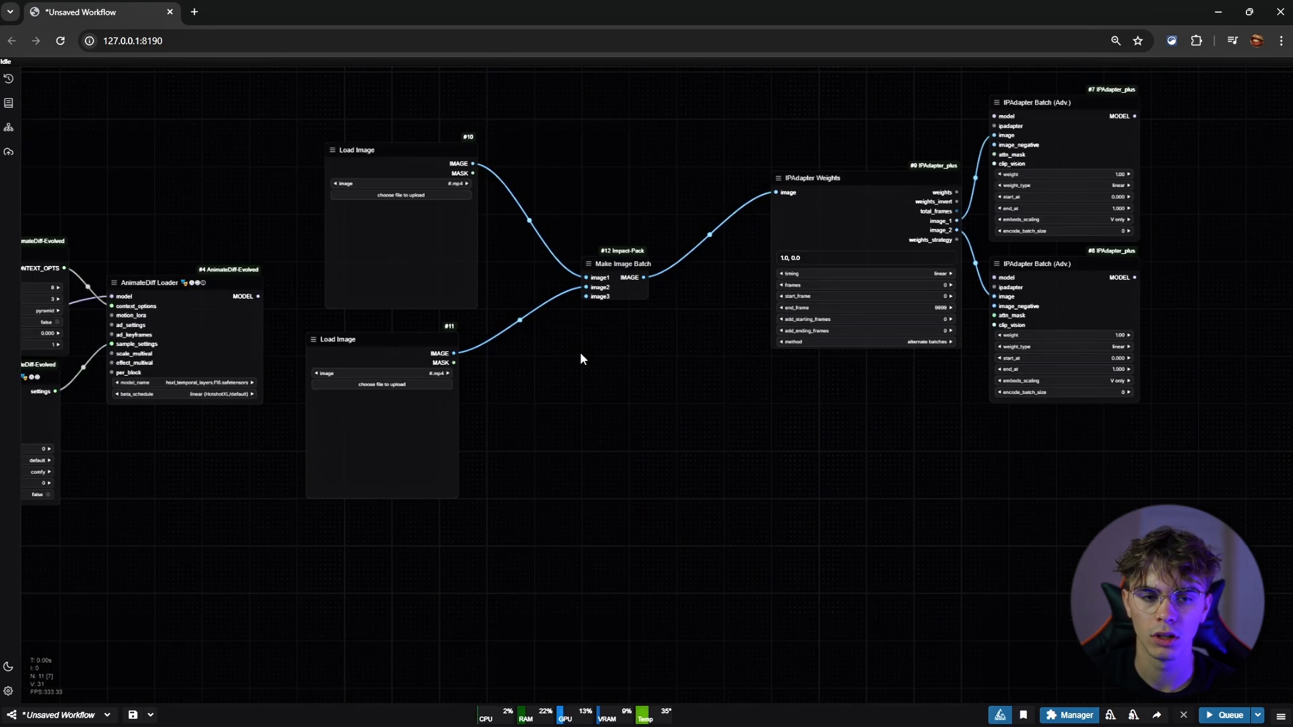
Add a Prep Image For ClipVision node near Make Image Batch
left_click_drag(580, 352, 479, 373)
scroll(837, 211, "up", 4)
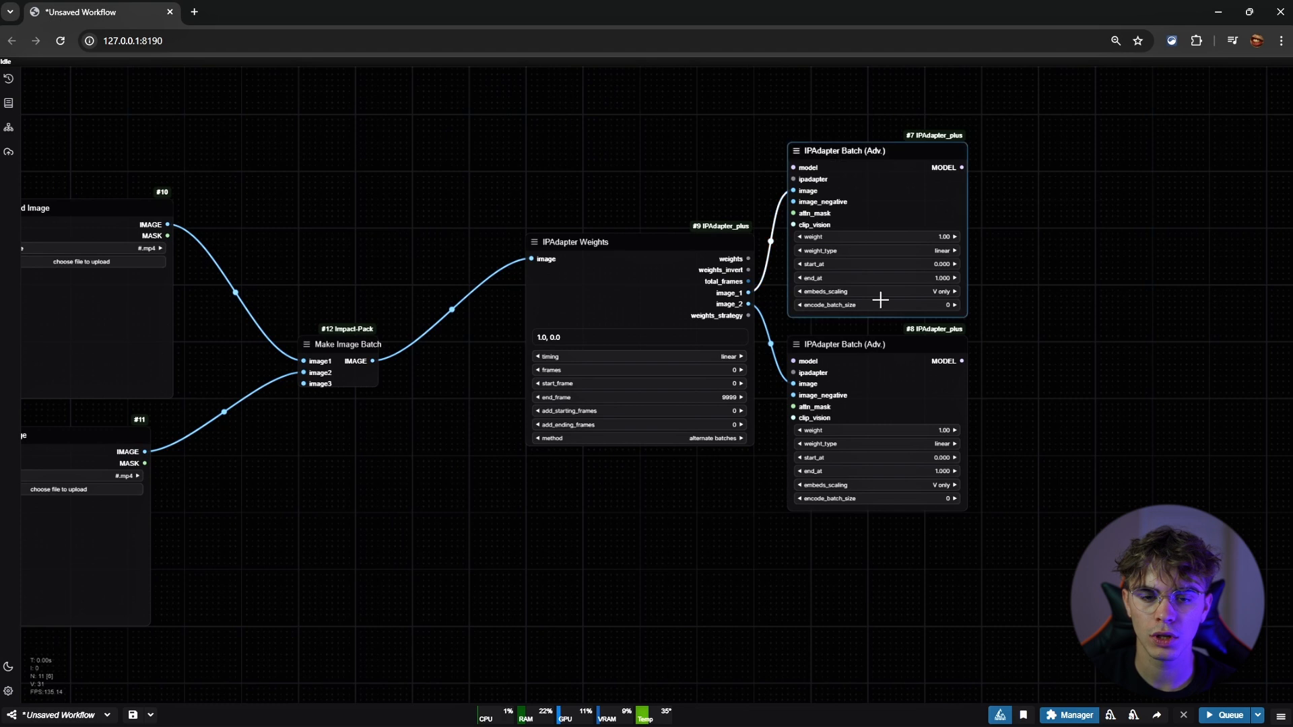
left_click(884, 189)
left_click(673, 169)
left_click_drag(466, 191, 882, 148)
scroll(761, 320, "up", 3)
left_click_drag(753, 316, 770, 283)
left_click(689, 212)
double_click(689, 211)
type("pre")
key("BackSpace")
key("BackSpace")
key("BackSpace")
type("prd")
key("BackSpace")
type("ep cl")
key("BackSpace")
key("Return")
Wire Prep Image For ClipVision between Make Image Batch's output and IPAdapter Weights' image input, placing it between the two nodes
left_click_drag(765, 205, 852, 282)
scroll(758, 175, "down", 6)
left_click_drag(758, 175, 656, 240)
left_click_drag(646, 289, 670, 210)
left_click_drag(765, 230, 814, 236)
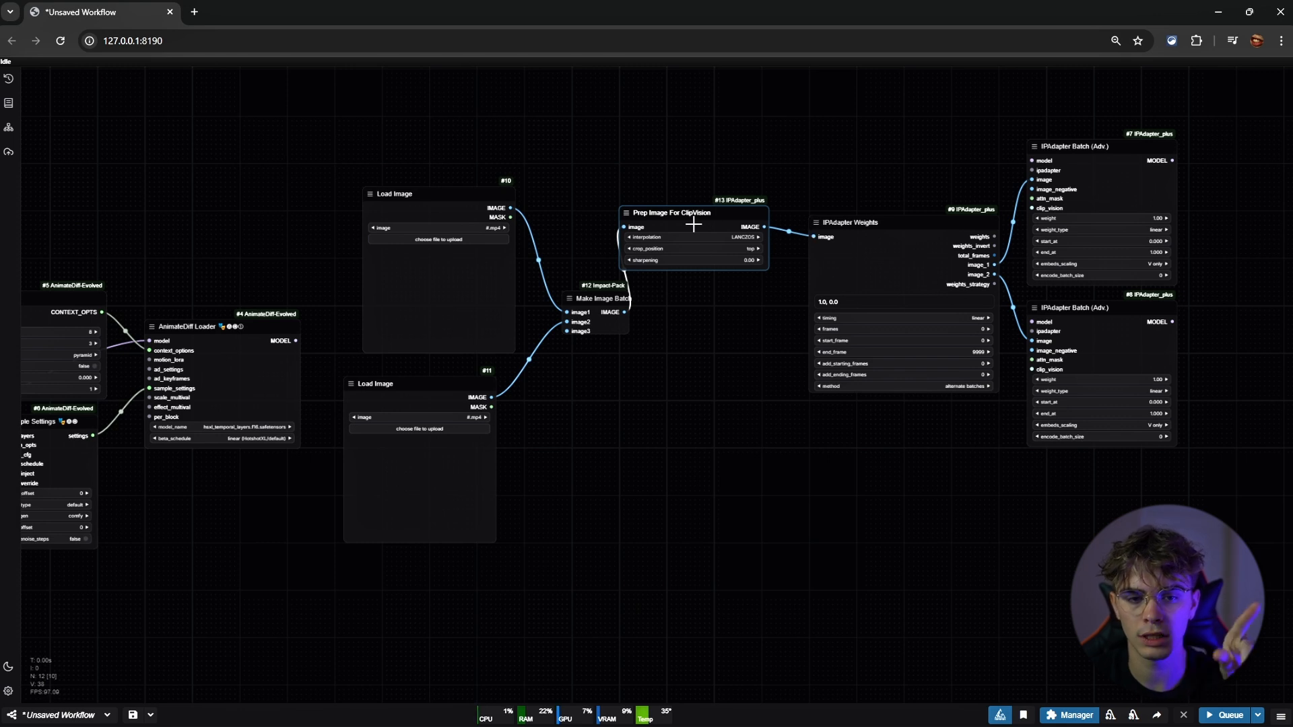
Set Prep Image For ClipVision's crop_position to center and its sharpening to 0.10
left_click(696, 249)
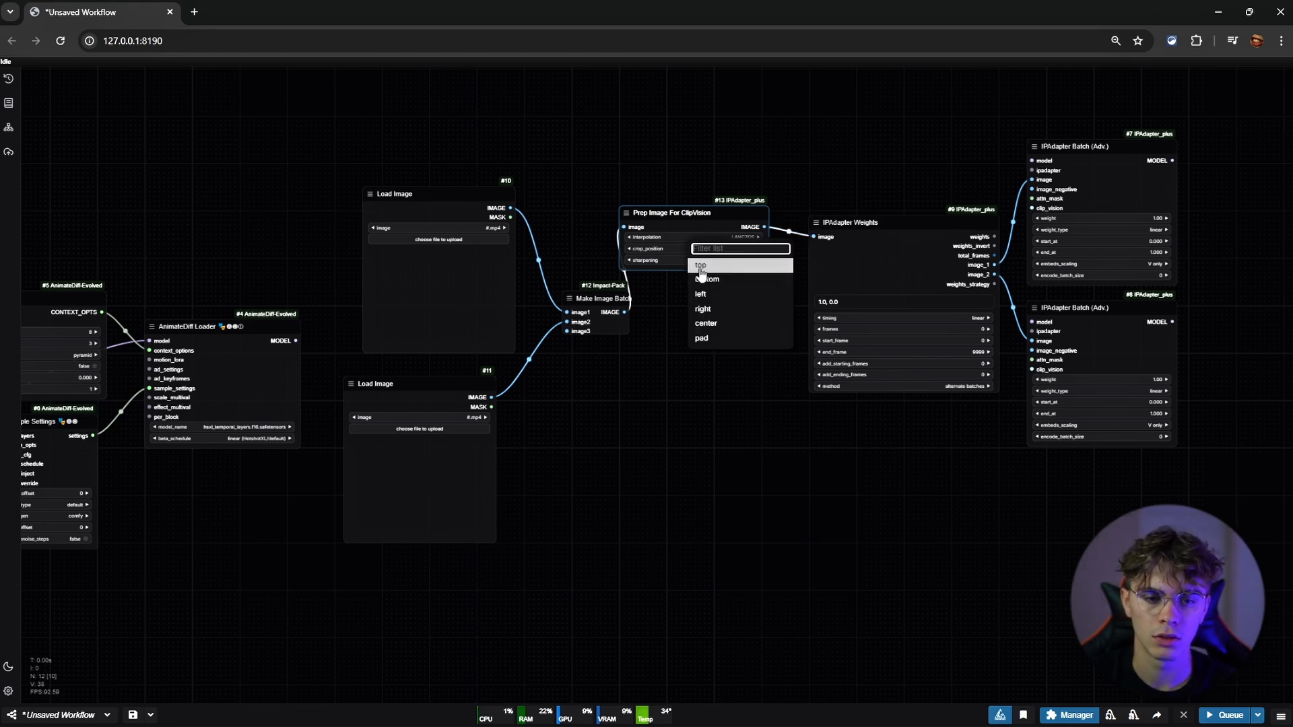
left_click(705, 324)
scroll(587, 214, "up", 3)
left_click(861, 296)
Load b47fb50832bc0122b1c4cc2aa4db0263.jpg from the face/imgref/random folder into the upper Load Image node
scroll(568, 221, "down", 5)
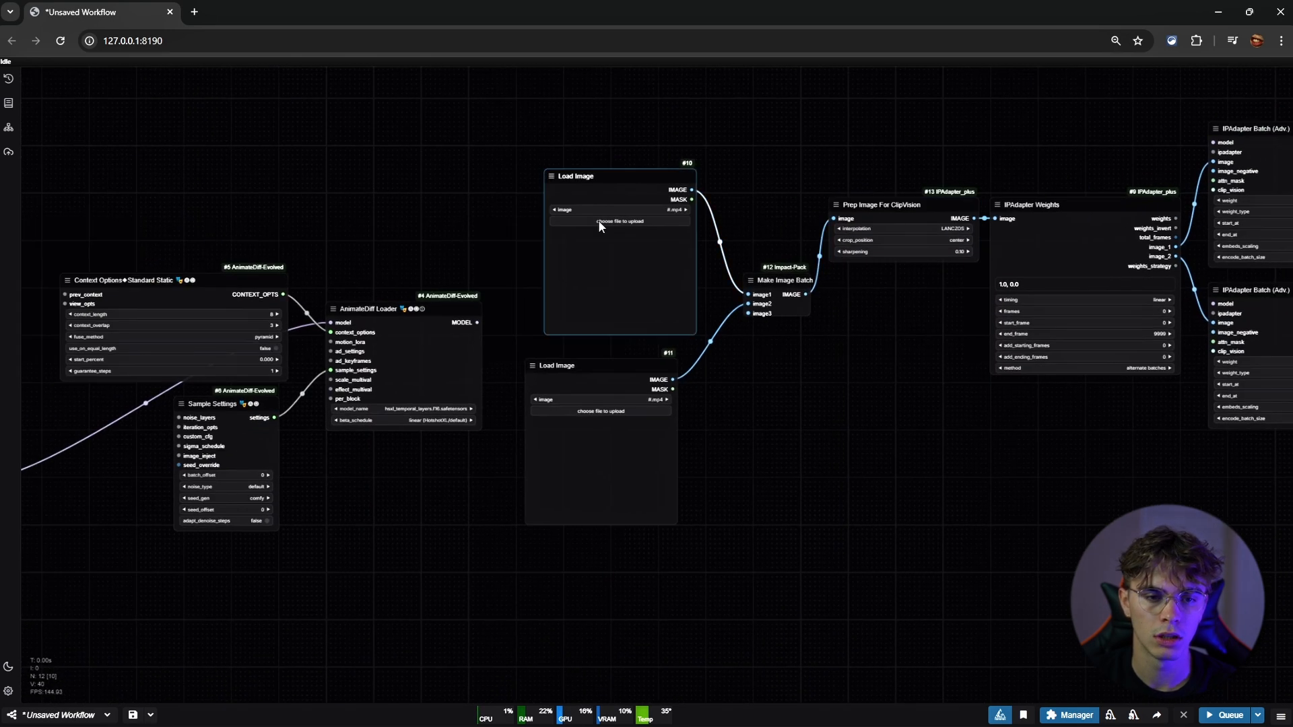
left_click(598, 220)
left_click(485, 103)
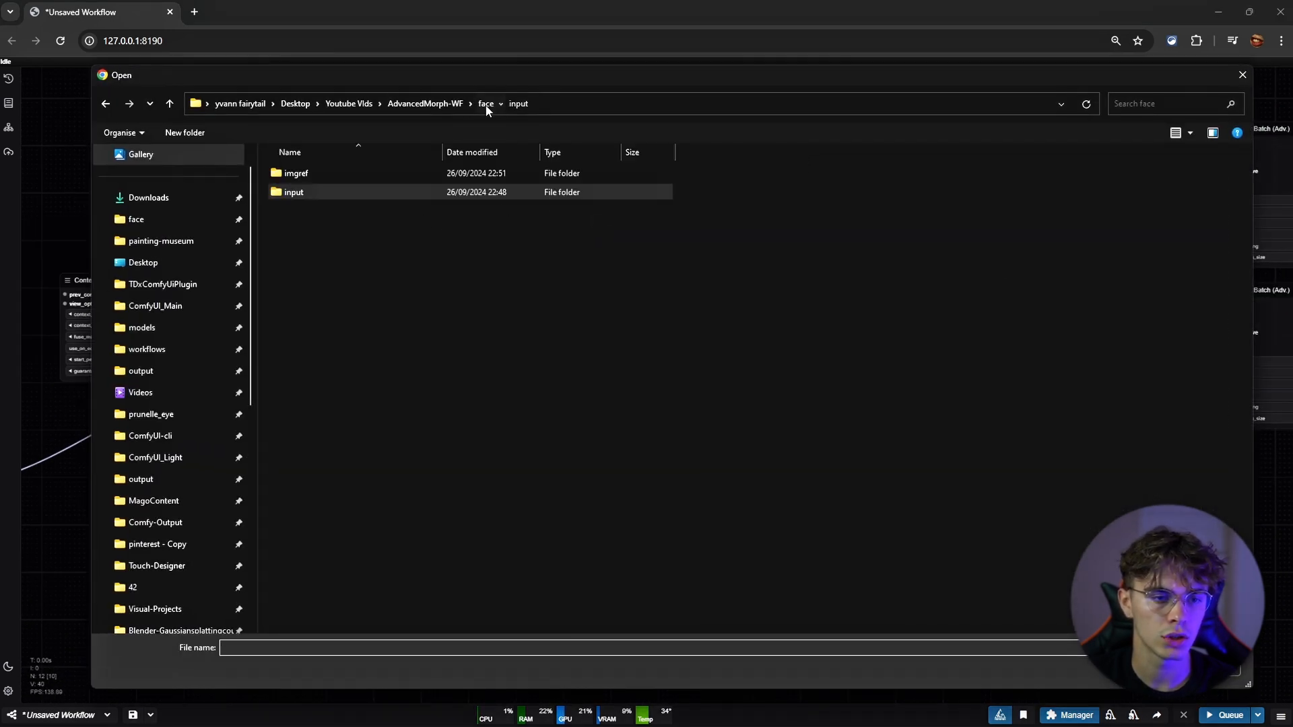
double_click(317, 172)
double_click(402, 188)
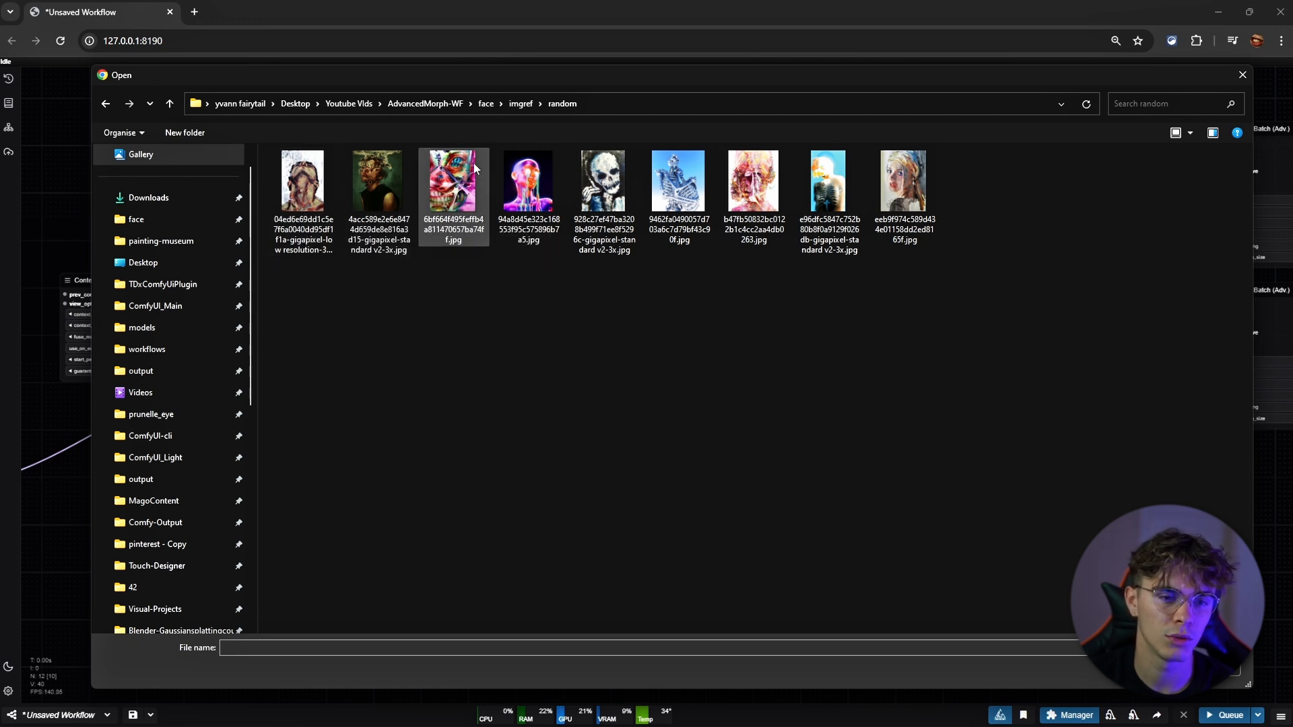
double_click(753, 182)
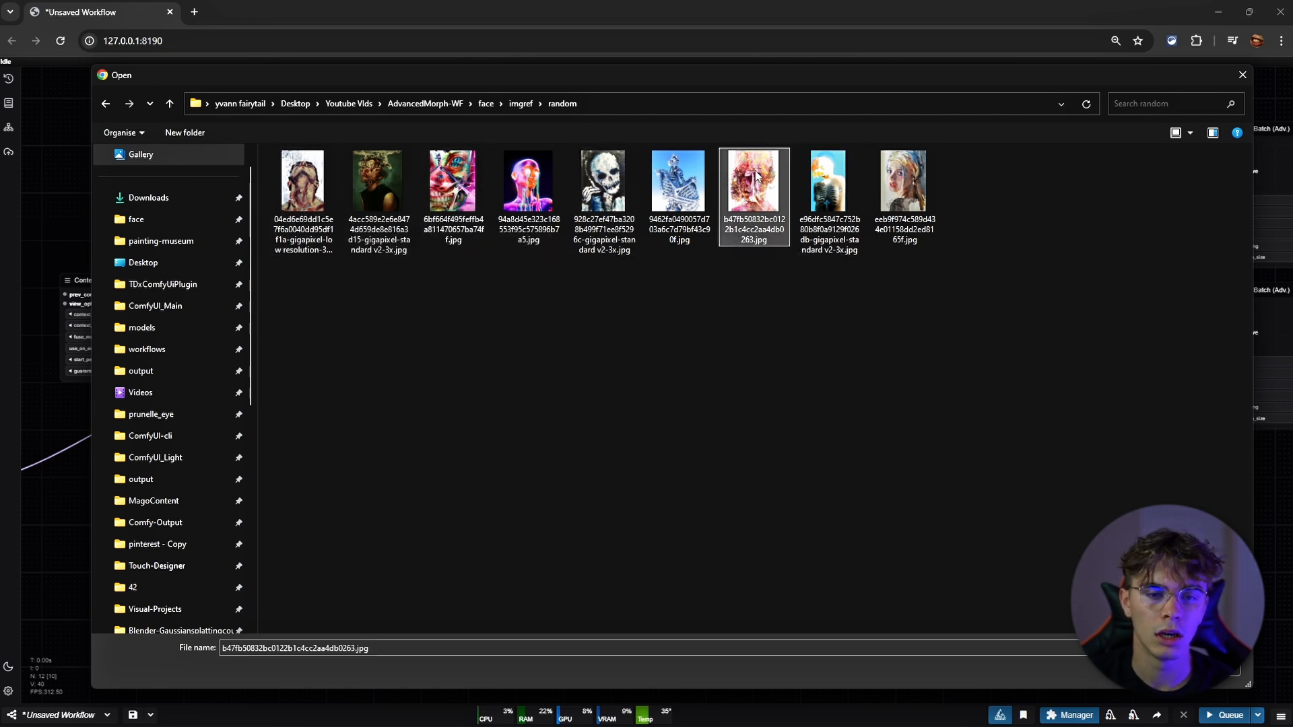
Load the reference image whose name starts with 04ed6e69dd1c5e from the random folder into the lower Load Image node
left_click_drag(769, 407, 839, 305)
scroll(839, 305, "up", 2)
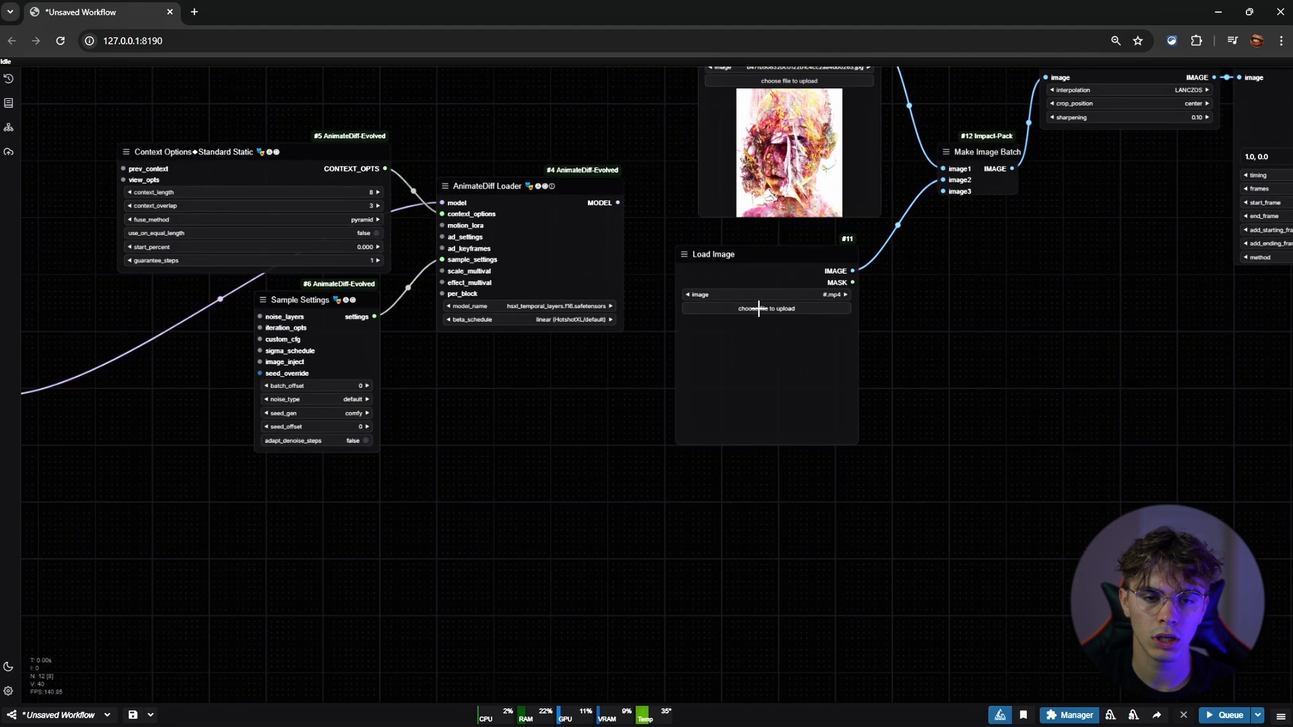
left_click(759, 308)
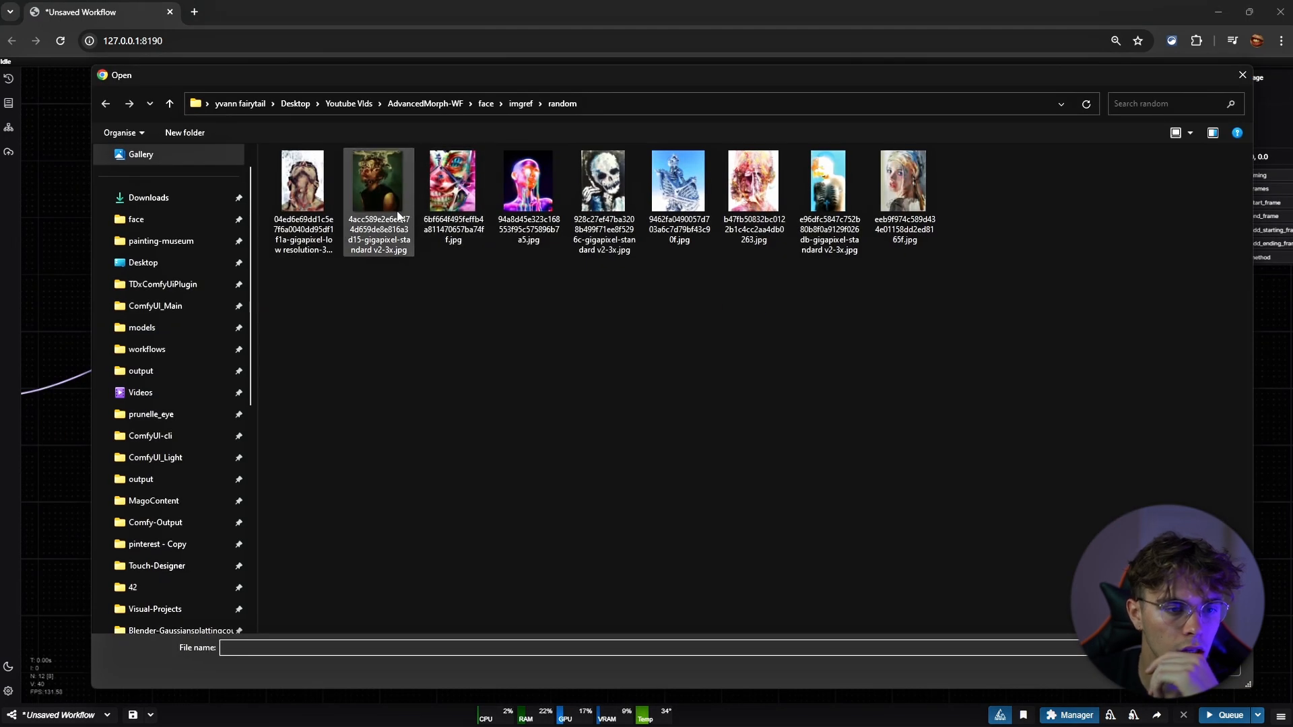
double_click(302, 181)
Stack the two Load Image nodes in one aligned column and tidy Make Image Batch's position beside them
left_click_drag(978, 359, 802, 427)
left_click_drag(796, 276, 780, 173)
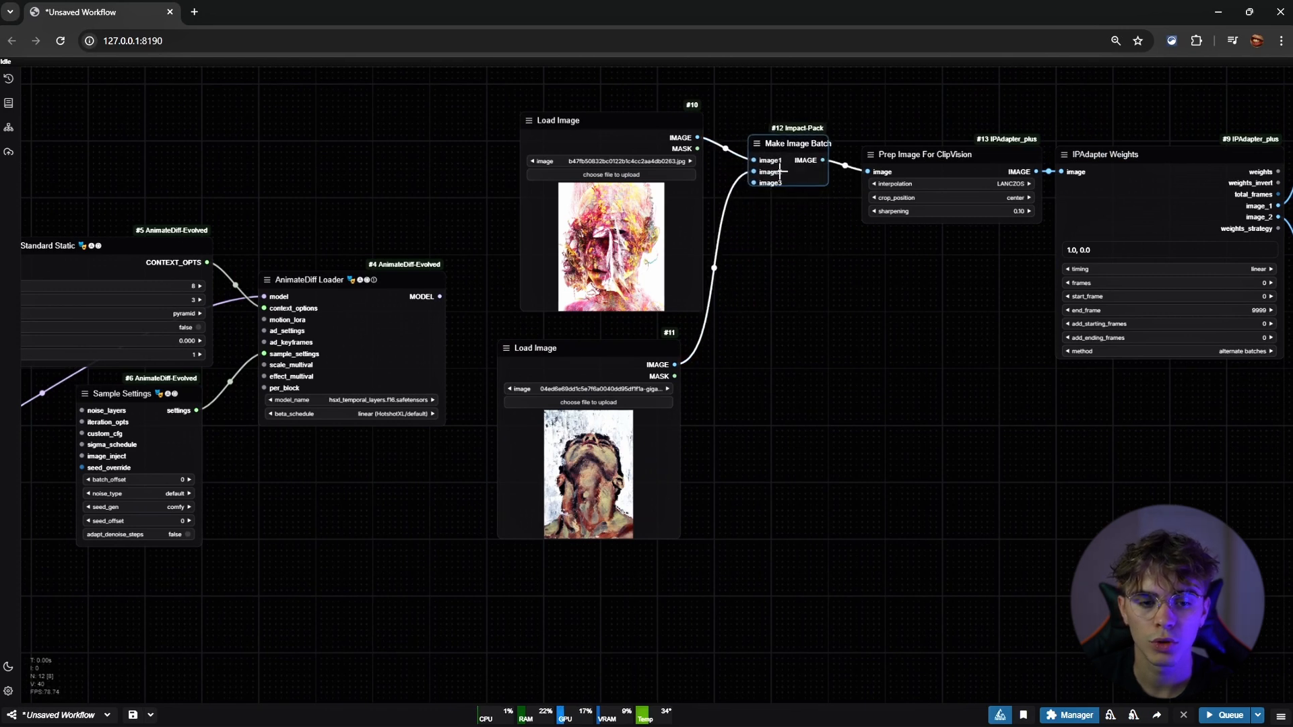
left_click_drag(635, 154, 645, 68)
left_click_drag(608, 344, 640, 255)
left_click(782, 278)
left_click_drag(810, 273, 502, 358)
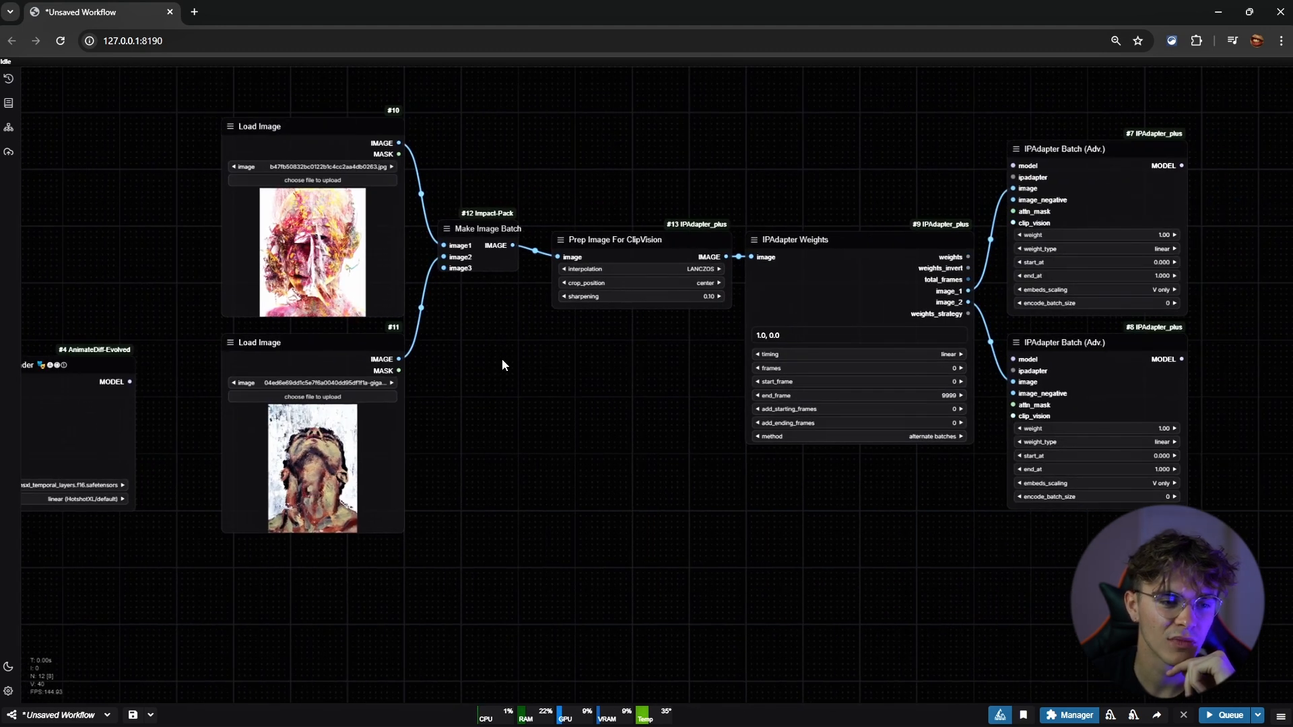
Set the IPAdapter Weights node's frames value to 10
scroll(280, 325, "up", 4)
scroll(280, 318, "down", 9)
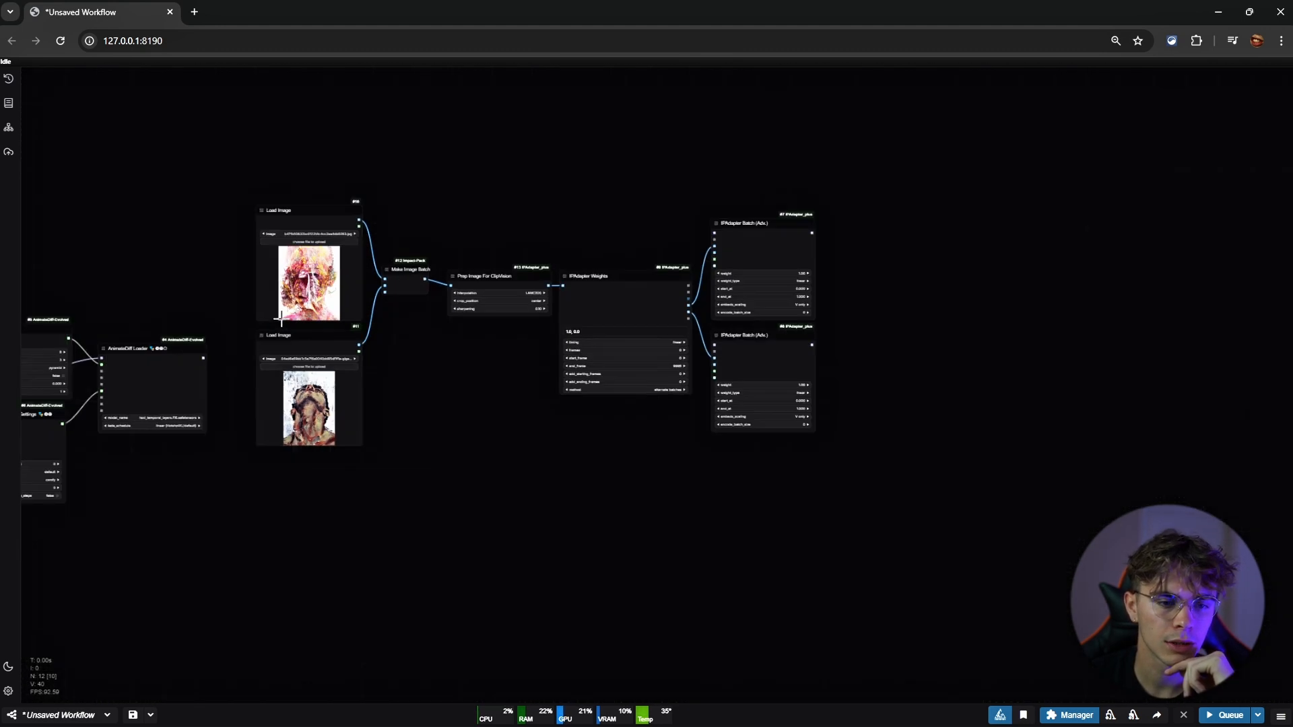
left_click_drag(446, 362, 606, 253)
scroll(804, 194, "up", 2)
scroll(804, 193, "up", 8)
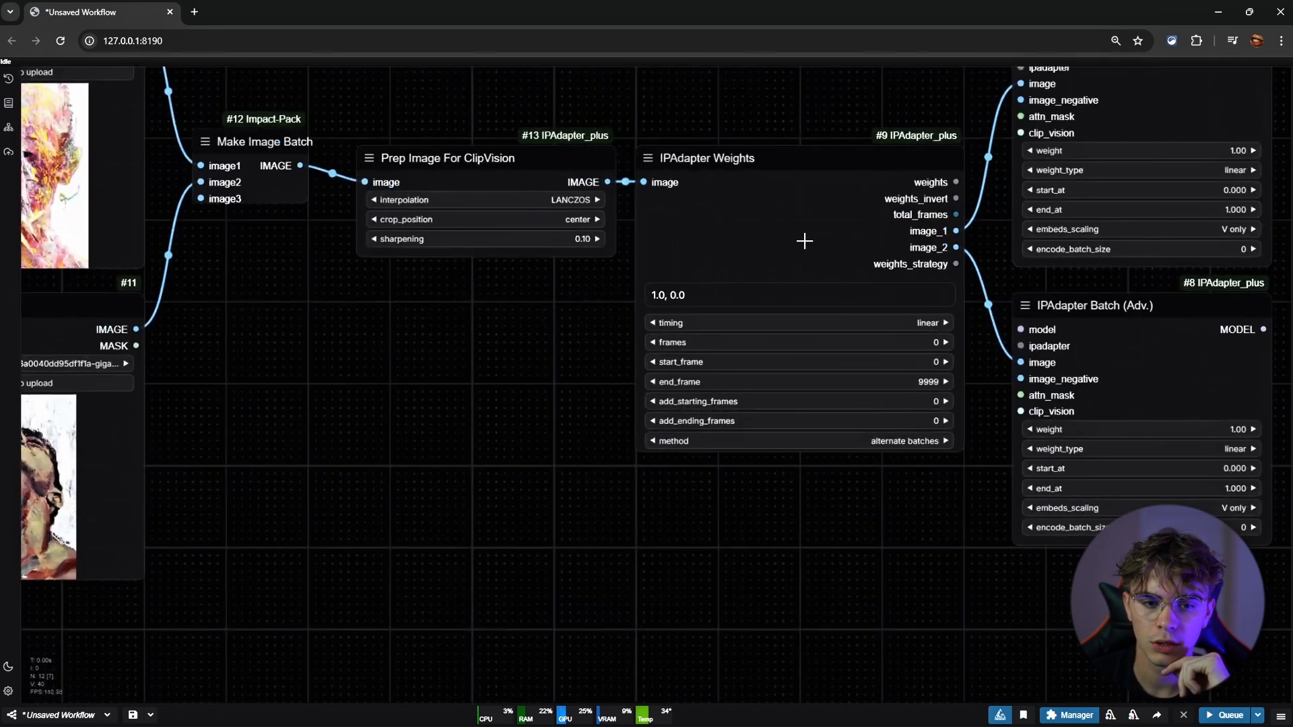
left_click(835, 342)
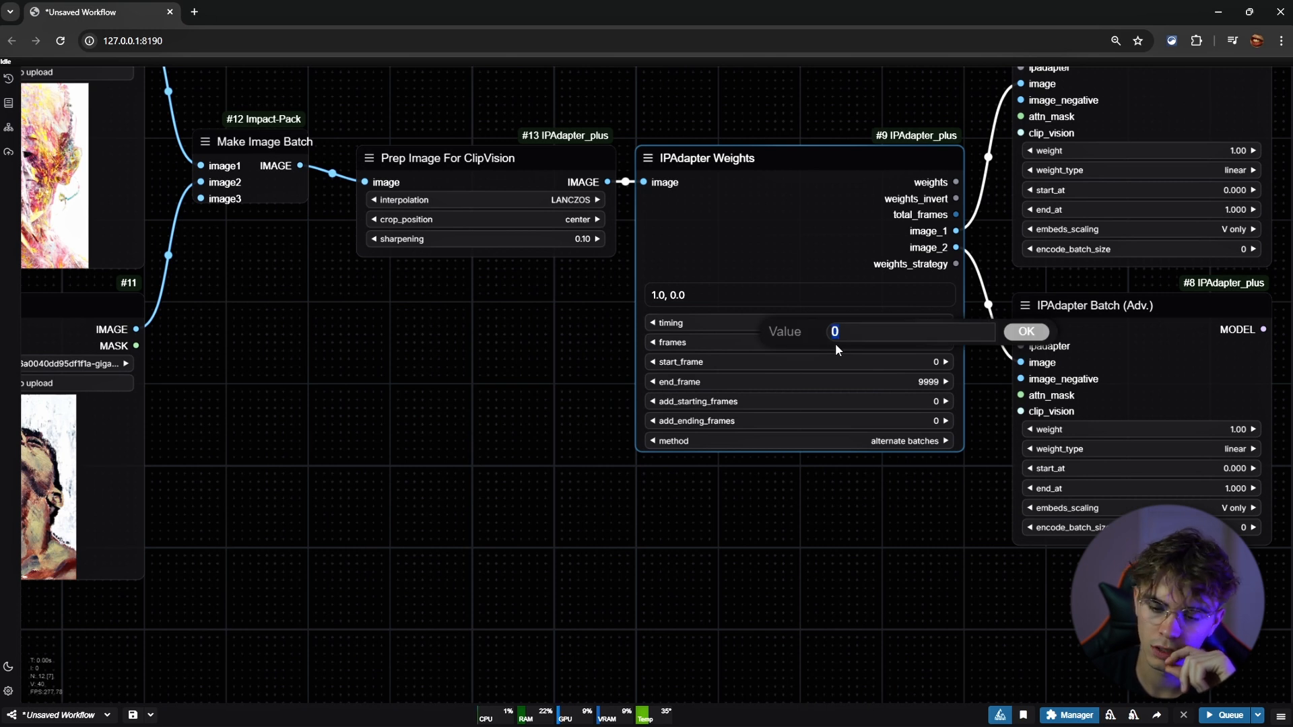
type("10")
key("Return")
Review the node graph from the source video and AnimateDiff nodes through the reference images, IPAdapter Weights and IPAdapter Batch nodes
scroll(895, 364, "down", 10)
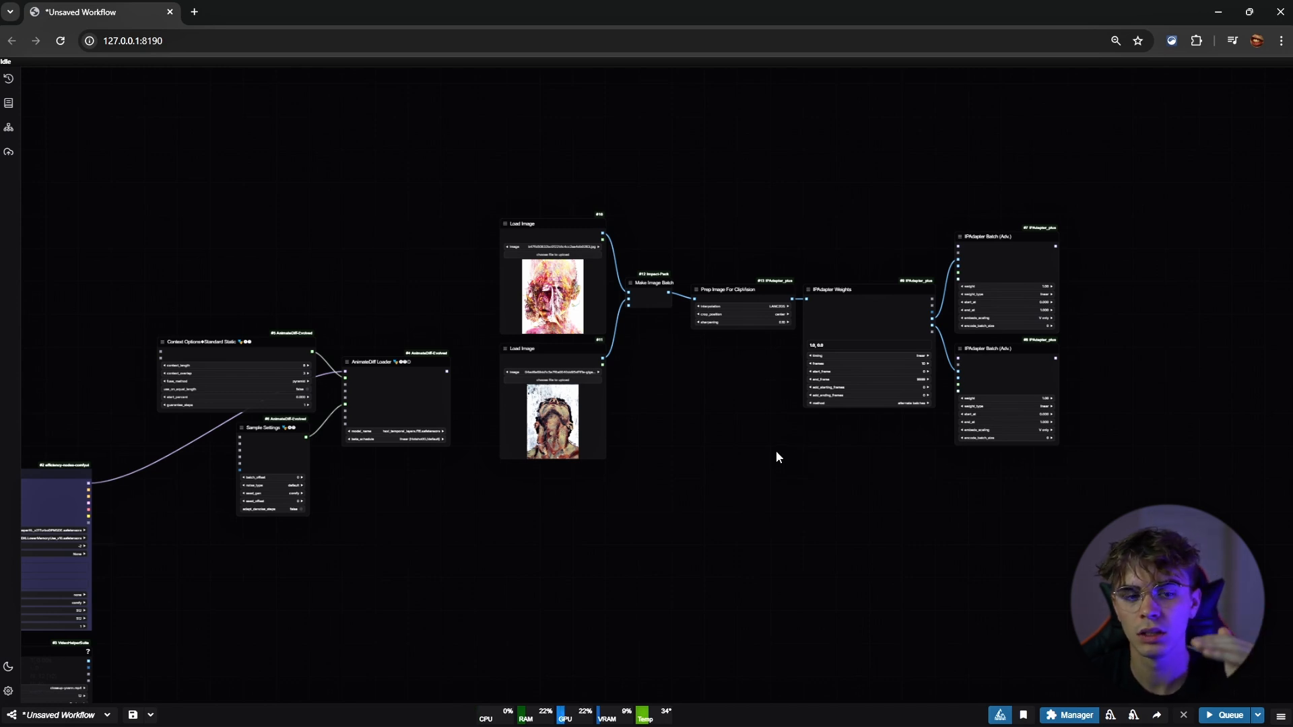
scroll(253, 623, "up", 12)
left_click_drag(442, 645, 451, 499)
scroll(472, 537, "down", 8)
left_click_drag(791, 455, 545, 552)
scroll(640, 209, "up", 6)
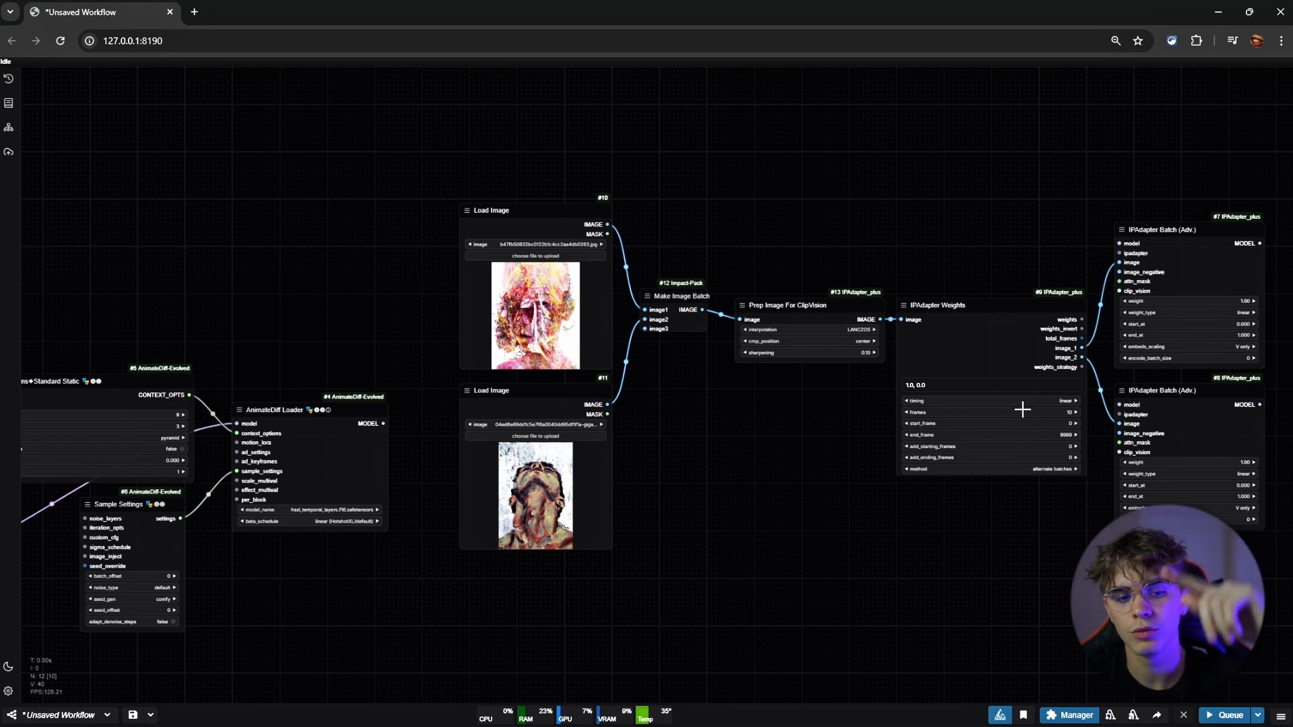
scroll(1022, 410, "up", 2)
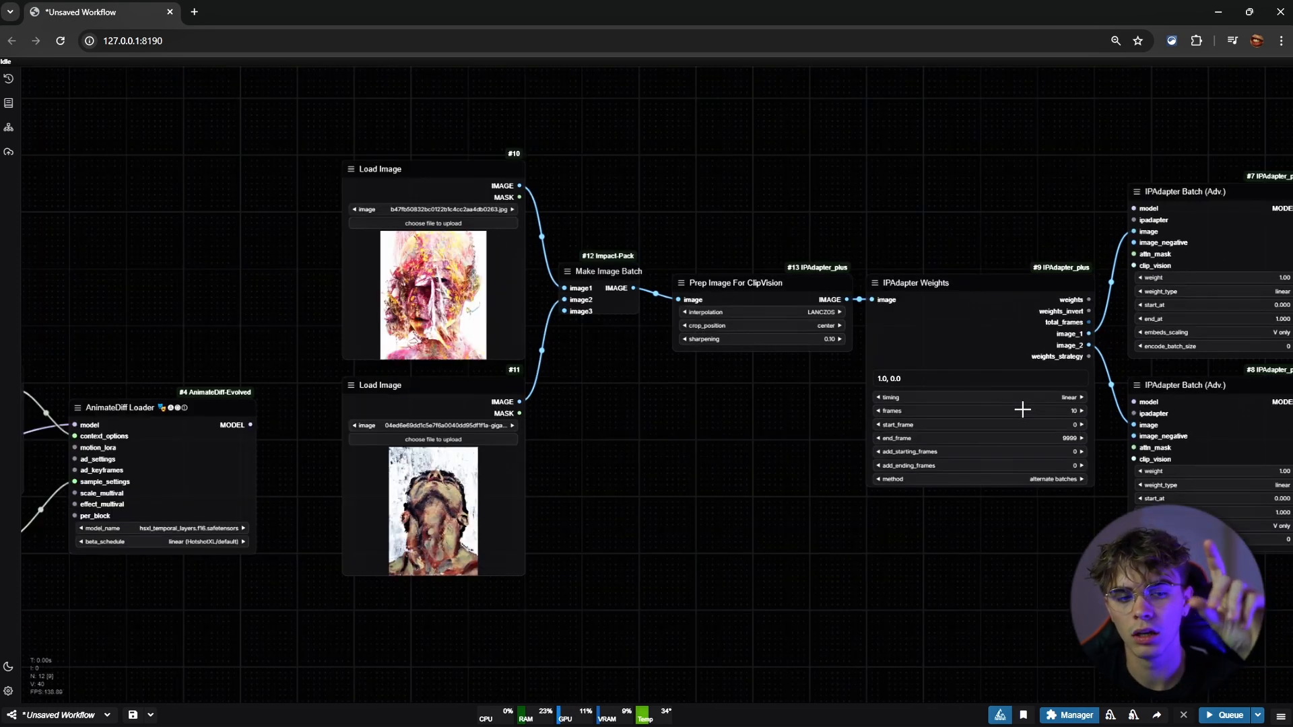
scroll(1022, 408, "down", 10)
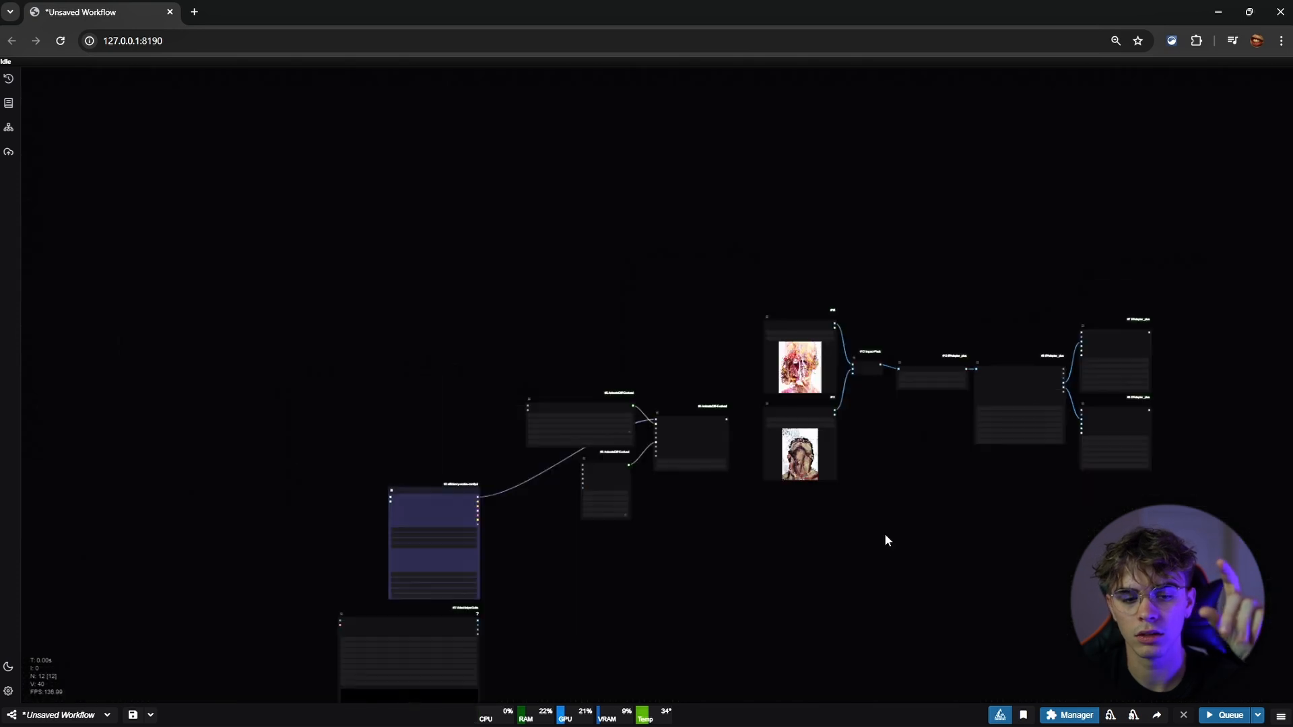
left_click_drag(885, 538, 1017, 334)
scroll(517, 472, "up", 12)
scroll(737, 367, "down", 12)
left_click_drag(804, 348, 278, 453)
scroll(689, 244, "up", 6)
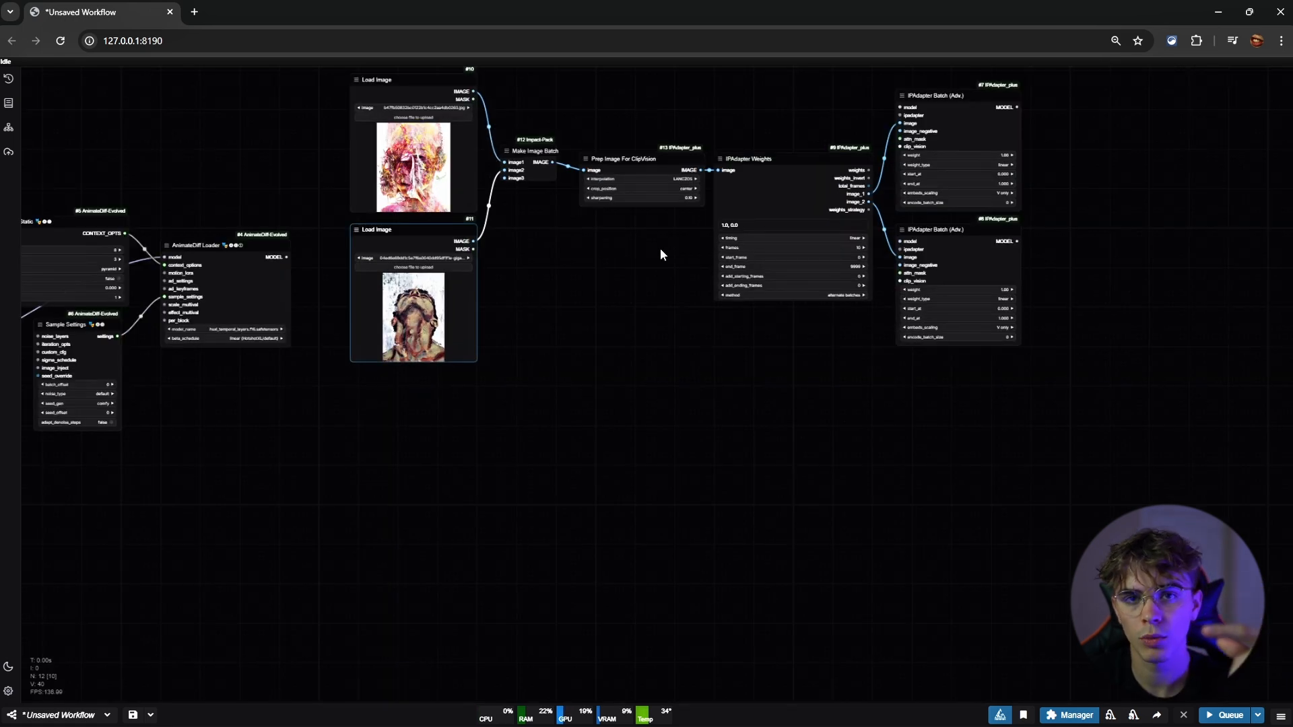
Connect the upper IPAdapter Batch node's MODEL output to the lower IPAdapter Batch node's model input
scroll(661, 248, "down", 5)
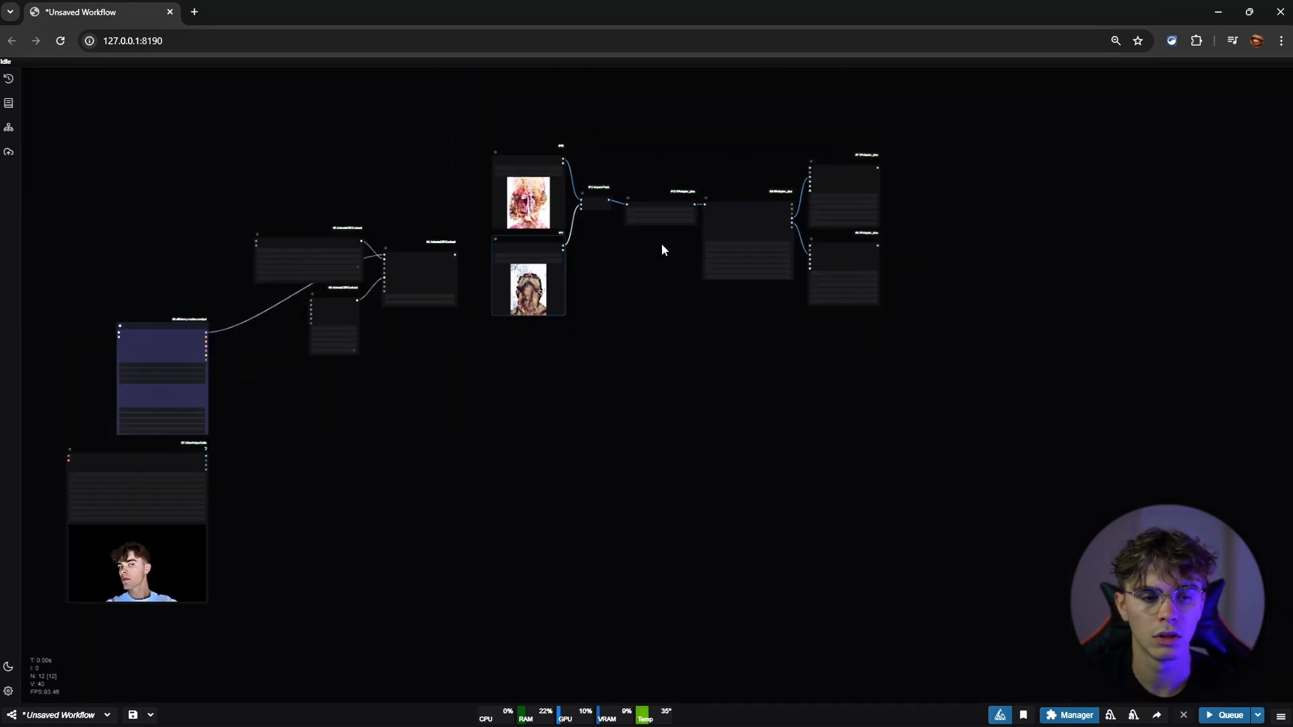
scroll(776, 216, "up", 6)
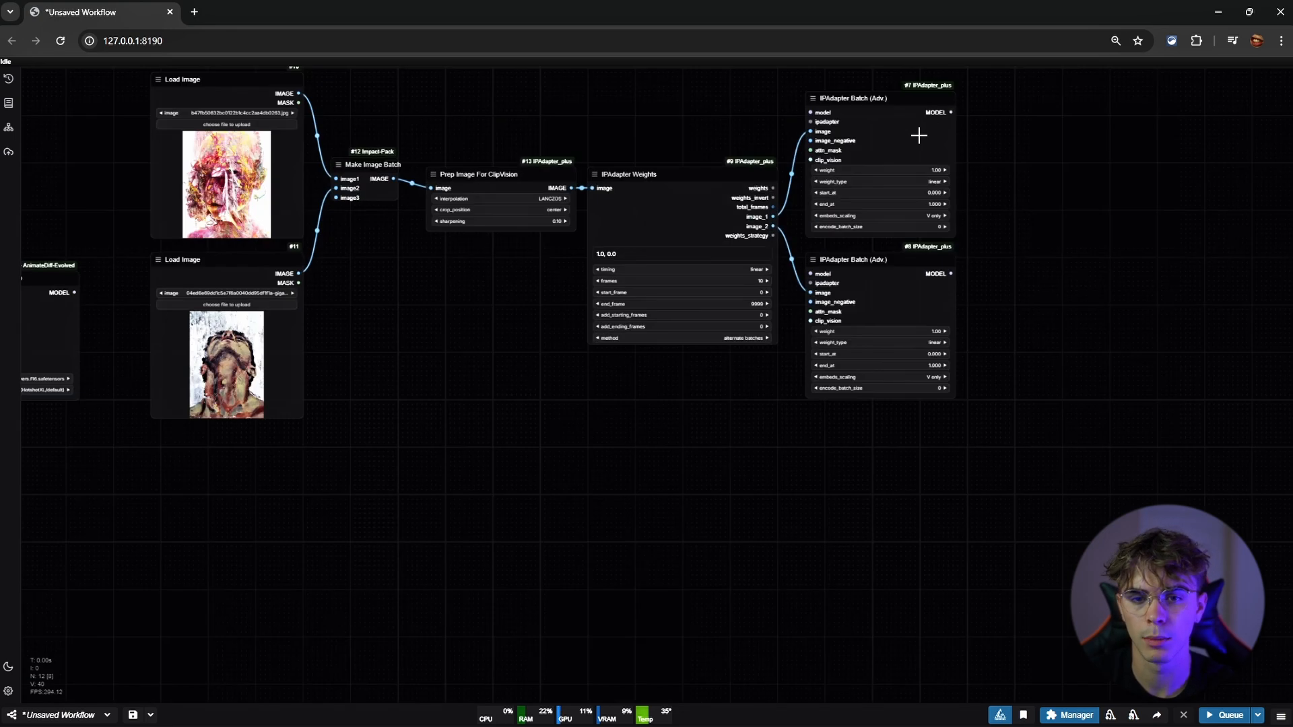
left_click_drag(947, 112, 810, 274)
Add a Load Advanced ControlNet Model node in the empty area below the AnimateDiff nodes
scroll(713, 346, "down", 5)
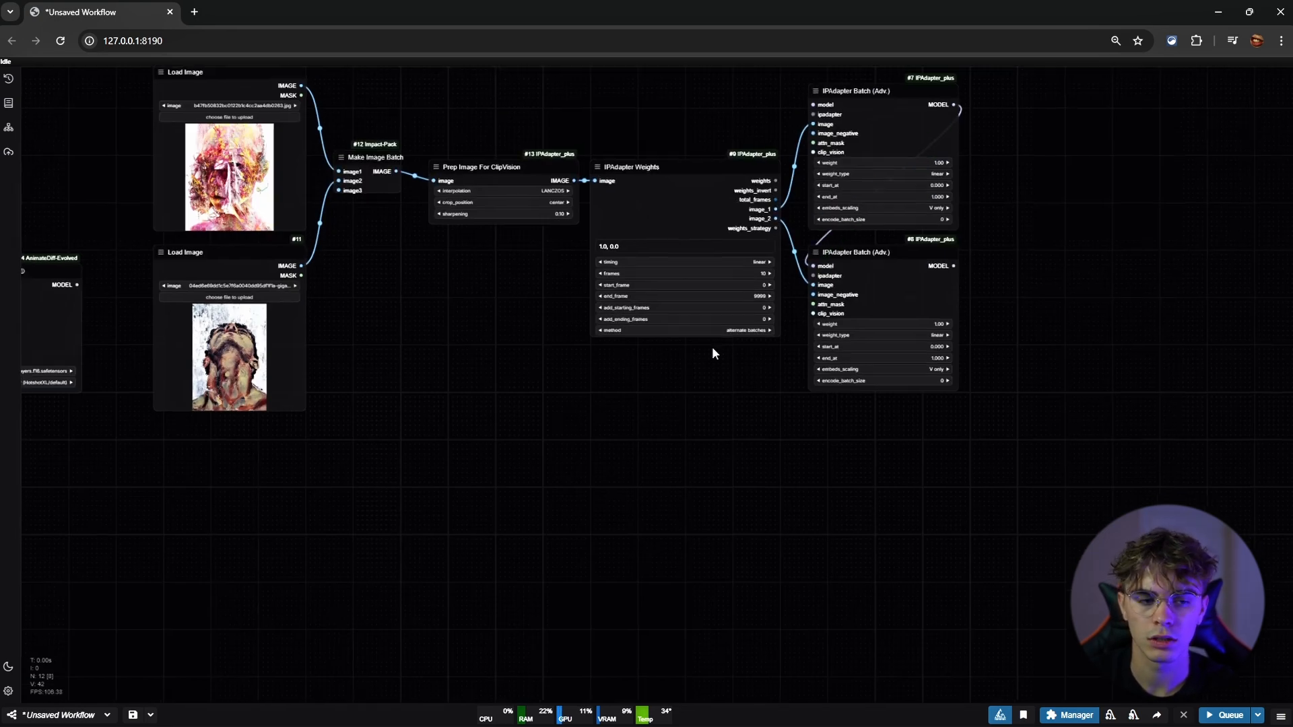
double_click(608, 332)
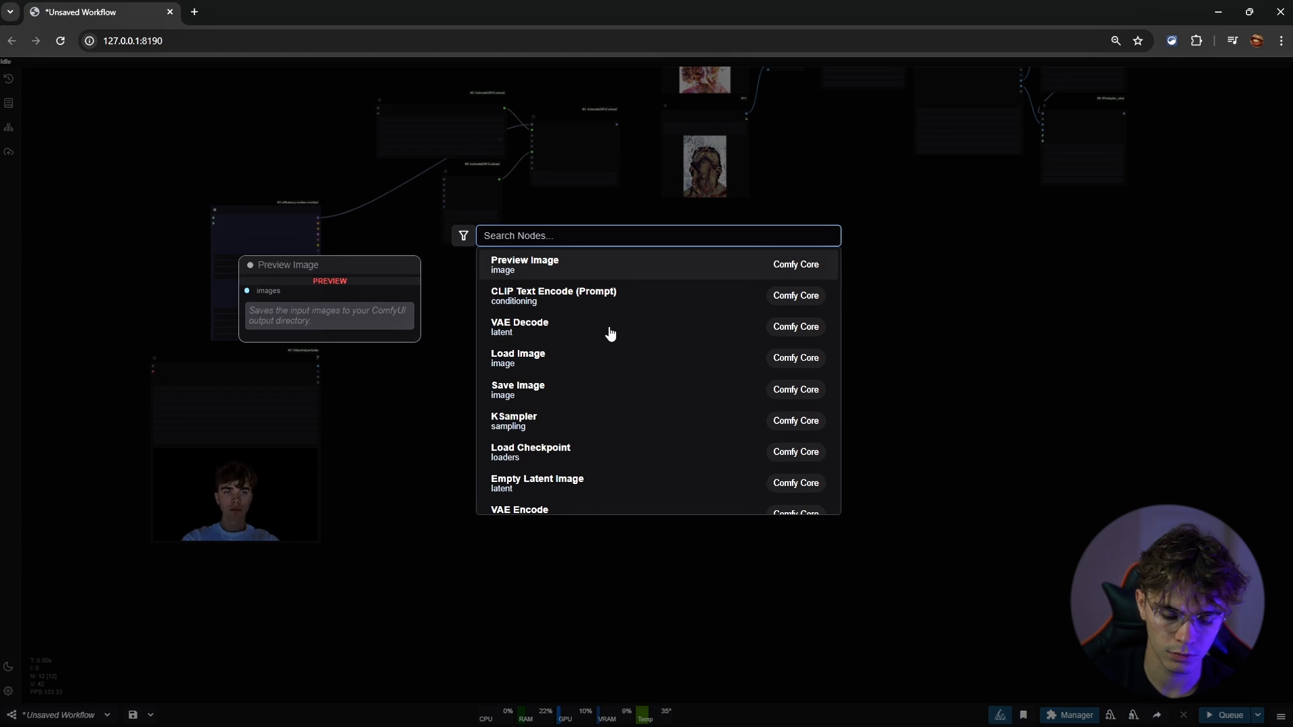
type("load contr")
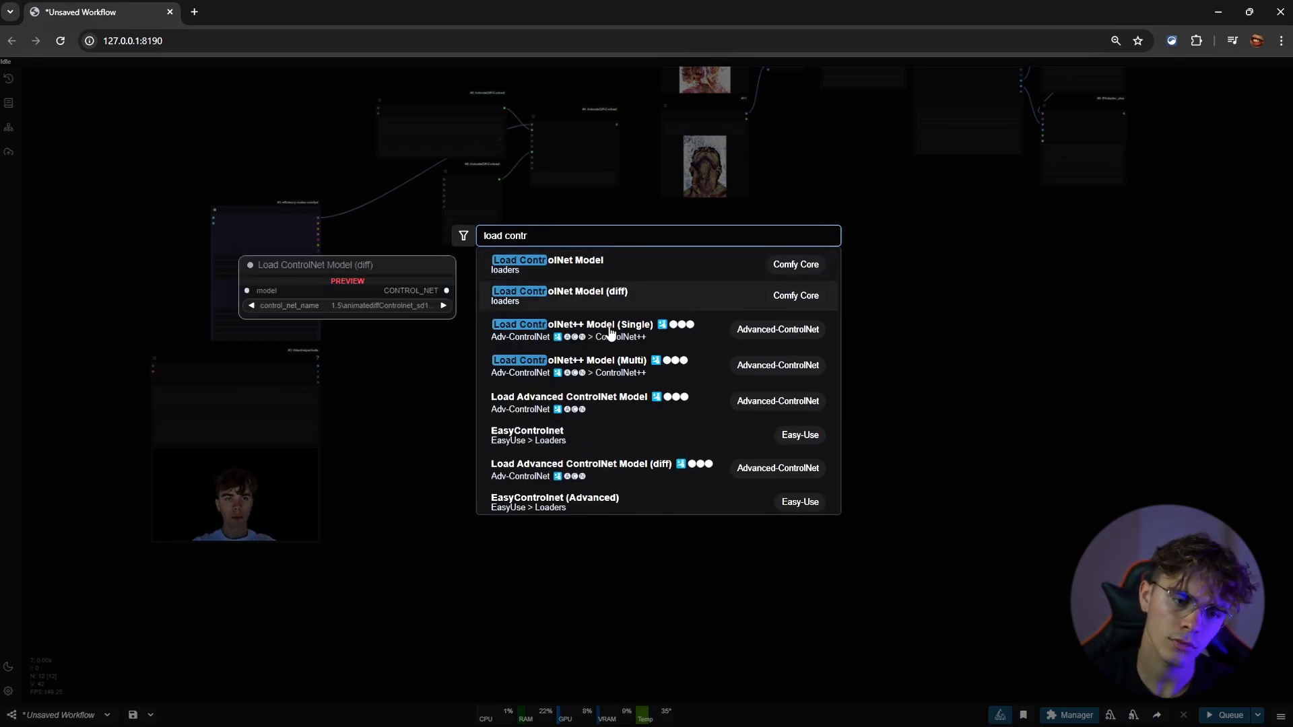
key("Down")
key("Return")
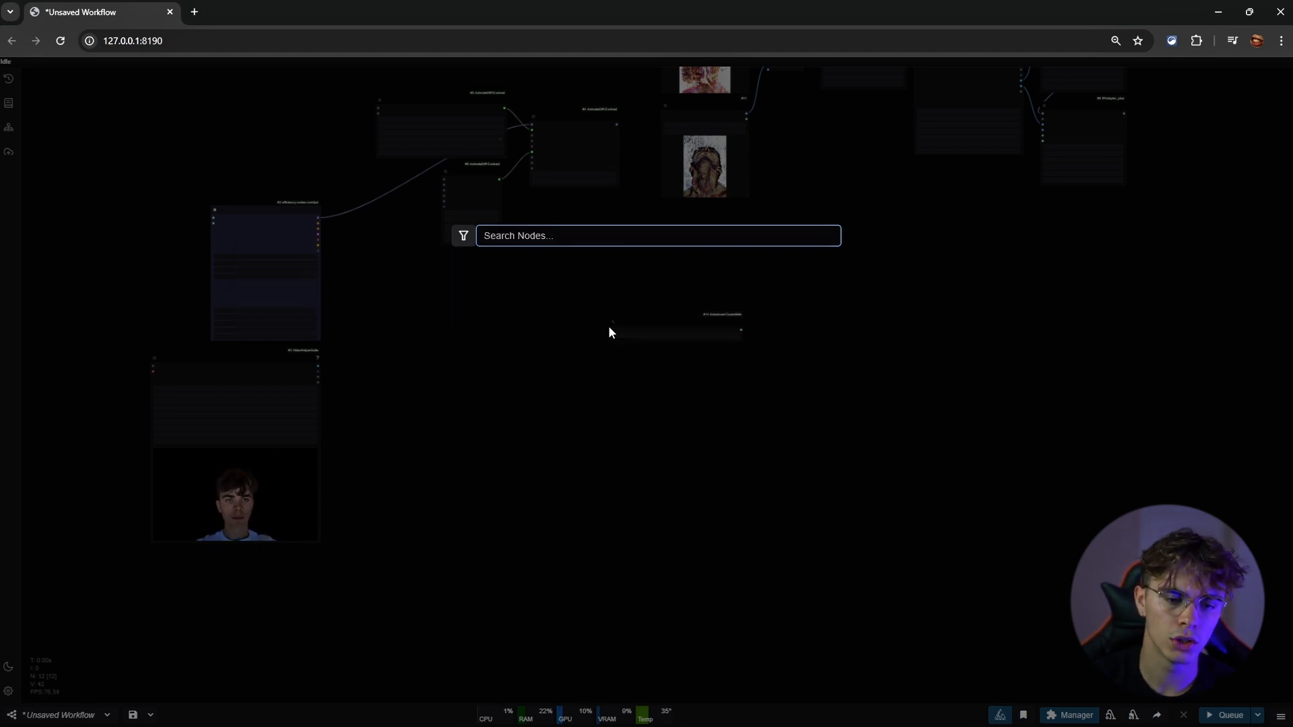
scroll(608, 326, "up", 3)
left_click_drag(686, 305, 591, 321)
left_click_drag(765, 364, 643, 361)
Add an Apply Advanced ControlNet node and connect the ControlNet loader's CONTROL_NET output to its control_net input
double_click(800, 369)
type("apply contr")
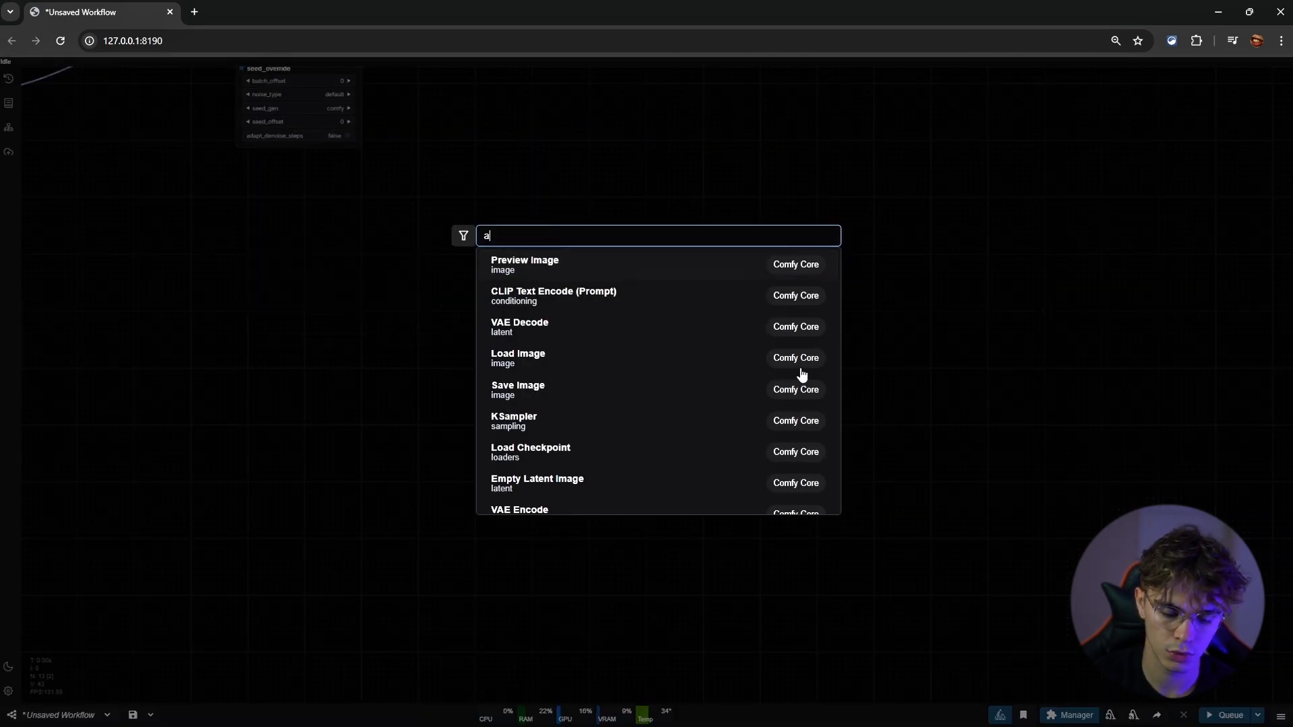
key("Down")
key("Down")
key("Return")
left_click_drag(663, 342, 805, 398)
Add an AIO Aux Preprocessor below the ControlNet loader and connect its IMAGE output to Apply Advanced ControlNet's image input
double_click(580, 441)
type("aio")
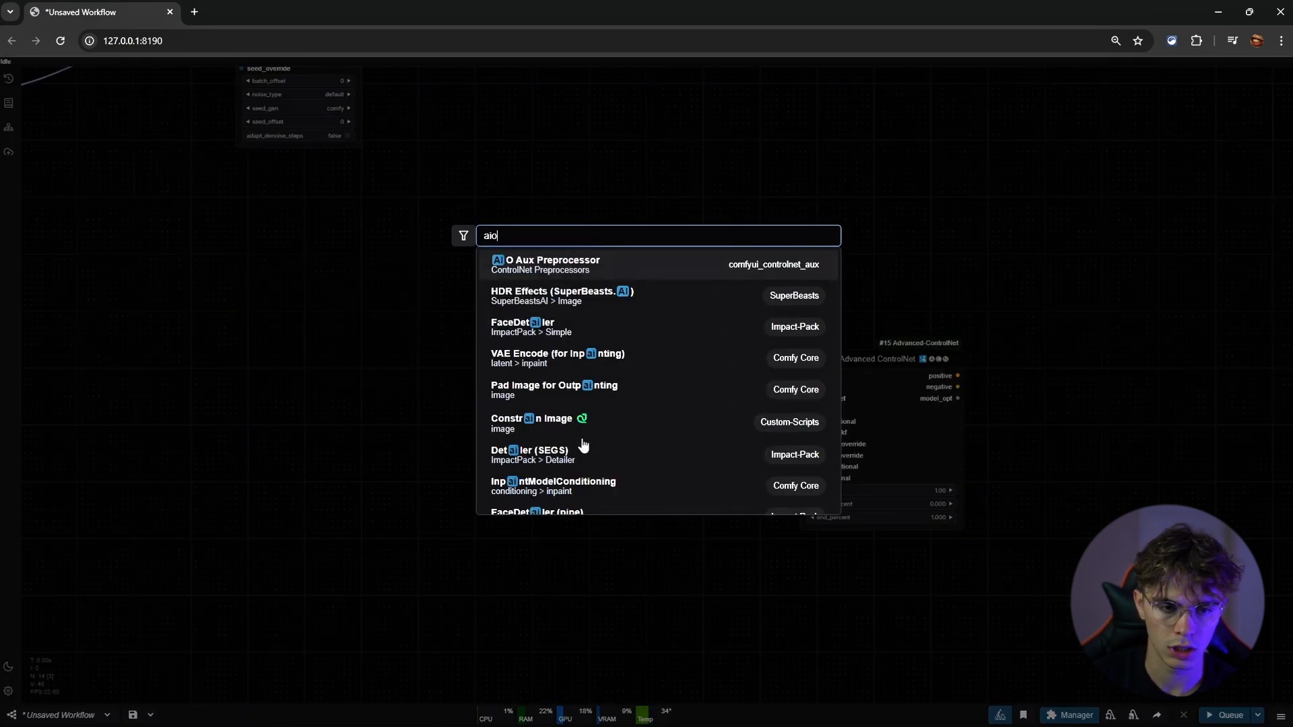
type(" r")
key("BackSpace")
key("BackSpace")
key("Return")
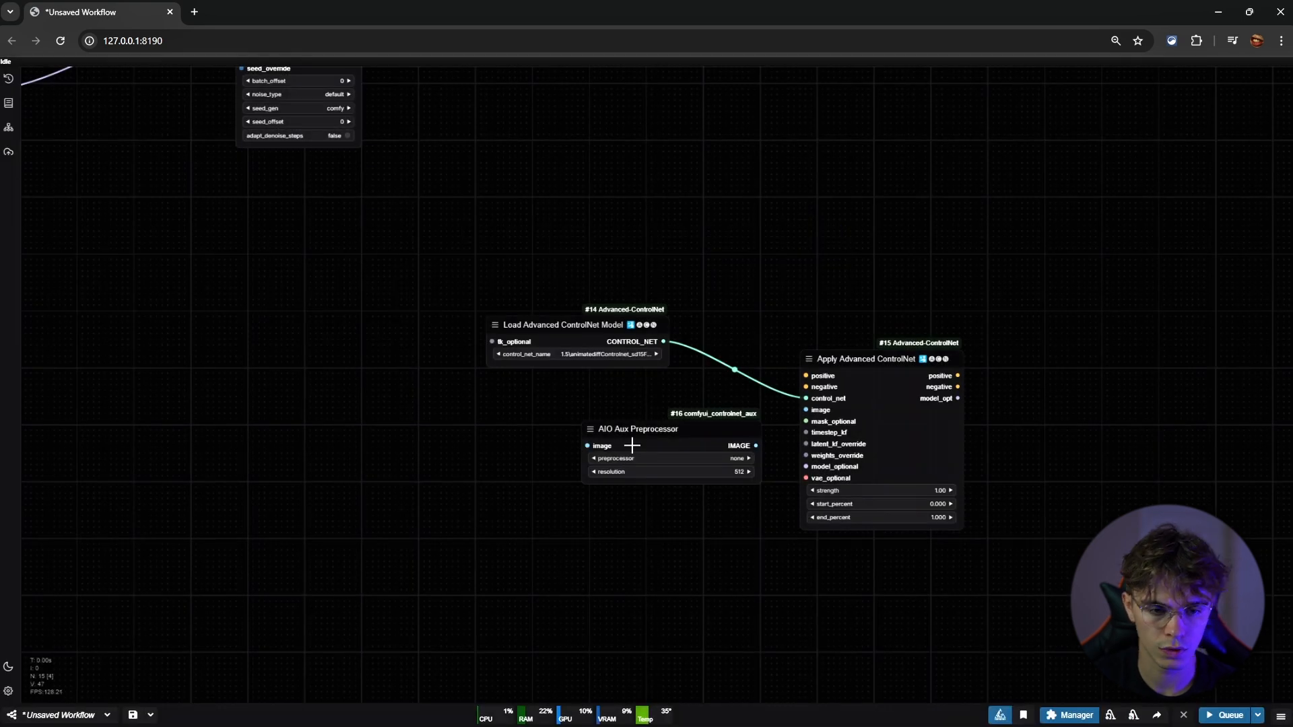
left_click_drag(637, 446, 576, 443)
left_click_drag(694, 445, 699, 444)
left_click_drag(809, 410, 807, 411)
left_click_drag(760, 497, 807, 475)
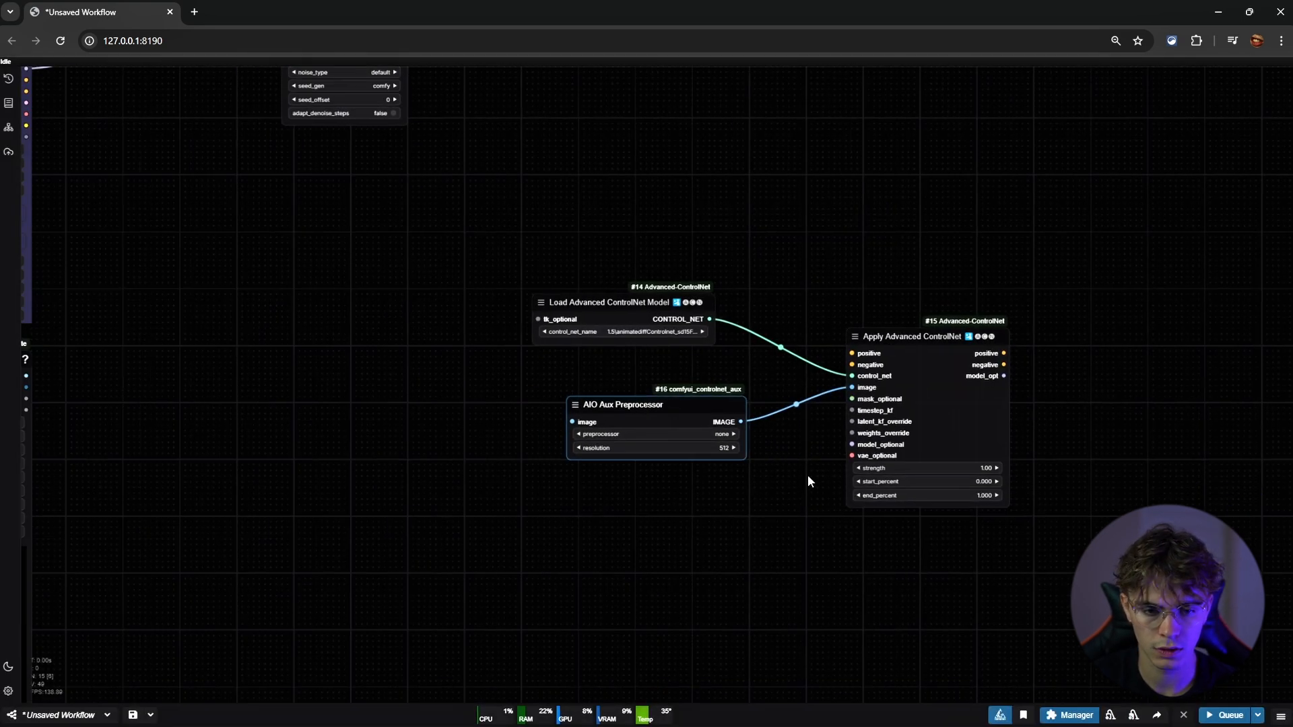
Connect the source video node's image output to the AIO Aux Preprocessor's image input
scroll(741, 431, "down", 8)
left_click_drag(422, 390, 1023, 414)
scroll(571, 367, "up", 6)
left_click_drag(975, 369, 532, 292)
Set the AIO Aux Preprocessor's preprocessor to LineArtPreprocessor
scroll(667, 357, "up", 4)
scroll(674, 359, "up", 2)
left_click(680, 342)
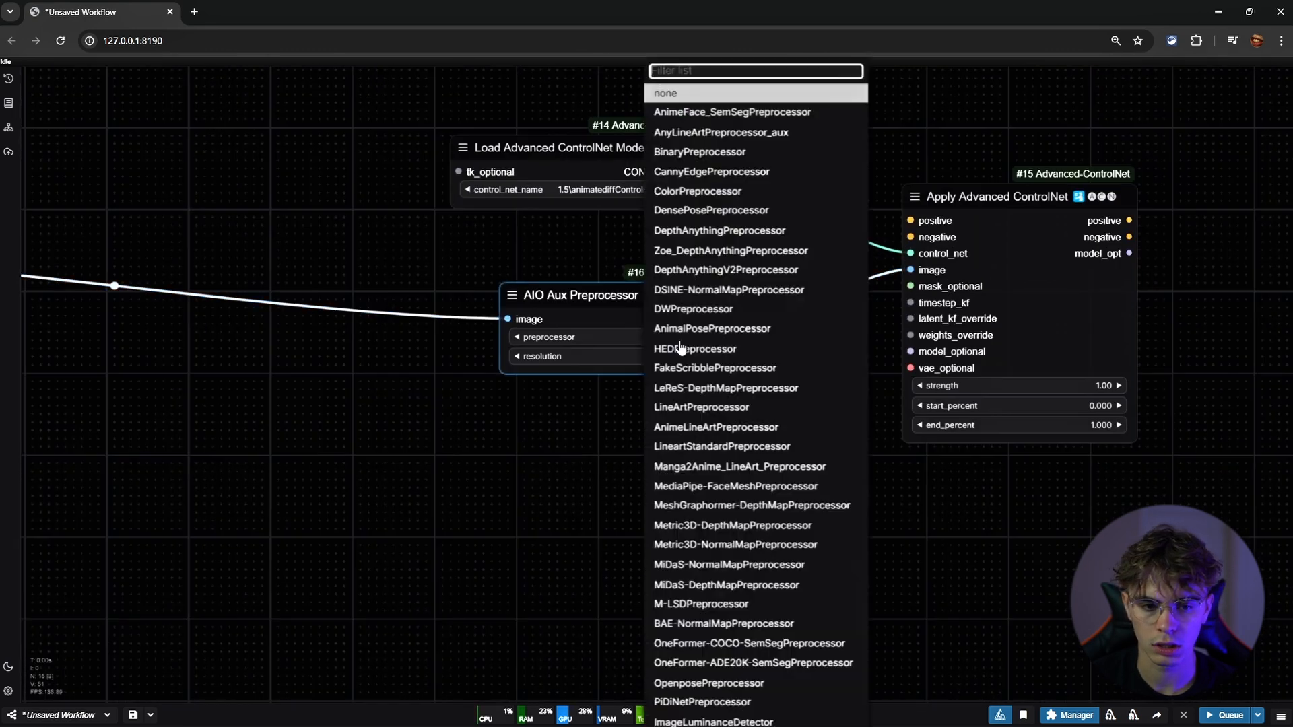
type("linea")
key("Down")
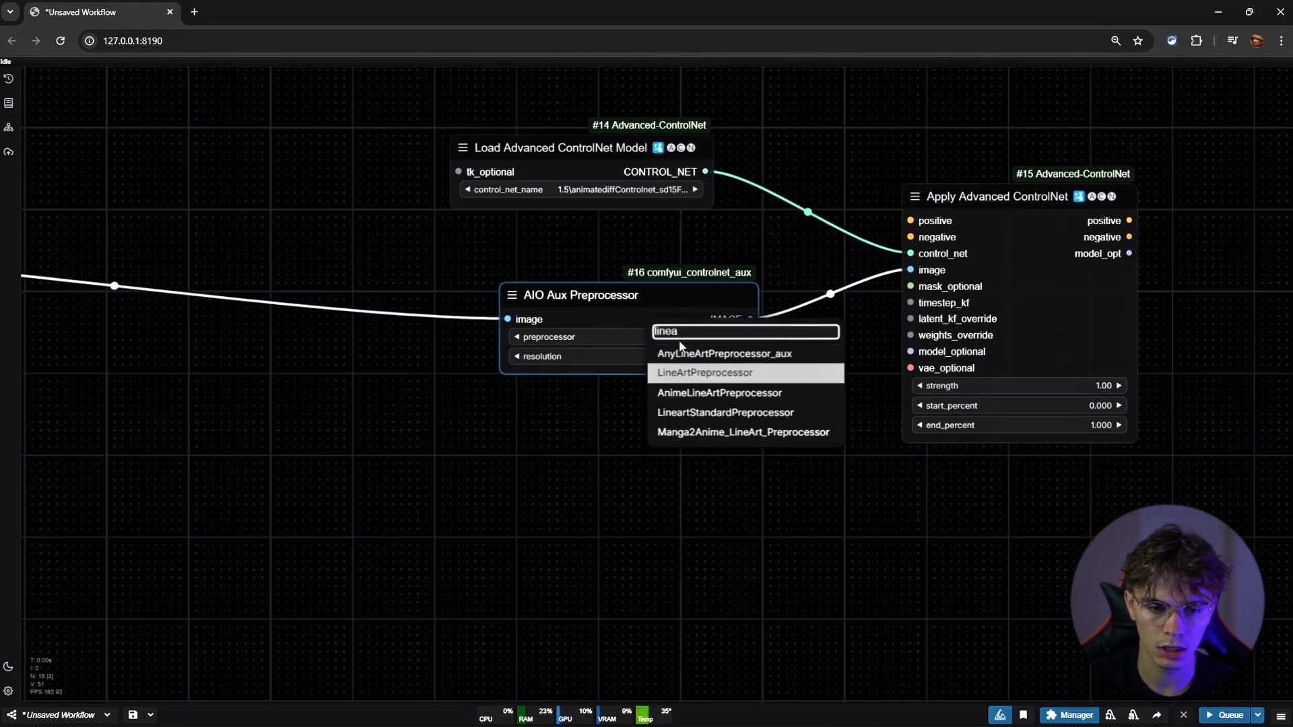
key("Return")
Set the Load Advanced ControlNet Model node's control_net_name to XL\XinsirCannyXL.safetensors
left_click(606, 188)
type("canny")
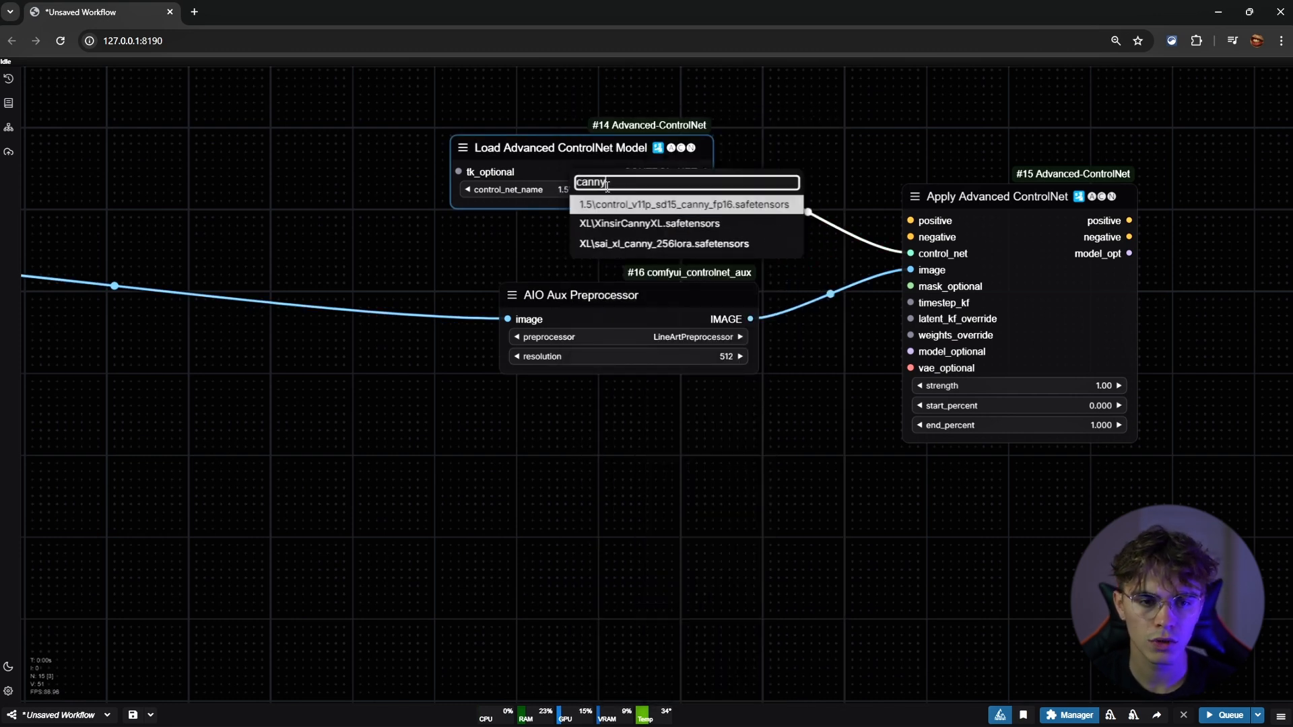
key("Down")
key("Return")
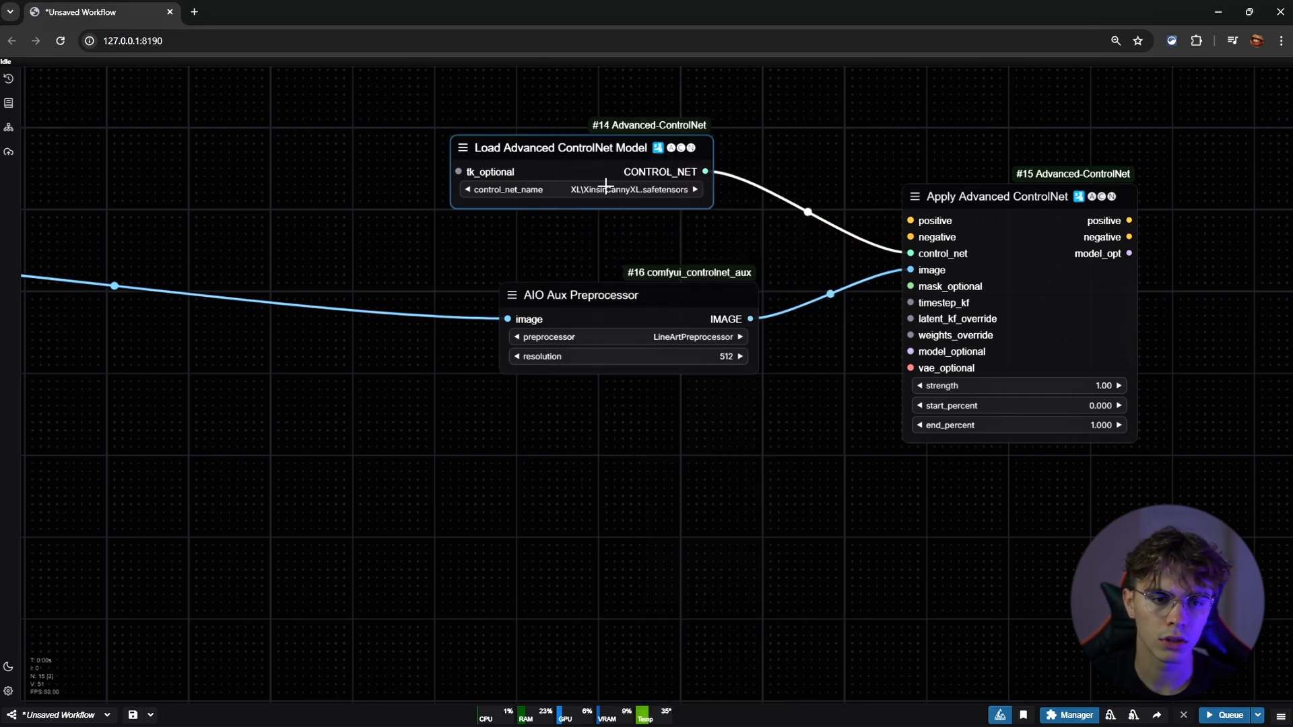
Align the ControlNet loader and AIO Aux Preprocessor in a compact stack closer to the Apply Advanced ControlNet node
left_click_drag(554, 168, 620, 168)
left_click_drag(668, 284, 680, 243)
mouse_move(665, 162)
left_mouse_down()
mouse_move(649, 162)
mouse_move(663, 159)
left_mouse_up()
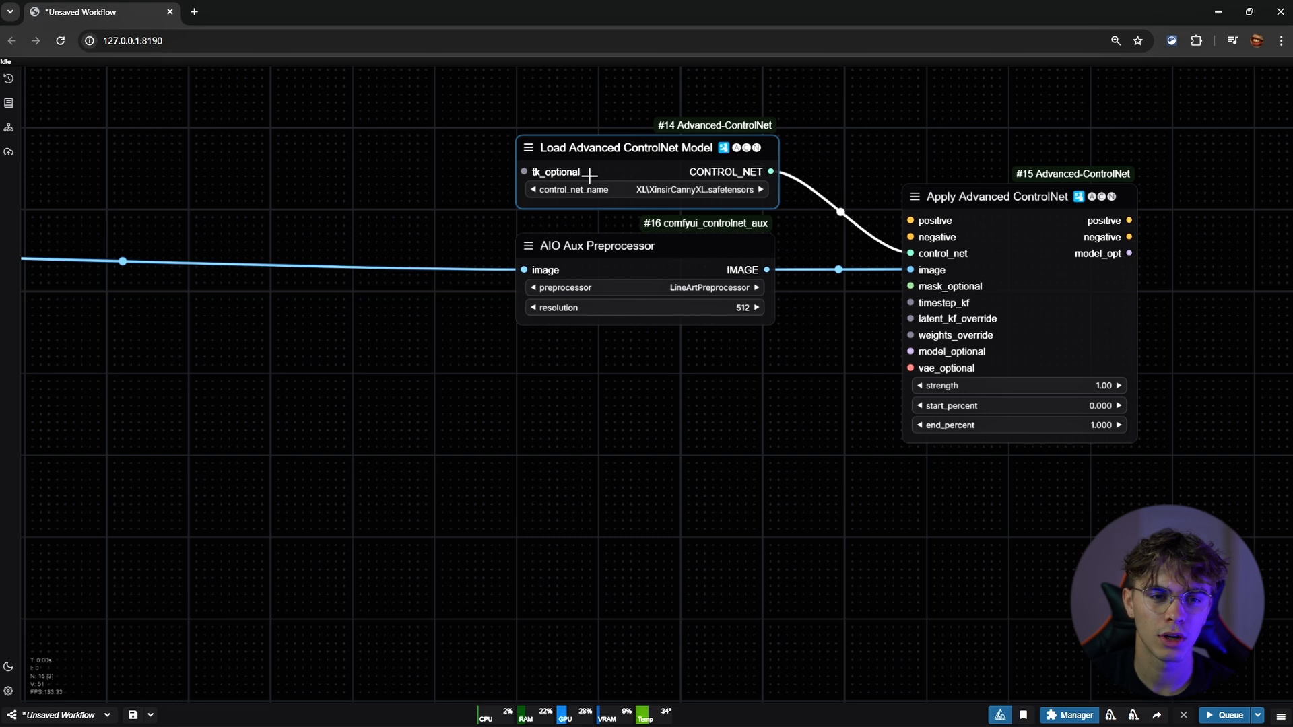
left_click_drag(440, 153, 303, 171)
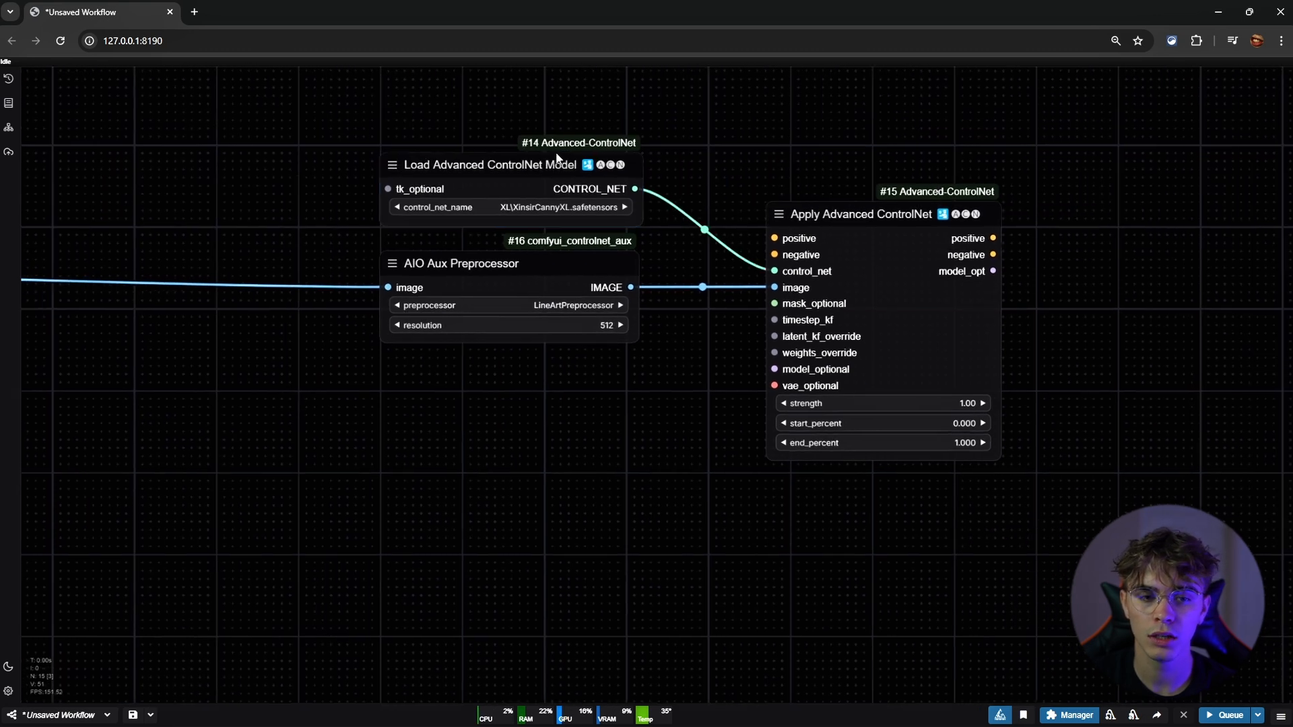
Set the AIO Aux Preprocessor's resolution to 576
left_click(620, 326)
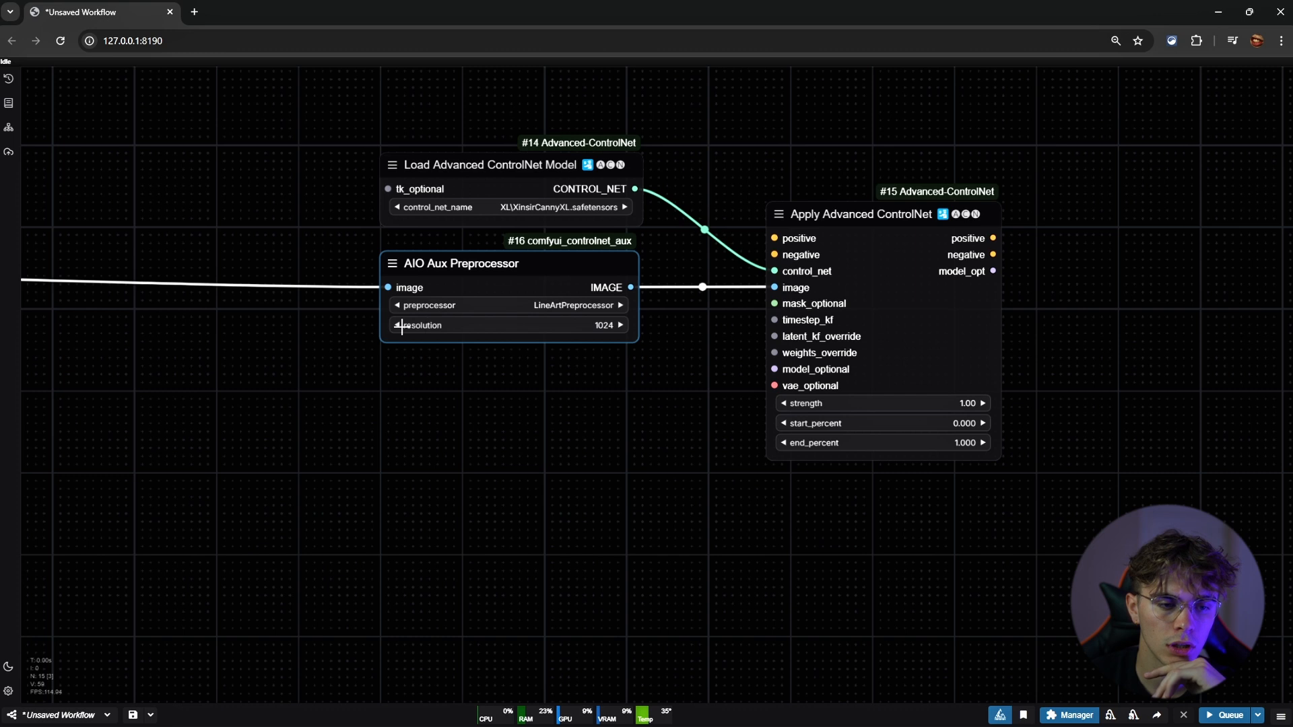
left_click_drag(351, 364, 434, 329)
scroll(795, 372, "down", 8)
scroll(576, 288, "up", 6)
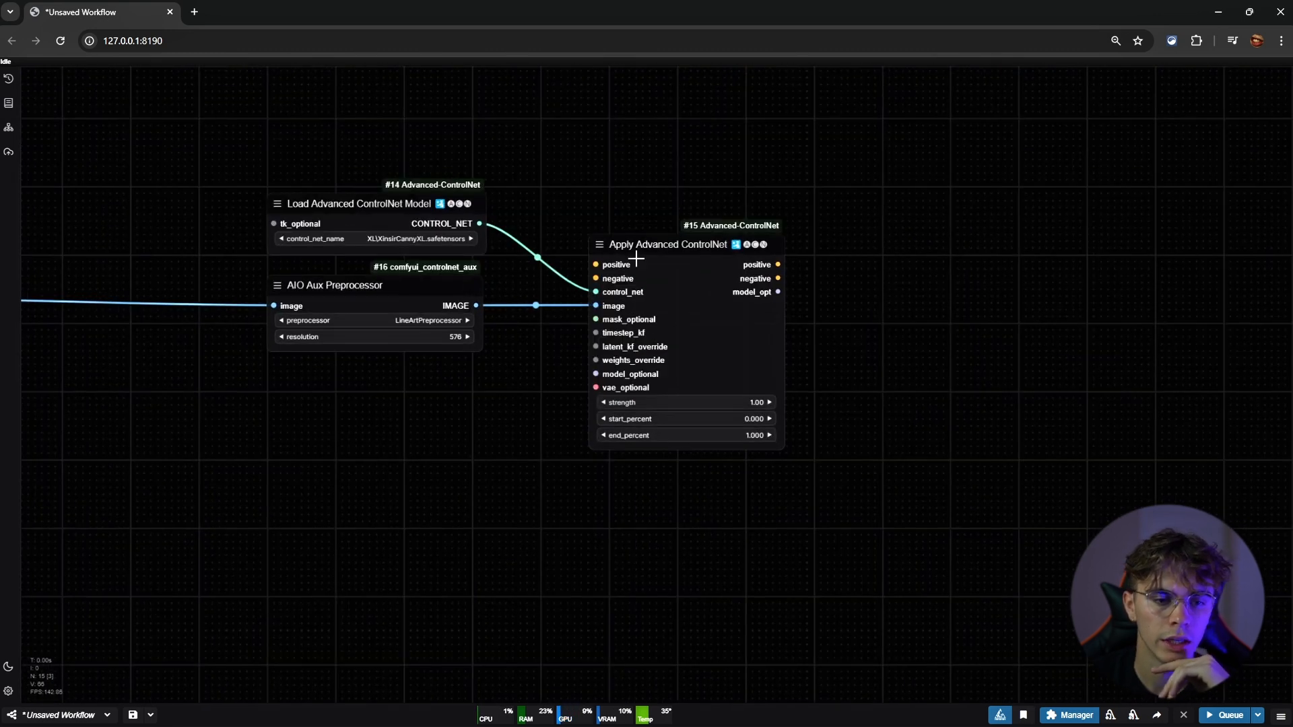
Duplicate the three ControlNet nodes twice and stack both copies below the original group
scroll(512, 243, "down", 7)
left_click_drag(514, 256, 456, 470)
key("ctrl+c")
key("ctrl+v")
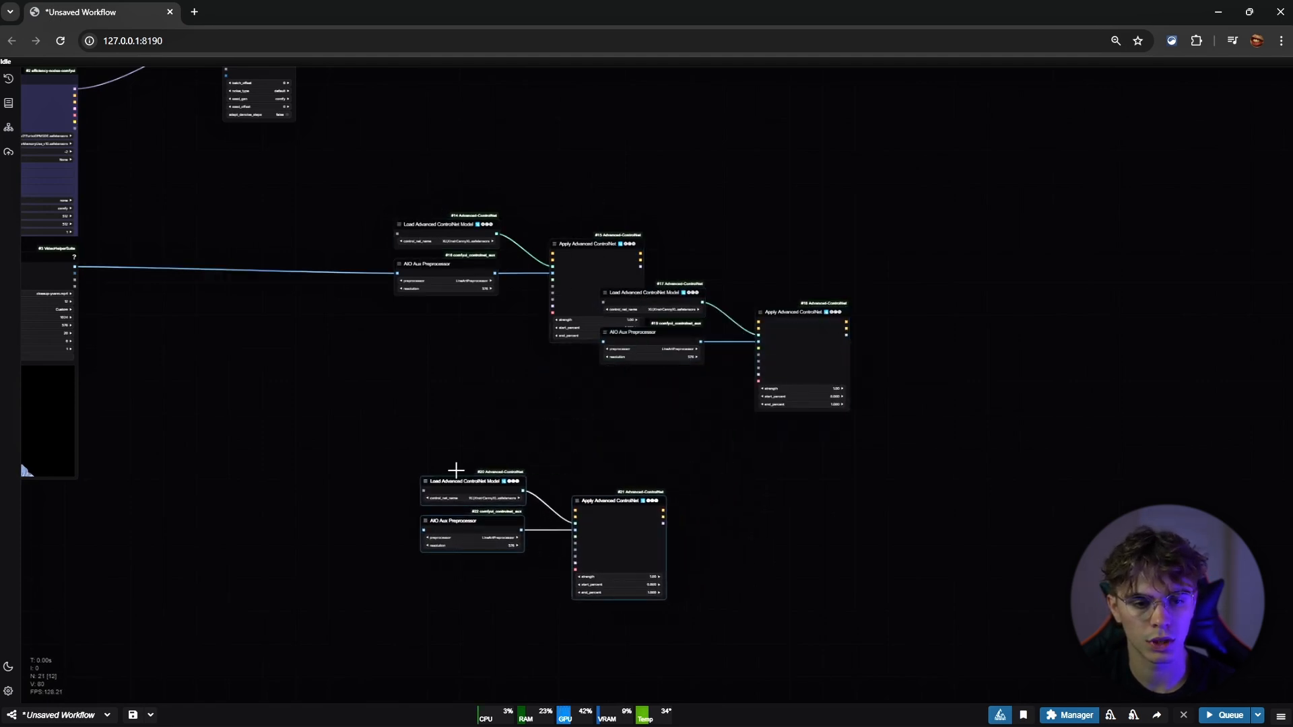
left_click_drag(738, 329, 599, 384)
left_click_drag(414, 501, 414, 503)
left_click_drag(627, 537, 598, 510)
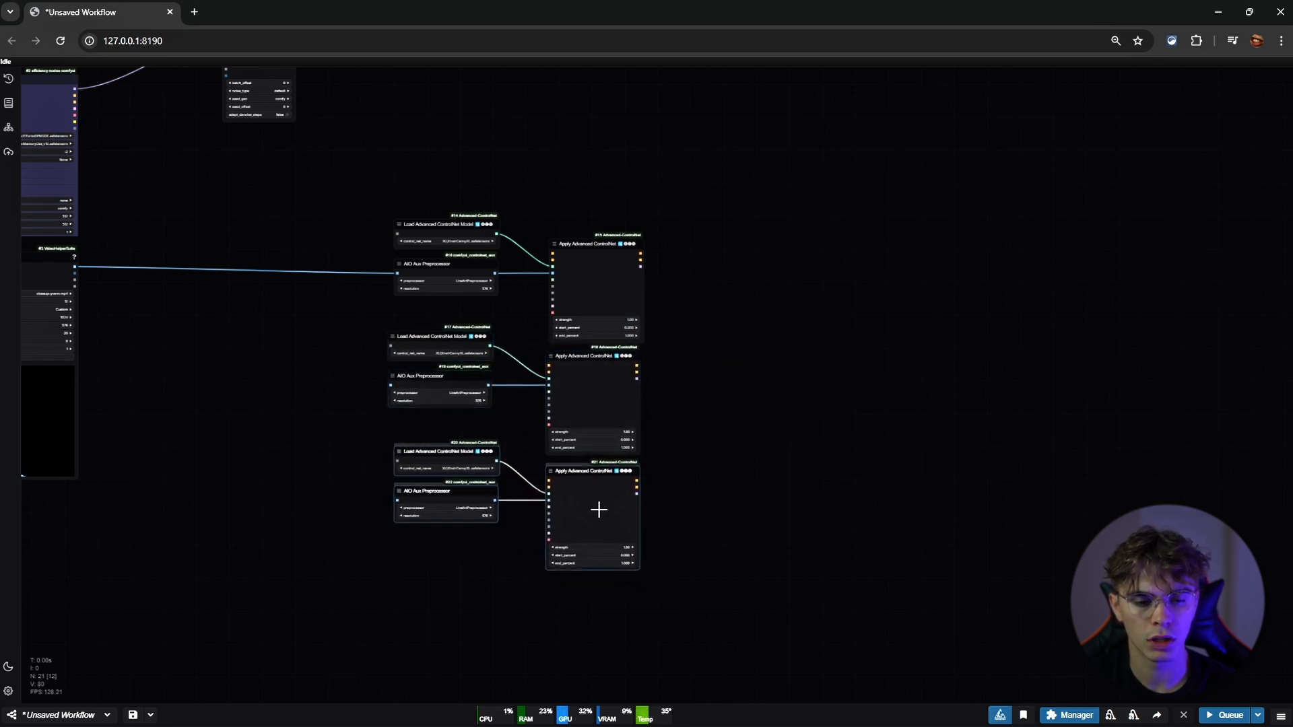
left_click(685, 511)
Set the second group's ControlNet loader to the XL\XinsirDepthXL.safetensors model
left_click_drag(688, 513, 821, 311)
left_click_drag(656, 211, 804, 271)
scroll(734, 206, "up", 9)
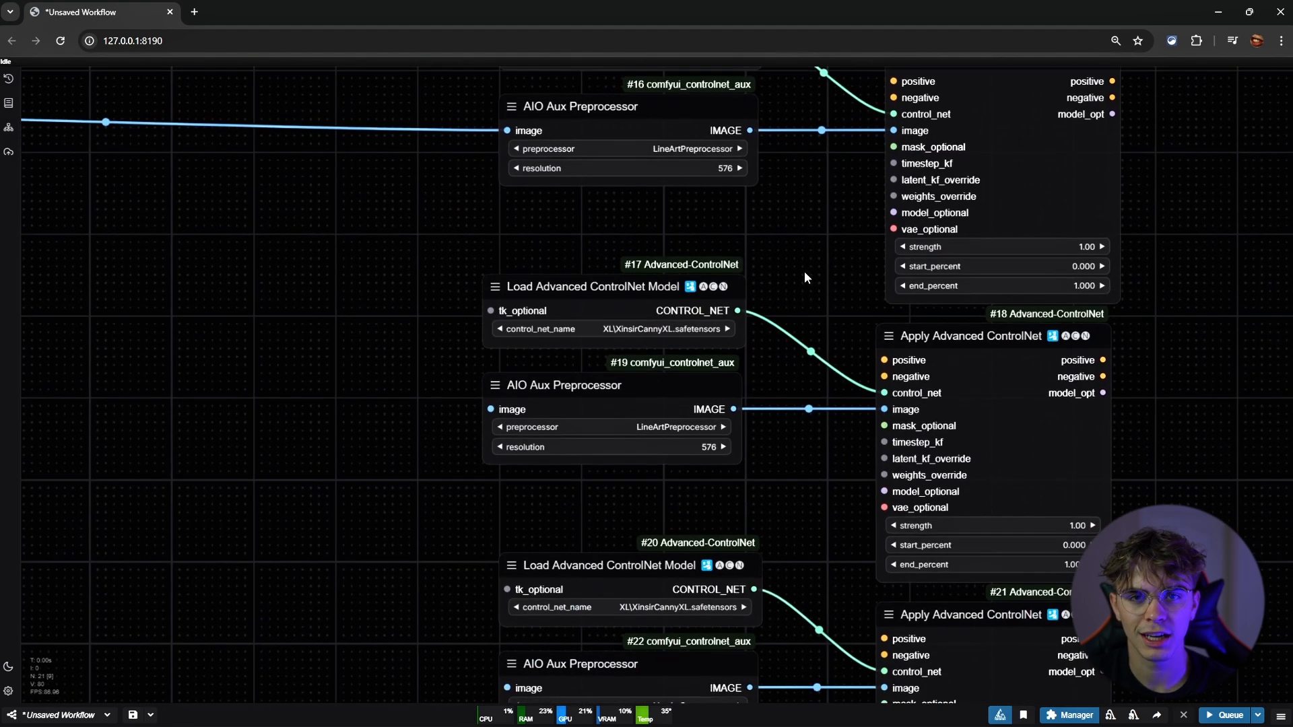
left_click(614, 330)
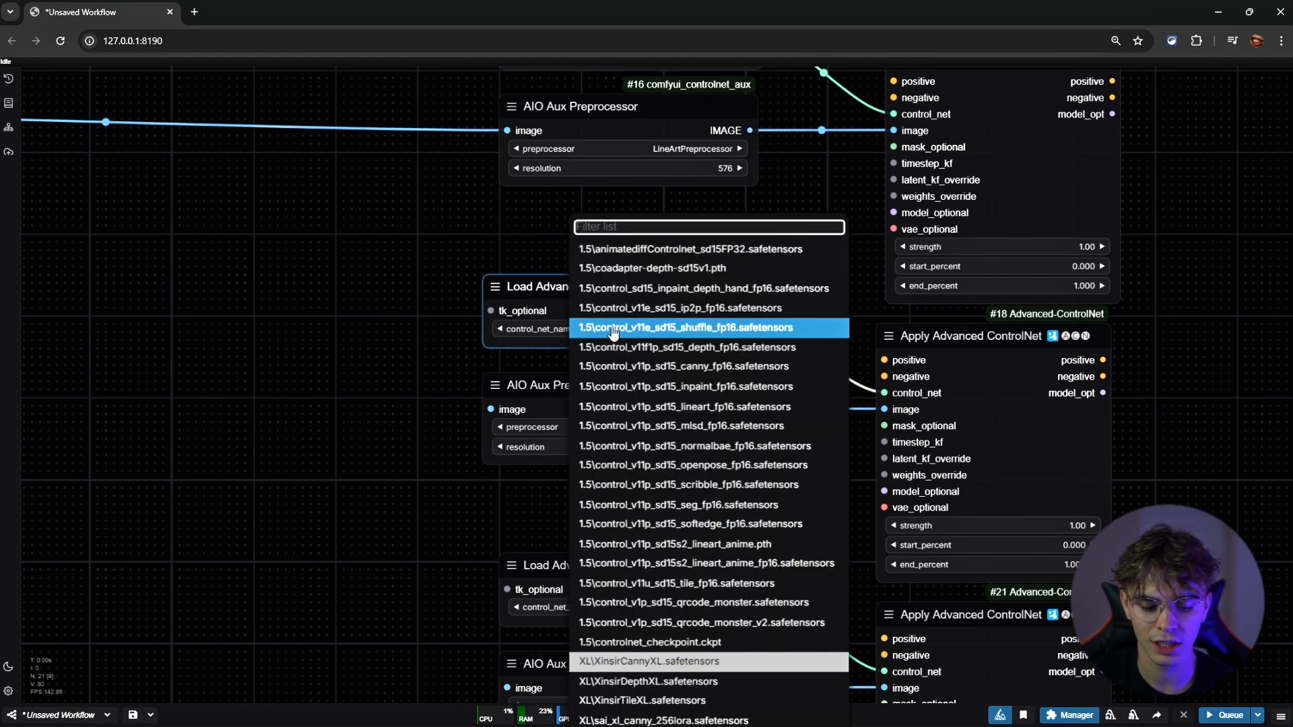
type("de")
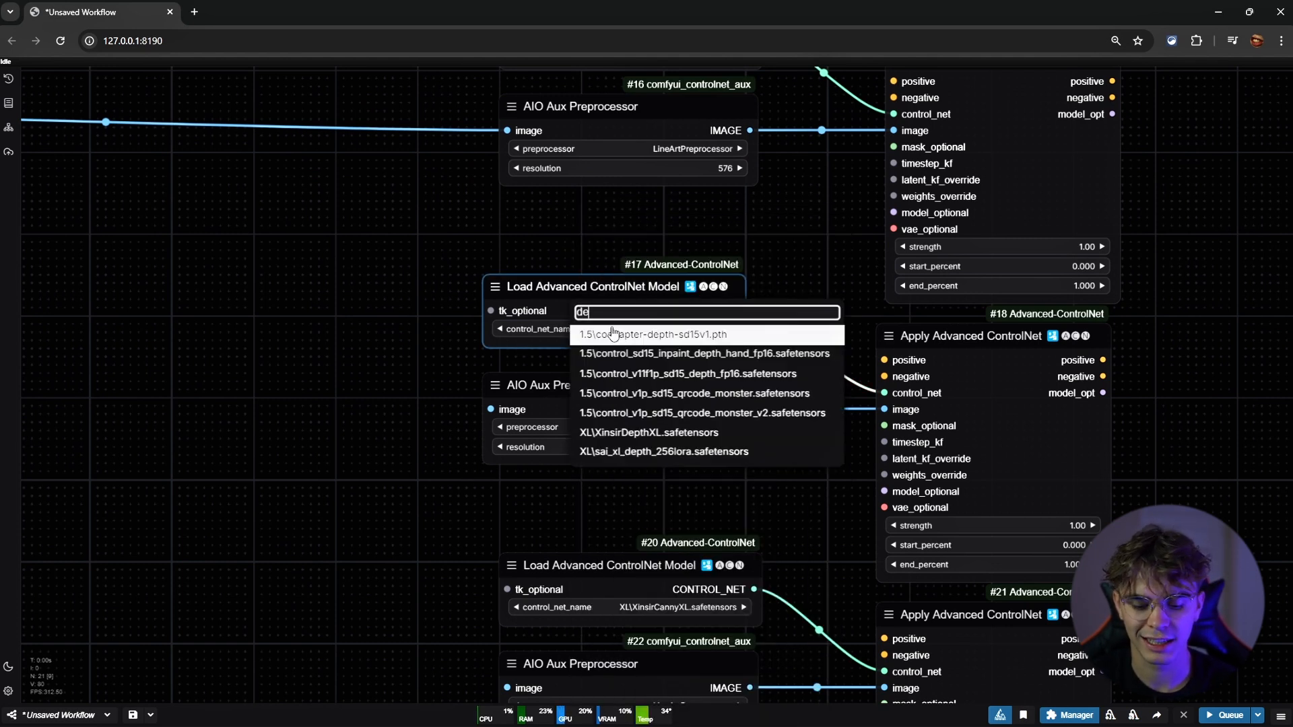
type("pth")
key("Down")
key("Down")
key("Down")
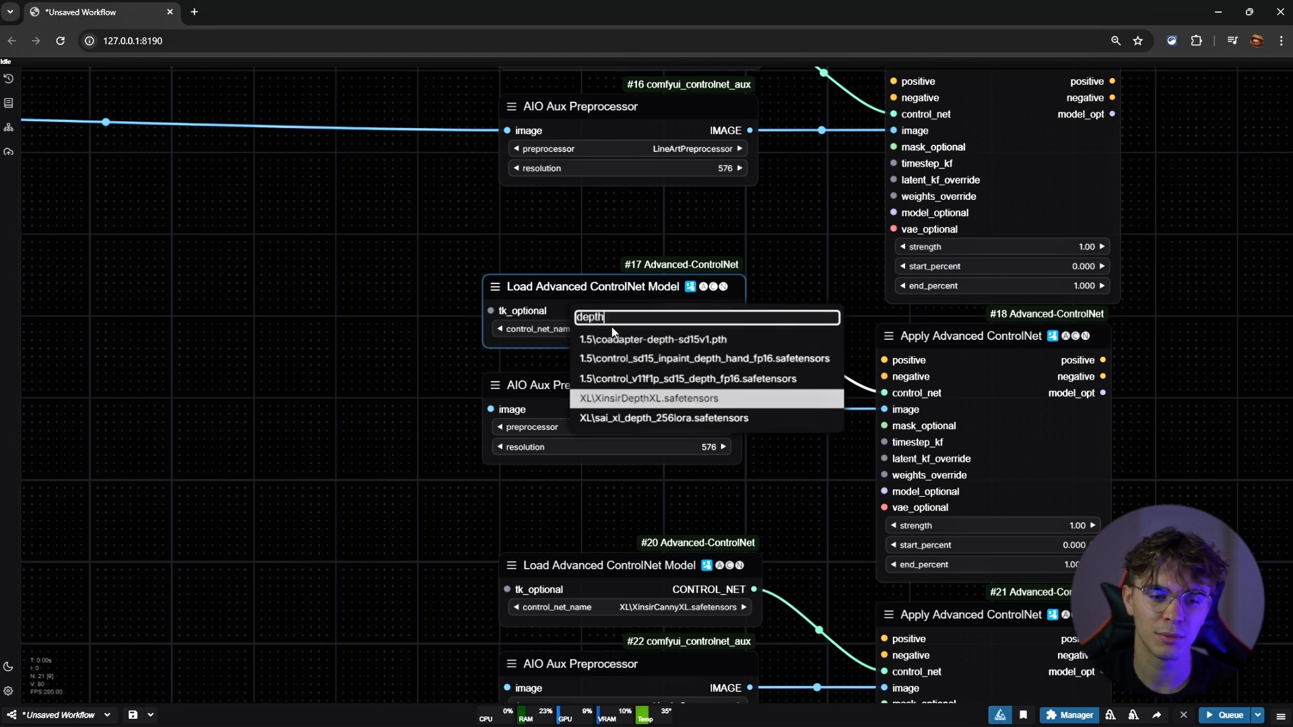
key("Return")
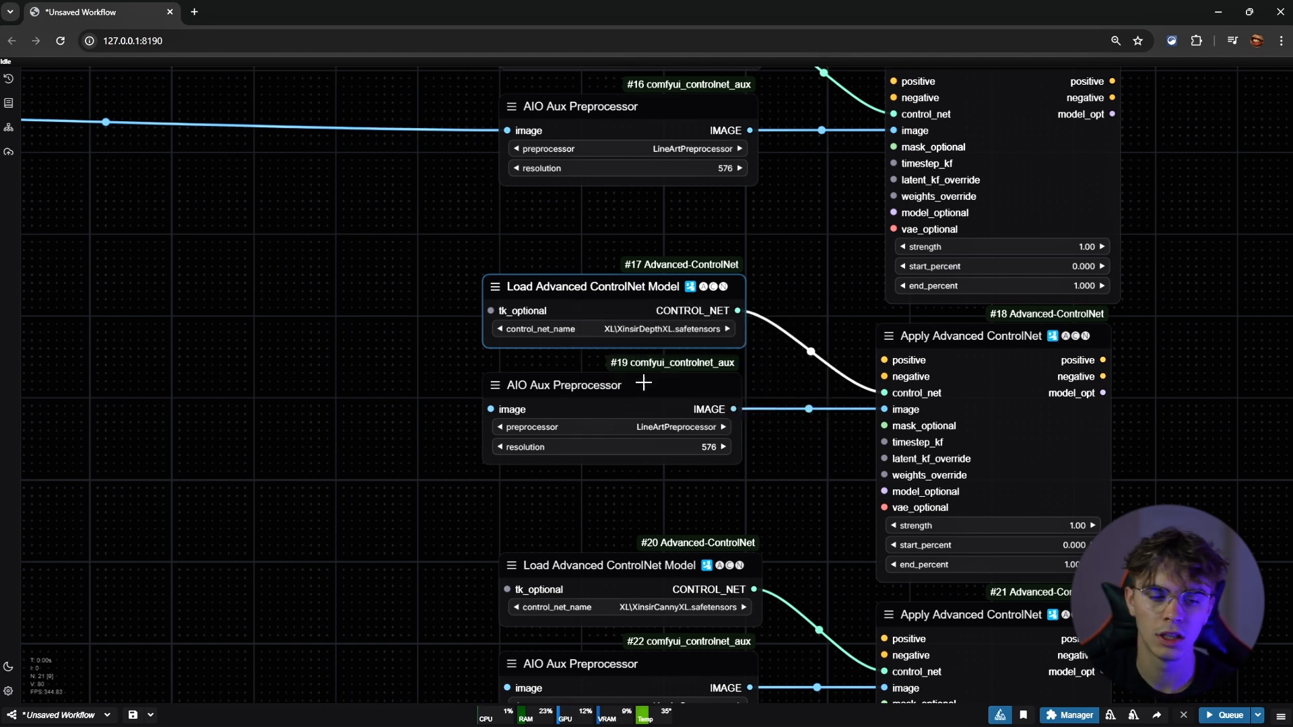
Set the second group's AIO Aux Preprocessor to DepthAnythingV2Preprocessor
left_click(655, 427)
type("depth")
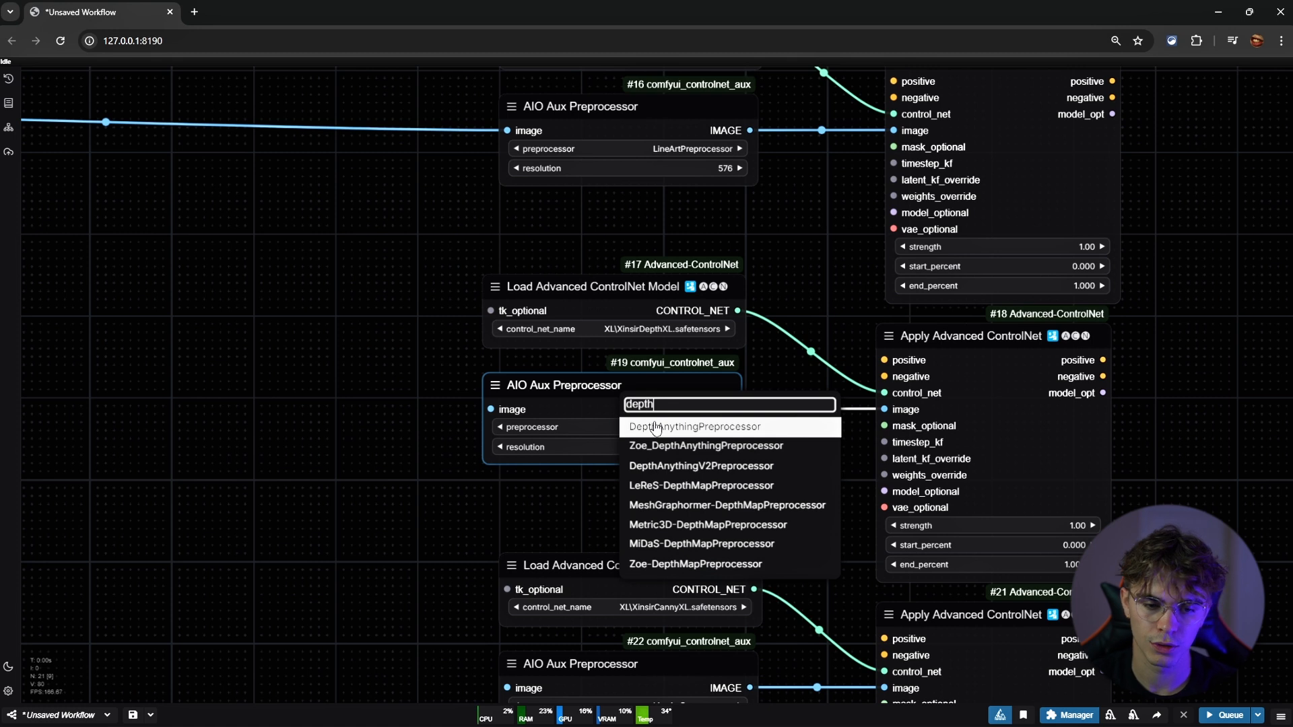
key("Down")
key("Down")
key("Down")
key("Up")
key("Down")
key("Up")
key("Return")
Bypass all nodes of the third ControlNet group
scroll(652, 421, "down", 10)
left_click_drag(564, 463, 709, 407)
key("ctrl+b")
scroll(846, 281, "up", 3)
scroll(769, 250, "up", 4)
scroll(749, 236, "down", 4)
Toggle the bypass state of the selected ControlNet nodes and toggle it back
left_click_drag(884, 475, 876, 335)
scroll(495, 312, "up", 5)
left_click_drag(503, 269, 1034, 456)
key("ctrl+b")
key("ctrl+b")
Connect the first Apply Advanced ControlNet's positive and negative outputs to the second one's matching inputs
scroll(1090, 389, "down", 4)
left_click_drag(1136, 183, 708, 360)
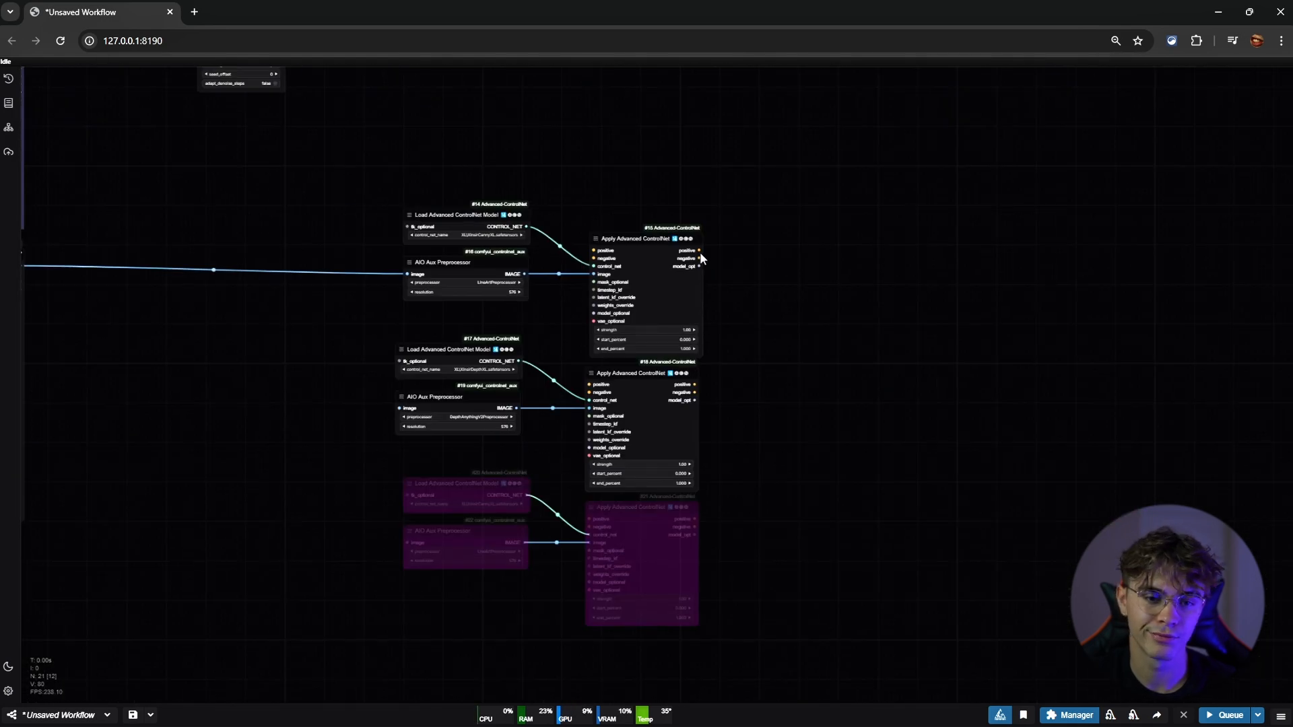
scroll(700, 256, "up", 8)
left_click_drag(698, 251, 391, 587)
left_click_drag(848, 700, 917, 265)
Connect the second Apply Advanced ControlNet's positive and negative outputs to the bypassed third one's matching inputs
left_click_drag(709, 142, 449, 477)
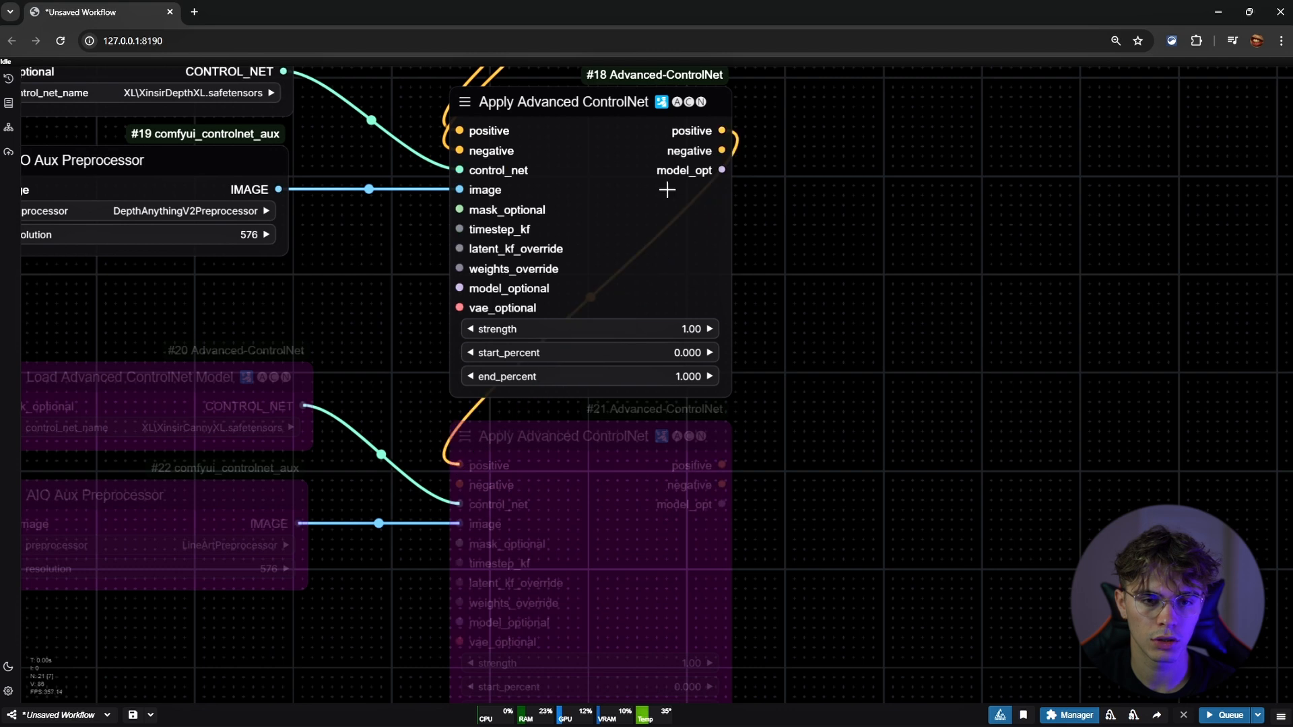
left_click_drag(722, 150, 461, 485)
scroll(678, 438, "down", 6)
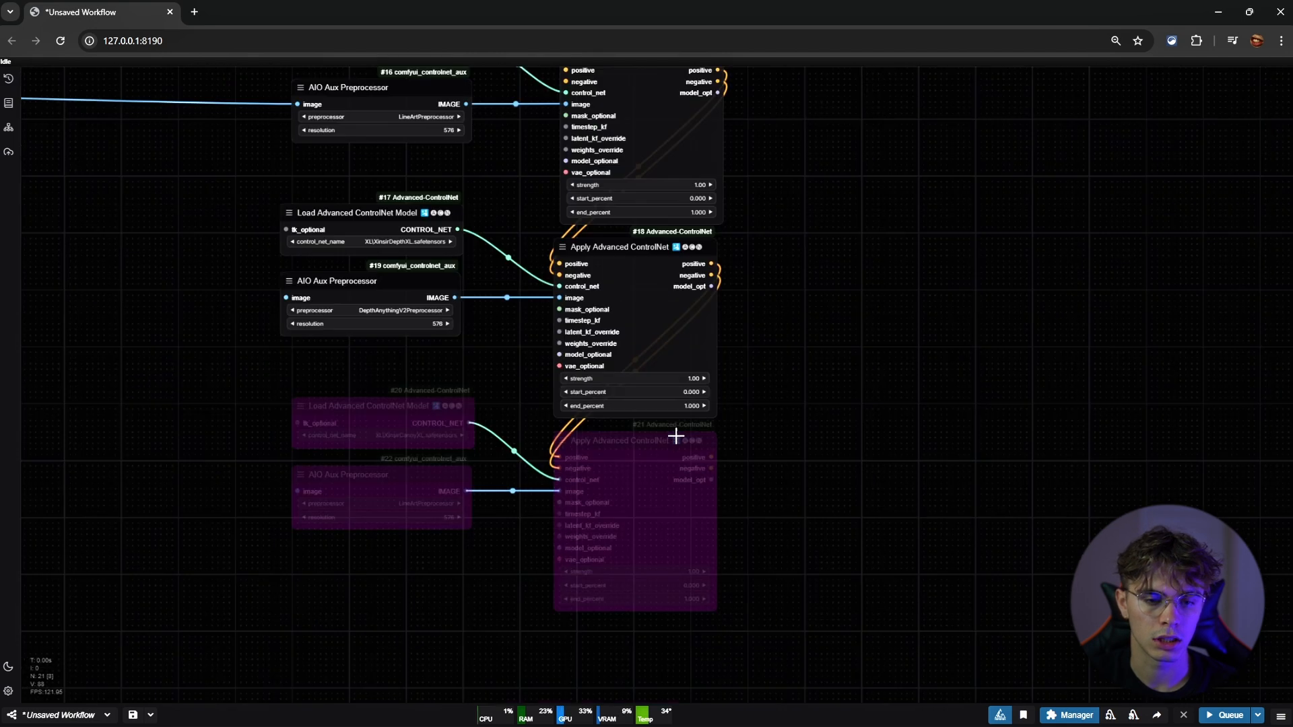
Connect the Efficient Loader's CONDITIONING+ and CONDITIONING- outputs to the first Apply Advanced ControlNet's positive and negative inputs
left_click_drag(1078, 460, 1112, 470)
left_click_drag(485, 268, 606, 397)
scroll(438, 256, "up", 2)
left_click_drag(467, 213, 1289, 485)
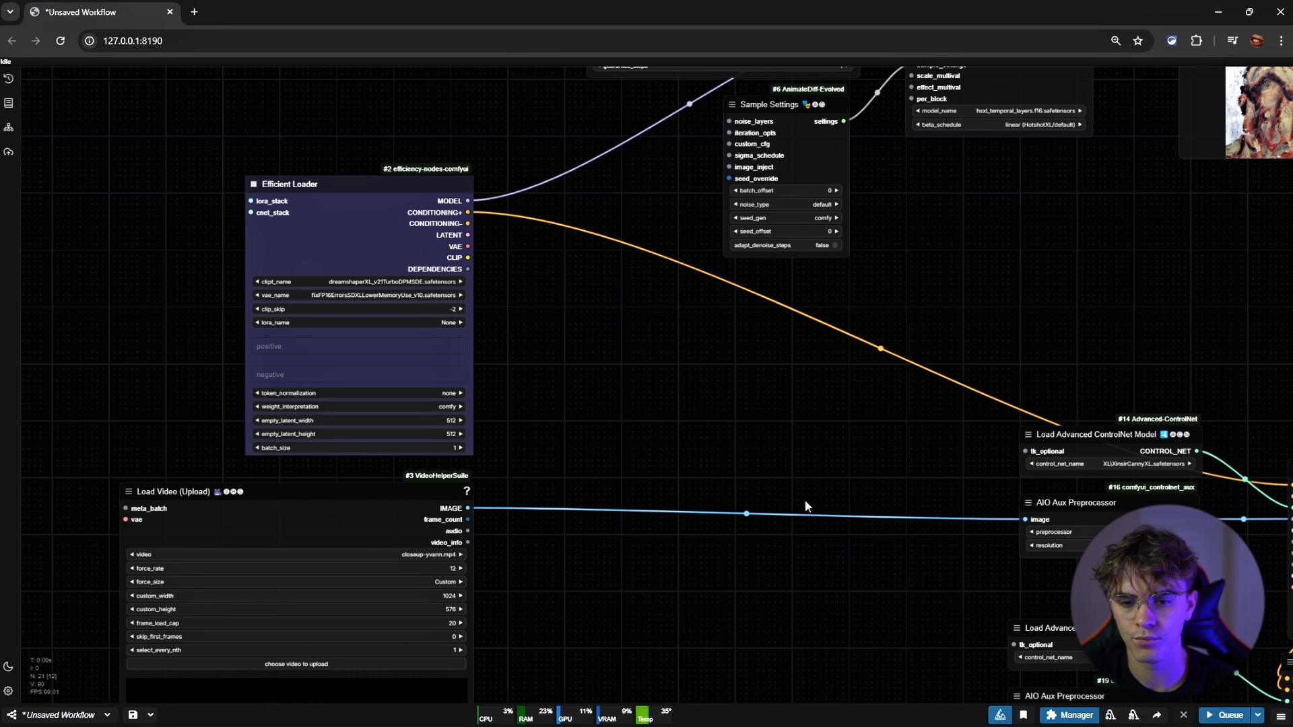
left_click_drag(807, 507, 577, 404)
left_click_drag(237, 122, 1058, 393)
Add a KSampler node in the empty area between the IPAdapter and ControlNet nodes
scroll(1018, 326, "down", 8)
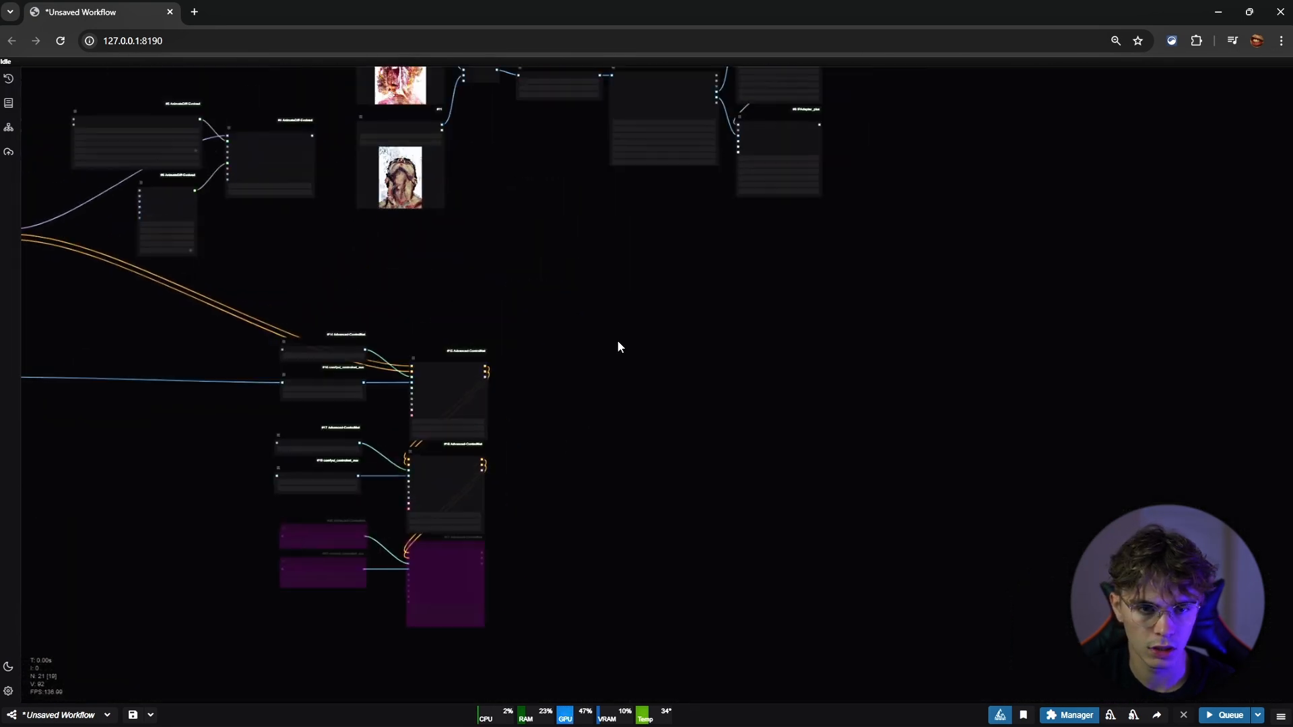
double_click(643, 353)
type("ksamp")
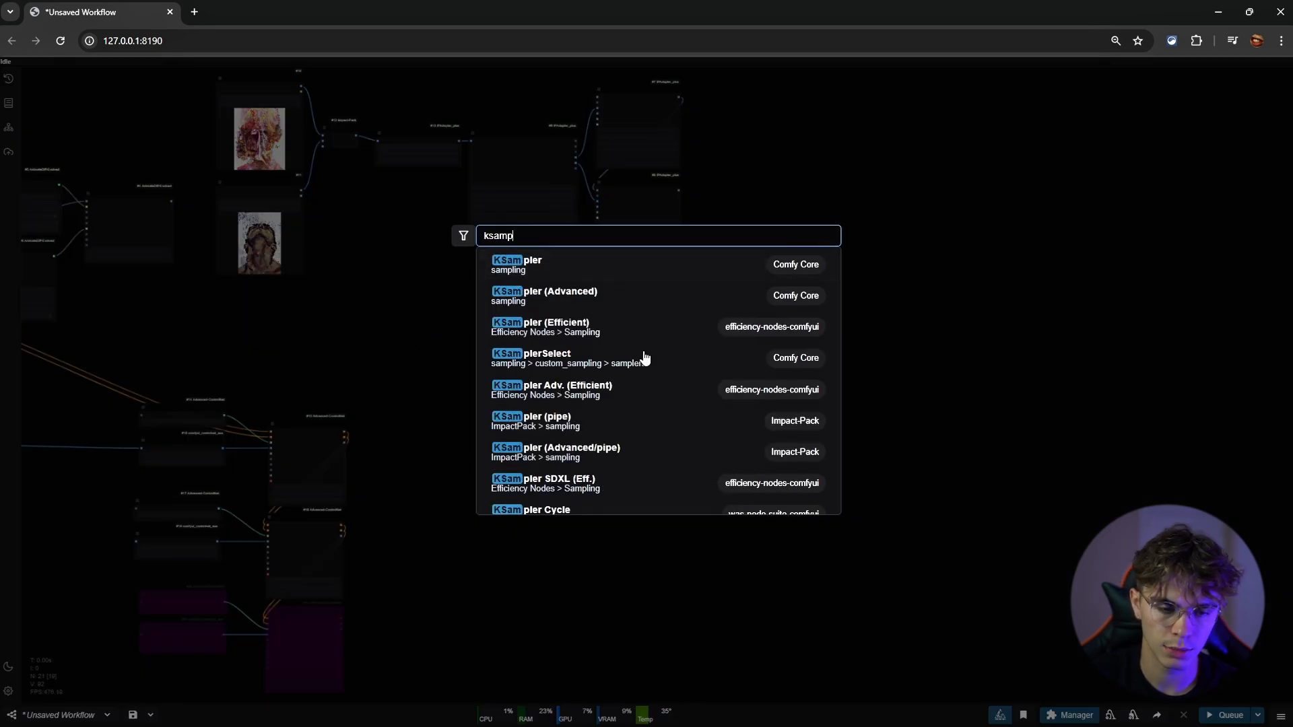
type("ler")
key("Return")
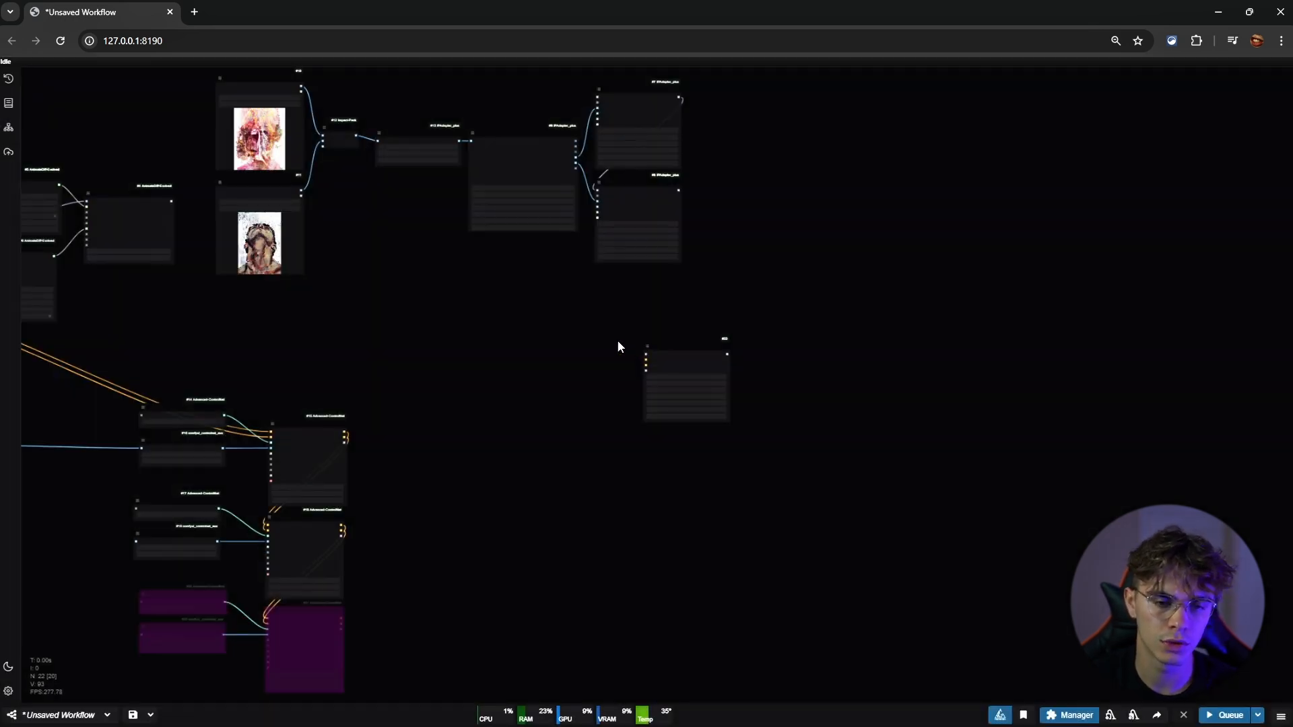
Connect the second IPAdapter Batch (Adv.) node's MODEL output to the KSampler's model input
scroll(617, 339, "up", 5)
left_click_drag(700, 273, 562, 402)
scroll(562, 410, "down", 5)
left_click_drag(586, 465, 702, 430)
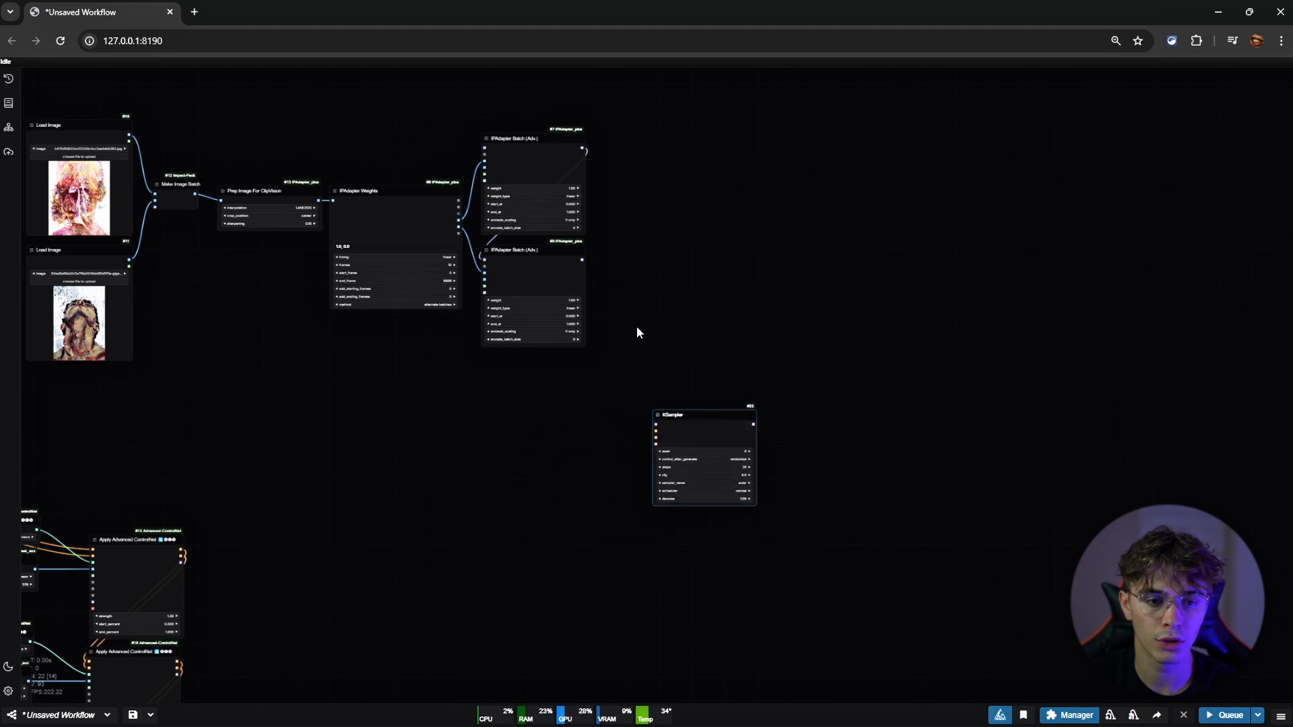
scroll(637, 326, "up", 5)
left_click_drag(546, 229, 672, 513)
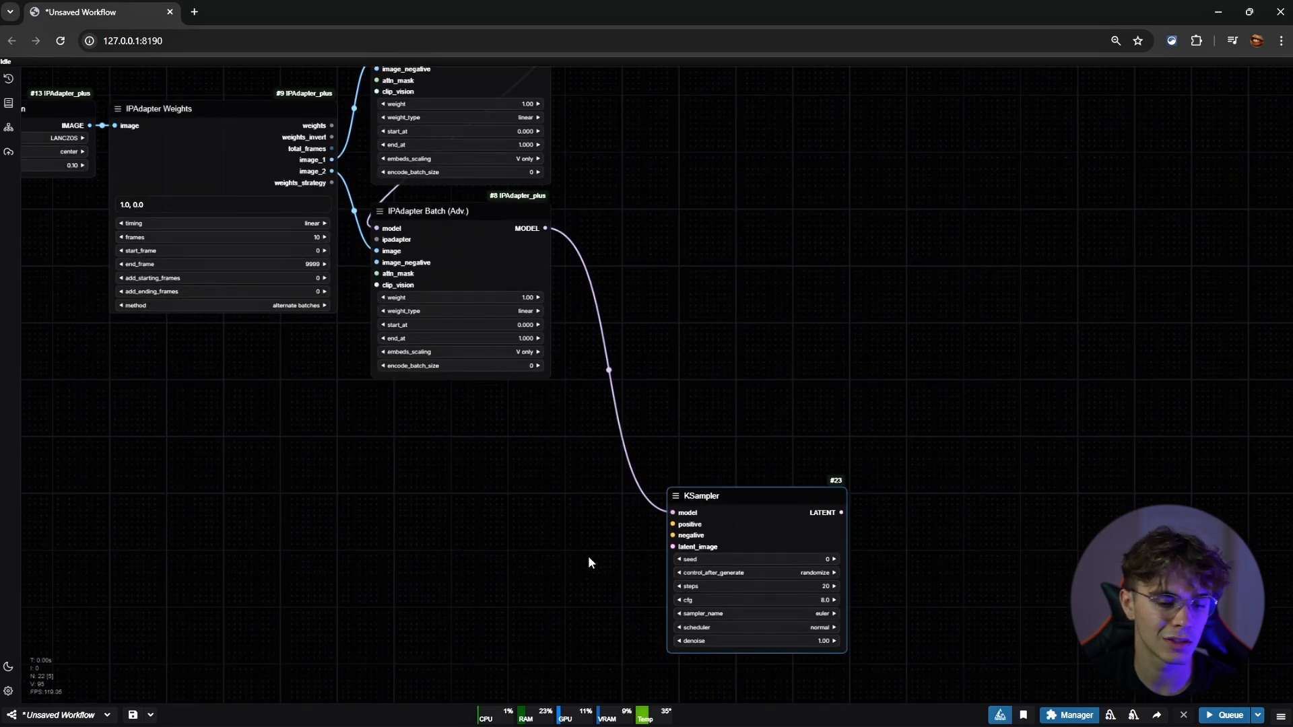
Connect the third Apply Advanced ControlNet's positive and negative outputs to the KSampler's positive and negative inputs
left_click_drag(588, 556, 681, 415)
scroll(681, 415, "down", 3)
left_click_drag(604, 469, 765, 359)
scroll(383, 412, "up", 2)
left_click_drag(660, 381, 1268, 375)
left_click_drag(1129, 432, 544, 448)
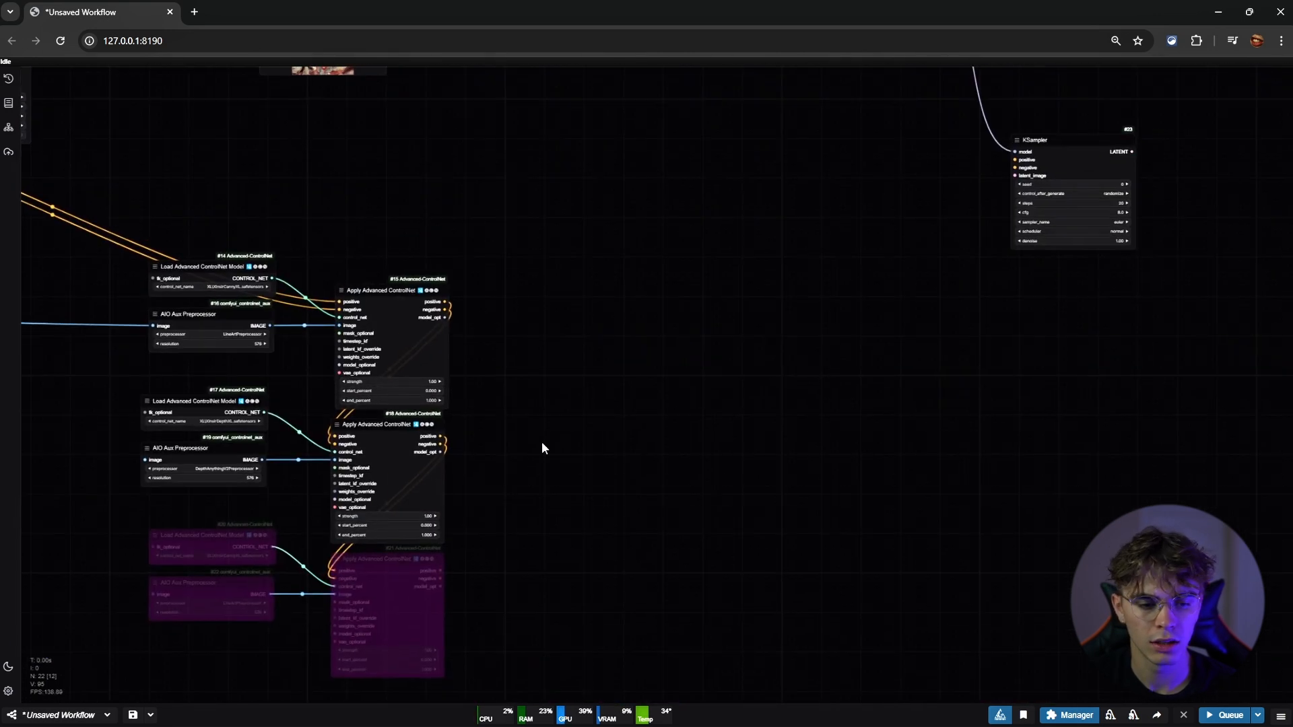
left_click_drag(440, 571, 1015, 160)
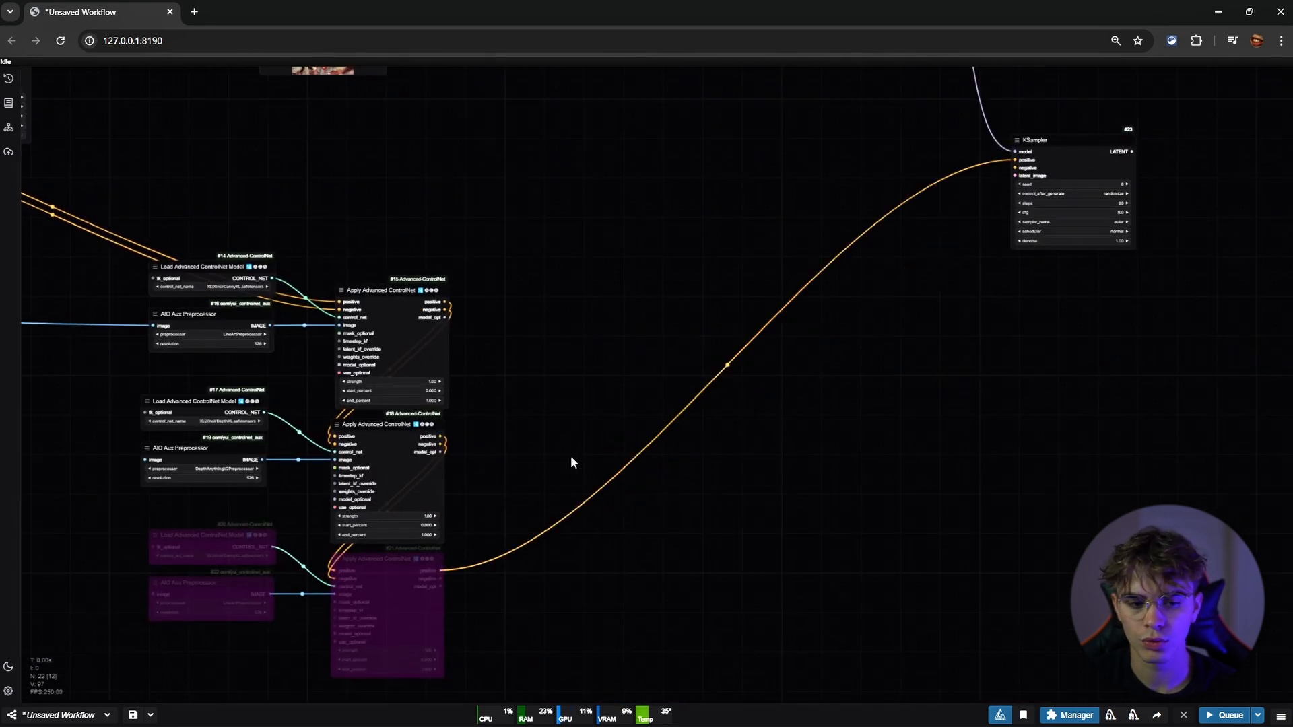
left_click_drag(442, 579, 1015, 167)
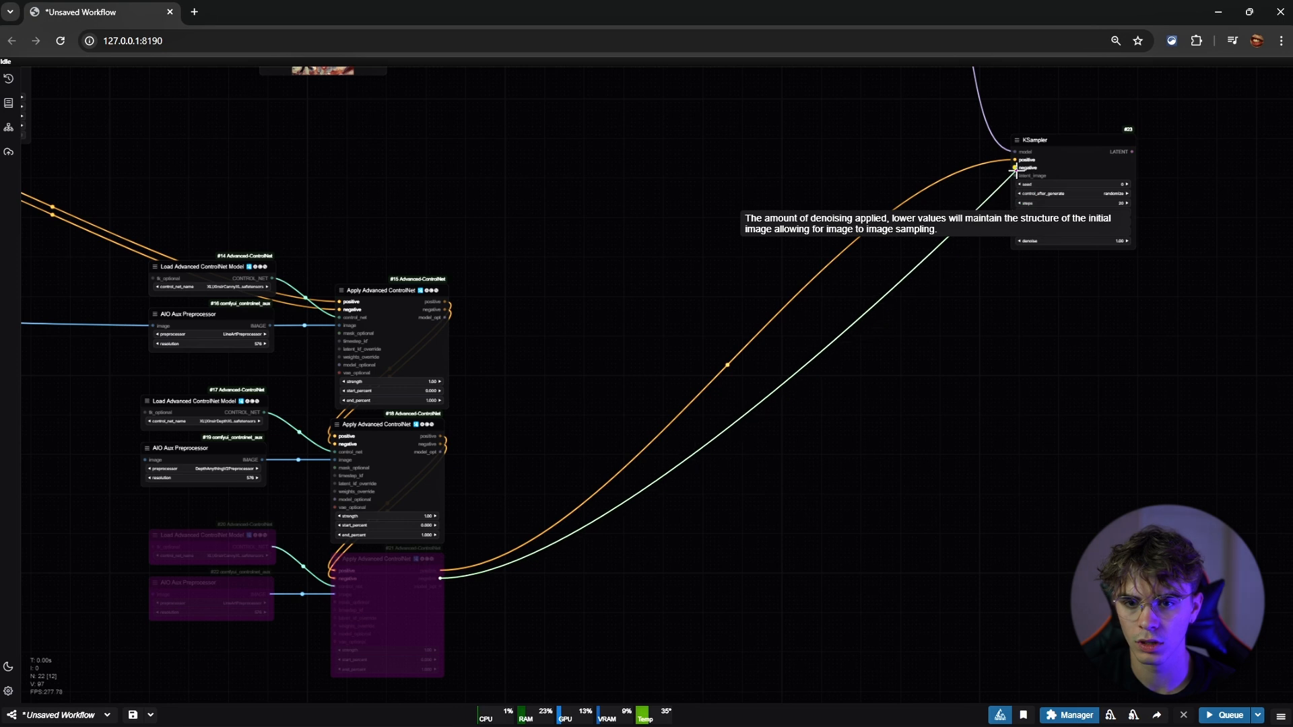
Move the Efficient Loader upward and enlarge it to give the positive and negative prompt boxes more height
scroll(983, 186, "down", 5)
left_click_drag(722, 243, 871, 367)
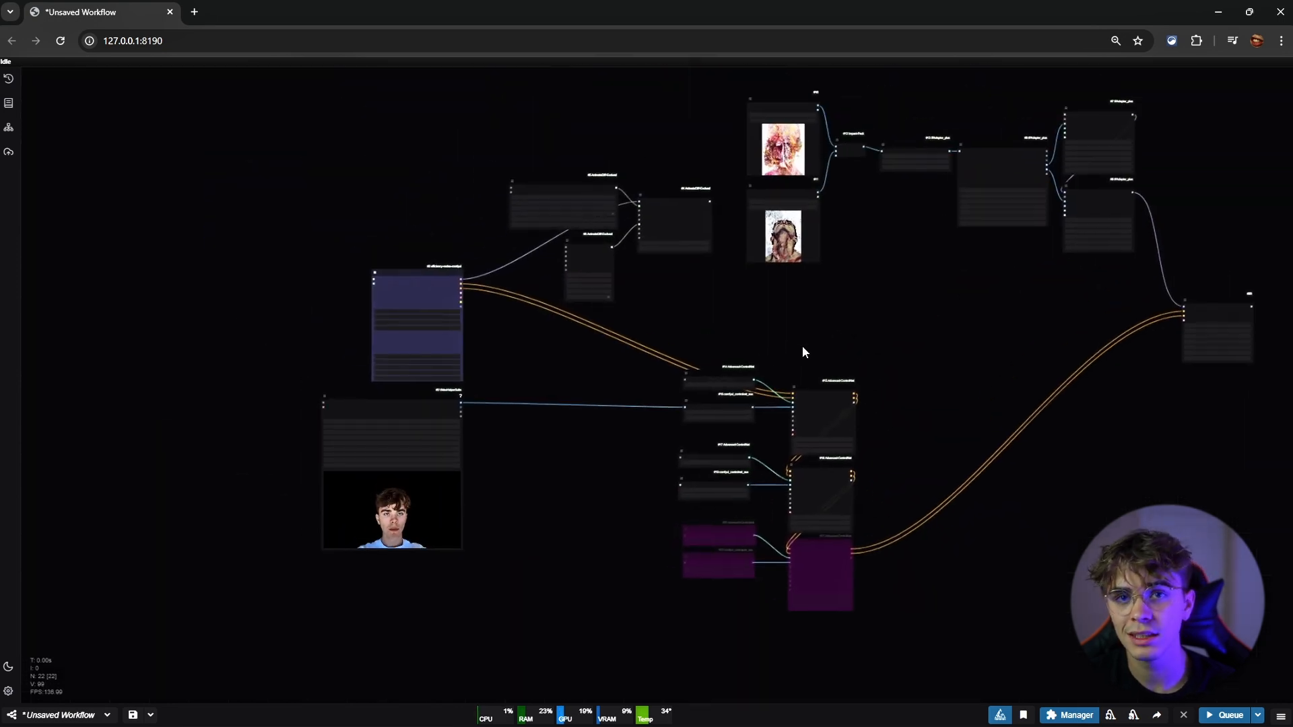
left_click_drag(764, 333, 866, 330)
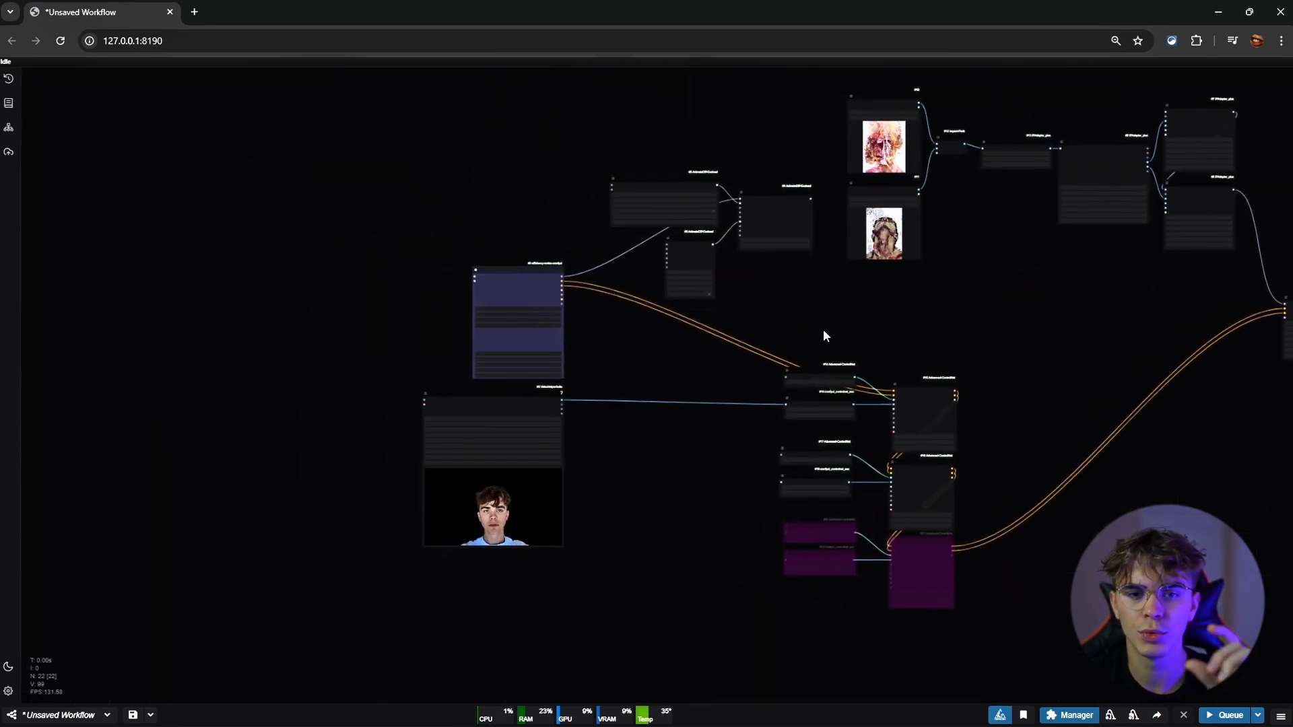
scroll(477, 305, "up", 5)
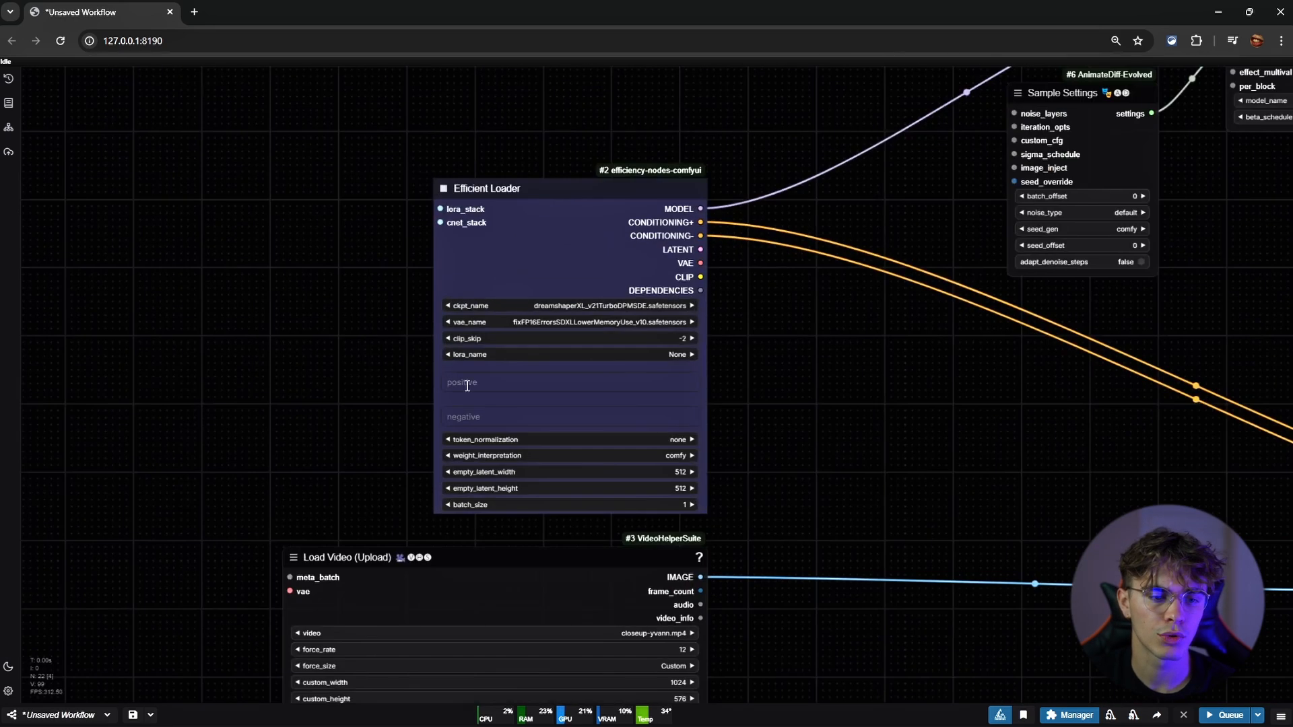
left_click(464, 419)
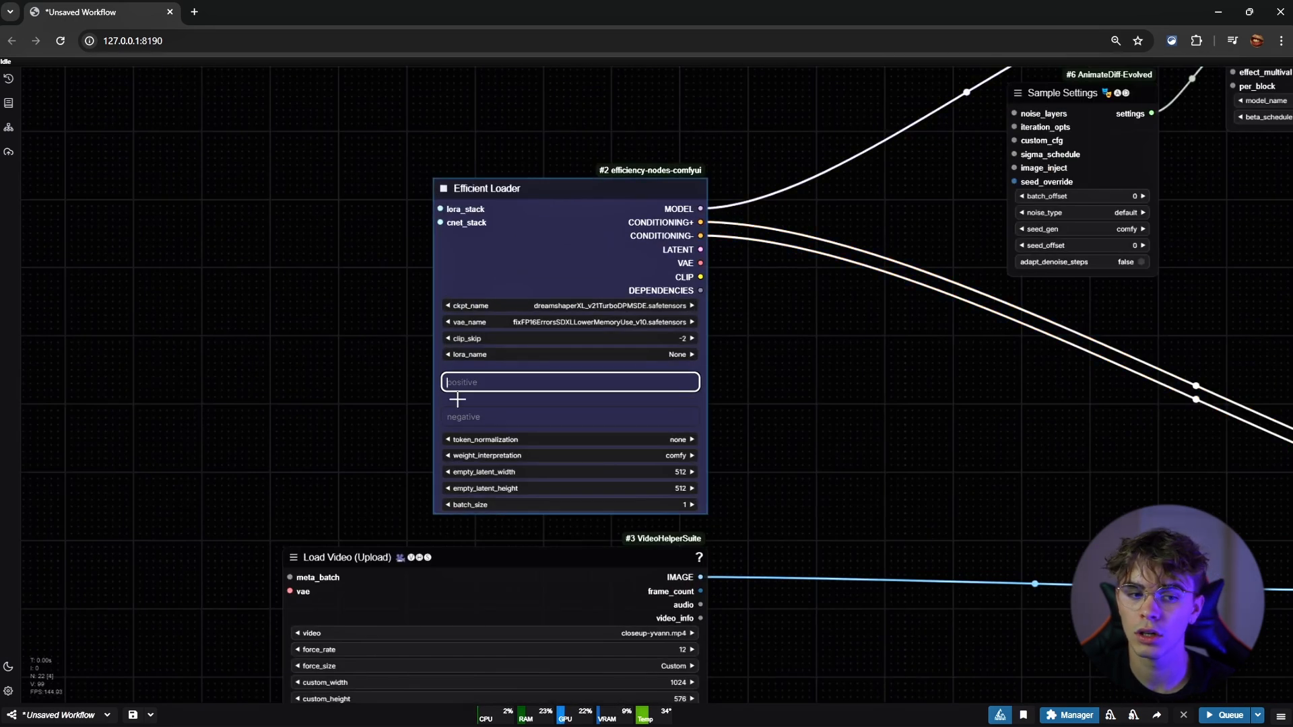
left_click(462, 391)
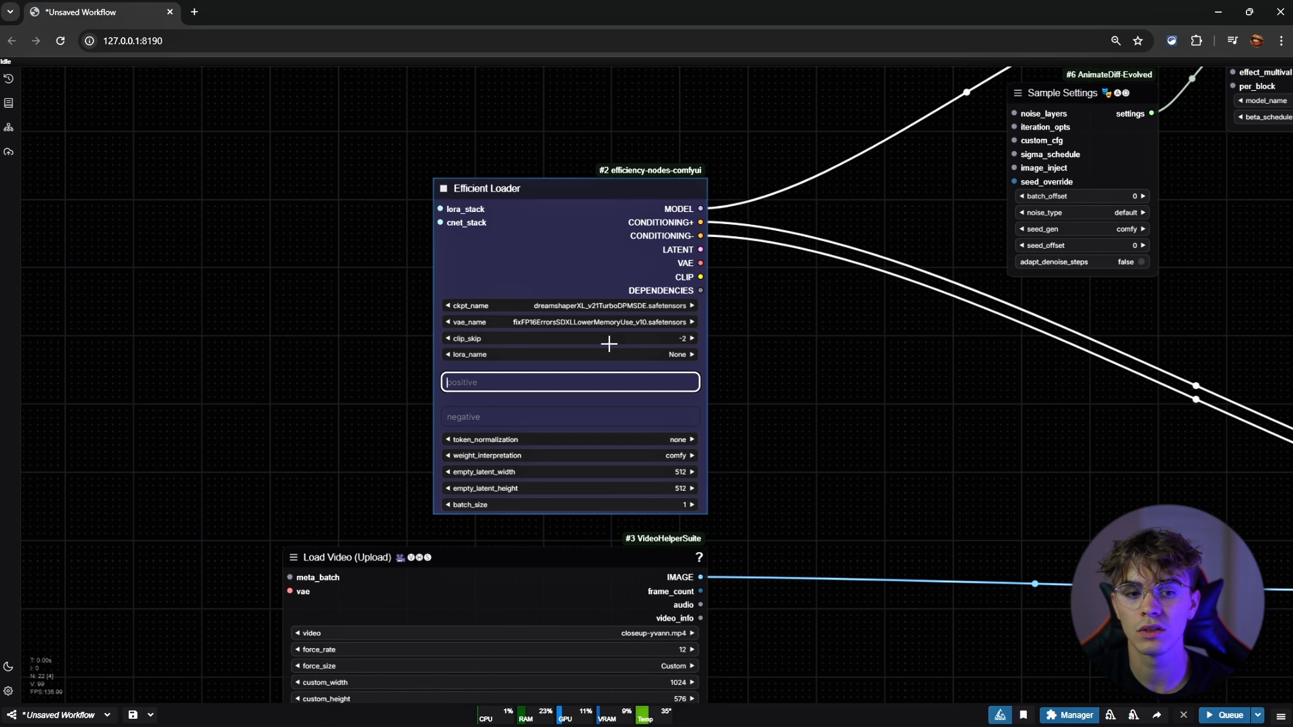
left_click_drag(586, 273, 545, 164)
left_click_drag(666, 408, 682, 470)
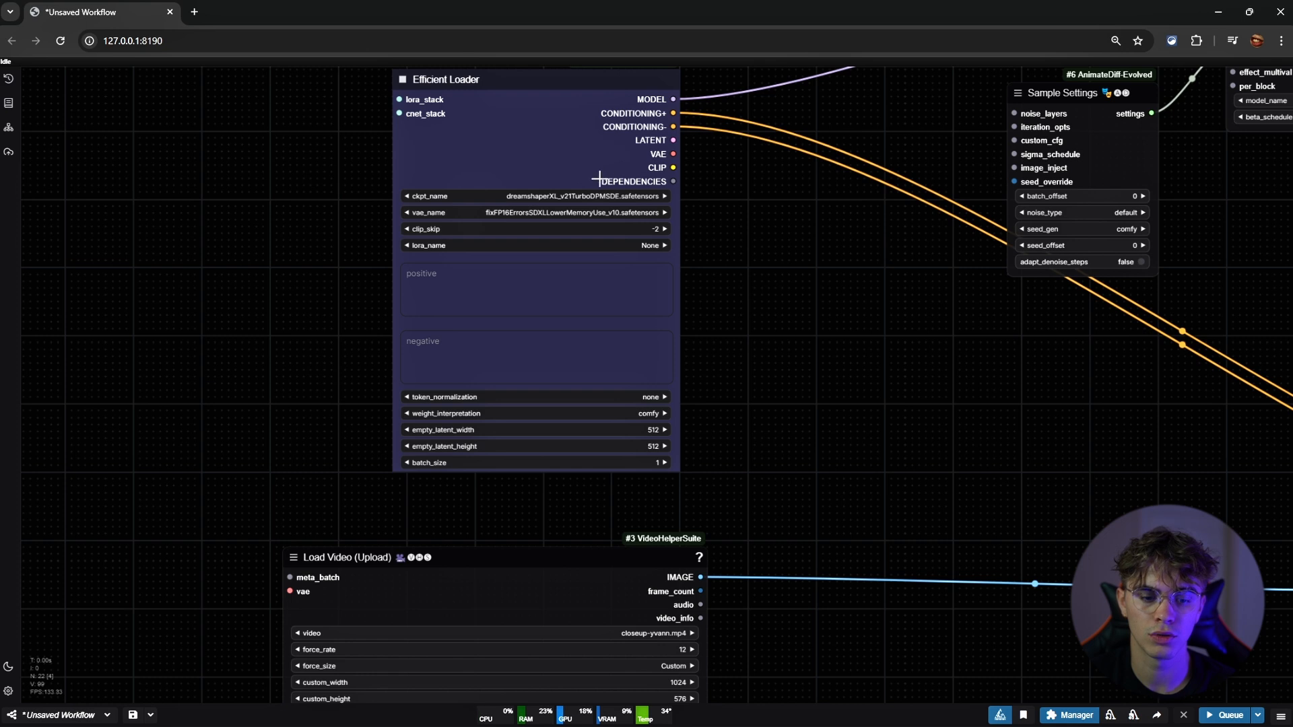
Shift the Load Video (Upload) node slightly to the right beneath the Efficient Loader
scroll(599, 179, "down", 8)
left_click_drag(689, 334, 629, 304)
left_click_drag(522, 312, 539, 314)
left_click(696, 260)
left_click_drag(699, 226, 871, 362)
scroll(637, 260, "up", 8)
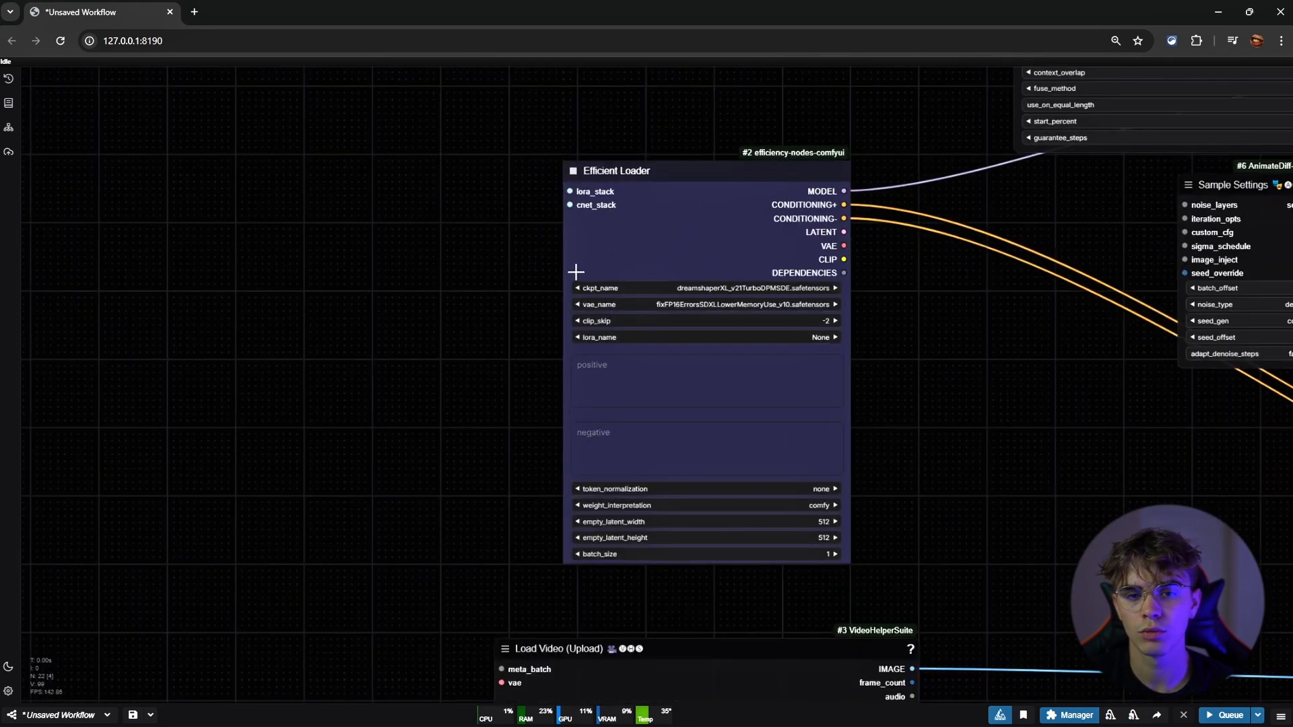
Add a VAE Encode node fed by the IMAGE output of the Load Video (Upload) node
left_click_drag(866, 446, 393, 334)
scroll(393, 337, "down", 15)
left_click_drag(465, 357, 293, 341)
scroll(721, 303, "up", 13)
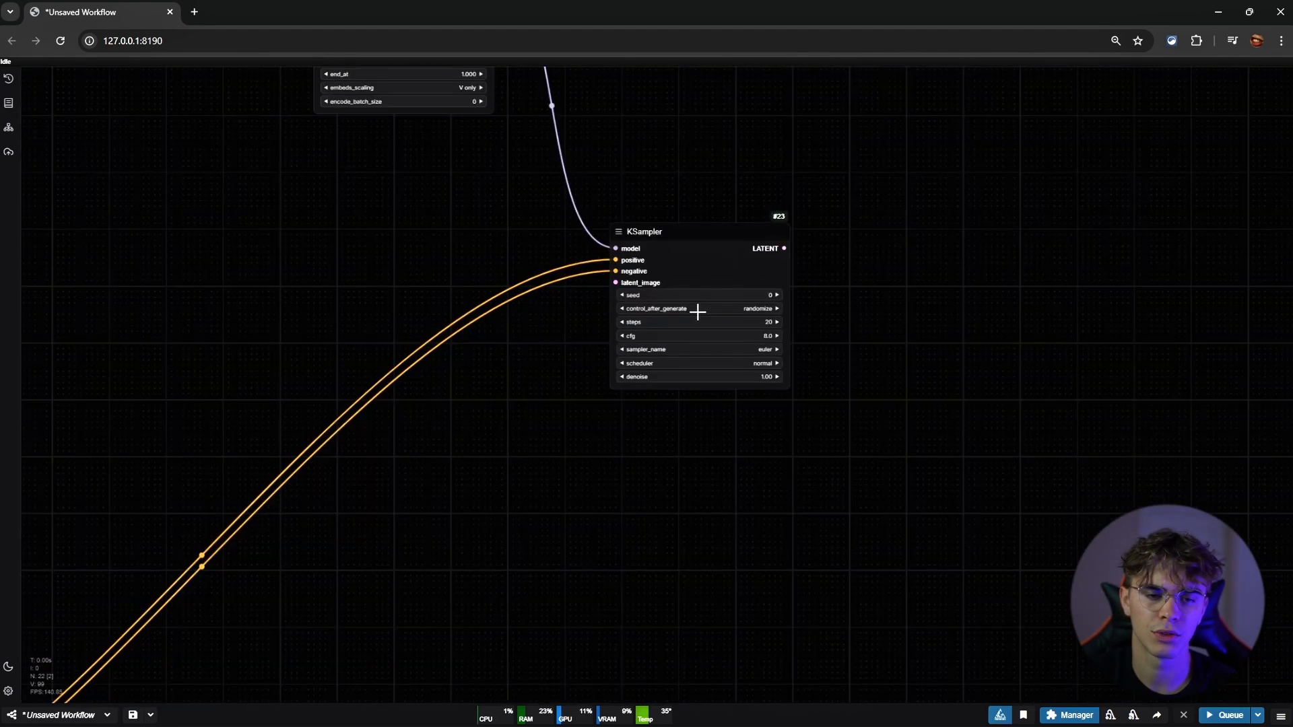
scroll(695, 306, "down", 7)
left_click_drag(452, 323, 909, 317)
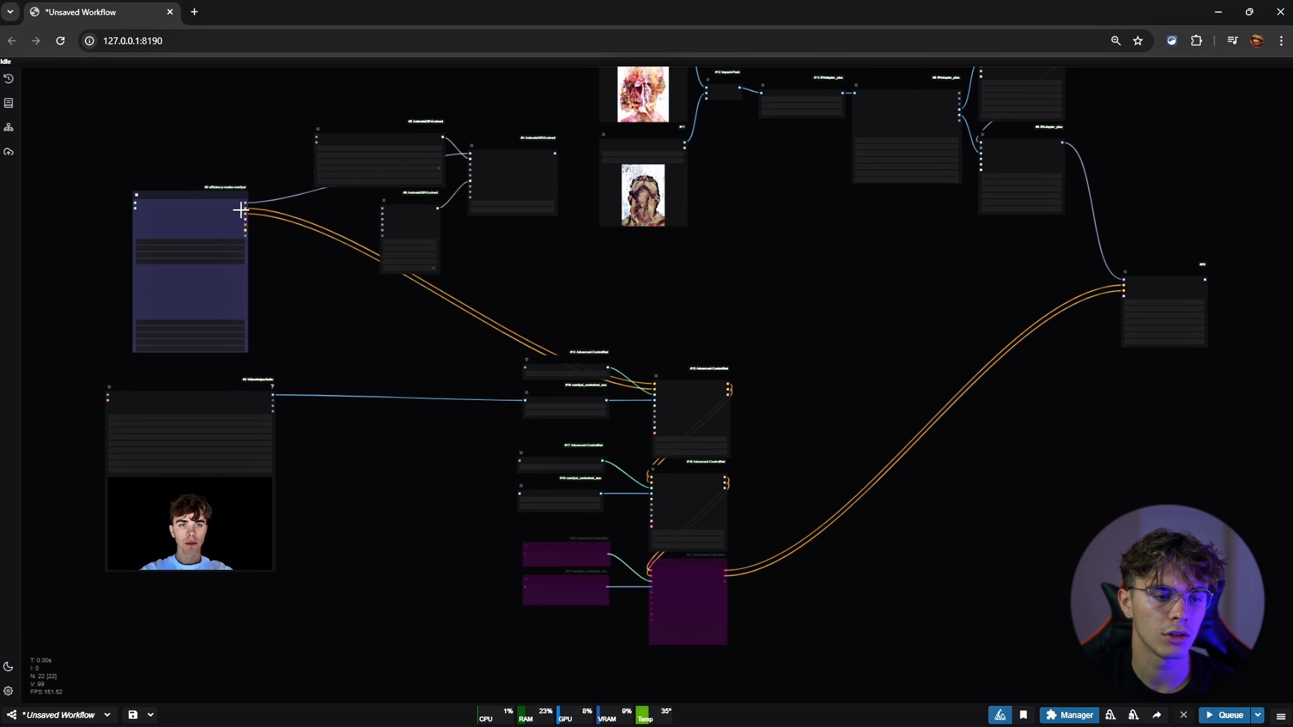
scroll(275, 381, "up", 2)
scroll(275, 381, "up", 4)
left_click_drag(254, 402, 929, 202)
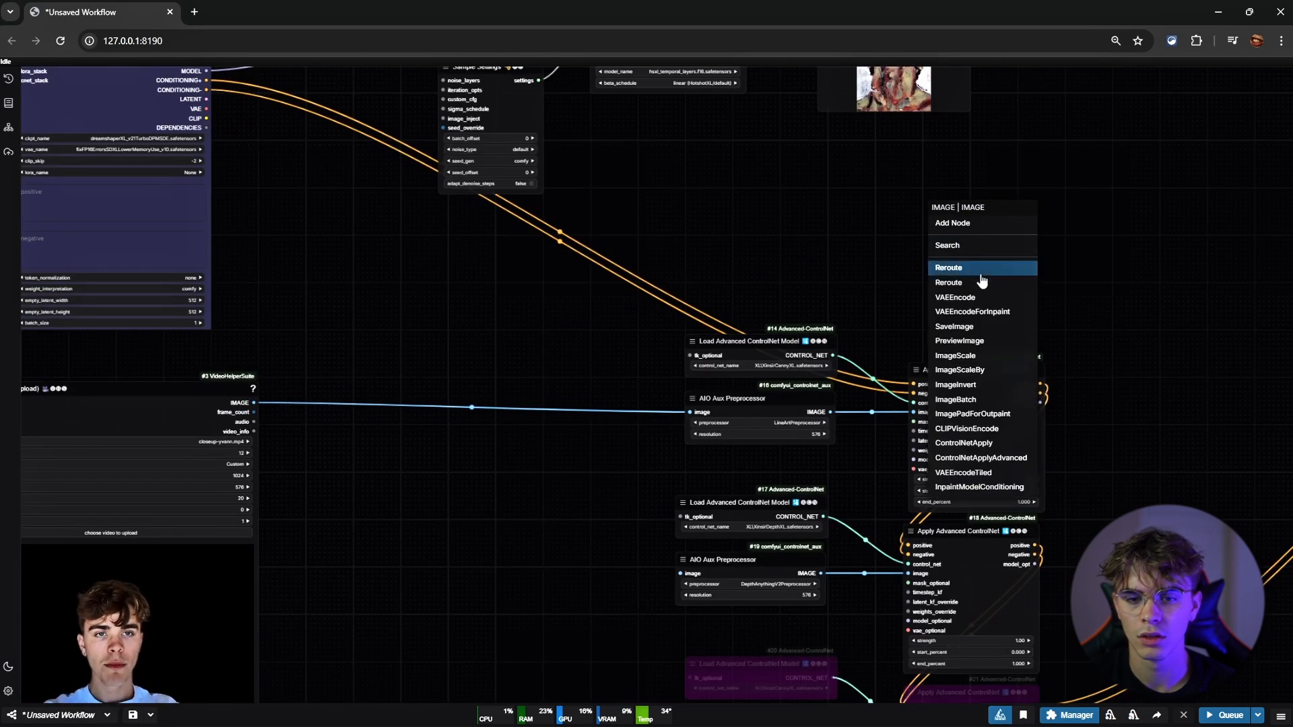
left_click(982, 299)
Place the VAE Encode node beside the KSampler and connect its LATENT output to the KSampler's latent_image input
left_click_drag(986, 261, 125, 345)
left_click_drag(162, 294, 795, 286)
left_click_drag(863, 312, 864, 315)
Connect the Efficient Loader's VAE output to the VAE Encode node's vae input
scroll(808, 330, "down", 6)
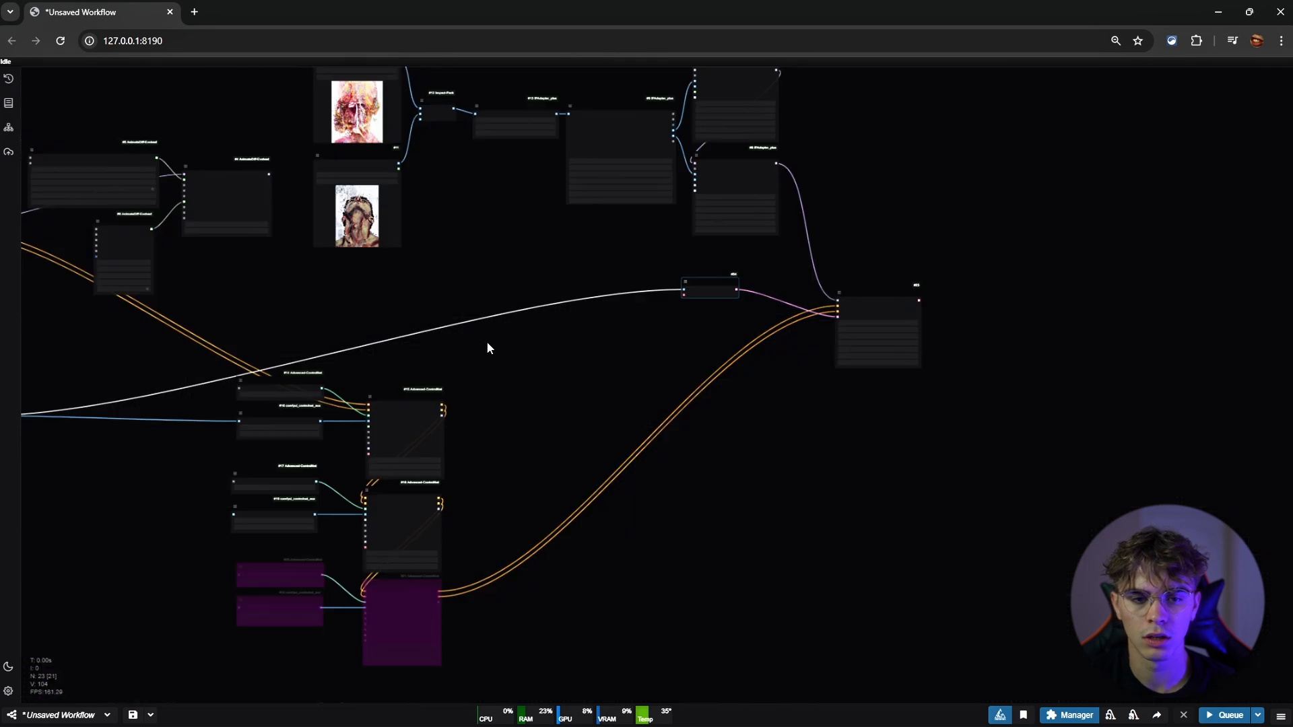
left_click_drag(115, 343, 626, 320)
scroll(428, 312, "up", 2)
scroll(473, 194, "down", 4)
left_click_drag(475, 205, 1082, 241)
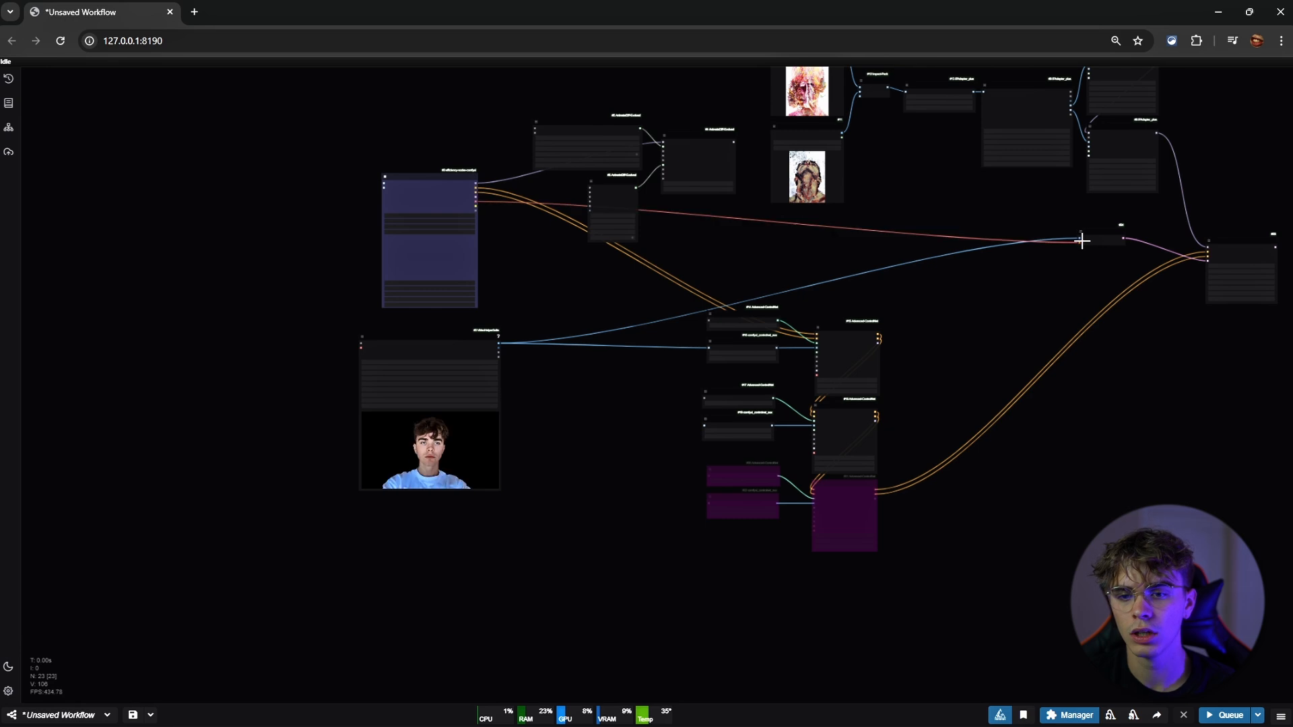
Examine how the VAE Encode node links the source video to the KSampler
left_click_drag(1051, 297, 778, 294)
scroll(787, 276, "up", 5)
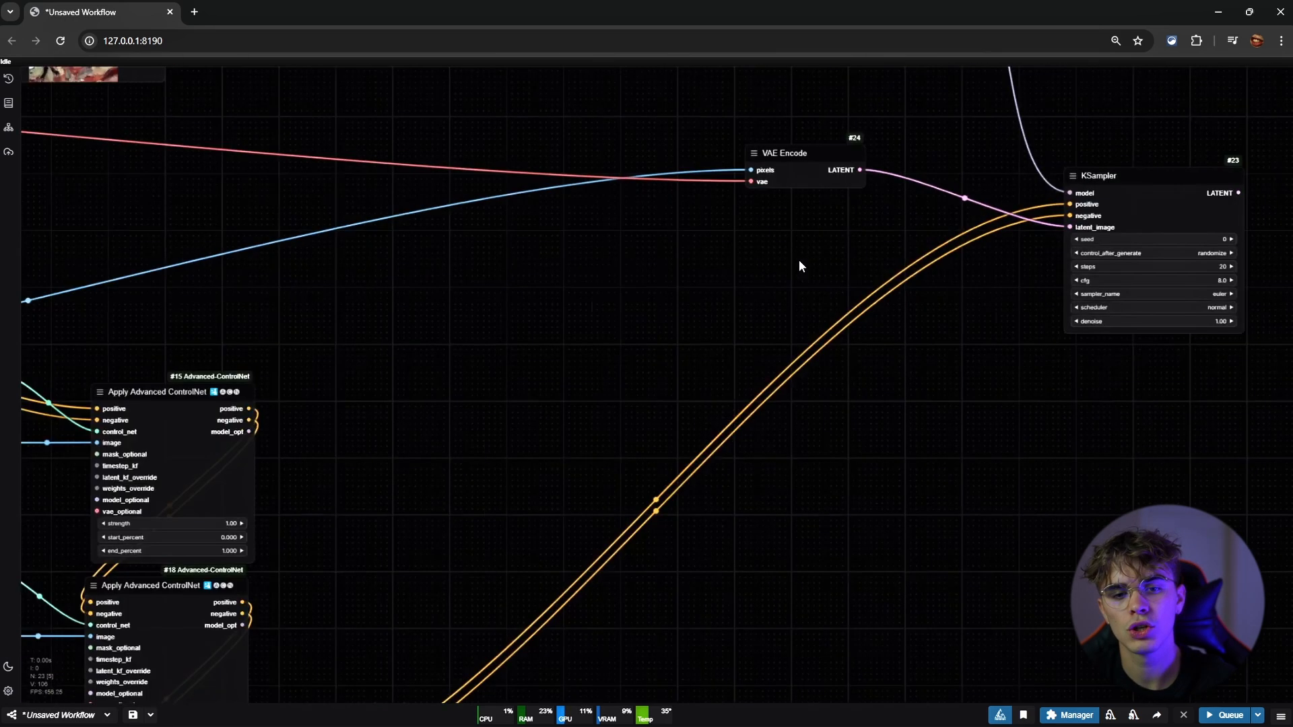
scroll(799, 266, "up", 1)
left_click(791, 159)
left_click(532, 317)
scroll(520, 322, "down", 10)
left_click(201, 470)
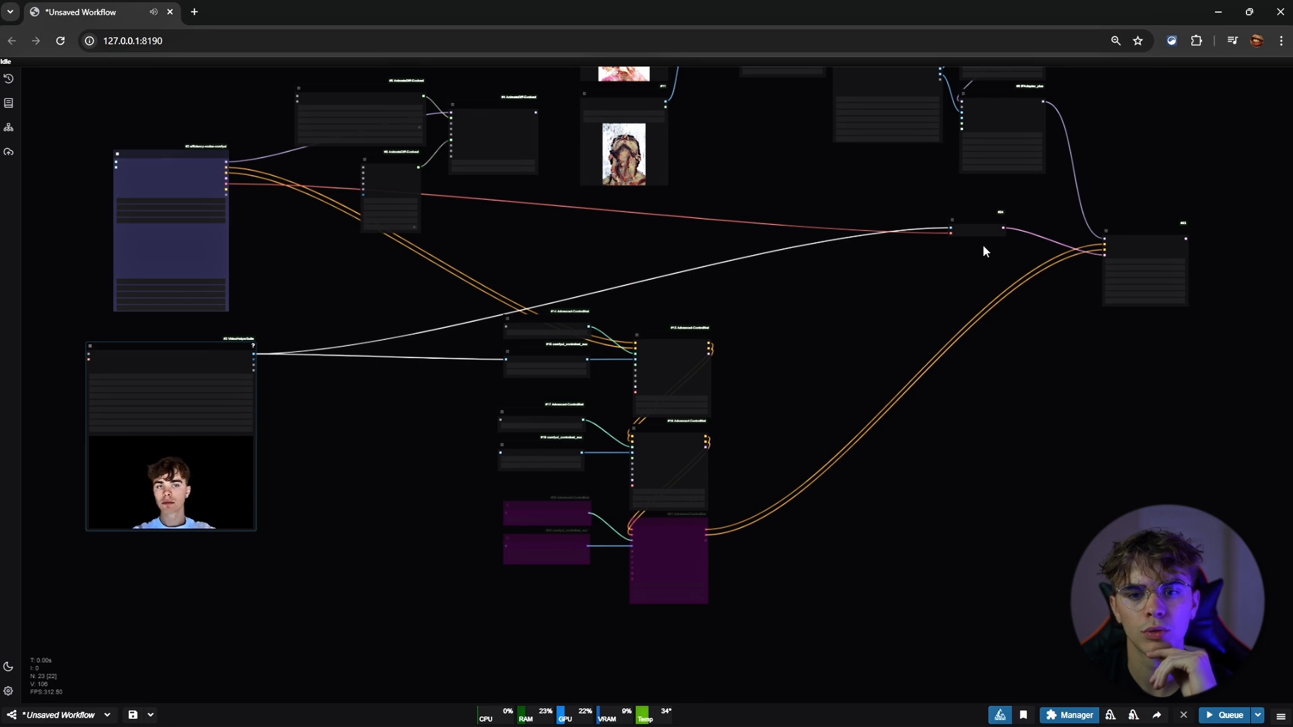
left_click_drag(984, 247, 818, 282)
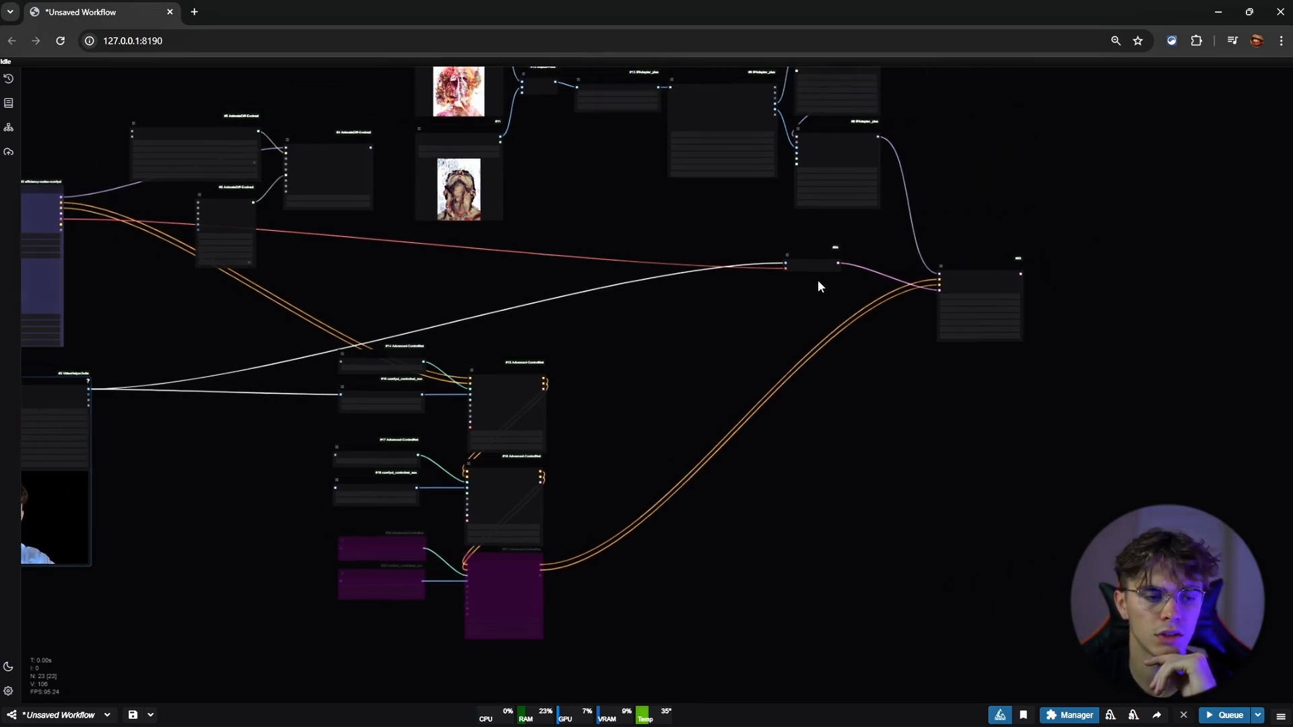
Move the VAE Encode node closer to the KSampler
scroll(818, 280, "up", 6)
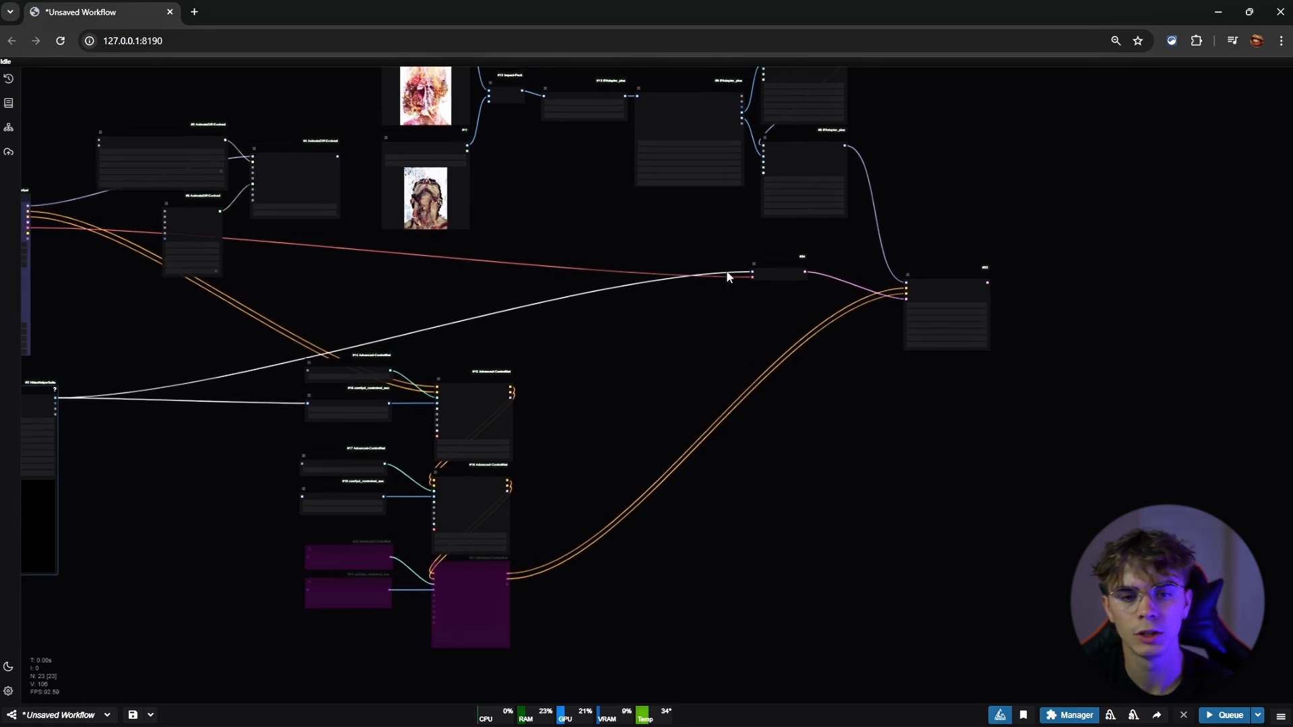
left_click_drag(806, 302, 880, 301)
left_click(981, 244)
left_click_drag(982, 244, 742, 232)
scroll(735, 286, "down", 10)
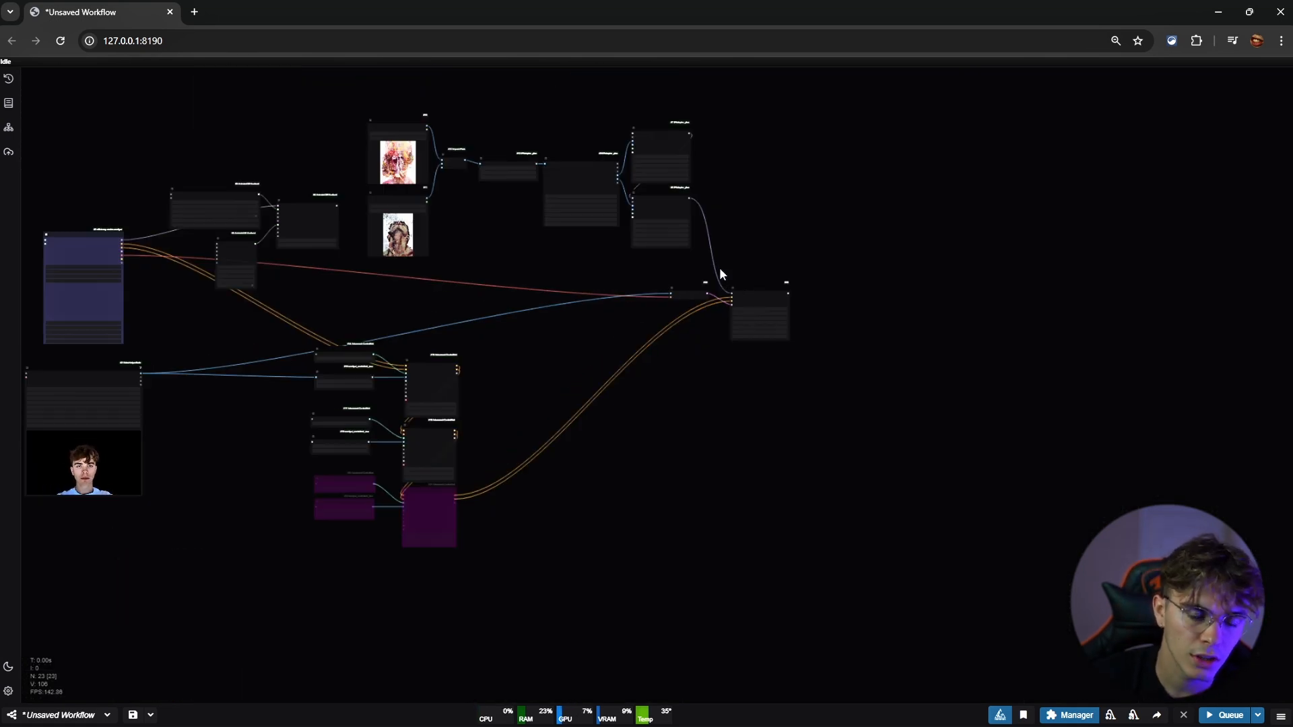
Review the video, ControlNet and IPAdapter branches that lead into the KSampler
scroll(537, 243, "up", 4)
left_click_drag(552, 287, 787, 272)
left_click_drag(465, 363, 688, 552)
left_click_drag(668, 354, 534, 475)
left_click_drag(482, 164, 863, 341)
left_click(633, 493)
left_click_drag(633, 493, 828, 320)
left_click_drag(761, 341, 433, 351)
Set the KSampler's steps to 8 and its cfg to 2.0
scroll(836, 242, "up", 11)
left_click(819, 300)
type("2")
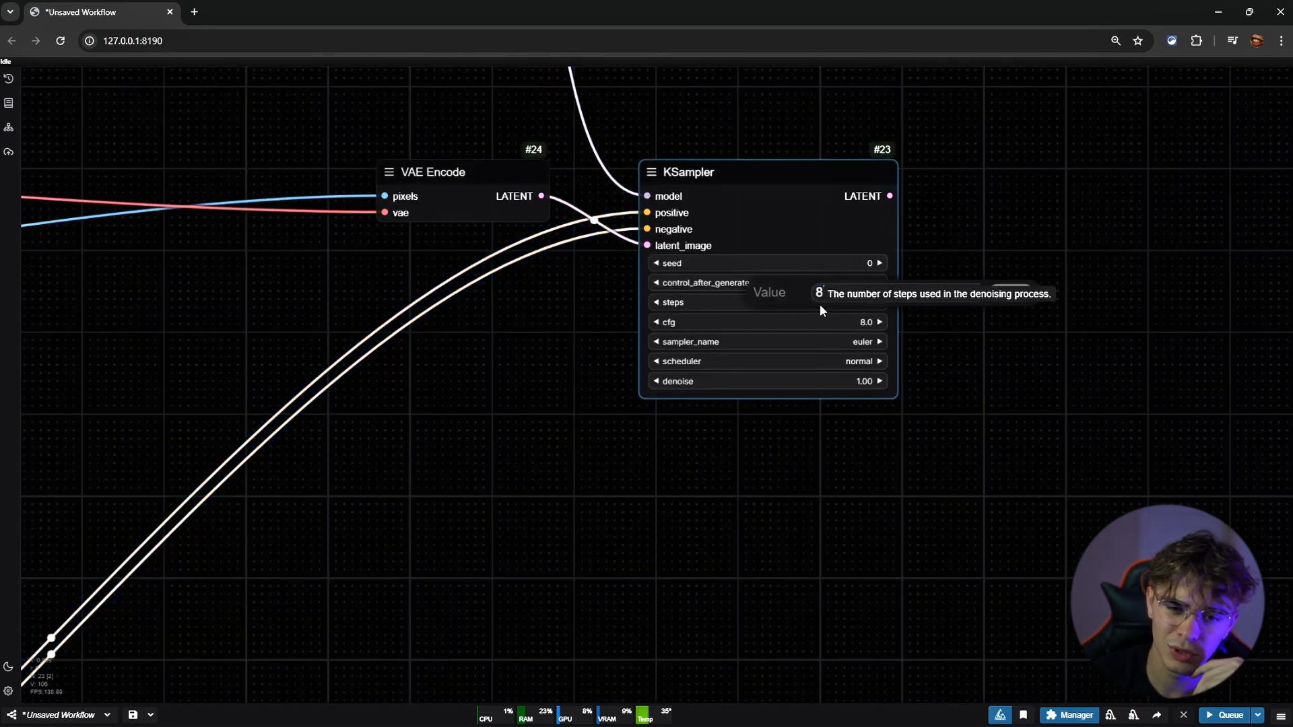
key("Return")
left_click(831, 321)
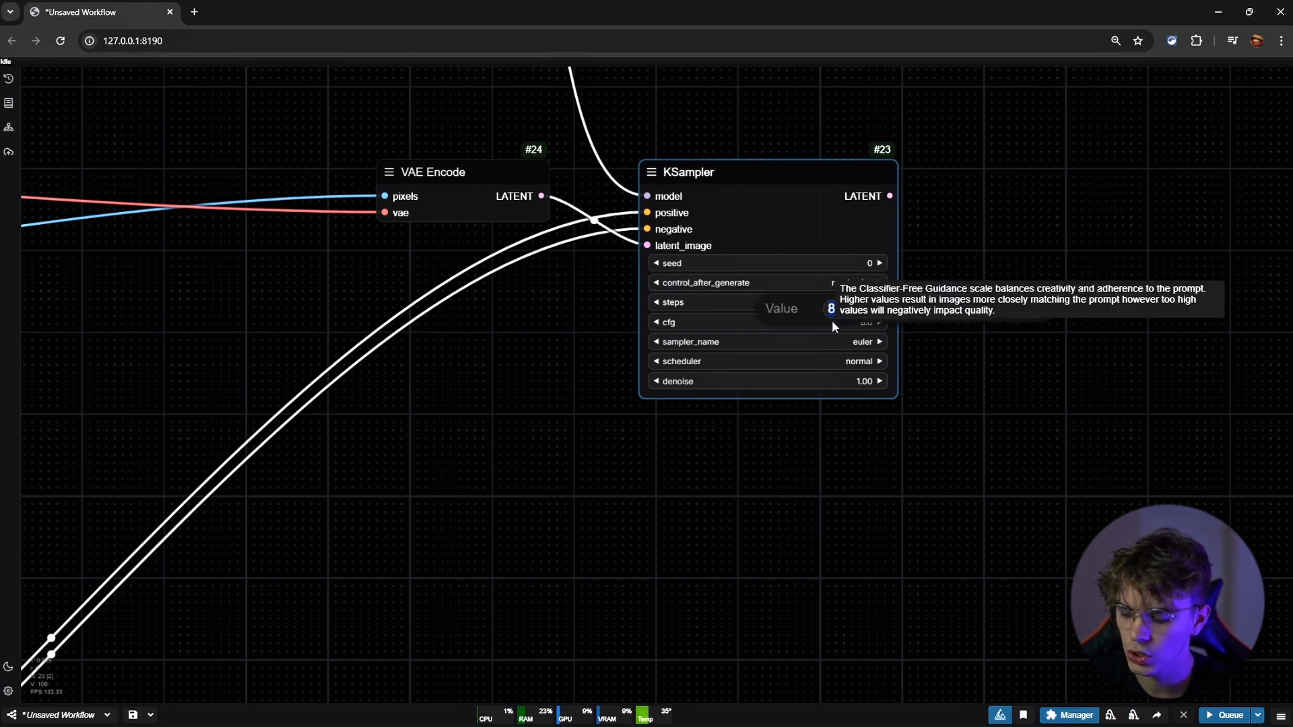
key("Return")
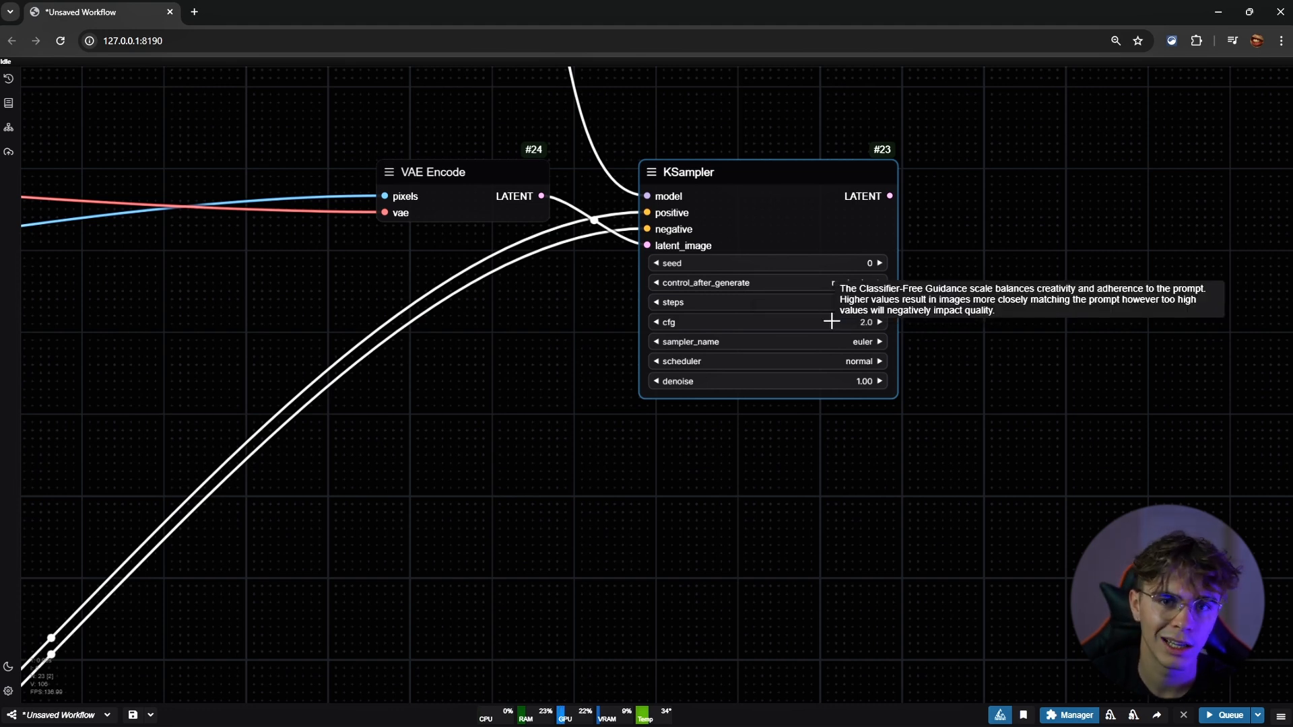
left_click(208, 114)
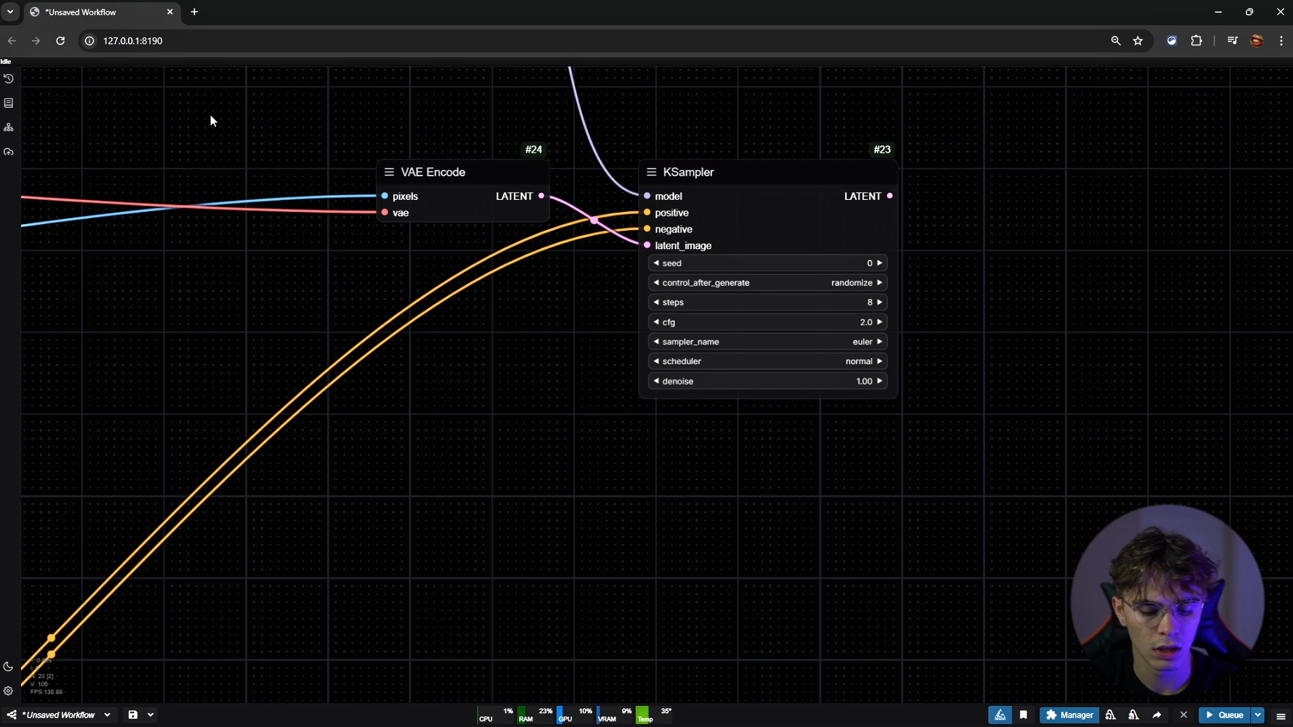
Open civitai.com in a new browser tab and accept its privacy choices
key("ctrl+t")
type("c")
key("Return")
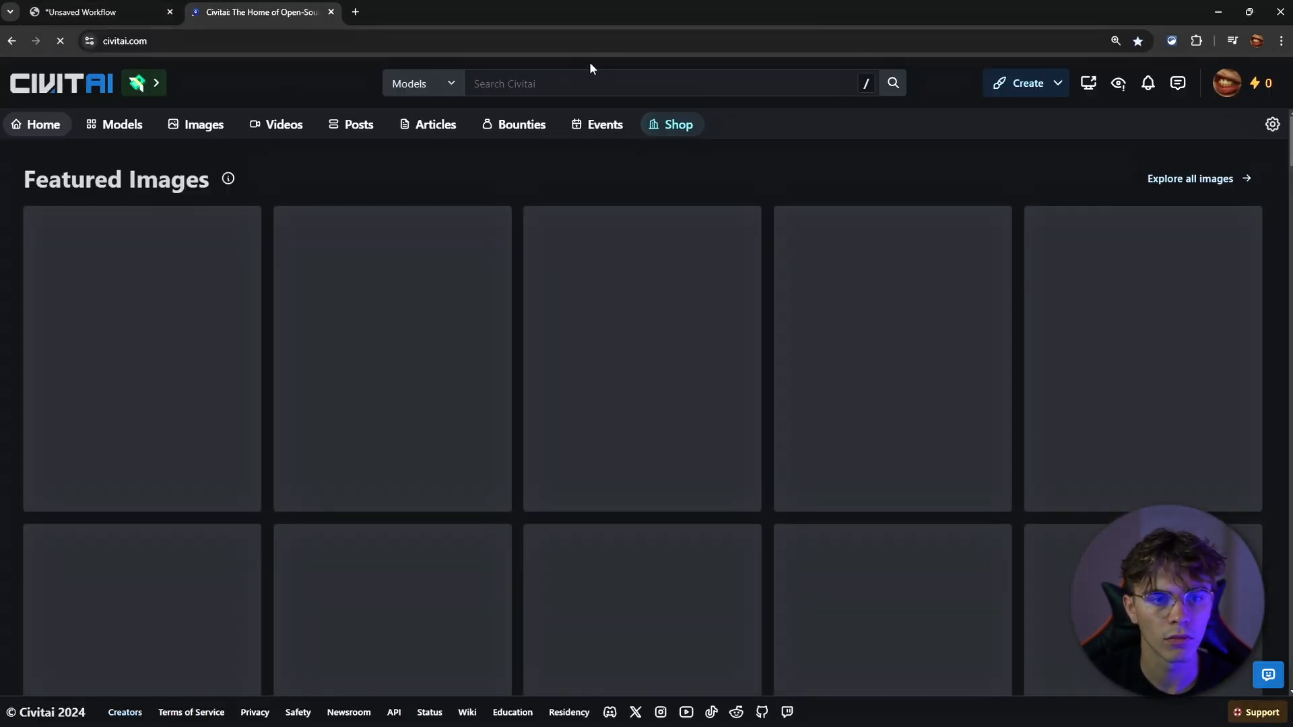
left_click(573, 78)
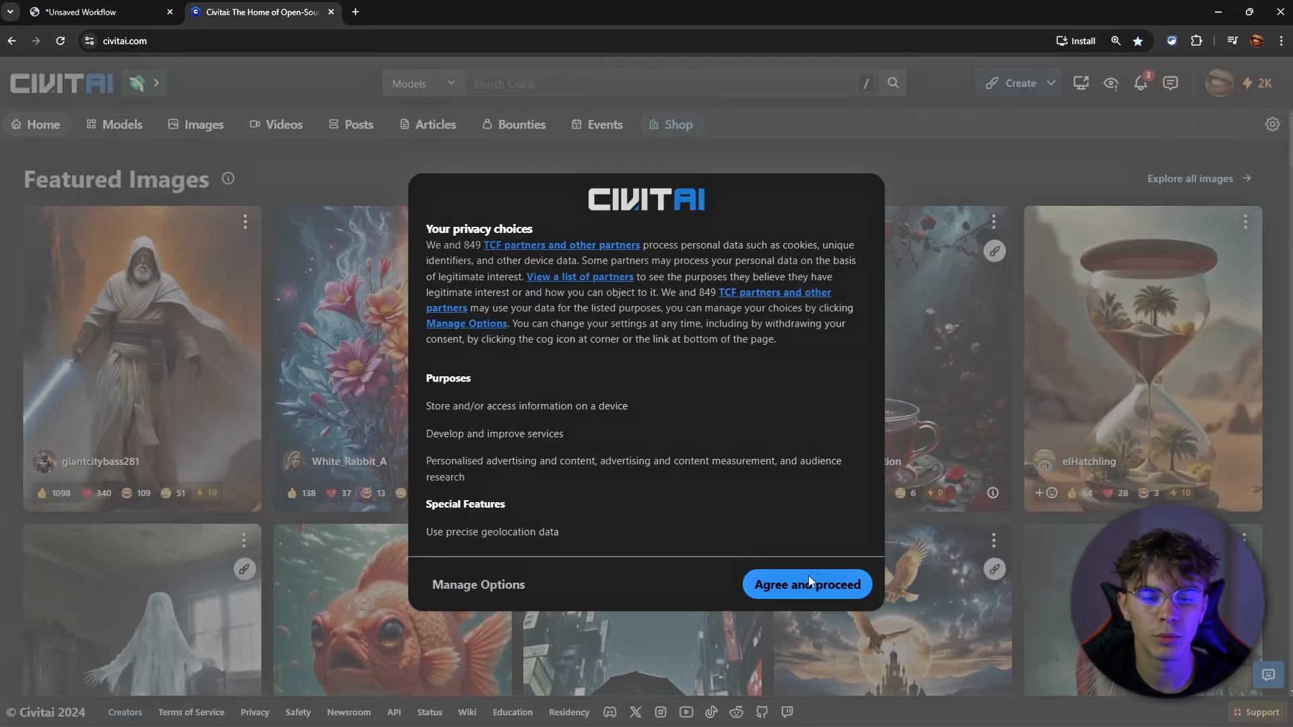
left_click(811, 581)
Search Civitai's models for "dreamshaper" and open the DreamShaper XL model page
left_click(493, 79)
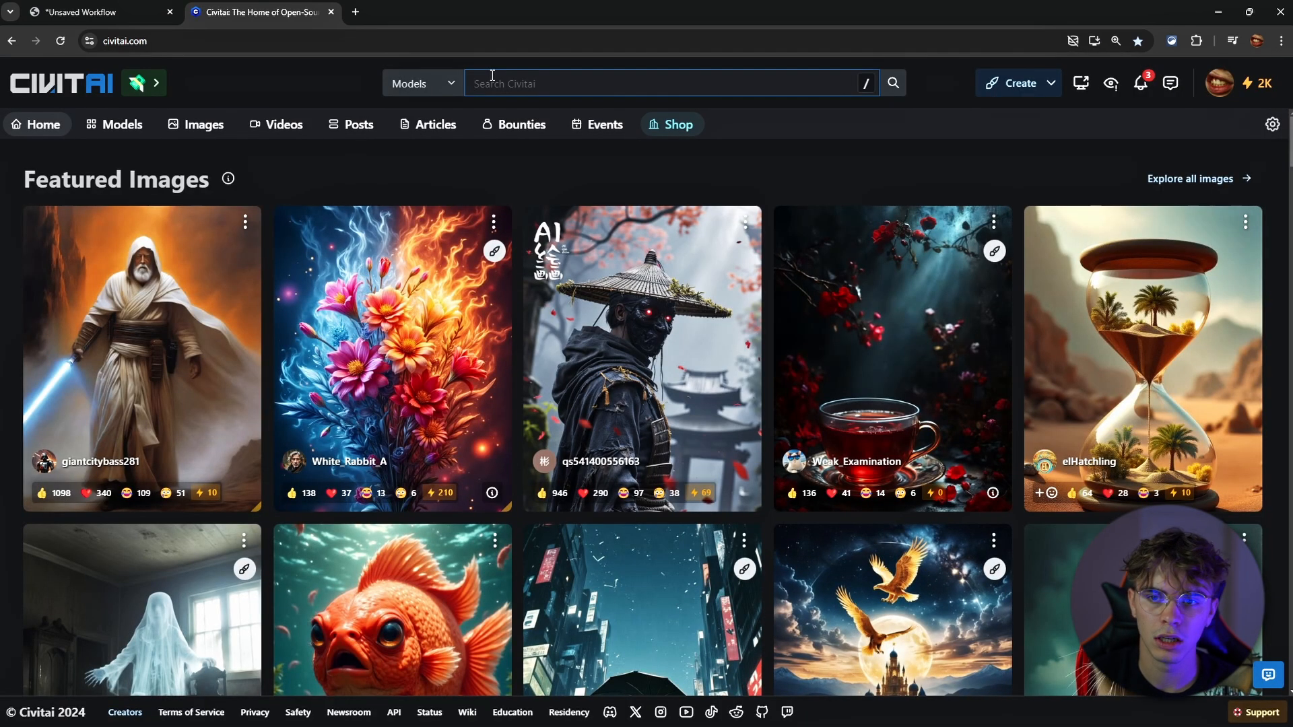
type("dreamshaper")
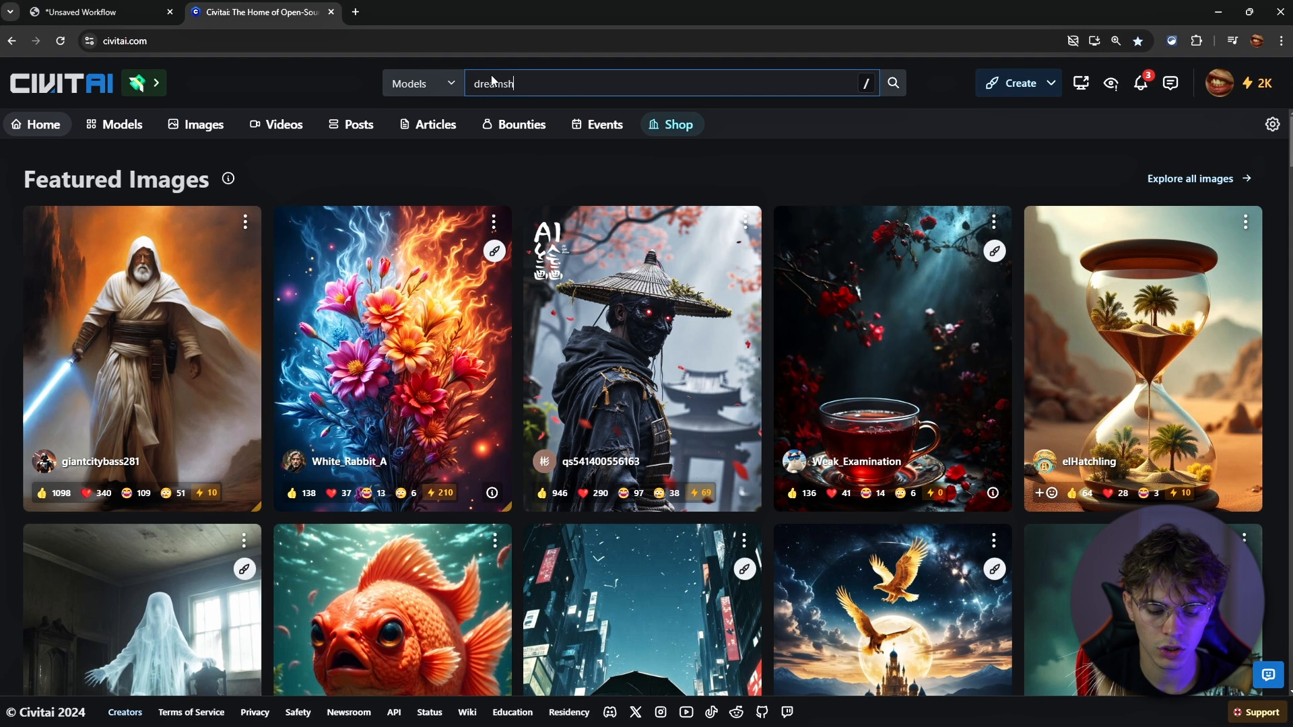
key("Return")
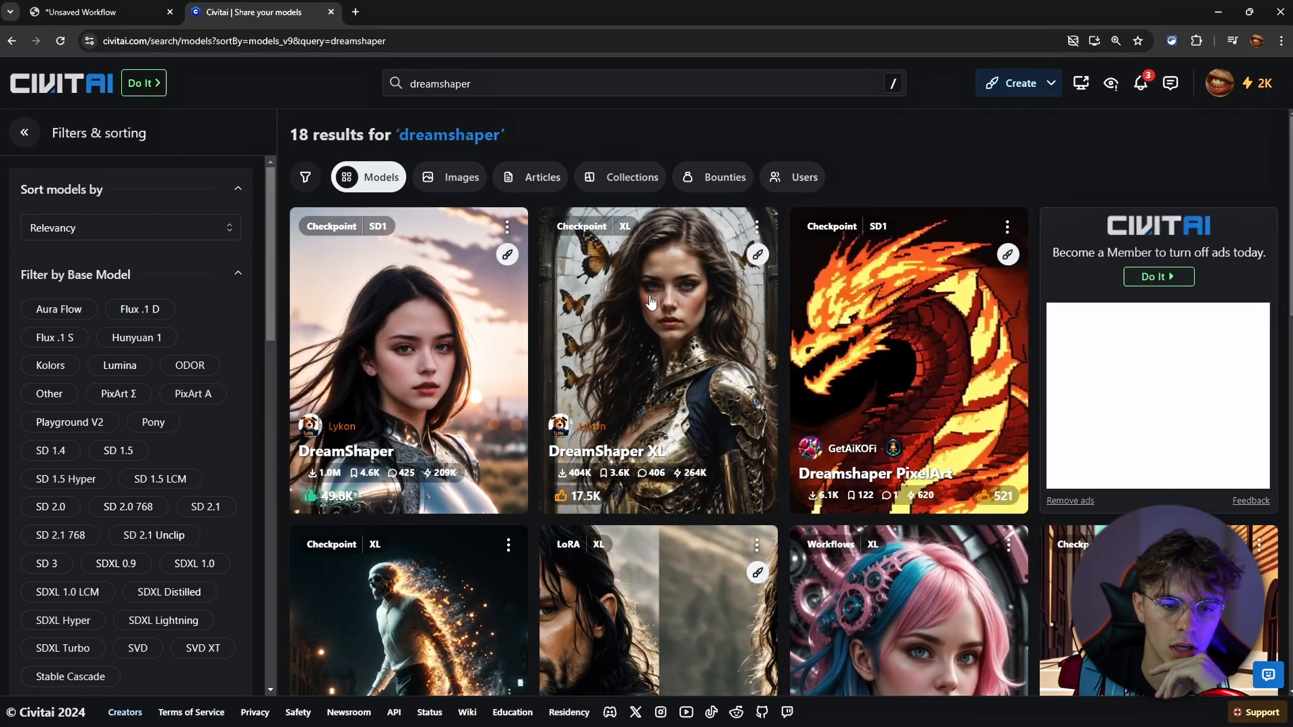
left_click(650, 297)
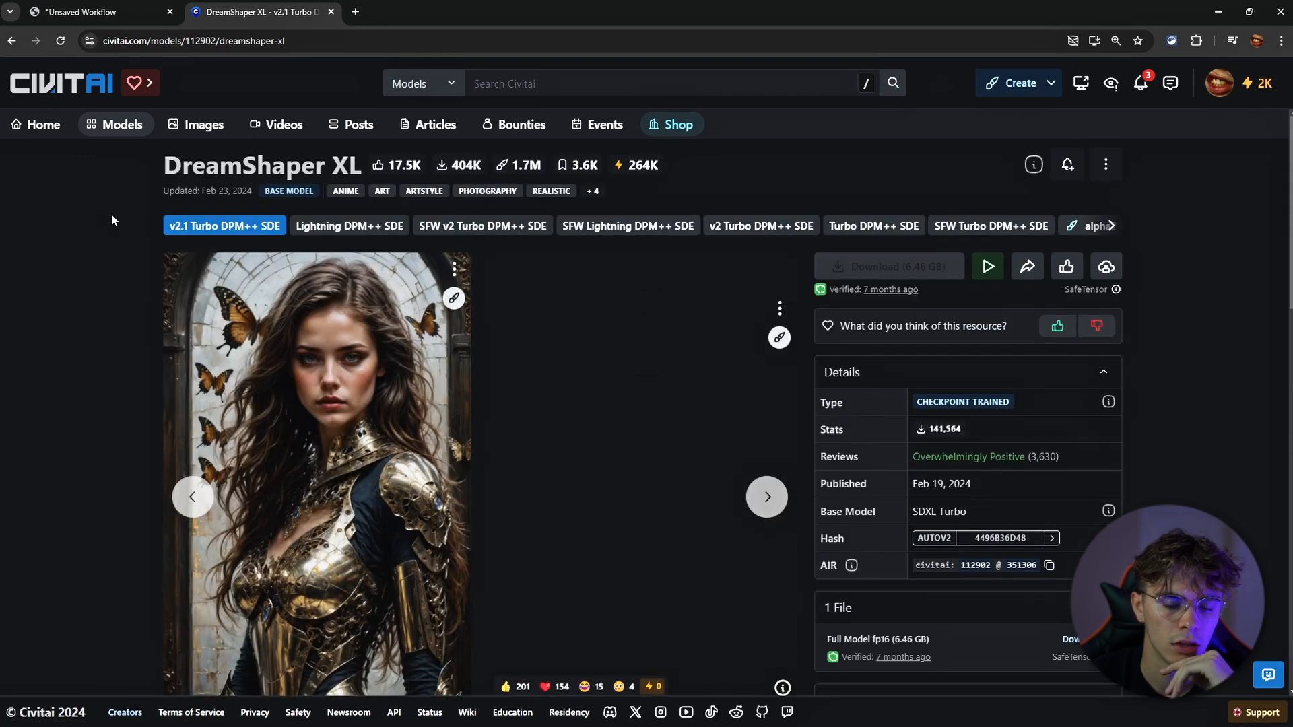
Examine the generation data of DreamShaper XL's first sample image for its guidance, steps and sampler
scroll(54, 221, "down", 2)
scroll(55, 224, "down", 1)
scroll(364, 394, "up", 1)
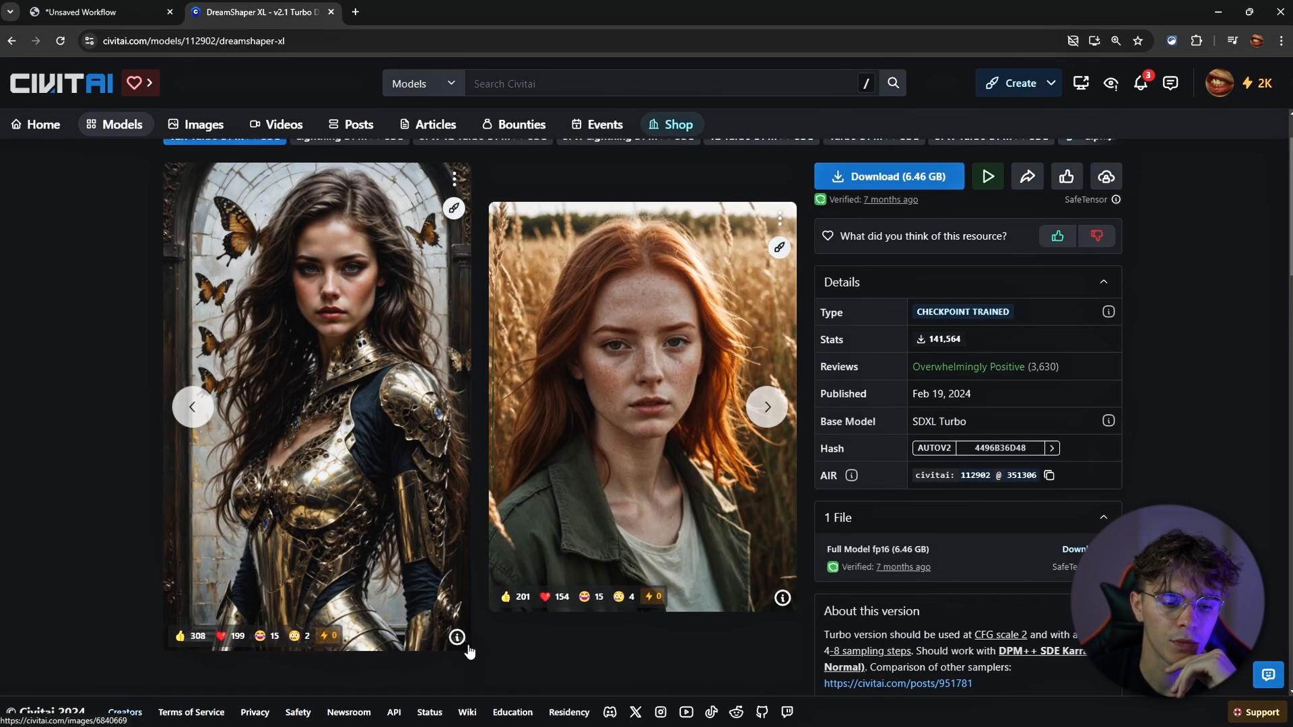
left_click(457, 638)
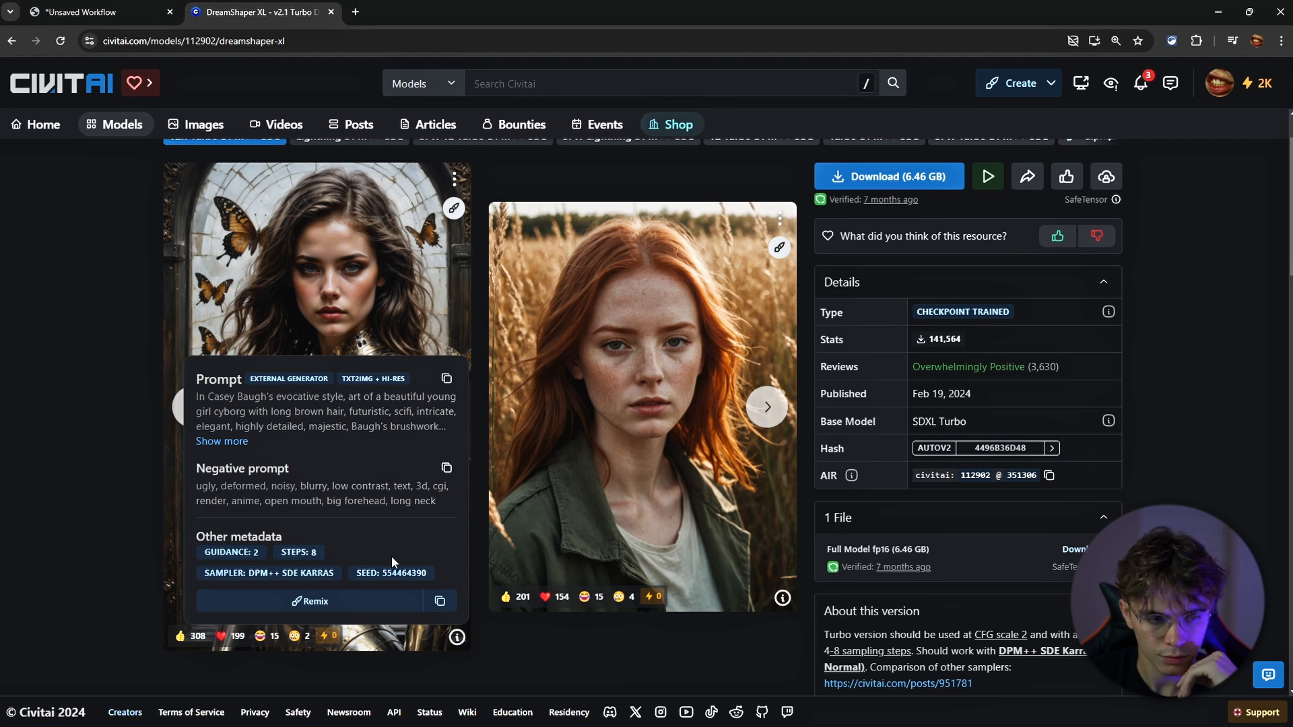
left_click(220, 442)
left_click(220, 442)
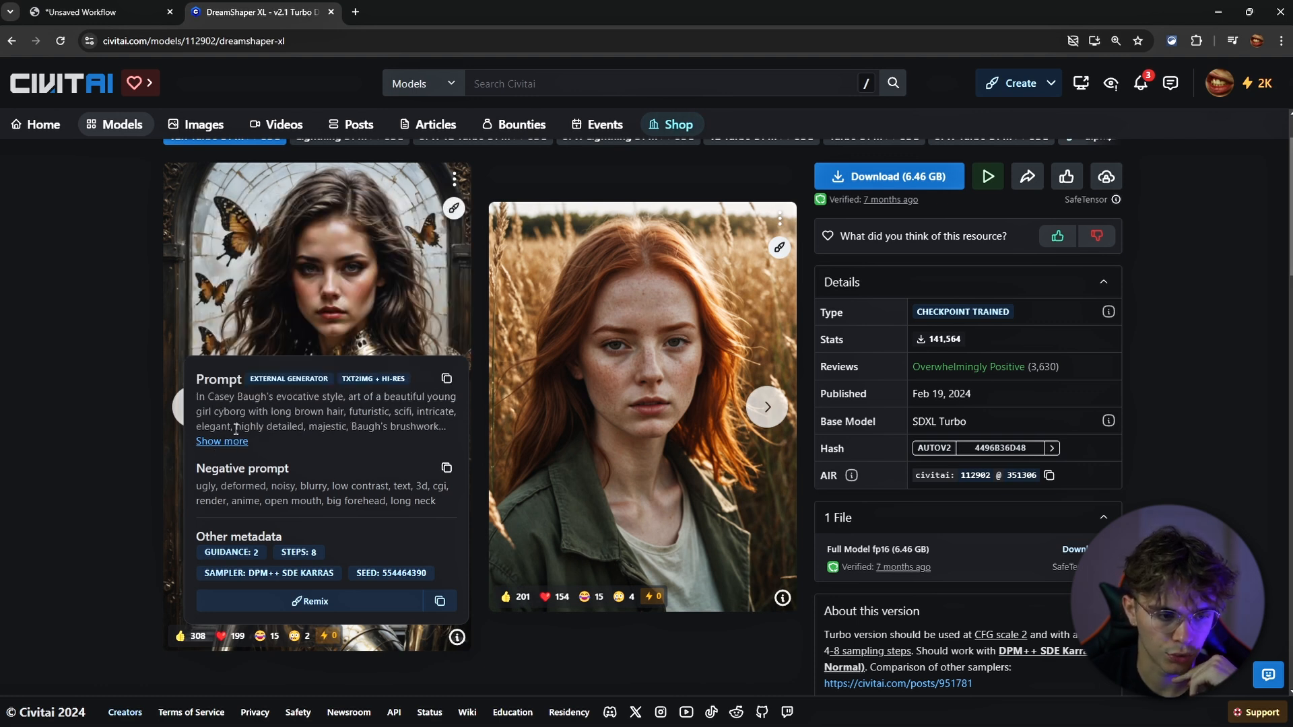
left_click_drag(198, 553, 249, 554)
left_click(346, 546)
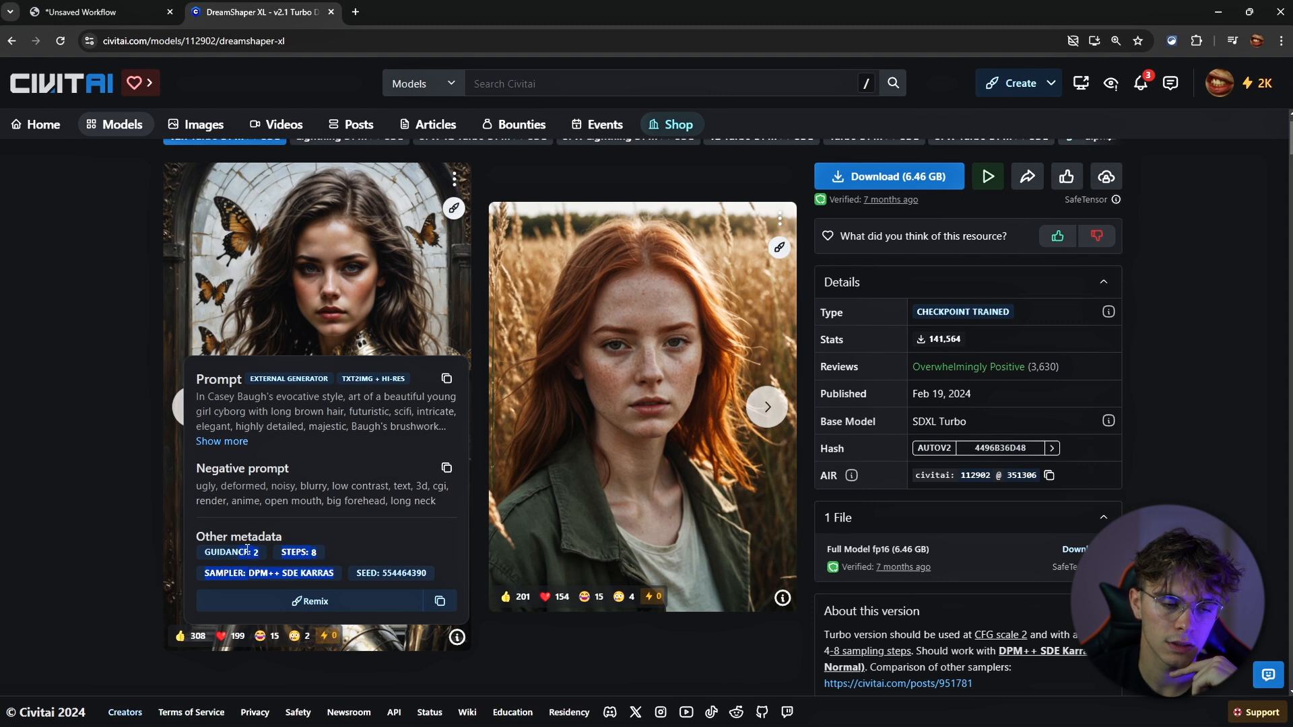
left_click(350, 543)
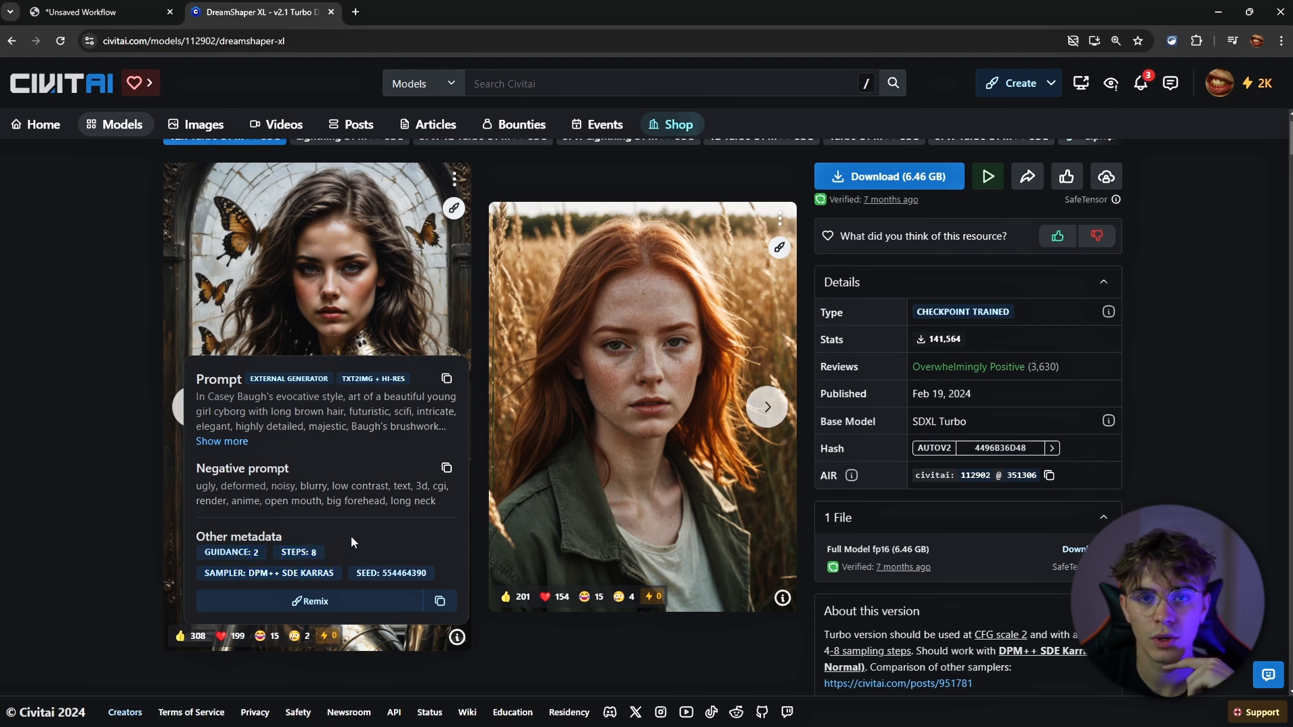
Switch back to the ComfyUI workflow and set the KSampler's sampler_name to dpmpp_sde and its scheduler to karras
left_click(124, 5)
scroll(779, 249, "up", 4)
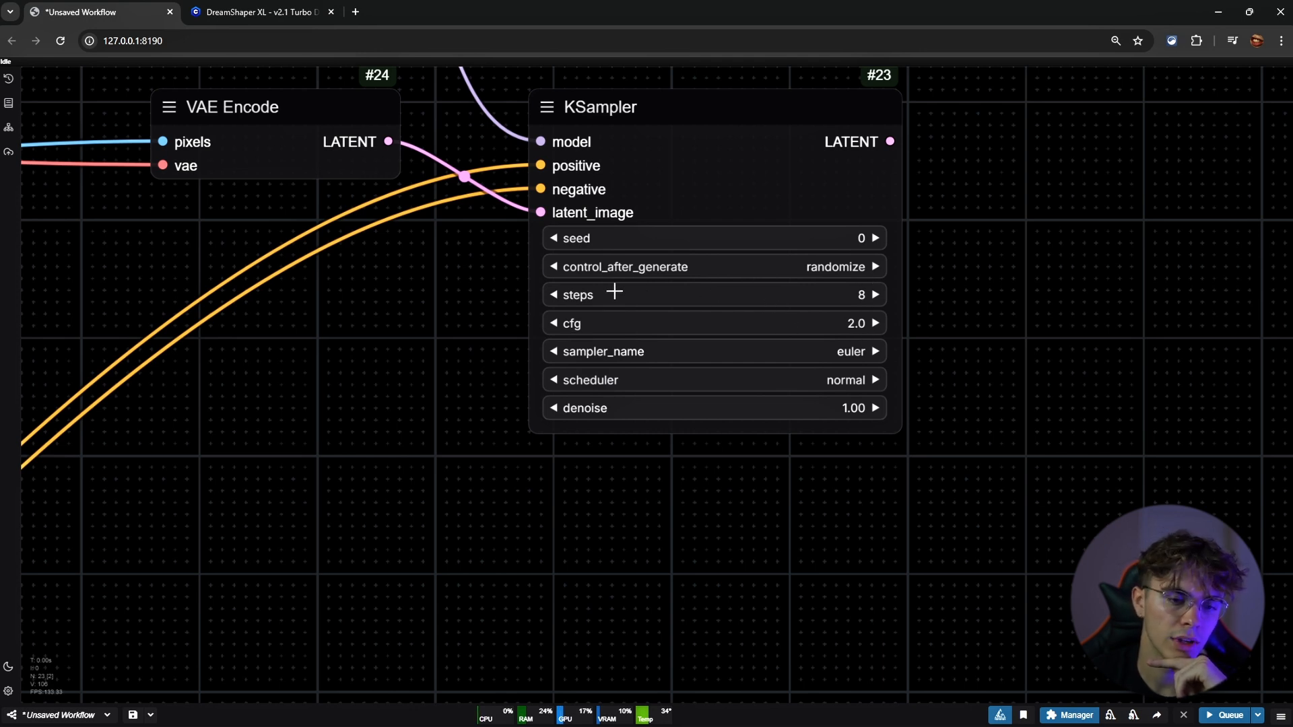
left_click(553, 294)
left_click(553, 294)
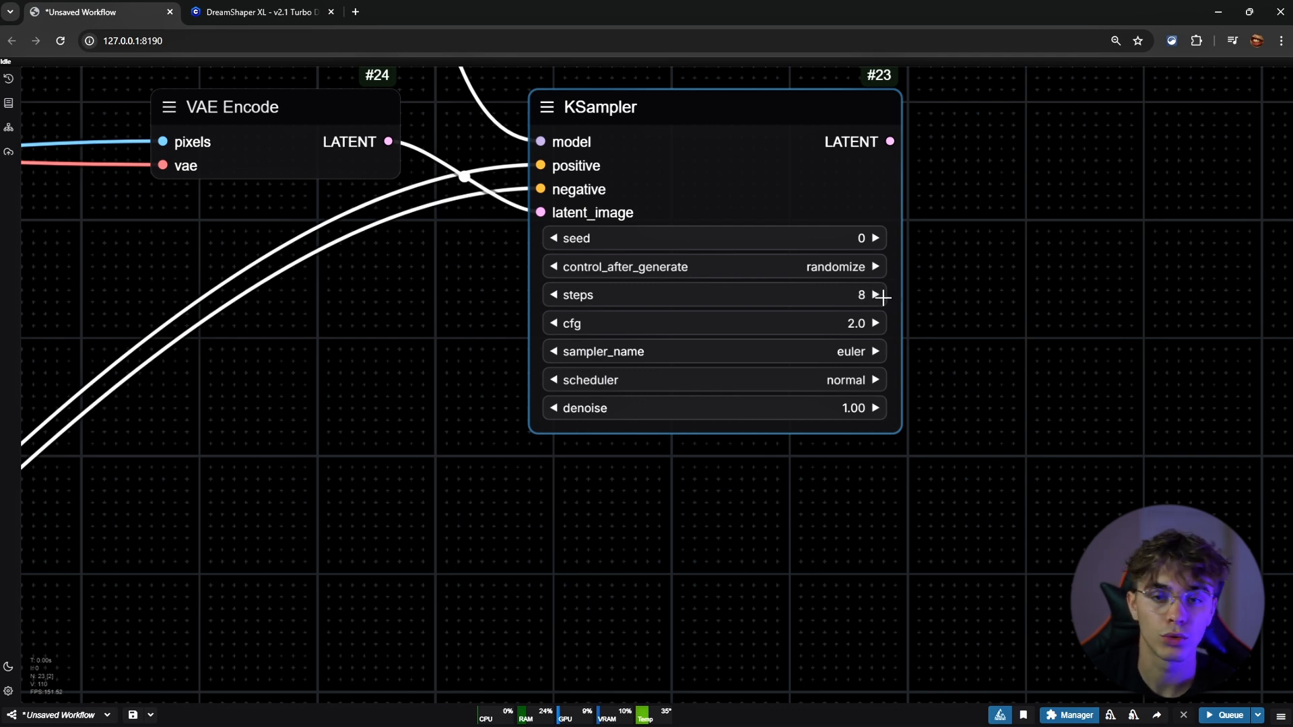
left_click(846, 357)
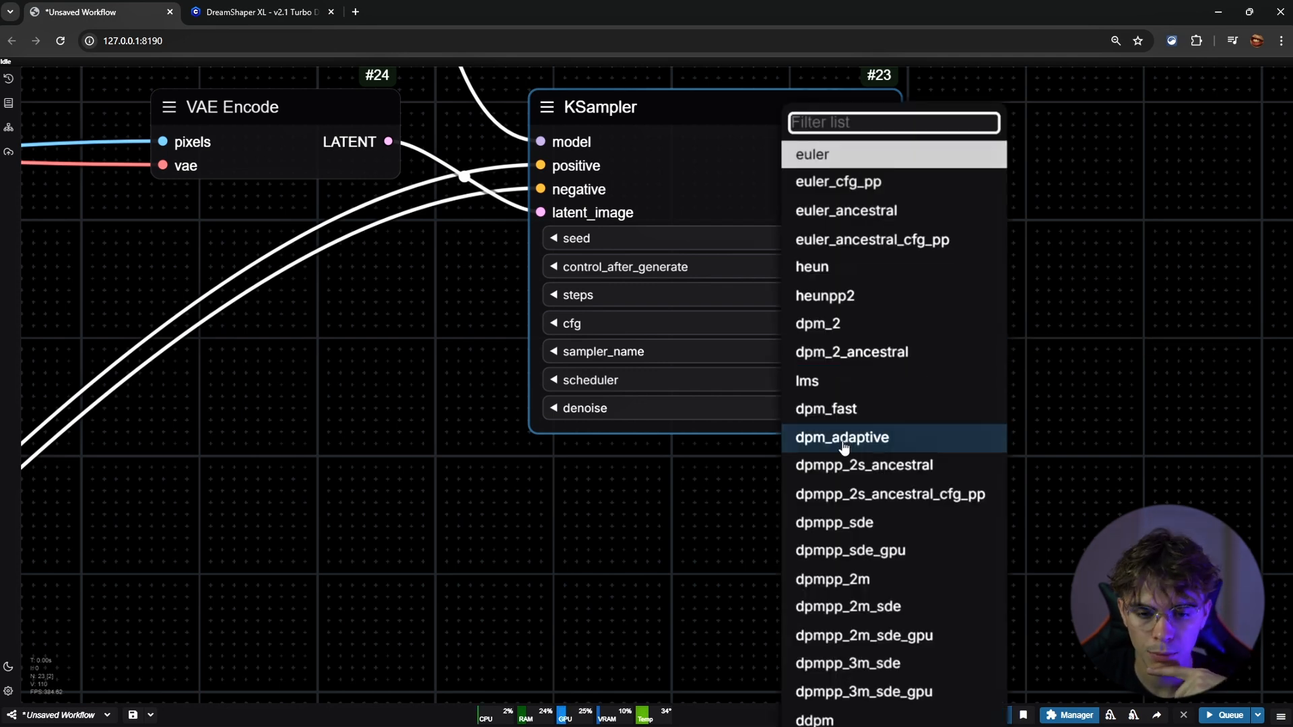
left_click(899, 531)
left_click(804, 381)
left_click(811, 400)
left_click(740, 519)
Set the KSampler's control_after_generate option to fixed
scroll(739, 519, "down", 3)
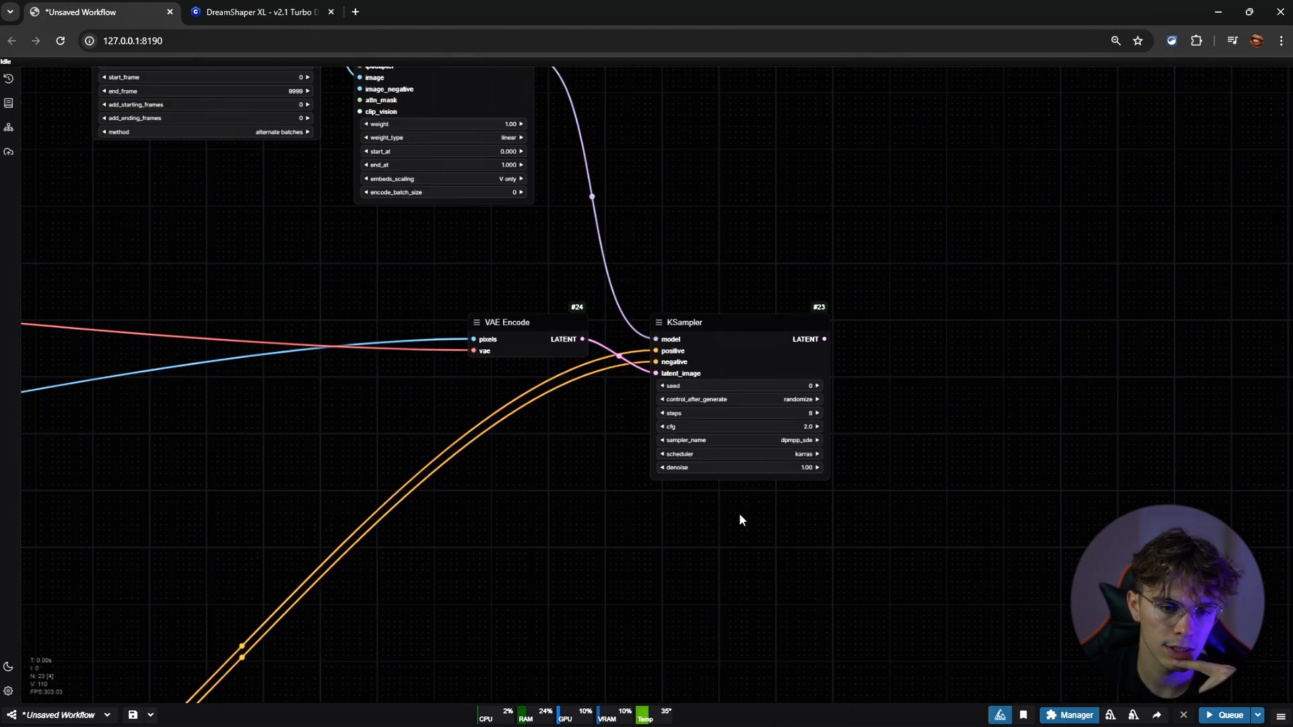
scroll(741, 519, "up", 2)
left_click(619, 367)
left_click(619, 367)
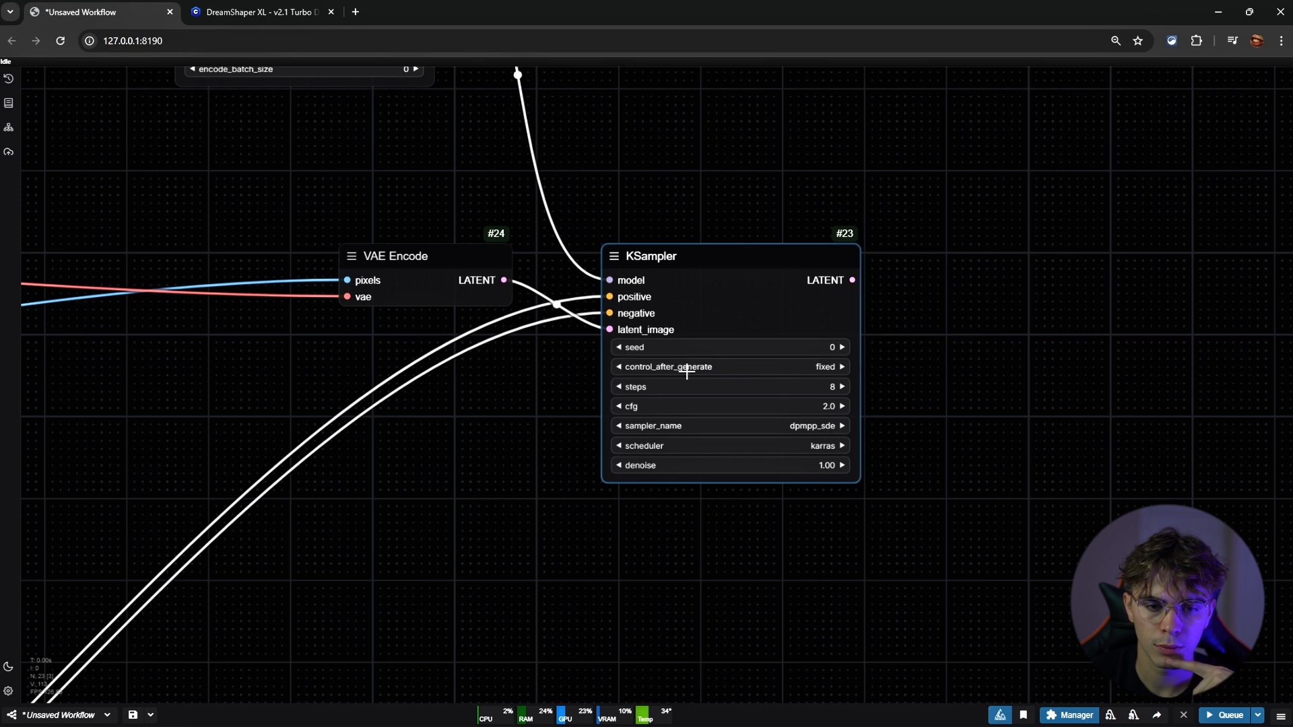
left_click_drag(988, 380, 991, 381)
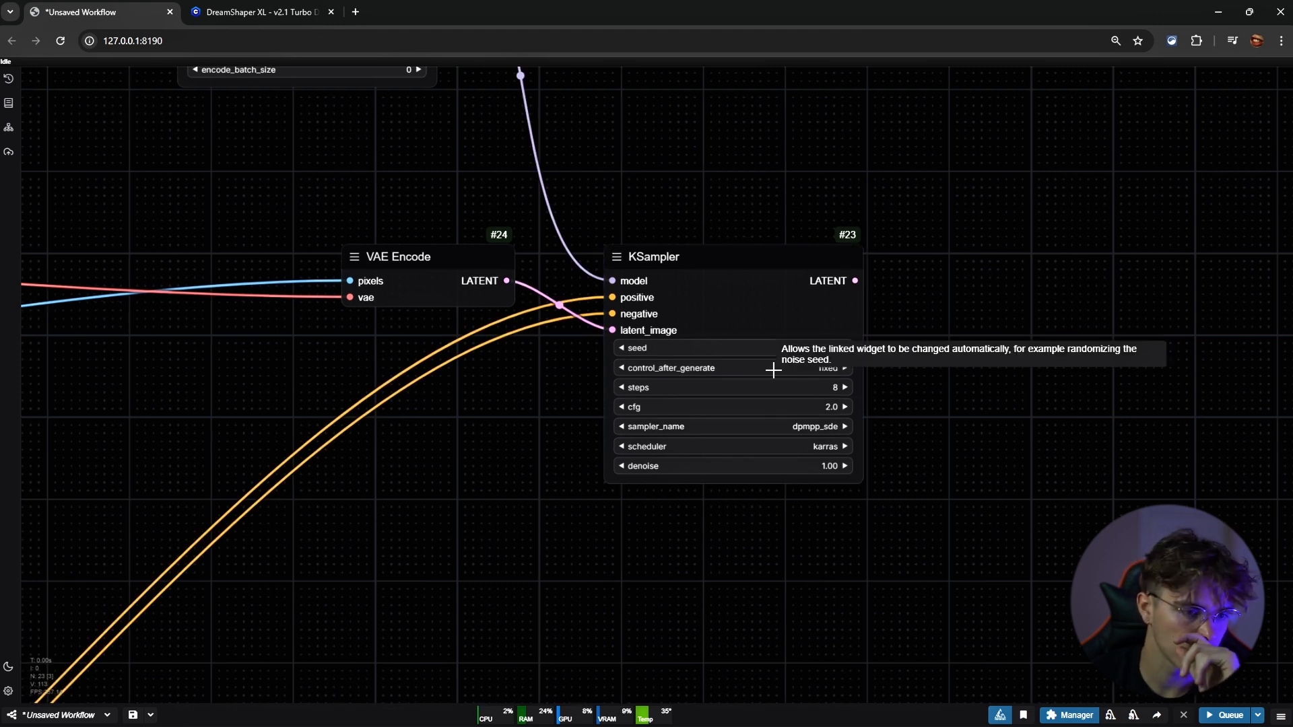
Add a VAE Decode node fed by the KSampler's LATENT output
scroll(773, 370, "down", 7)
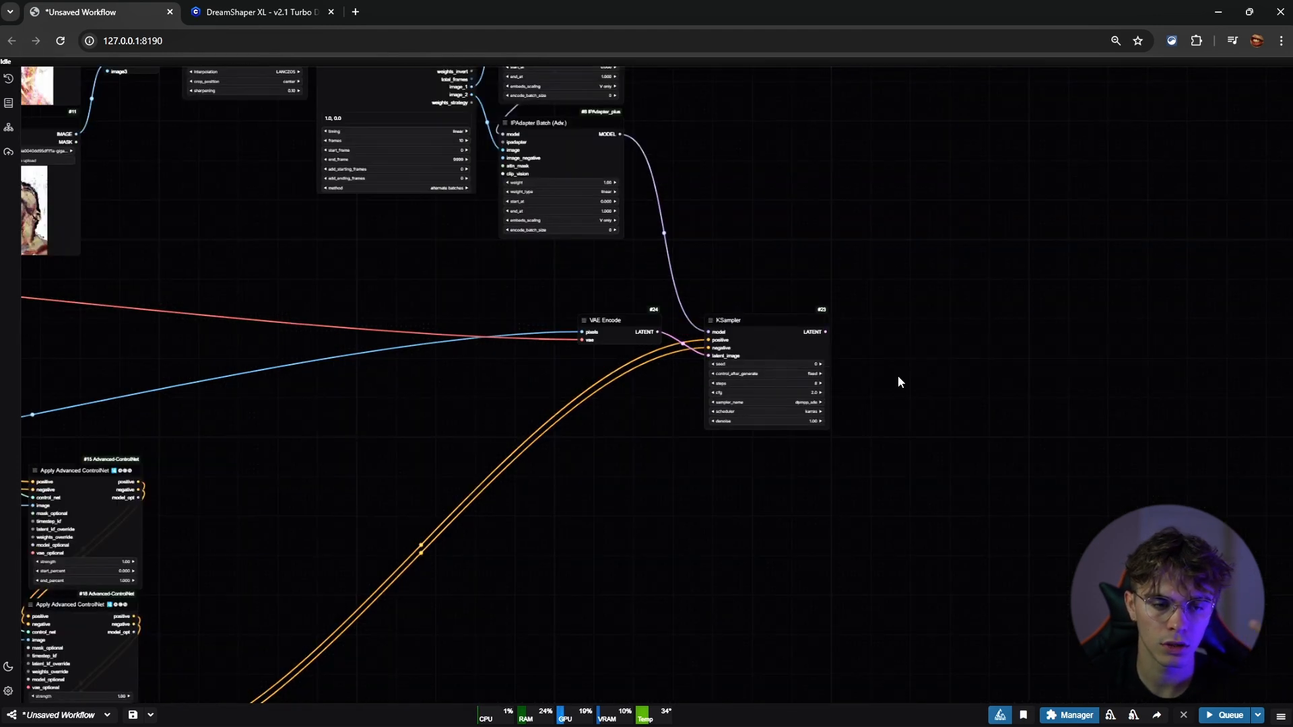
left_click_drag(925, 408, 702, 322)
left_click_drag(652, 265, 735, 268)
left_click(805, 348)
Insert a reroute in the VAE link before VAE Encode and connect it to the VAE Decode node's vae input
scroll(739, 271, "down", 2)
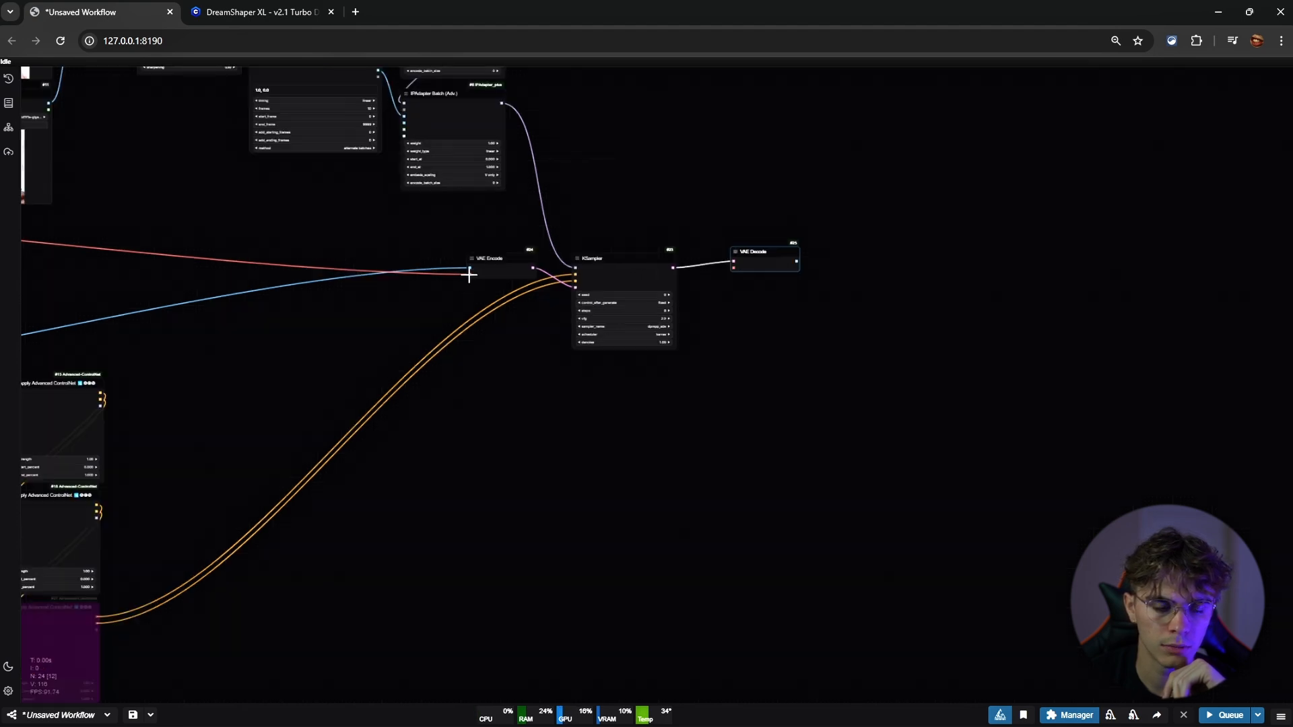
left_click_drag(470, 275, 474, 243)
left_click(463, 365)
scroll(461, 318, "up", 3)
left_click_drag(439, 314, 929, 231)
Add a Video Combine node and feed its images input from the VAE Decode node's IMAGE output
left_click_drag(1005, 305, 787, 300)
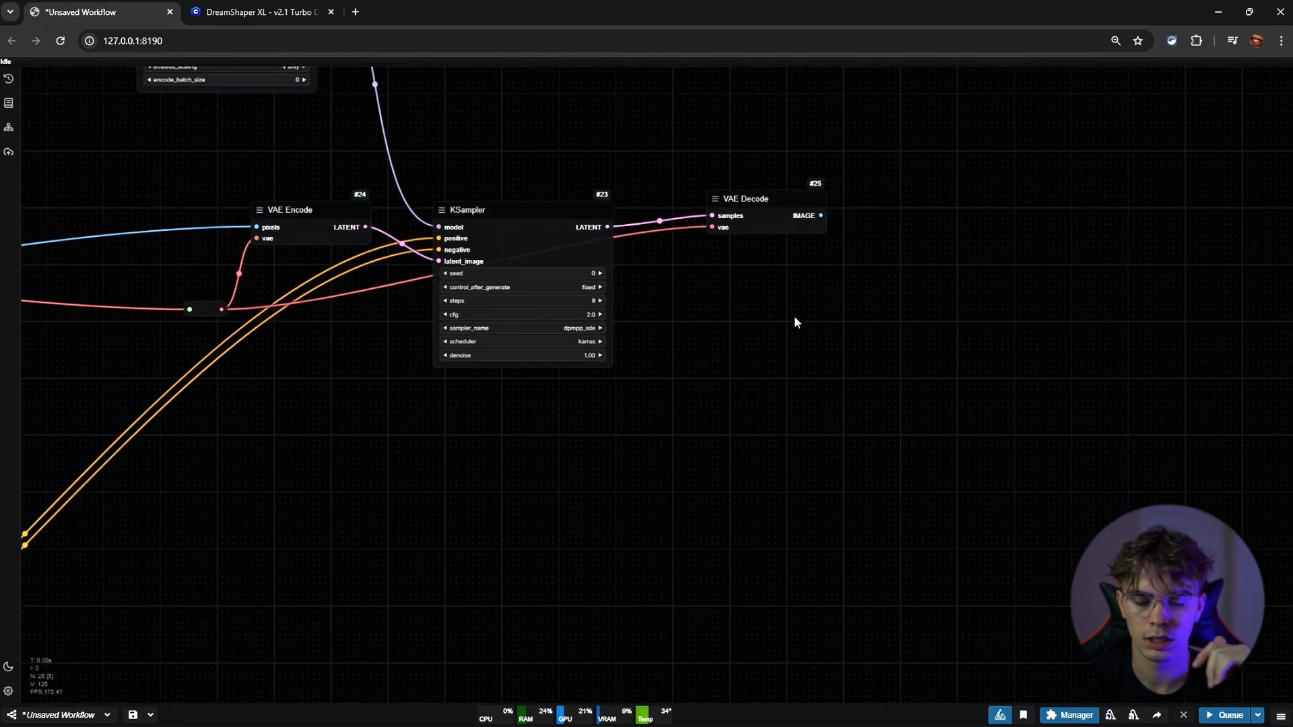
double_click(794, 322)
type("vid")
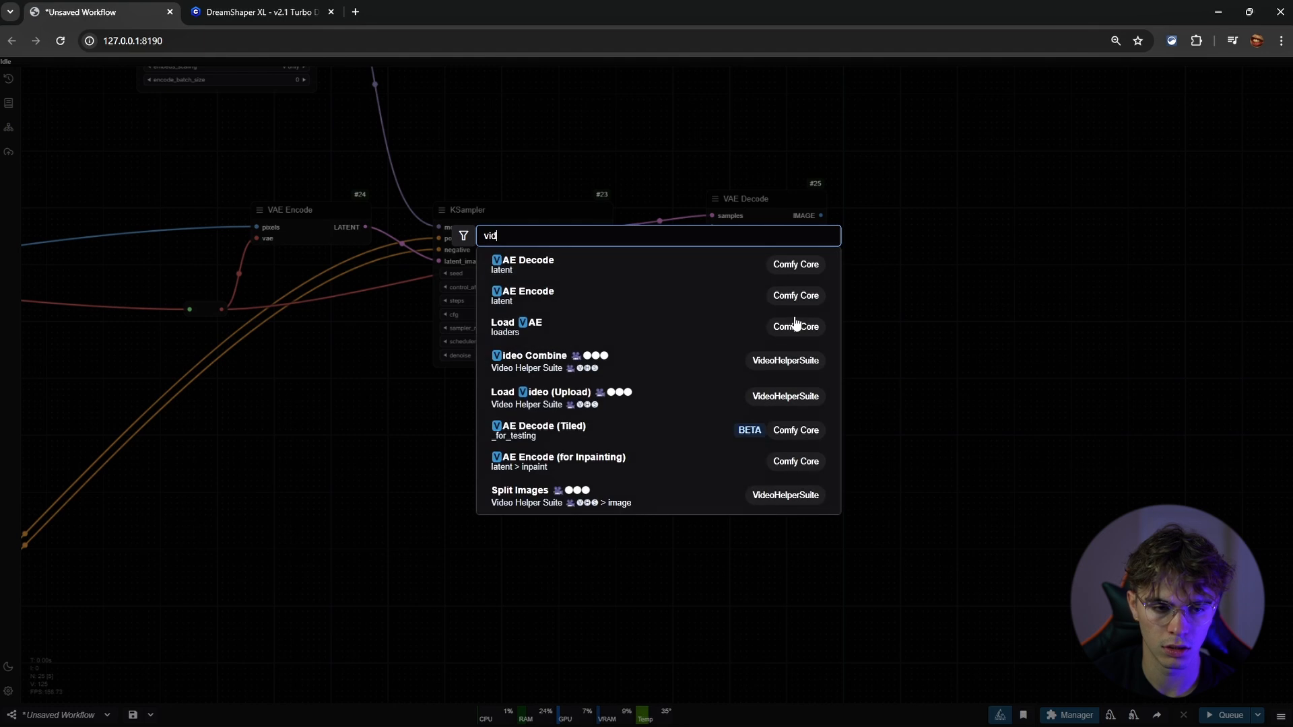
type("eo combine")
key("Return")
left_click_drag(821, 219, 816, 332)
left_click_drag(819, 215, 999, 355)
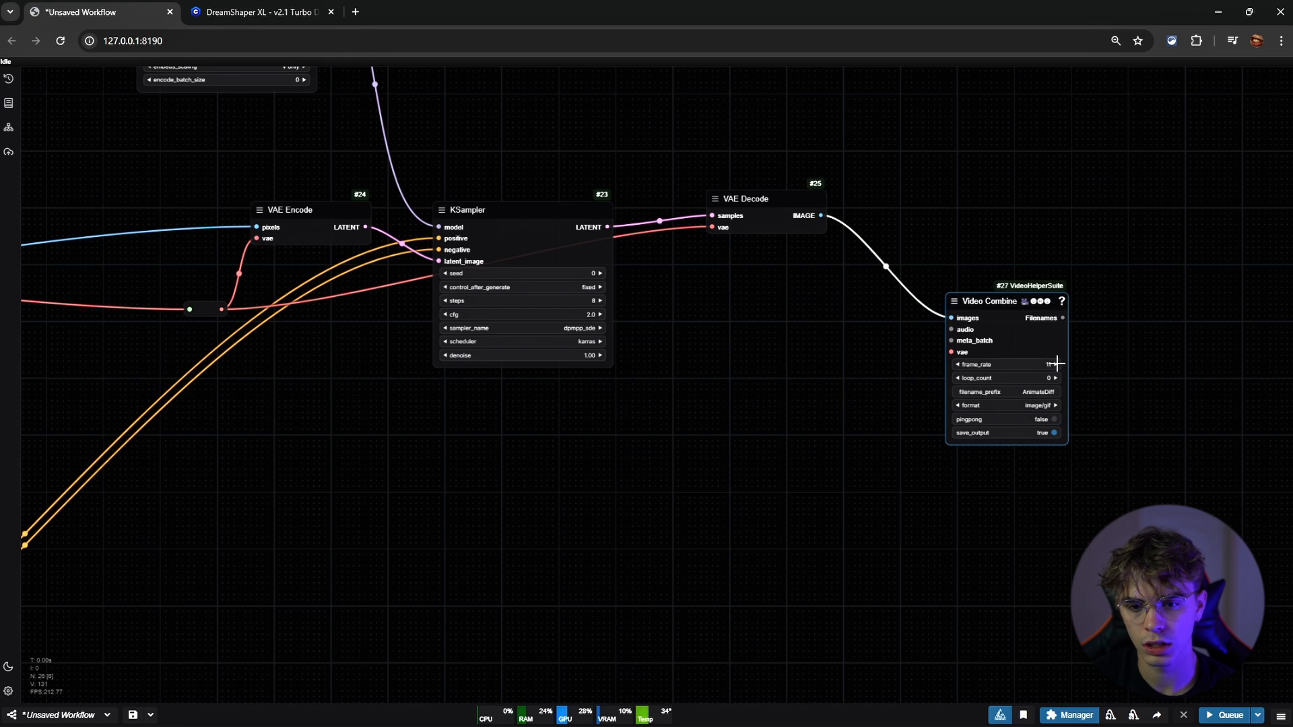
Set the Video Combine node's format to video/h264-mp4
left_click(1052, 404)
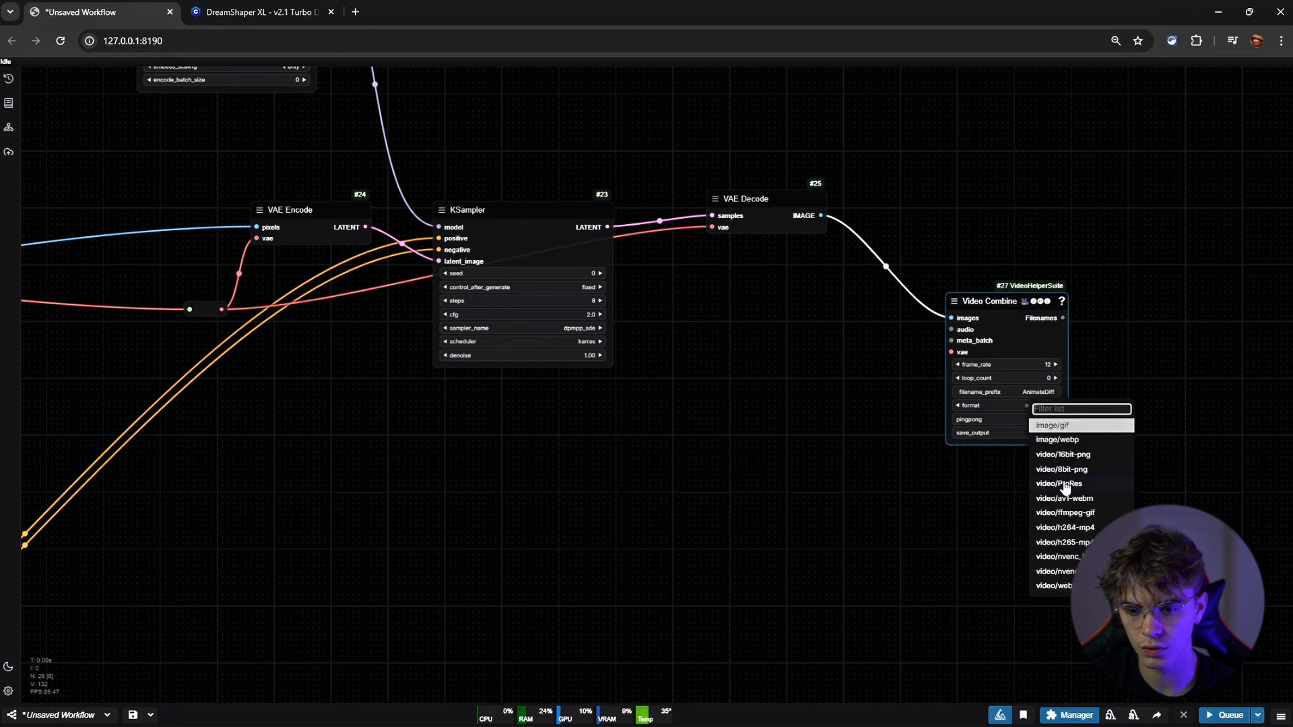
left_click(1068, 530)
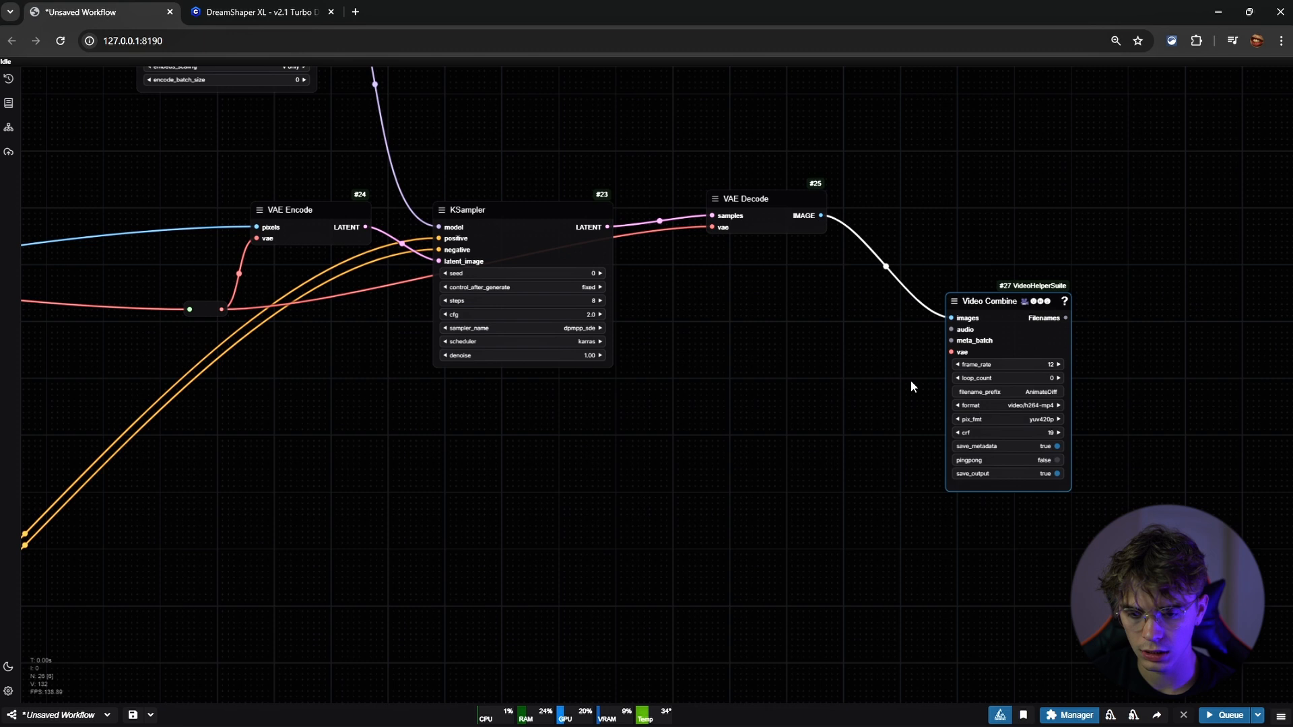
left_click(910, 381)
Examine the ControlNet models, preprocessors and Apply Advanced ControlNet settings
scroll(910, 380, "down", 11)
left_click_drag(735, 474, 1009, 470)
scroll(1008, 474, "up", 8)
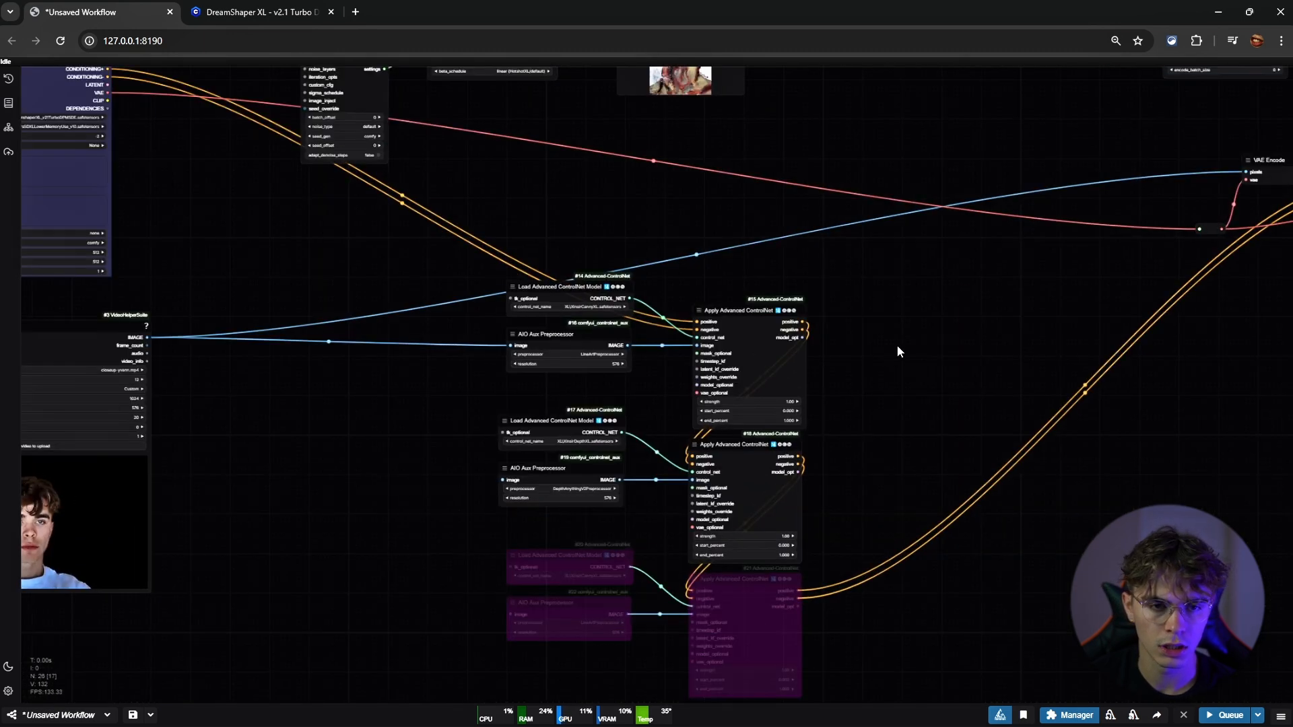
scroll(979, 481, "down", 3)
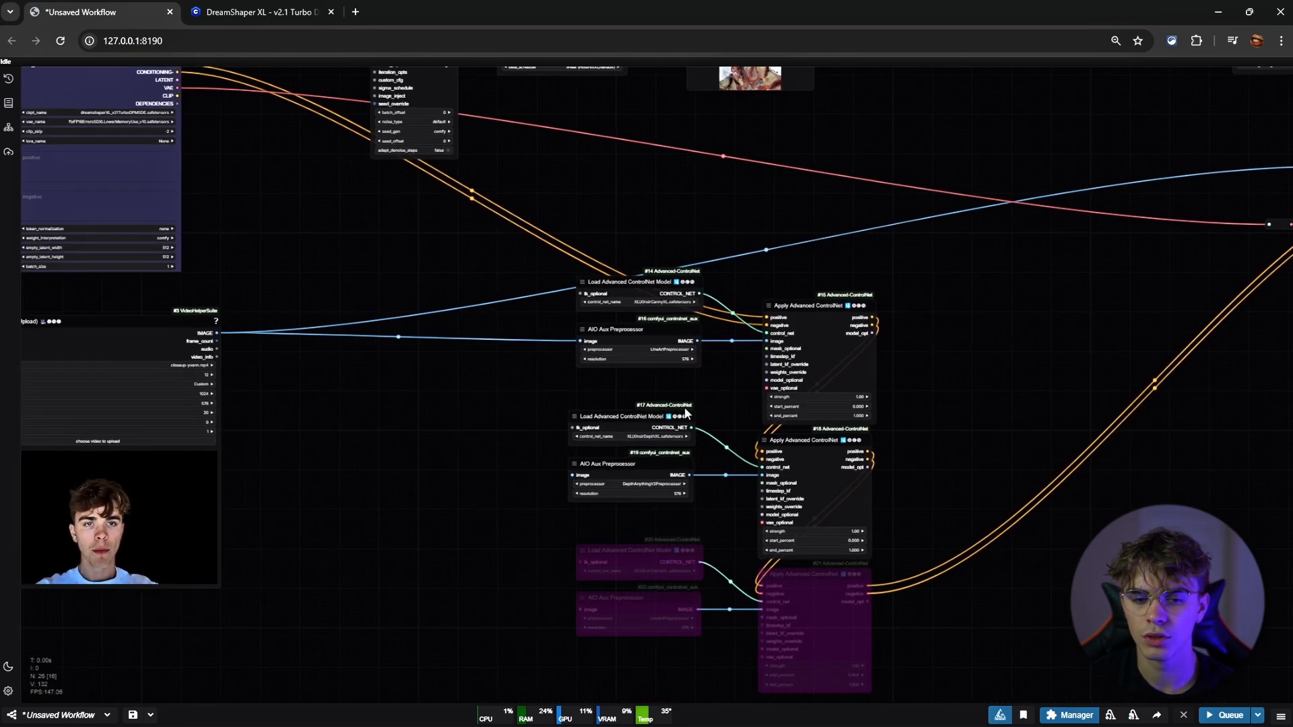
scroll(746, 418, "up", 8)
scroll(771, 413, "up", 2)
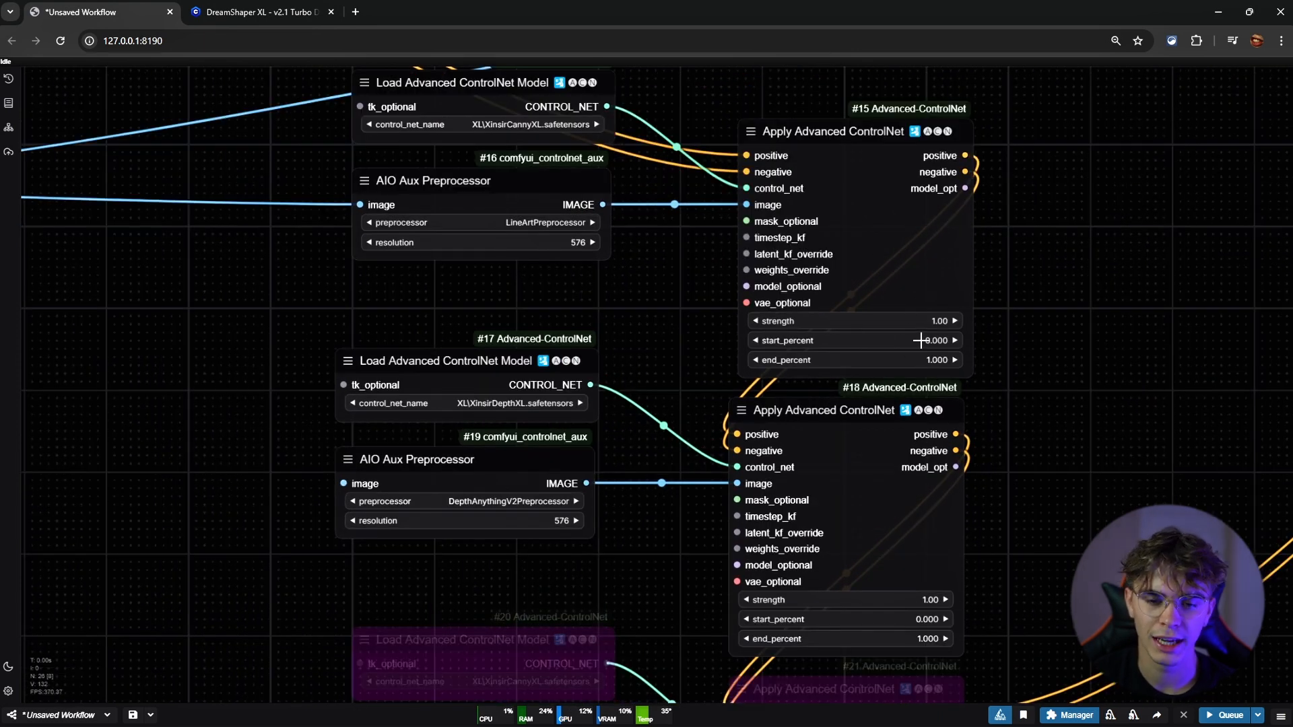
scroll(1007, 424, "down", 10)
left_click_drag(1010, 425, 904, 569)
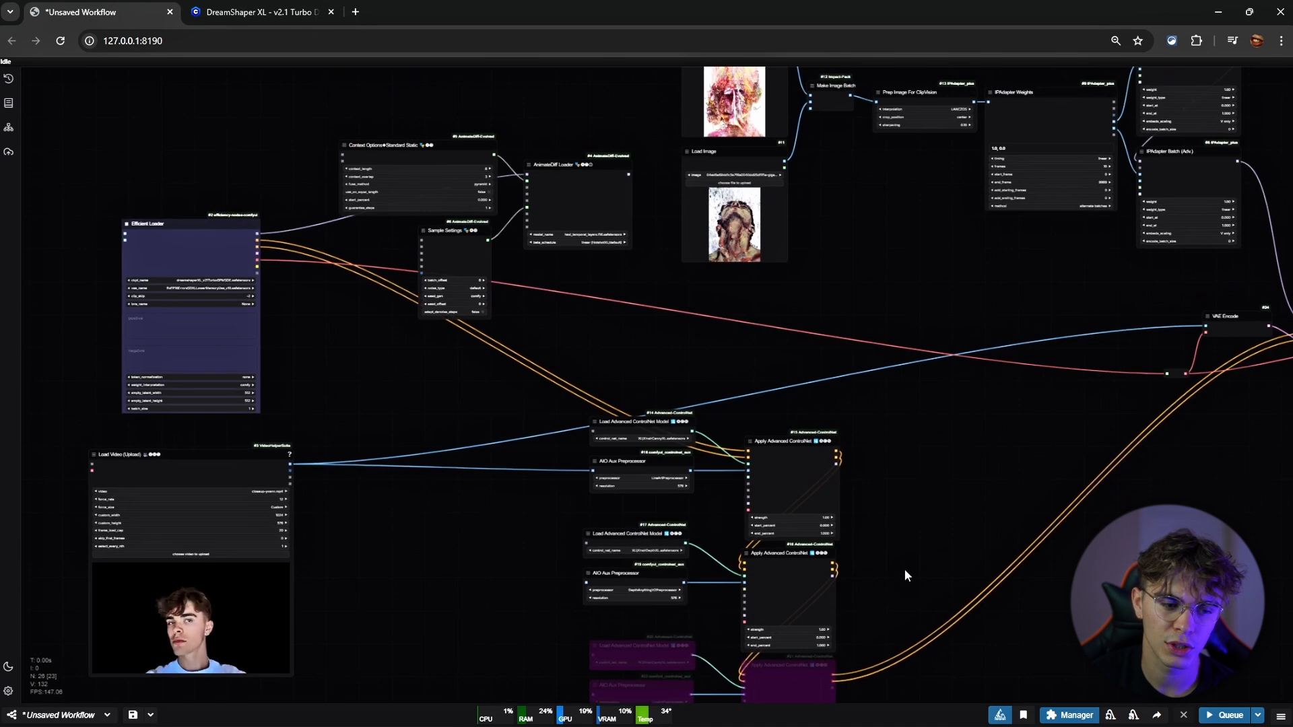
Trace the path from the reference images through the IPAdapter nodes to the KSampler
left_click_drag(862, 262, 738, 398)
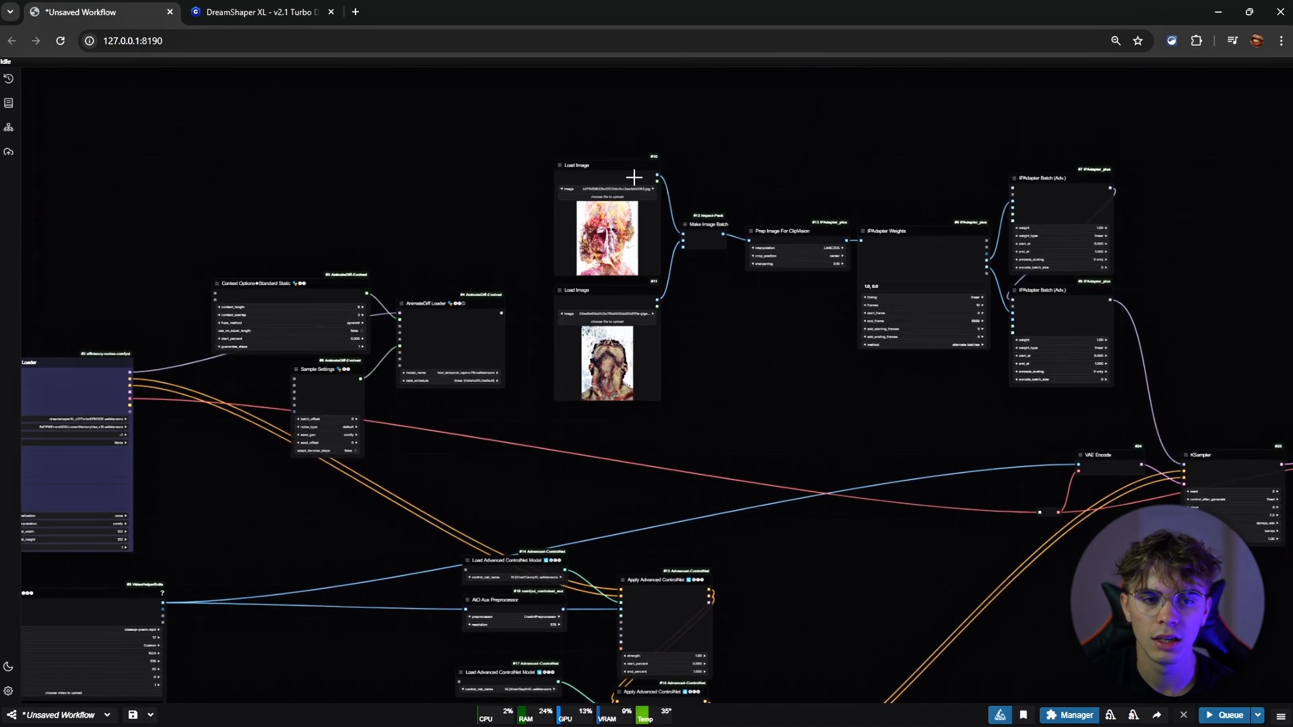
left_click(998, 415)
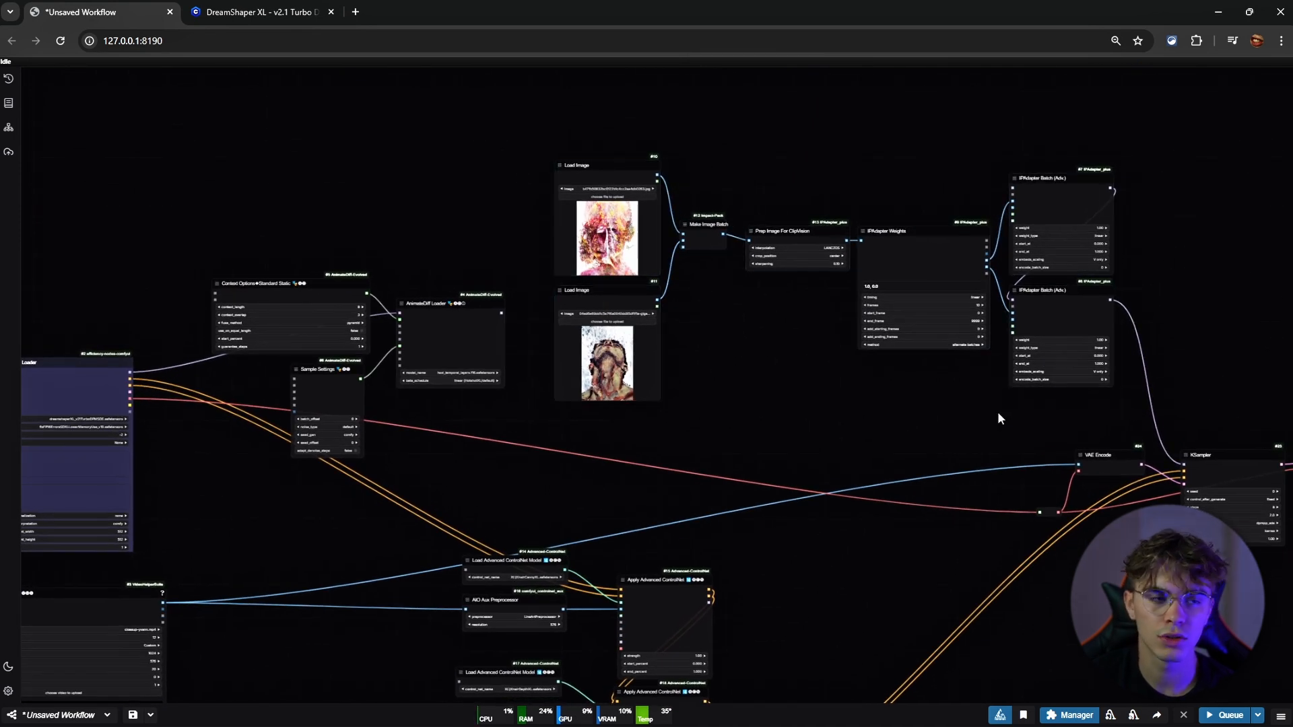
left_click_drag(833, 592, 559, 435)
left_click(841, 299)
left_click(970, 309)
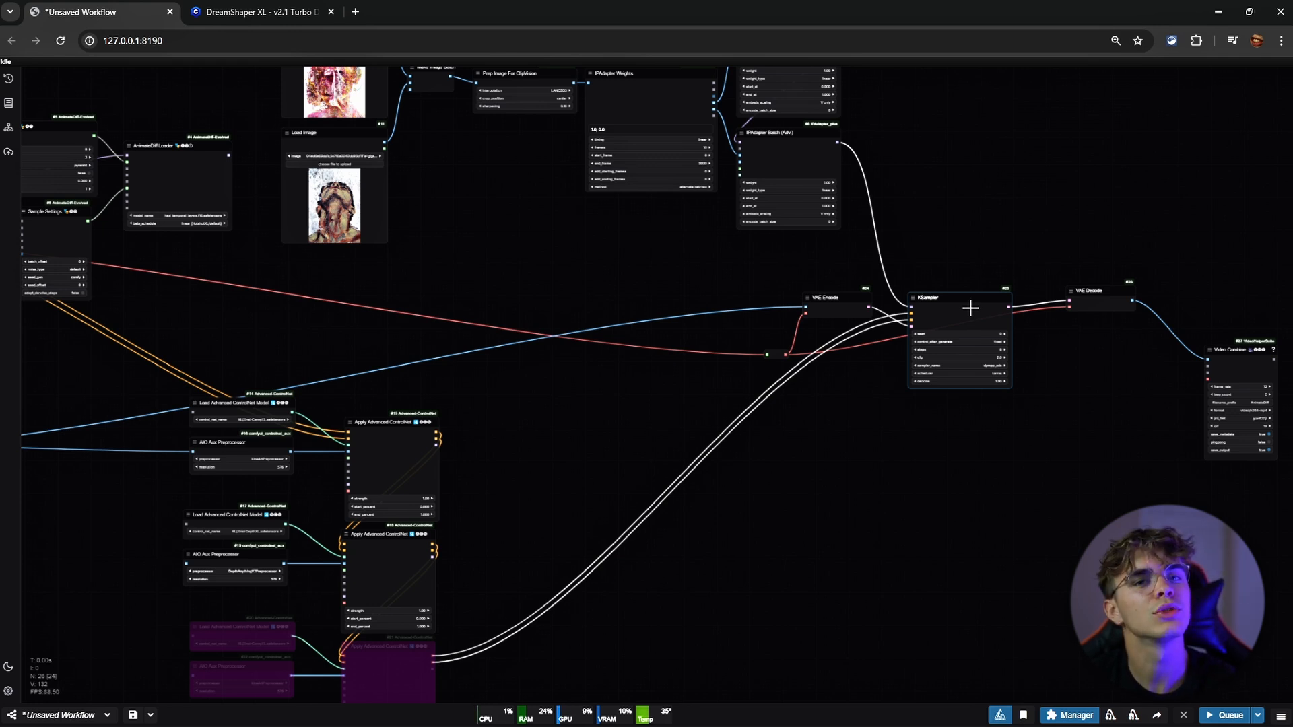
left_click(713, 290)
scroll(629, 288, "down", 5)
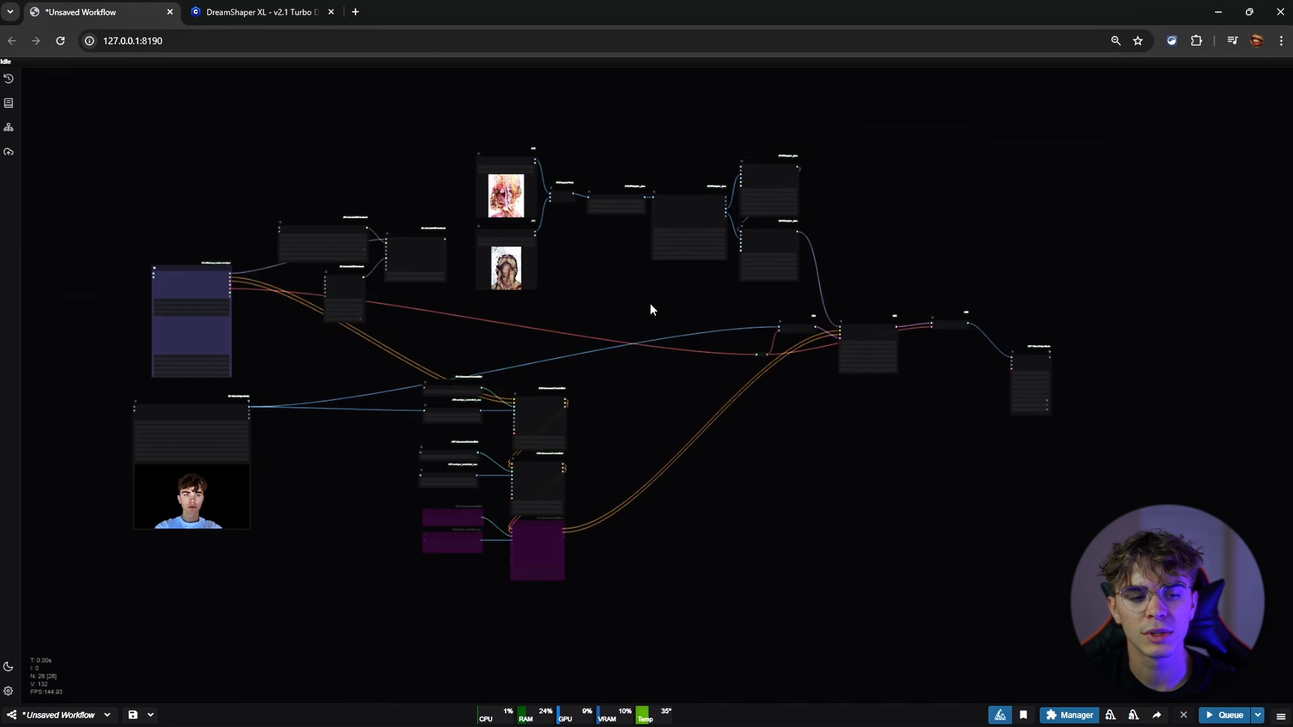
Review the overall workflow layout, including the IPAdapter, AnimateDiff and ControlNet groups
left_click_drag(501, 142, 826, 276)
left_click_drag(312, 168, 450, 302)
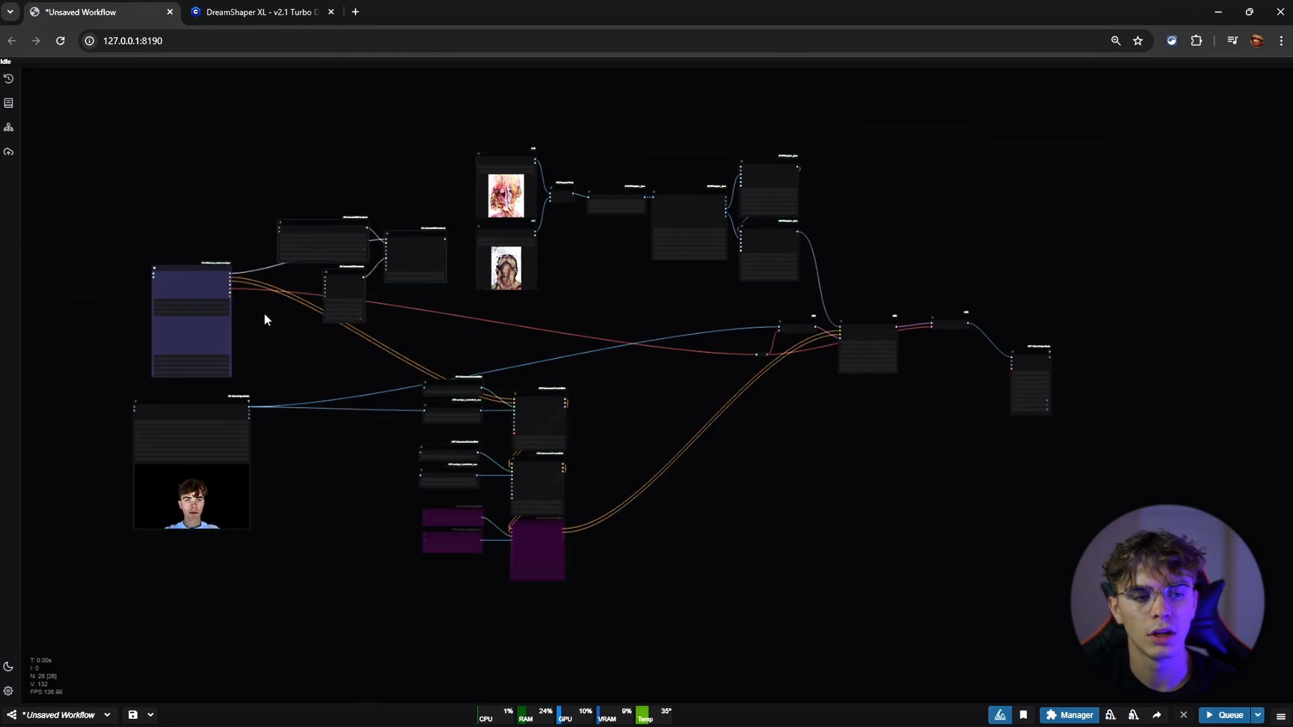
scroll(264, 314, "up", 5)
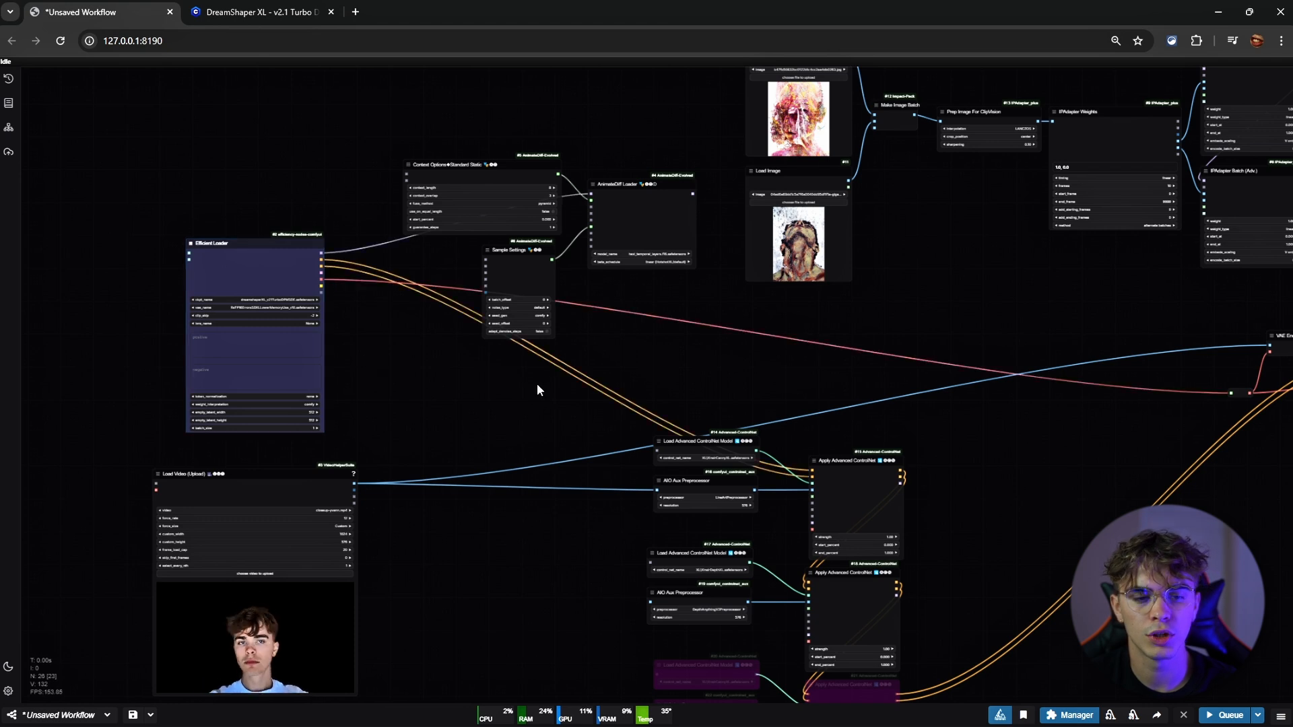
scroll(559, 384, "down", 5)
left_click_drag(708, 372, 563, 344)
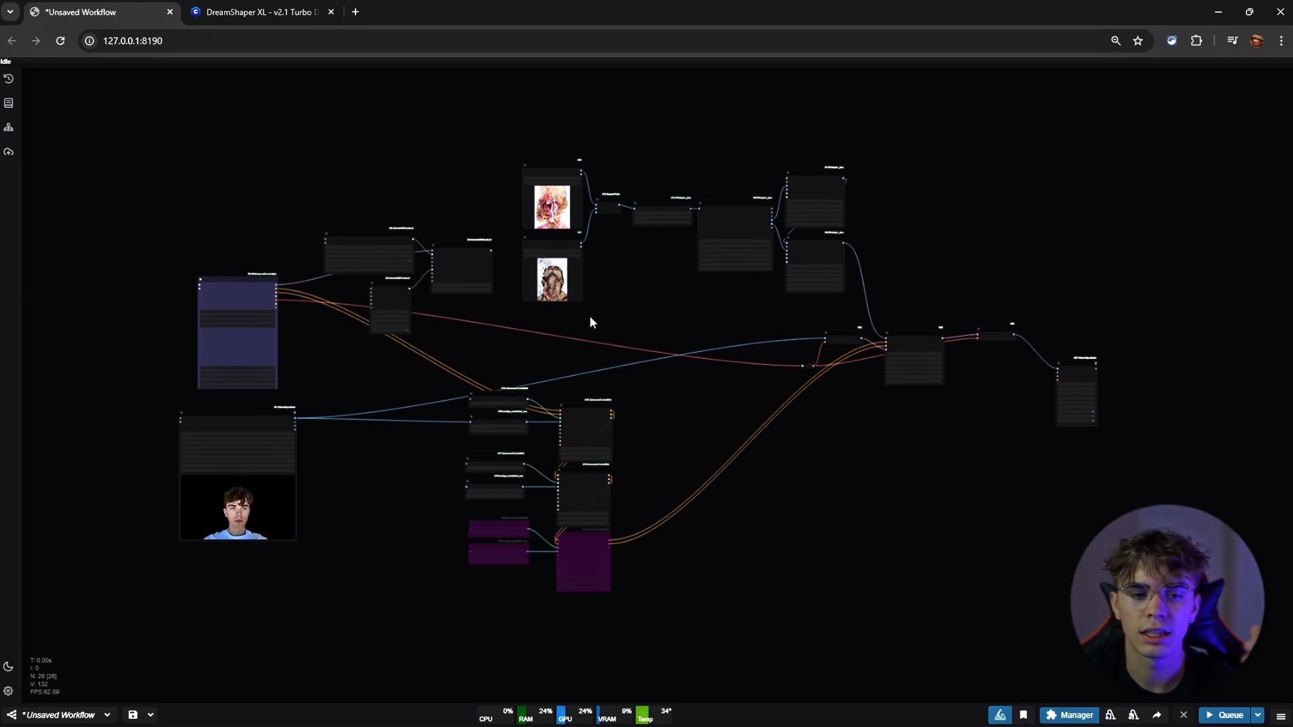
scroll(616, 239, "up", 5)
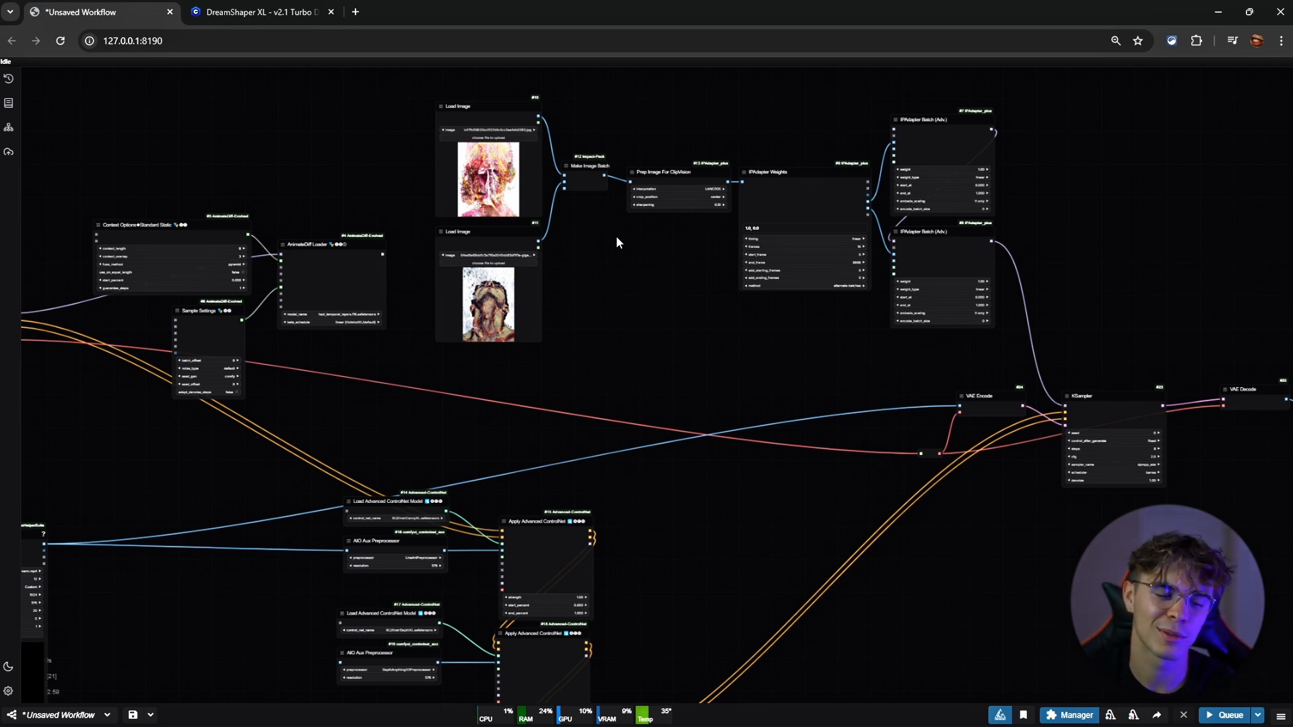
scroll(641, 382, "down", 5)
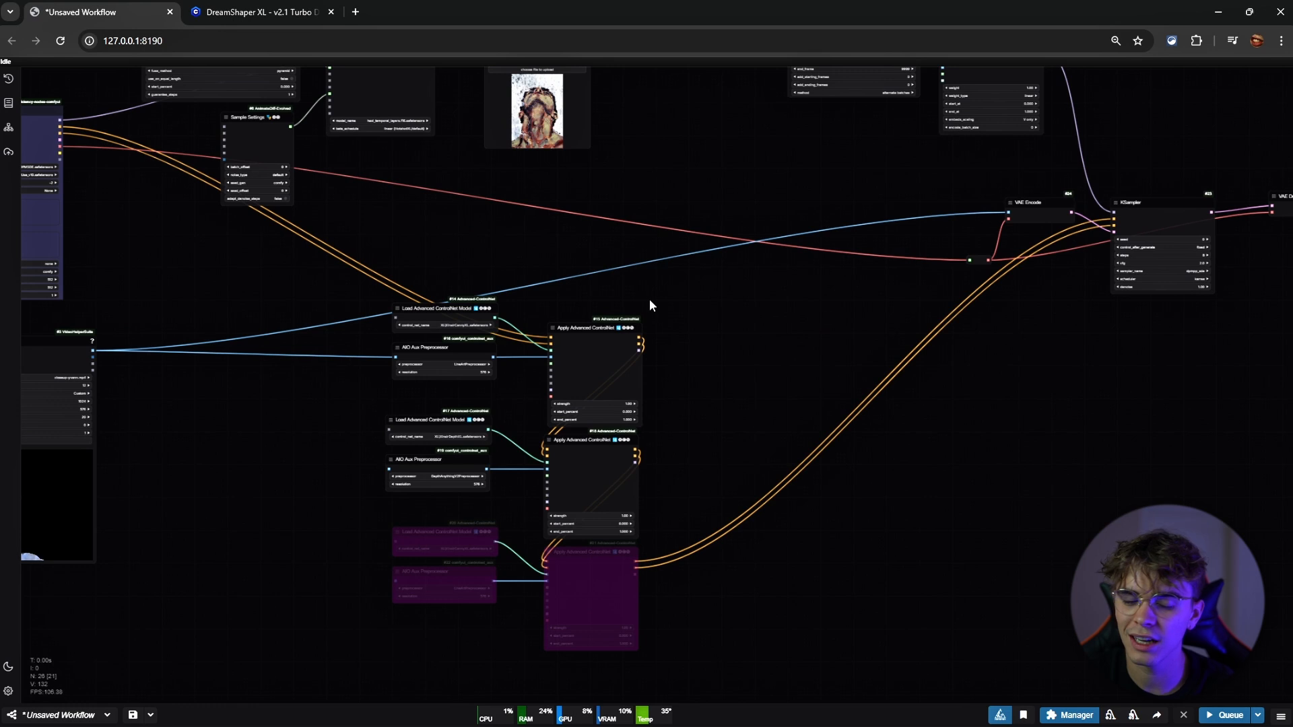
scroll(617, 238, "up", 5)
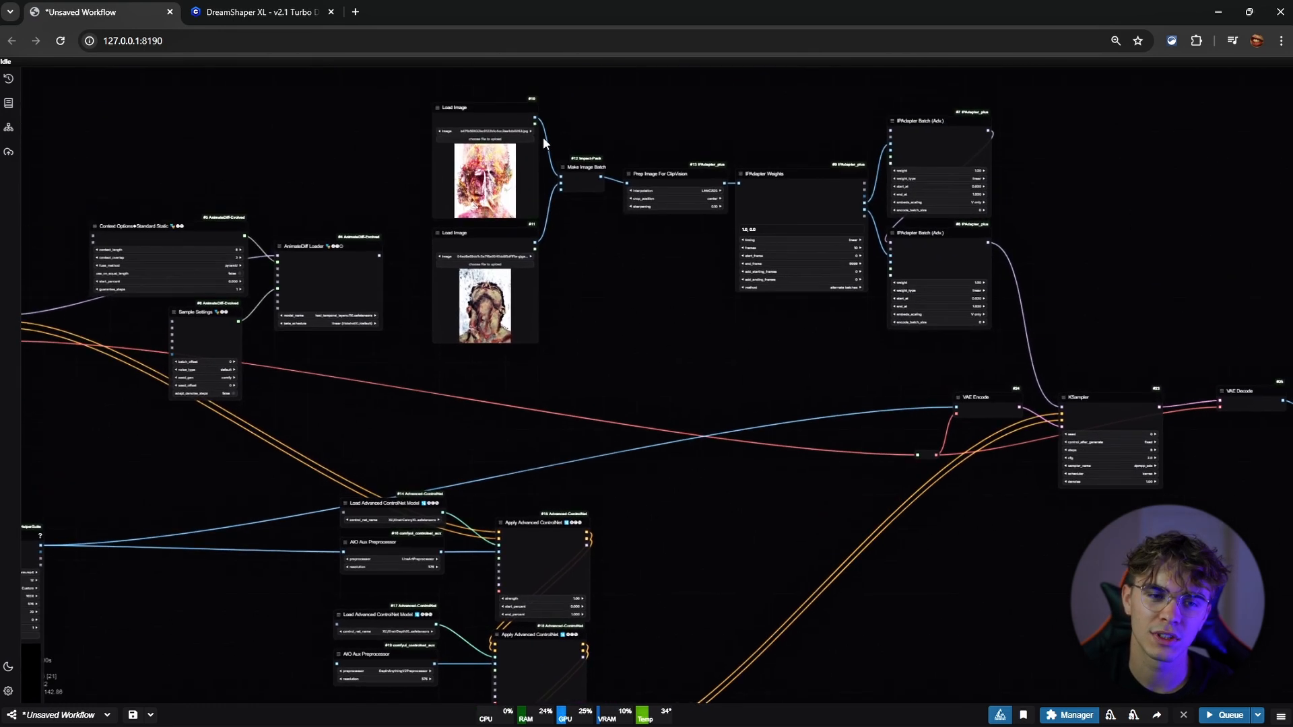
Inspect the IPAdapter branch from the Load Image nodes to the second IPAdapter Batch node
left_click_drag(466, 91, 954, 341)
scroll(722, 388, "down", 1)
left_click_drag(723, 389, 722, 384)
left_click_drag(389, 94, 1002, 267)
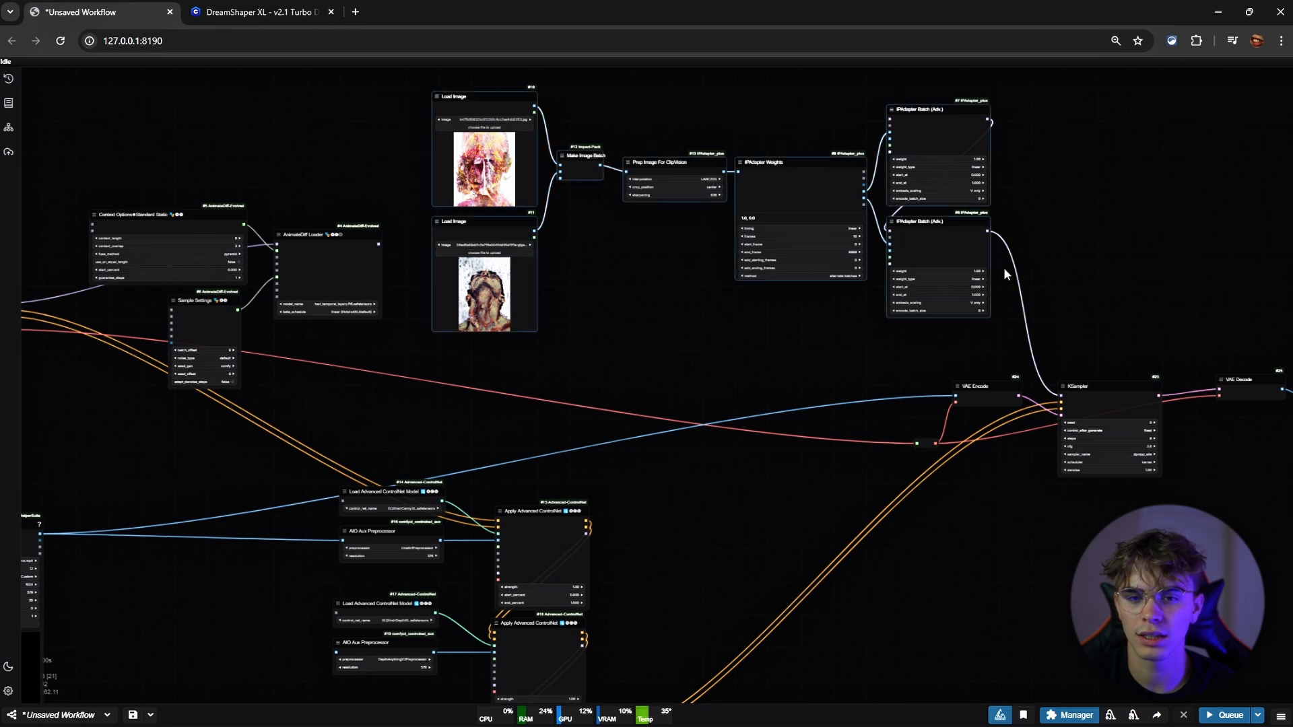
left_click(1057, 215)
left_click(960, 226)
scroll(970, 259, "up", 3)
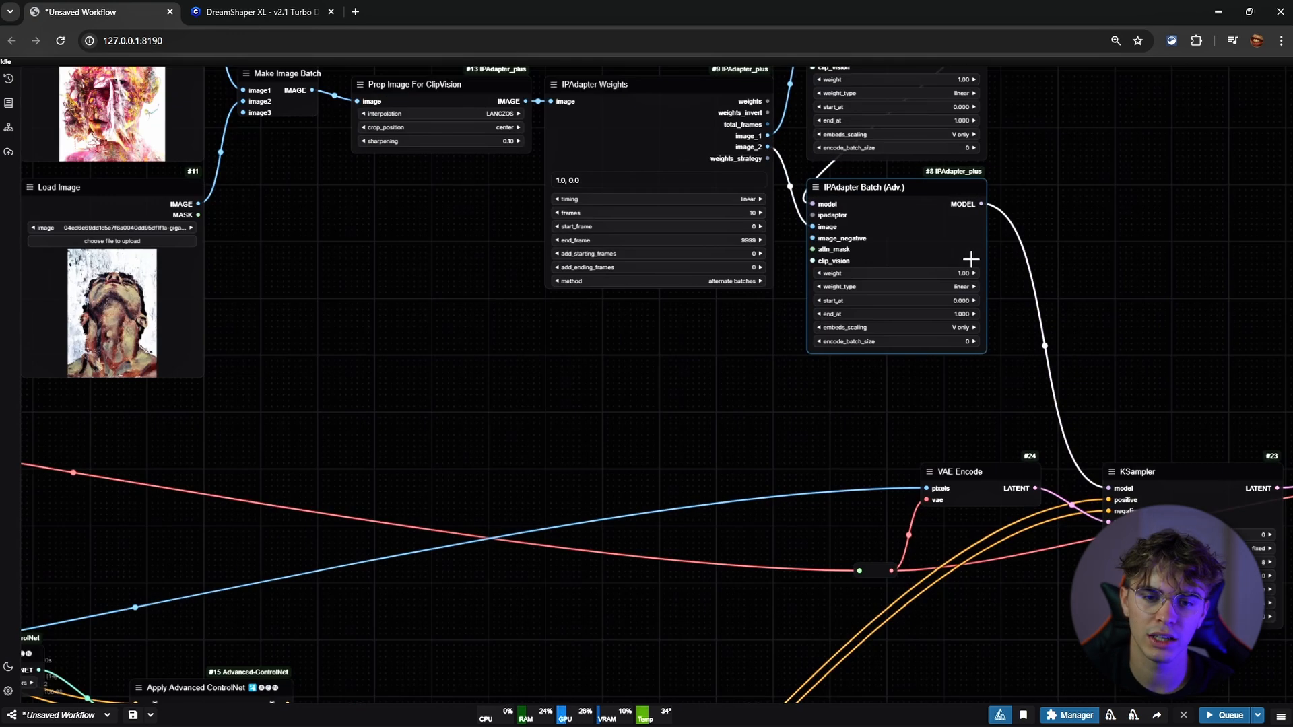
scroll(891, 260, "down", 5)
left_click_drag(756, 326, 830, 148)
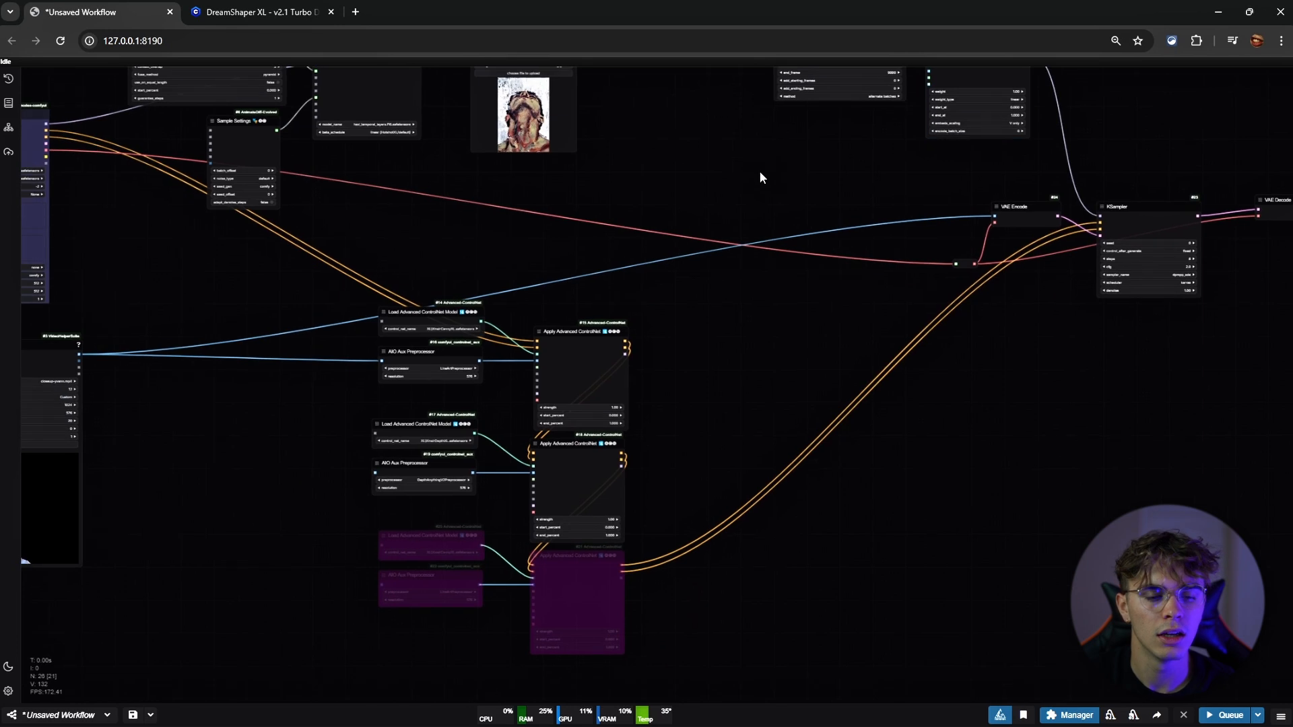
Inspect the two active ControlNet groups and how their Apply Advanced ControlNet nodes are chained
left_click_drag(363, 278, 641, 503)
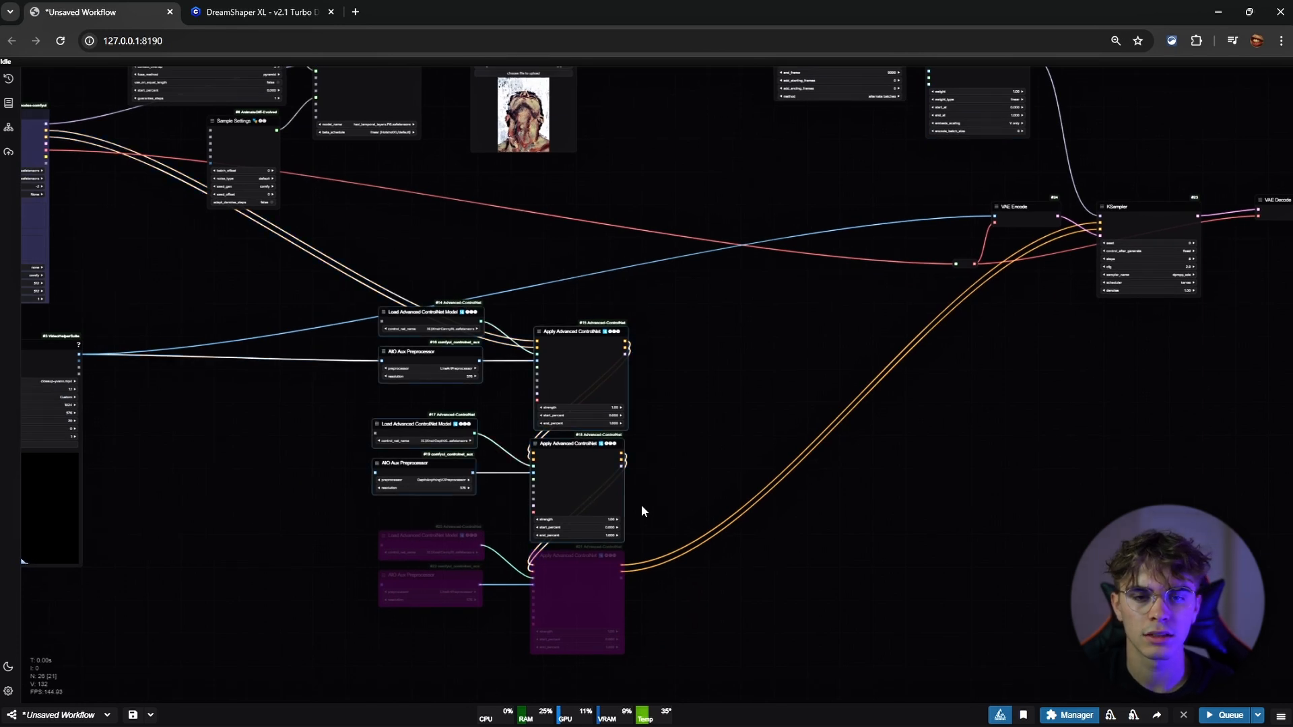
left_click(654, 455)
left_click_drag(665, 350, 682, 458)
left_click_drag(602, 482, 605, 483)
left_click(605, 605)
left_click(591, 474)
left_click(586, 589)
left_click(573, 461)
left_click(584, 572)
left_click(583, 482)
left_click(739, 490)
Set the strength of the first Apply Advanced ControlNet node, used by the LineArt preprocessor, to 0.20
scroll(777, 268, "down", 5)
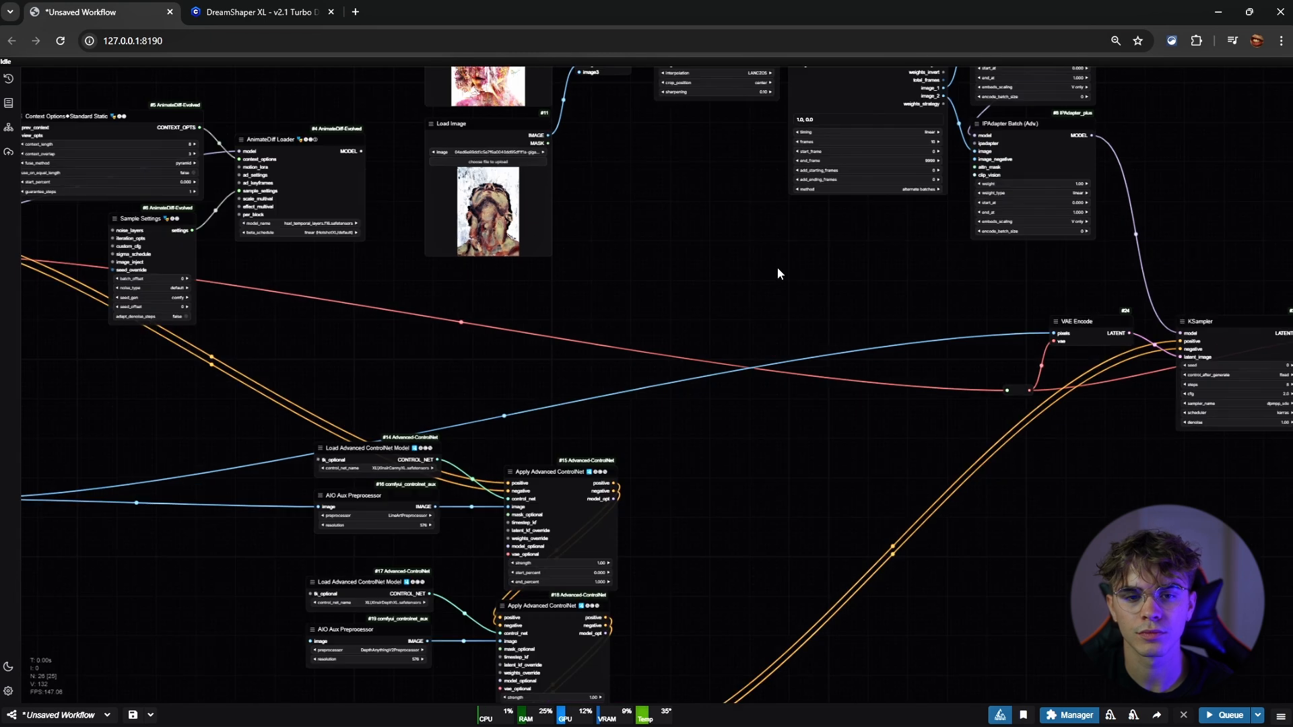
scroll(761, 311, "up", 5)
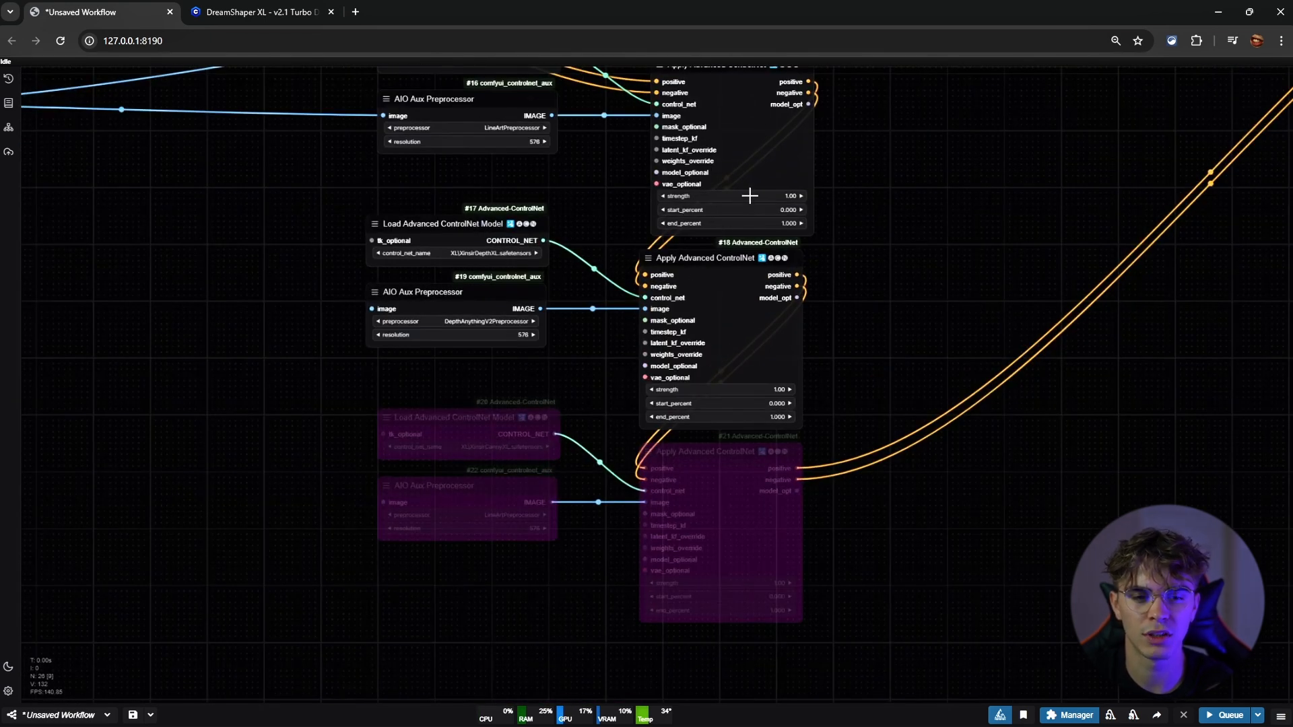
left_click(750, 195)
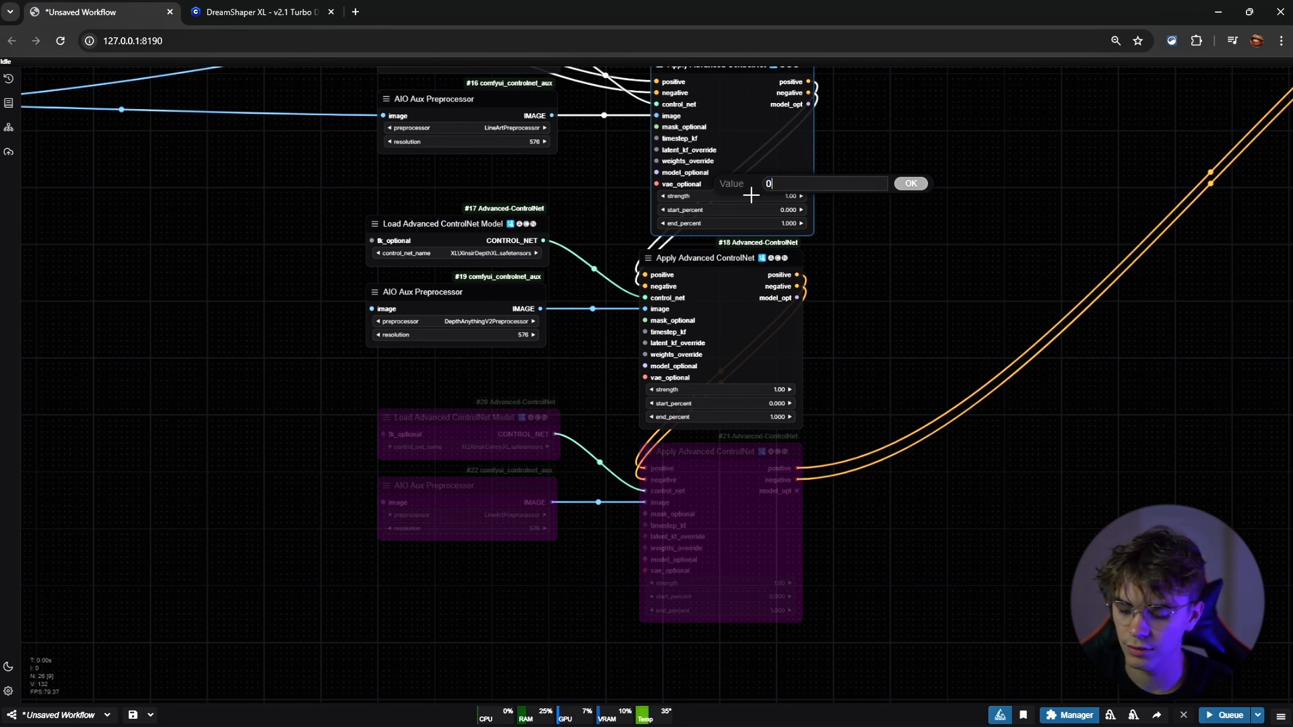
key("Return")
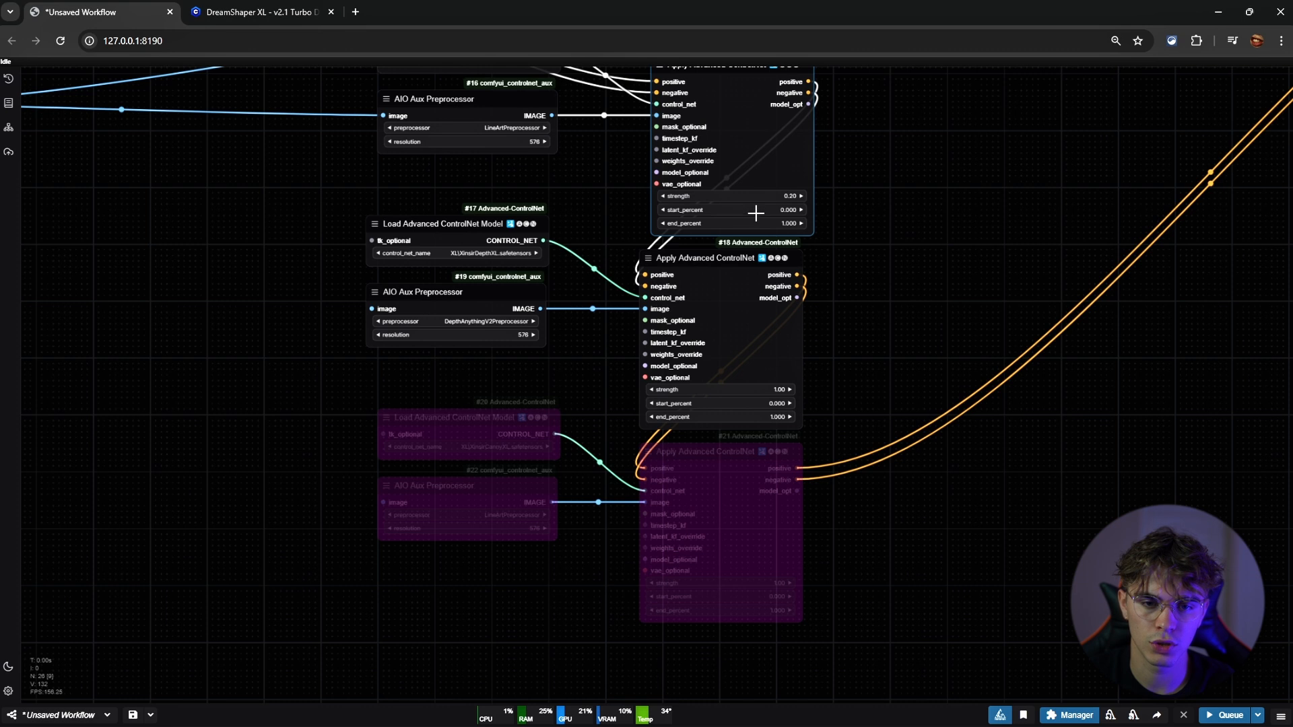
scroll(875, 337, "up", 3)
left_click(685, 328)
left_click(686, 328)
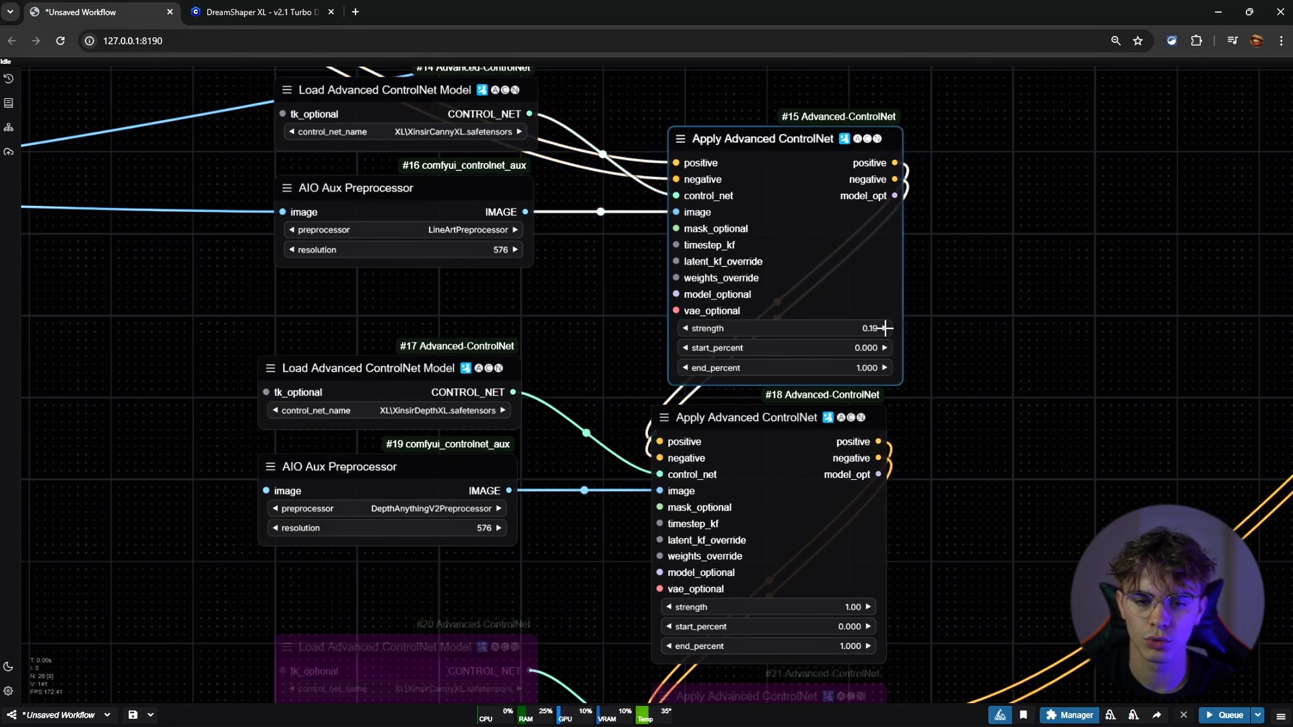
Switch the second ControlNet's model to XL\XinsirTileXL.safetensors and its AIO Aux Preprocessor to TilePreprocessor
left_click_drag(981, 492, 941, 270)
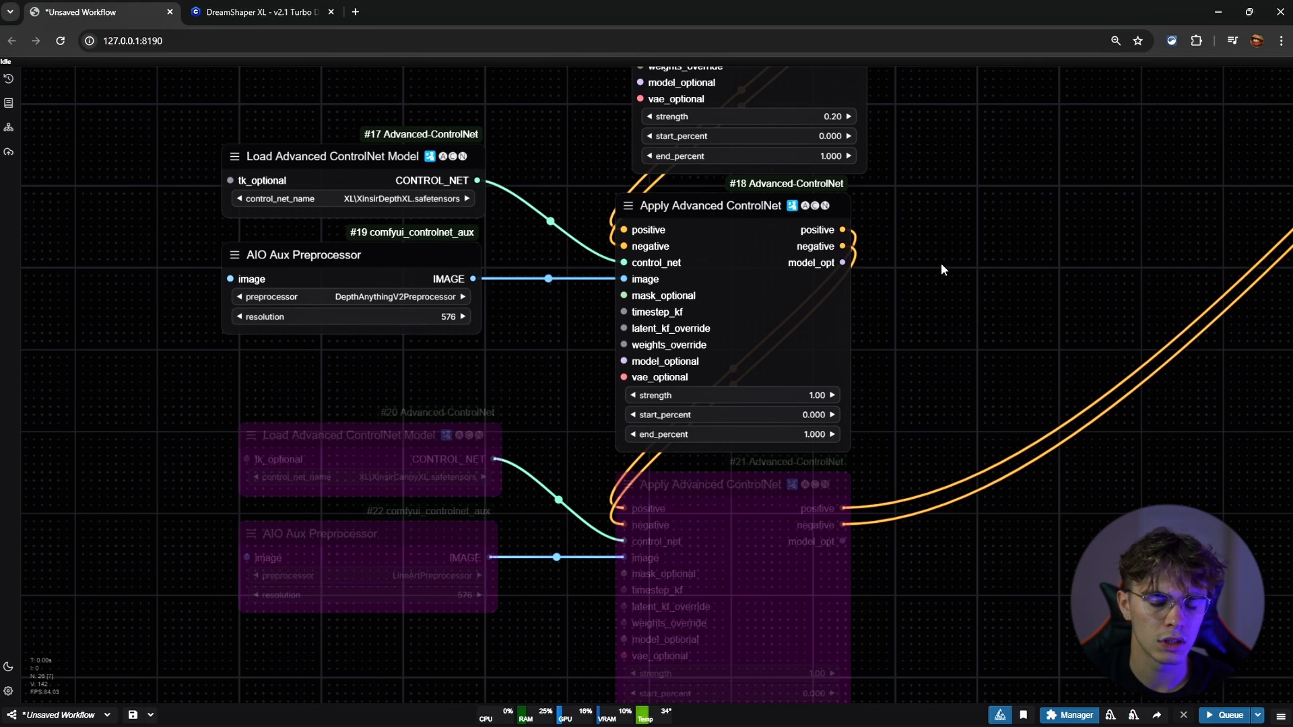
left_click(391, 199)
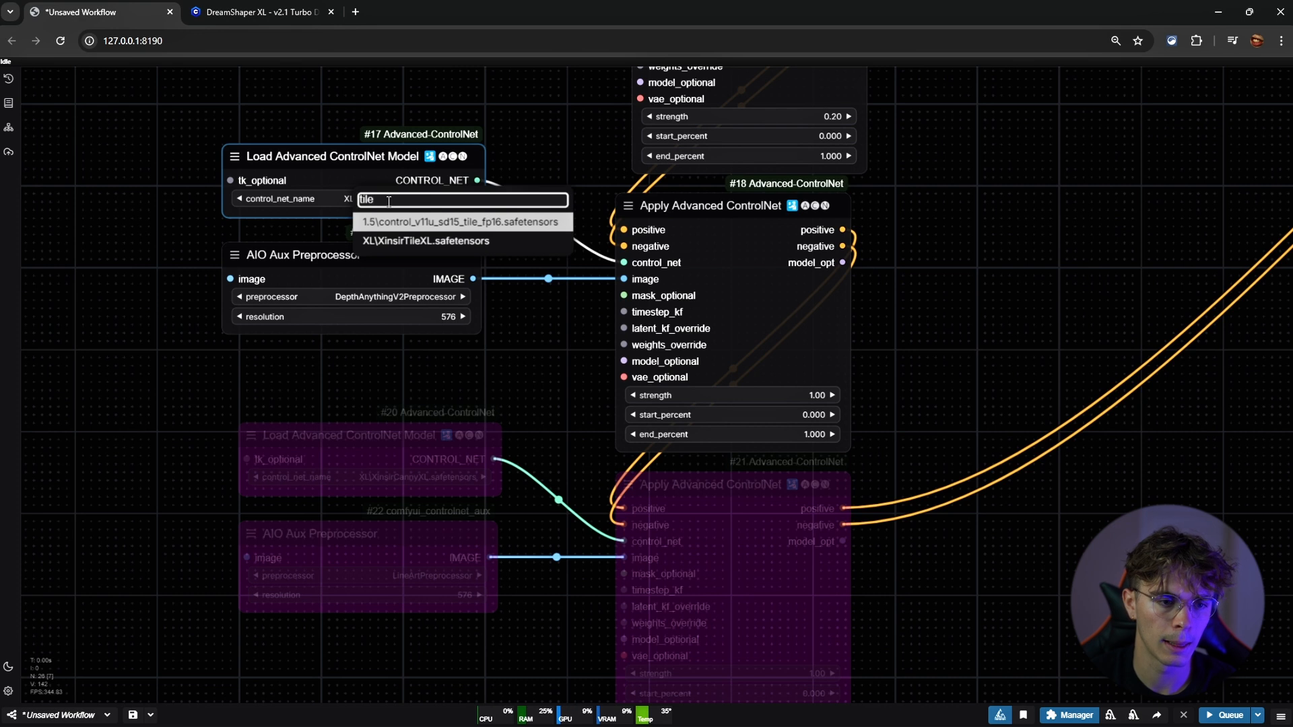
key("Down")
key("Return")
left_click(408, 307)
left_click(408, 297)
type("tile")
key("Return")
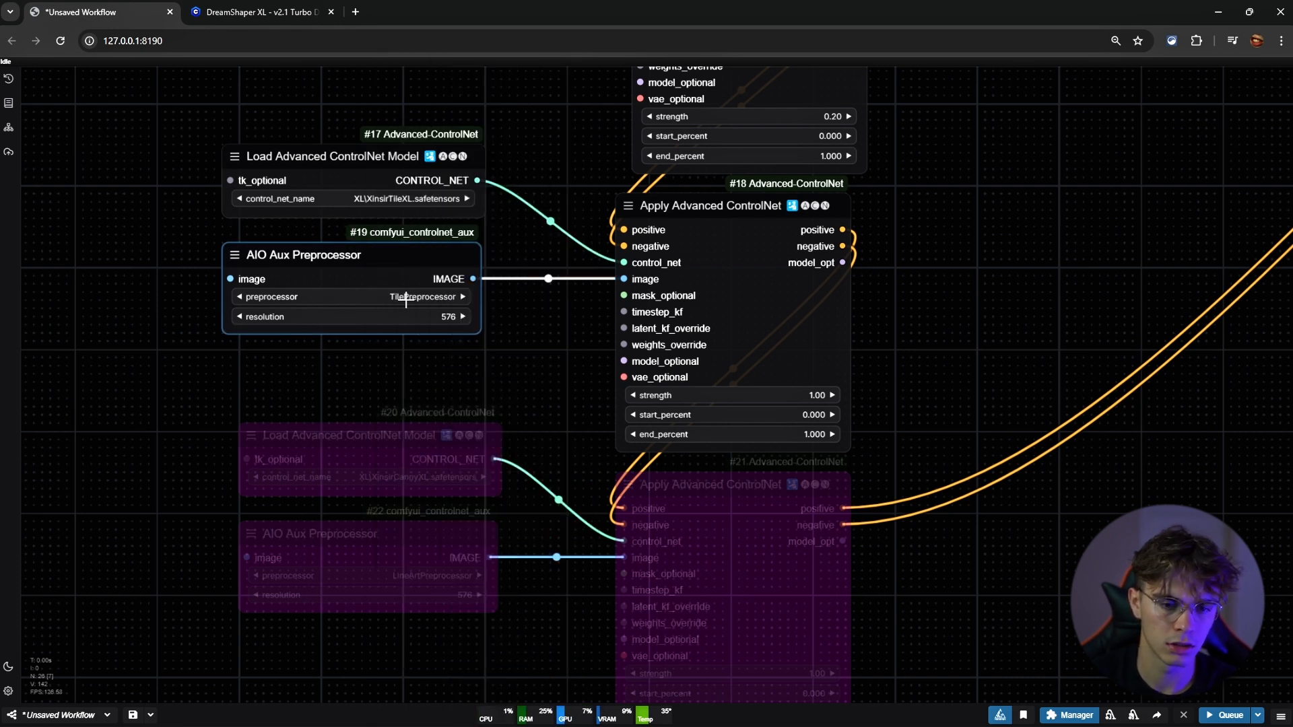
Set the strength of the second Apply Advanced ControlNet node to 0.2
left_click(815, 399)
type("0.2")
key("Return")
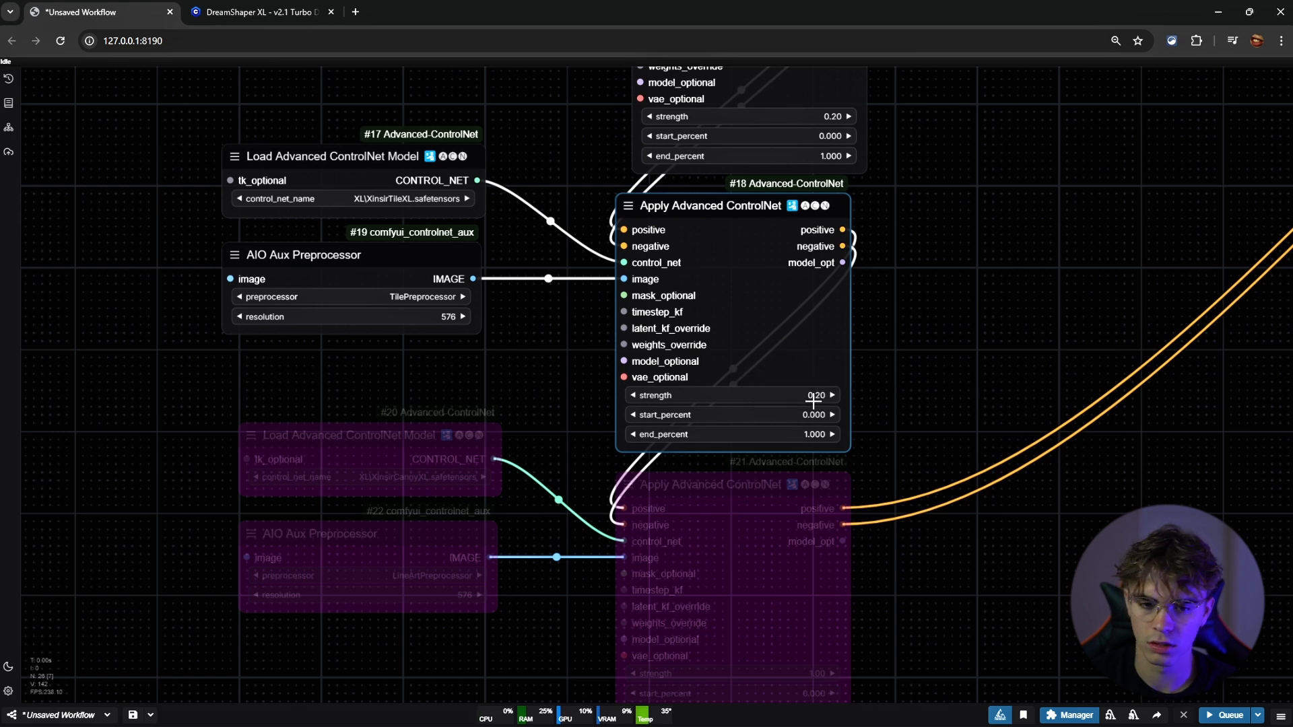
Check the node connections across the workflow, from the ControlNets and video loader to the AnimateDiff nodes
scroll(829, 388, "down", 7)
left_click_drag(889, 363, 731, 520)
scroll(817, 465, "down", 6)
left_click_drag(837, 424, 1117, 352)
scroll(1008, 419, "up", 10)
scroll(1008, 418, "down", 4)
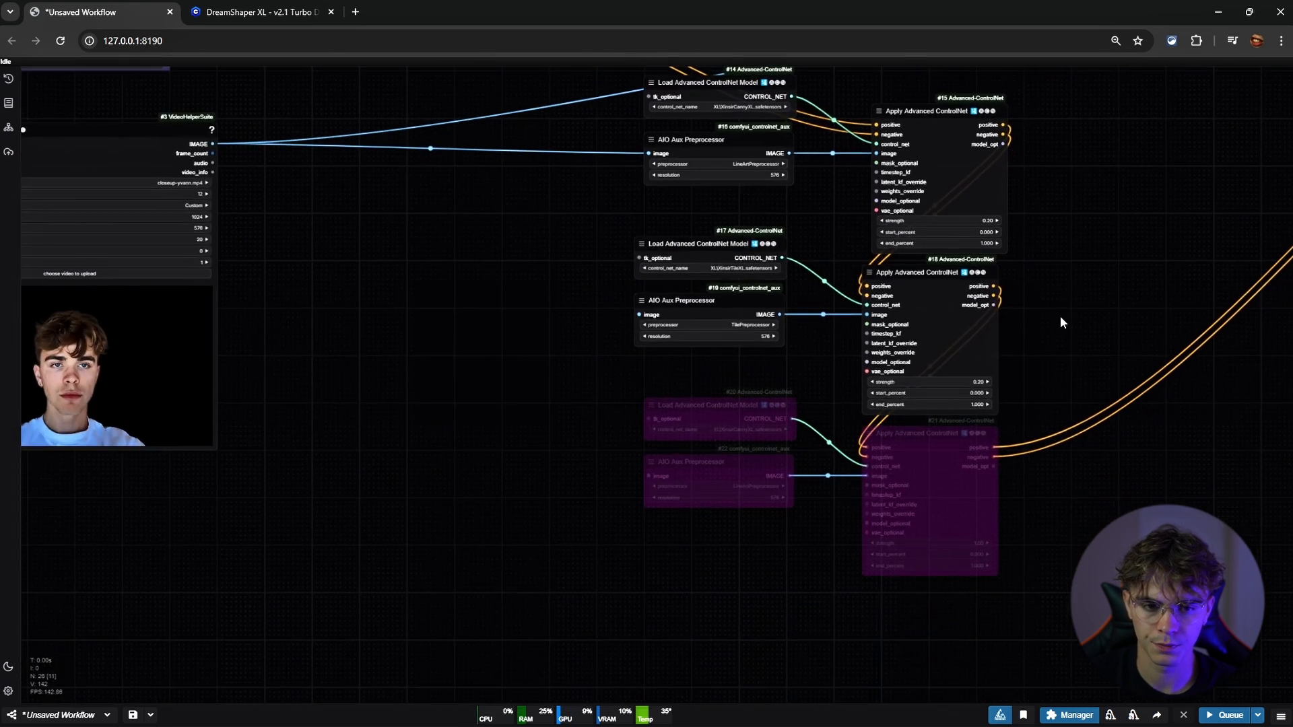
left_click_drag(1060, 317, 1052, 513)
scroll(808, 283, "down", 5)
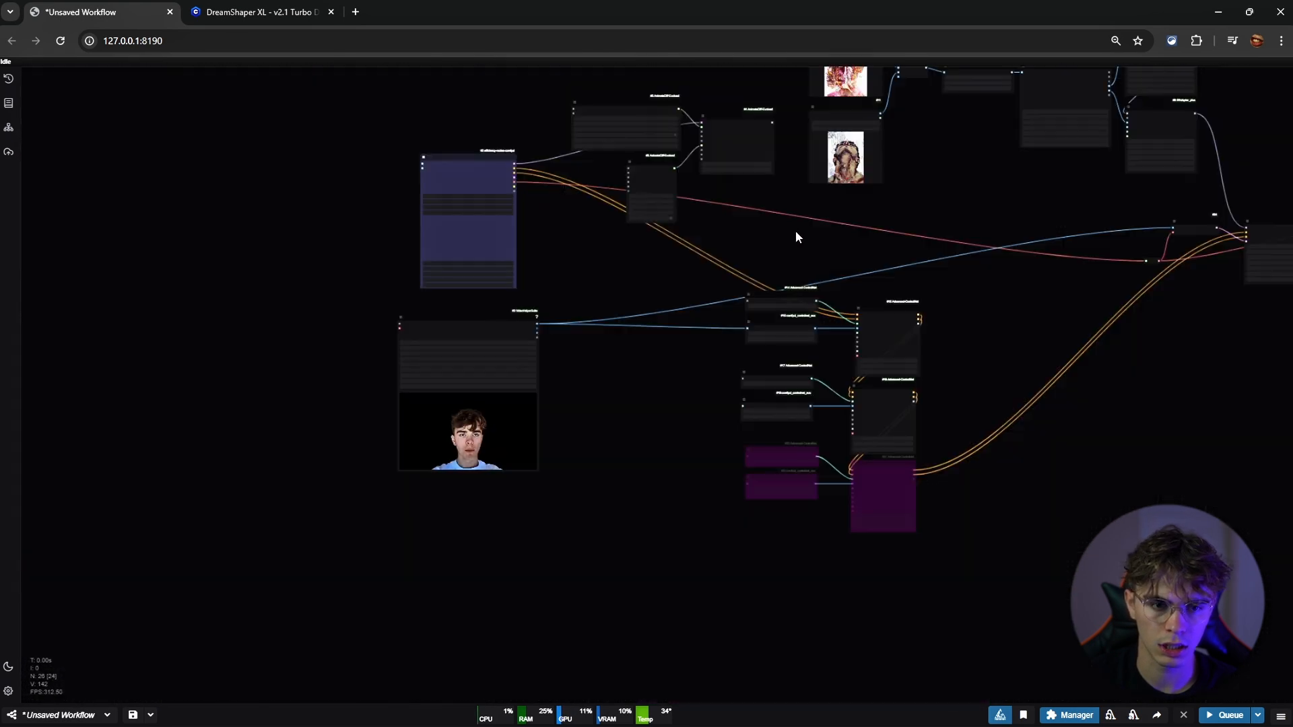
left_click_drag(797, 236, 387, 378)
scroll(203, 241, "up", 8)
left_click_drag(245, 195, 532, 92)
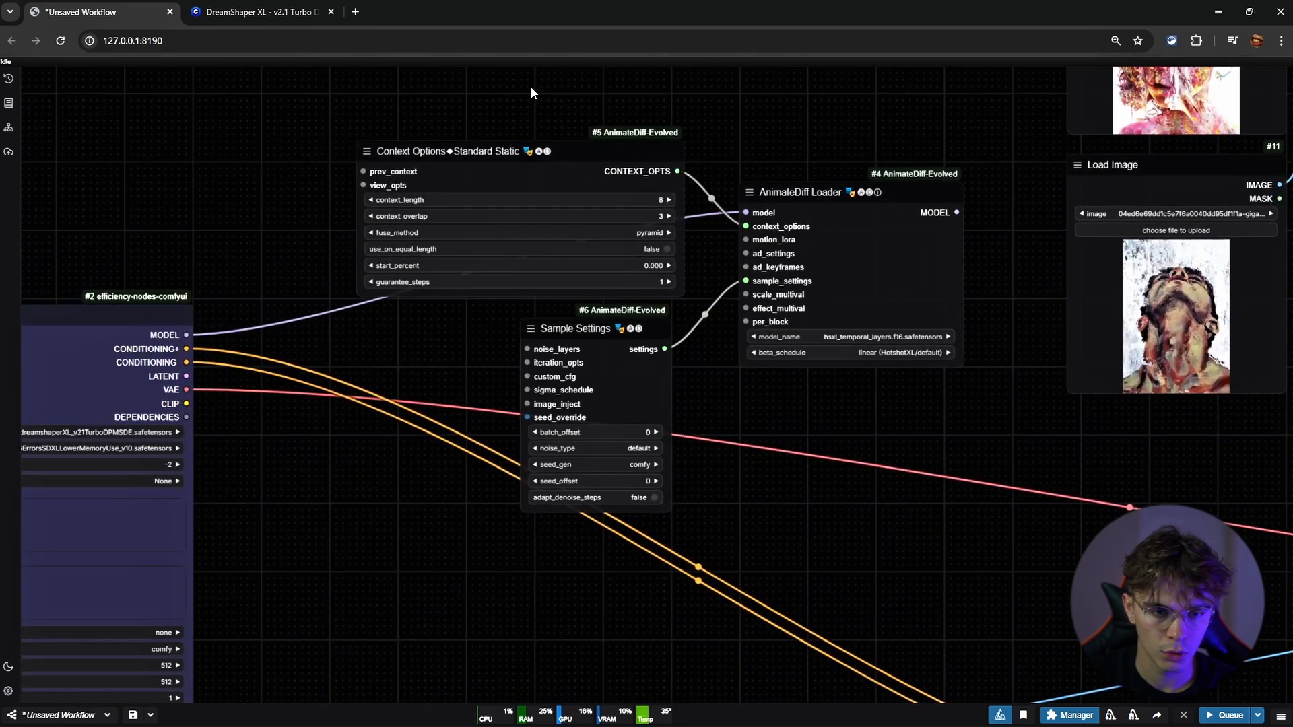
Check the connections across the AnimateDiff, video loader and IPAdapter sections for missing links
left_click_drag(344, 450, 801, 246)
scroll(801, 250, "down", 6)
left_click_drag(804, 347, 705, 222)
scroll(623, 343, "up", 5)
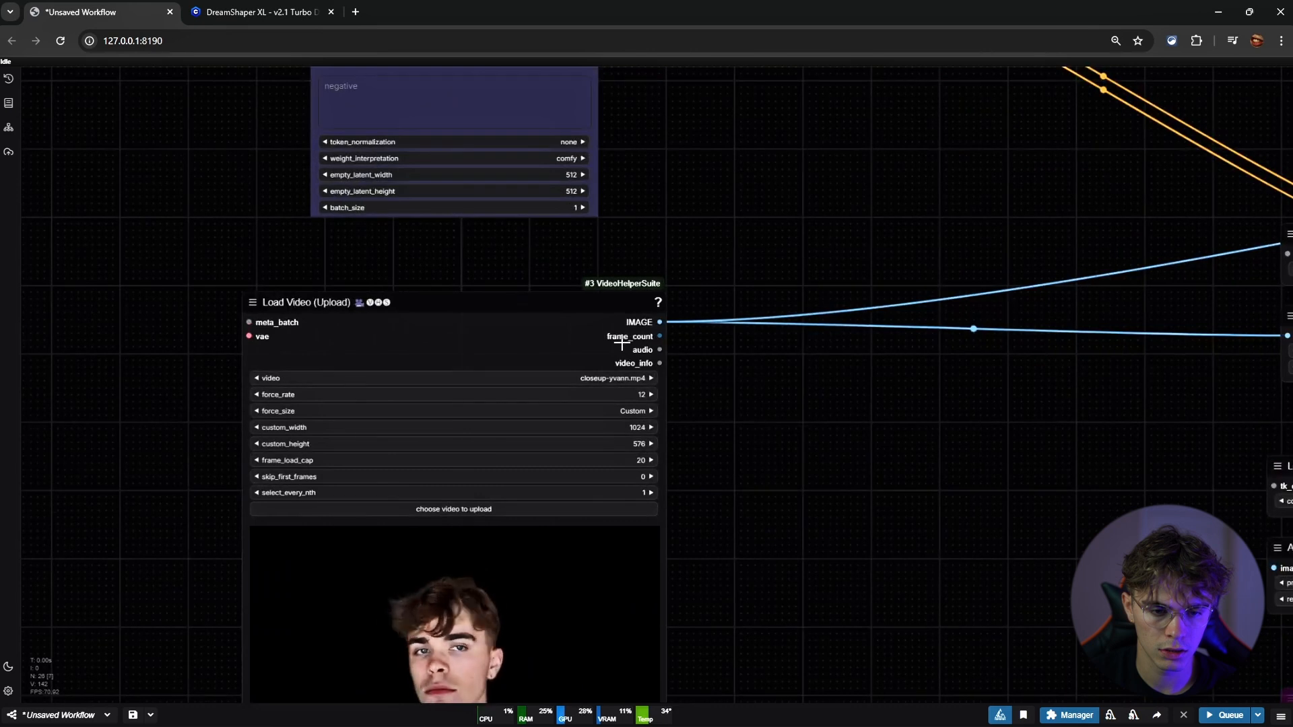
scroll(620, 342, "down", 9)
left_click_drag(768, 314, 321, 467)
left_click_drag(626, 404, 415, 490)
scroll(449, 271, "up", 11)
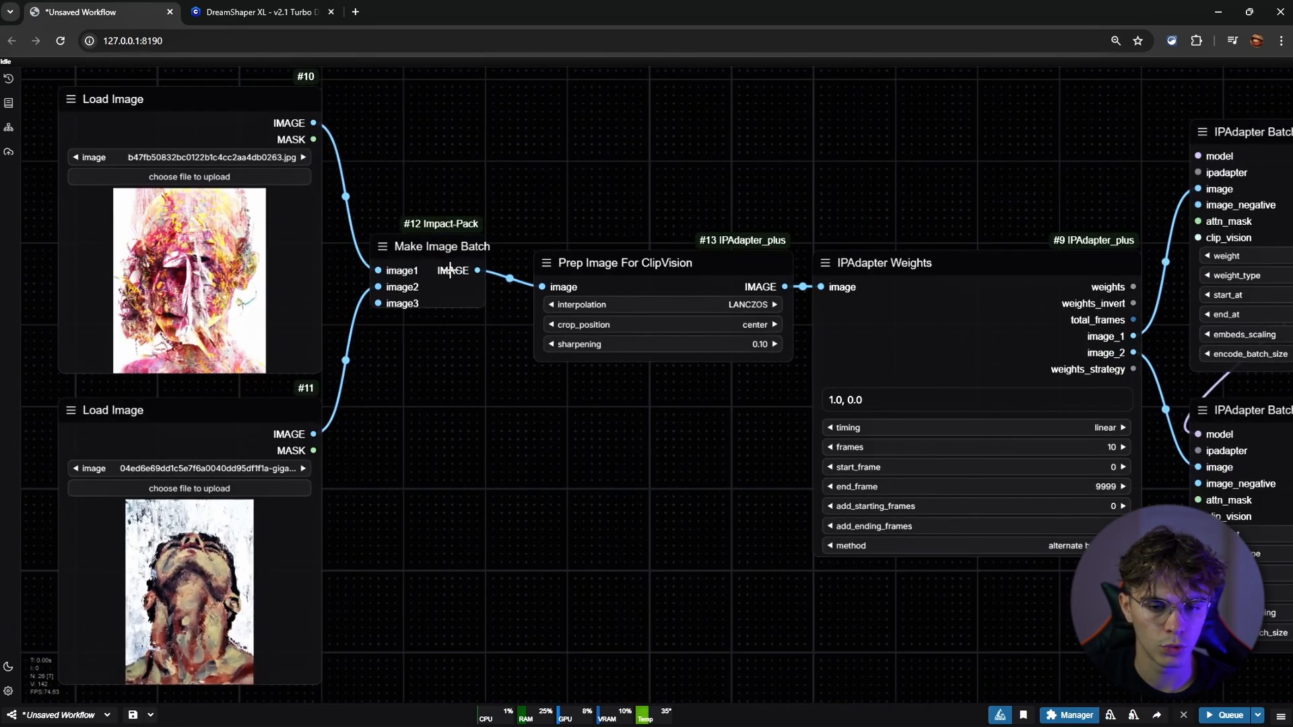
scroll(449, 271, "down", 4)
left_click_drag(563, 362, 394, 326)
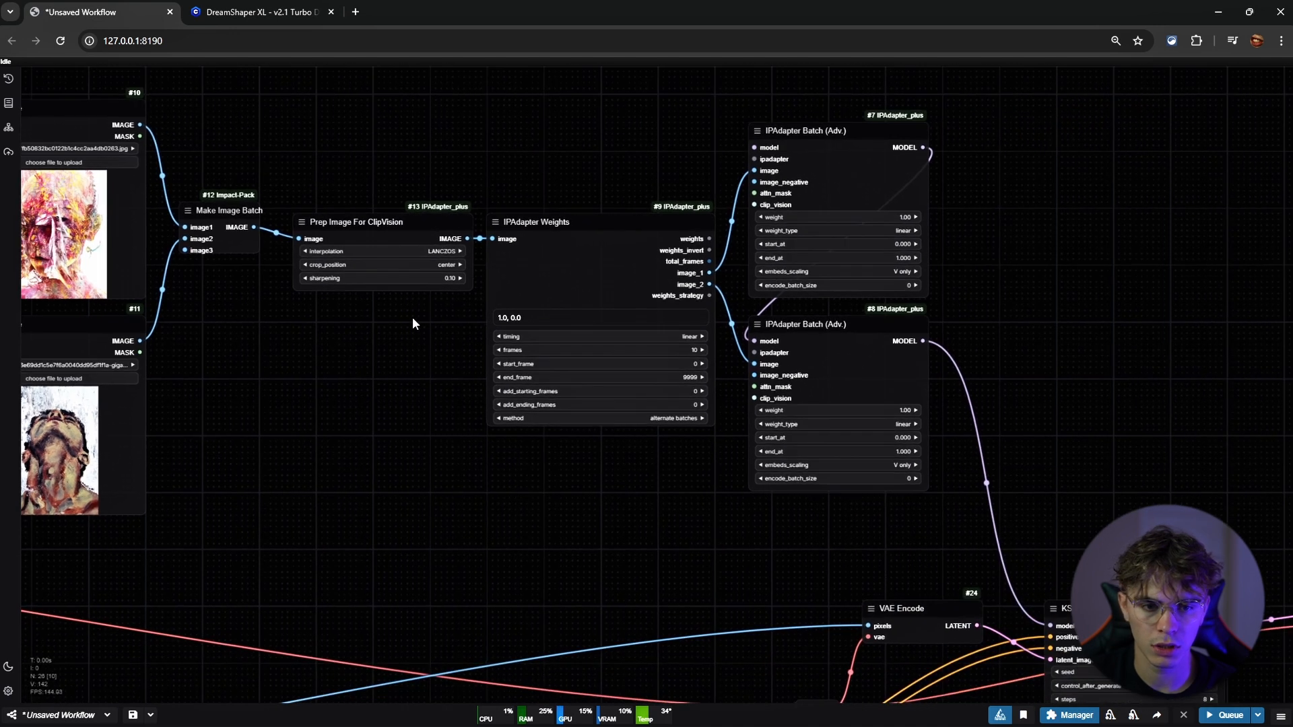
Convert the weight setting of both IPAdapter Batch (Adv.) nodes to an input
left_click_drag(787, 170, 798, 171)
right_click(861, 158)
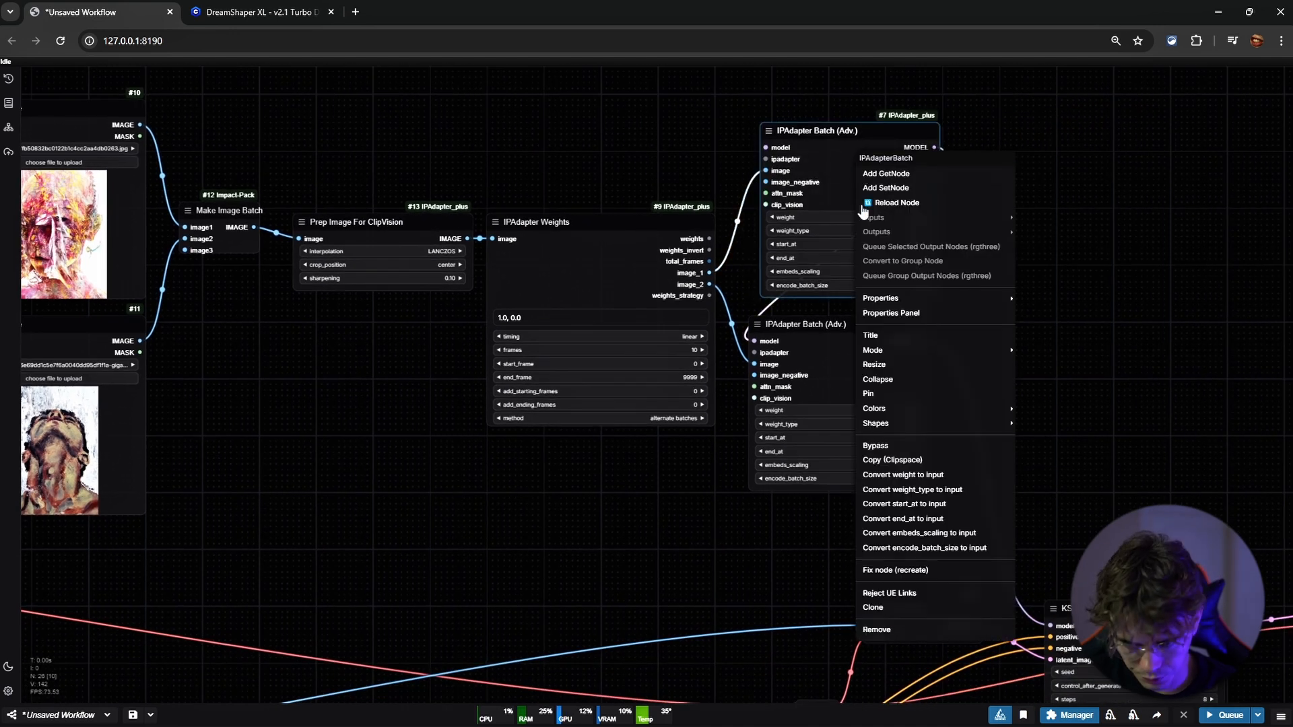
left_click(902, 475)
right_click(816, 326)
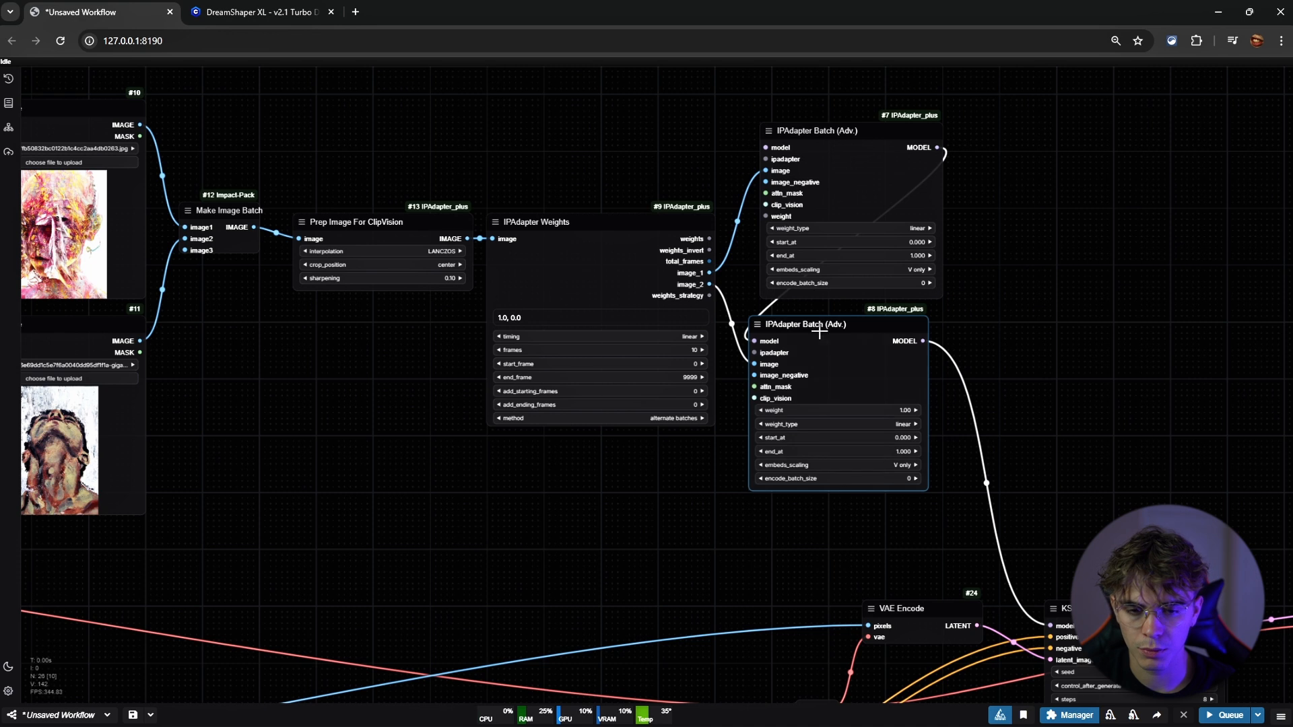
left_click(874, 544)
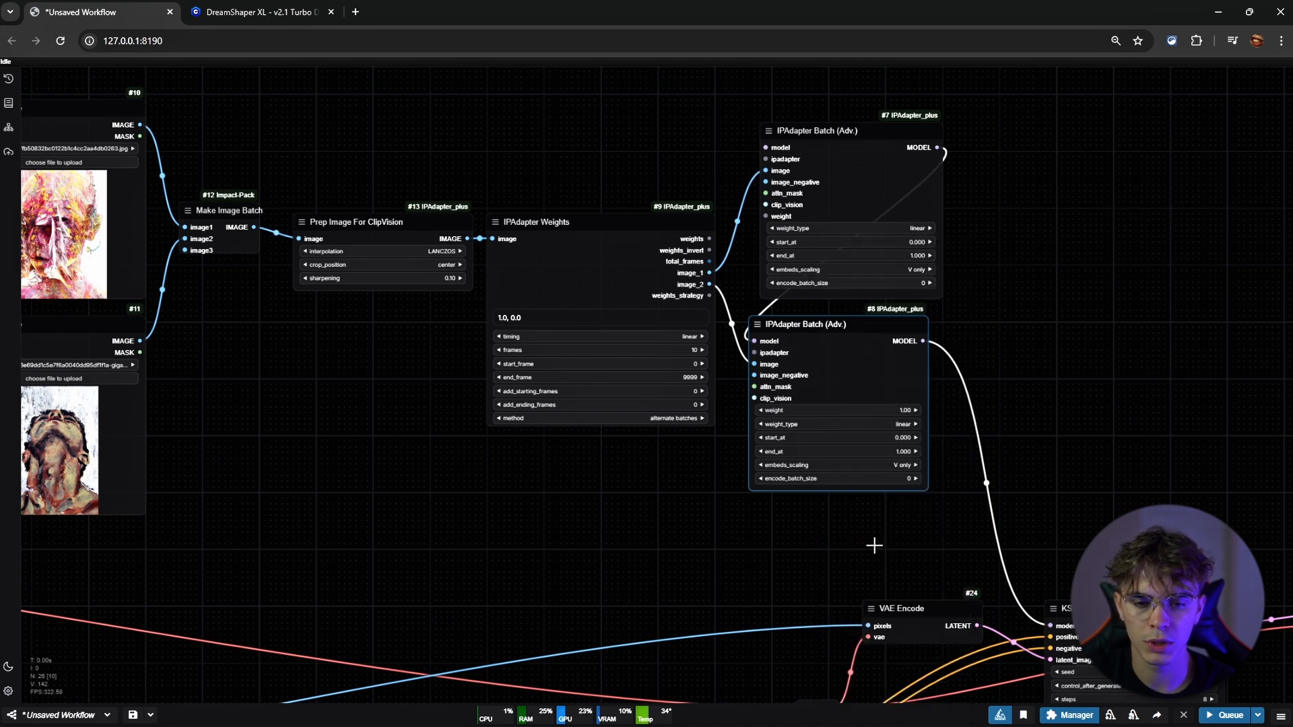
right_click(827, 383)
left_click(876, 556)
scroll(771, 367, "up", 4)
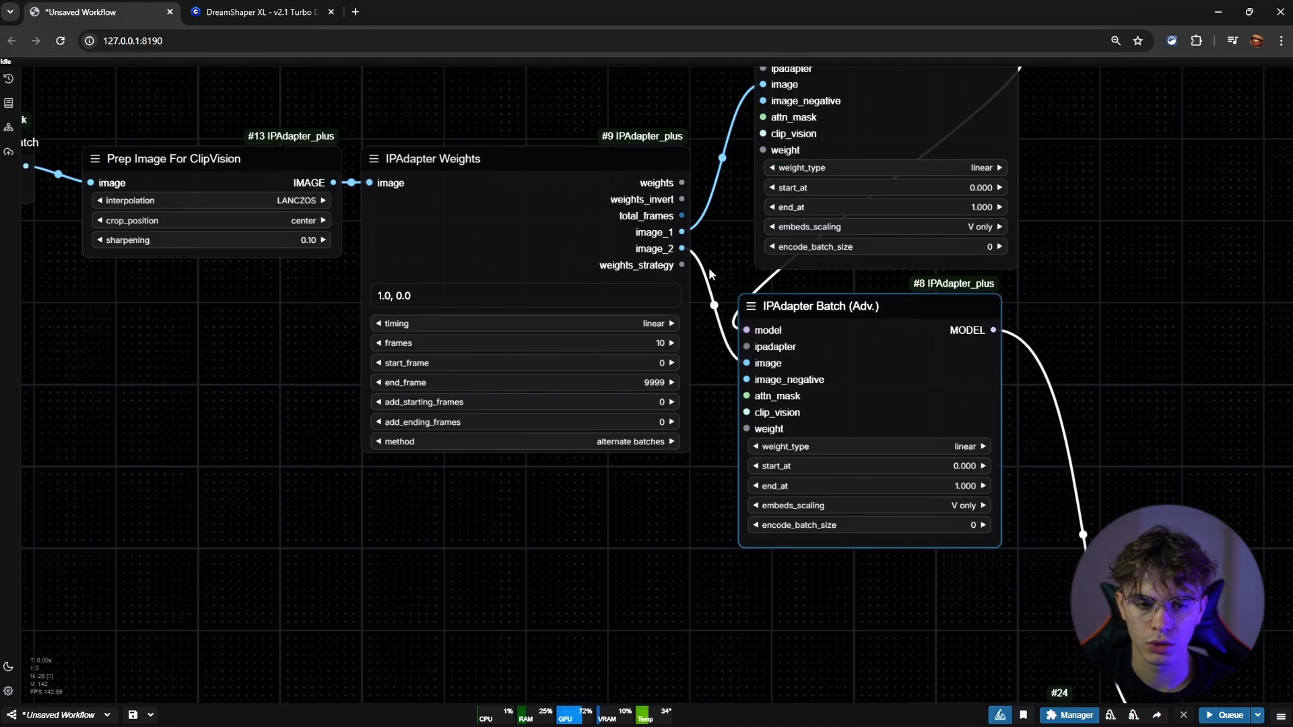
Connect IPAdapter Weights' weights output to the first IPAdapter Batch's weight input and weights_invert to the second's
left_click_drag(705, 175, 760, 305)
left_click_drag(667, 247, 597, 84)
left_click_drag(607, 194, 670, 428)
left_click_drag(606, 502, 819, 534)
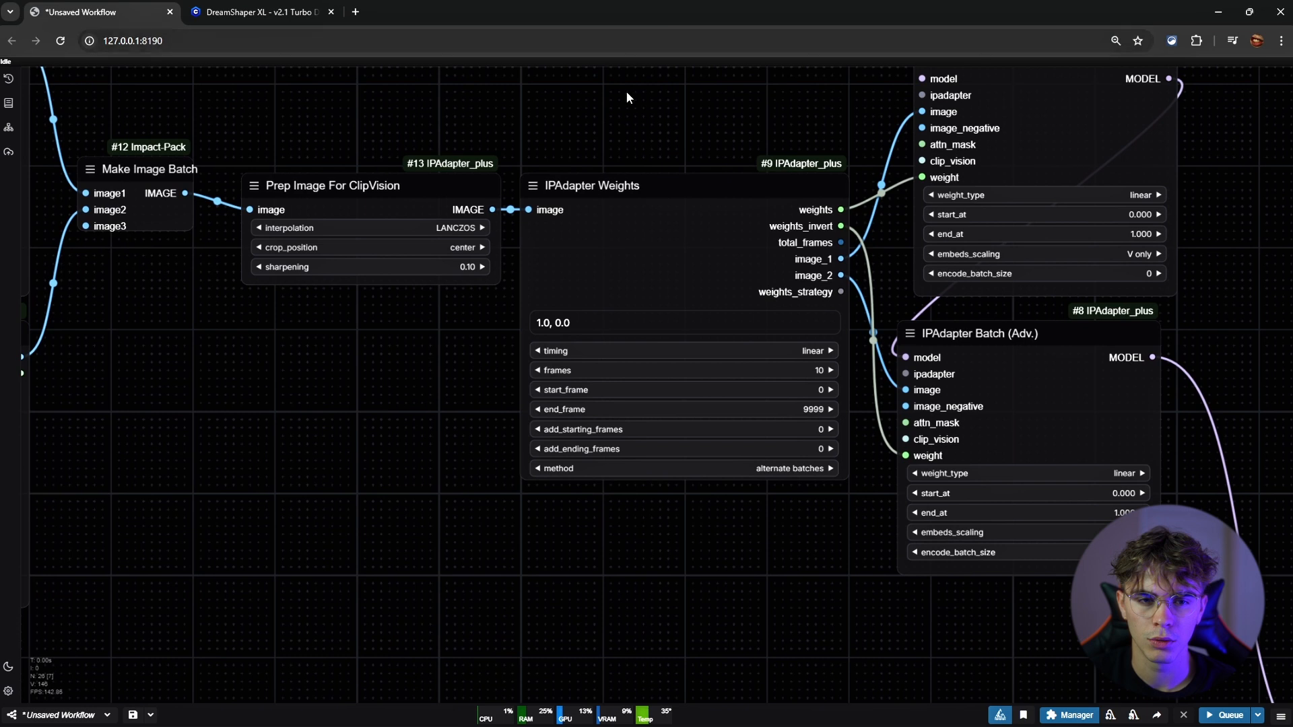
Add an IPAdapter Unified Loader node and place it above the IPAdapter Weights node
left_click_drag(625, 90, 660, 255)
double_click(660, 252)
type("unie")
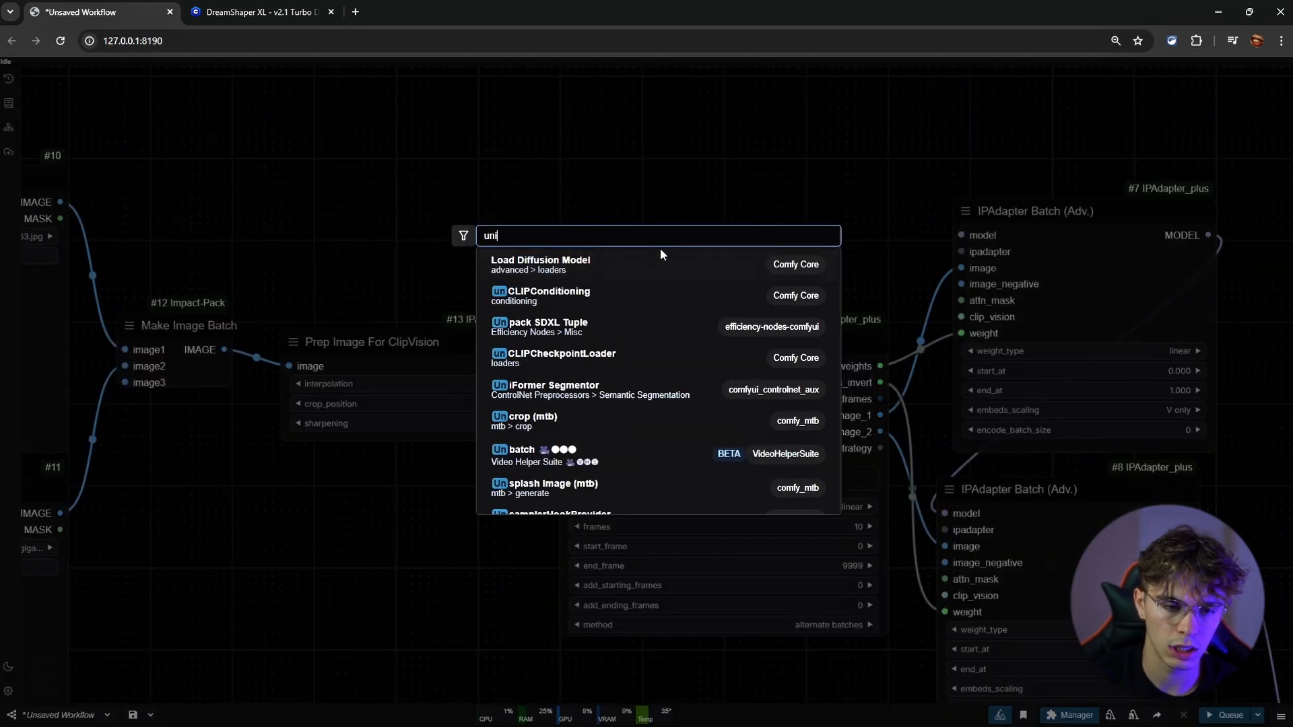
key("BackSpace")
type("fied")
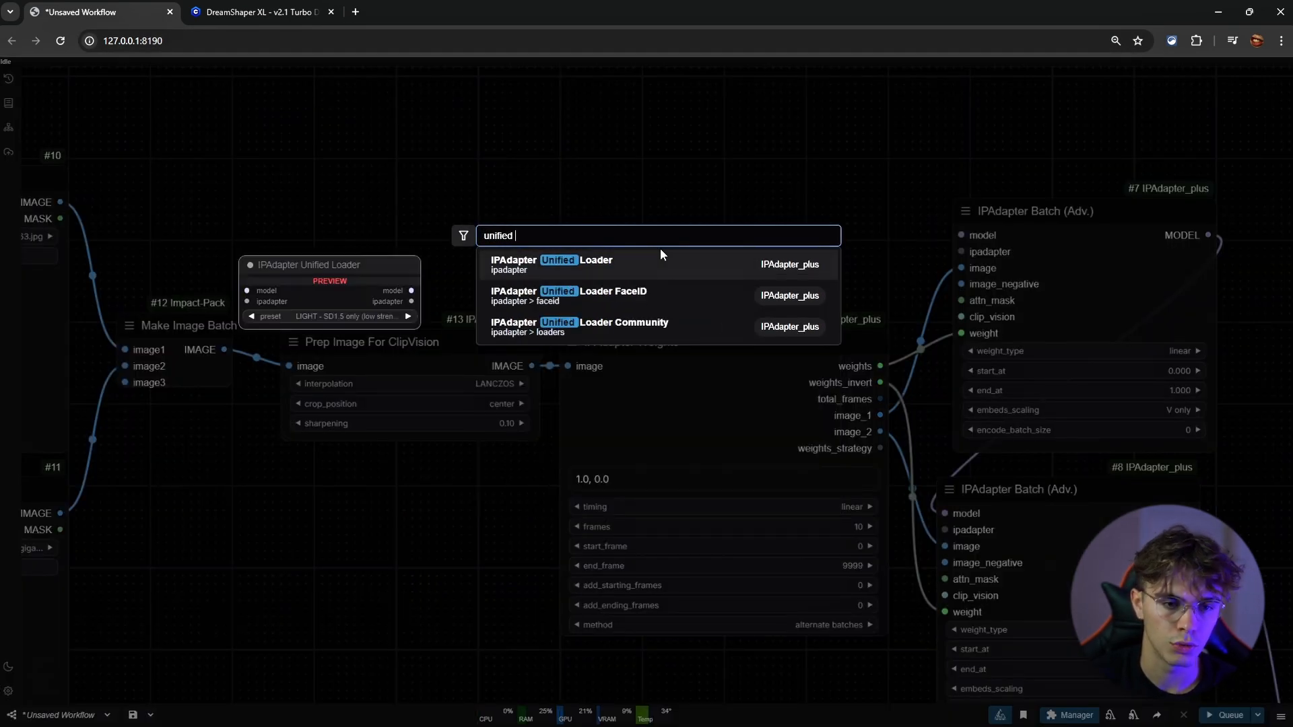
key("Return")
left_click_drag(743, 245, 676, 187)
Wire the Unified Loader's ipadapter output to both IPAdapter Batch nodes and its model output to the first, with preset PLUS (high strength)
left_click_drag(846, 202, 691, 198)
left_click_drag(573, 164, 675, 476)
left_click(461, 184)
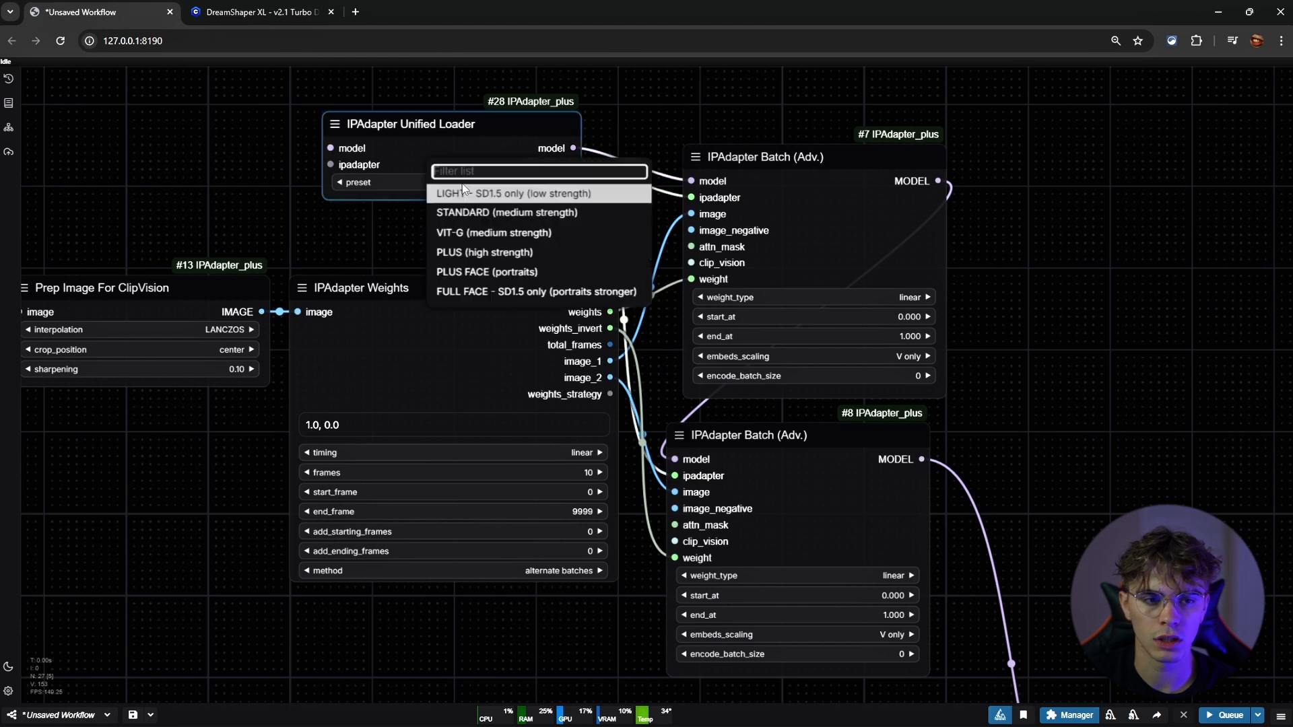
left_click(502, 251)
left_click_drag(427, 231, 487, 209)
Connect the AnimateDiff Loader's MODEL output to the IPAdapter Unified Loader's model input
scroll(704, 197, "down", 5)
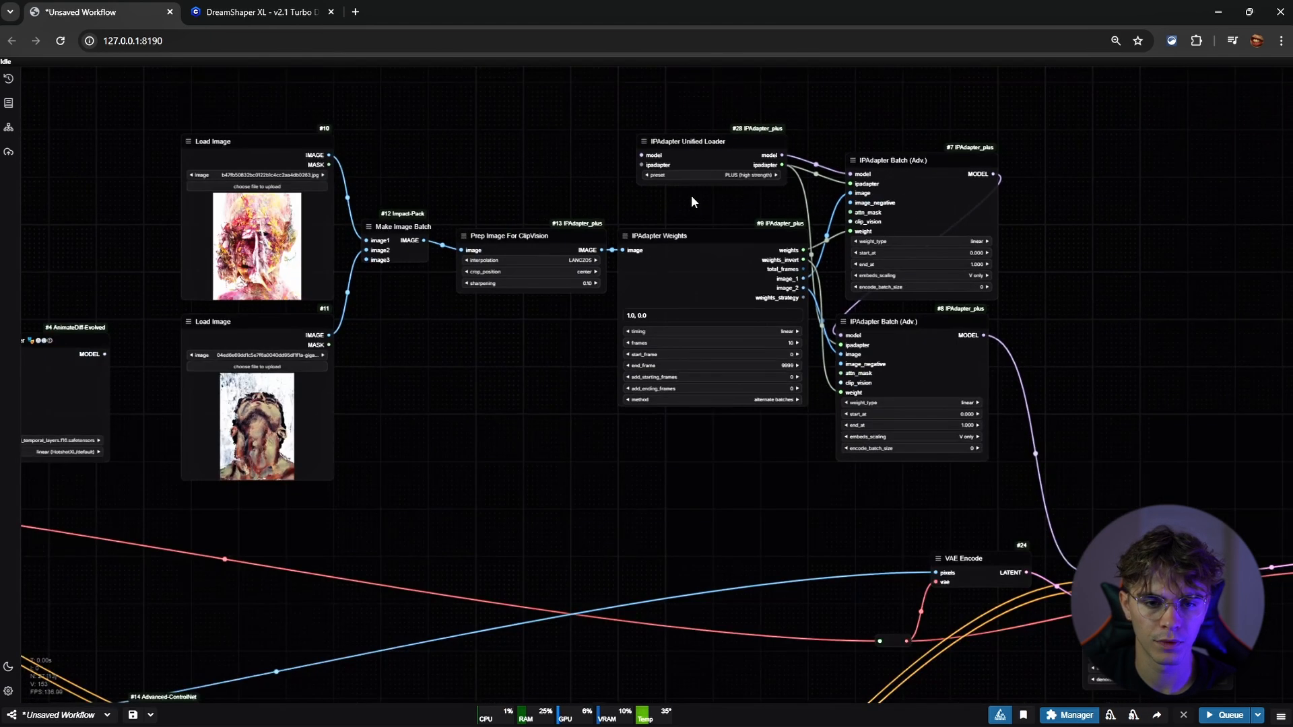
scroll(698, 141, "down", 1)
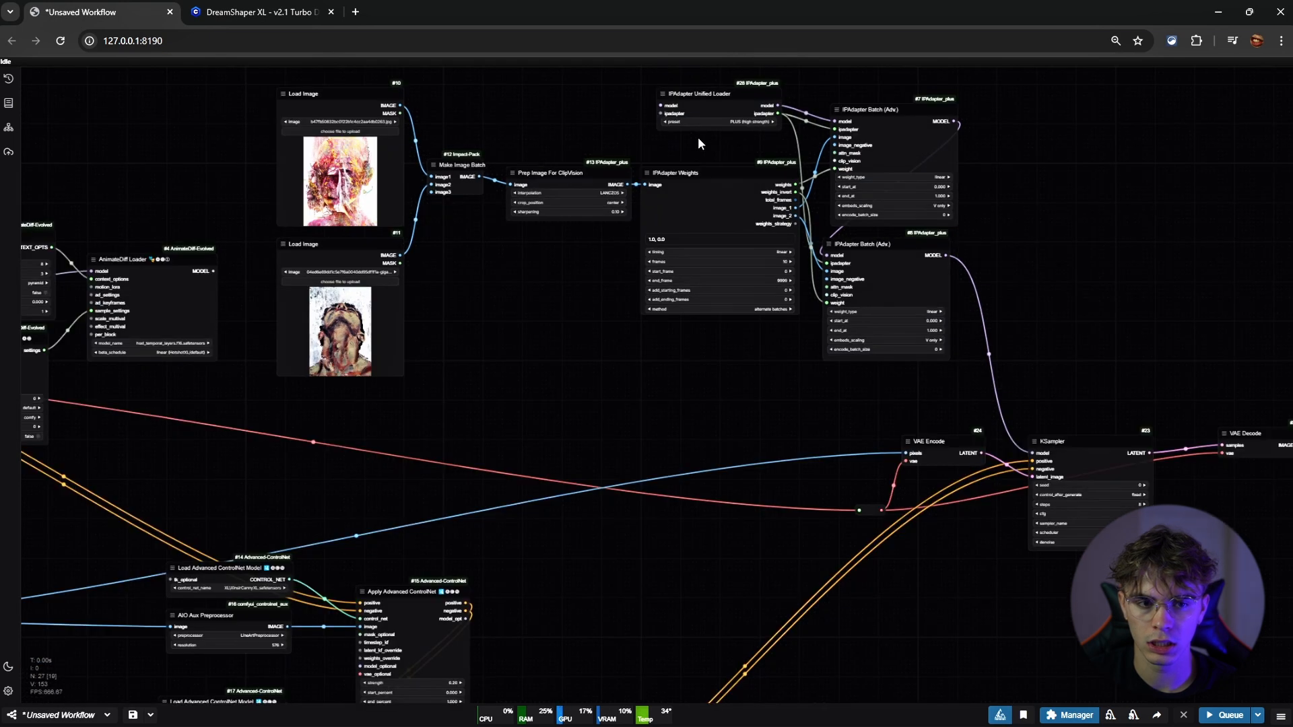
scroll(698, 141, "down", 1)
left_click_drag(622, 261, 728, 273)
scroll(422, 230, "up", 3)
left_click_drag(456, 276, 993, 76)
Look over the links between the loaders, the ControlNet chain and the KSampler before running the workflow
left_click_drag(849, 410, 365, 386)
scroll(313, 320, "down", 6)
scroll(639, 137, "up", 8)
left_click_drag(429, 300, 923, 129)
scroll(633, 320, "down", 3)
left_click_drag(633, 319, 827, 109)
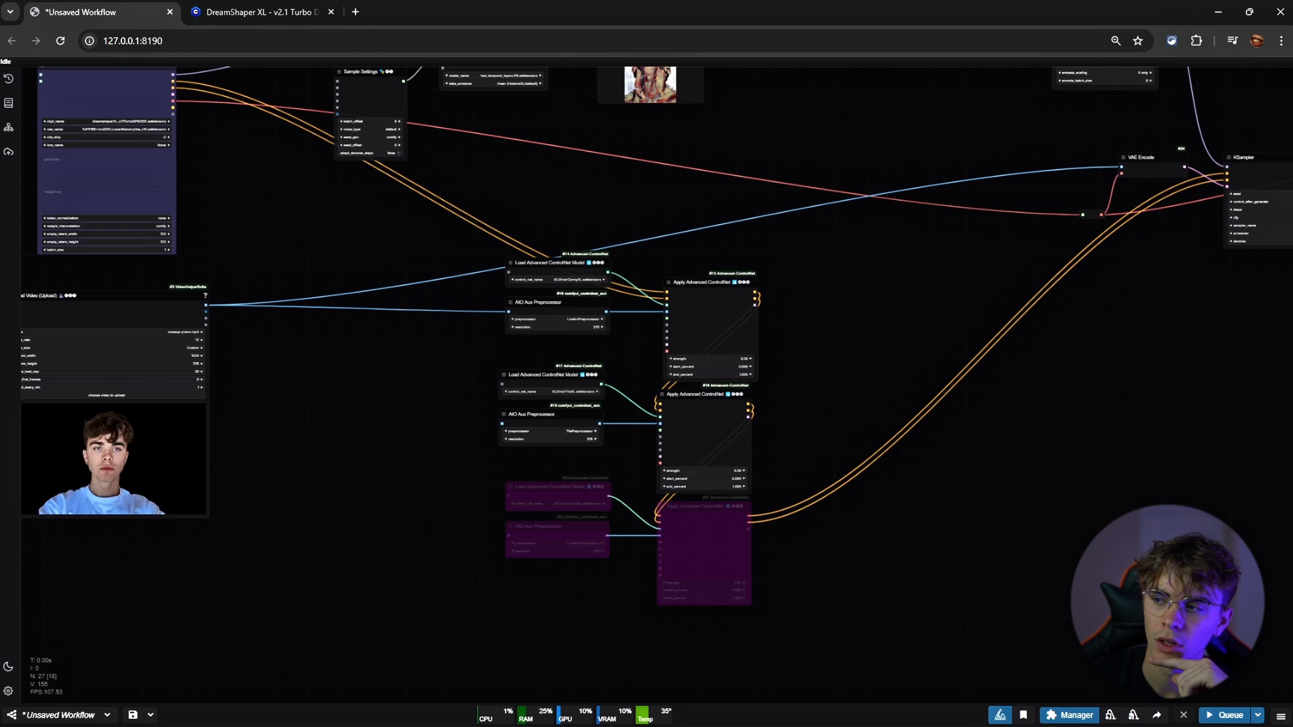
left_click_drag(392, 398, 709, 442)
left_click_drag(650, 429, 325, 360)
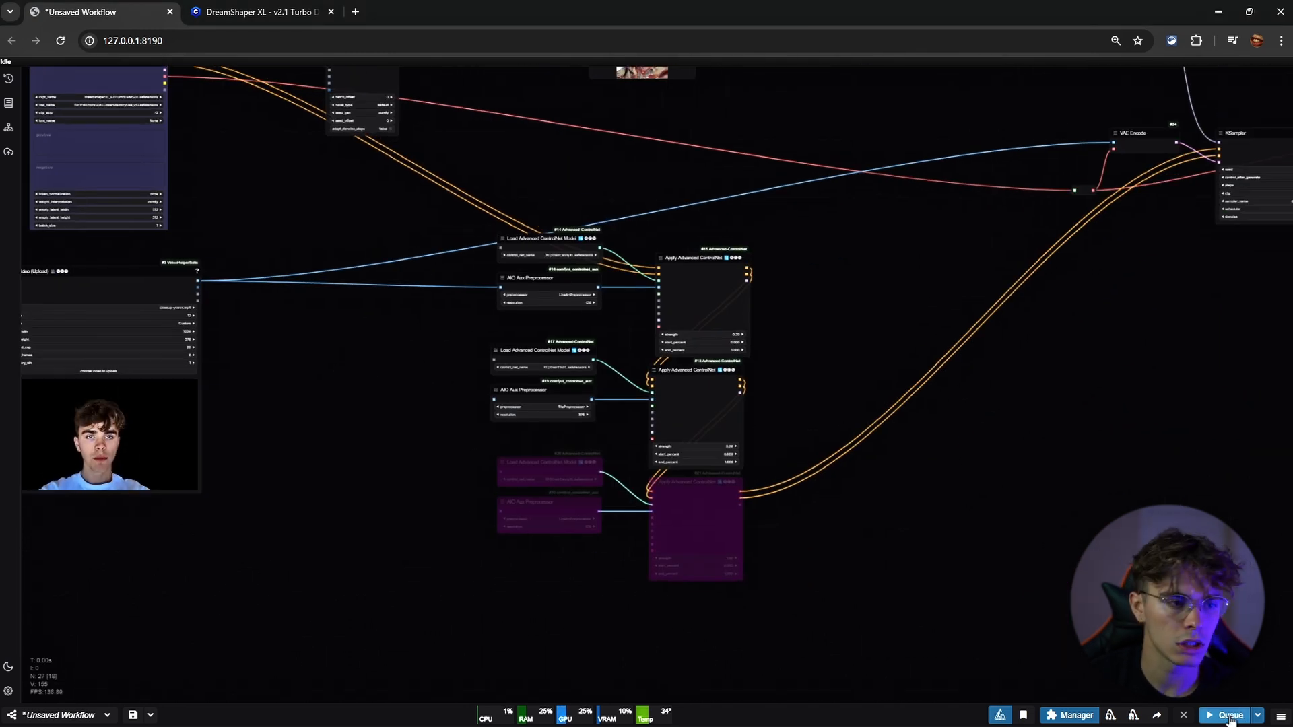
Try to run the workflow
left_click(1230, 717)
left_click(643, 423)
scroll(467, 405, "up", 5)
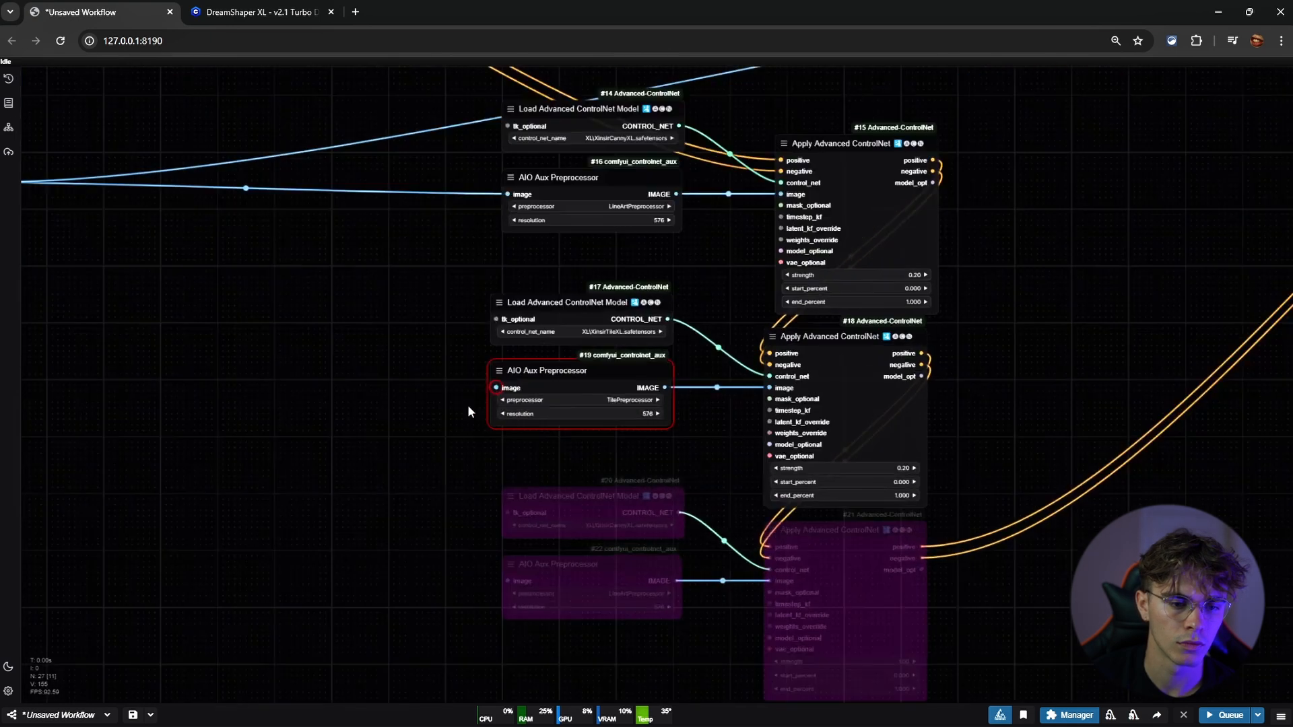
Connect the Load Video IMAGE output to the TilePreprocessor node's image input and queue the workflow
scroll(467, 405, "down", 5)
left_click_drag(565, 293, 860, 411)
key("ctrl+Return")
Space out the graph by moving both IPAdapter Batch nodes away from IPAdapter Weights and the VAE Encode, KSampler and downstream nodes further along
scroll(825, 344, "down", 7)
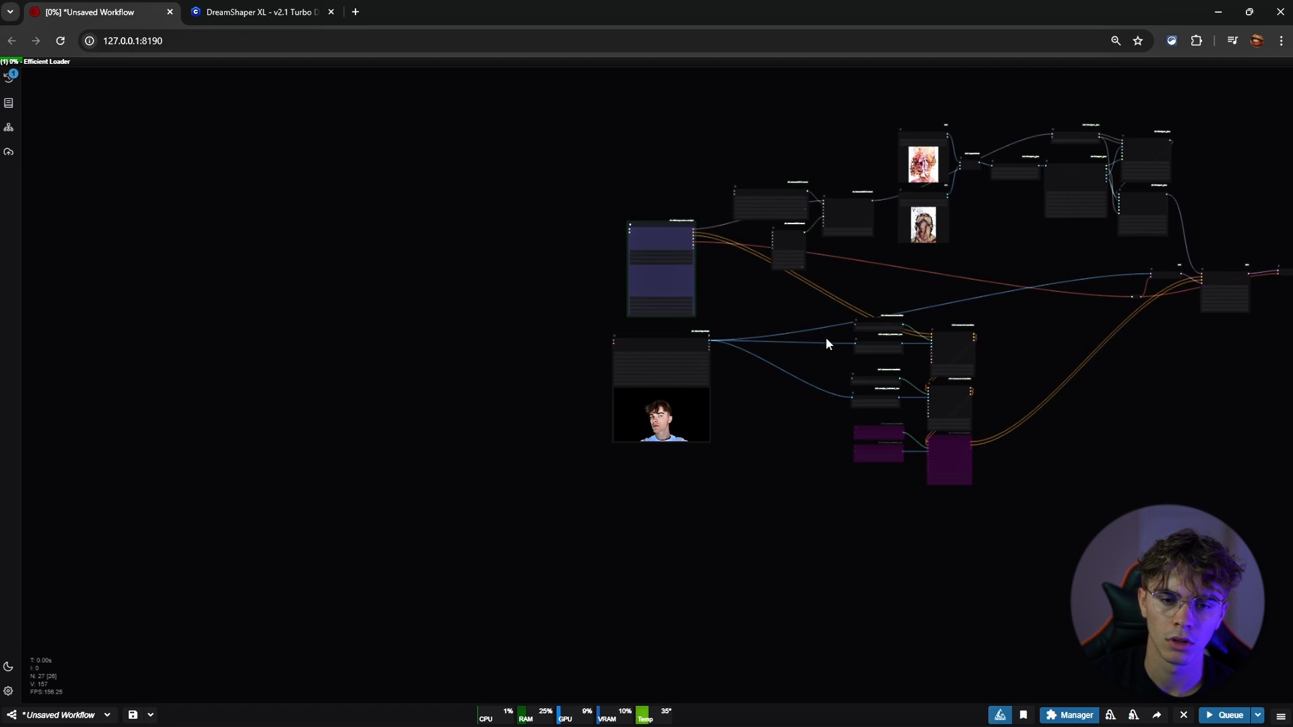
left_click_drag(827, 344, 557, 328)
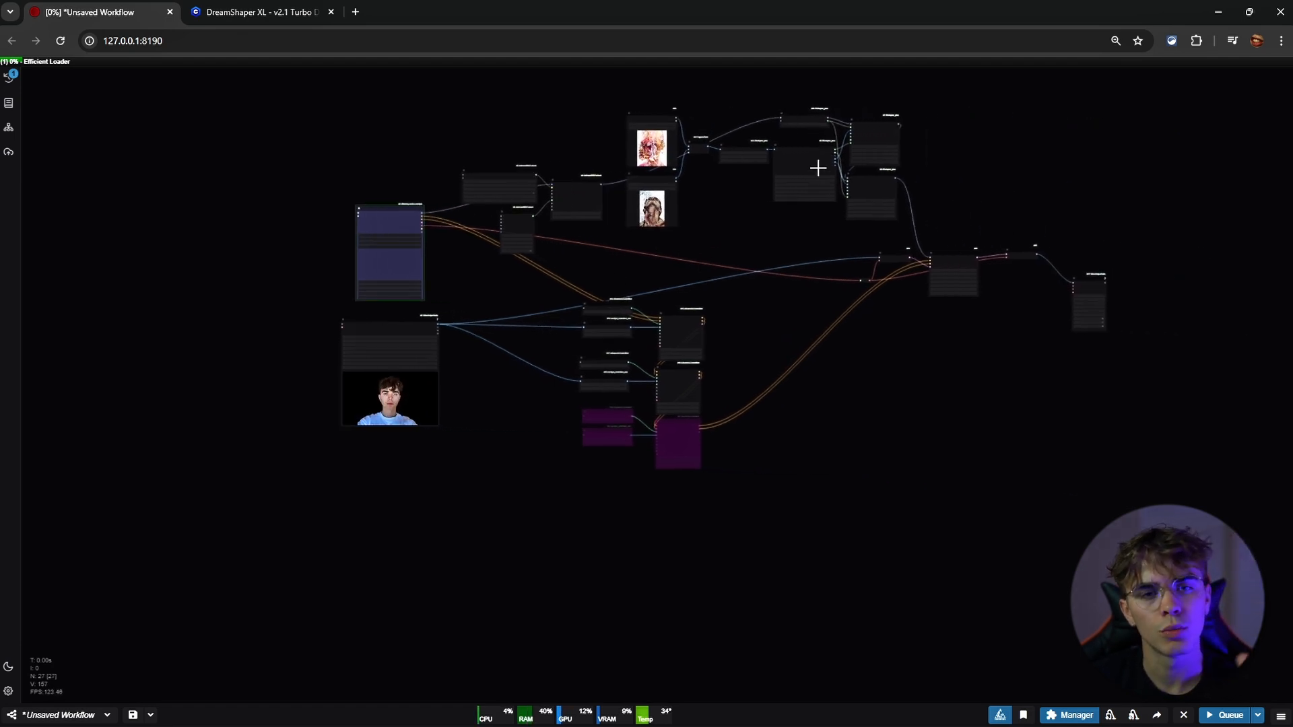
scroll(842, 125, "up", 7)
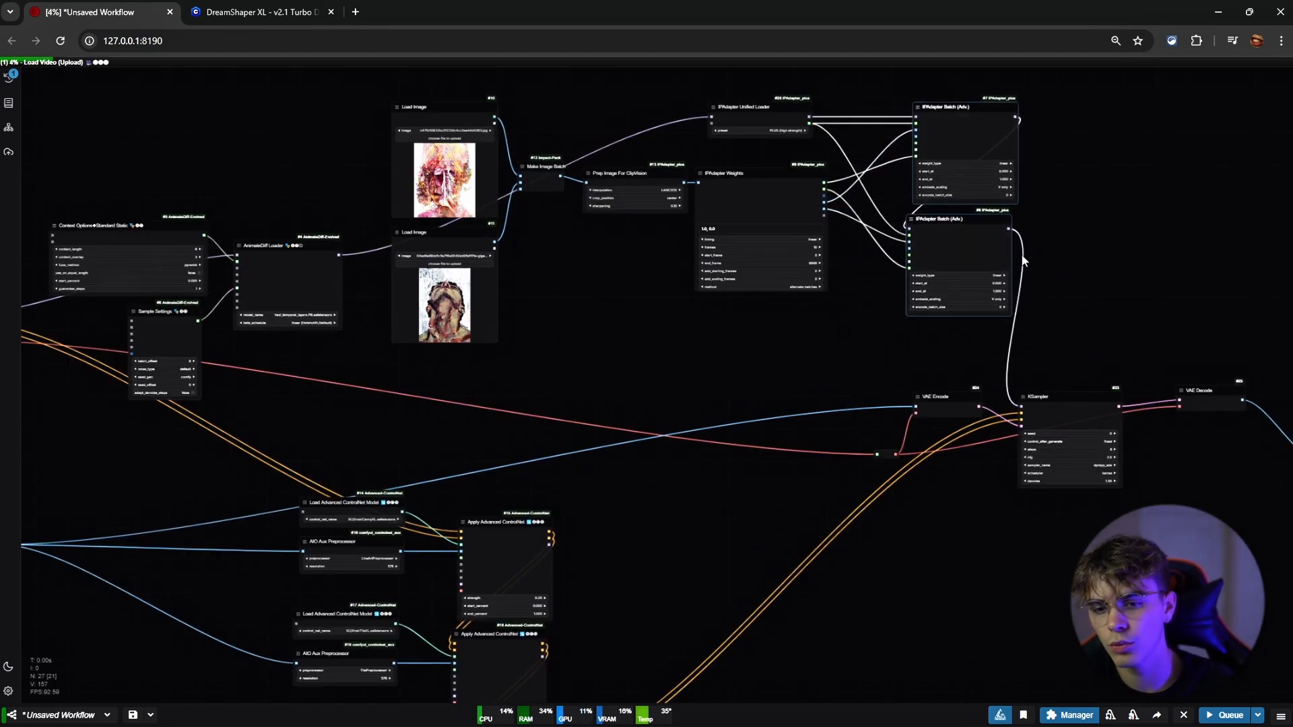
left_click_drag(1042, 359, 531, 311)
left_click_drag(404, 332, 947, 499)
left_click_drag(548, 376, 818, 362)
Add a Float To Mask node below the IPAdapter Weights node
left_click_drag(375, 407, 698, 398)
left_click_drag(769, 313, 889, 364)
left_click_drag(683, 241, 972, 345)
left_click_drag(748, 306, 915, 346)
scroll(906, 346, "up", 3)
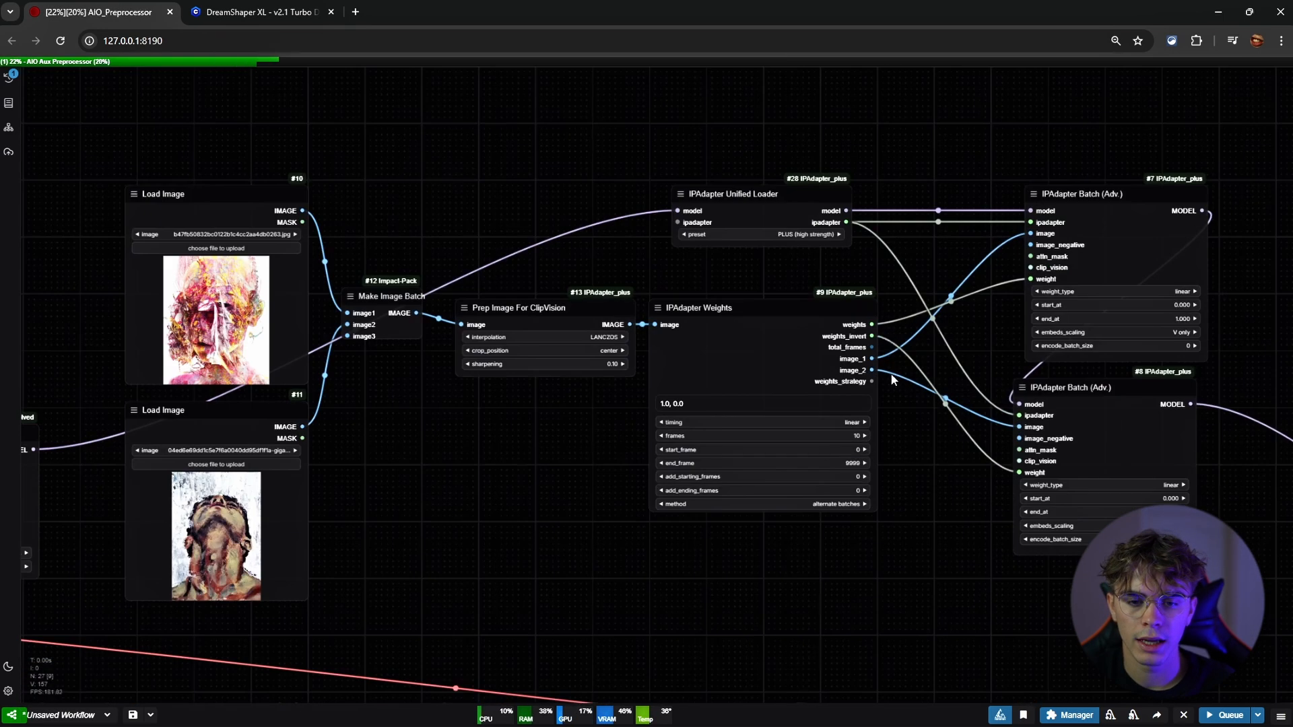
left_click_drag(924, 519, 929, 413)
double_click(743, 466)
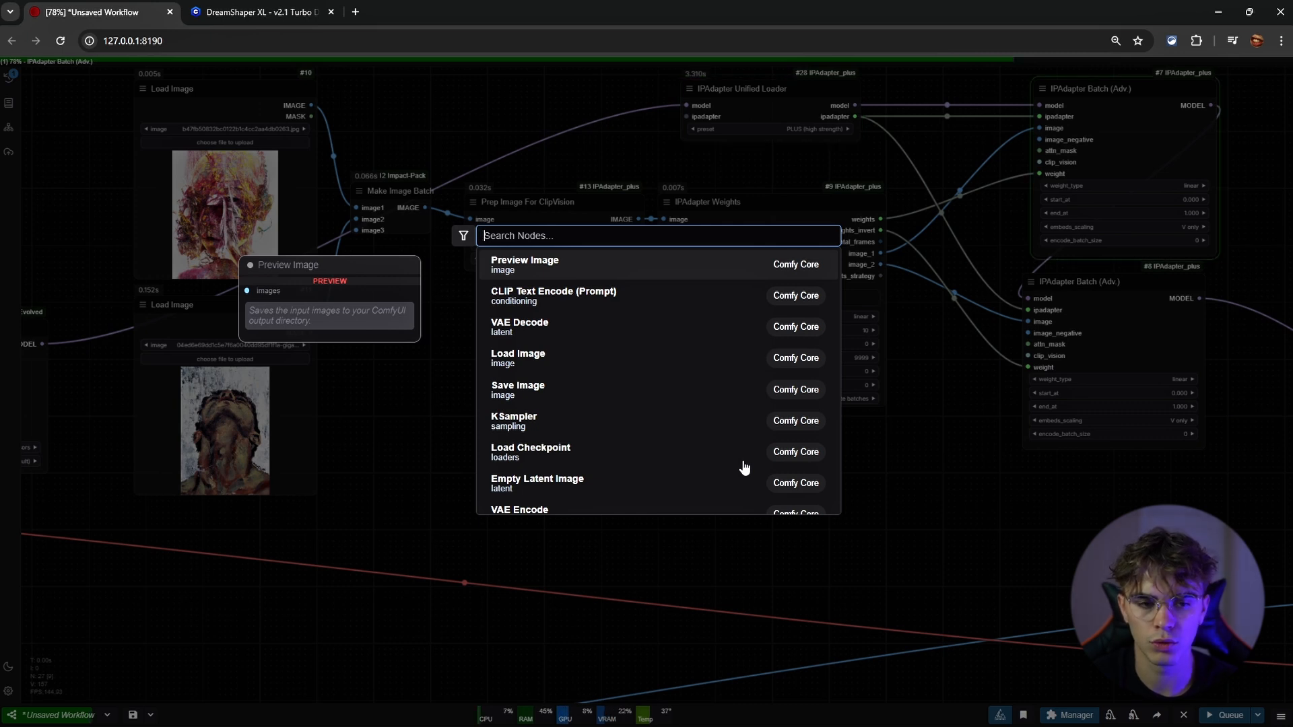
type("float to")
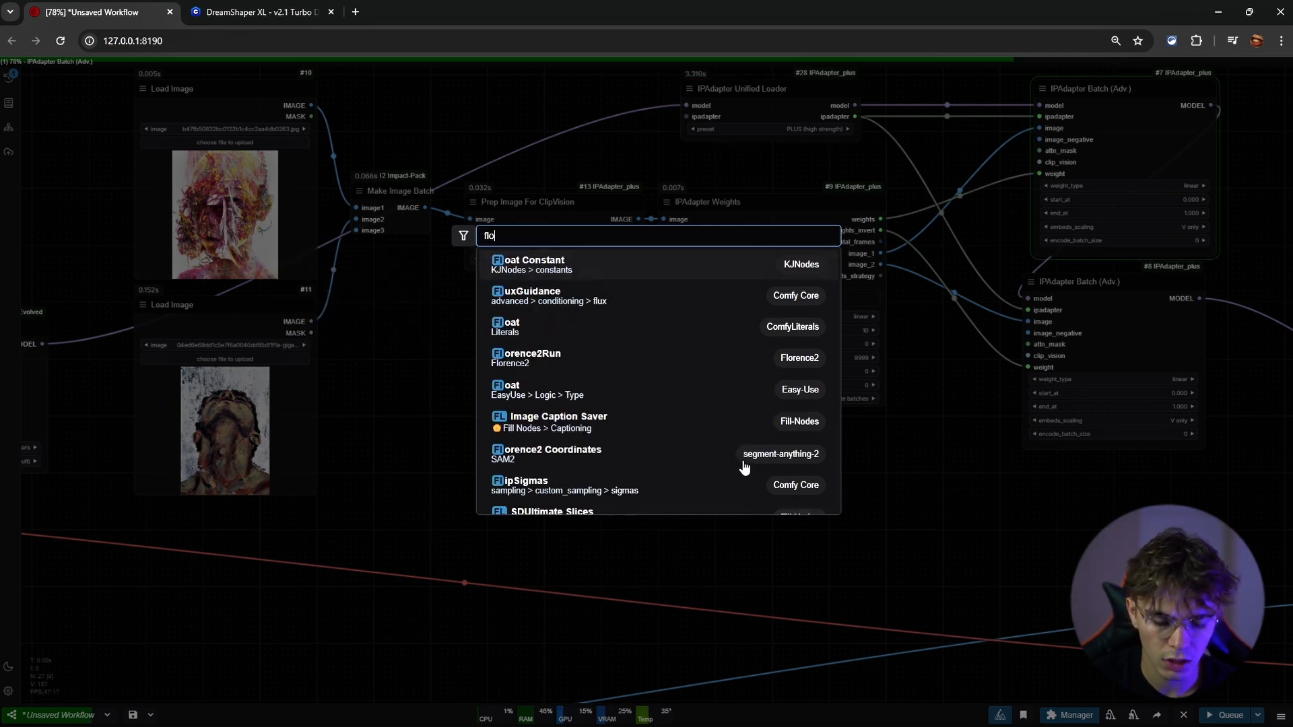
key("Return")
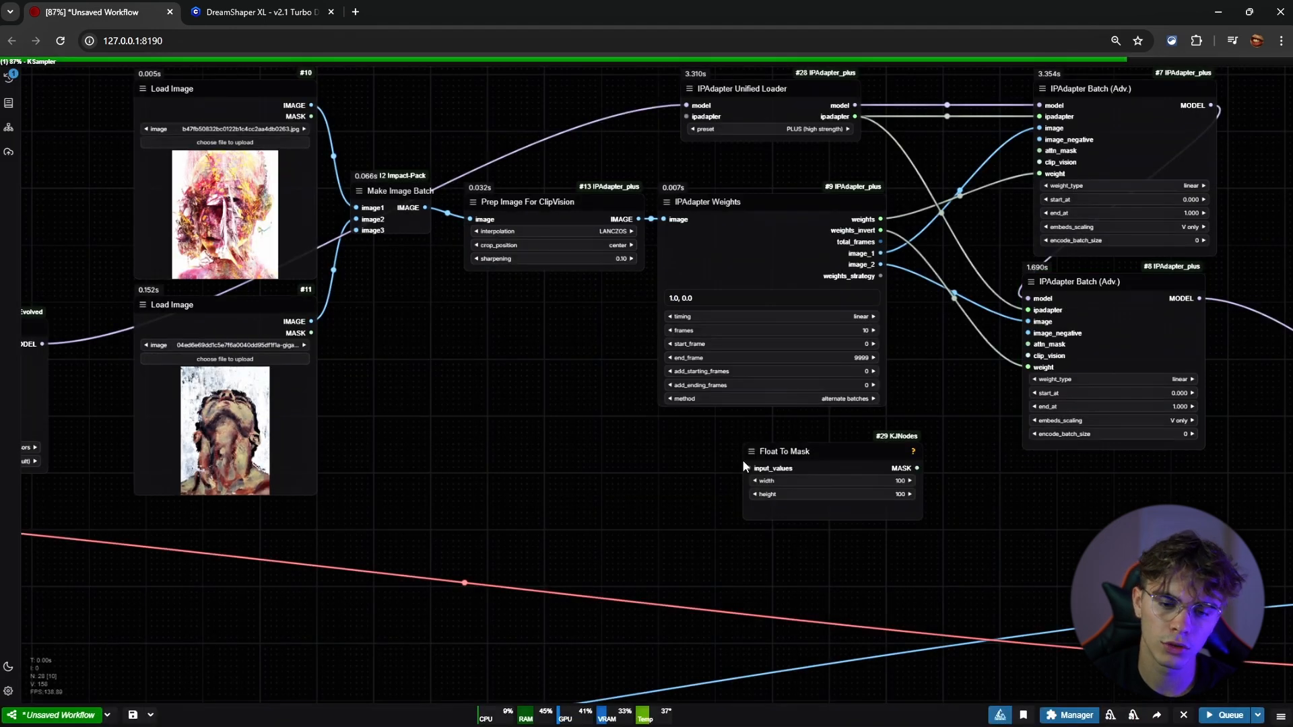
Connect IPAdapter Weights' weights output to Float To Mask's input_values and align the node directly beneath IPAdapter Weights
scroll(818, 464, "up", 4)
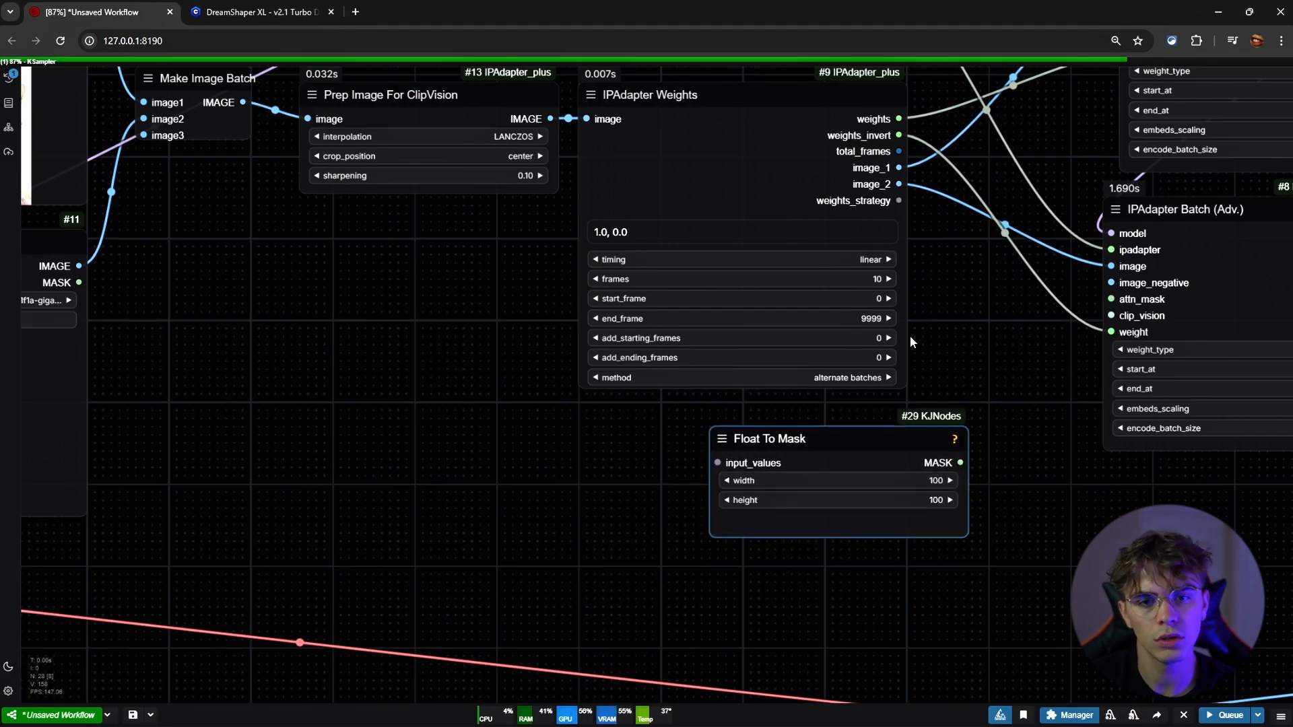
scroll(910, 336, "down", 3)
left_click_drag(913, 183, 750, 410)
left_click(897, 436)
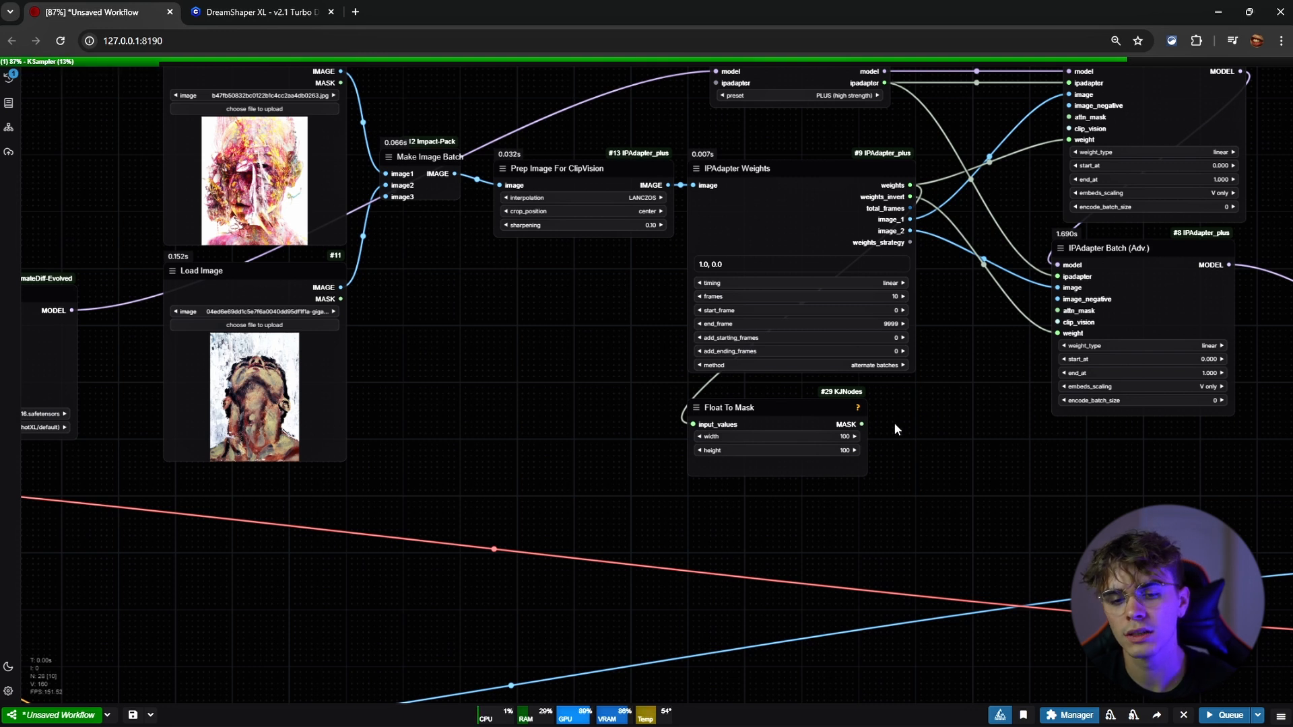
Shrink the Float To Mask node to fit its contents
left_click_drag(894, 438, 863, 367)
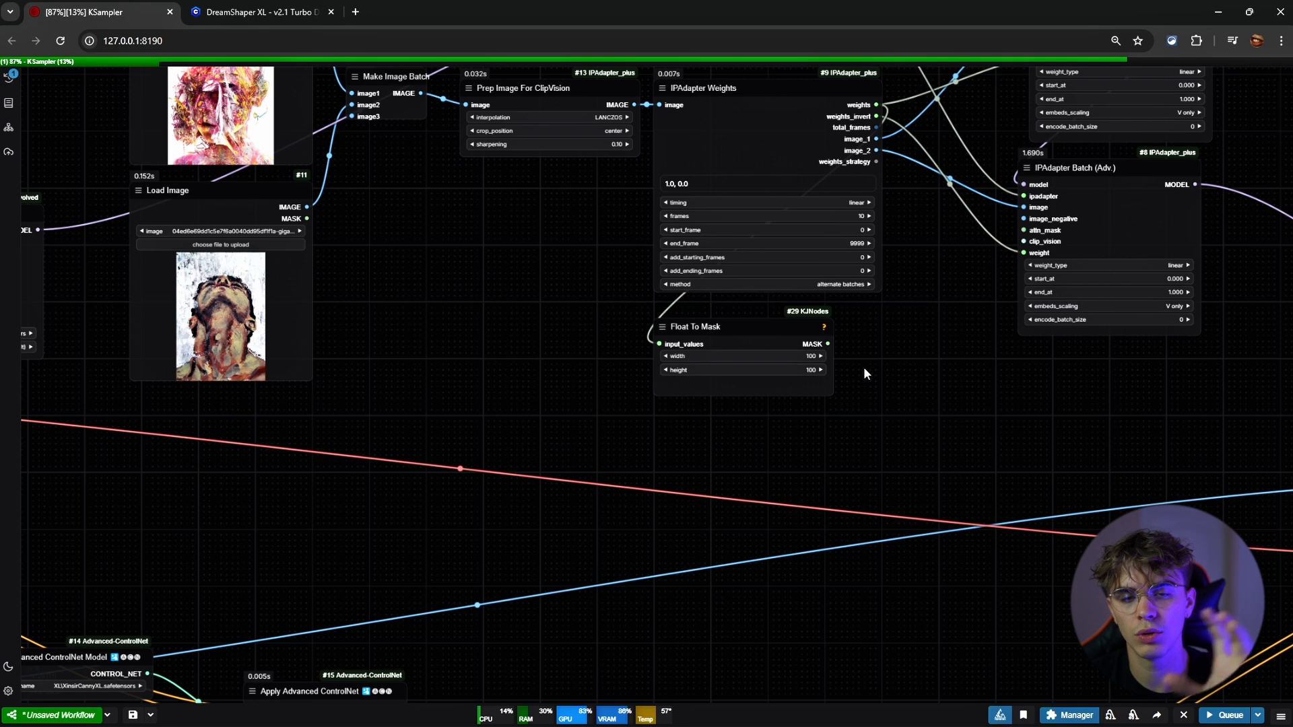
left_click_drag(864, 366, 862, 366)
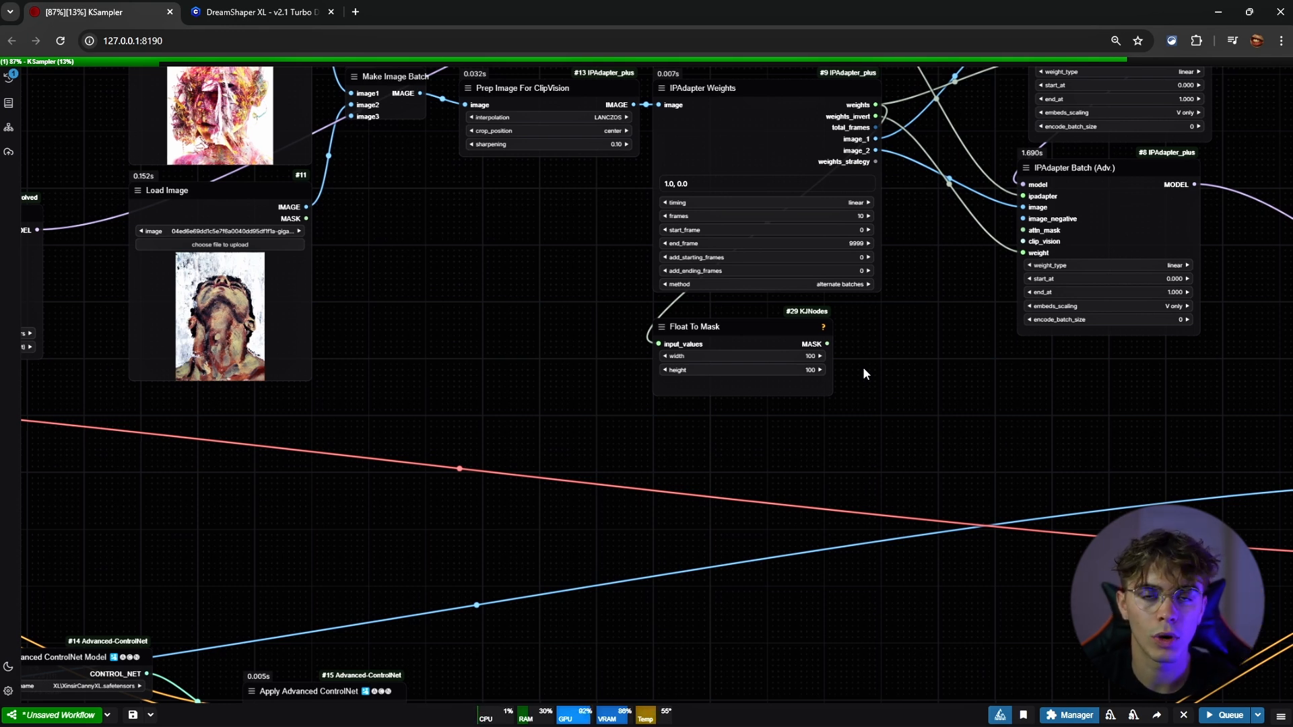
left_click_drag(863, 366, 861, 359)
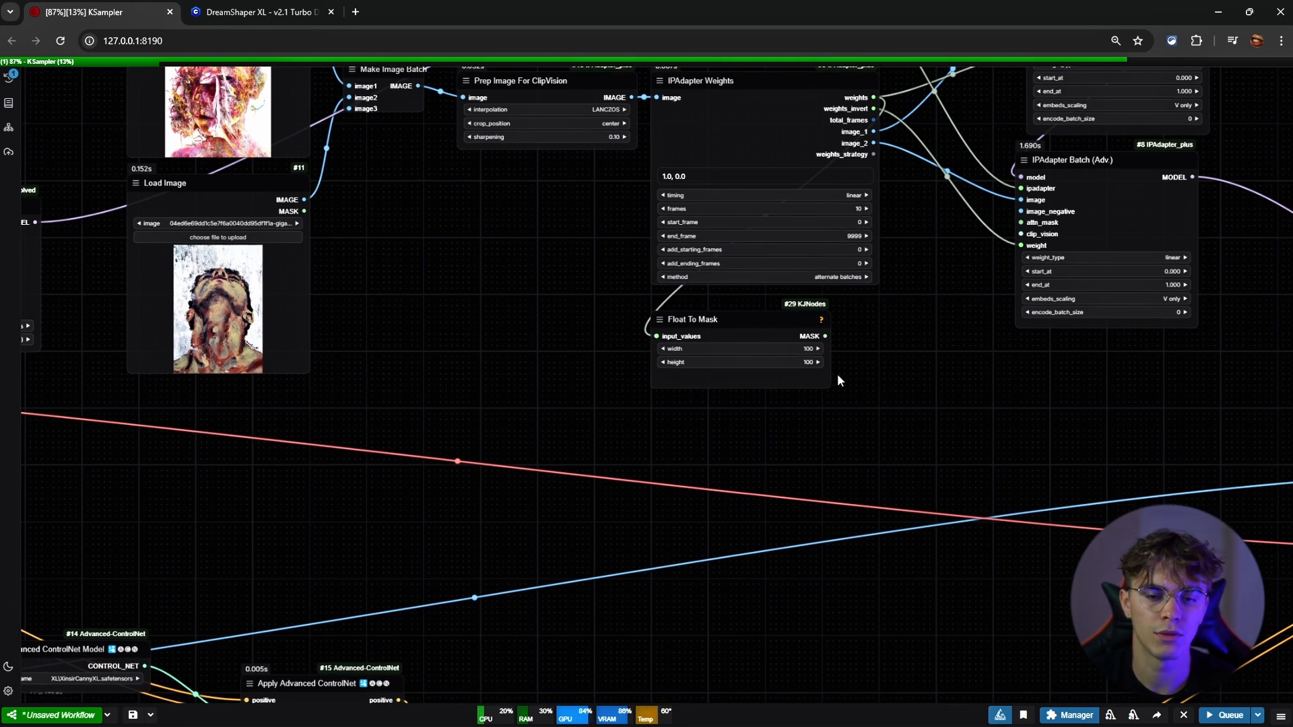
left_click_drag(827, 389, 825, 363)
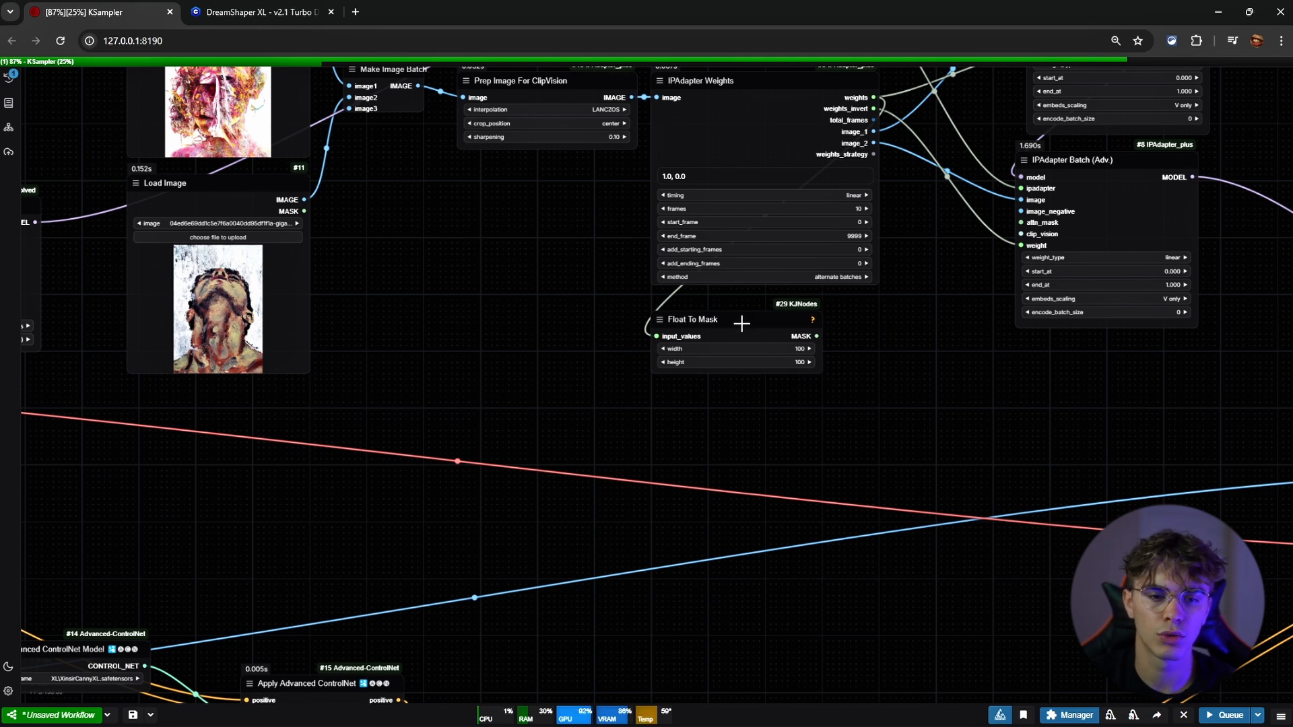
Add a Mask Preview node beside Float To Mask and connect the MASK output to its mask input
scroll(451, 281, "down", 5)
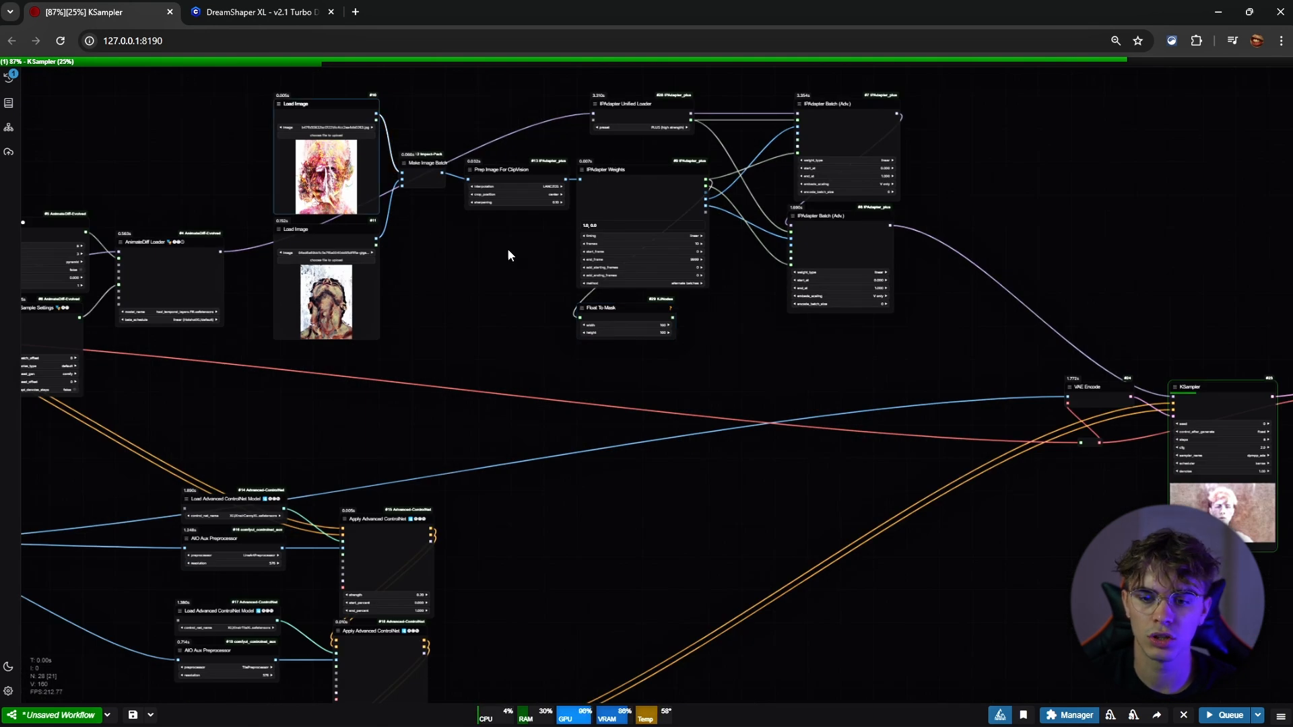
scroll(651, 282, "up", 5)
left_click(601, 326)
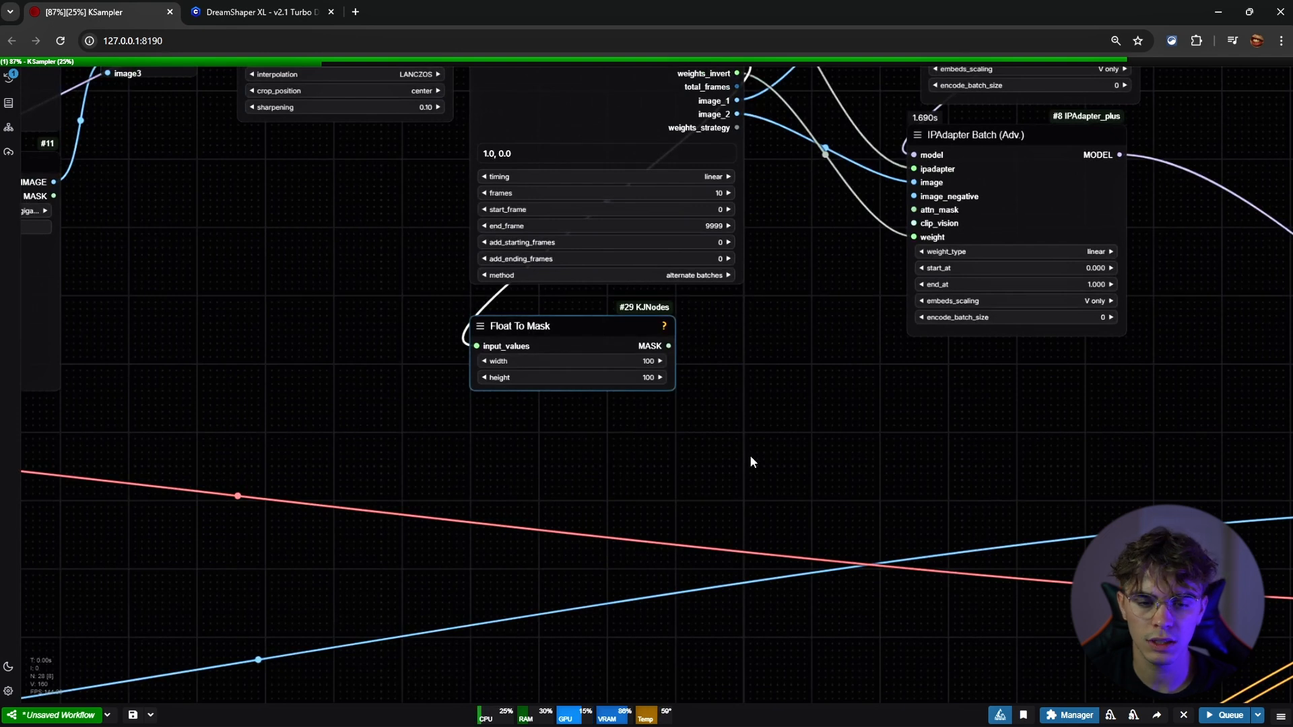
double_click(741, 427)
type("ma")
key("BackSpace")
key("BackSpace")
type("mask")
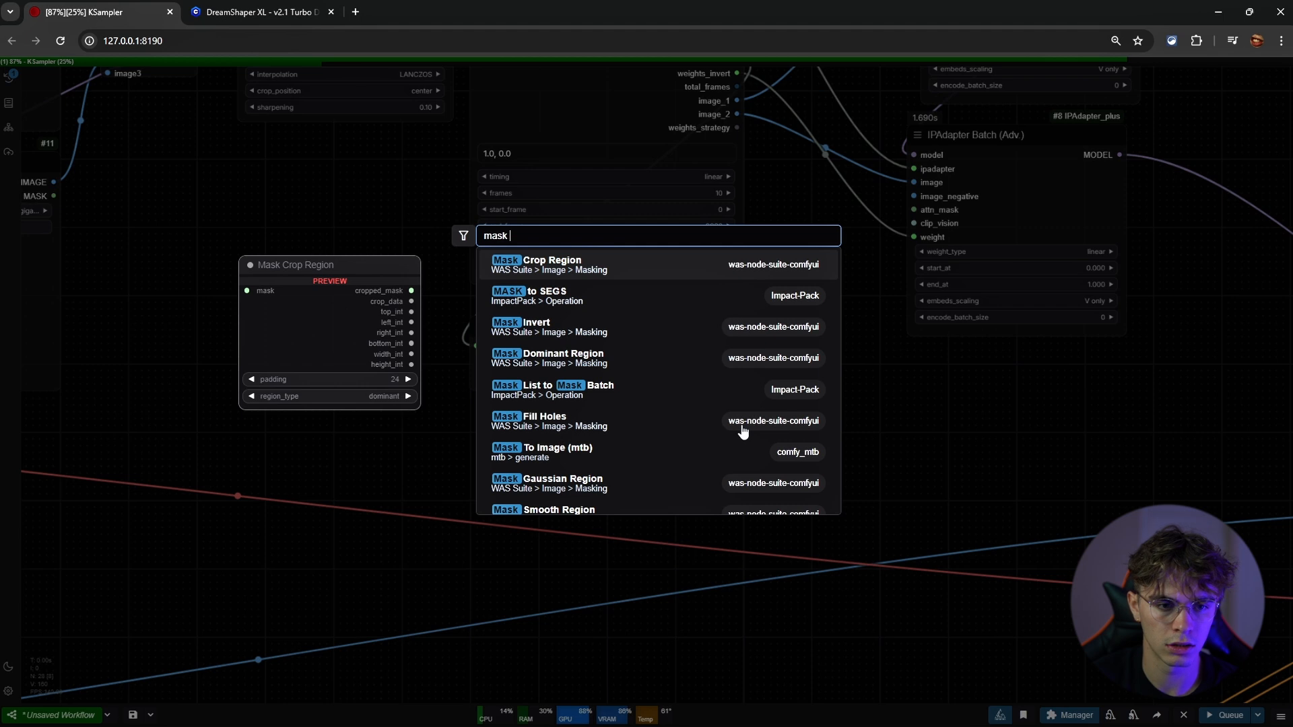
type(" pr")
key("Return")
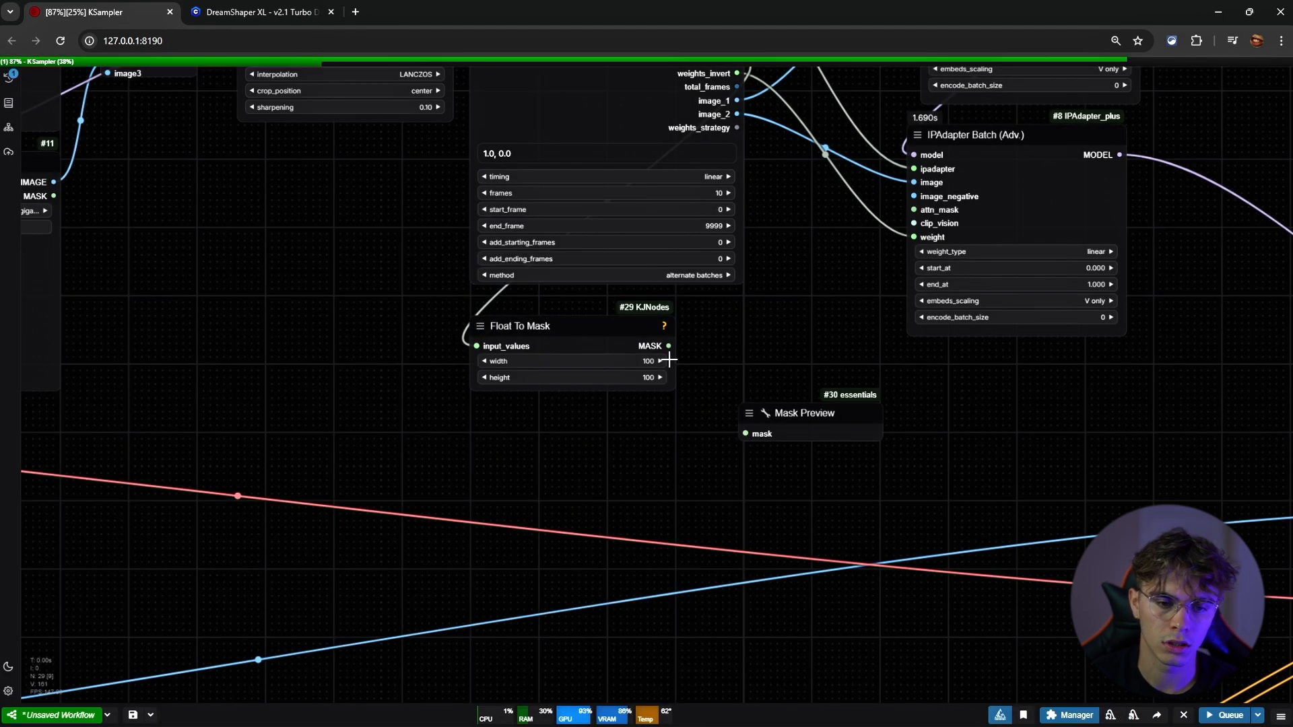
left_click_drag(666, 344, 748, 433)
Add an Image Composite From Mask Batch node near Mask Preview and move Mask Preview directly beneath Float To Mask
double_click(761, 498)
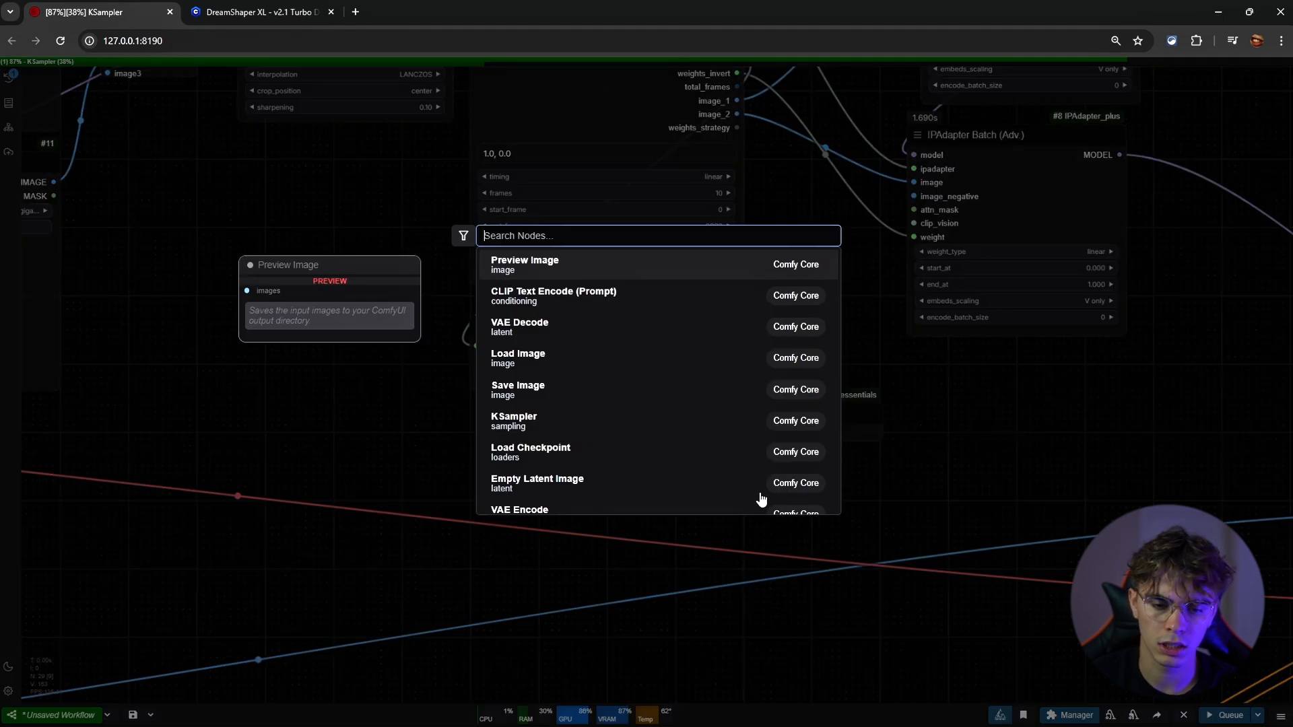
type("image mask")
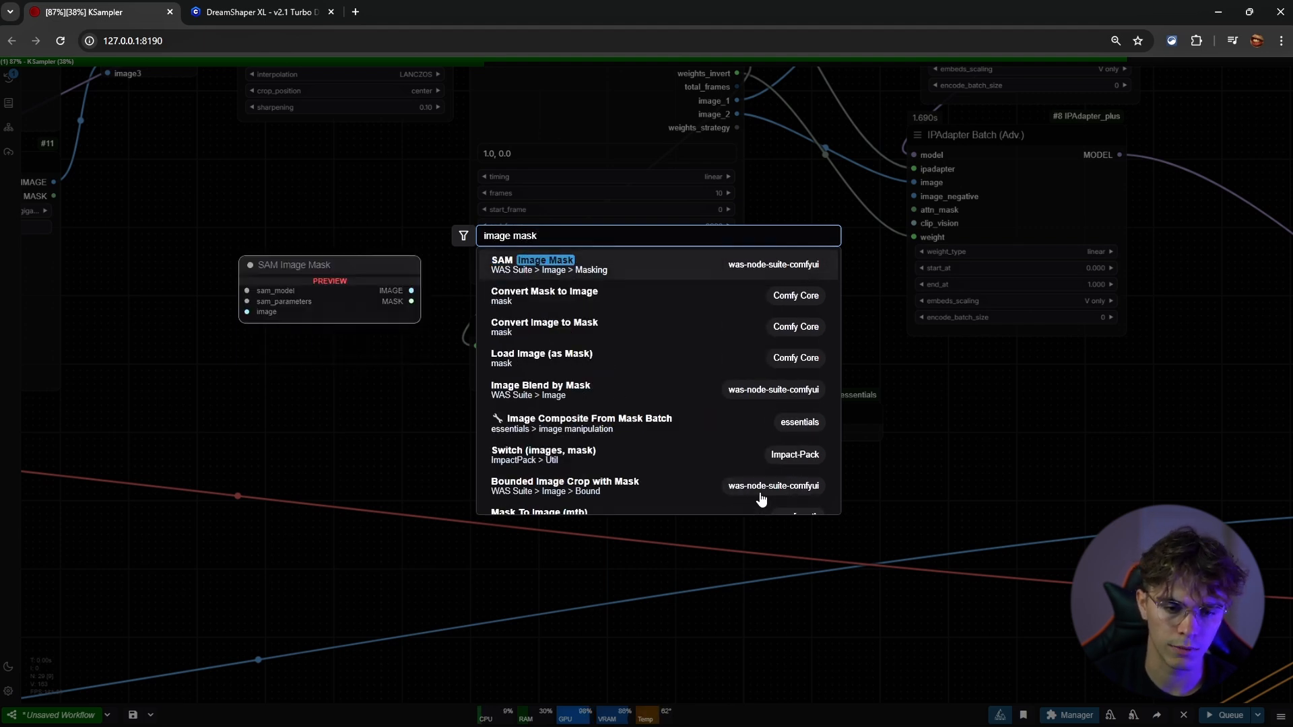
left_click(687, 419)
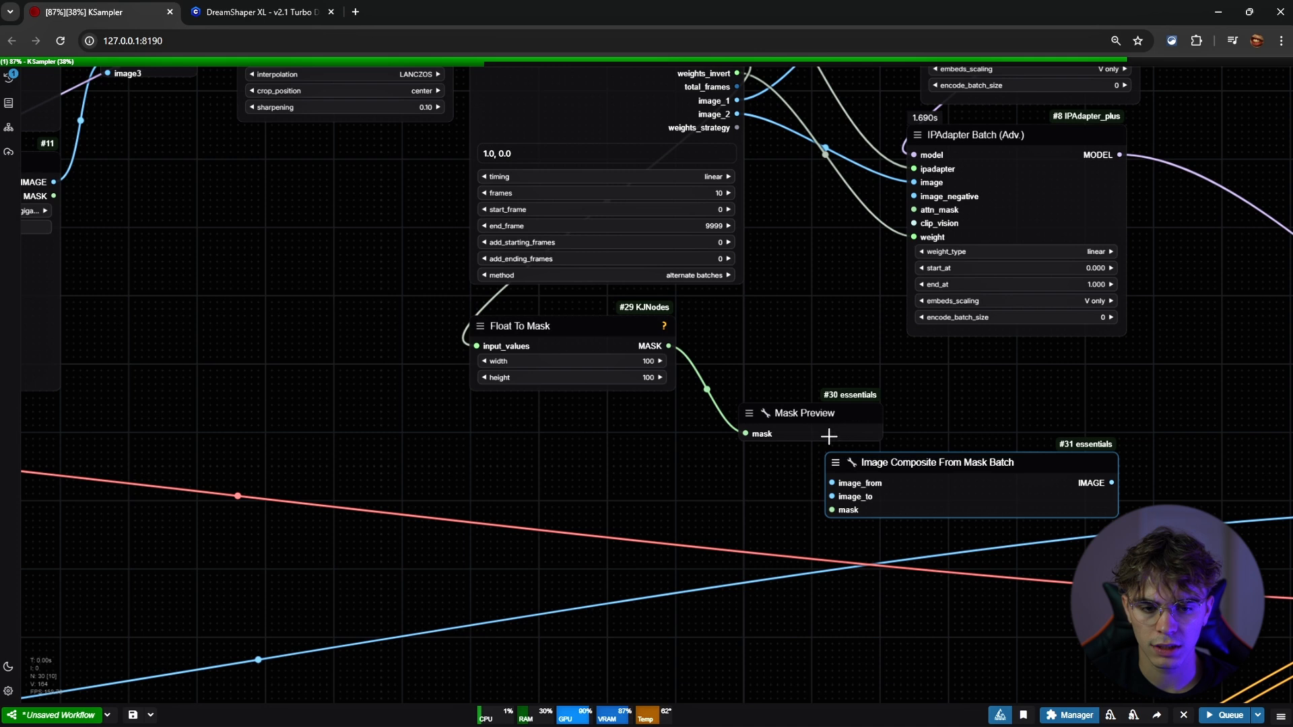
left_click_drag(829, 432, 600, 442)
Connect IPAdapter Weights' image_1 to image_from and image_2 to image_to on the composite node, and Float To Mask's MASK to its mask input
scroll(653, 427, "down", 4)
scroll(694, 211, "up", 2)
left_click_drag(717, 200, 796, 517)
left_click_drag(718, 210, 805, 486)
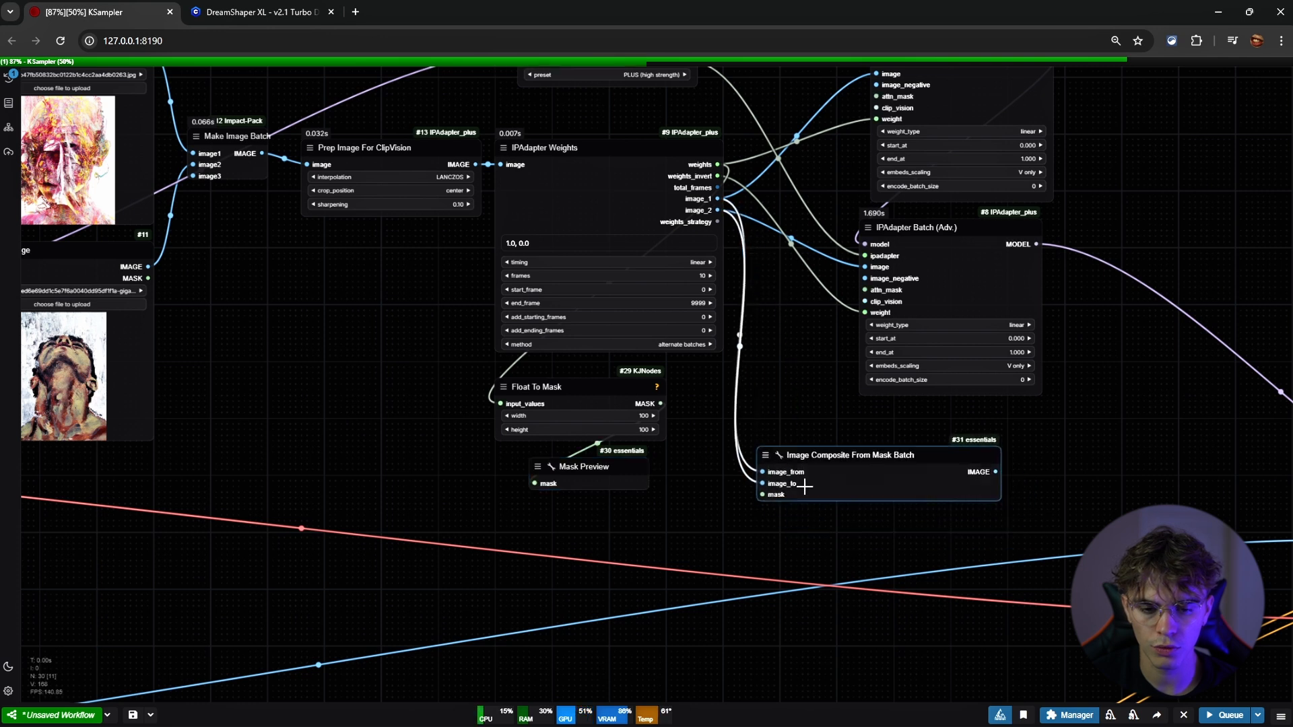
left_click_drag(661, 404, 762, 495)
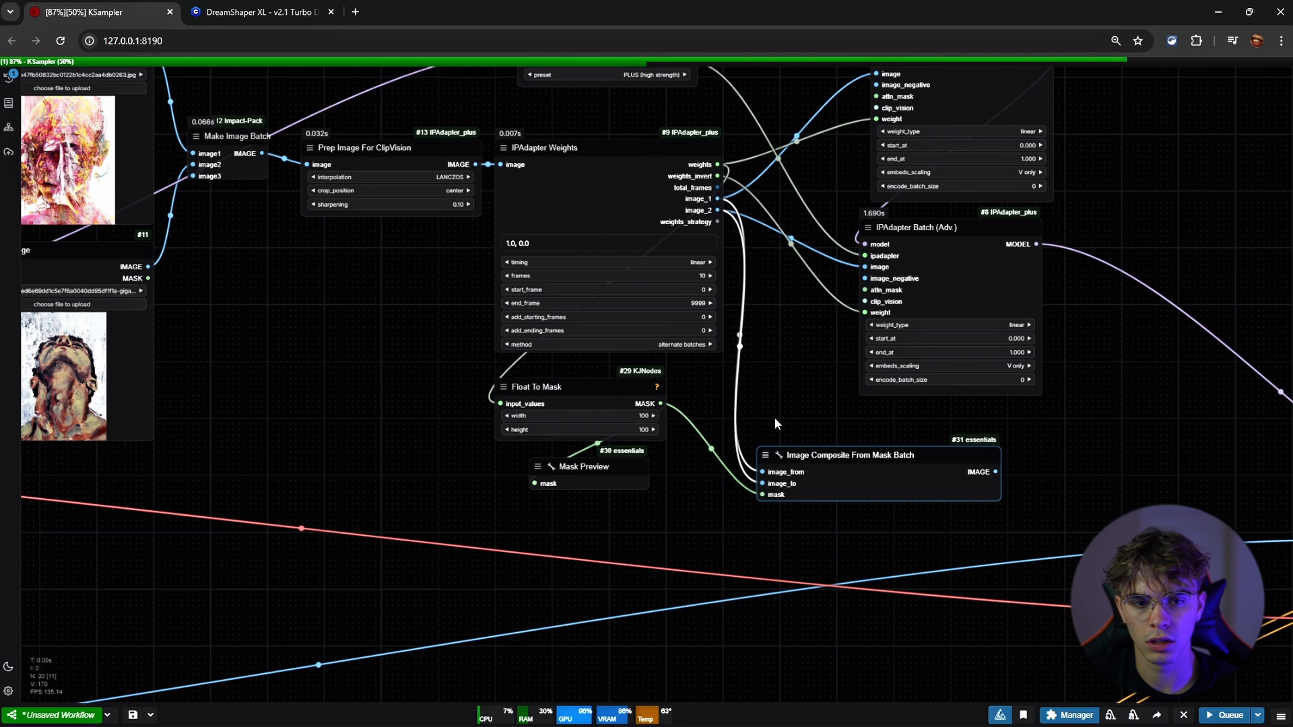
Add a Preview Image node fed by the Image Composite From Mask Batch output and place it beside that node
left_click_drag(775, 418, 676, 305)
left_click_drag(899, 357, 909, 427)
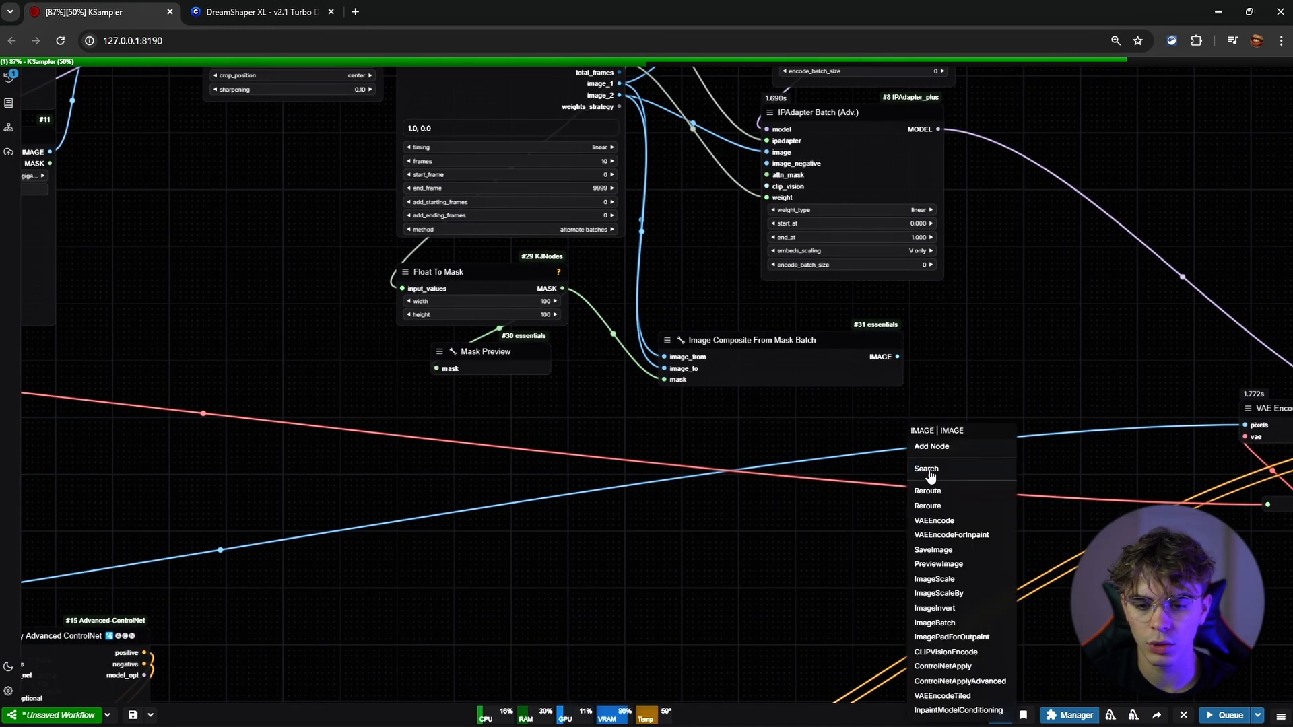
left_click(943, 563)
scroll(924, 540, "down", 5)
scroll(577, 433, "up", 8)
left_click_drag(589, 364, 633, 272)
scroll(654, 410, "down", 6)
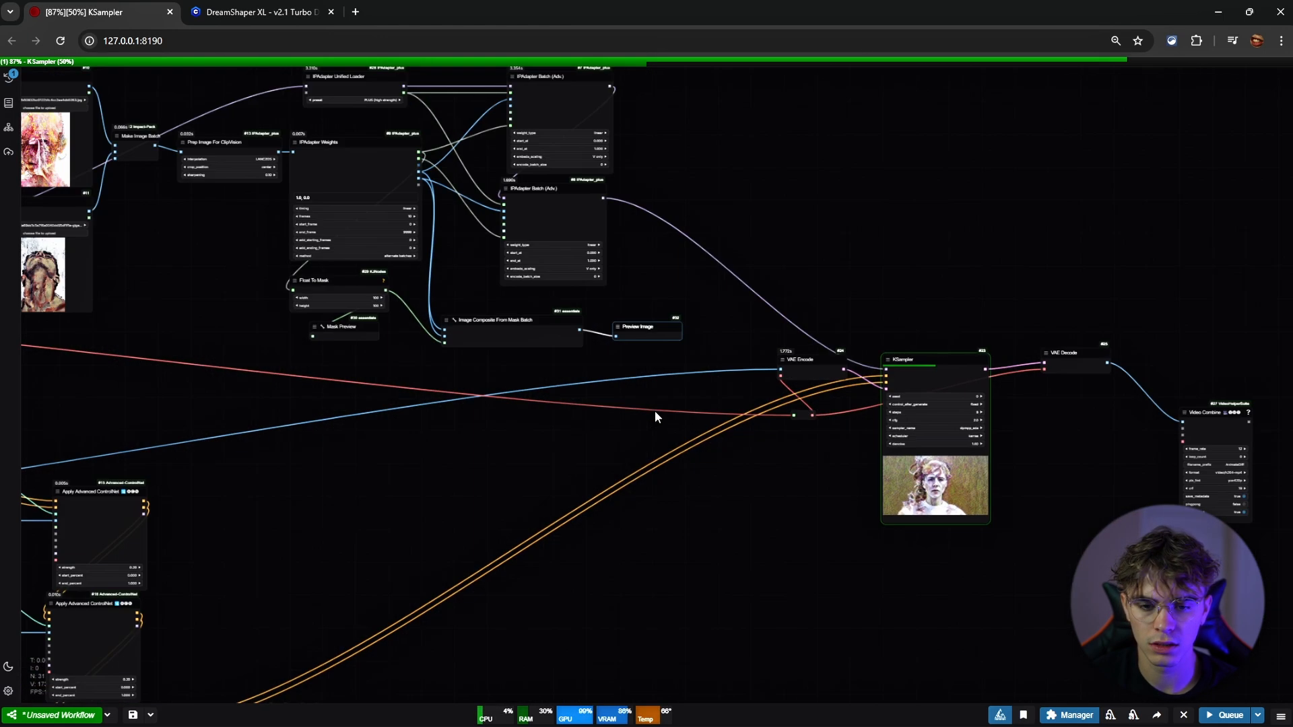
scroll(886, 439, "up", 10)
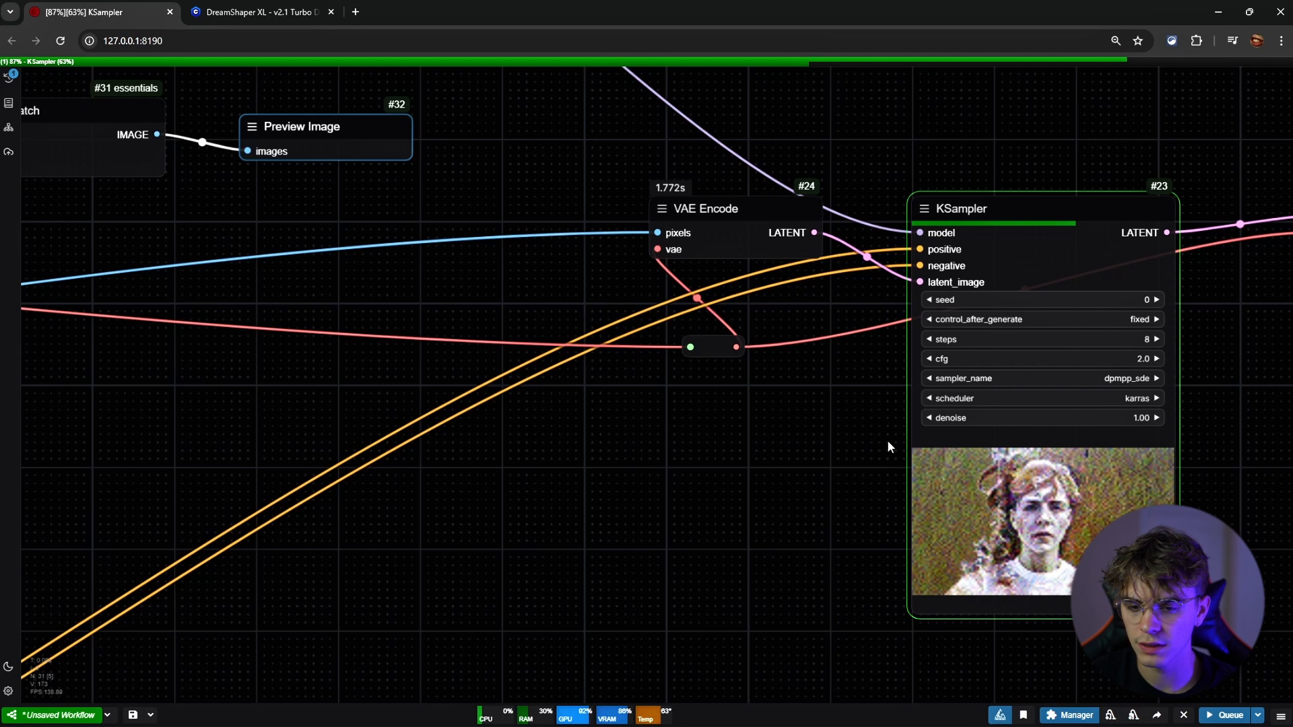
Set end_percent to 0.85 on the two active Apply Advanced ControlNet nodes, one for line art and one for tile
scroll(887, 441, "down", 4)
left_click_drag(881, 450, 1131, 362)
left_click_drag(513, 488, 963, 273)
scroll(619, 328, "up", 8)
scroll(682, 336, "down", 4)
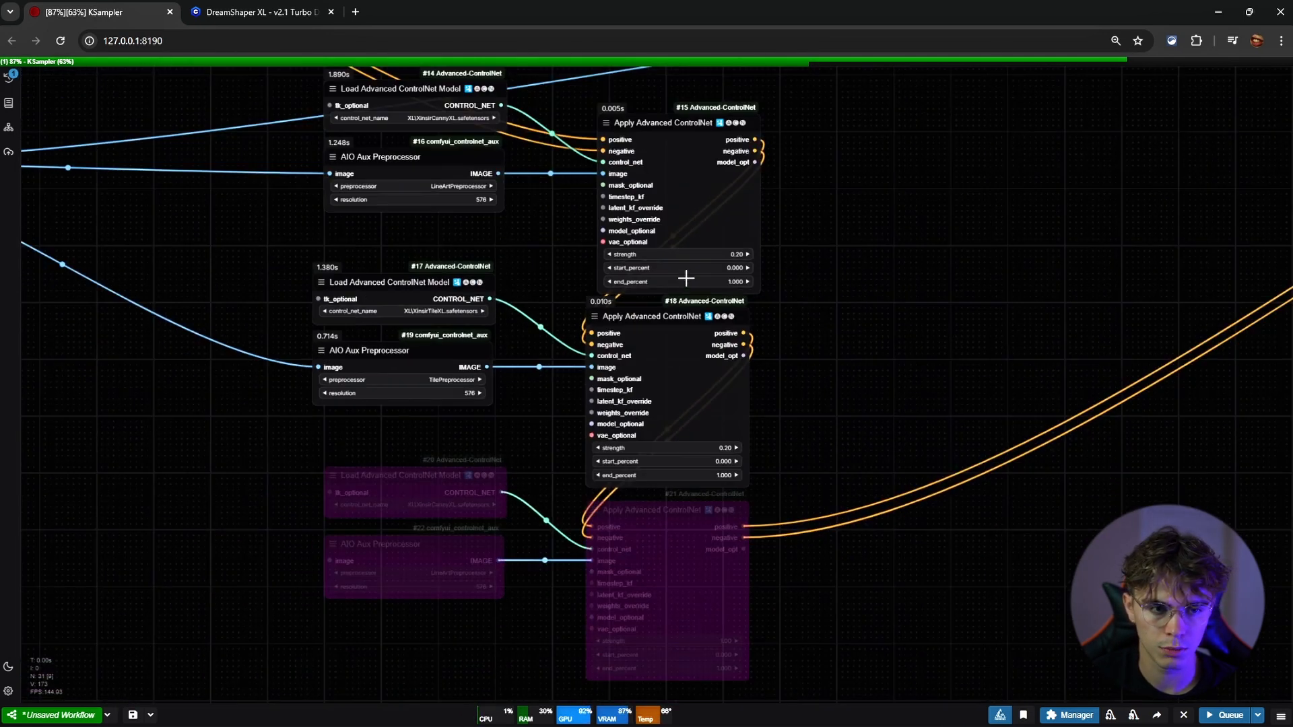
left_click(685, 278)
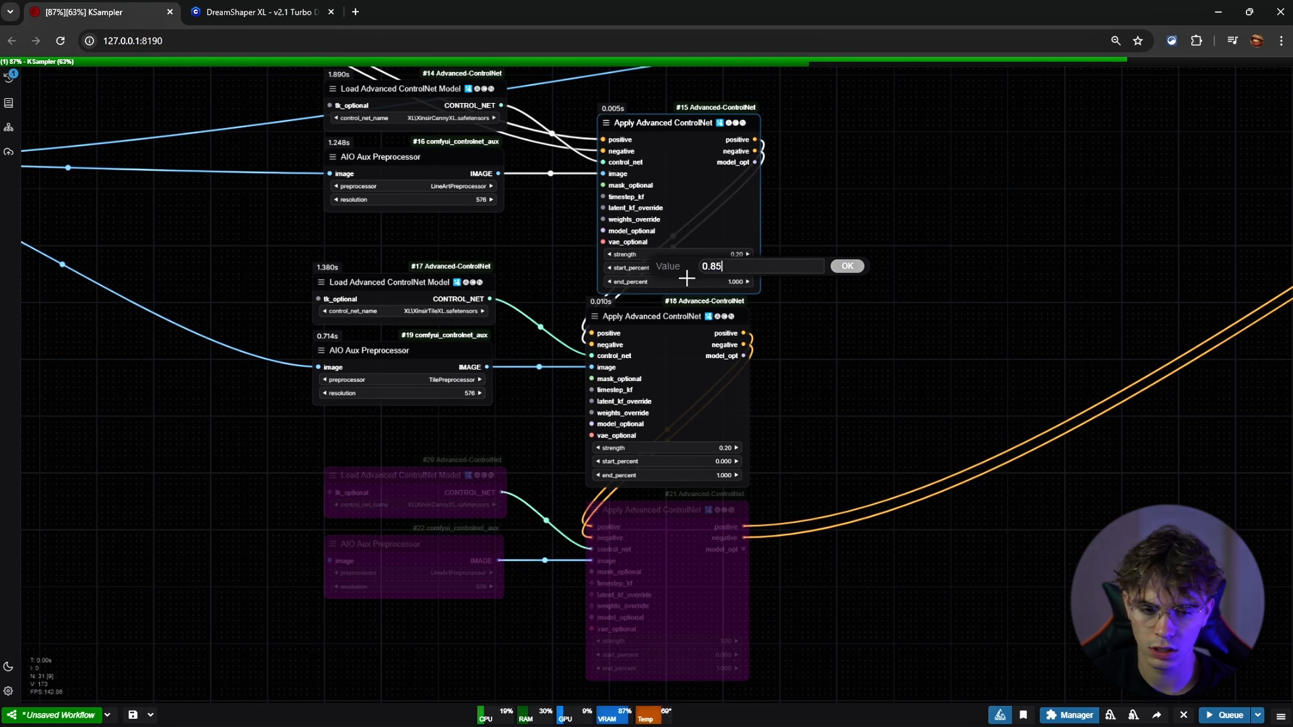
key("Return")
left_click(667, 474)
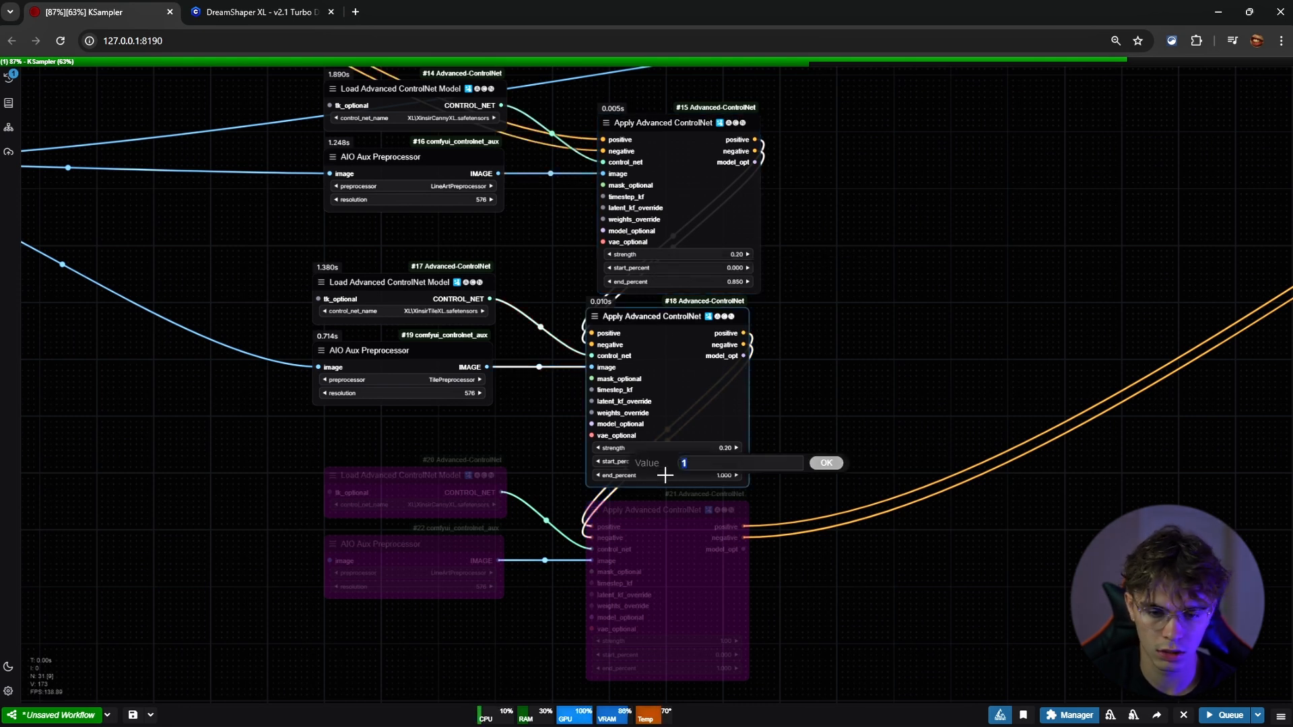
key("Return")
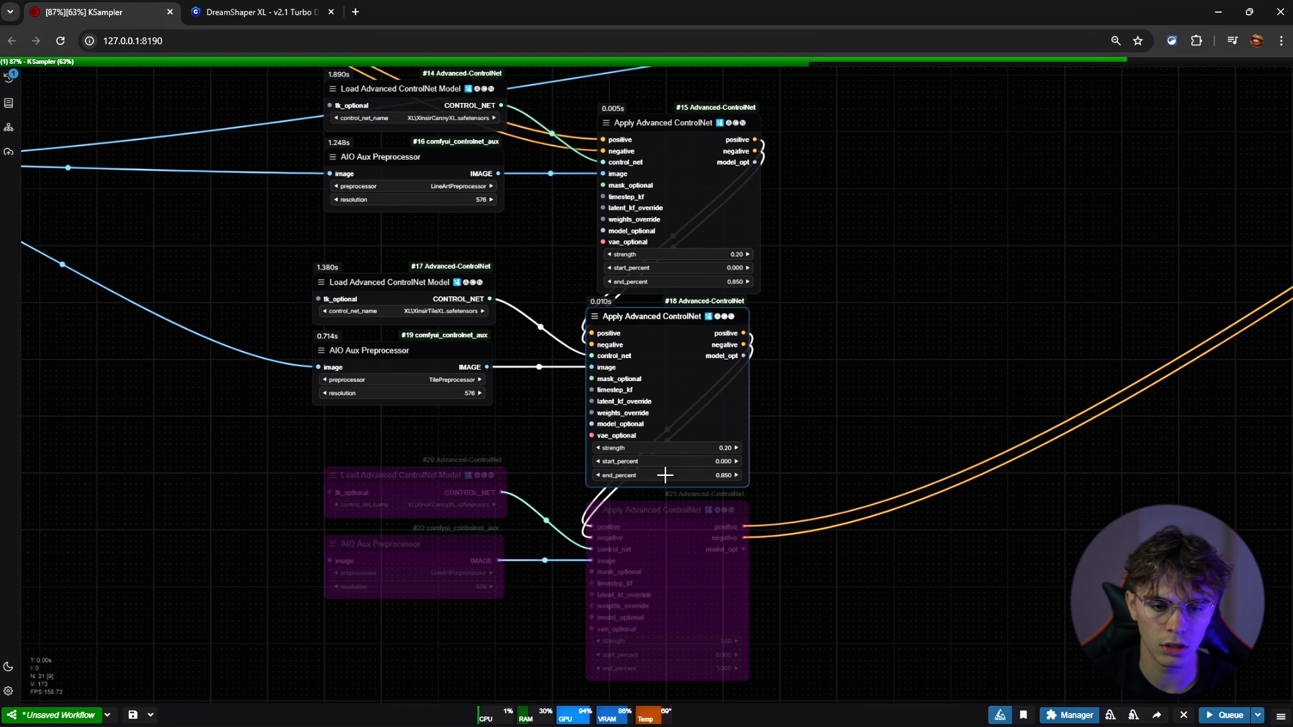
Examine the KSampler's sampling preview and the surrounding node graph while the animation renders
scroll(666, 404, "down", 13)
left_click_drag(774, 391, 901, 428)
scroll(739, 310, "up", 11)
left_click_drag(643, 284, 340, 386)
scroll(340, 385, "down", 8)
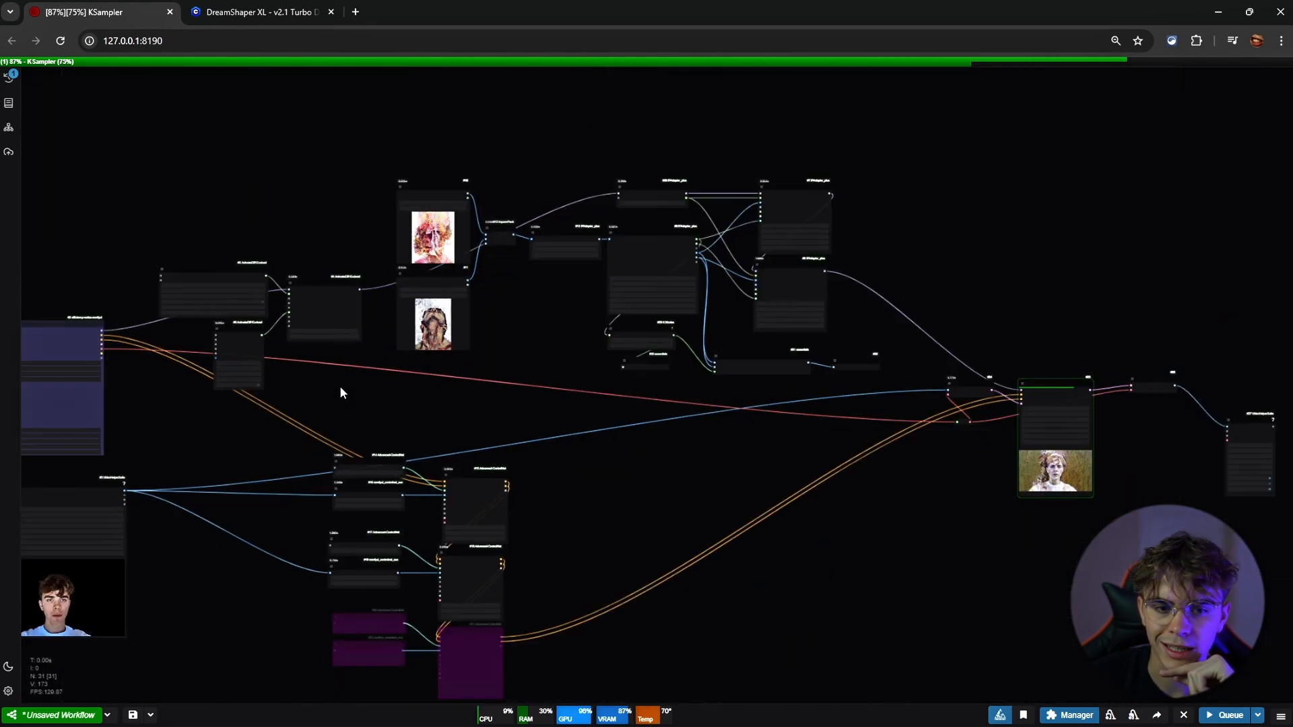
left_click_drag(687, 438, 341, 382)
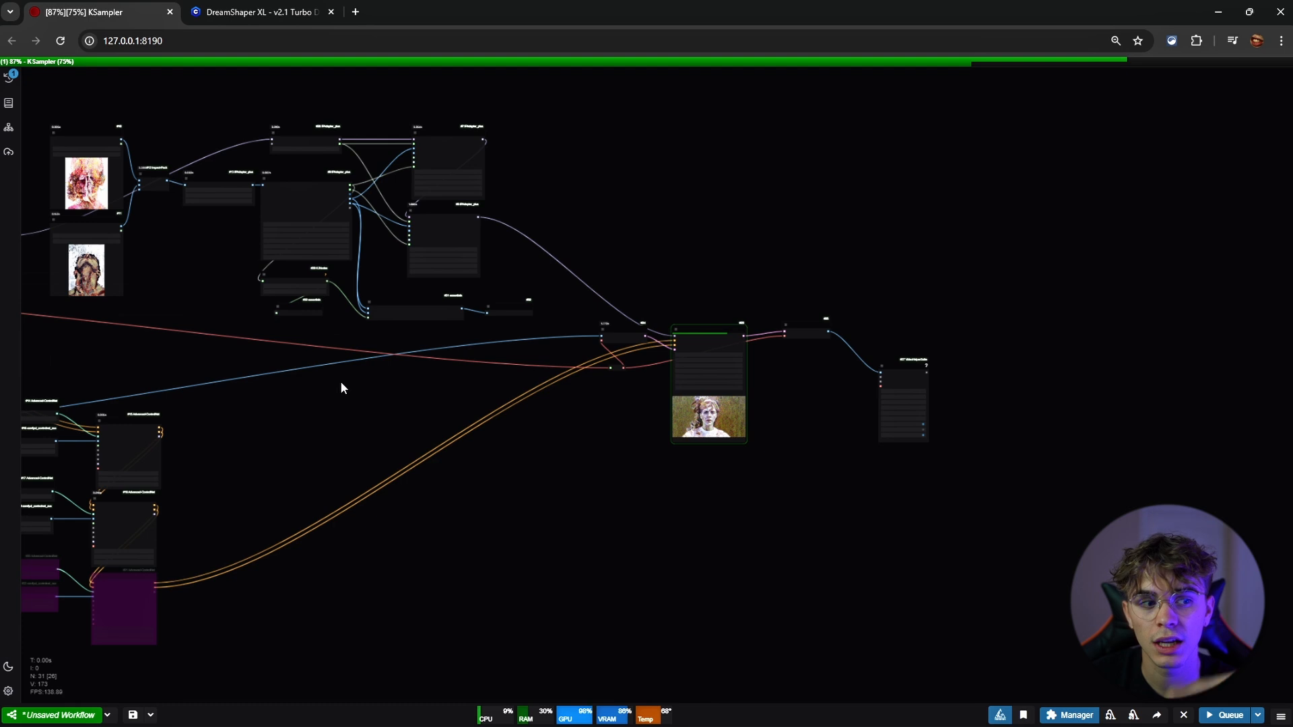
left_click_drag(340, 382, 262, 361)
scroll(586, 381, "up", 5)
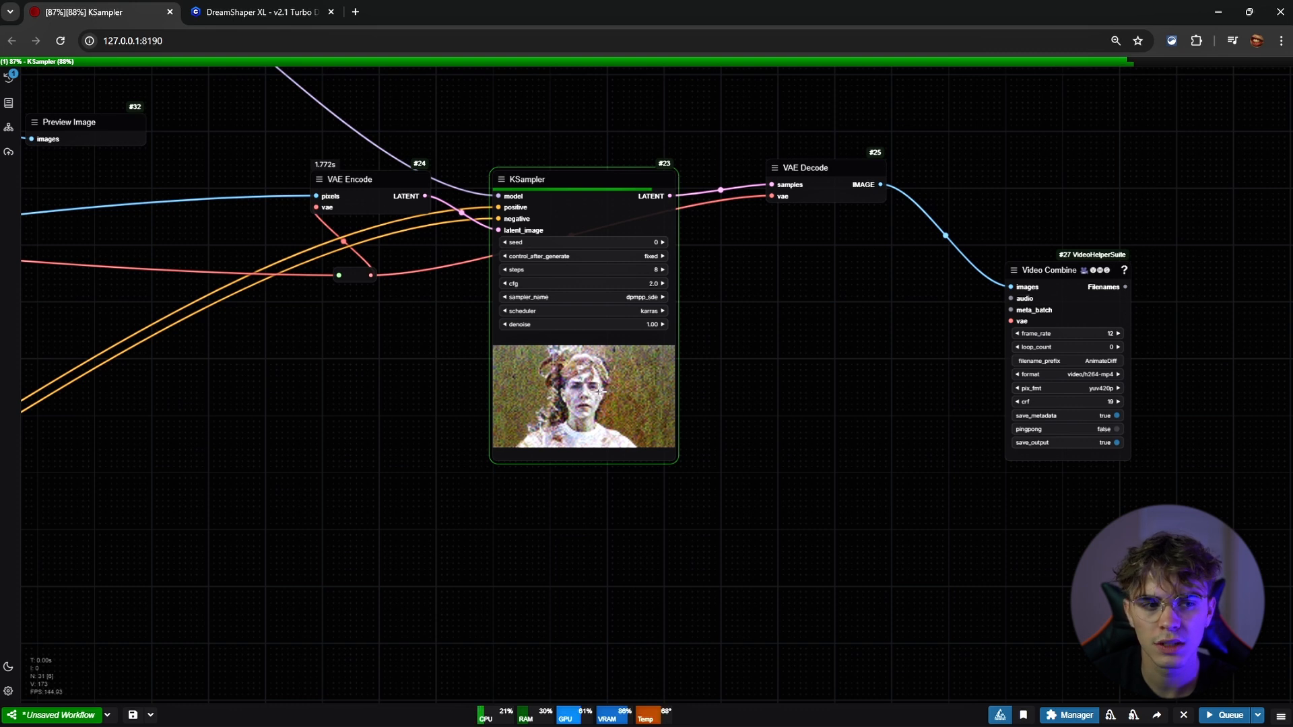
scroll(599, 390, "down", 6)
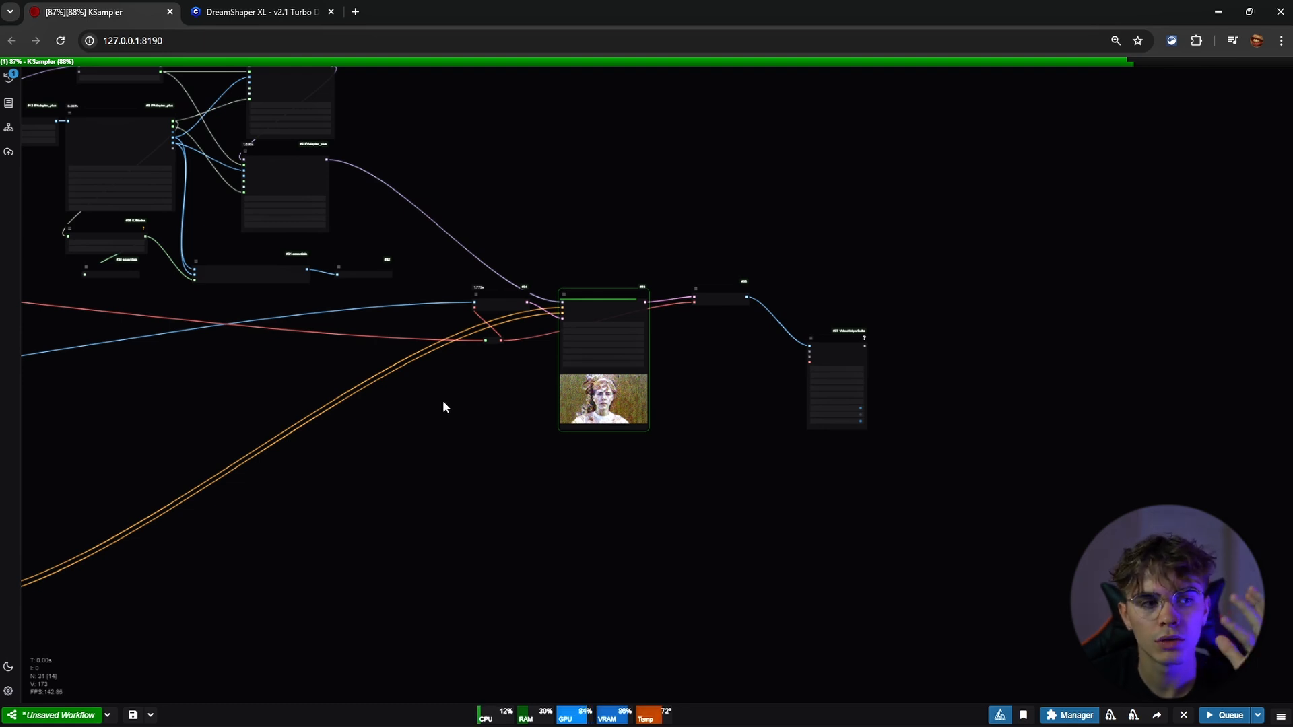
scroll(569, 395, "up", 5)
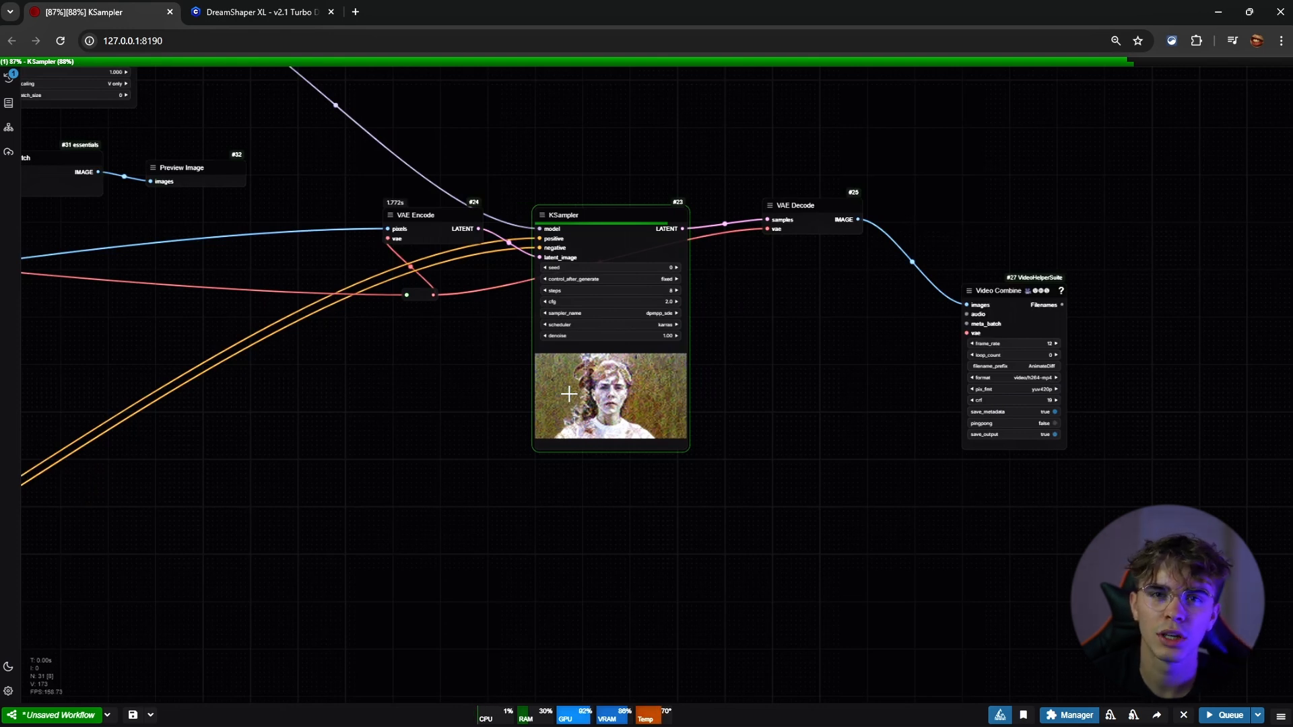
scroll(569, 394, "down", 5)
left_click_drag(523, 392, 762, 359)
left_click_drag(525, 370, 1091, 300)
scroll(397, 217, "up", 6)
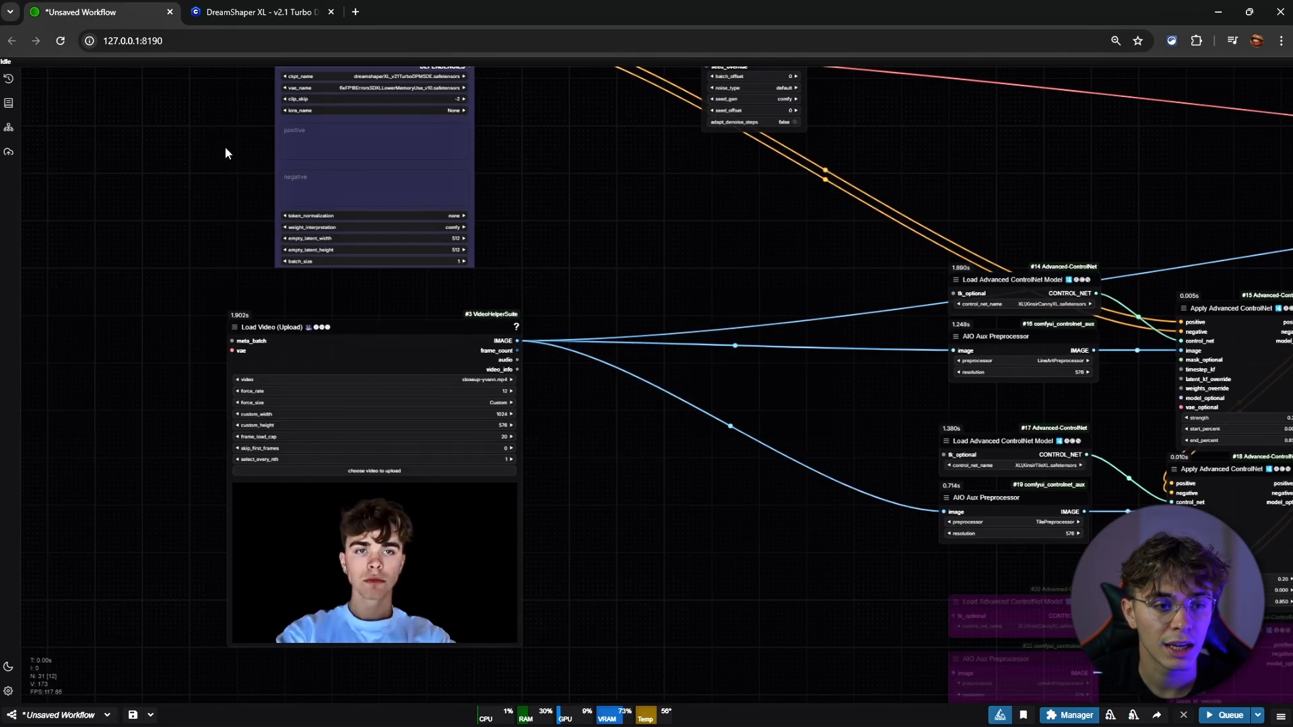
Inspect the rendered animation in the Video Combine node up close
scroll(226, 148, "down", 12)
scroll(1030, 138, "up", 9)
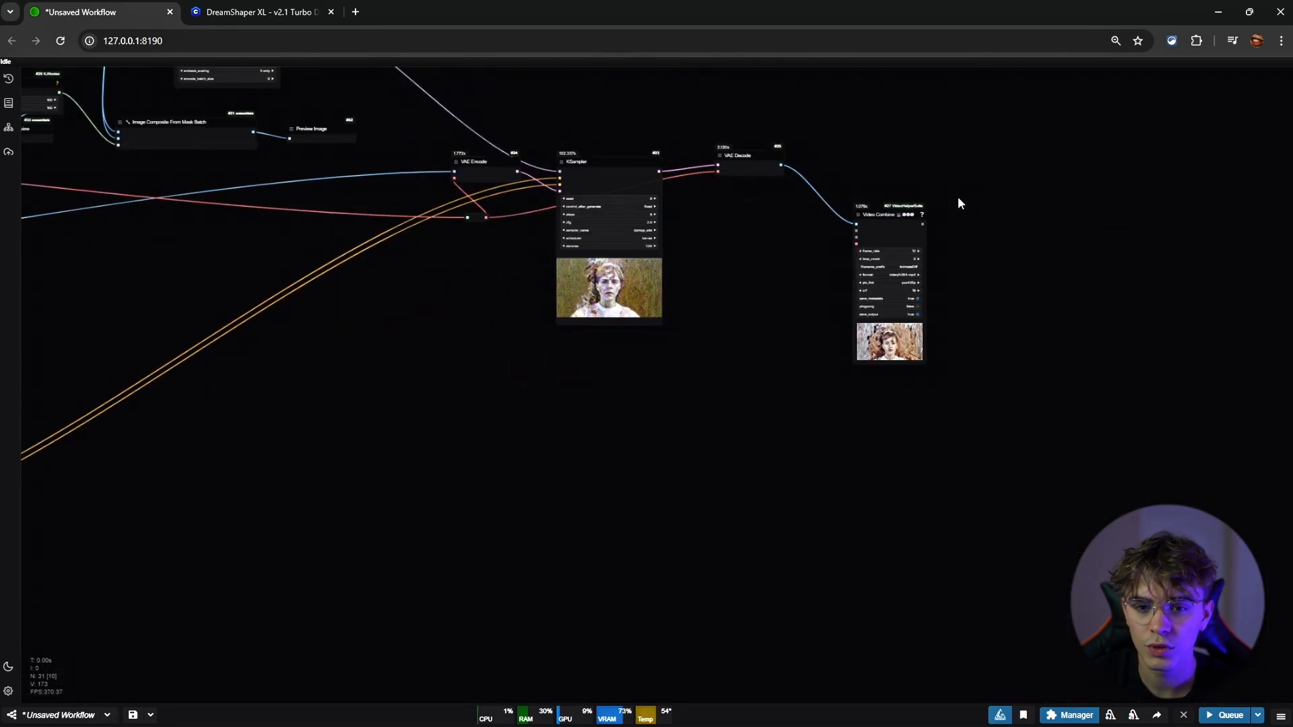
scroll(859, 330, "up", 12)
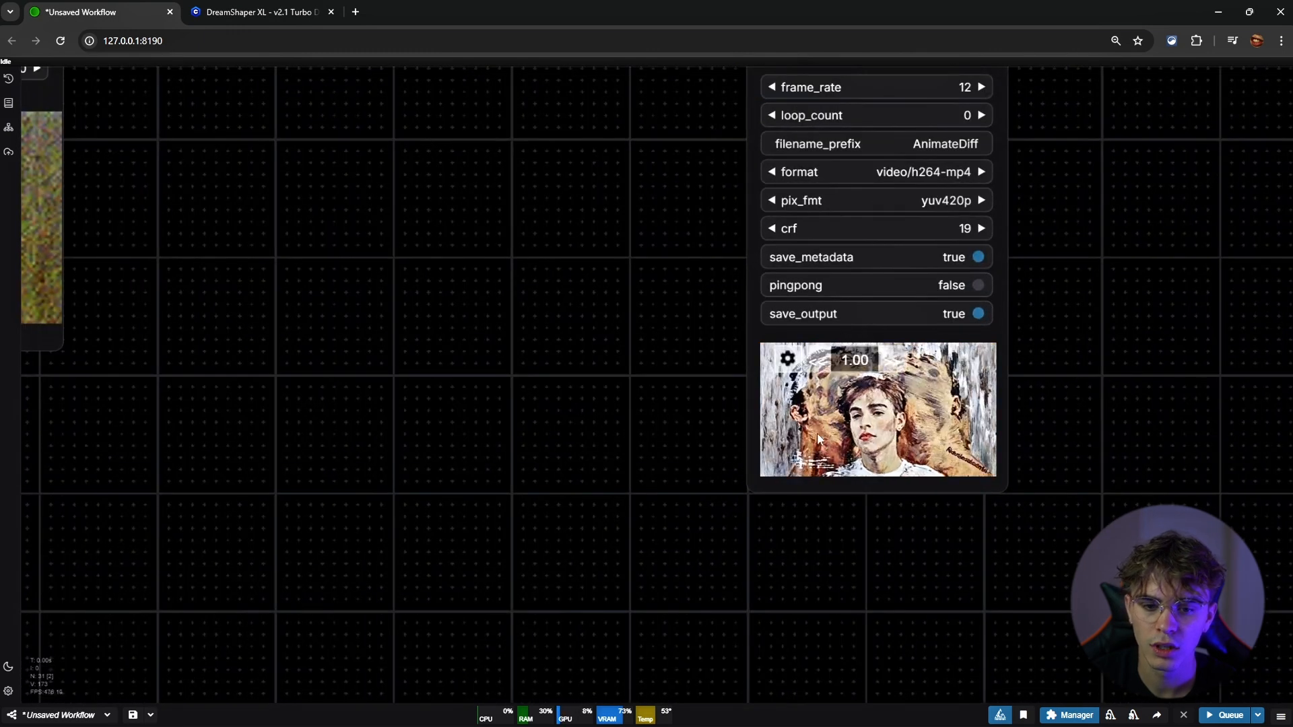
scroll(839, 437, "up", 6)
scroll(818, 434, "down", 20)
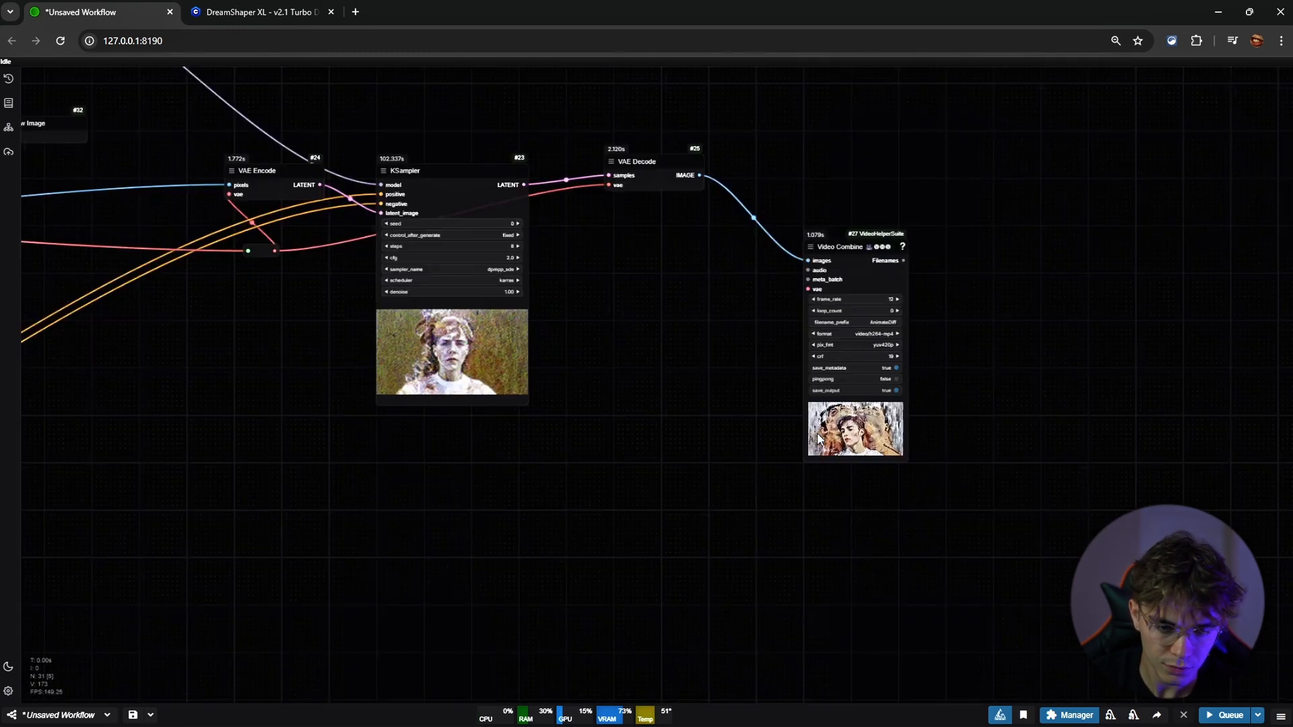
Enter the negative prompt "watermark, text, logo" in the purple checkpoint loader node
left_click_drag(786, 414, 951, 412)
left_click_drag(1034, 425, 1117, 473)
left_click_drag(529, 437, 1001, 397)
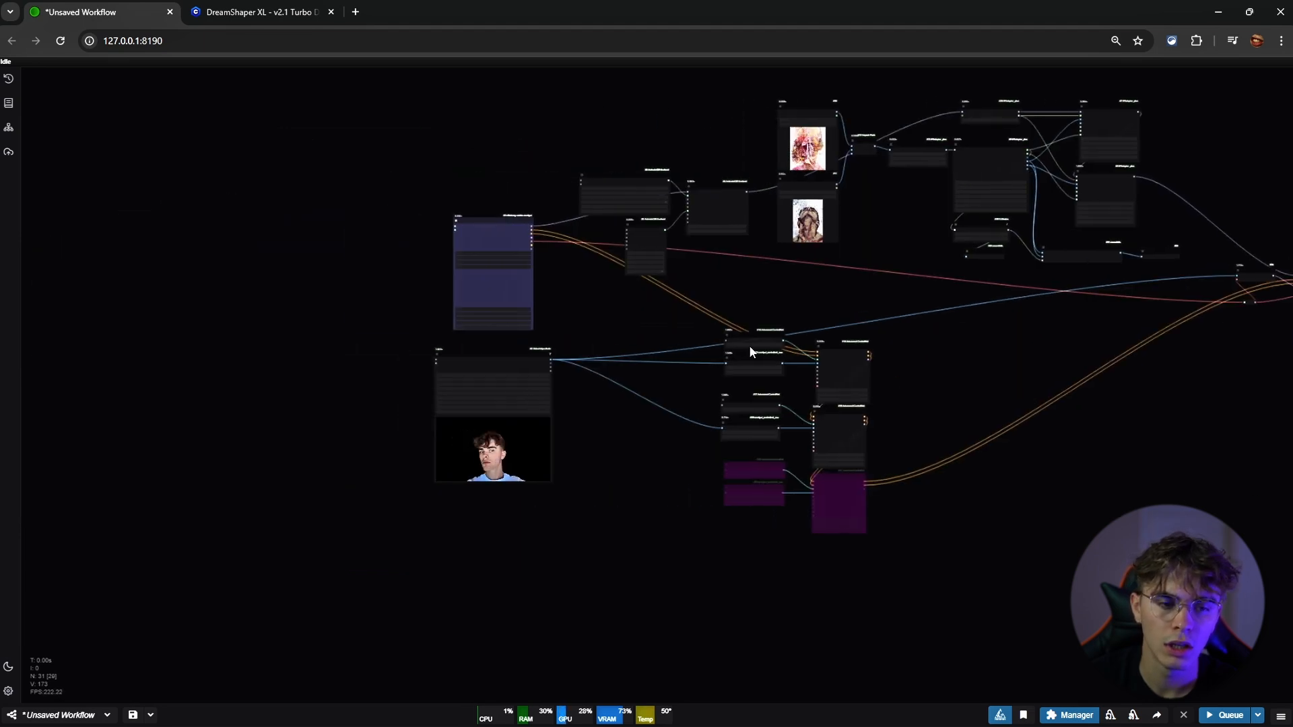
scroll(404, 287, "up", 14)
left_click(449, 273)
left_click(340, 275)
left_click(469, 210)
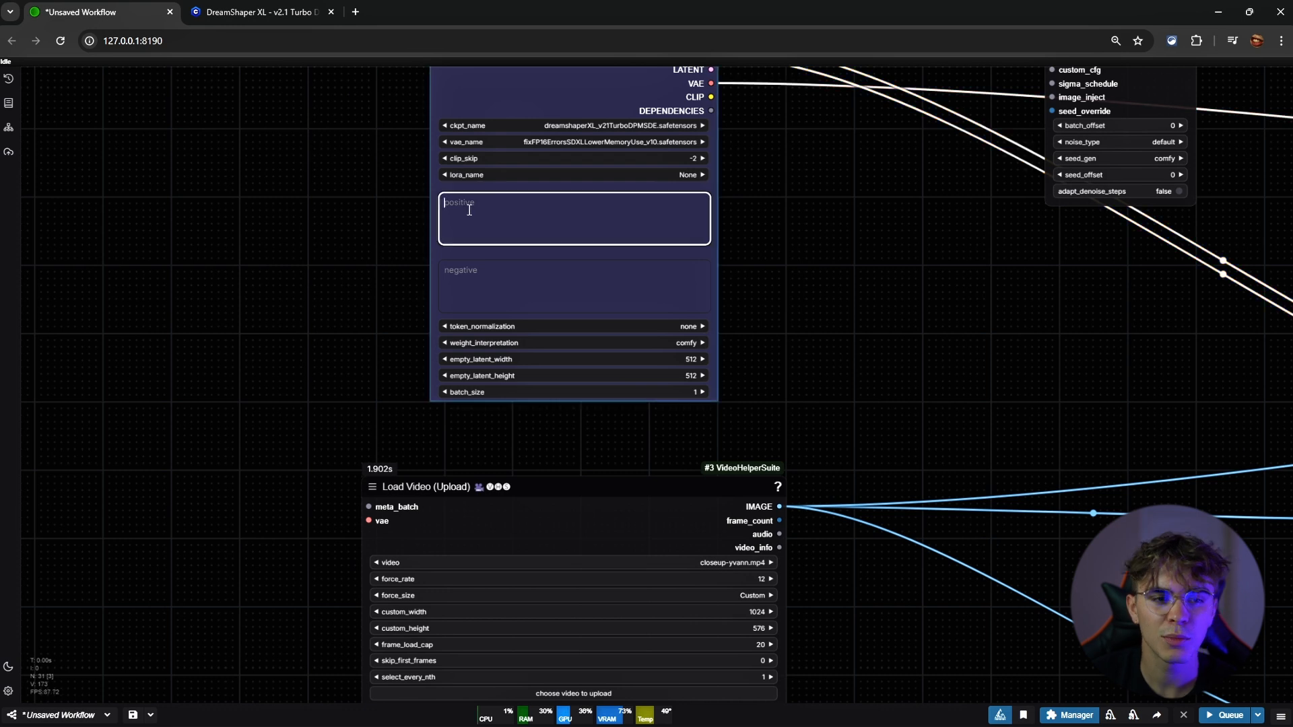
left_click(464, 272)
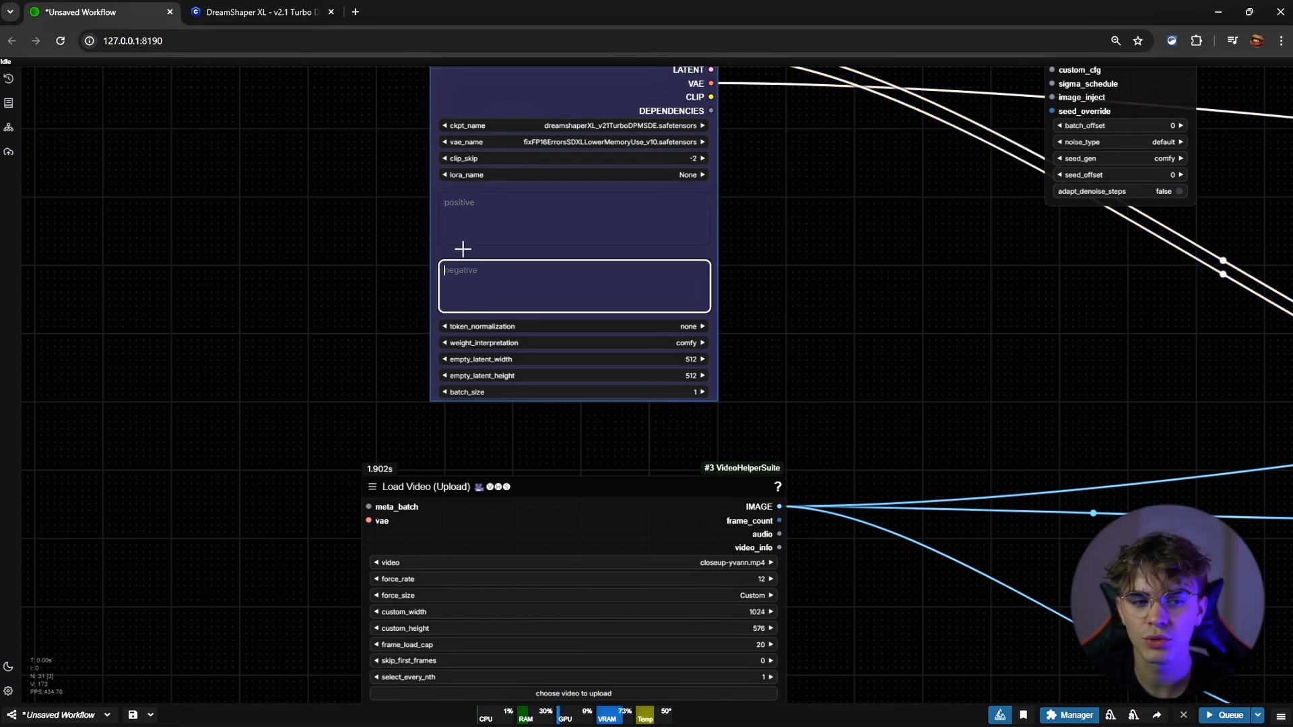
left_click(462, 229)
left_click(476, 276)
type("watermark, text, logo")
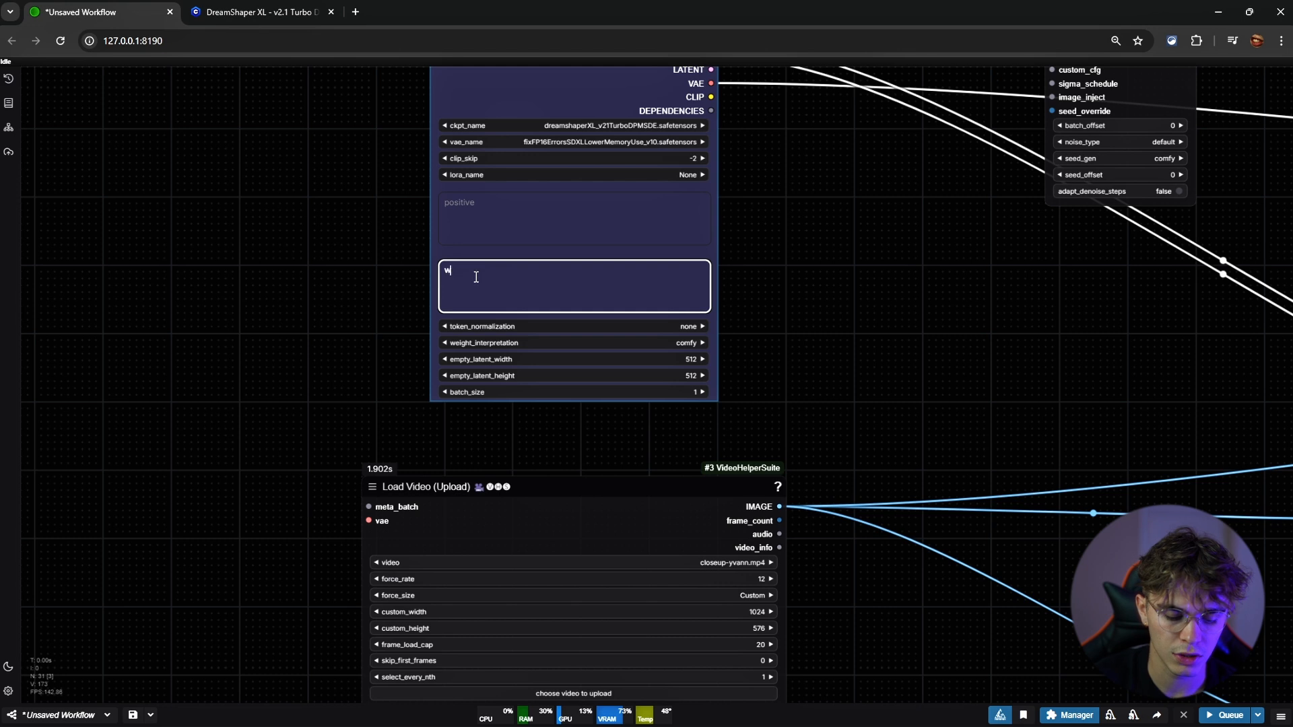
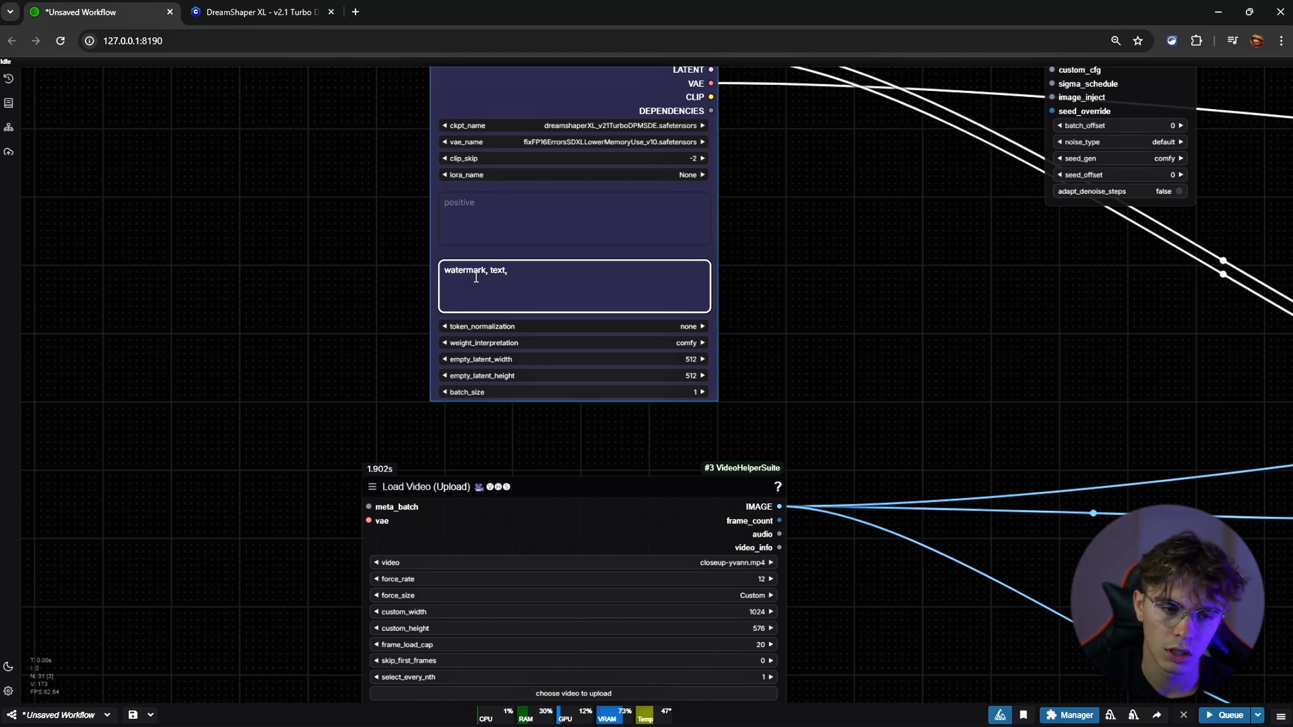
type("logo")
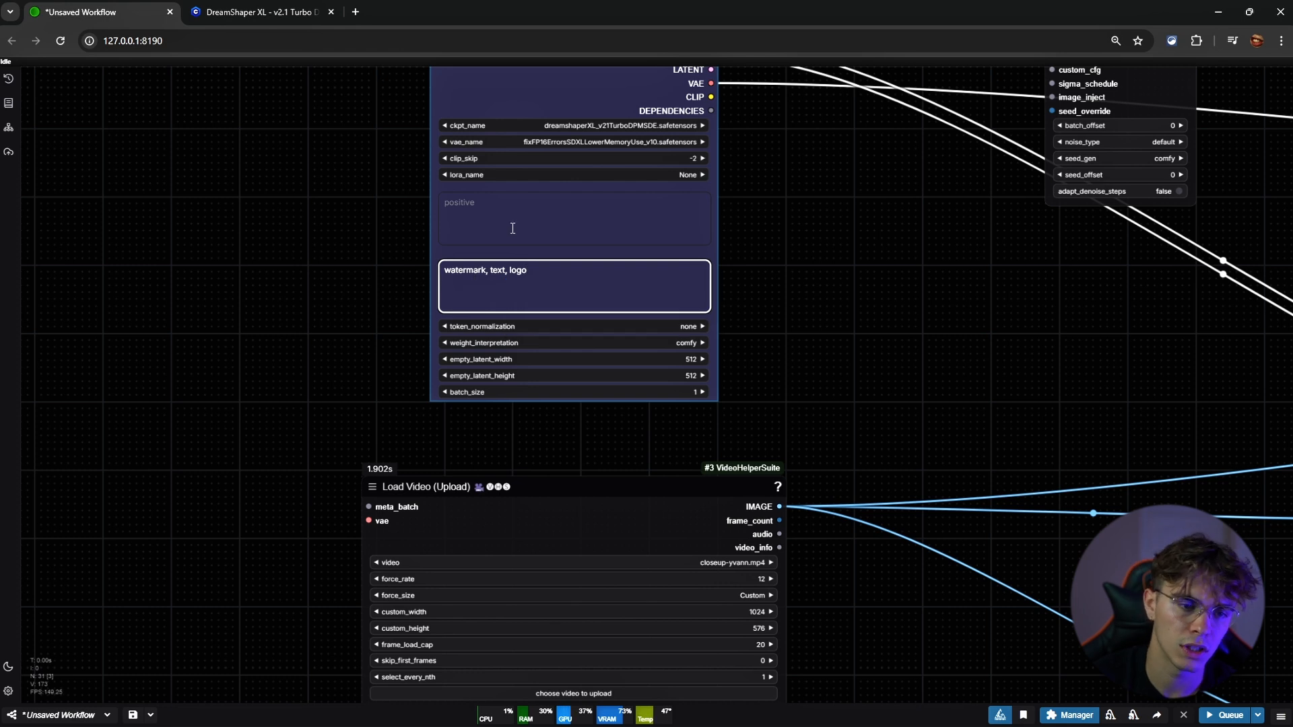
Enter the positive prompt "beautiful man, oil painting, brush strokes, painting, 4k, high quality" in the loader node
left_click(513, 203)
type("b")
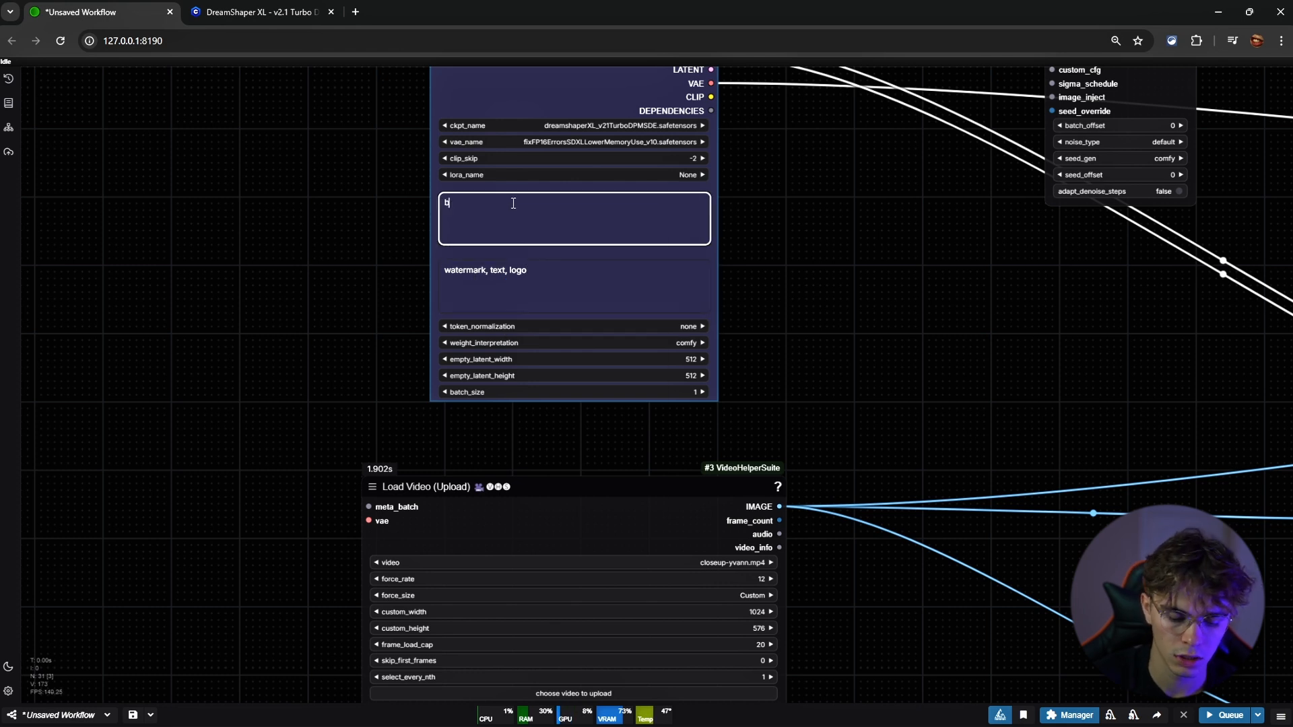
type("eautiful man, ")
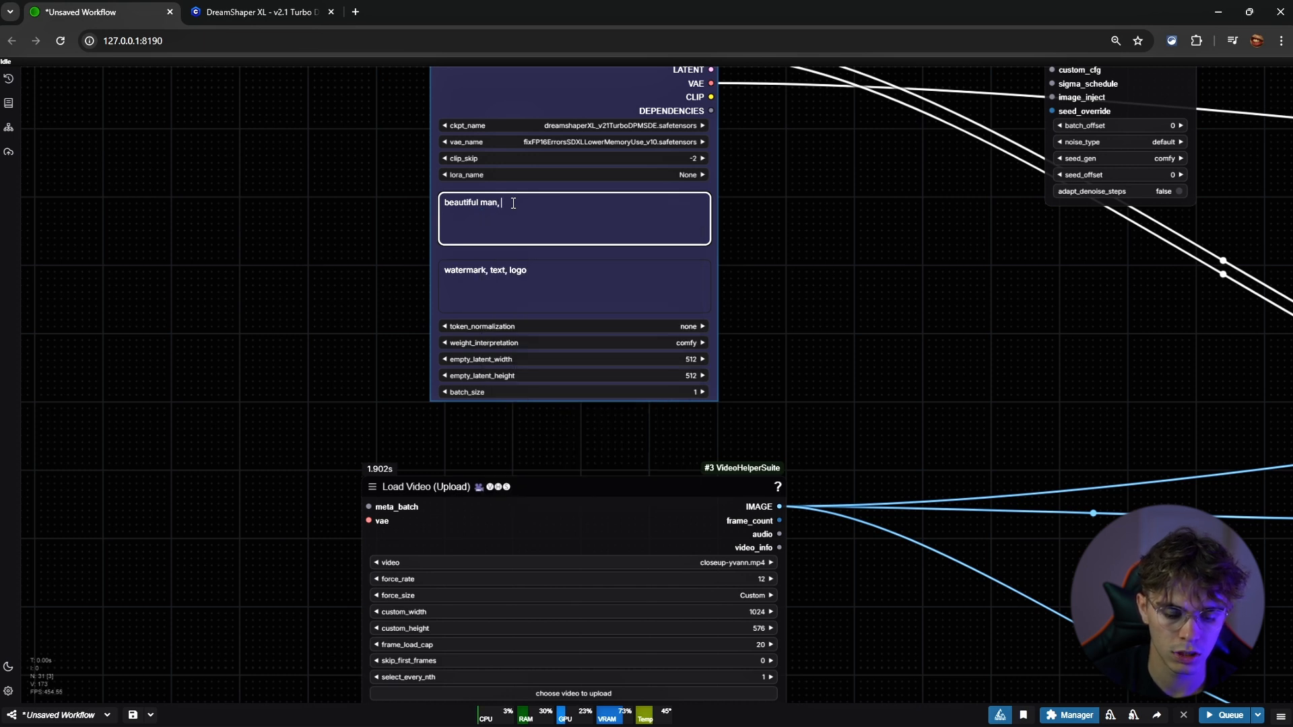
type("oil paintin")
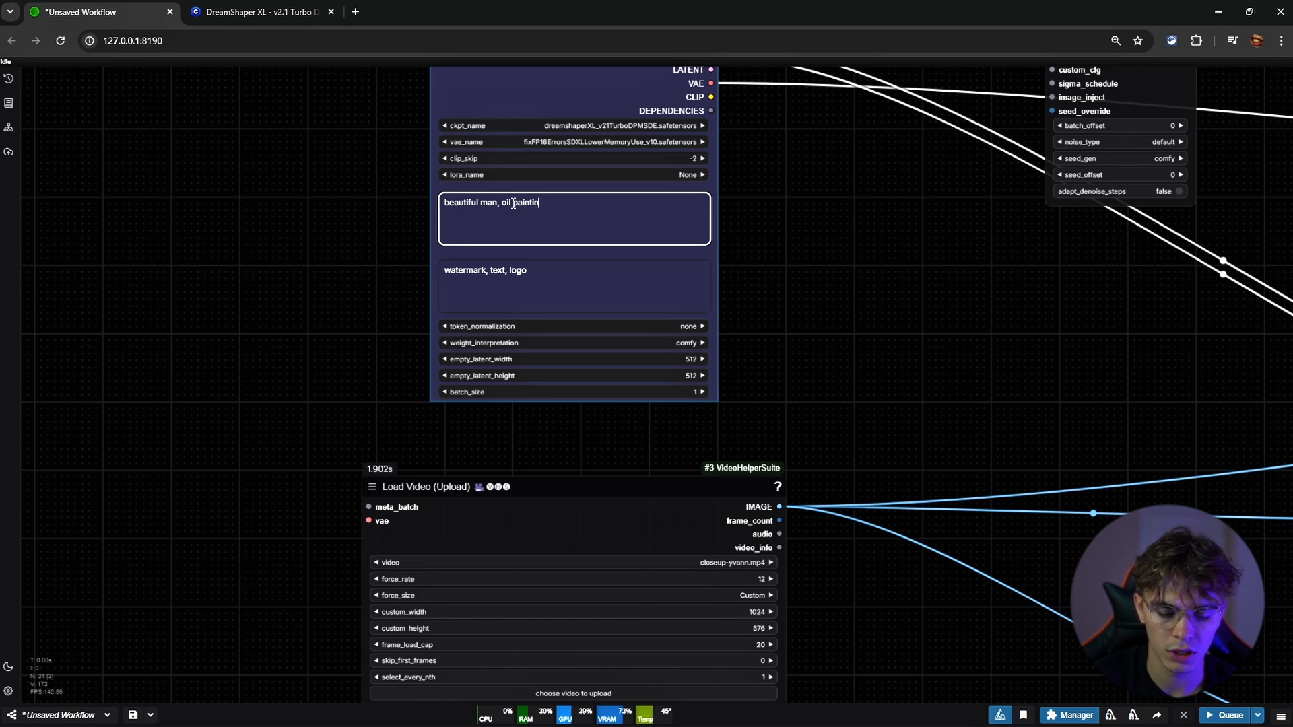
type("g, brush strokes, painting,")
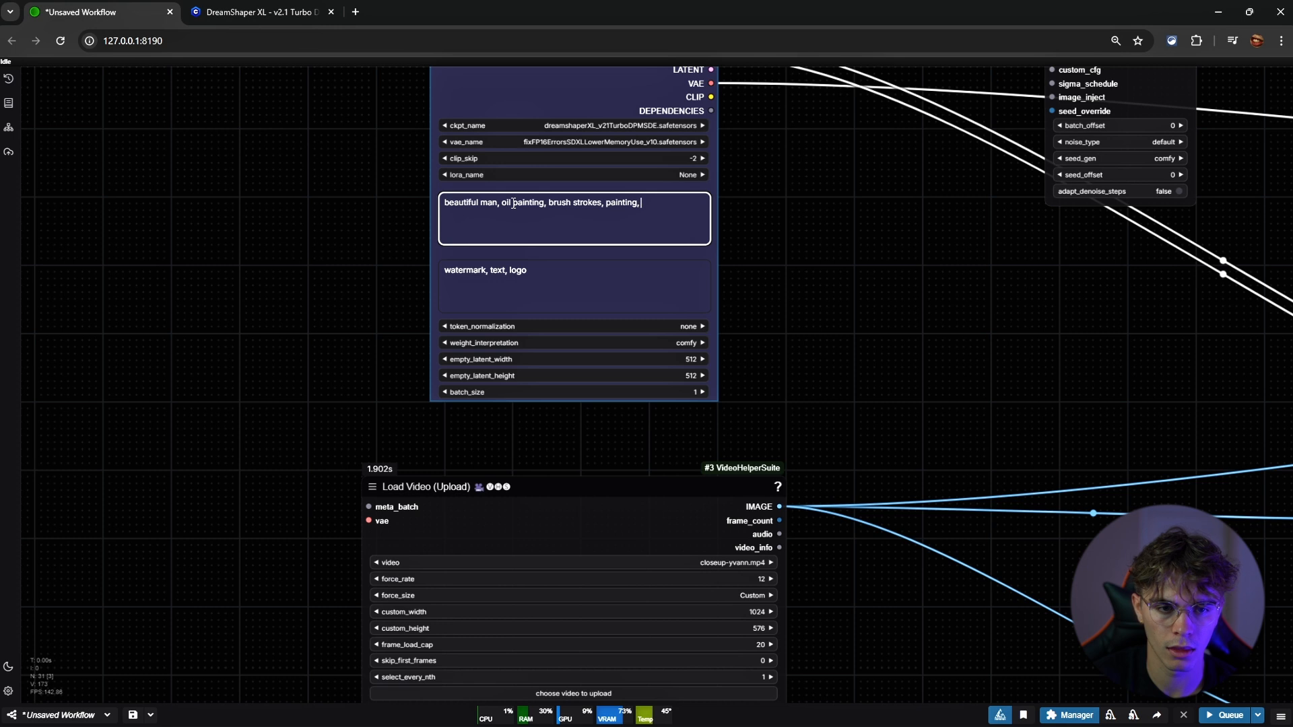
type("4k, high quality")
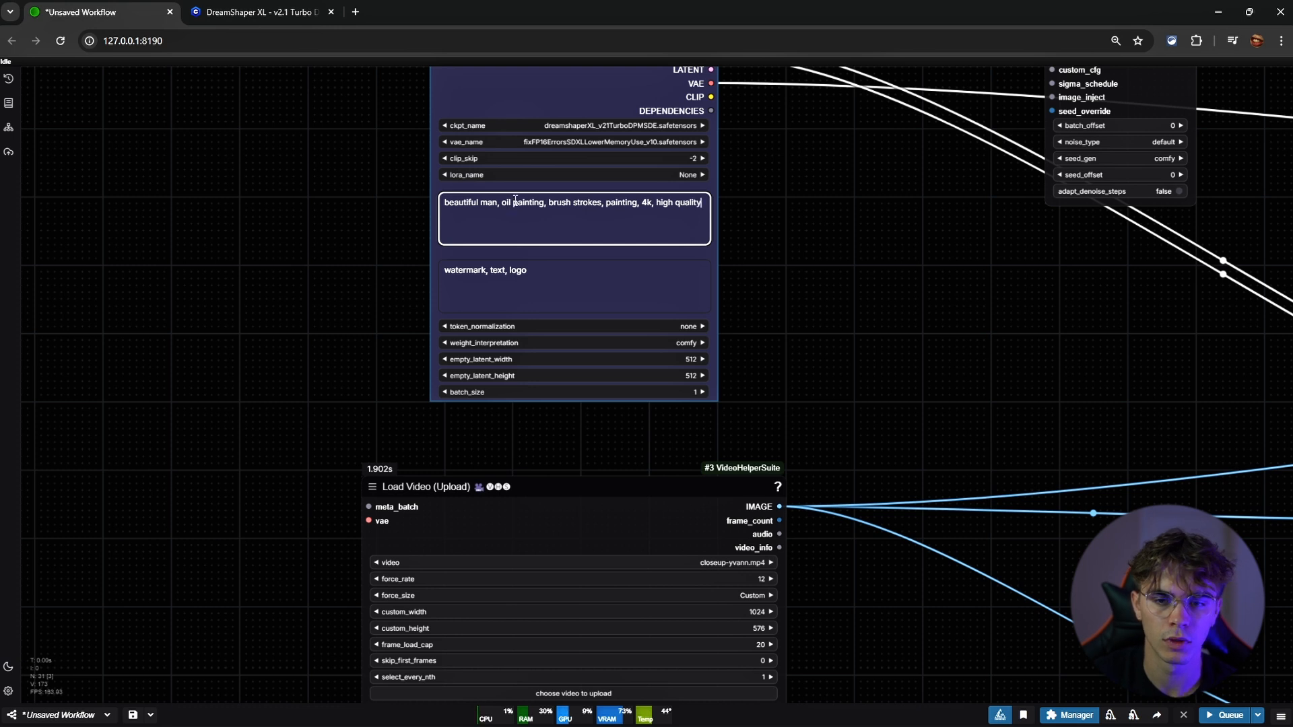
Review the Video Combine output again, checking how the face and the background are rendered
scroll(846, 249, "down", 20)
left_click_drag(845, 248, 470, 253)
scroll(956, 246, "up", 15)
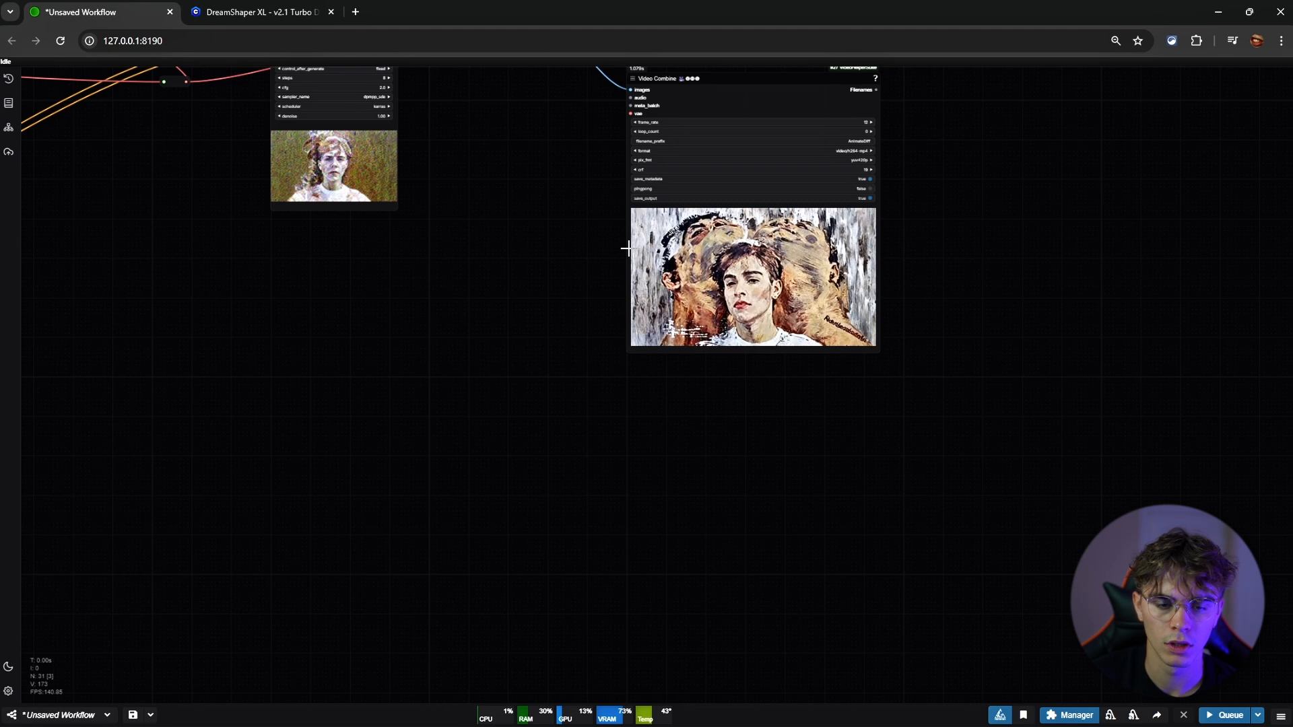
left_click_drag(525, 257, 514, 335)
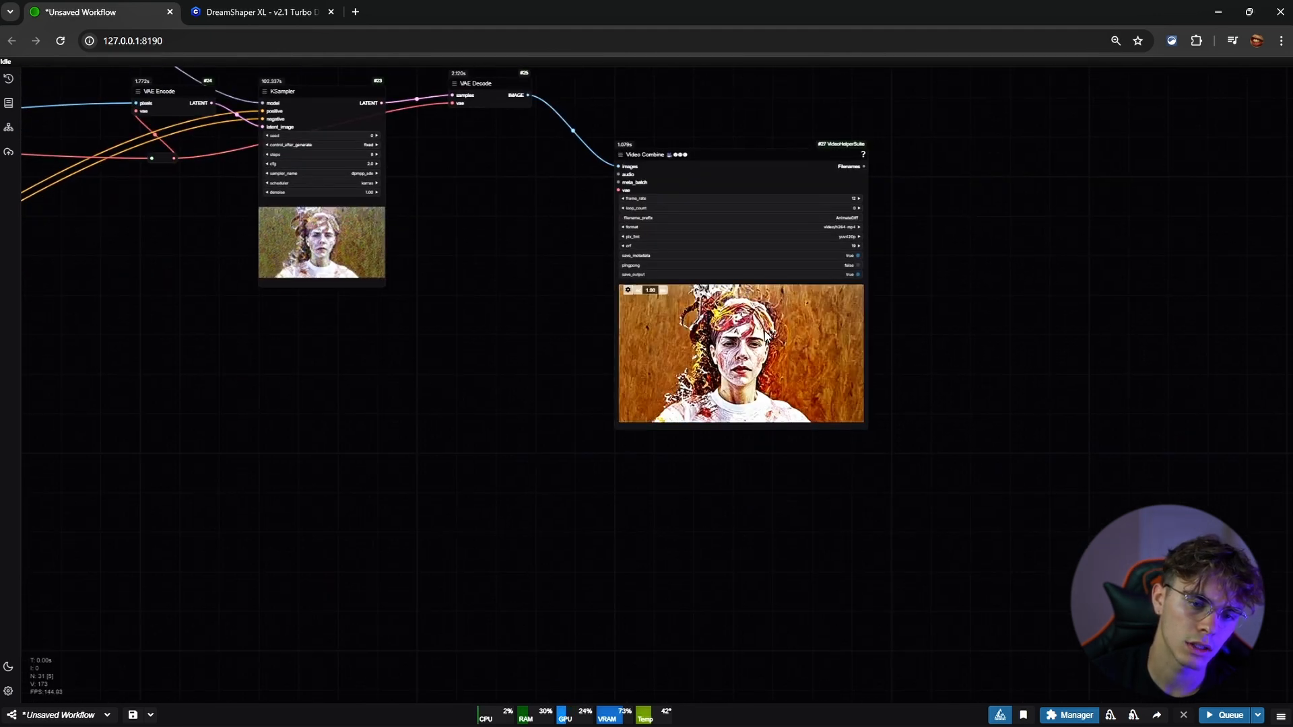
scroll(765, 333, "up", 4)
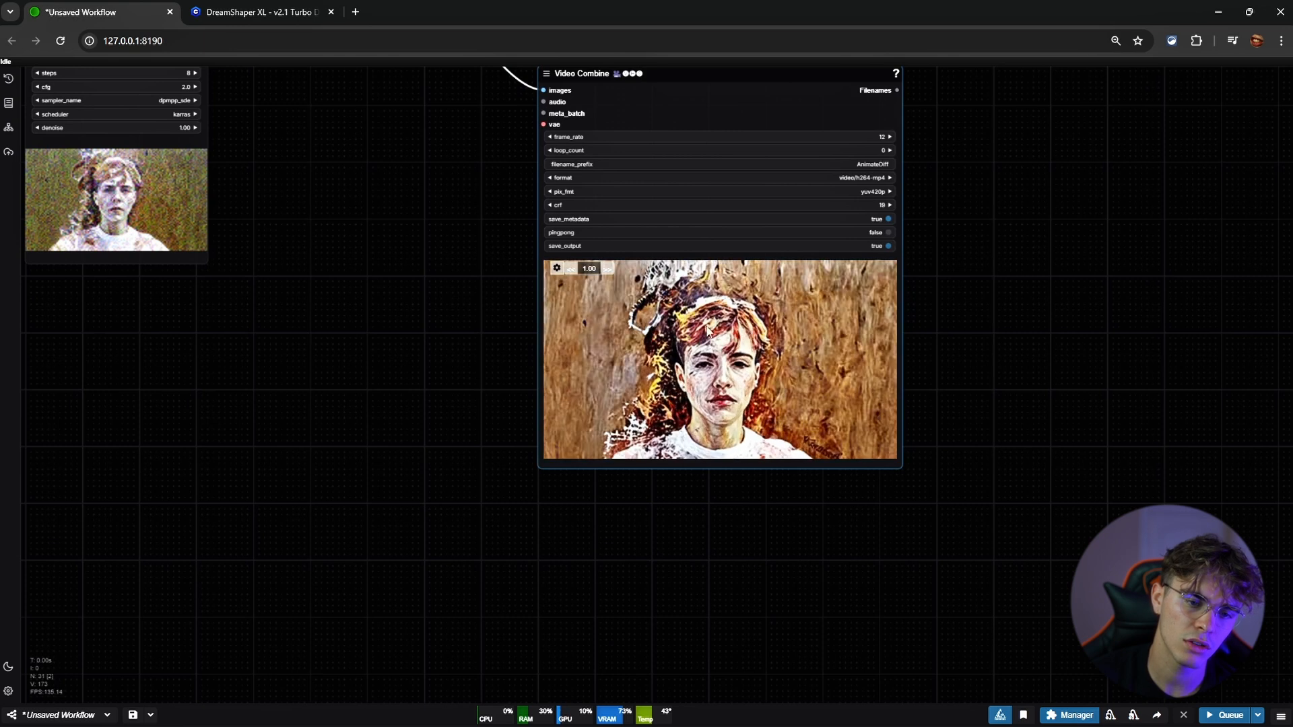
Move the Load Video (Upload) node slightly further away from the ControlNet nodes
scroll(707, 331, "down", 6)
left_click_drag(478, 364, 1026, 361)
scroll(523, 315, "up", 10)
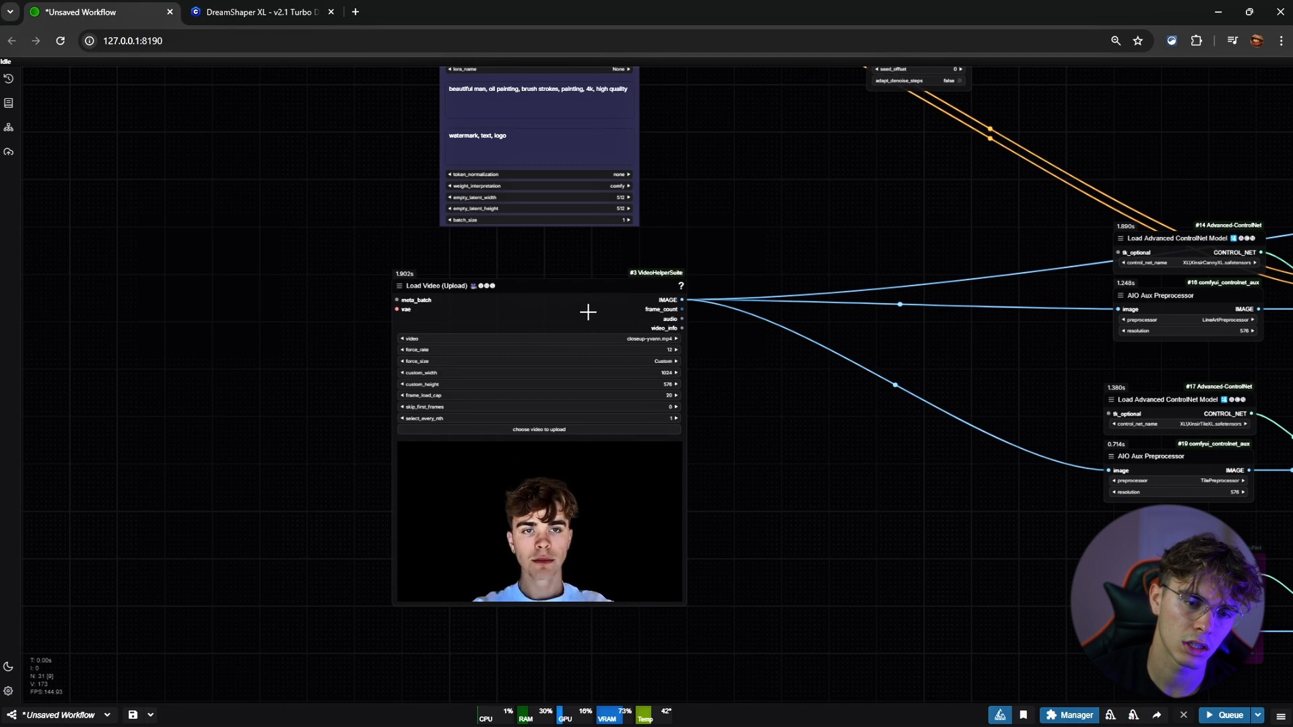
left_click_drag(588, 312, 555, 302)
left_click_drag(700, 320, 689, 208)
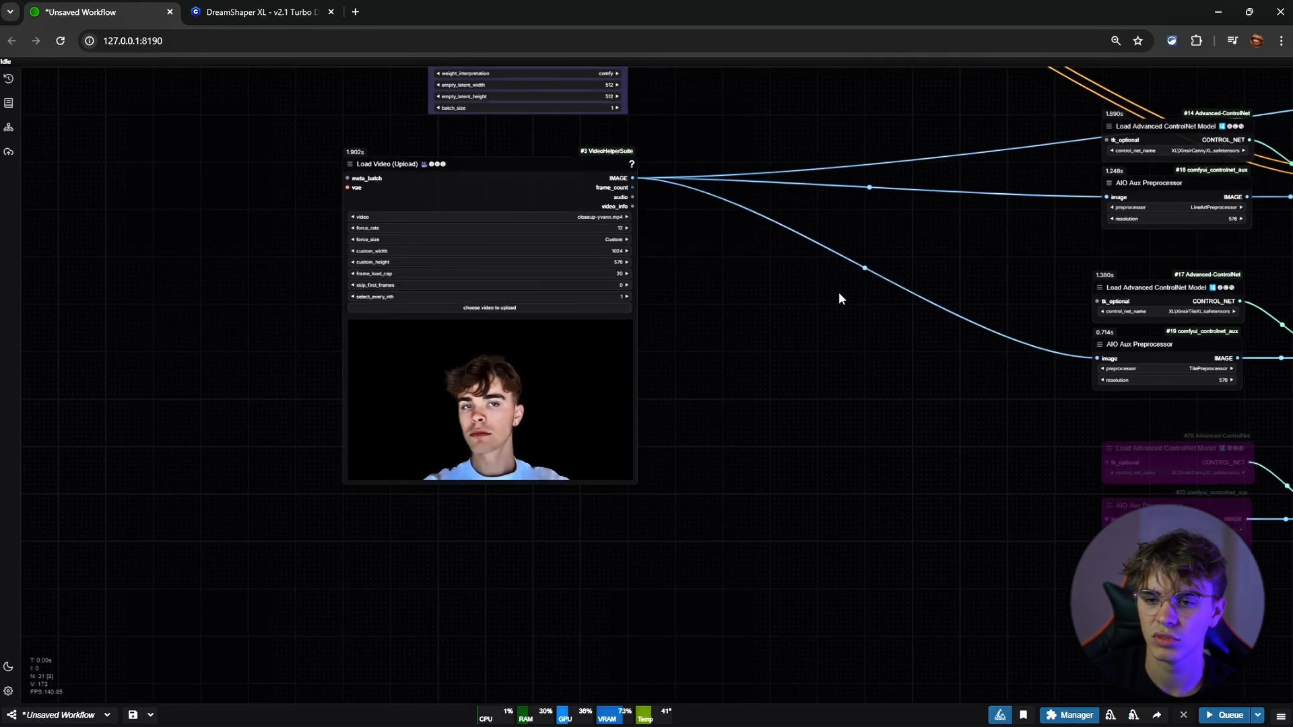
scroll(841, 293, "down", 6)
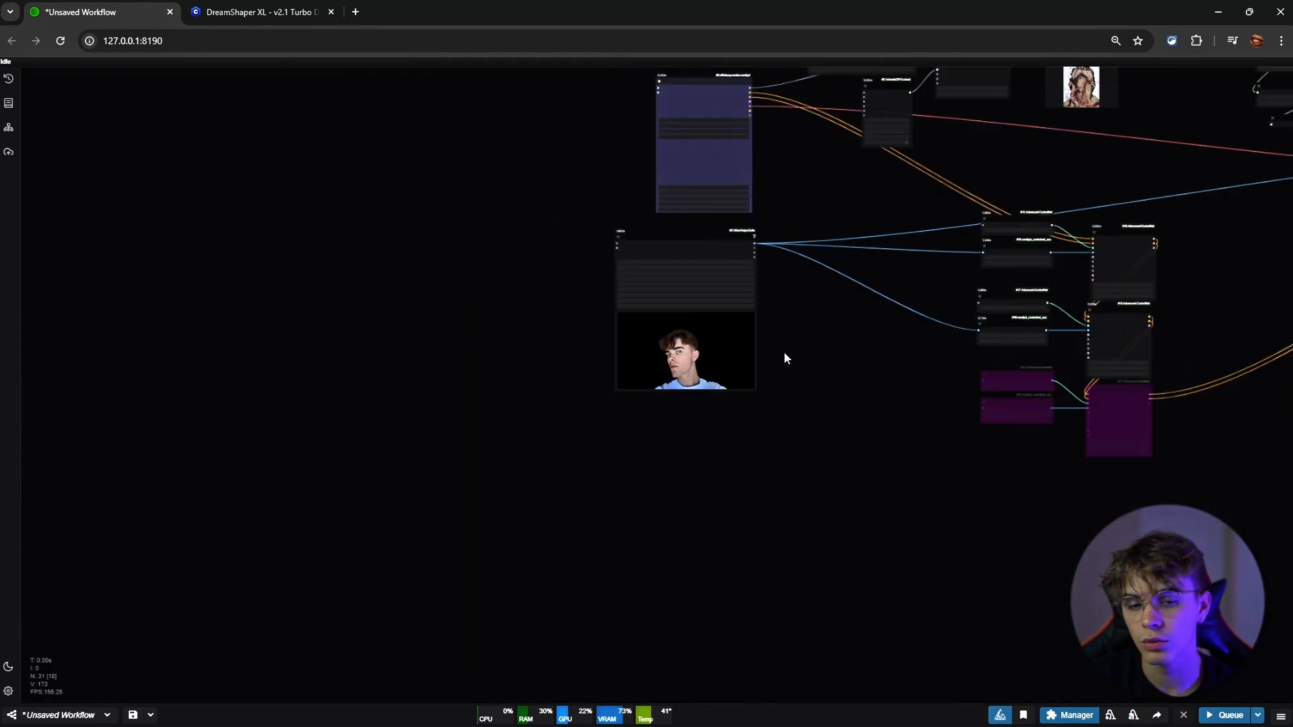
double_click(709, 448)
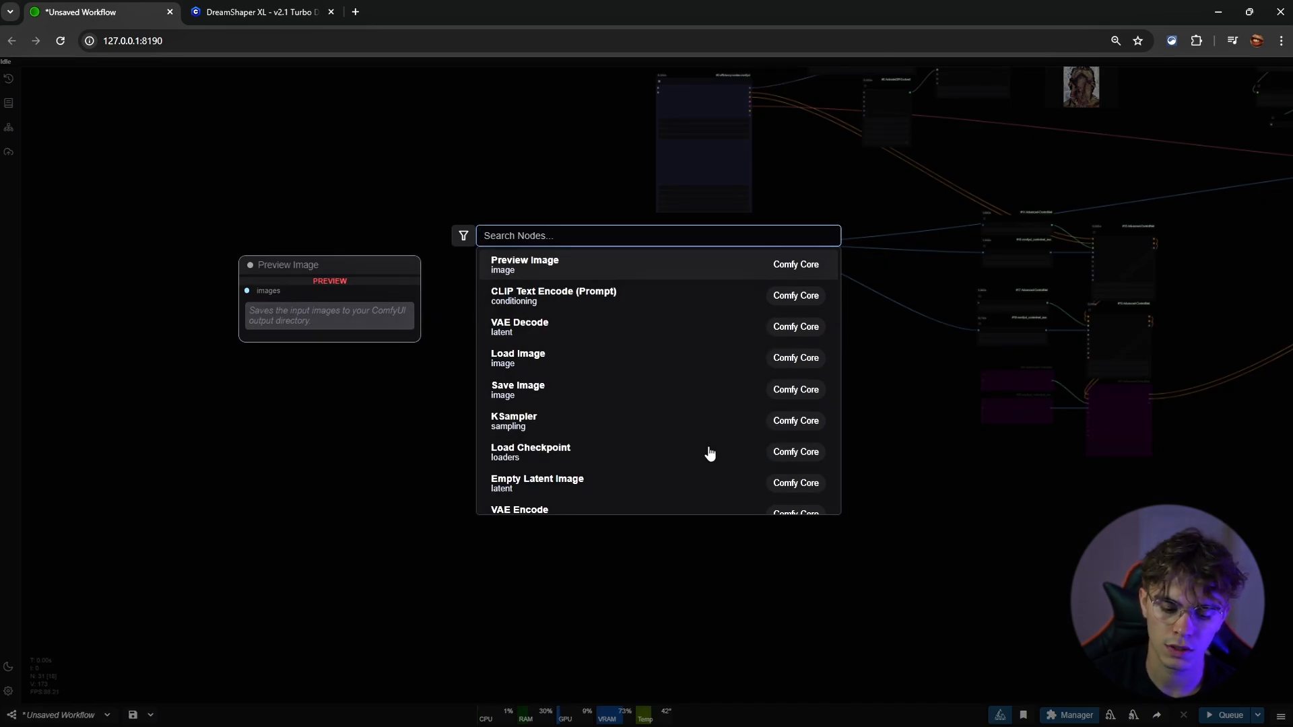
type("load")
key("Escape")
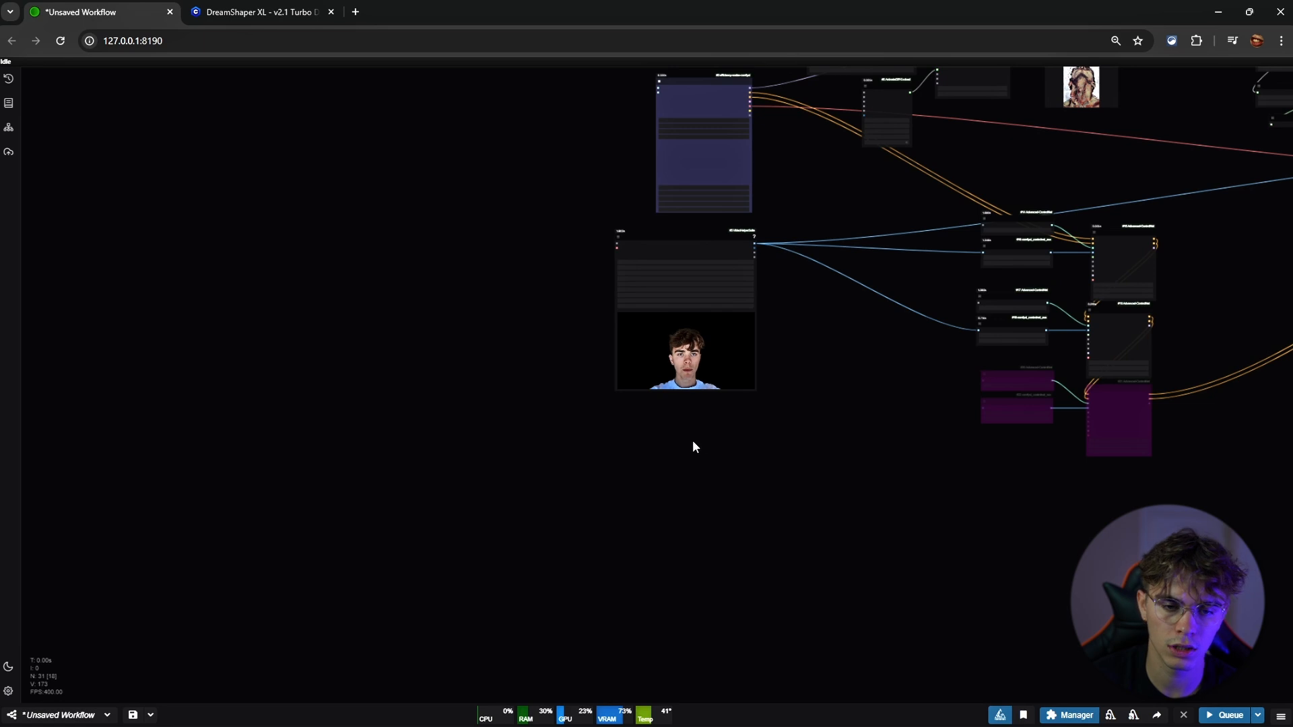
Duplicate the Load Video (Upload) node and place the copy directly below the original
key("ctrl+c")
key("ctrl+v")
left_click_drag(701, 344, 659, 424)
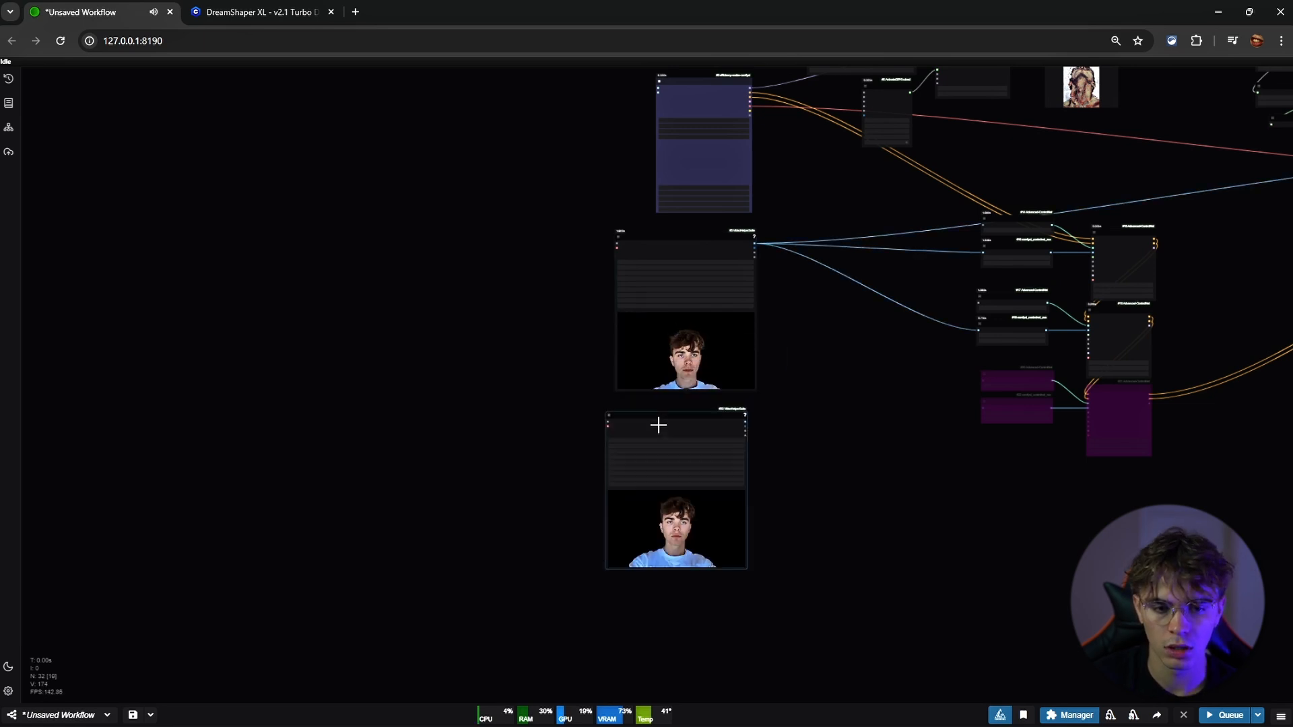
Load the black-and-white silhouette mask video from within the face folder into the copied Load Video node
left_click_drag(765, 503, 757, 394)
scroll(730, 396, "up", 2)
scroll(733, 403, "up", 3)
left_click(593, 338)
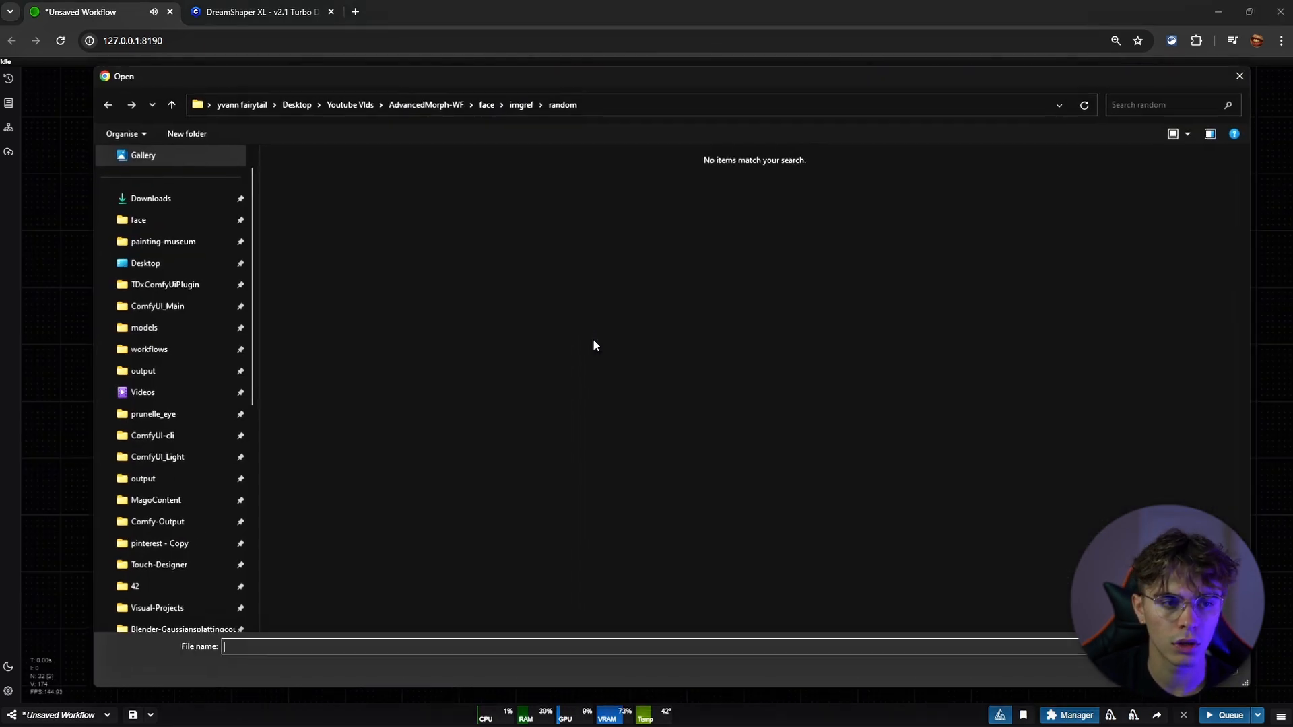
left_click(494, 103)
double_click(324, 190)
left_click(381, 201)
double_click(382, 200)
scroll(910, 378, "down", 5)
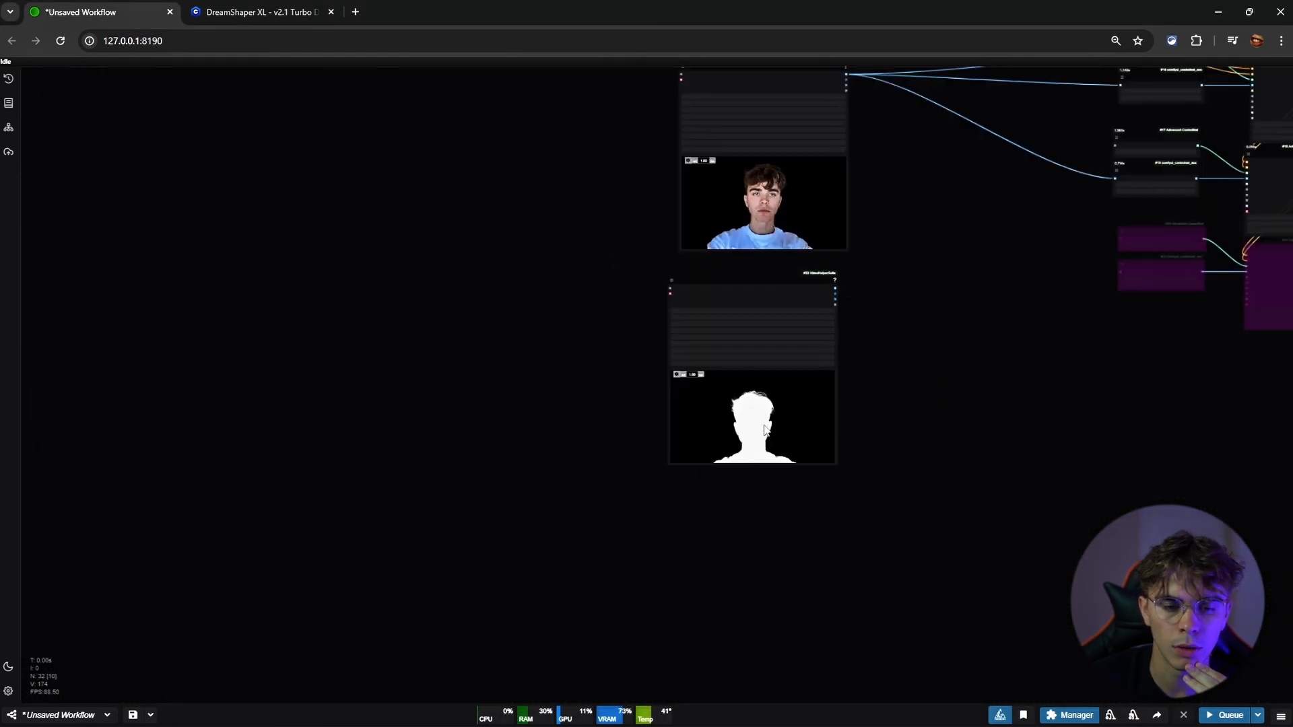
Remove "beautiful man," from the start of the Efficient Loader's positive prompt
scroll(743, 410, "up", 8)
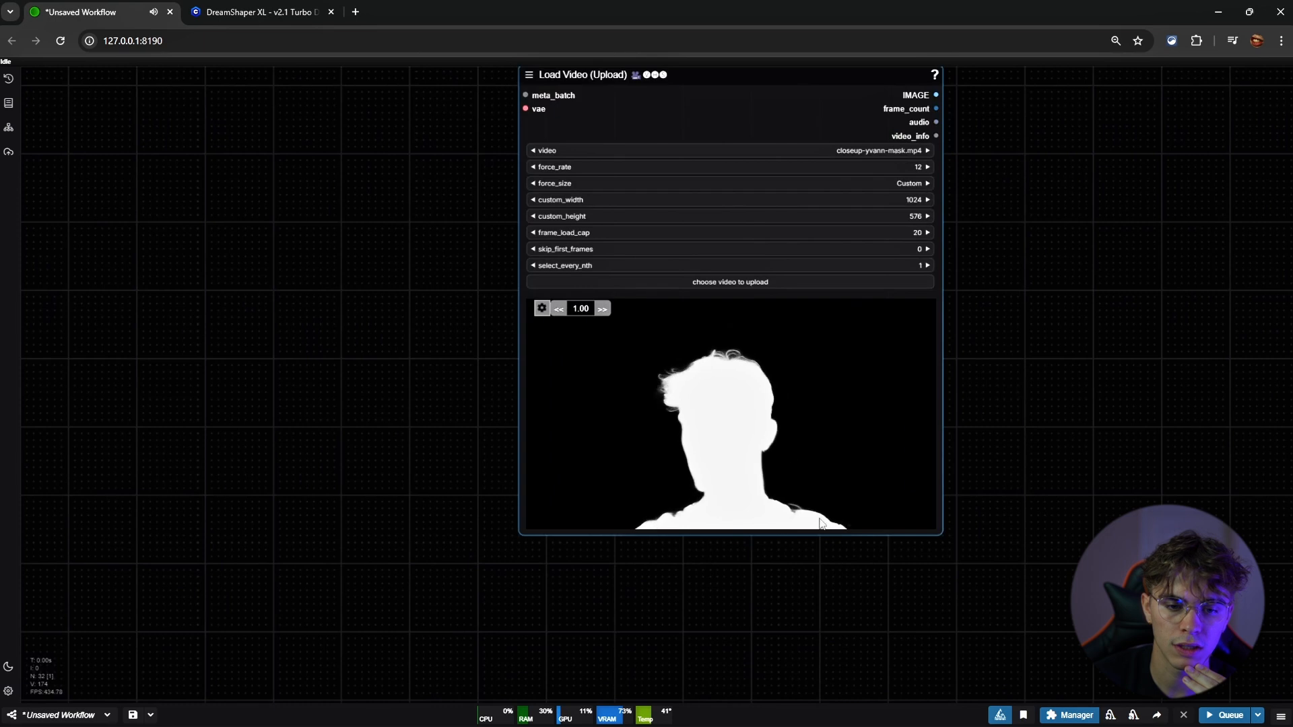
left_click(408, 524)
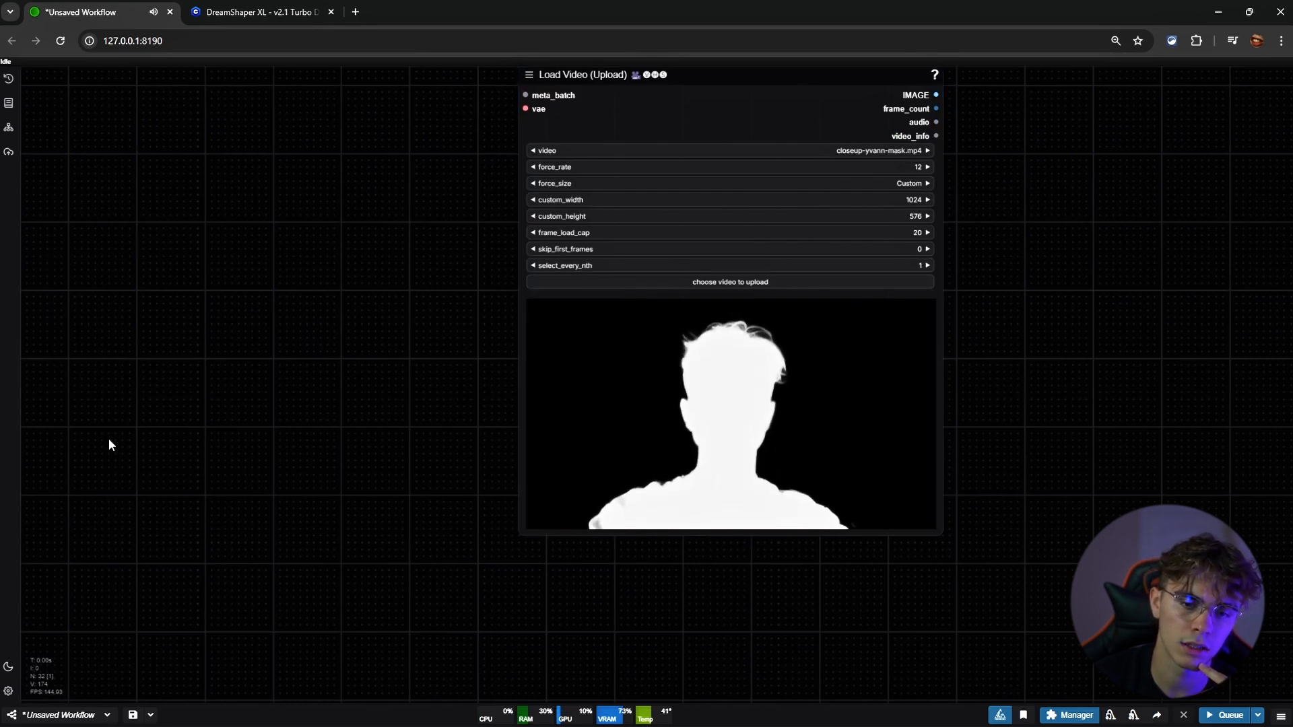
scroll(837, 588, "down", 10)
left_click_drag(701, 78, 433, 278)
scroll(433, 279, "up", 6)
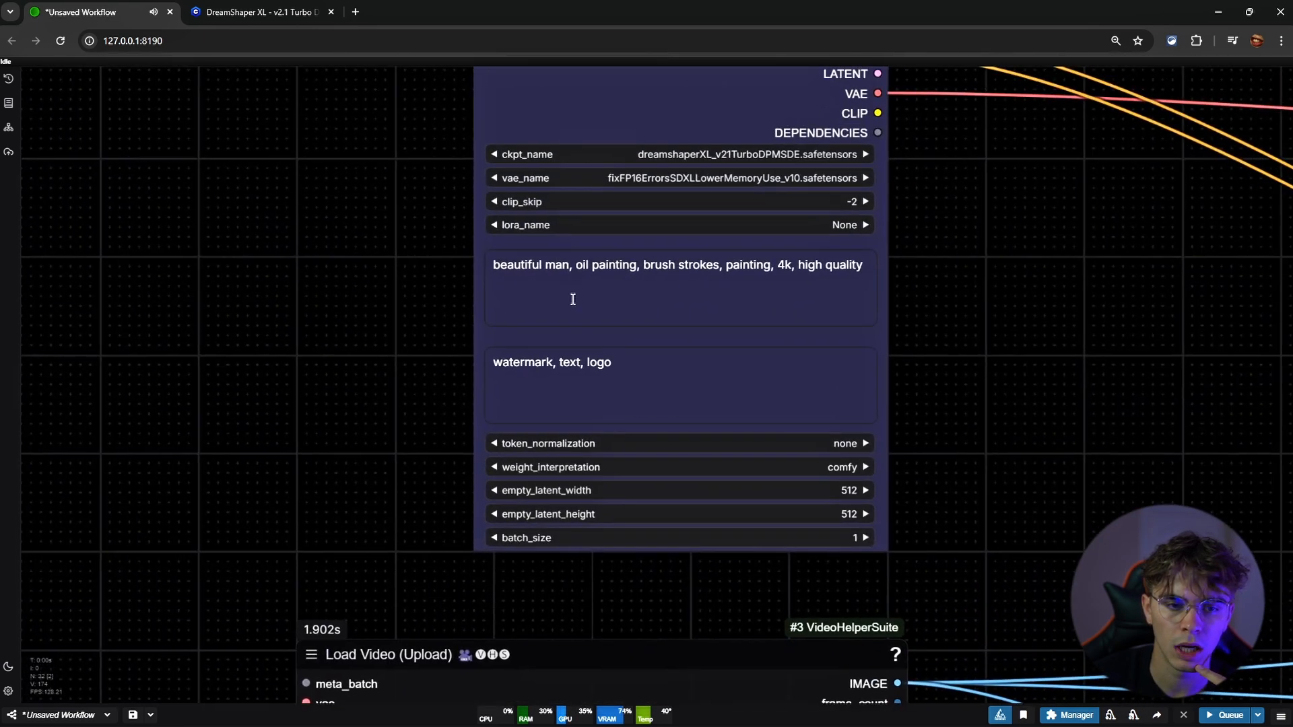
left_click_drag(581, 267, 521, 267)
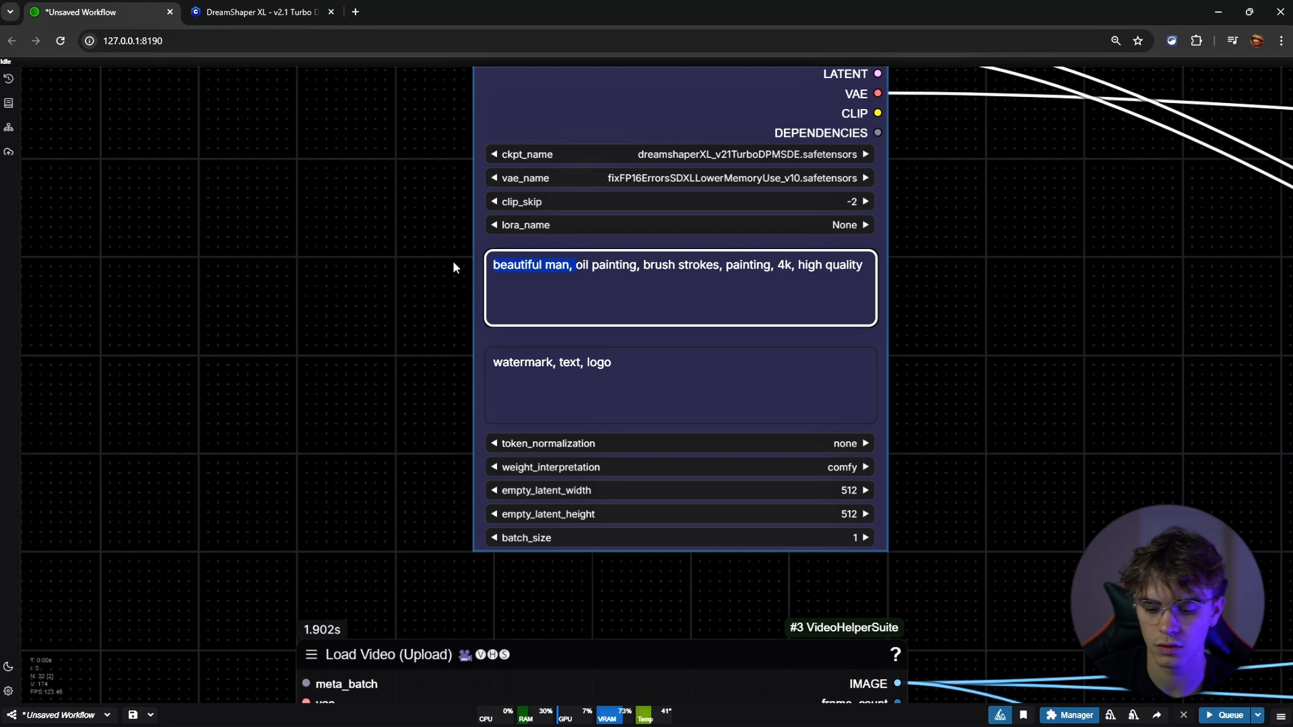
key("BackSpace")
Move the mask Load Video (Upload) node up beside the Load Image and IPAdapter nodes
scroll(396, 329, "down", 10)
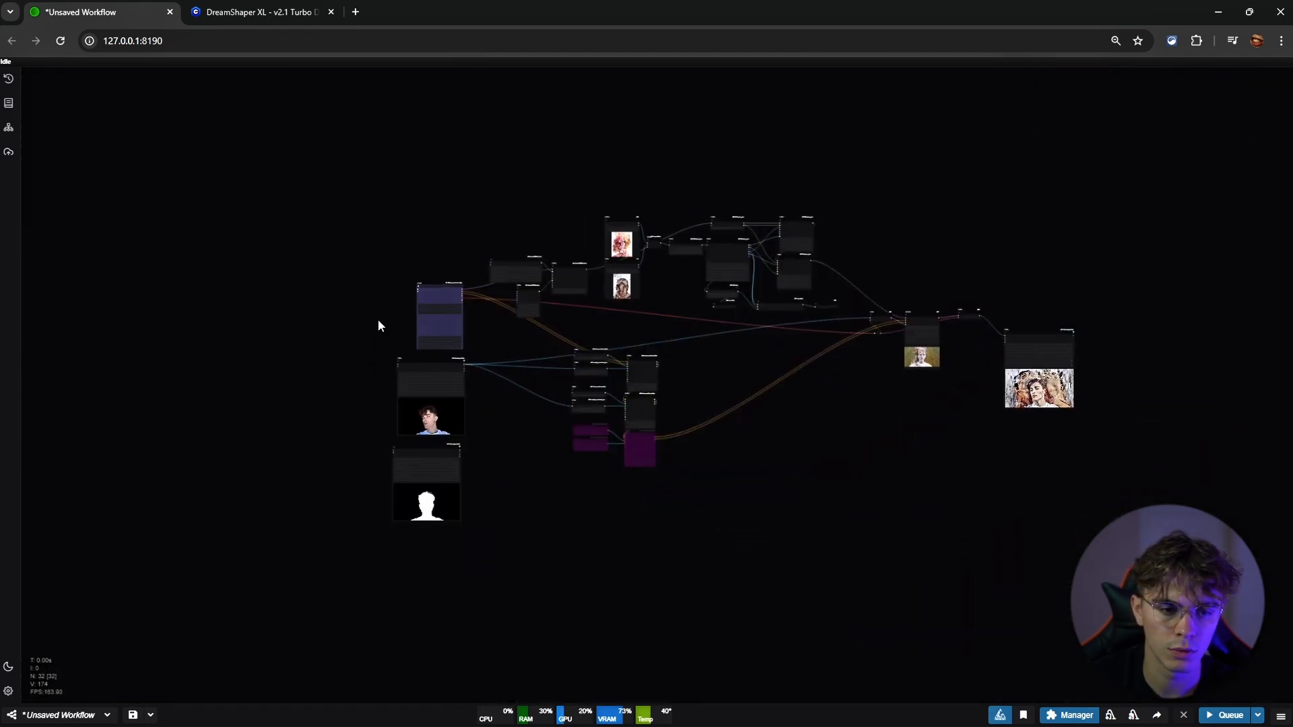
left_click_drag(378, 321, 380, 314)
scroll(439, 445, "up", 10)
left_click_drag(452, 437, 687, 145)
left_click_drag(813, 152, 513, 403)
left_click_drag(384, 398, 684, 242)
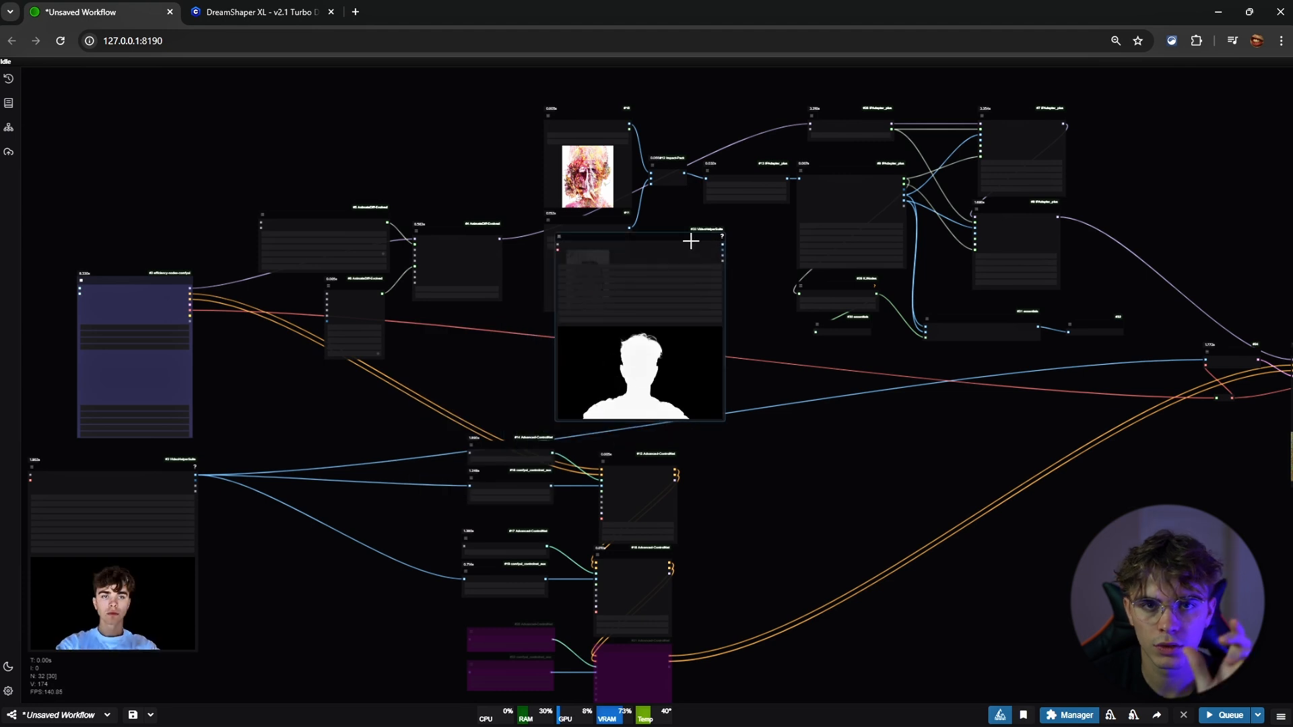
scroll(706, 232, "up", 7)
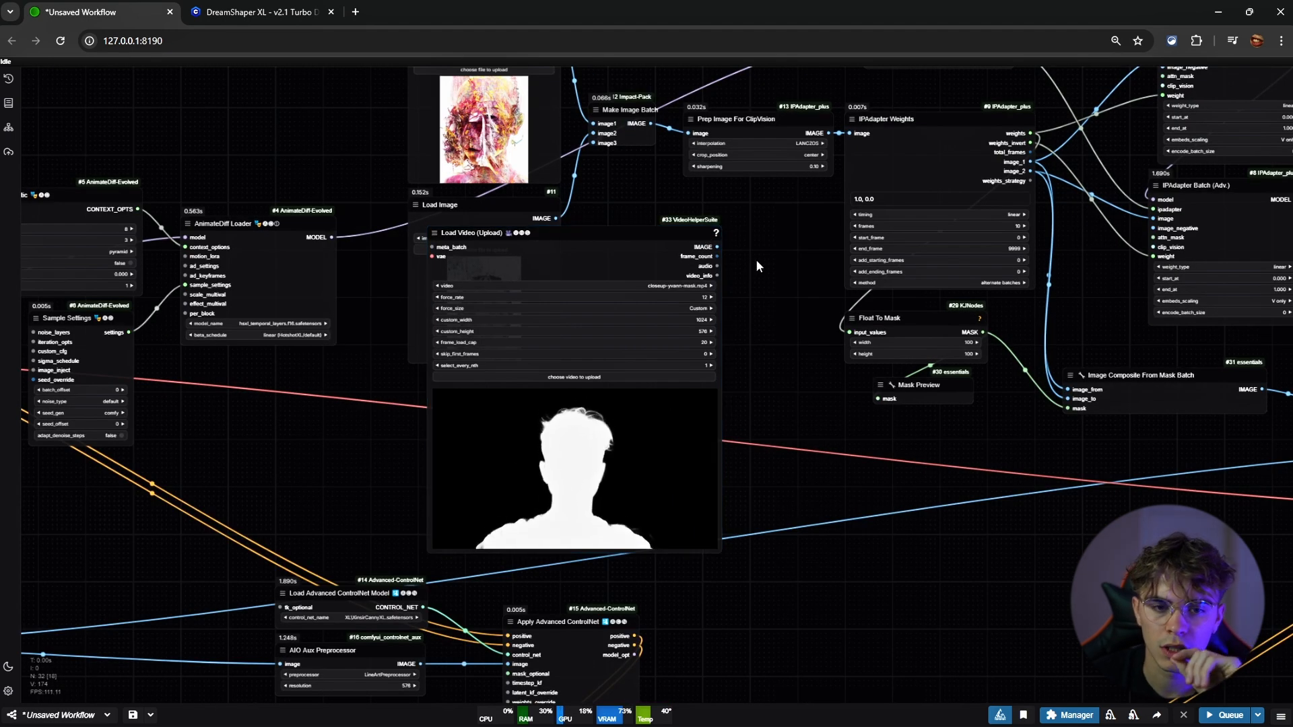
left_click_drag(756, 260, 637, 301)
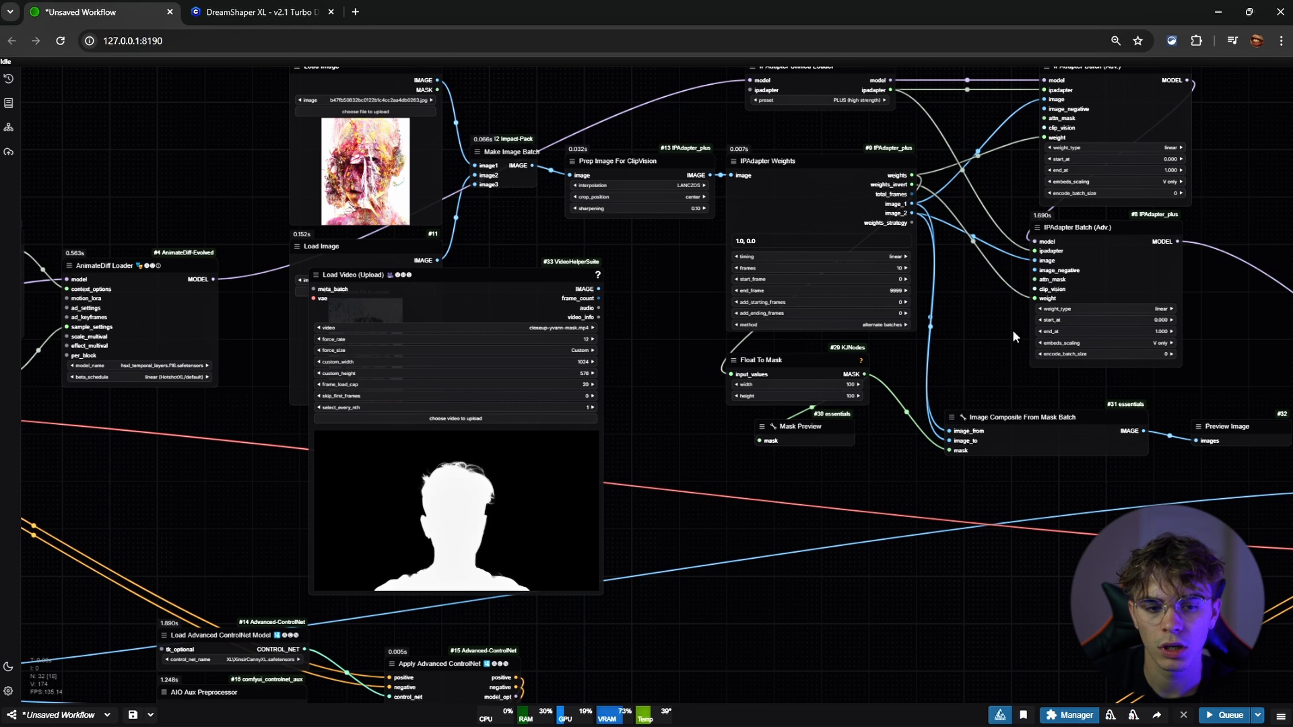
Place the mask Load Video (Upload) node just below the portrait's Load Video node
scroll(1012, 329, "down", 10)
left_click_drag(800, 326, 435, 606)
scroll(450, 455, "up", 6)
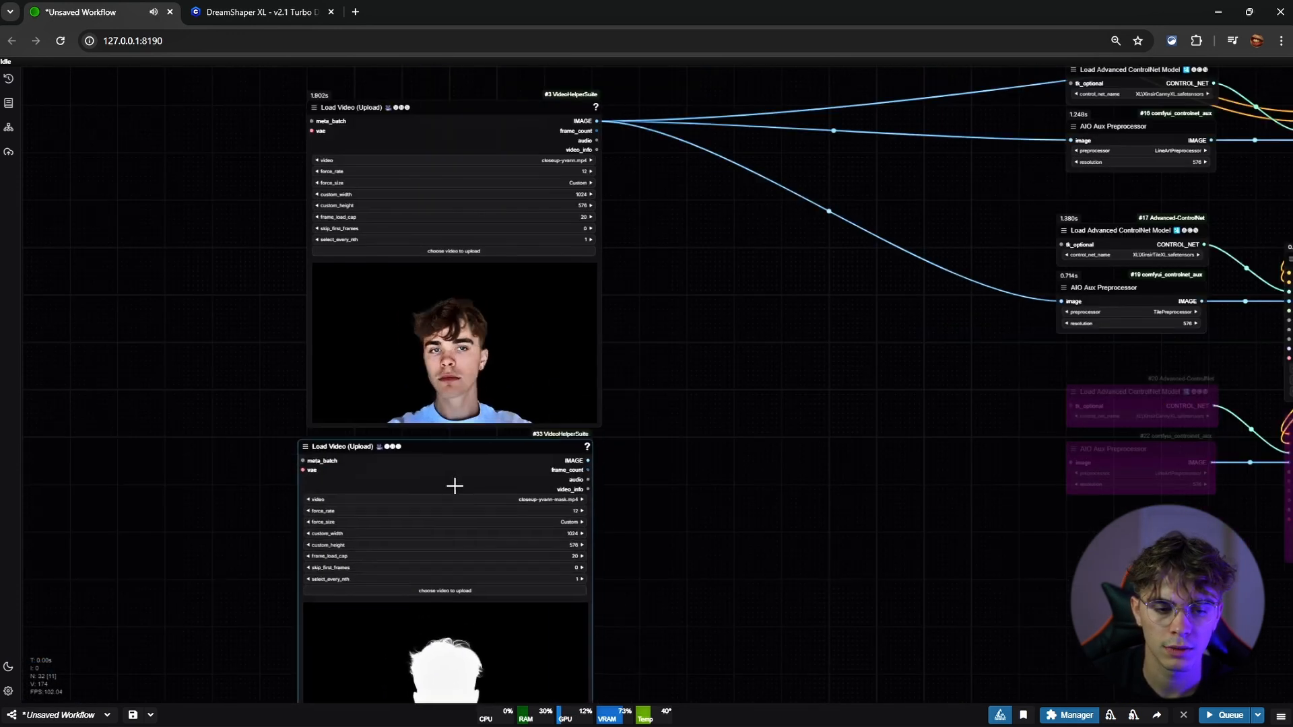
left_click_drag(454, 486, 445, 497)
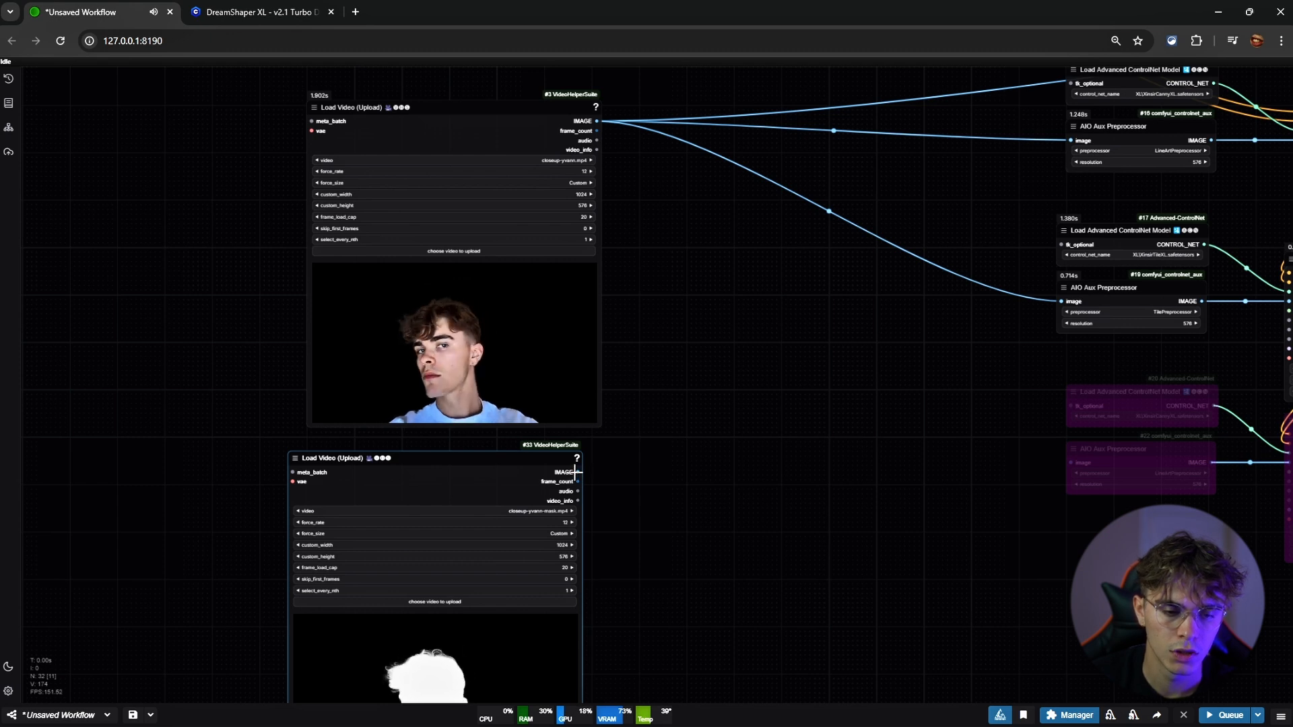
Add a Convert Image to Mask node and connect the mask video's IMAGE output to it
double_click(627, 467)
type("convet")
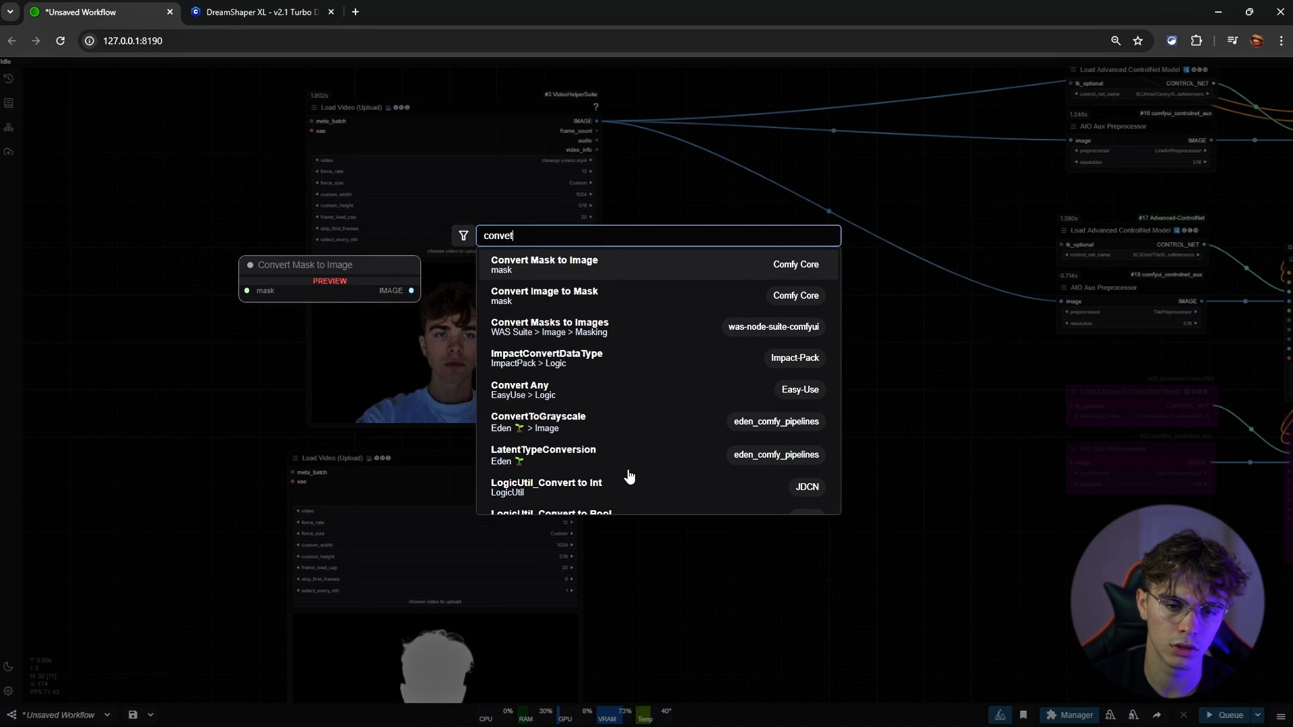
key("Down")
key("Return")
scroll(628, 467, "up", 4)
left_click_drag(547, 469, 675, 251)
Place the Convert Image to Mask node above the IPAdapter nodes and connect its MASK output to attn_mask on both IPAdapter Batch (Adv.) nodes
scroll(640, 471, "down", 3)
scroll(664, 477, "down", 10)
scroll(929, 167, "up", 13)
left_click_drag(341, 83, 733, 434)
left_click_drag(703, 487, 581, 363)
scroll(581, 362, "down", 8)
left_click_drag(704, 480, 1105, 310)
scroll(817, 273, "up", 4)
left_click_drag(657, 188, 907, 483)
left_click_drag(892, 279, 202, 239)
left_click_drag(810, 482, 969, 441)
Append ", solid color background, black background" to the Efficient Loader's positive prompt
left_click_drag(363, 417, 946, 353)
scroll(308, 301, "up", 8)
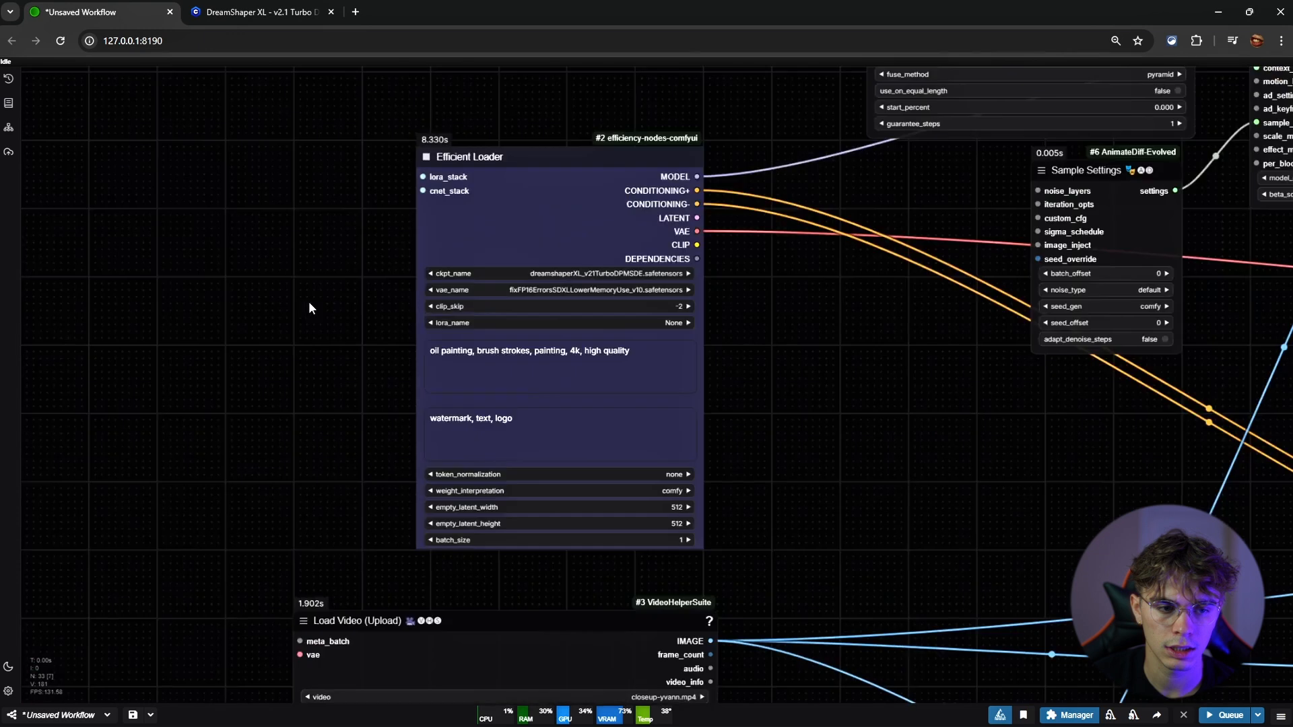
scroll(308, 303, "up", 2)
left_click(699, 357)
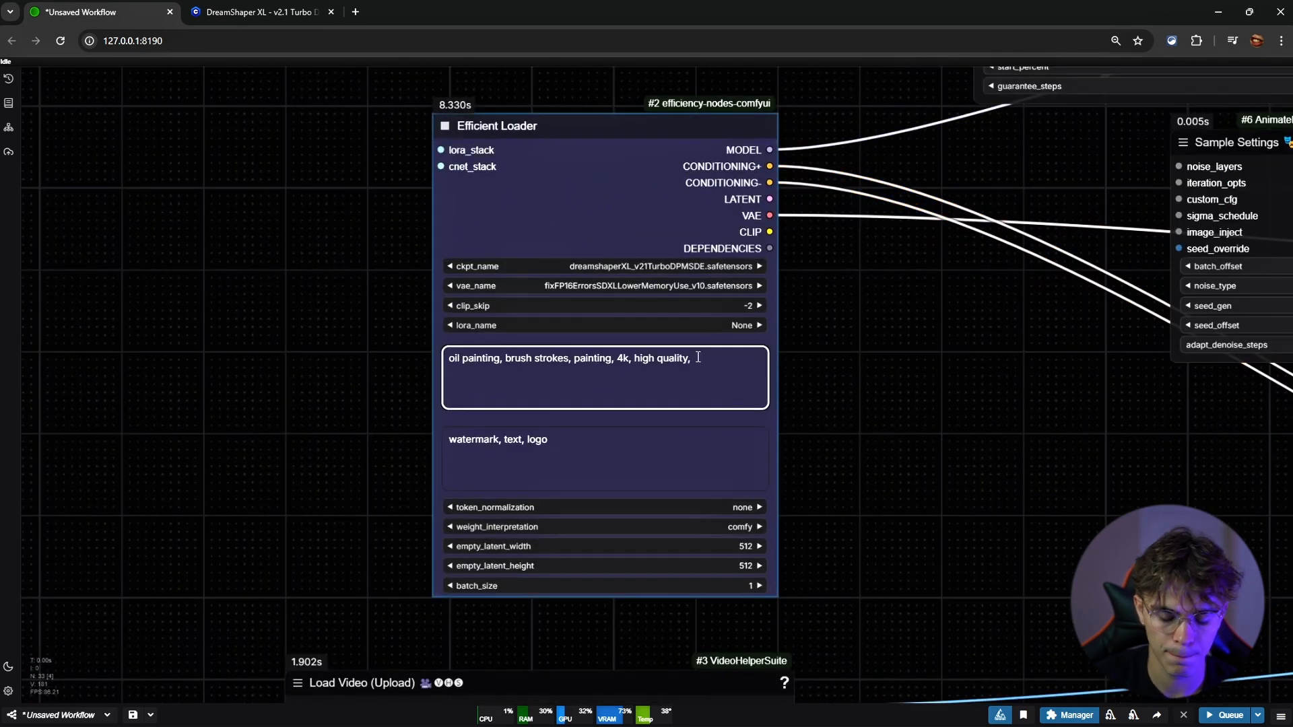
type(", solid color backgroun")
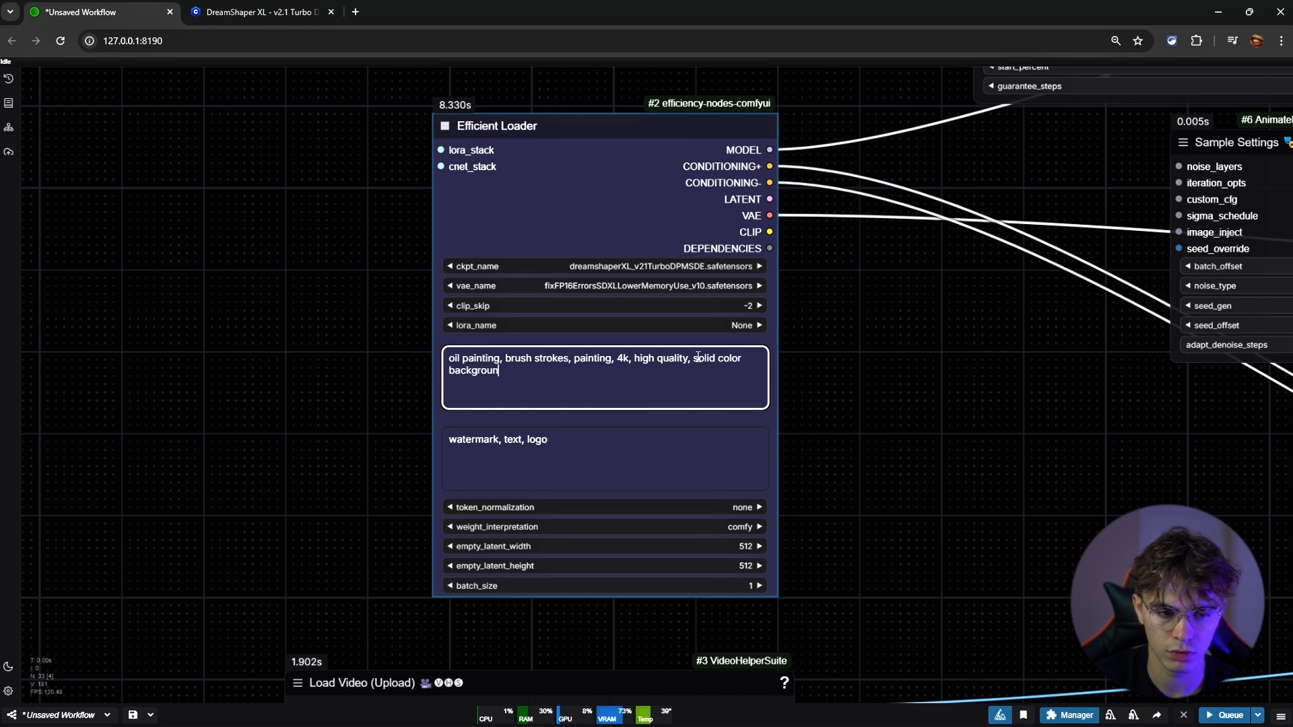
type("d, black background")
Open the file chooser of the first Load Image node and browse to the faceline folder inside face > imgref
scroll(761, 330, "down", 15)
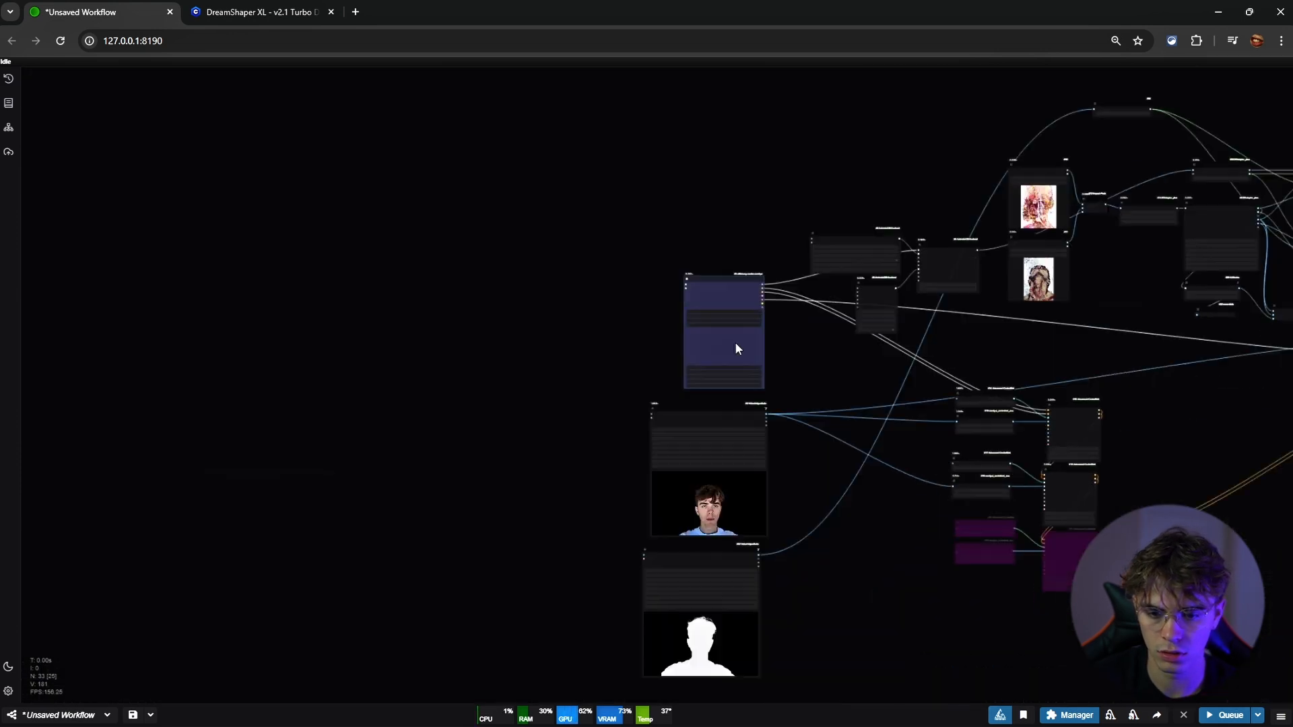
left_click_drag(775, 353, 359, 256)
left_click_drag(885, 304, 674, 374)
left_click_drag(364, 168, 511, 262)
scroll(511, 262, "up", 5)
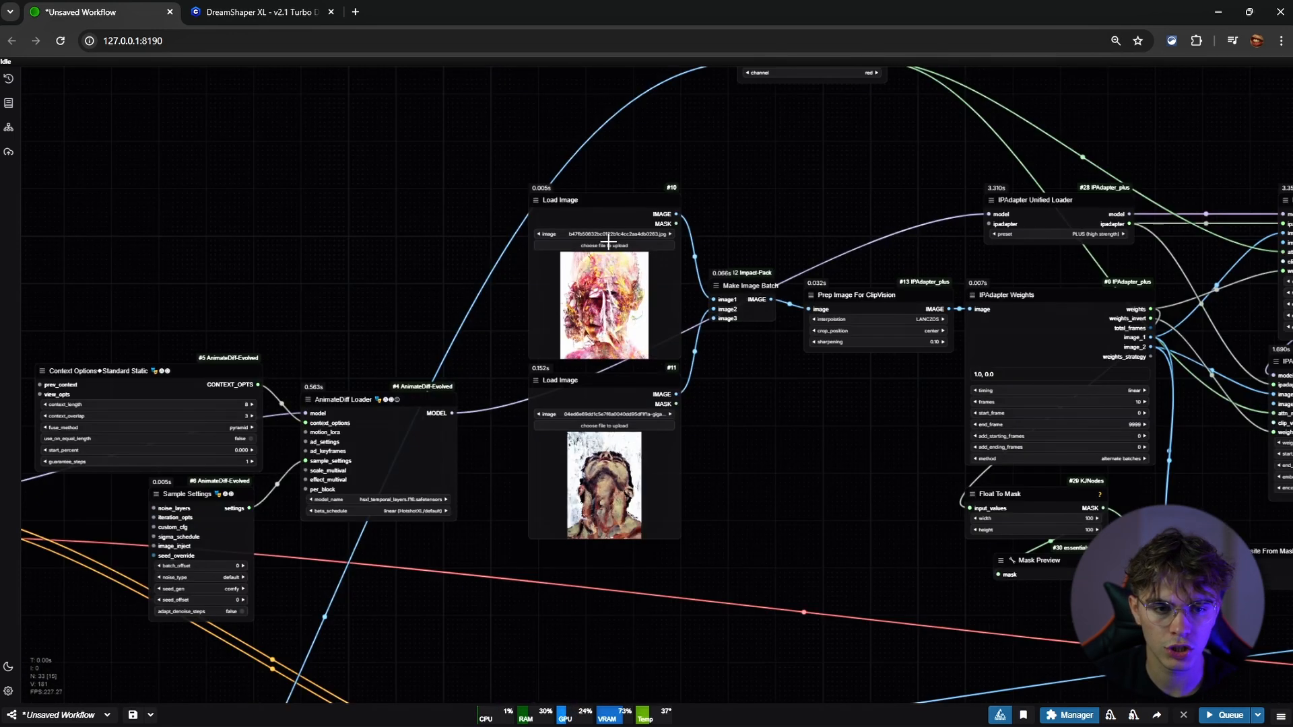
left_click(610, 243)
left_click(479, 103)
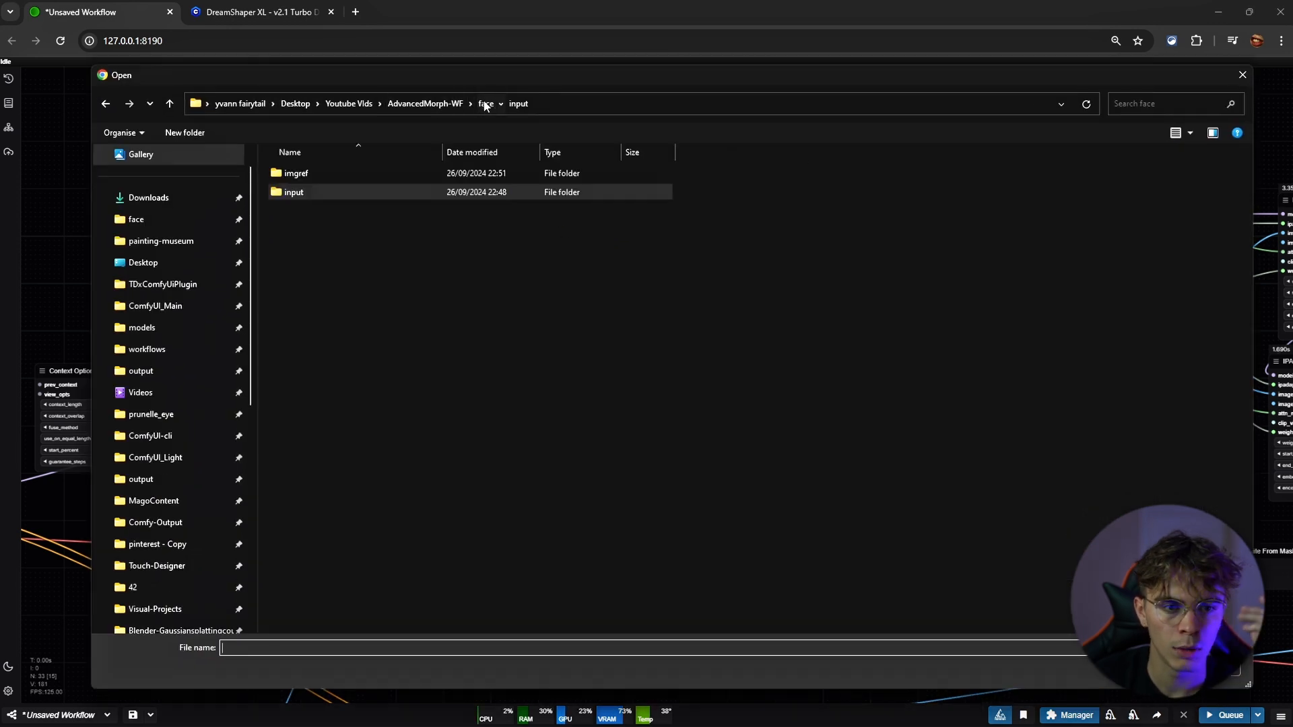
double_click(357, 170)
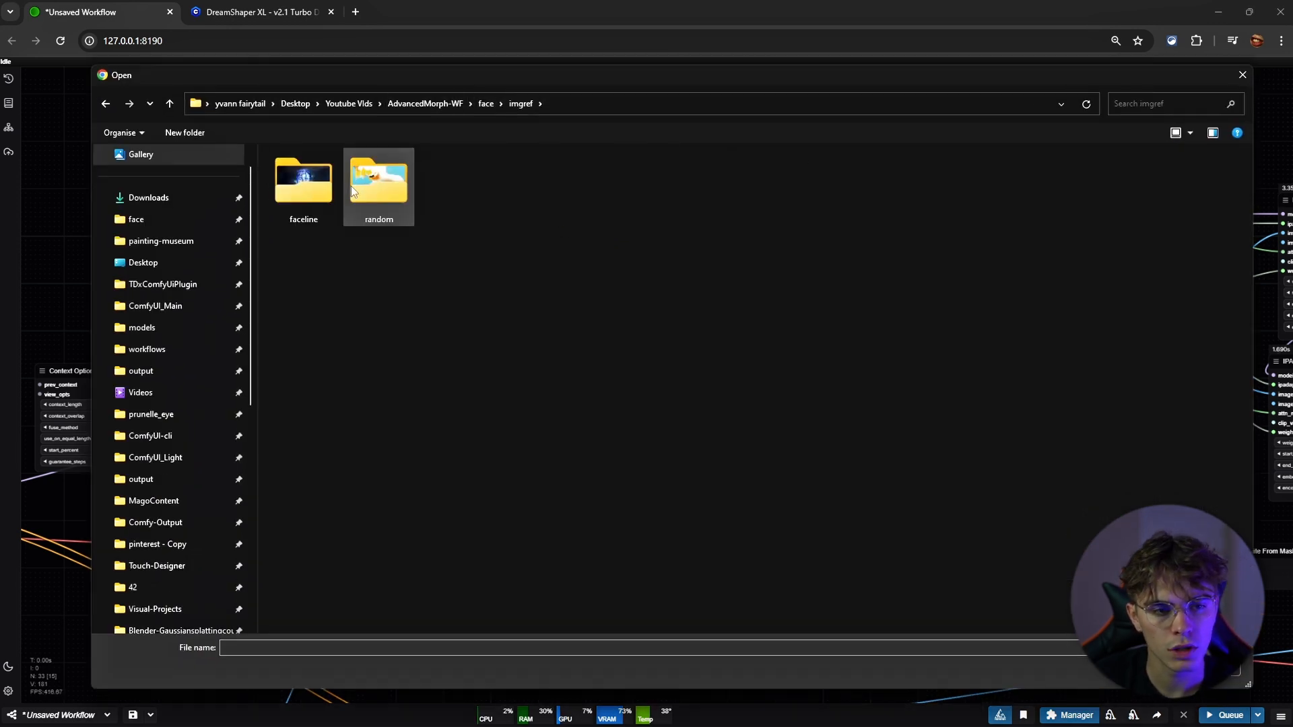
double_click(294, 200)
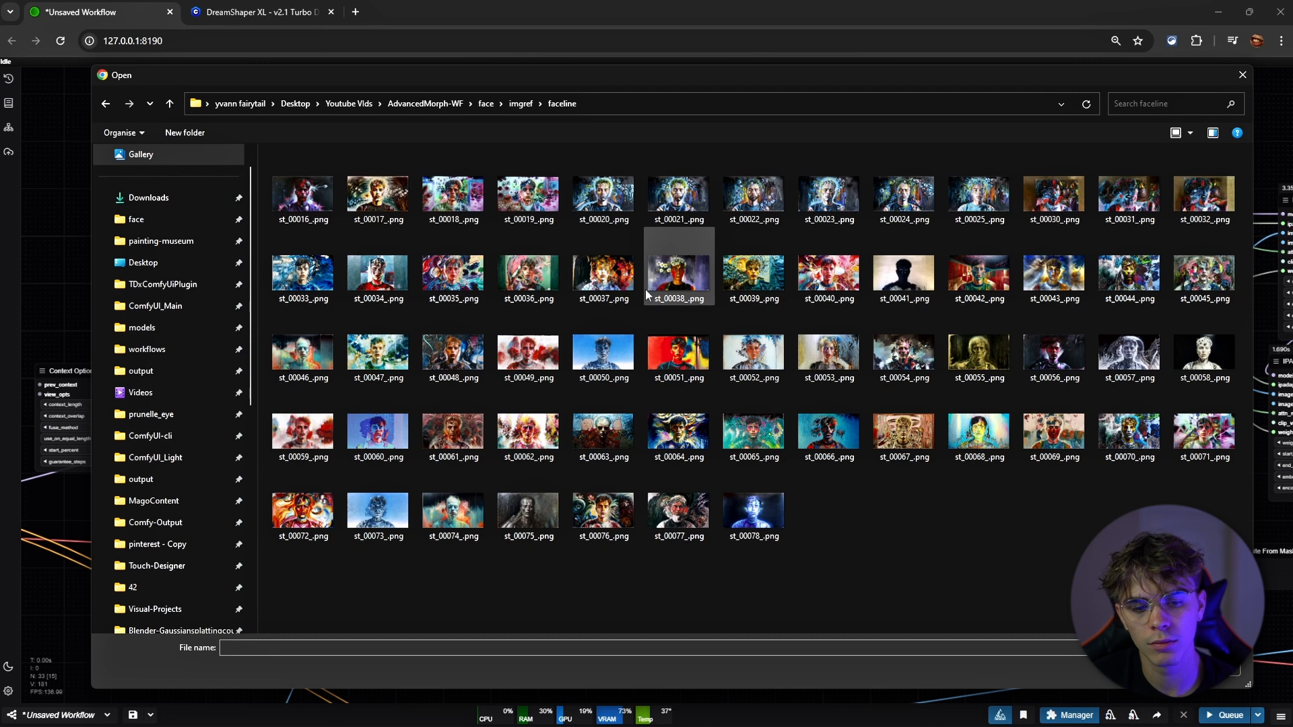
Look through the painted portraits and load st_00050_.png into the first Load Image node
scroll(645, 289, "up", 4)
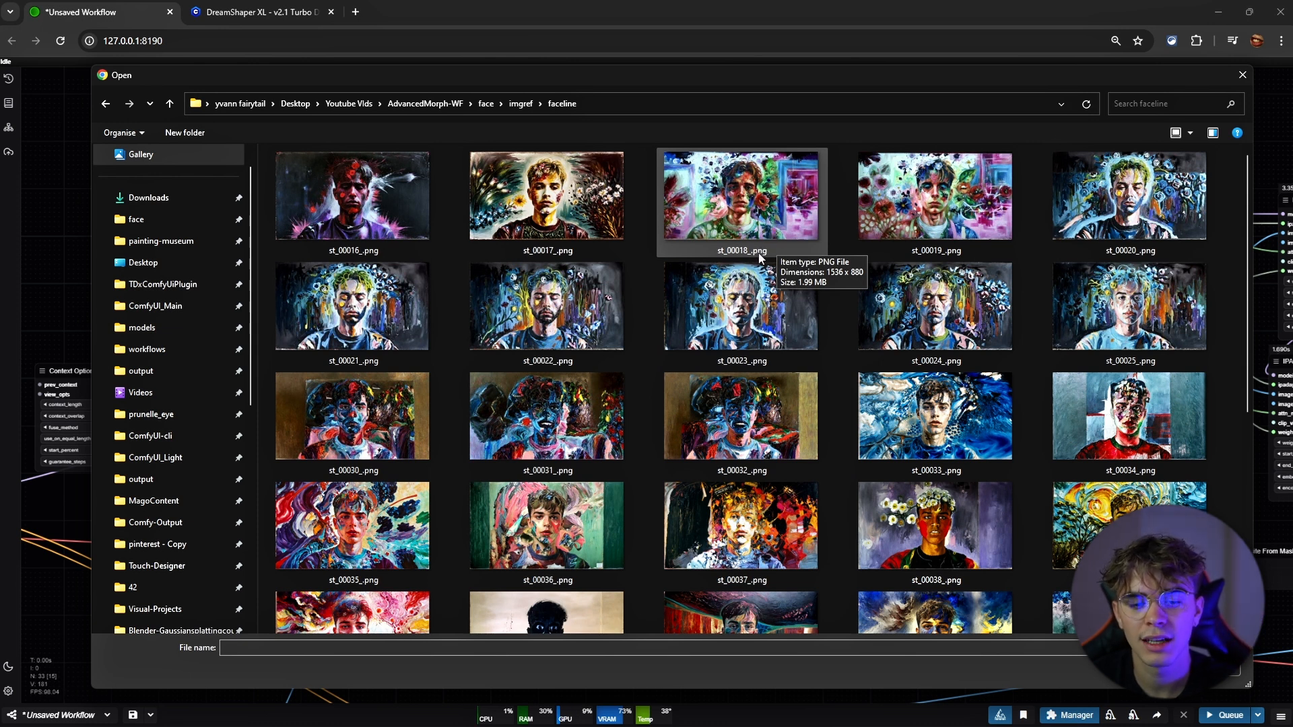
scroll(760, 262, "down", 3)
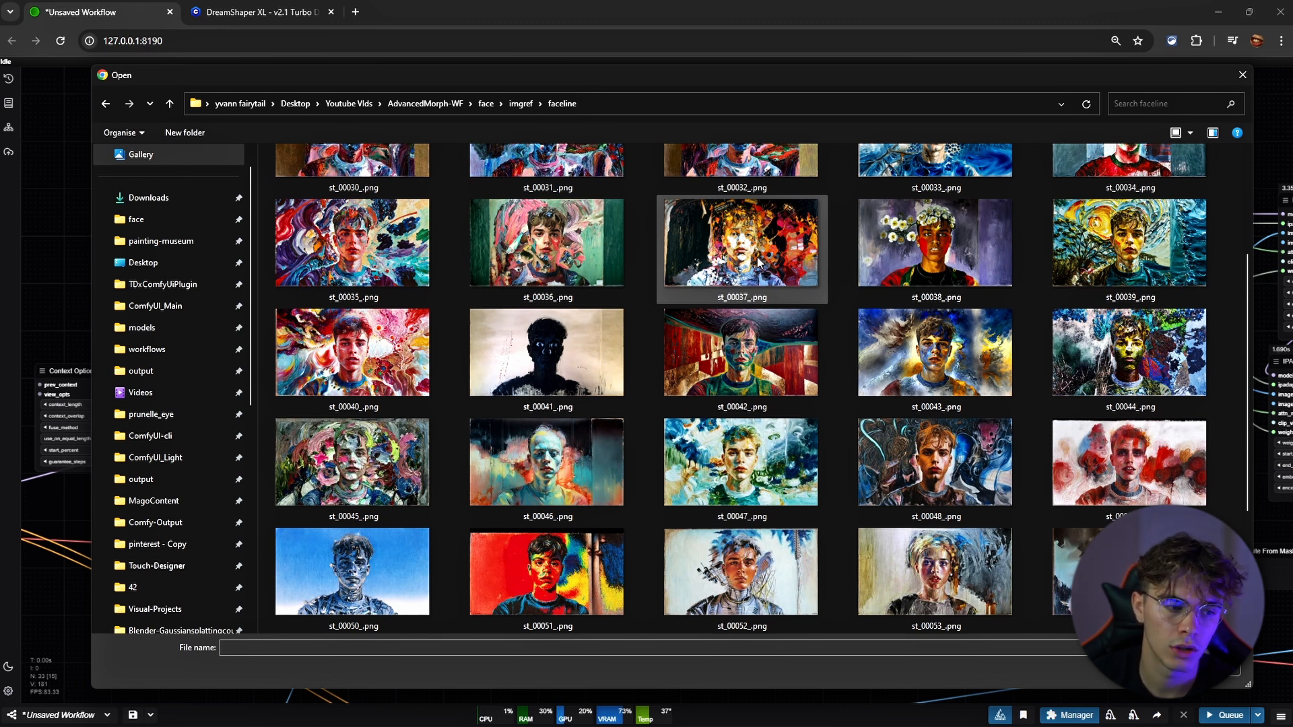
left_click_drag(483, 77, 394, 62)
scroll(833, 354, "down", 3)
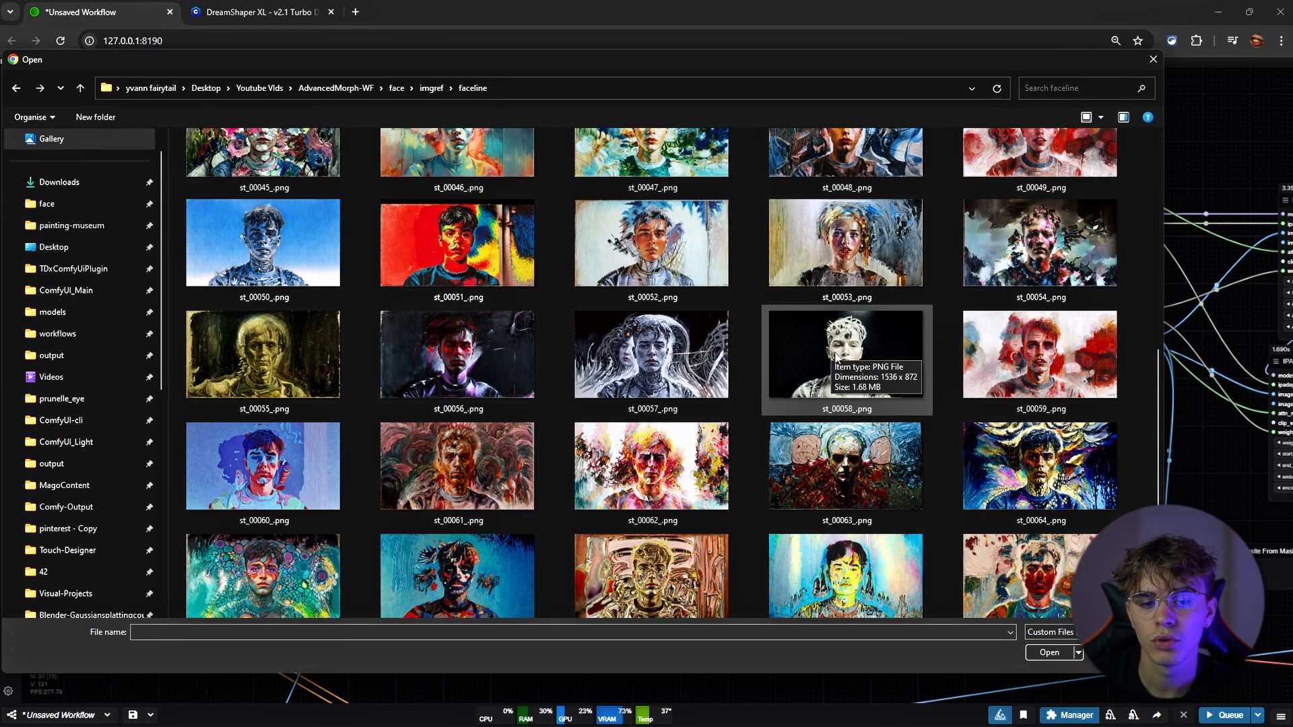
scroll(835, 364, "down", 3)
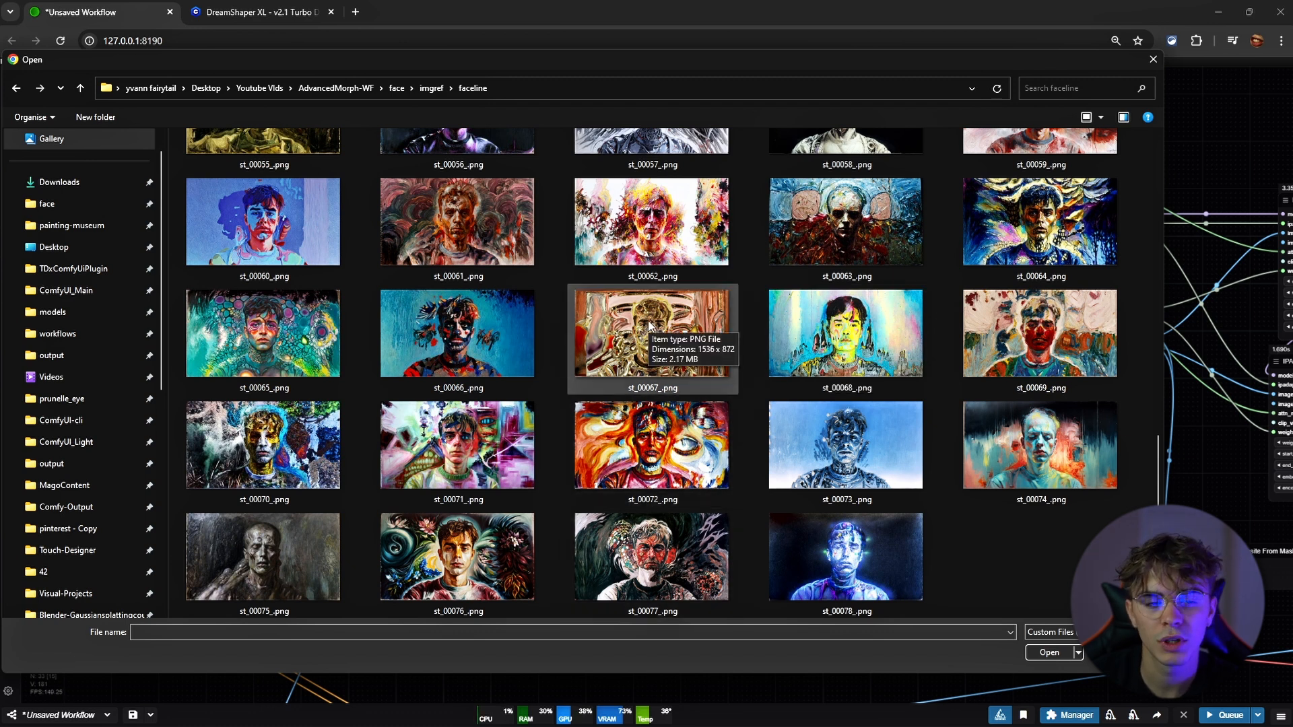
scroll(649, 325, "up", 4)
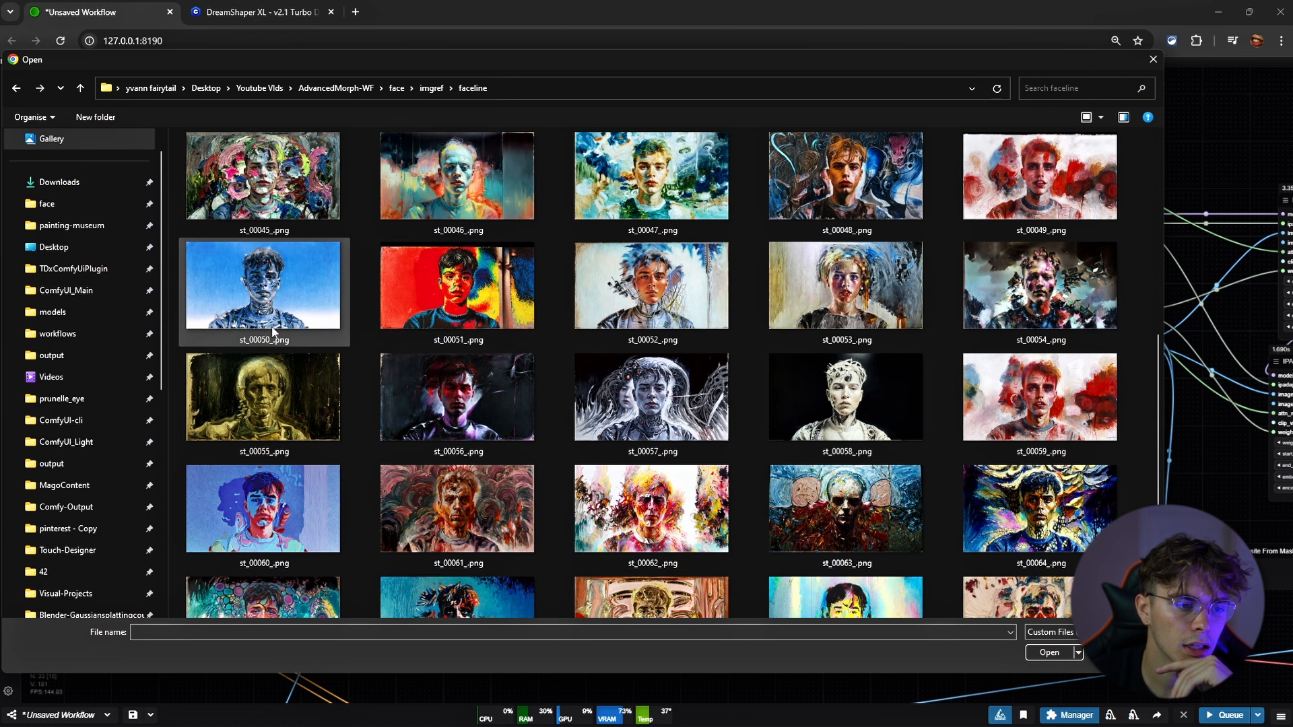
double_click(301, 308)
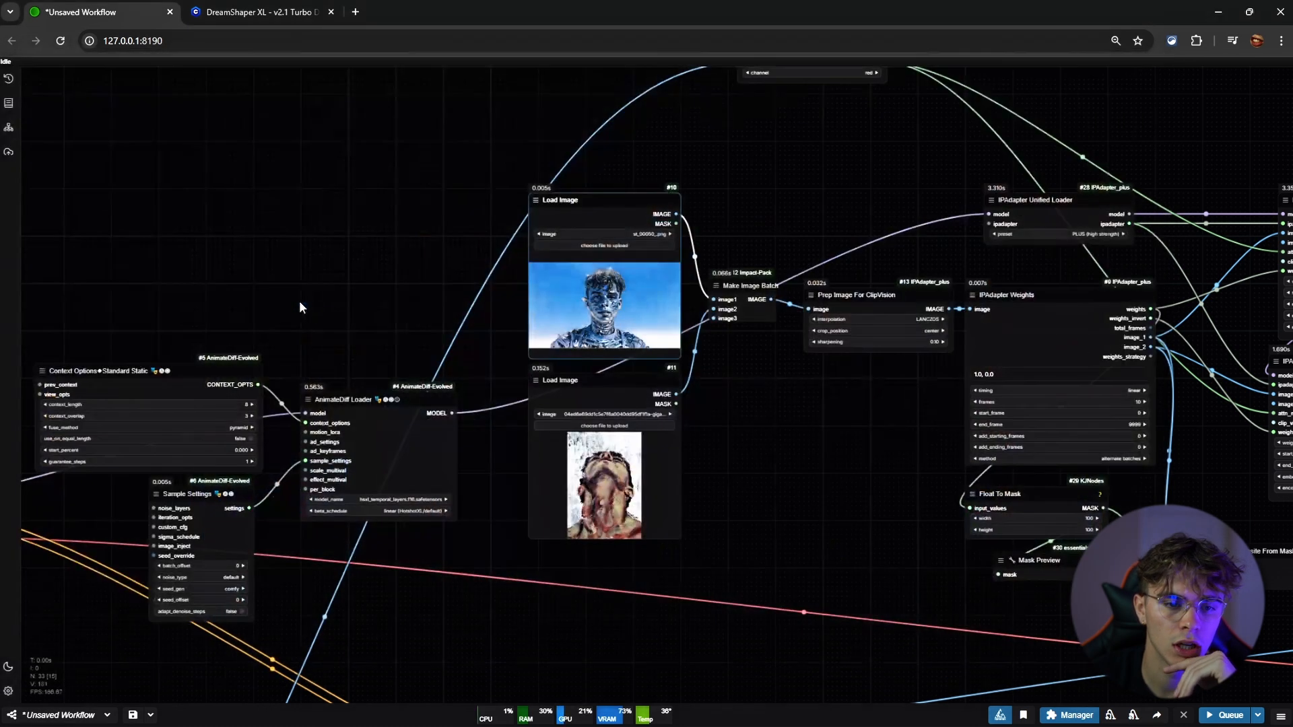
Load st_00047_.png from the faceline folder into the second Load Image node
left_click(613, 425)
scroll(678, 404, "down", 1)
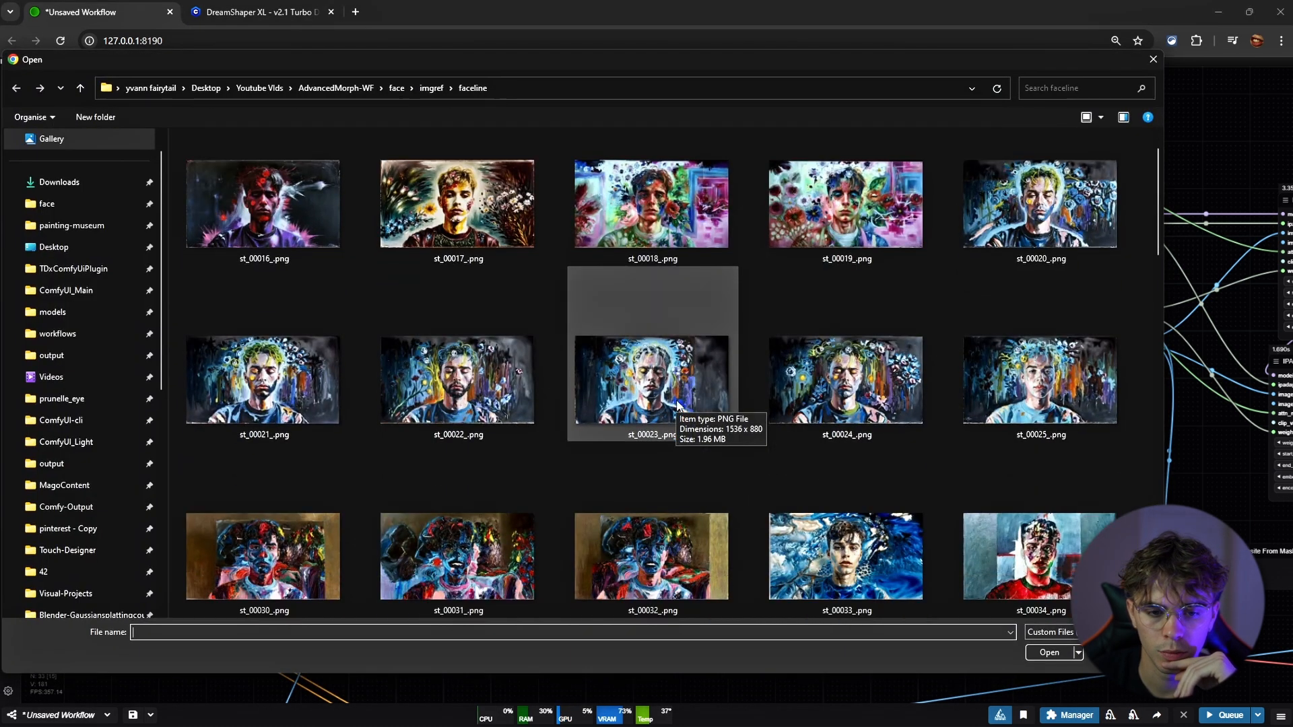
scroll(826, 398, "down", 1)
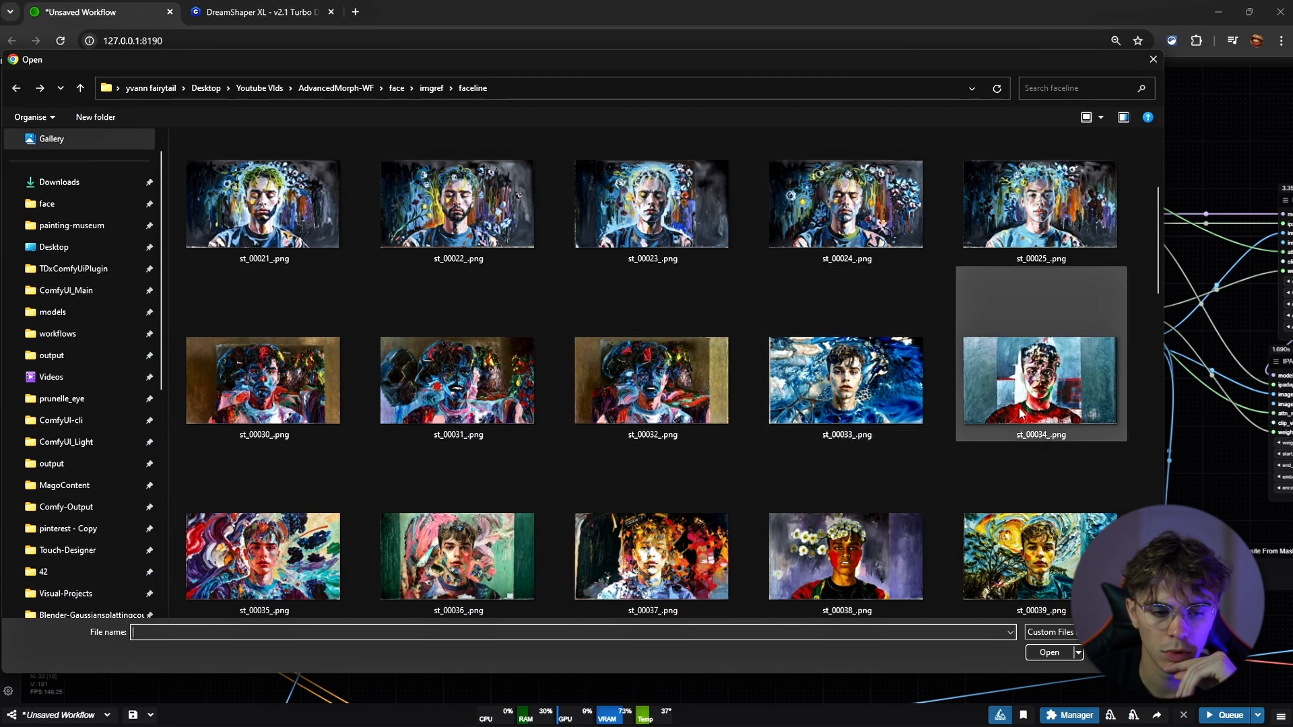
scroll(991, 437, "down", 2)
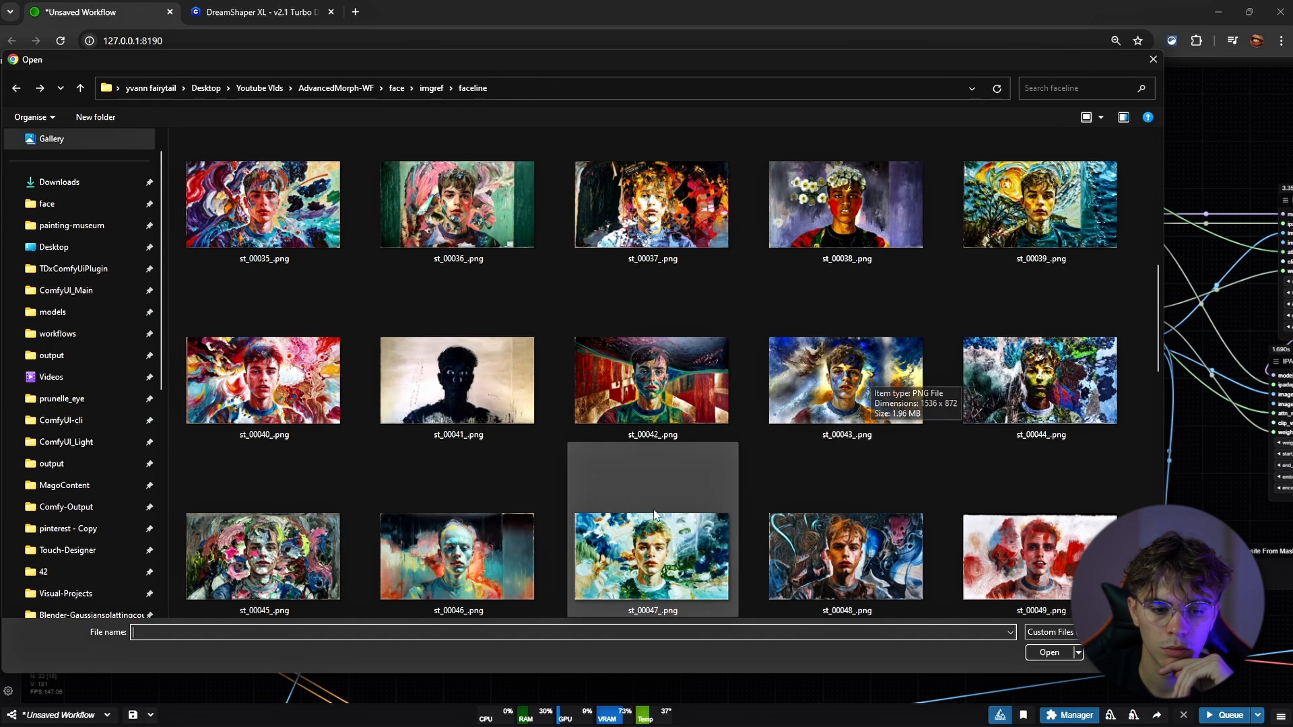
double_click(643, 527)
scroll(718, 515, "down", 6)
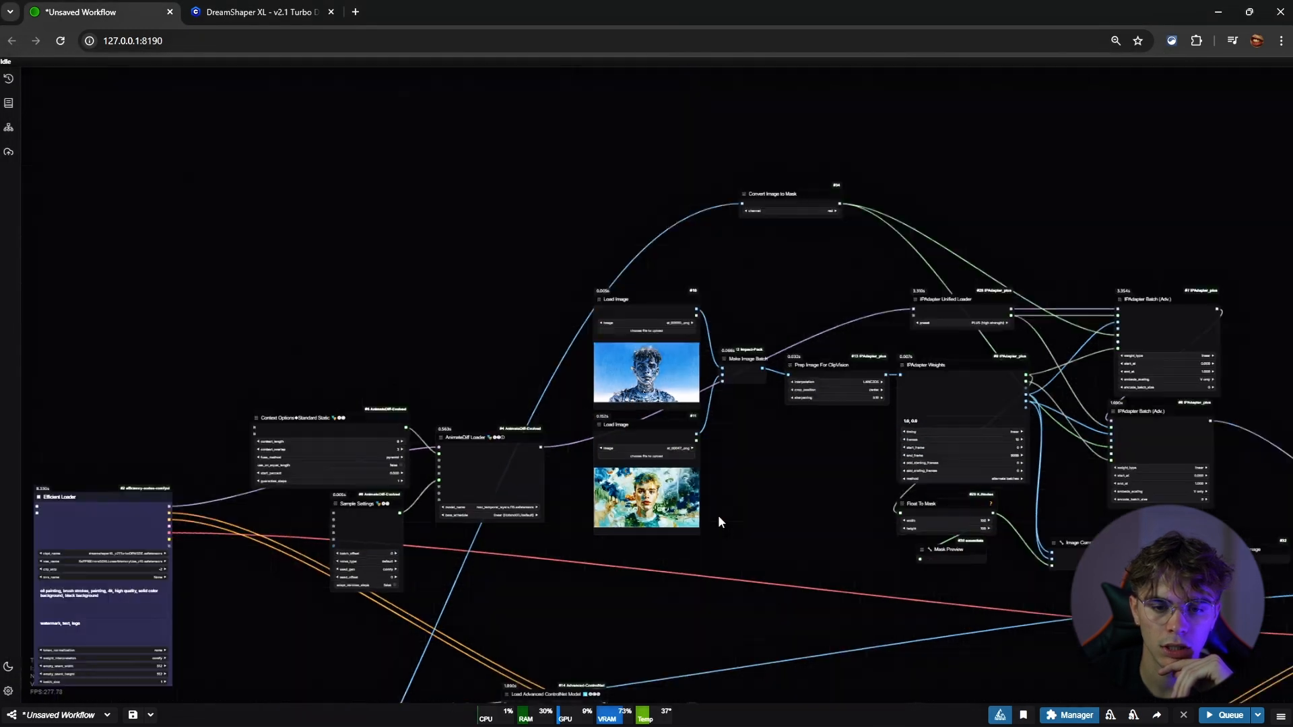
scroll(539, 351, "up", 6)
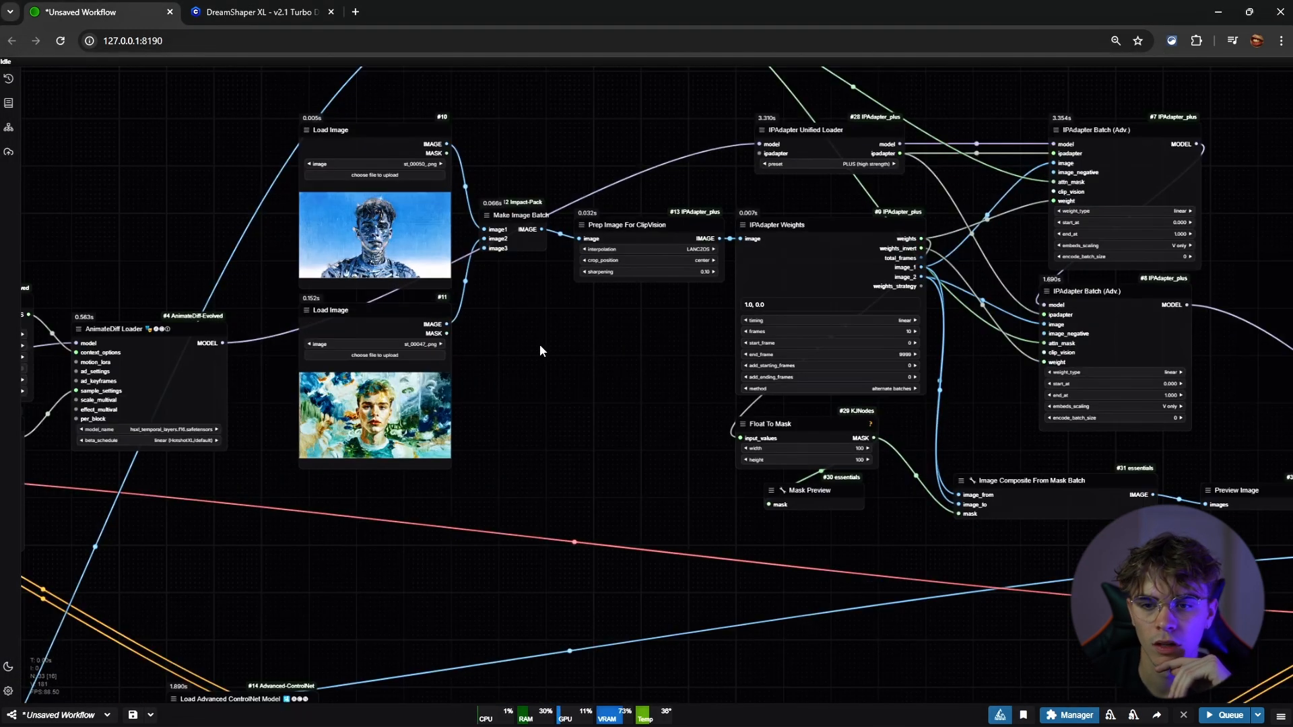
Lower the strength of the second Apply Advanced ControlNet node, fed by the TilePreprocessor, to 0.15
scroll(539, 345, "down", 12)
left_click_drag(577, 441, 700, 309)
scroll(610, 353, "up", 14)
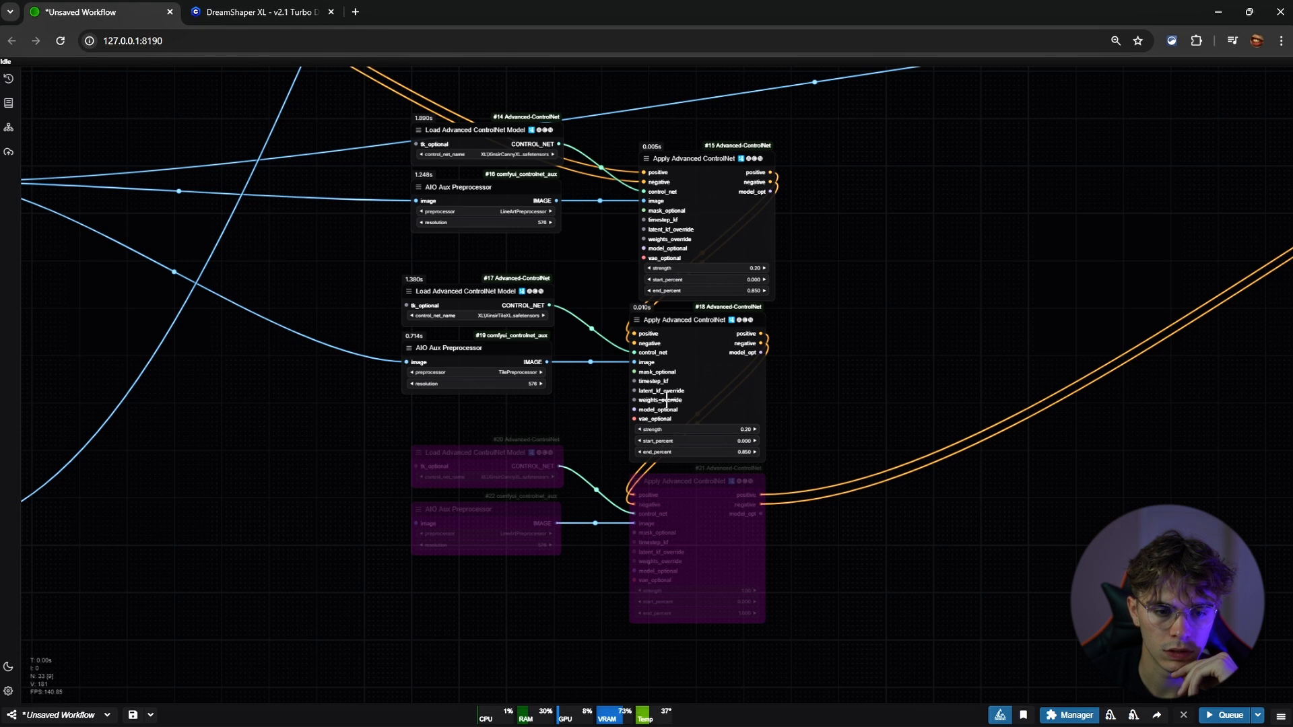
left_click(641, 428)
left_click(641, 428)
left_click(641, 428)
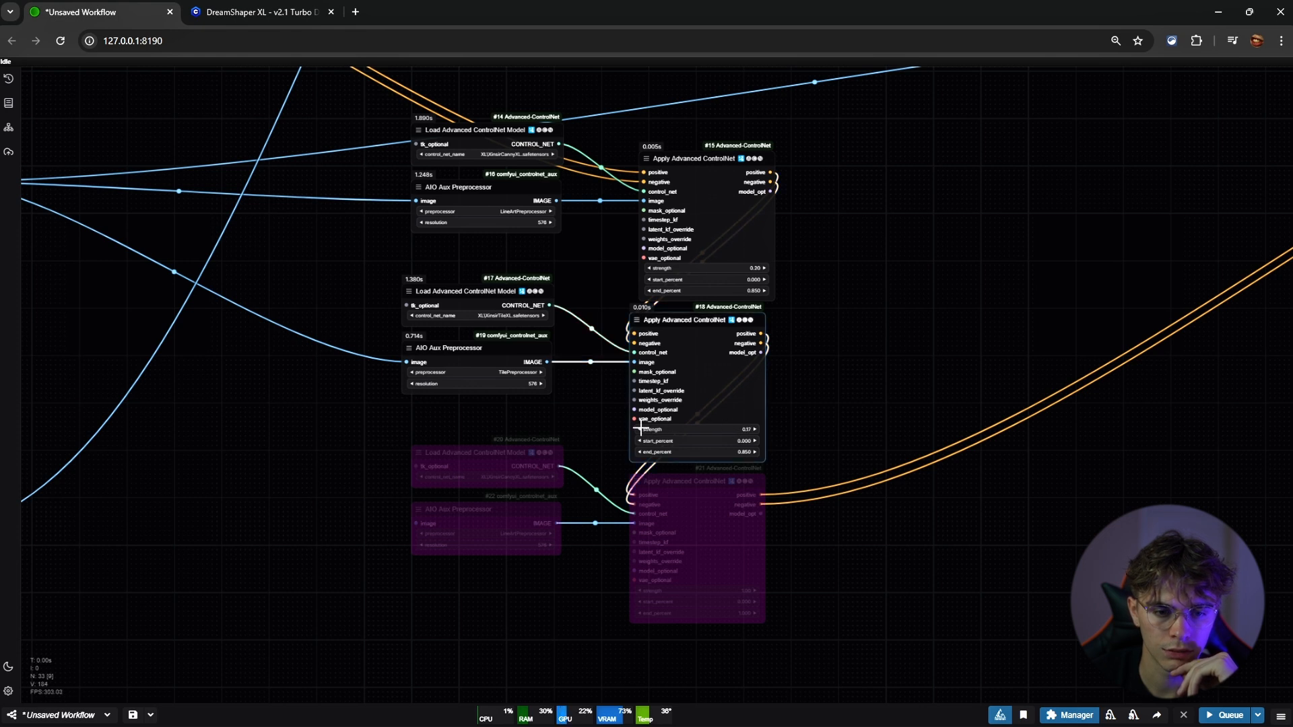
left_click(829, 342)
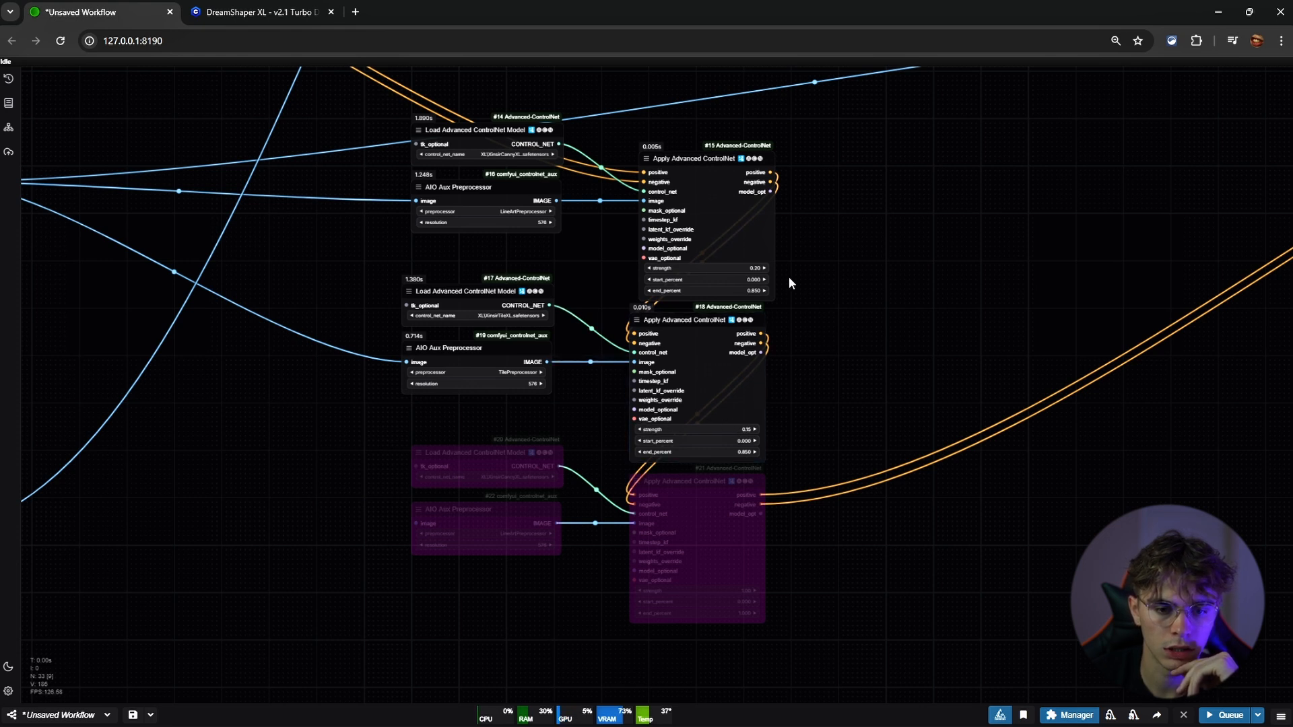
Set end_percent of the first Apply Advanced ControlNet node to 1 and queue the workflow
left_click(747, 291)
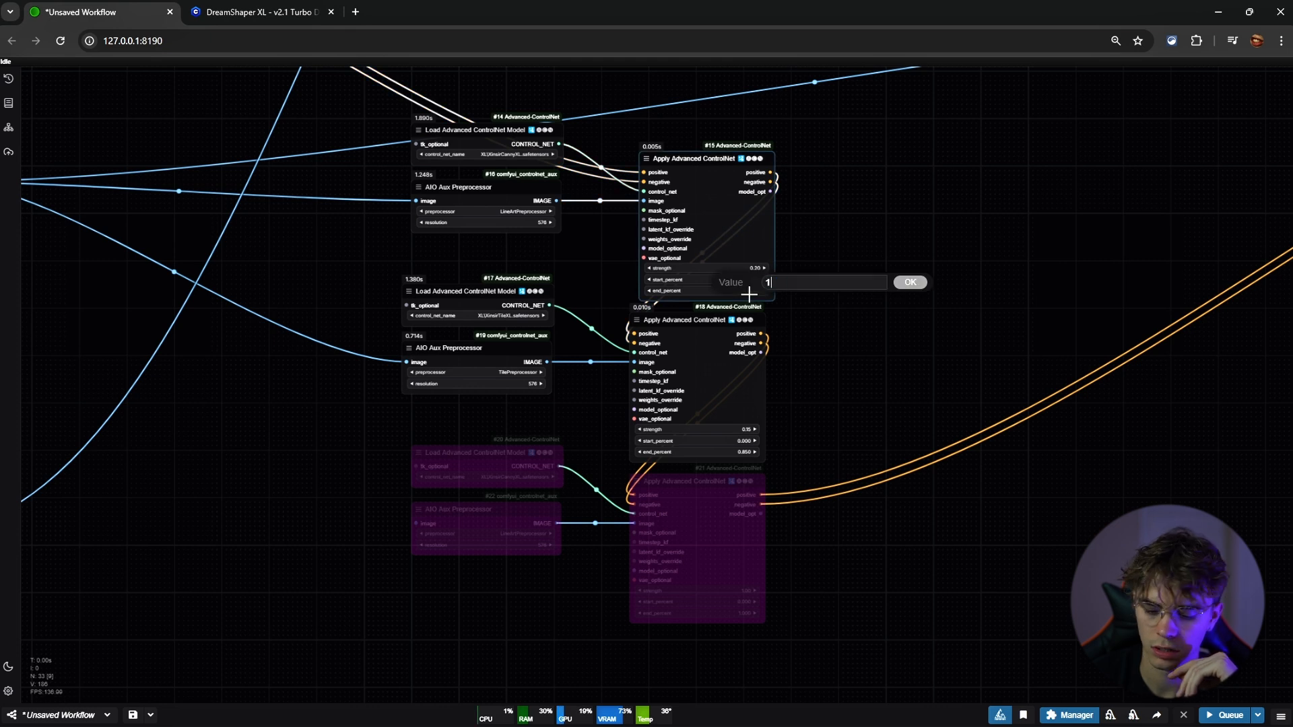
key("Return")
key("ctrl+Return")
scroll(791, 303, "down", 5)
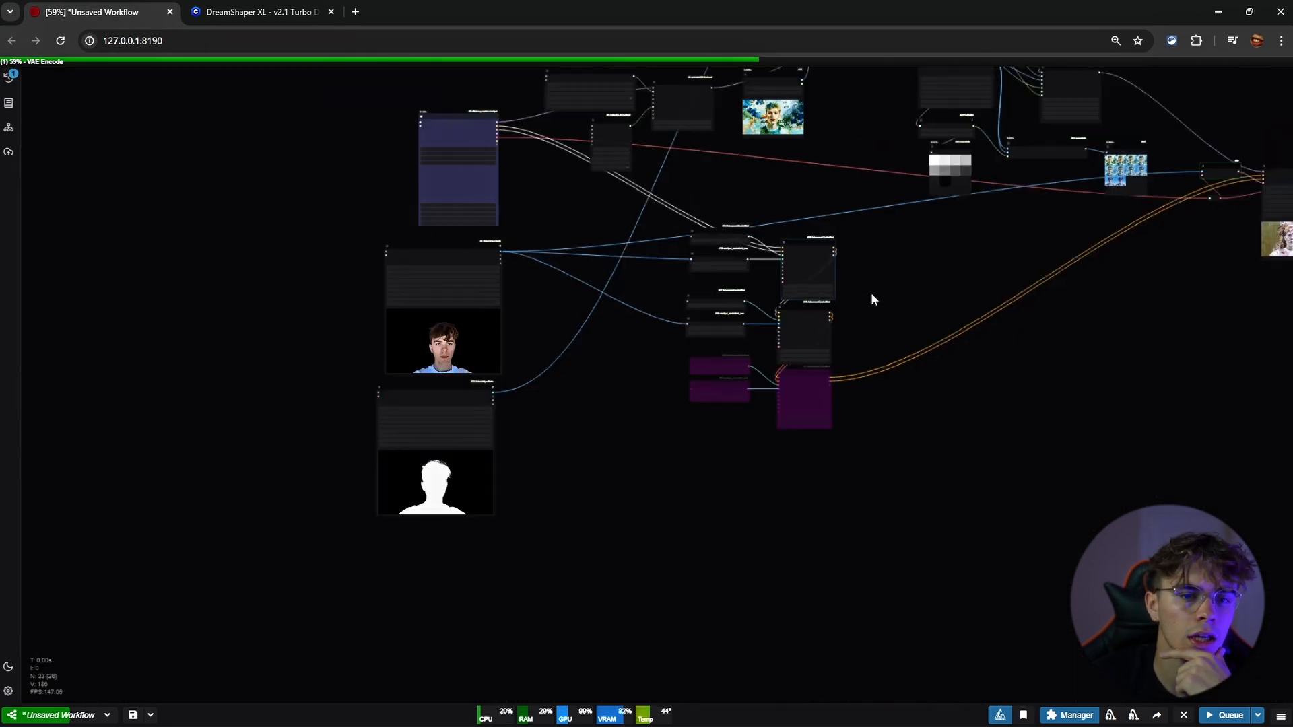
Examine a single morph frame in the Preview Image node and the weight masks around the Float To Mask and Mask Preview nodes
scroll(872, 298, "up", 8)
left_click_drag(760, 237, 639, 267)
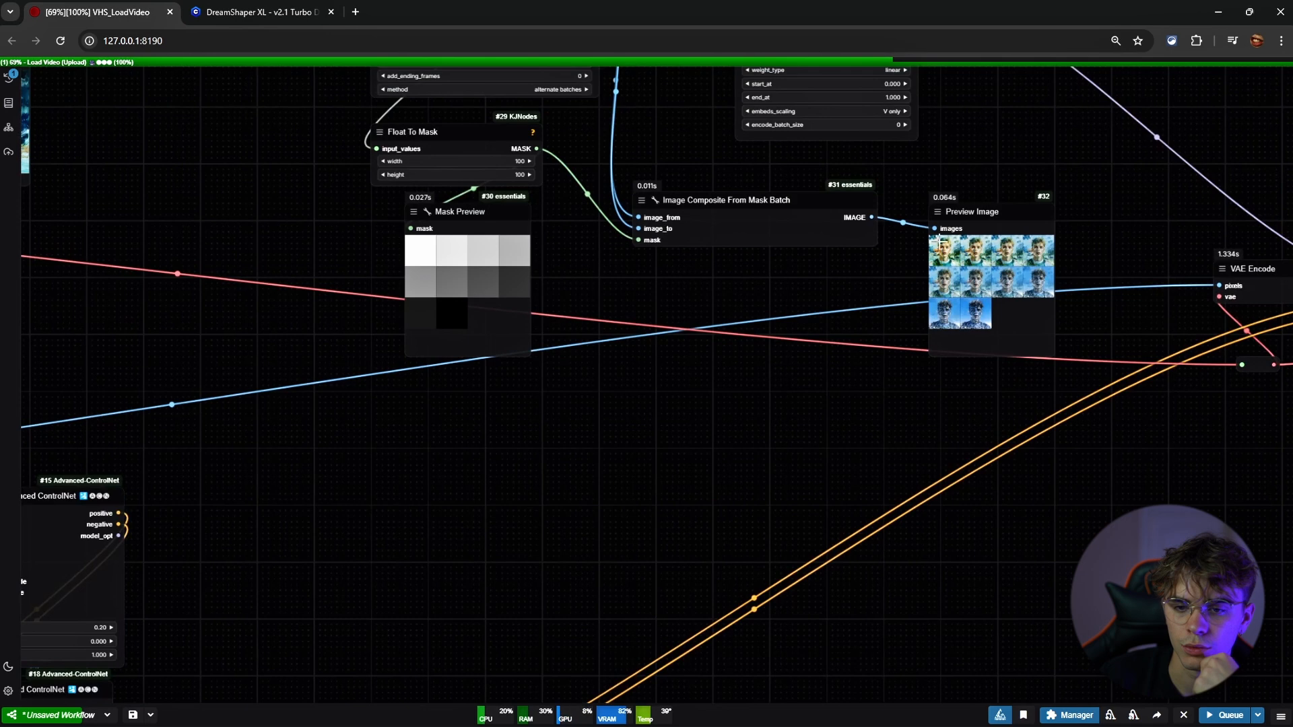
scroll(962, 259, "up", 11)
left_click(990, 317)
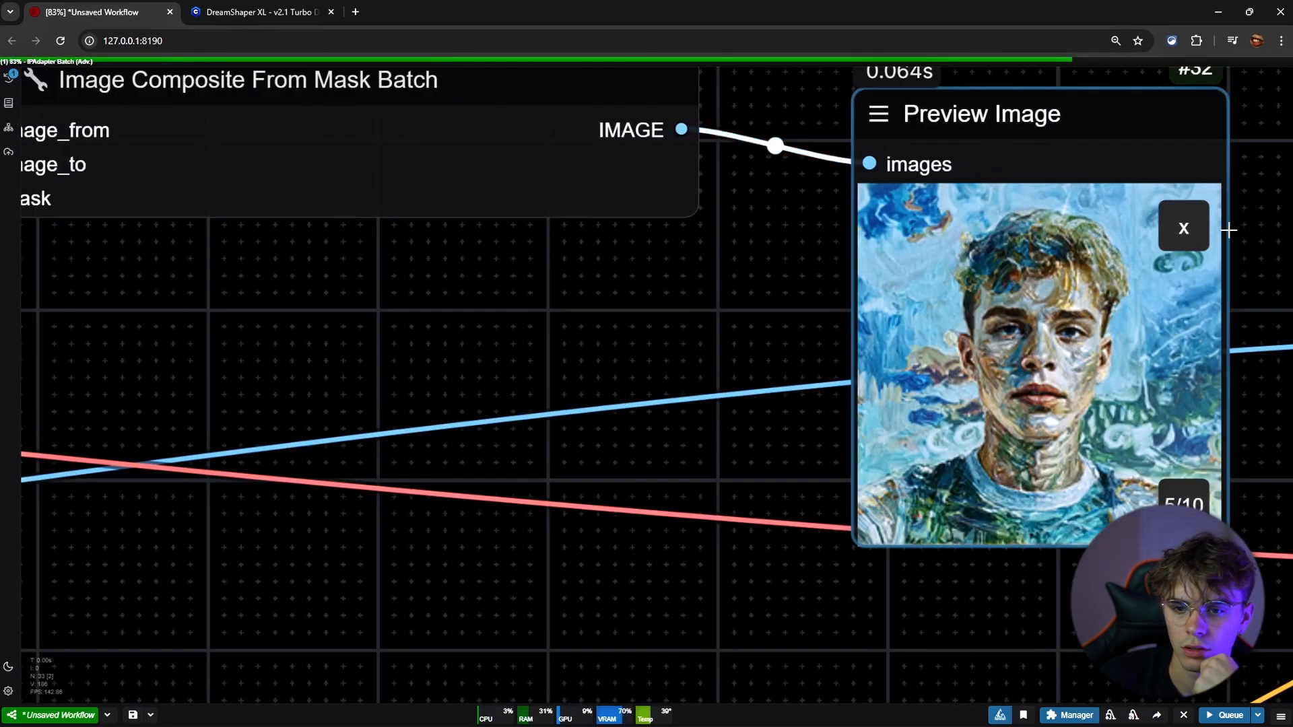
left_click(1178, 222)
scroll(1031, 274, "up", 4)
scroll(1034, 274, "down", 13)
left_click_drag(532, 286, 791, 461)
left_click_drag(641, 381, 683, 409)
left_click_drag(774, 302, 757, 399)
mouse_move(601, 393)
left_mouse_down()
mouse_move(641, 387)
mouse_move(611, 390)
left_mouse_up()
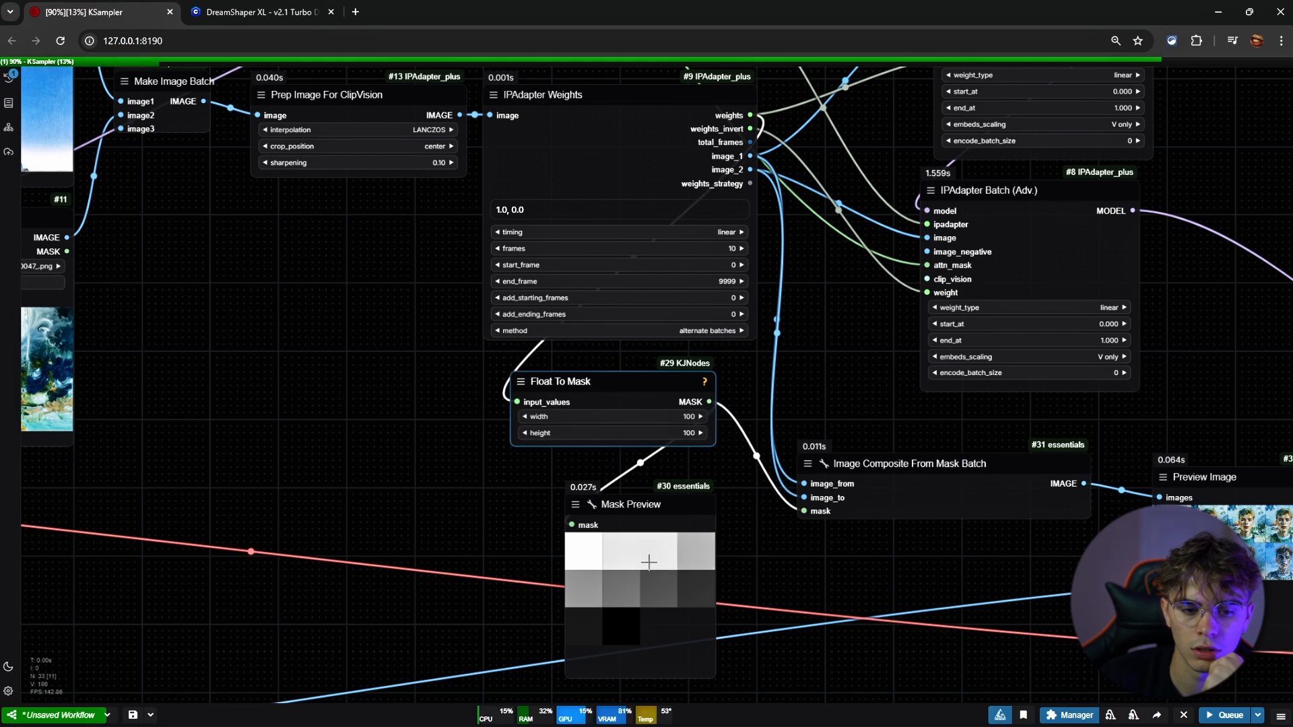
scroll(513, 539, "down", 4)
left_click_drag(587, 518, 580, 510)
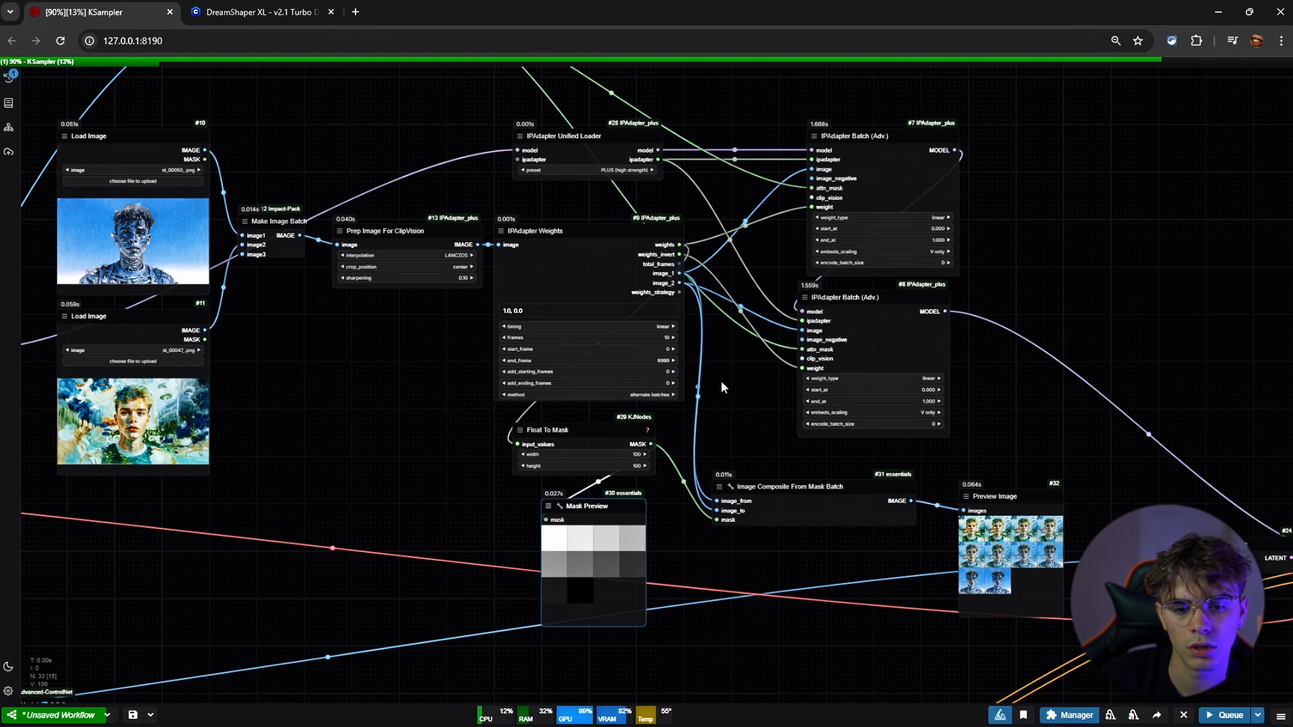
left_click_drag(721, 381, 705, 314)
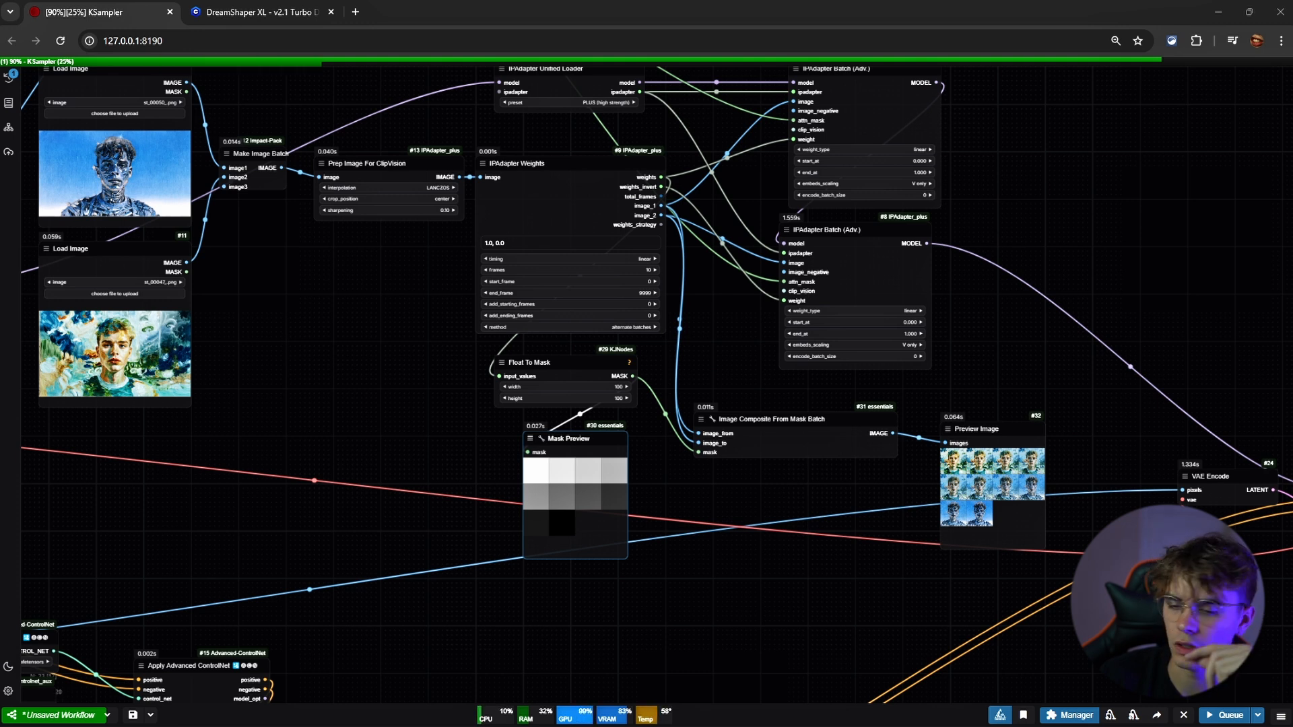
Look over the full grid of blended portrait frames and the live sampling preview in the KSampler node
left_click(785, 450)
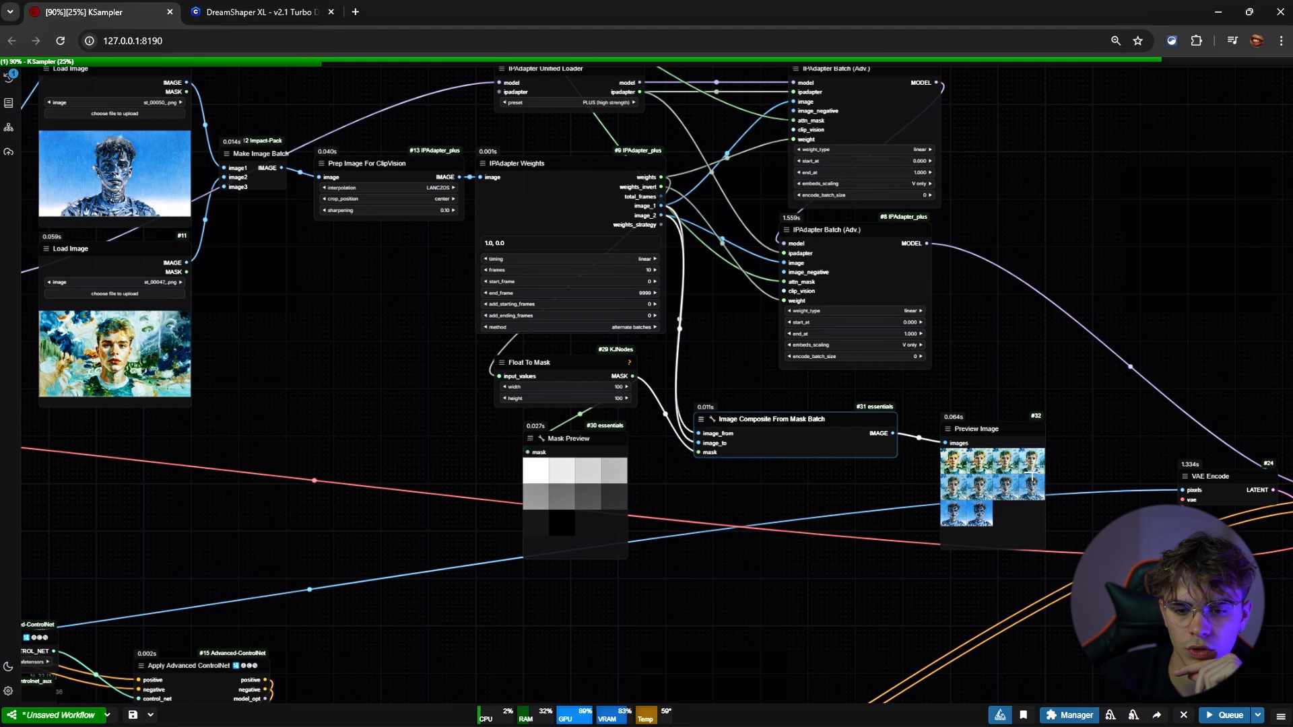
scroll(1031, 475, "up", 10)
left_click(796, 502)
left_click(1146, 394)
left_click(1114, 390)
left_click(1122, 372)
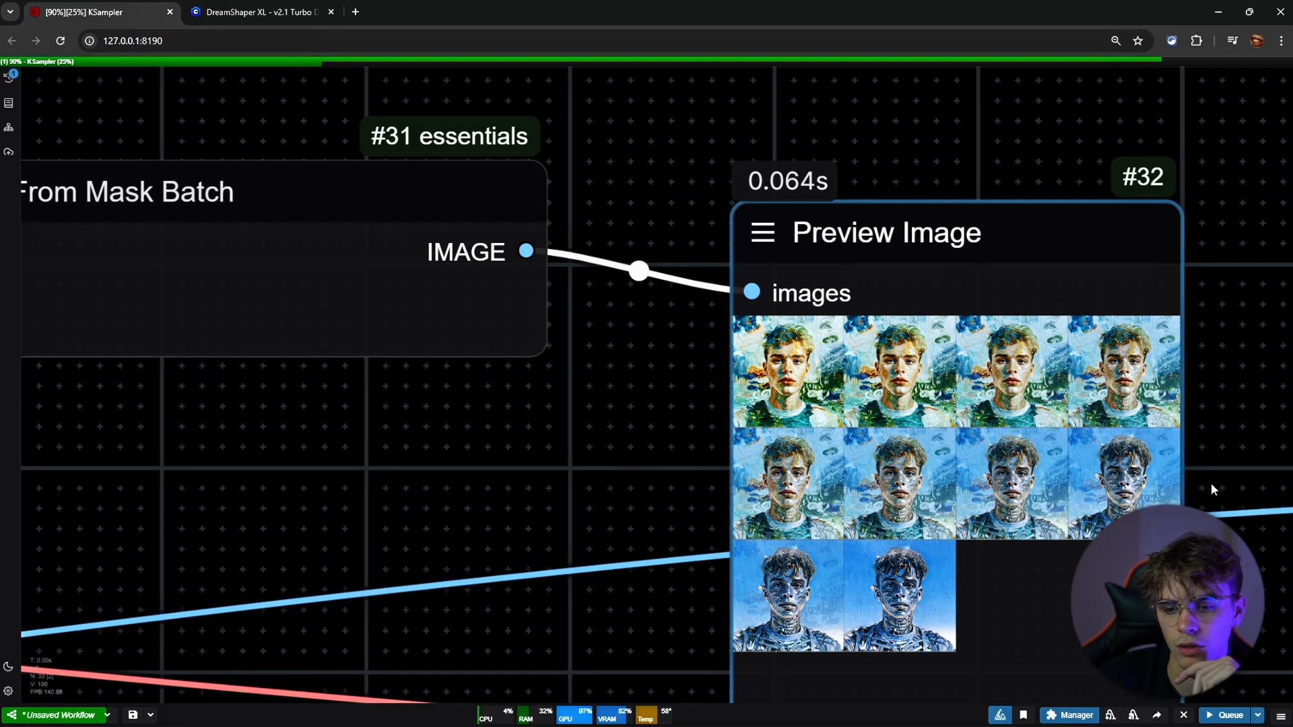
left_click_drag(1212, 489, 953, 356)
scroll(694, 381, "up", 6)
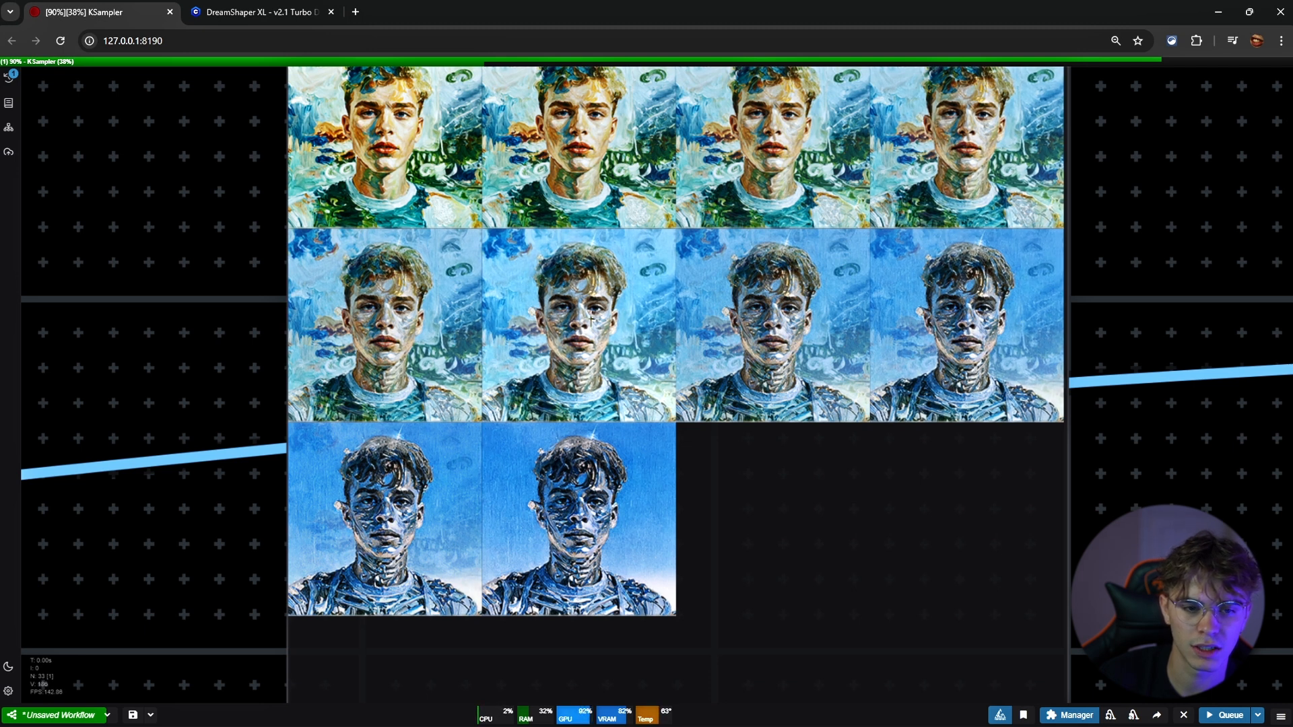
scroll(591, 318, "down", 10)
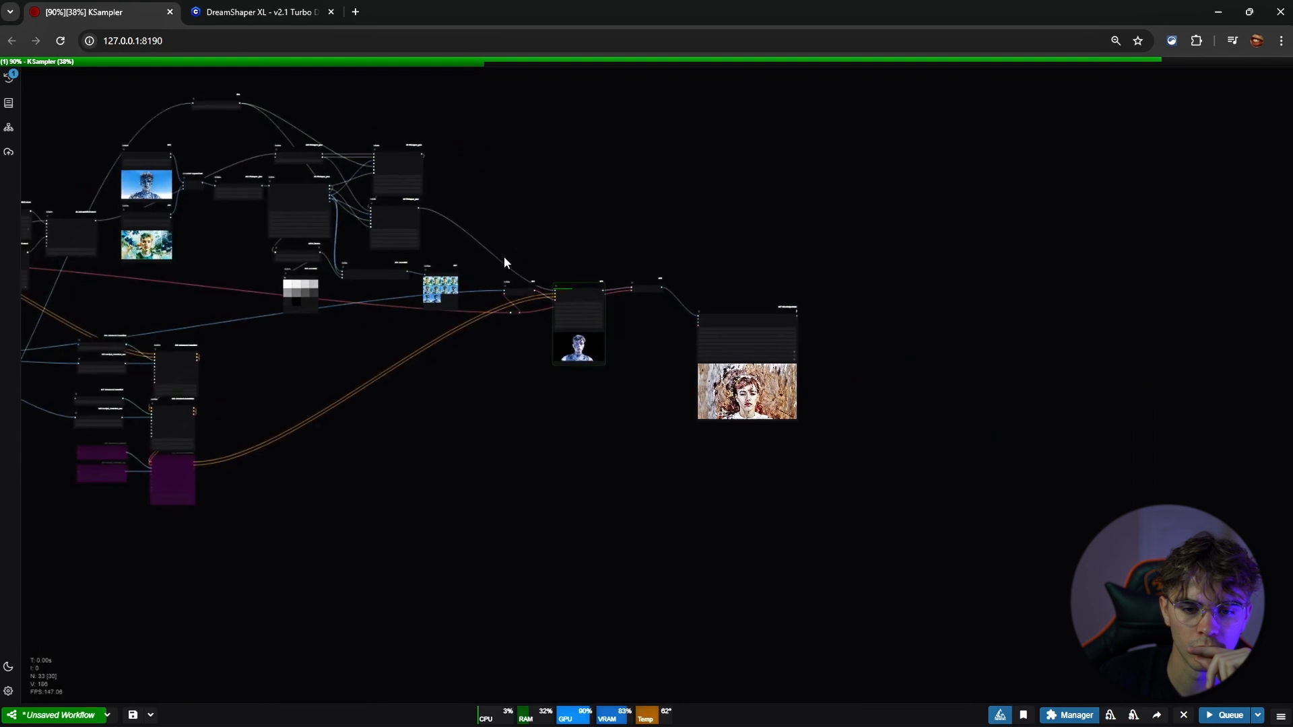
scroll(594, 347, "up", 10)
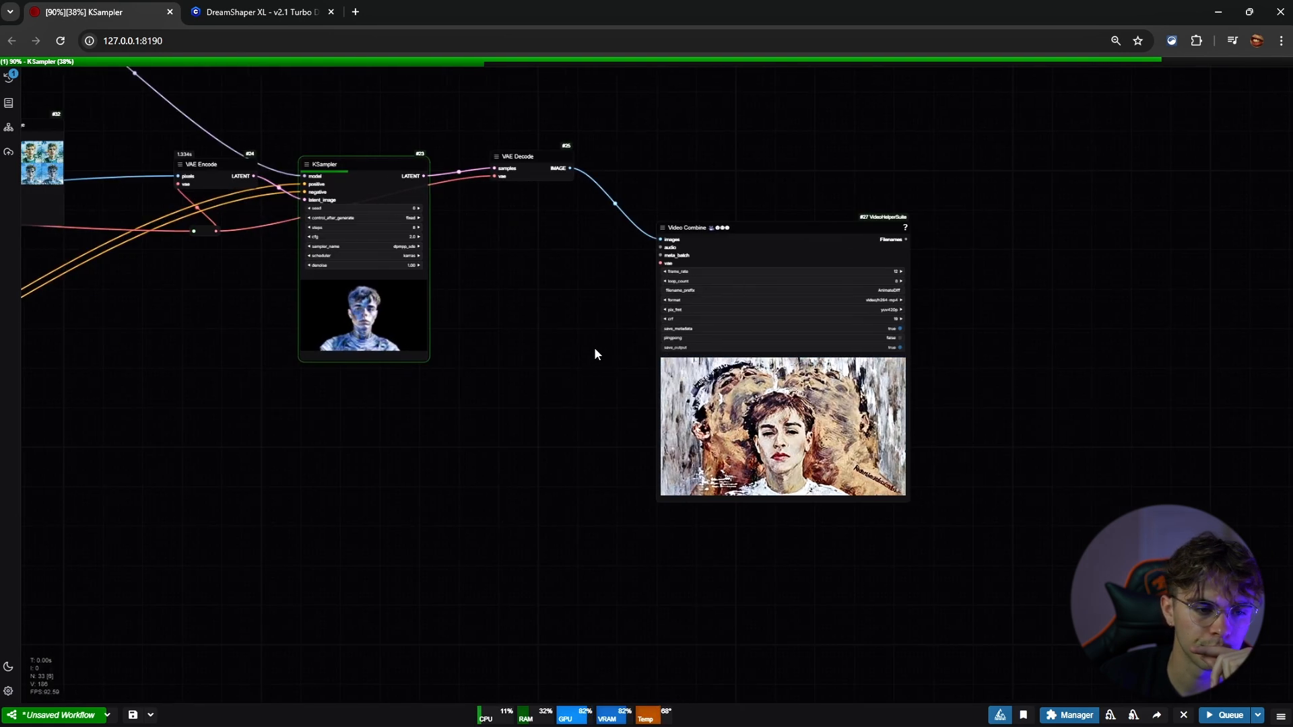
left_click_drag(594, 347, 627, 350)
scroll(628, 350, "down", 2)
scroll(613, 290, "up", 6)
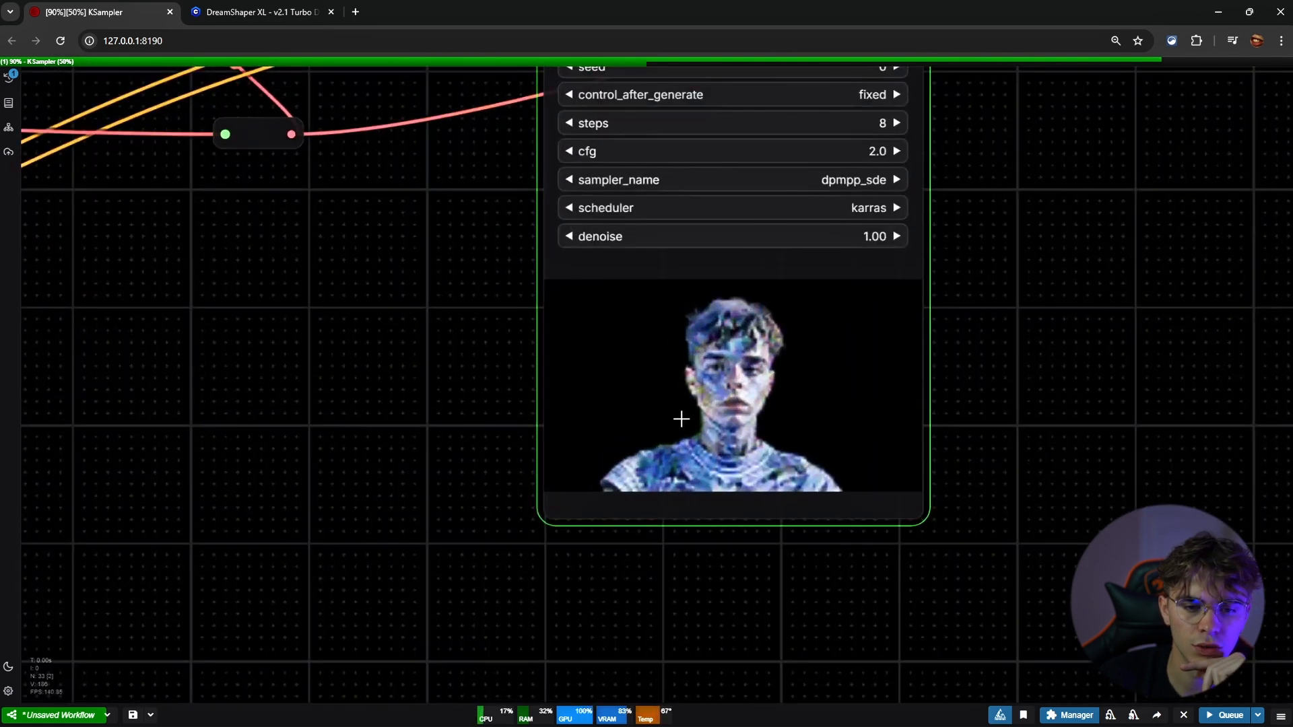
scroll(836, 386, "down", 10)
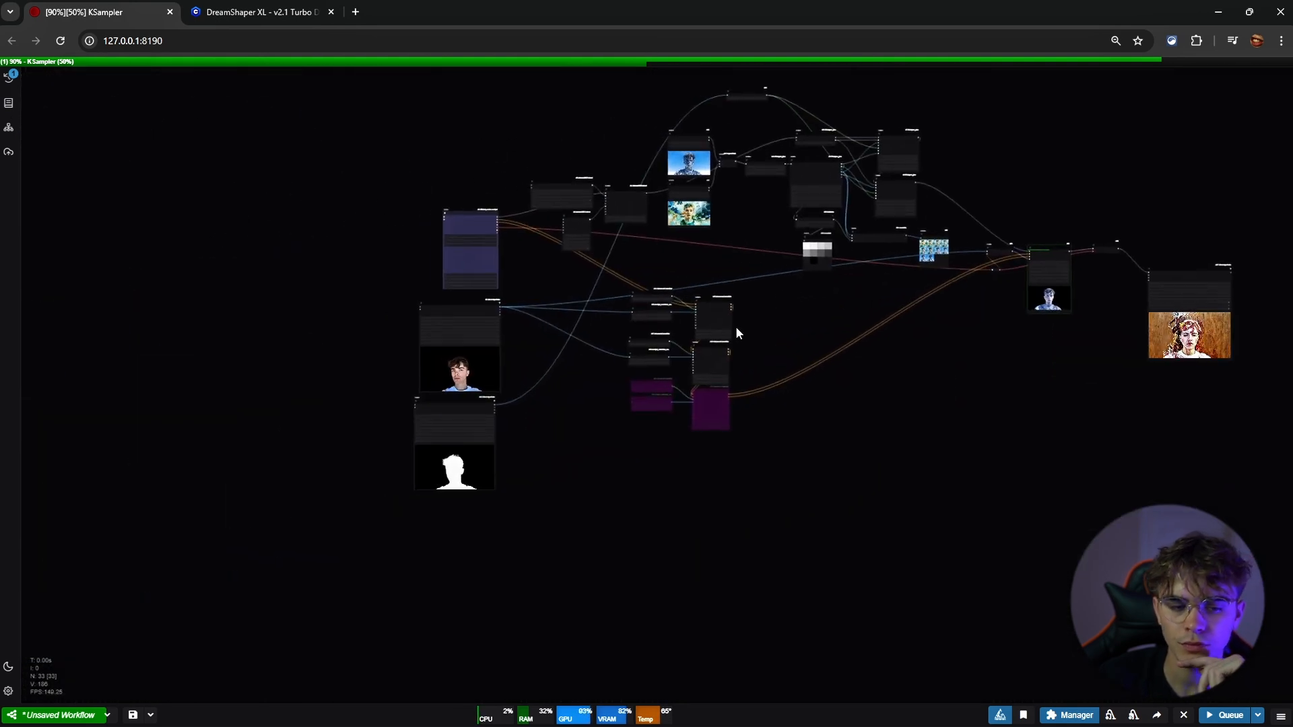
Move the VAE Decode and Video Combine nodes down below the KSampler to free space beside it
scroll(525, 347, "up", 7)
left_click_drag(561, 317, 466, 454)
left_click_drag(725, 279, 414, 316)
left_click_drag(929, 501, 305, 316)
left_click_drag(635, 267, 640, 337)
left_click_drag(622, 186, 835, 344)
left_click_drag(823, 299, 785, 531)
left_click(728, 410)
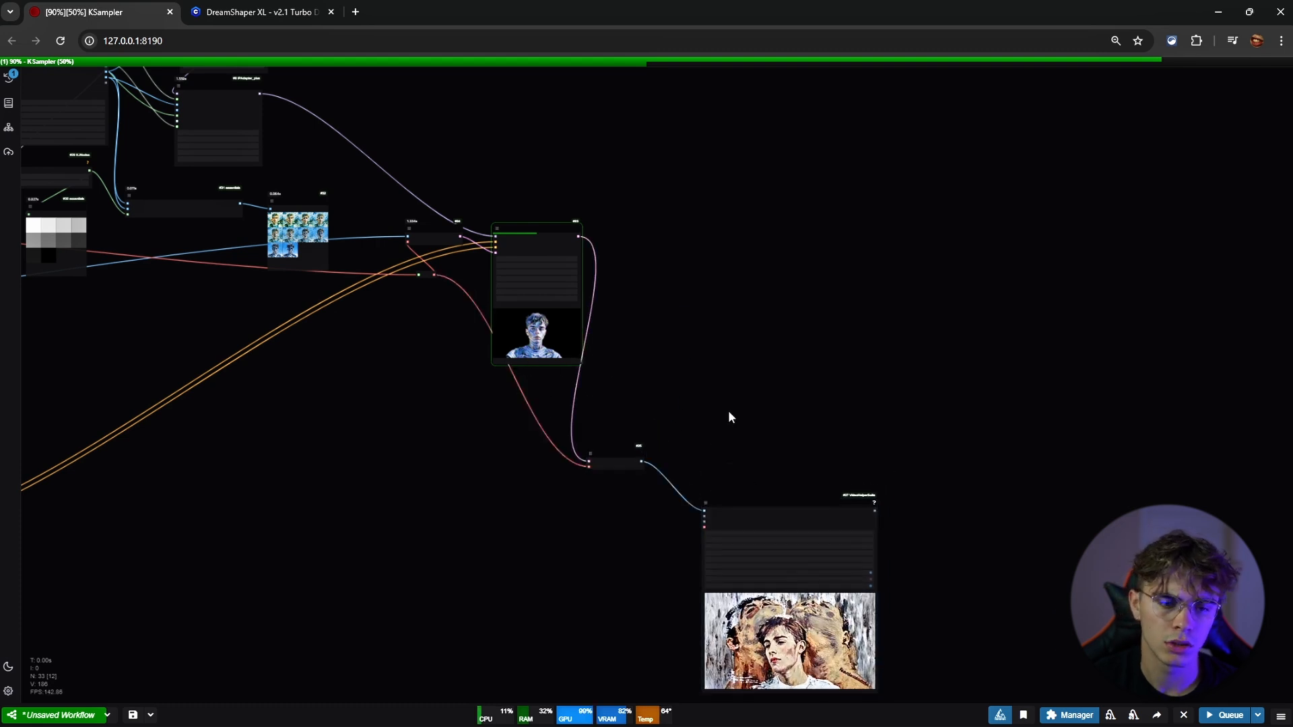
Duplicate the KSampler node and place the copy well to the right of the original
left_click_drag(690, 379, 508, 333)
left_click_drag(434, 265, 541, 283)
scroll(461, 223, "up", 5)
left_click_drag(446, 216, 1004, 193)
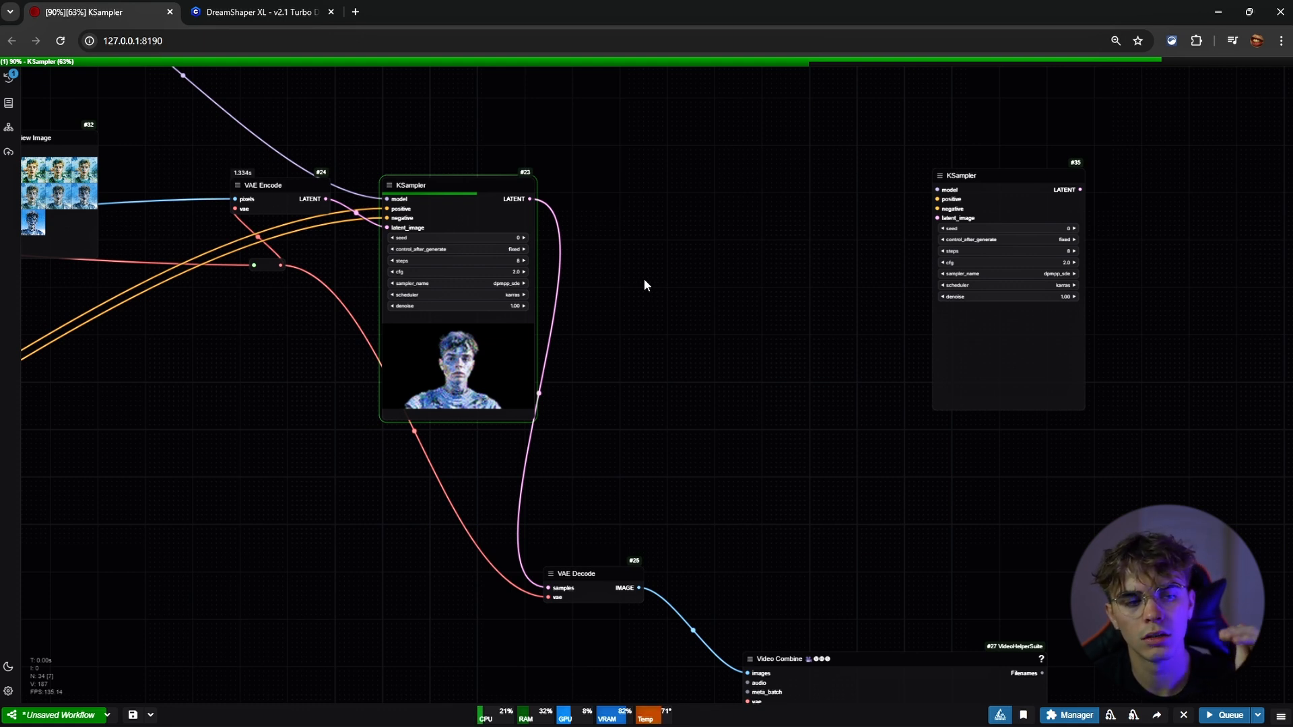
Add an Upscale Image By node fed by the VAE Decode image output and set its scale_by to 1.5
left_click_drag(639, 587, 668, 347)
left_click(714, 508)
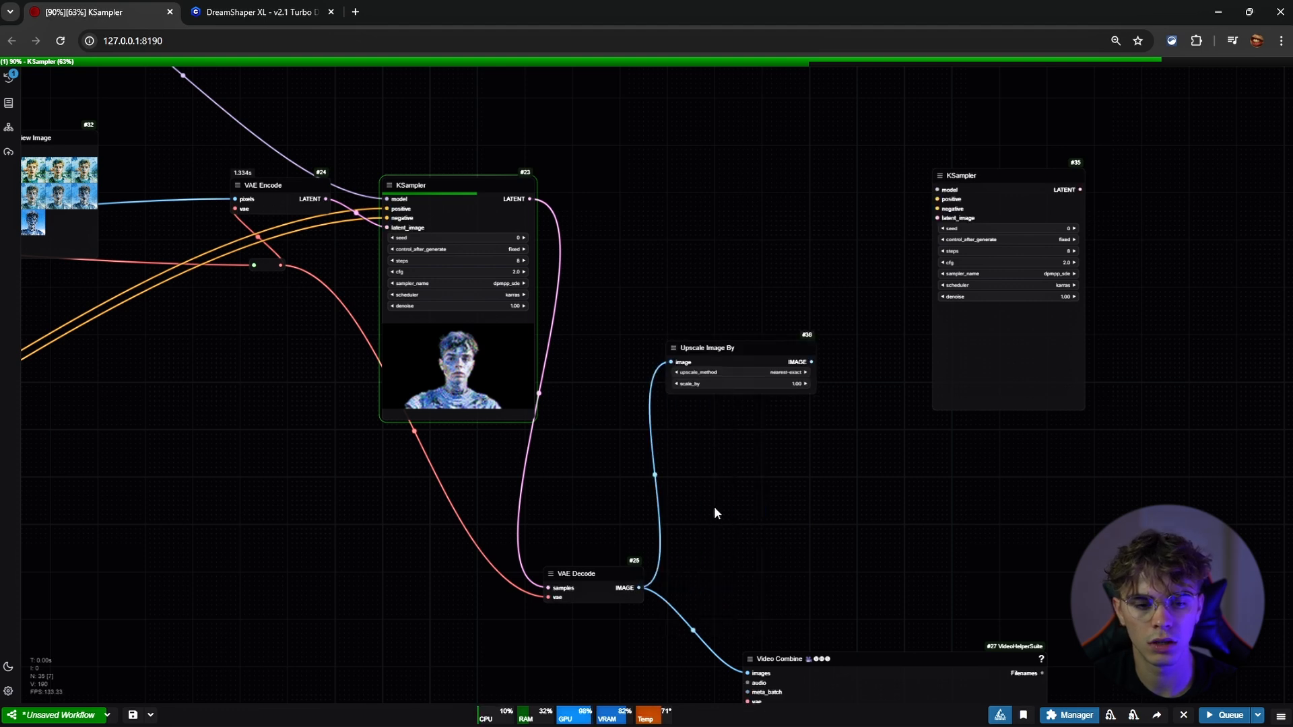
scroll(709, 377, "up", 5)
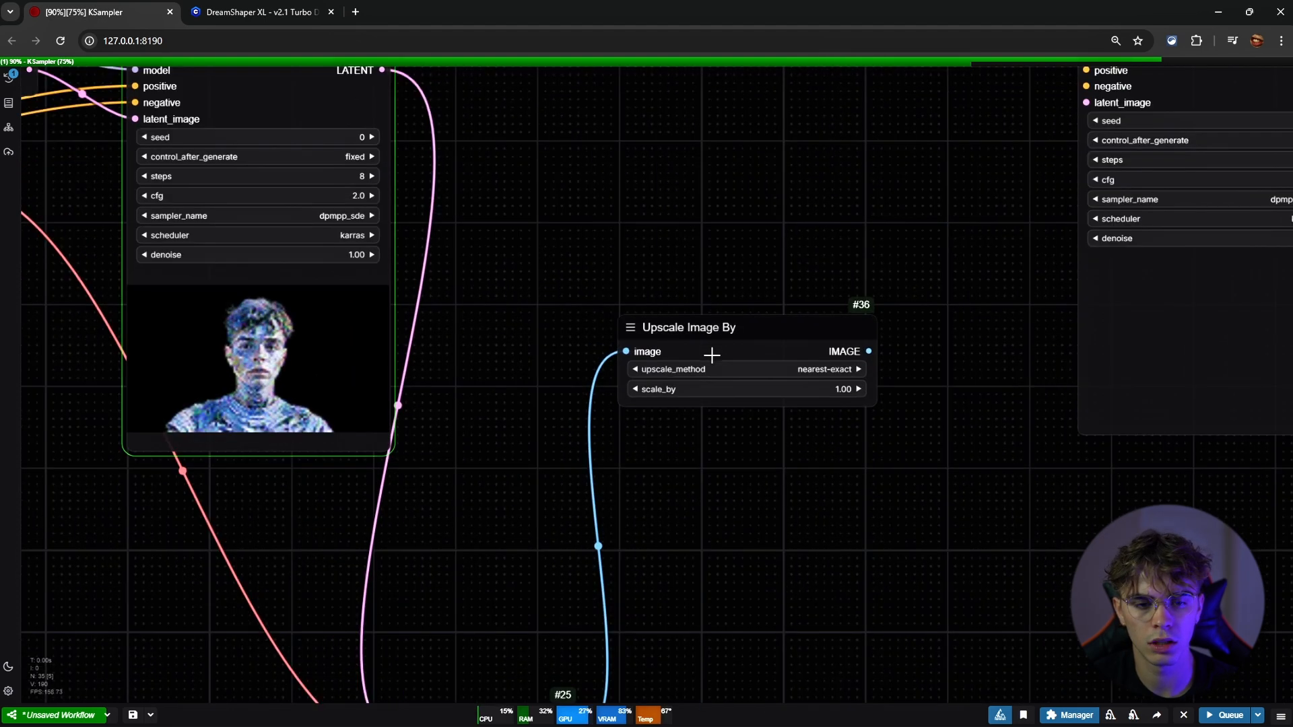
left_click(730, 393)
type("1.5")
key("Return")
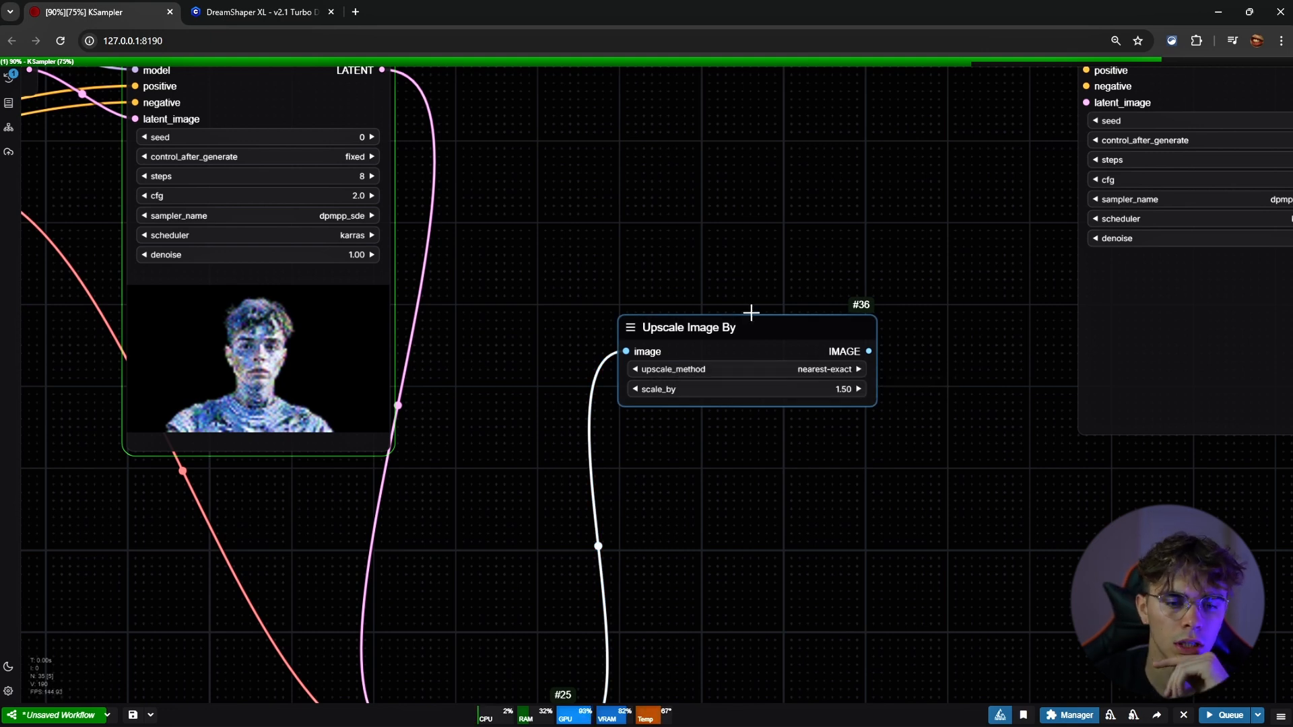
Add a VAE Encode node fed by the Upscale Image By output and arrange these nodes between the two KSamplers
scroll(751, 312, "down", 4)
left_click_drag(777, 285, 673, 307)
left_click_drag(734, 365, 676, 181)
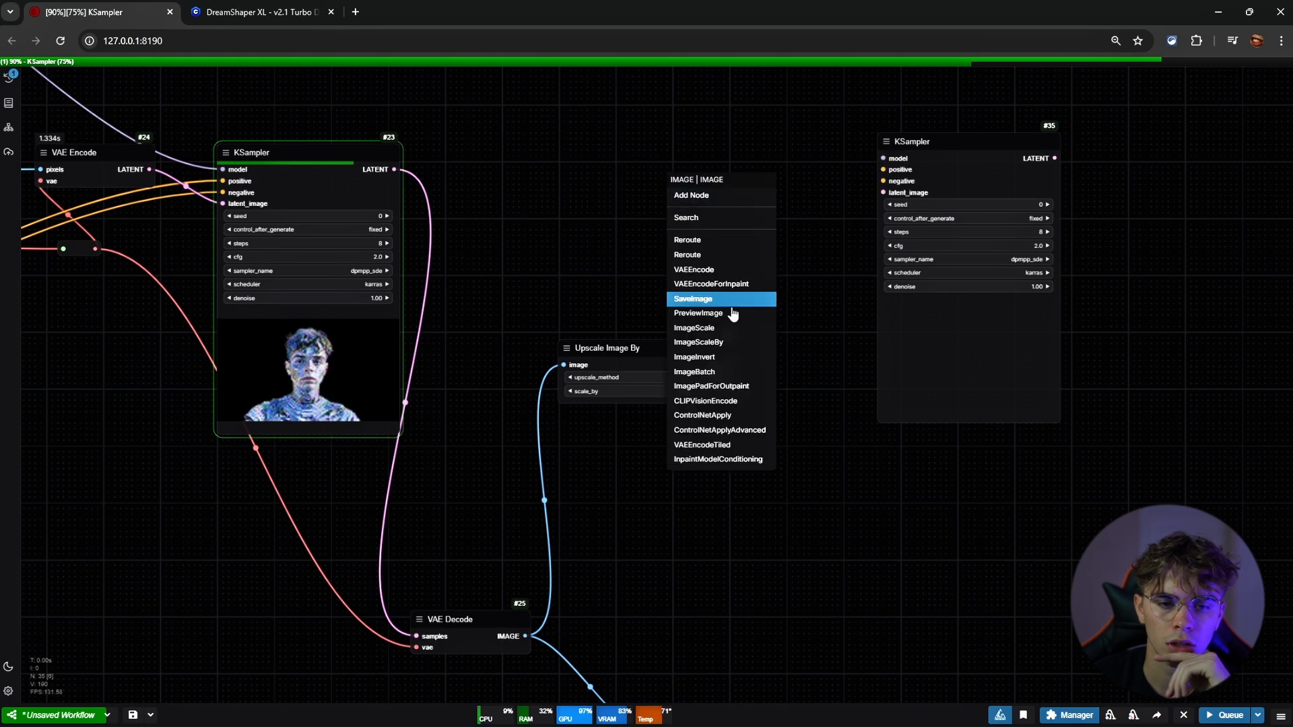
left_click(714, 270)
double_click(567, 313)
left_click(626, 171)
left_click_drag(598, 374, 671, 241)
scroll(668, 262, "down", 7)
scroll(669, 261, "up", 4)
left_click_drag(584, 434, 588, 398)
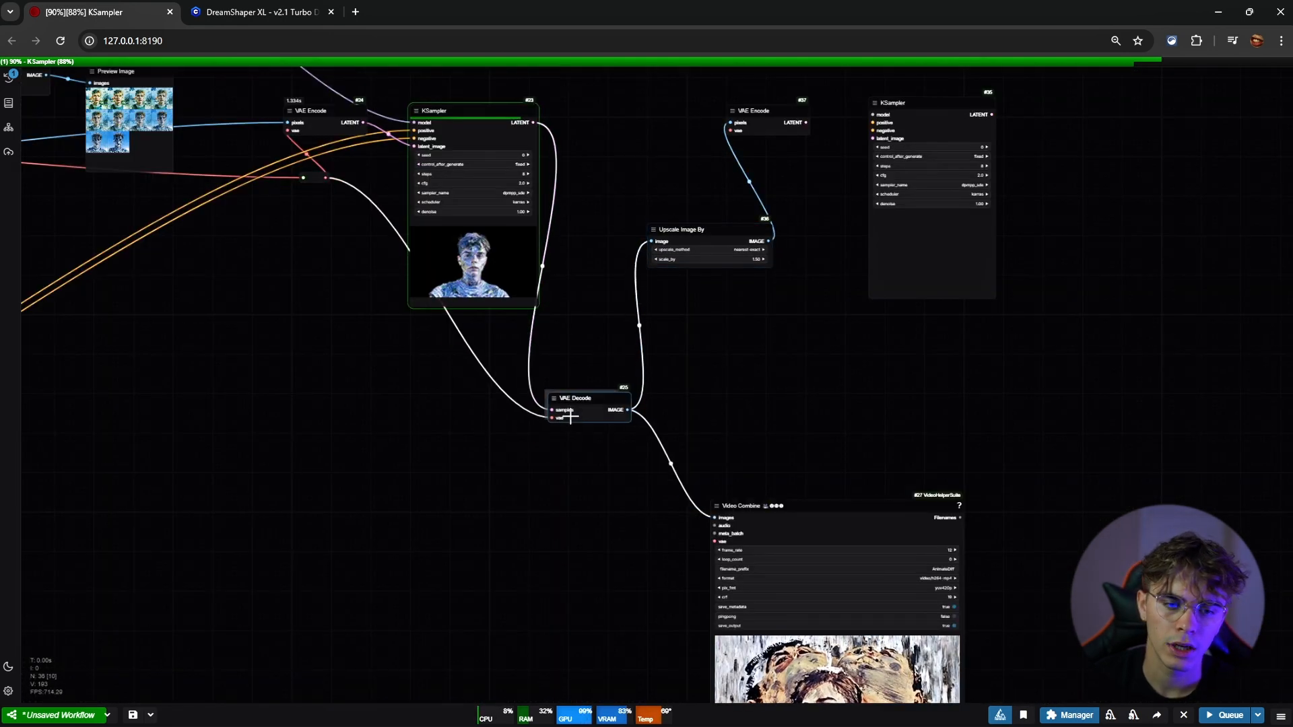
Add an Upscale Latent By node and wire it from the first KSampler's latent output to the second KSampler's latent_image input
double_click(598, 303)
type("upsca")
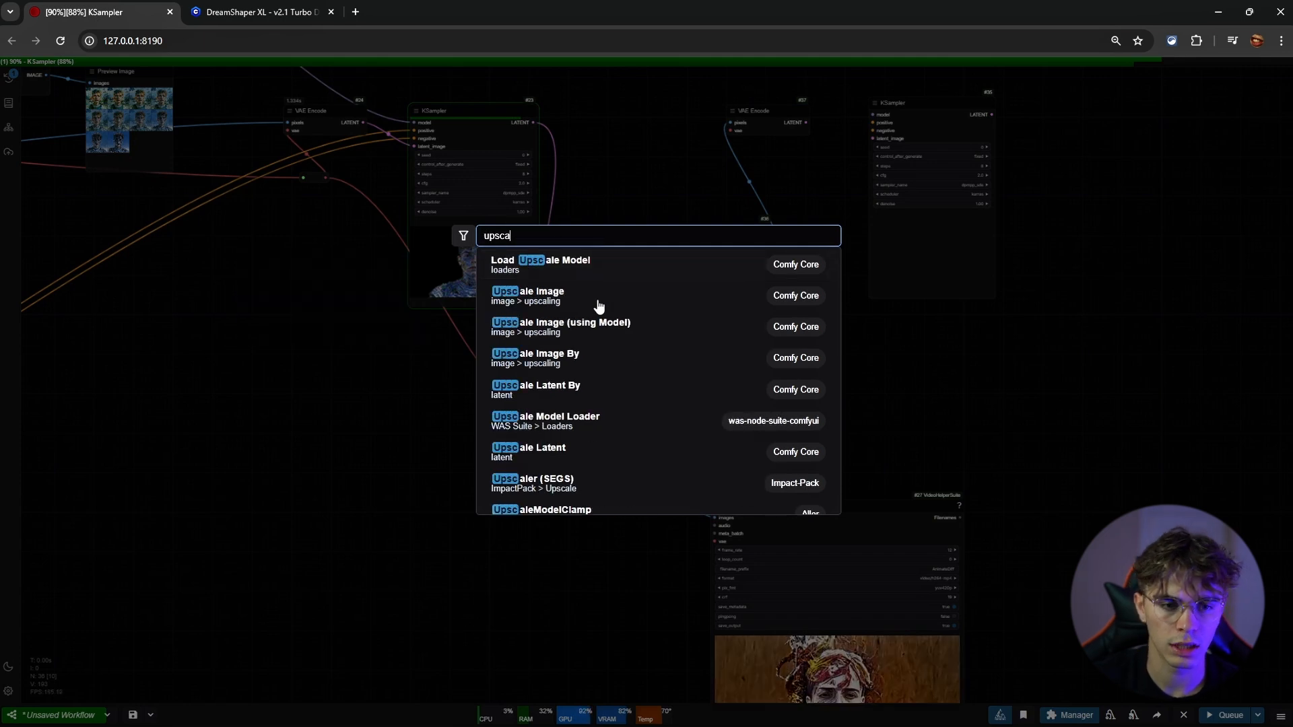
type("le la")
key("Return")
scroll(596, 298, "up", 3)
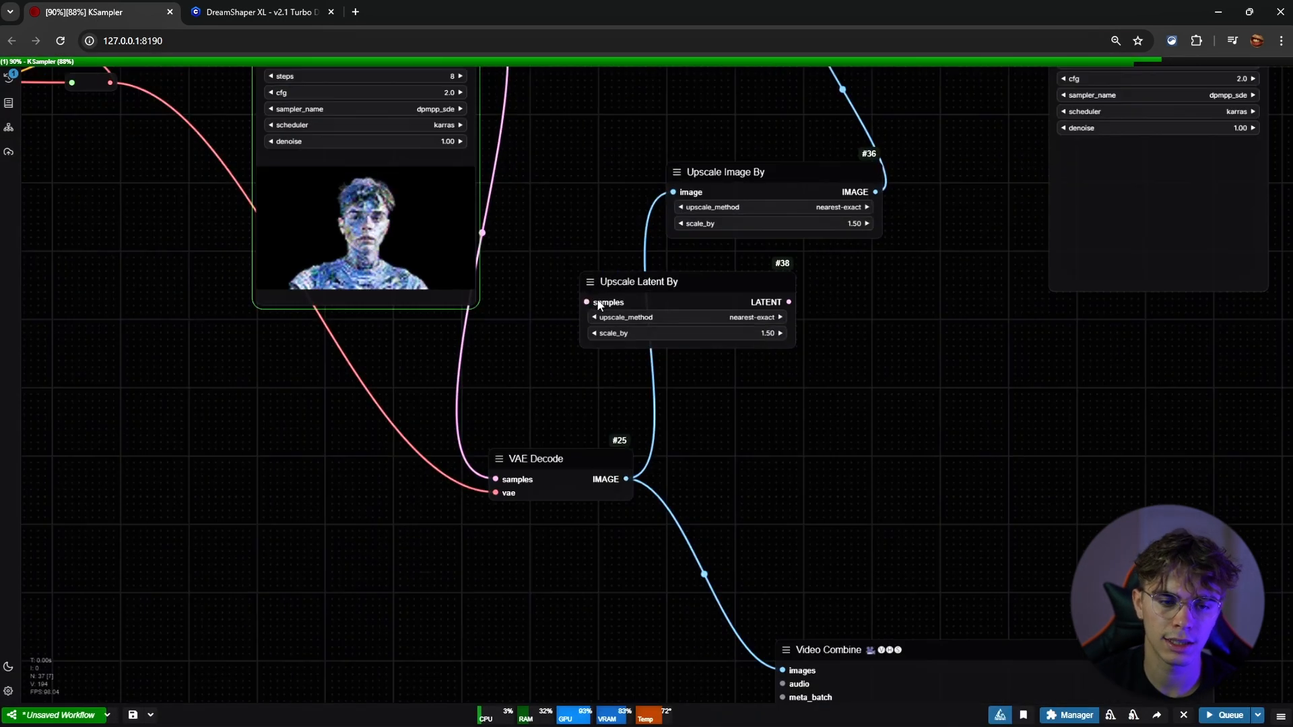
scroll(581, 303, "down", 2)
left_click_drag(516, 408, 582, 283)
left_click_drag(723, 283, 943, 85)
scroll(671, 320, "up", 3)
left_click_drag(618, 339, 656, 365)
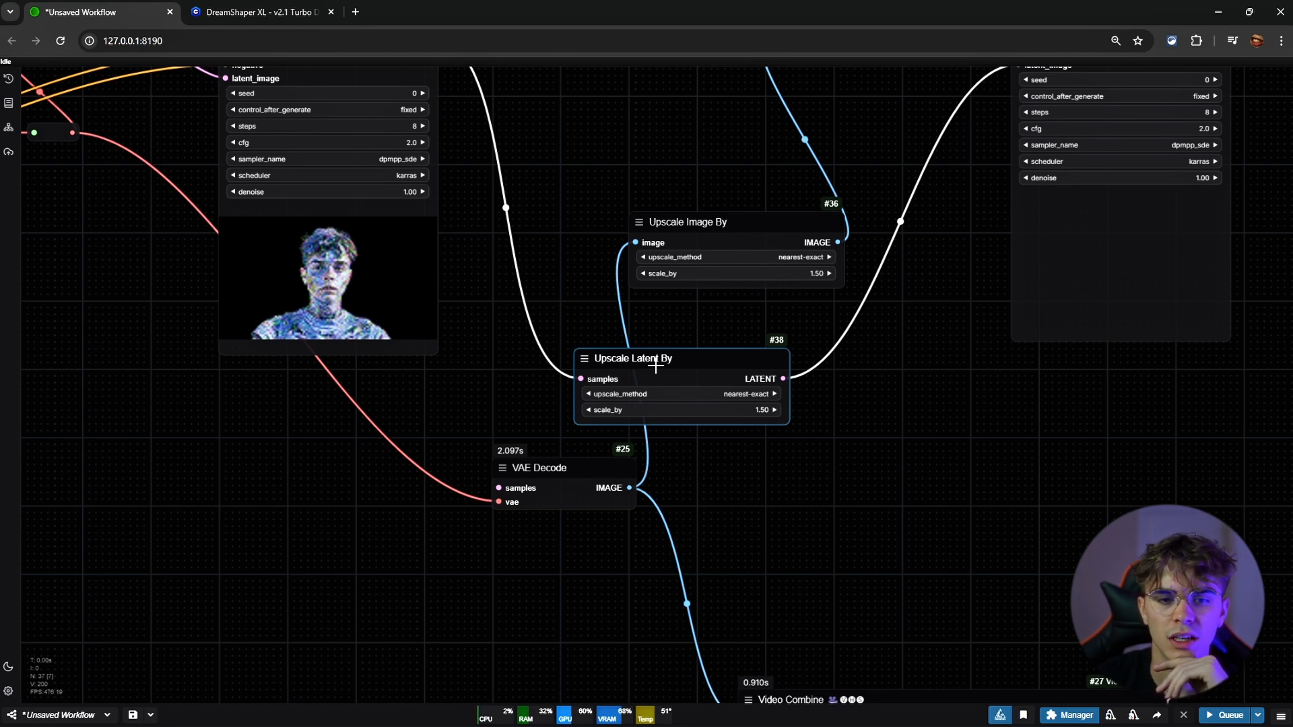
Examine the generated animation in the Video Combine node and compare it with the two reference portraits and the IPAdapter section
scroll(656, 366, "down", 5)
scroll(725, 337, "up", 6)
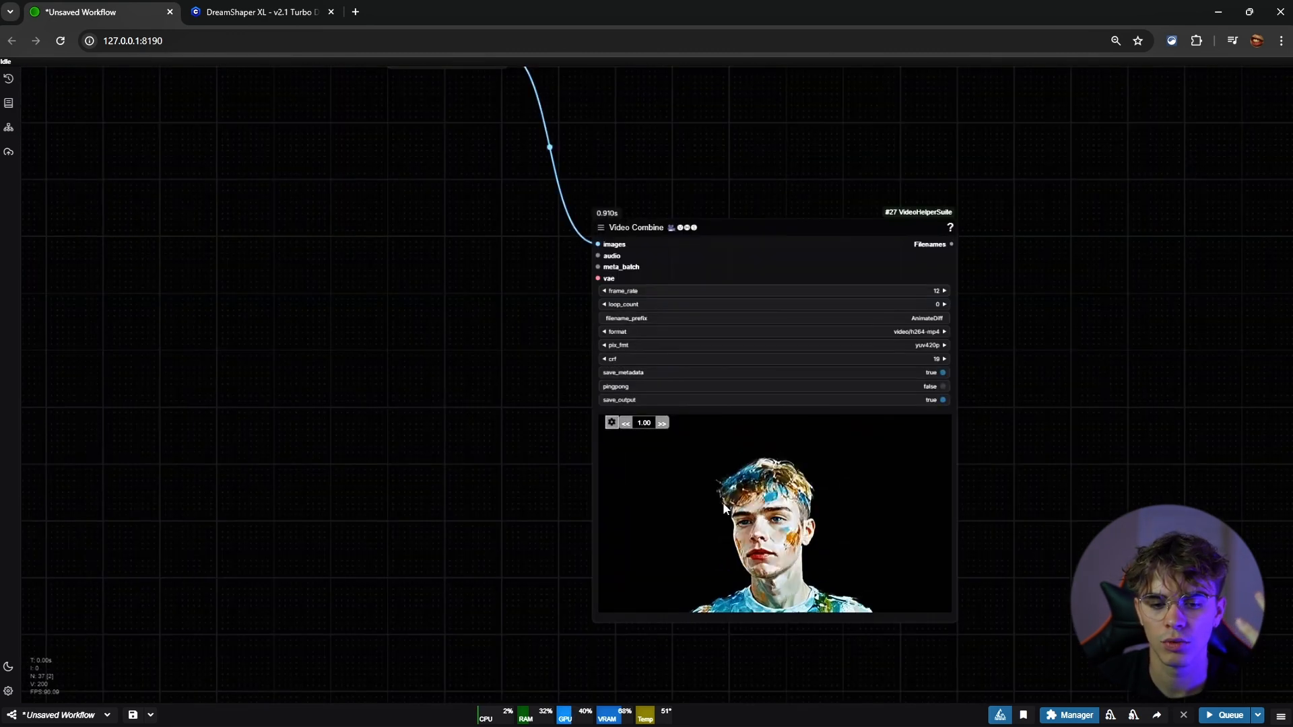
scroll(637, 407, "up", 4)
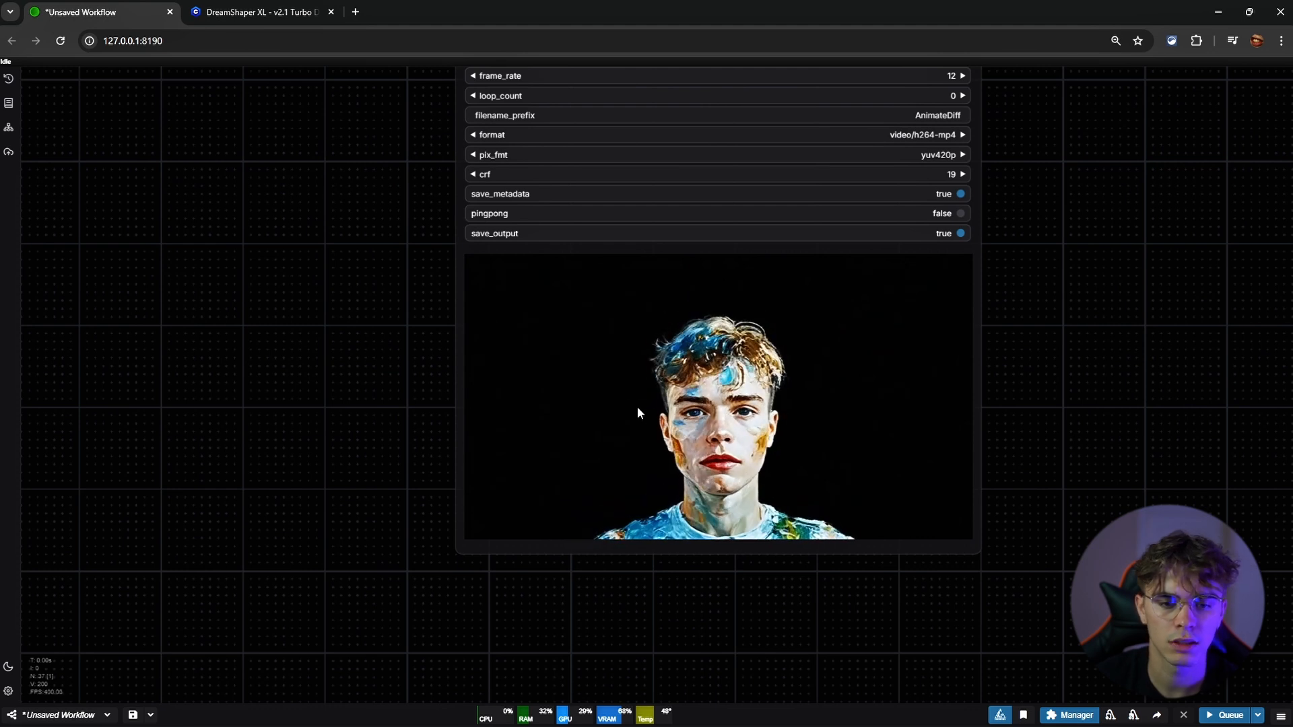
scroll(637, 407, "down", 10)
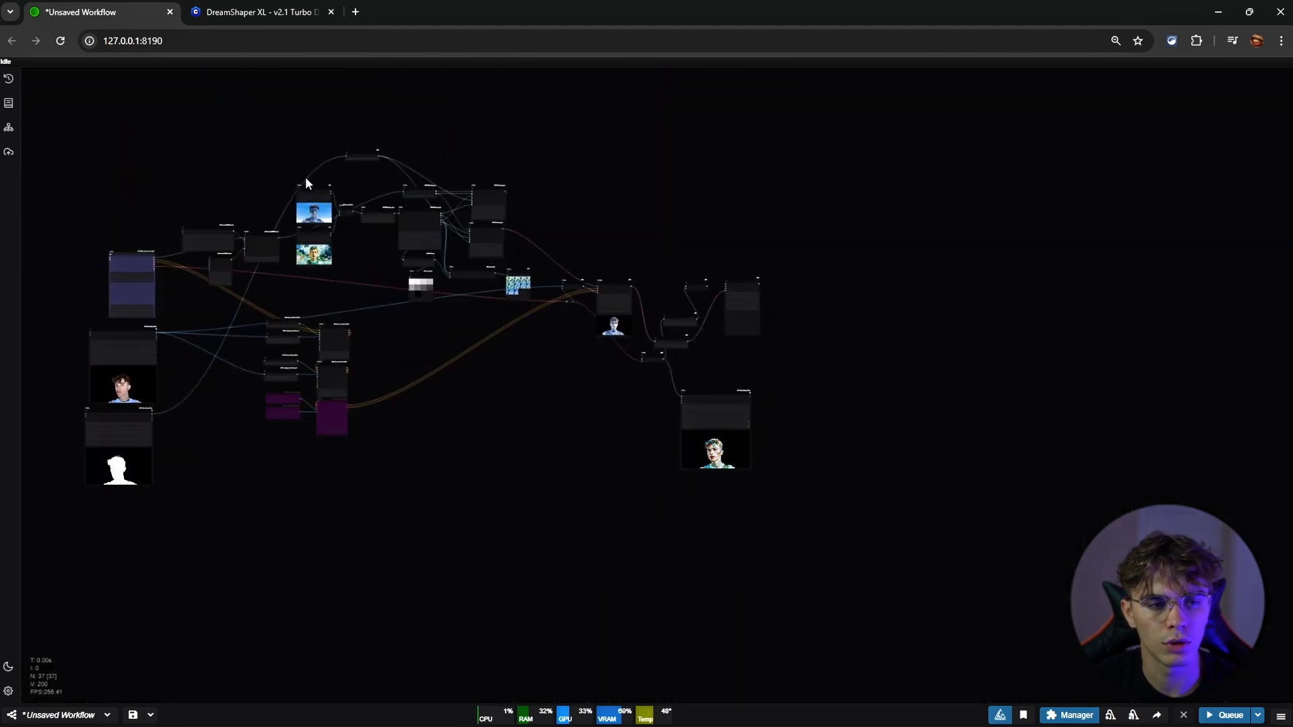
left_click_drag(305, 231, 646, 434)
scroll(605, 353, "up", 10)
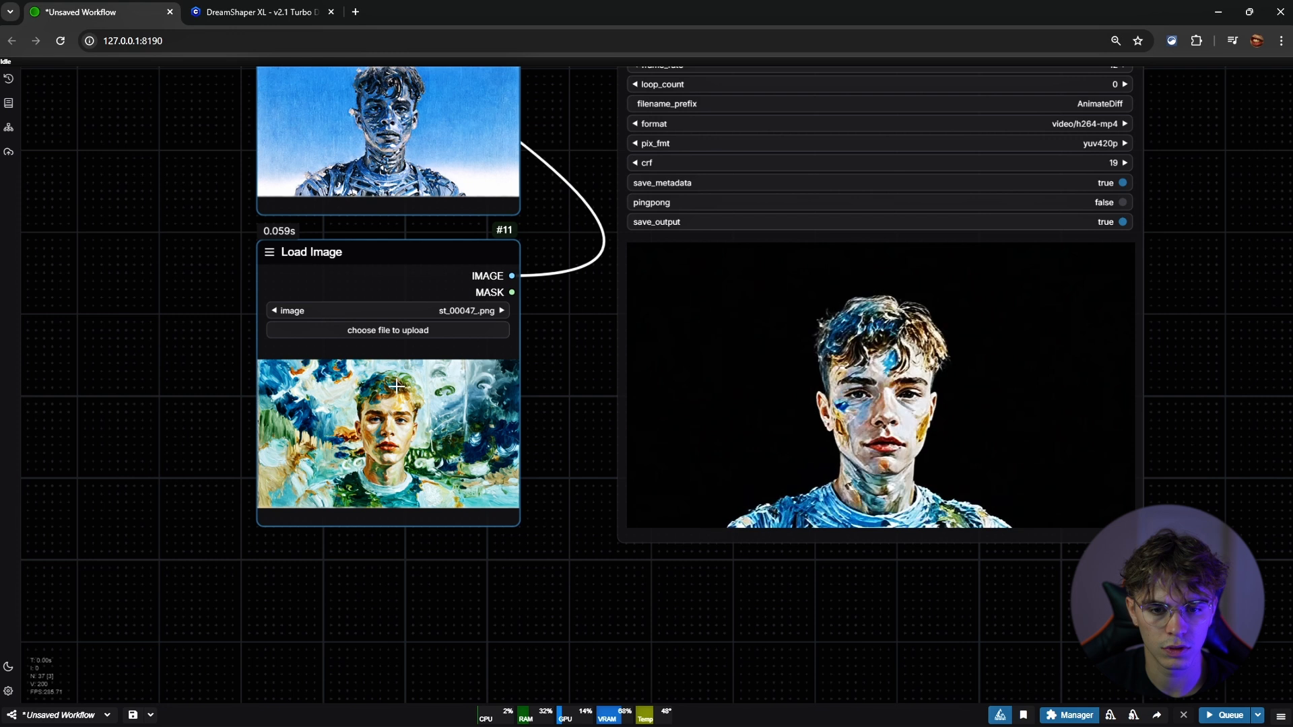
scroll(397, 385, "down", 20)
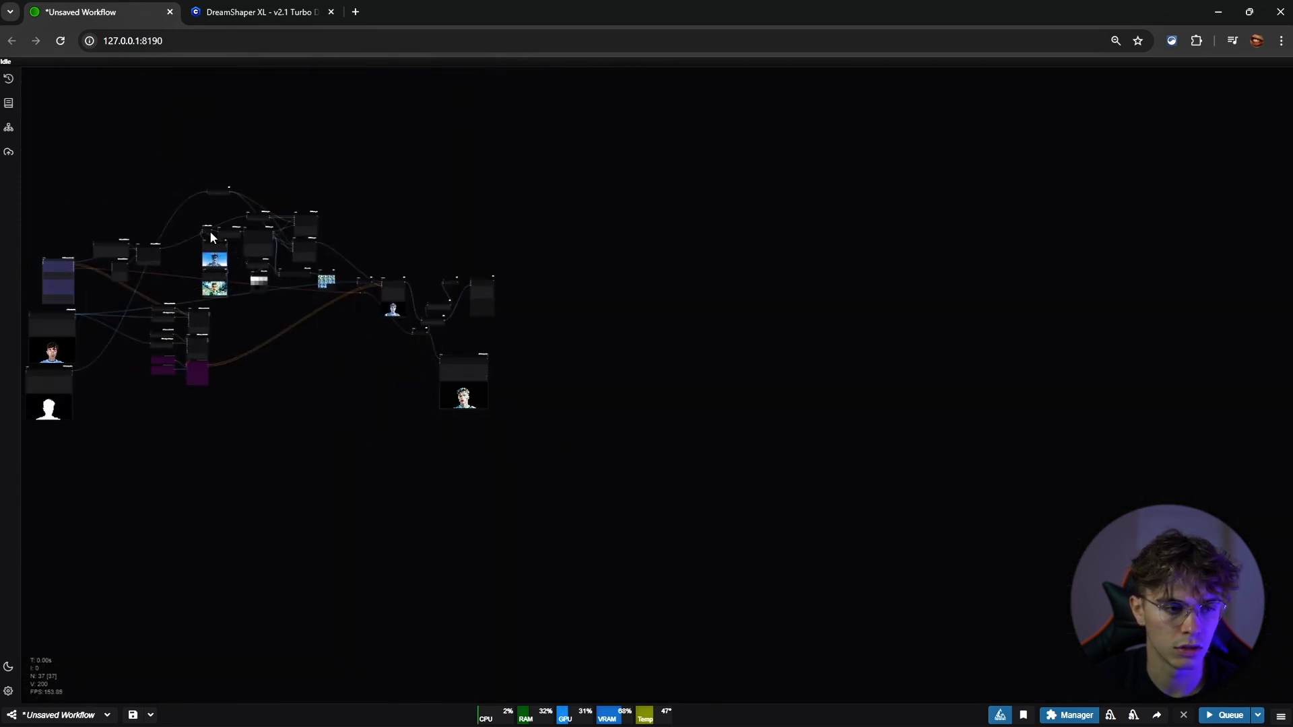
scroll(240, 217, "up", 10)
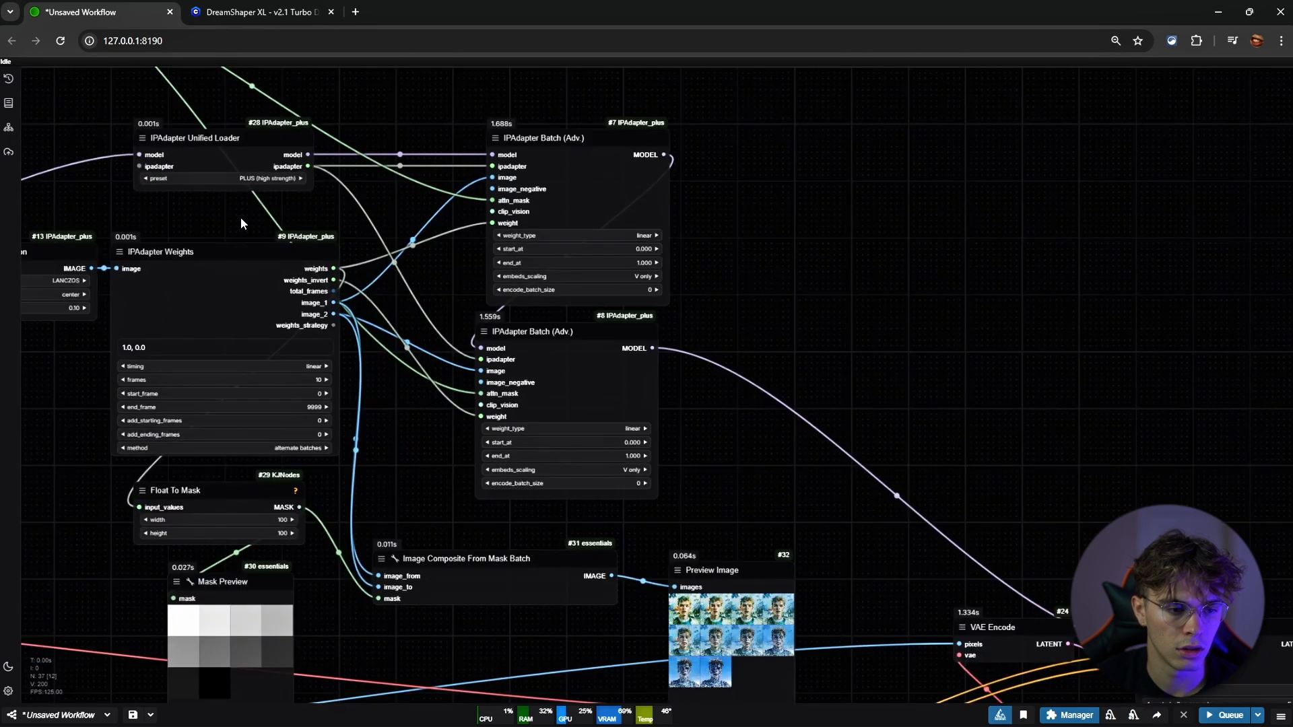
scroll(240, 217, "down", 5)
scroll(503, 293, "up", 5)
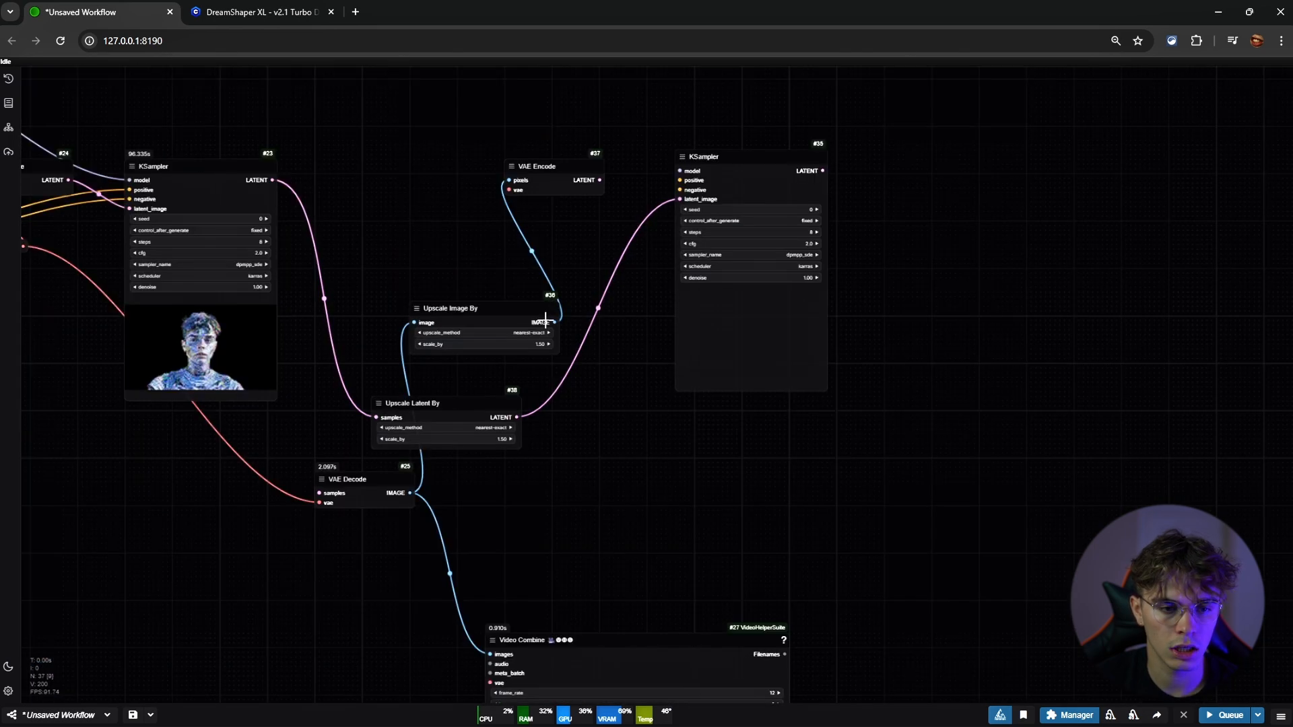
Connect the second VAE Encode's latent output to the second KSampler's latent_image input and set that sampler's denoise to 0.55
scroll(545, 320, "up", 3)
left_click_drag(641, 177, 782, 207)
left_click_drag(696, 292, 891, 289)
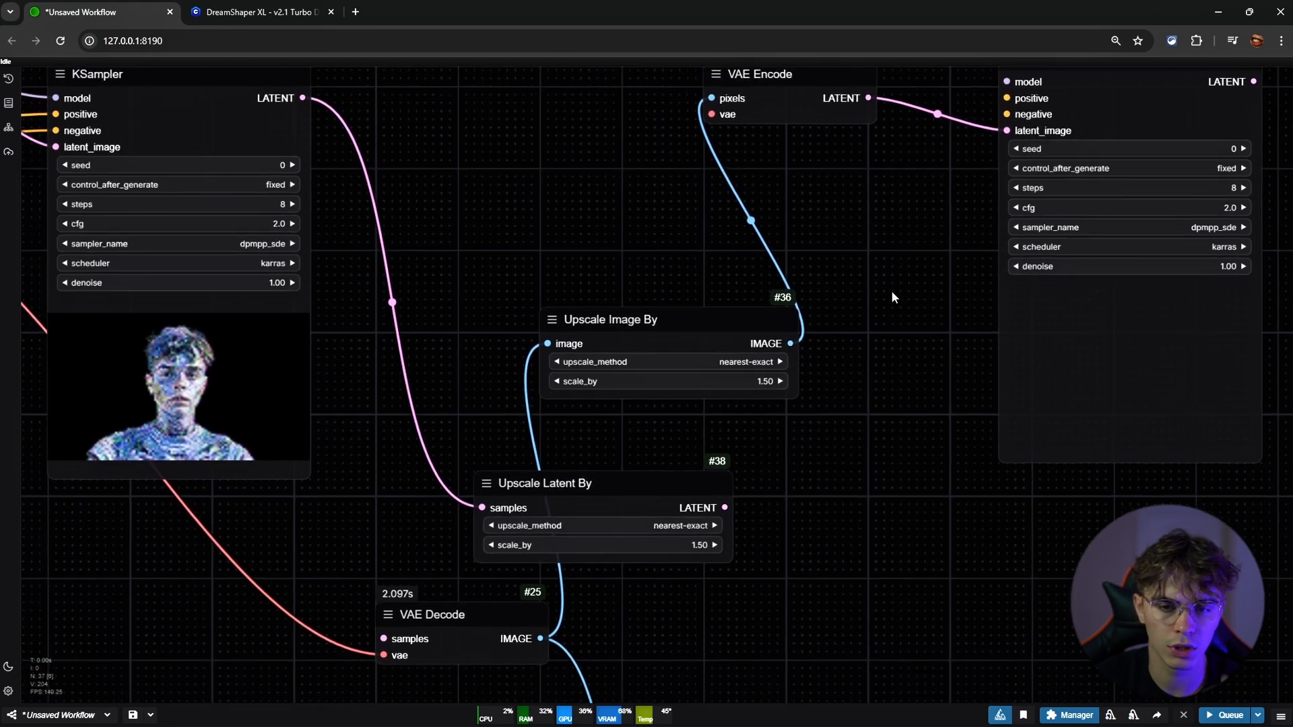
left_click_drag(757, 336, 708, 303)
left_click(1121, 266)
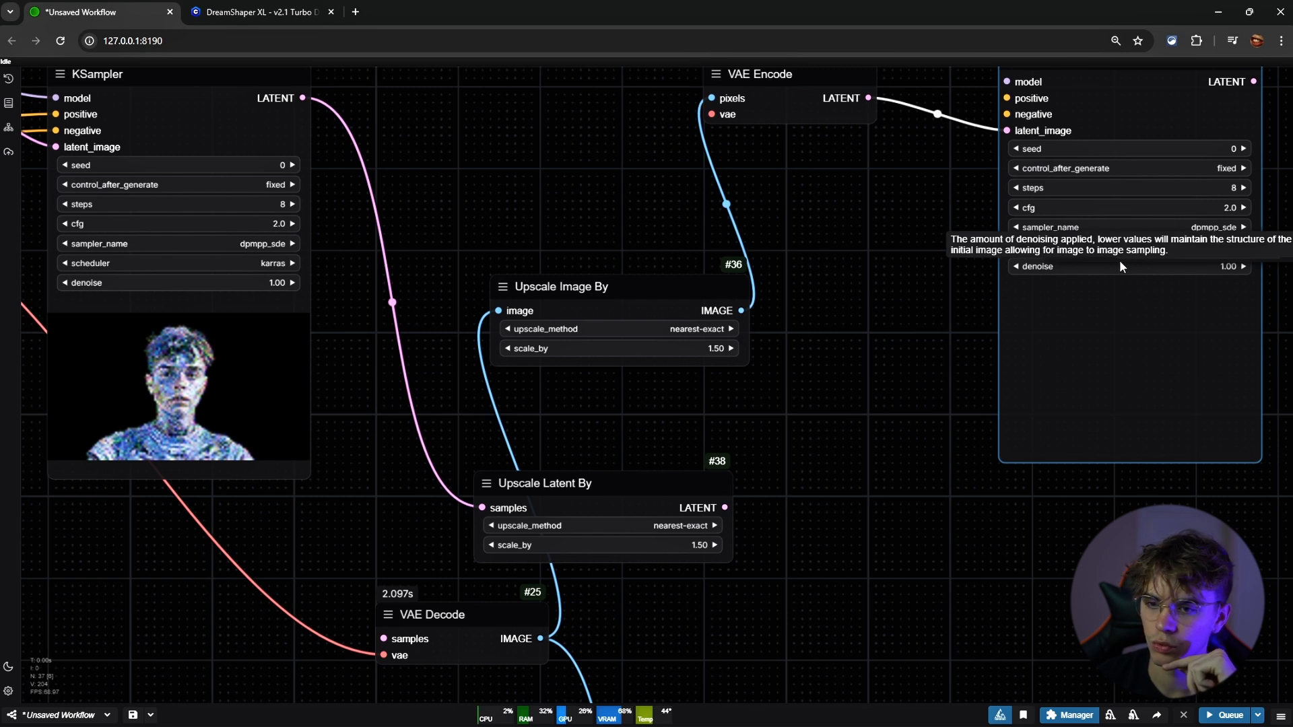
type("0.55")
key("Return")
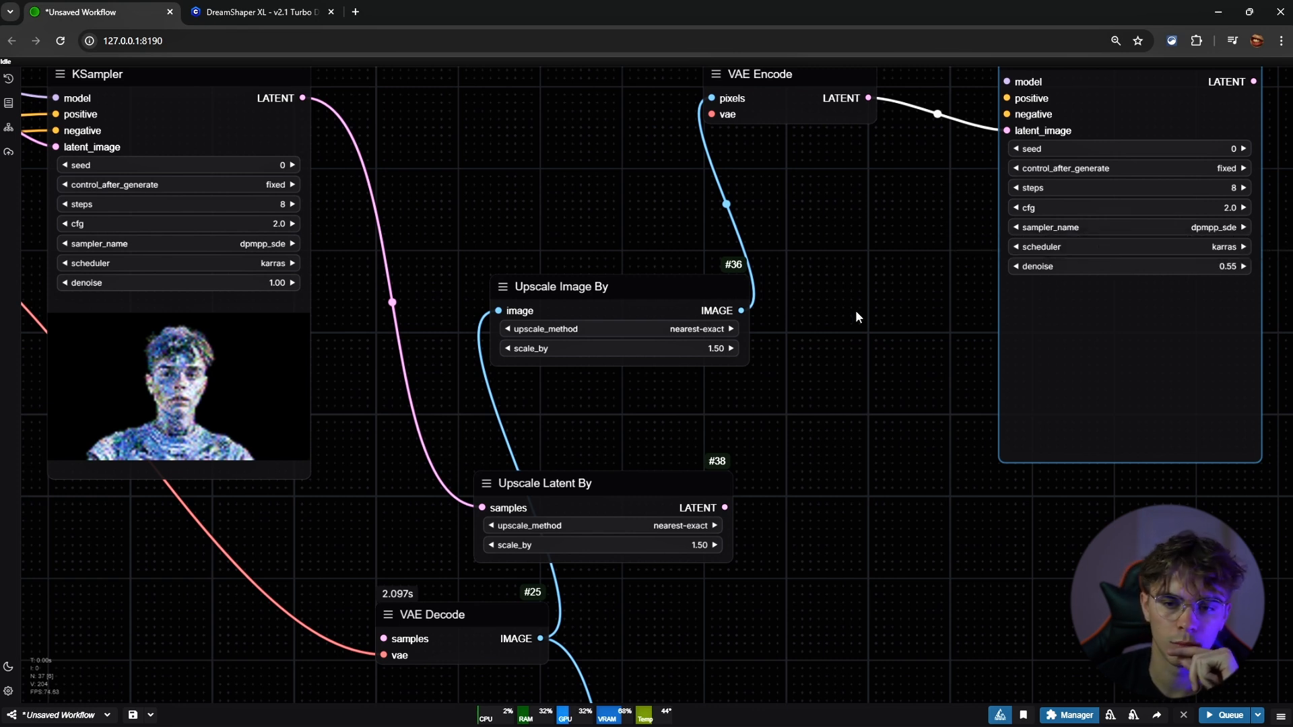
Add a reroute on the model link above the first KSampler and connect it to the second KSampler's model input
scroll(855, 310, "down", 5)
left_click_drag(855, 321, 813, 400)
left_click_drag(495, 191, 797, 230)
scroll(797, 231, "down", 4)
left_click_drag(707, 272, 687, 325)
left_click(730, 264)
scroll(715, 208, "up", 7)
scroll(369, 202, "down", 5)
left_click_drag(368, 202, 811, 262)
Add reroutes on the positive and negative conditioning links and connect them to the second KSampler's matching inputs
left_click_drag(351, 278, 294, 179)
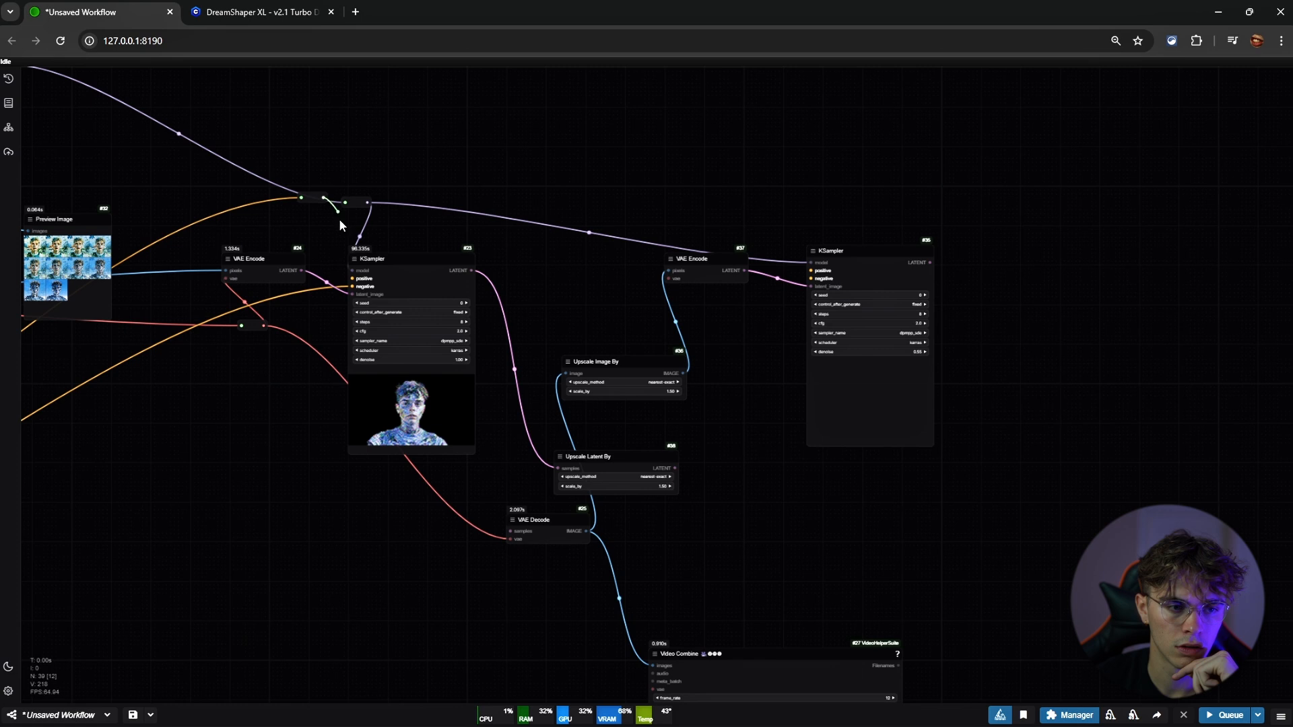
left_click_drag(351, 278, 811, 271)
mouse_move(354, 283)
left_mouse_down()
mouse_move(282, 226)
mouse_move(352, 286)
left_mouse_up()
left_click(320, 266)
left_click_drag(303, 229, 811, 278)
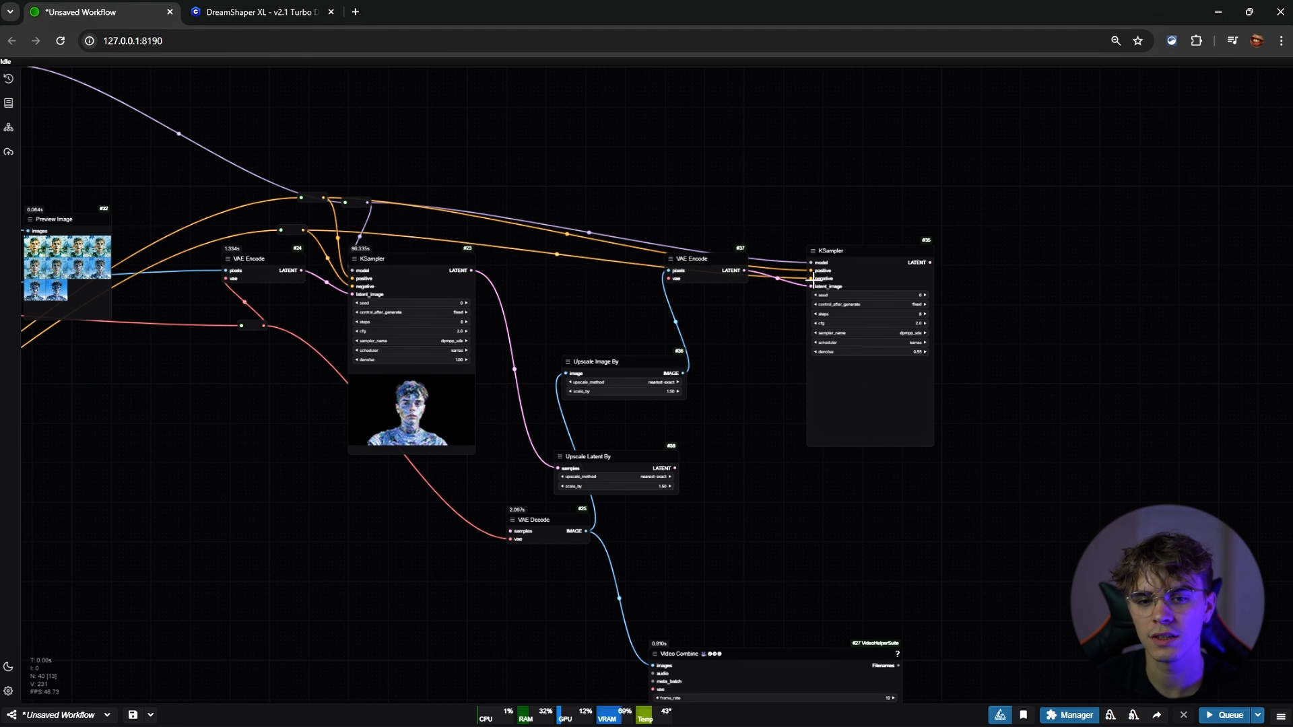
Tidy the layout by lowering the second VAE Encode and stacking the model, positive and negative reroutes above the first KSampler
left_click_drag(705, 260, 737, 299)
left_click(686, 259)
scroll(659, 255, "down", 2)
scroll(637, 250, "down", 2)
left_click_drag(636, 251, 981, 326)
scroll(657, 251, "up", 5)
left_click_drag(577, 163, 760, 260)
left_click_drag(696, 216, 648, 144)
left_click_drag(657, 211, 659, 175)
left_click_drag(627, 253, 655, 196)
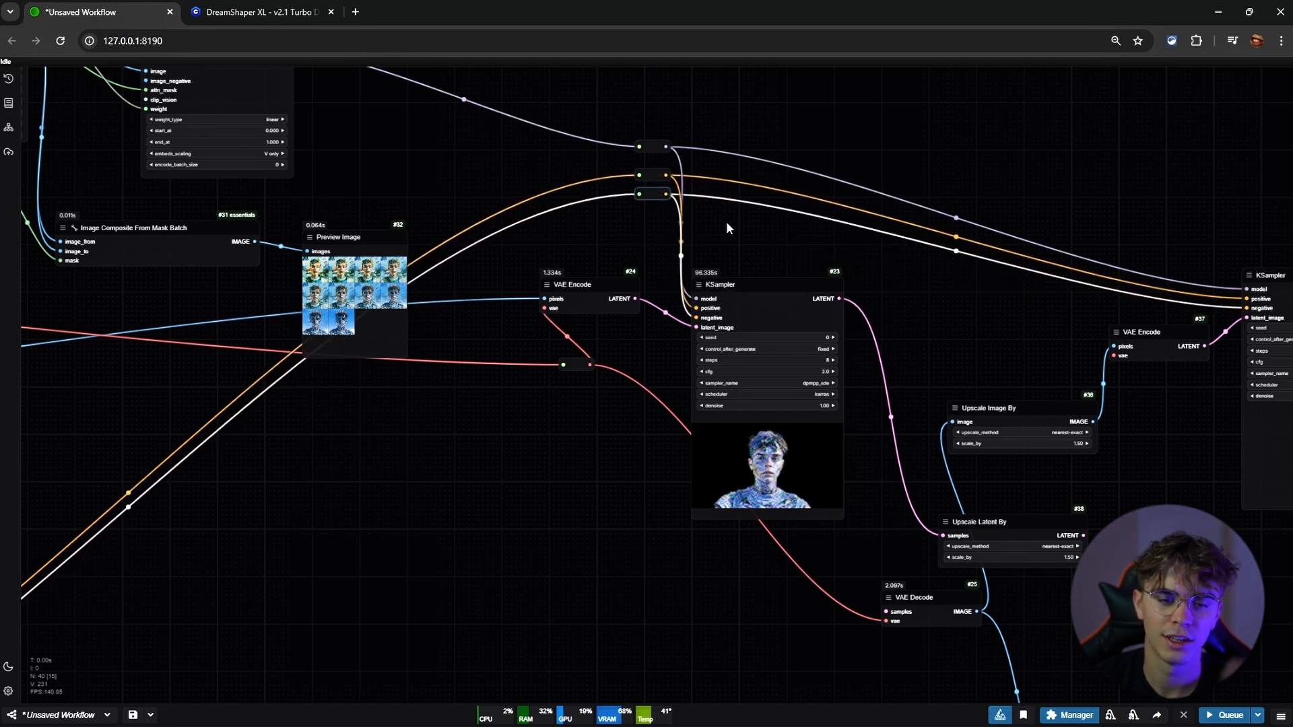
Reposition the first KSampler slightly lower beneath the model, positive and negative reroutes
left_click_drag(774, 241, 668, 208)
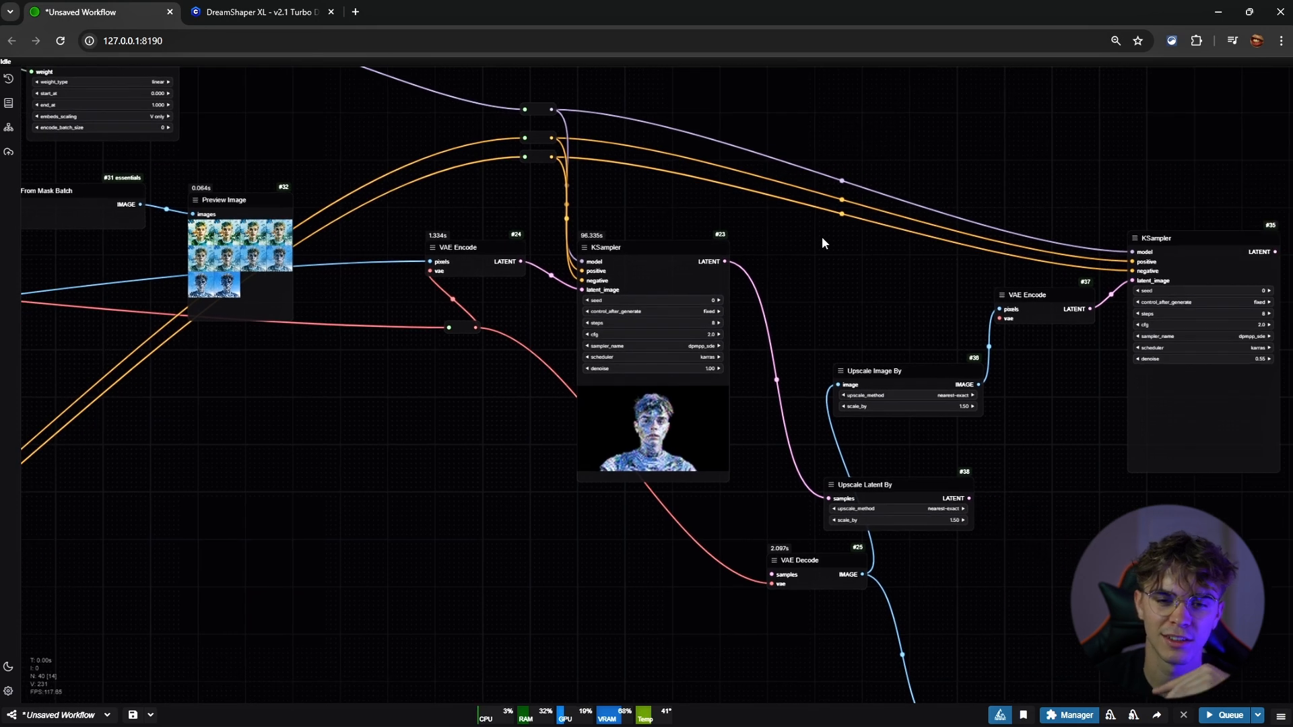
left_click_drag(822, 243, 692, 251)
left_click_drag(557, 256, 643, 221)
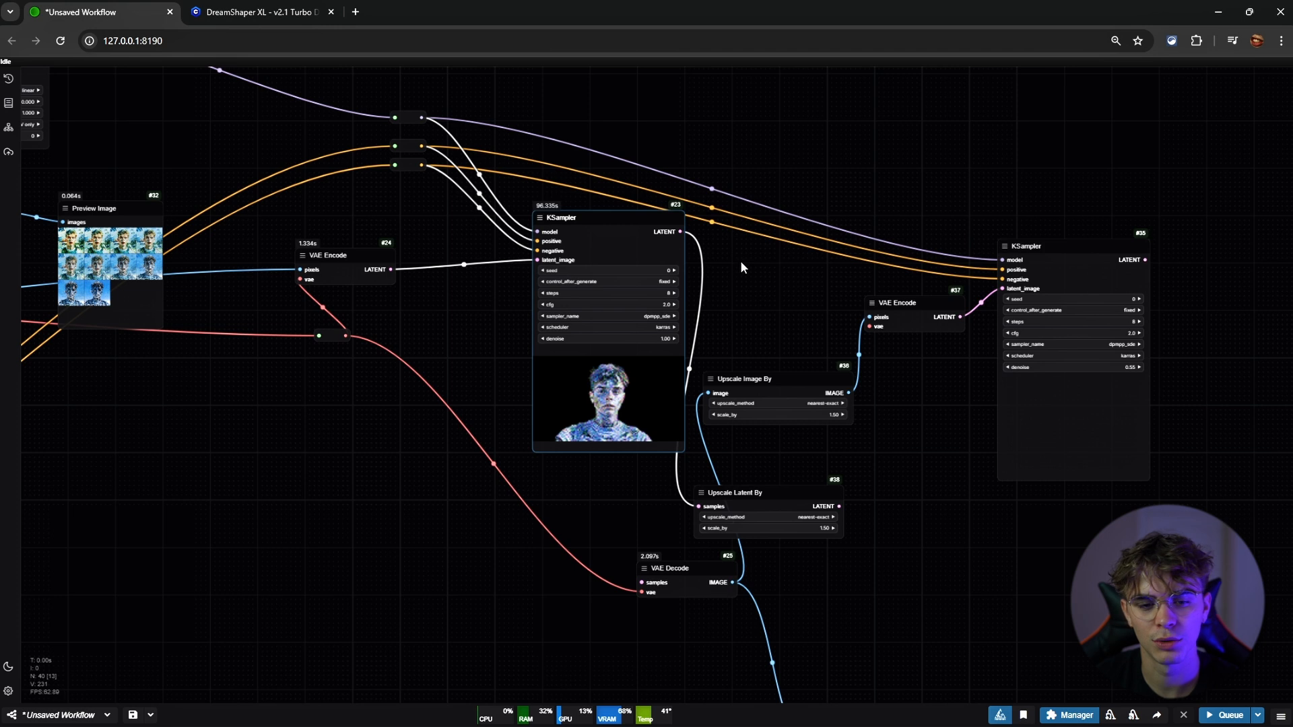
left_click_drag(637, 232, 567, 287)
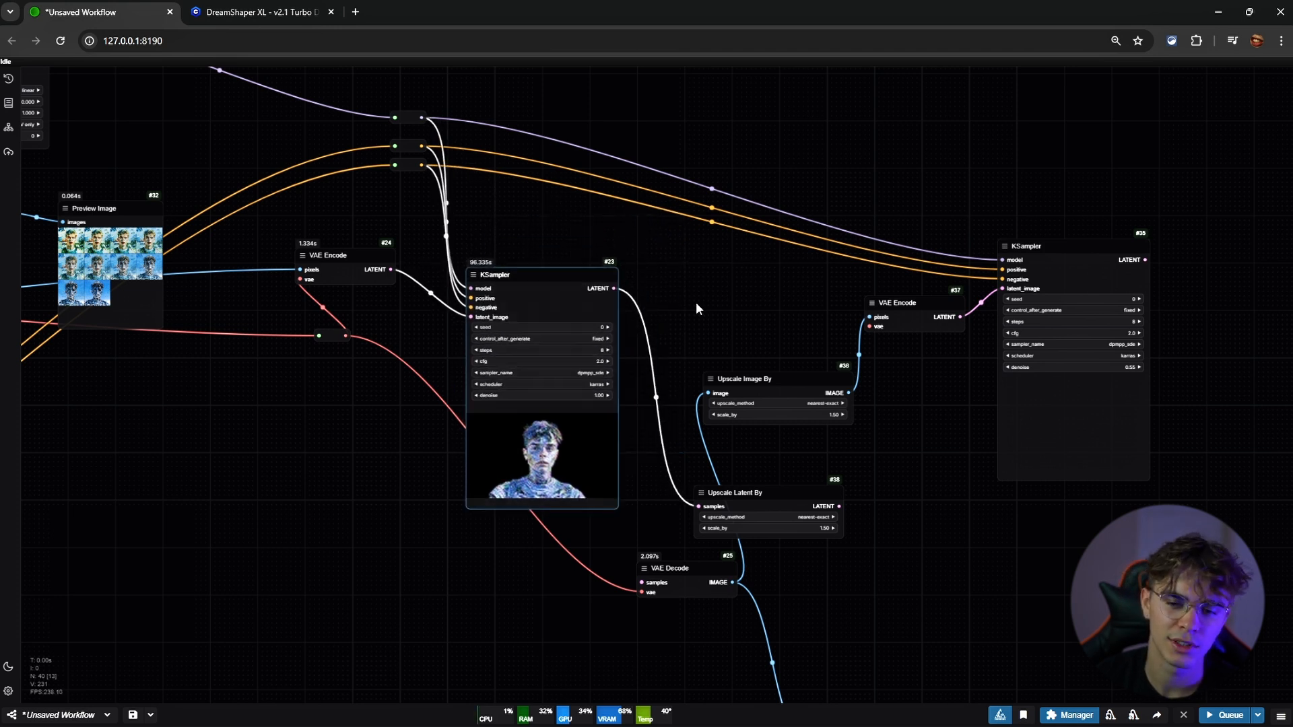
Add a VAE Decode on the second KSampler's latent output and connect the VAE reroute to its vae input
left_click_drag(678, 289, 521, 196)
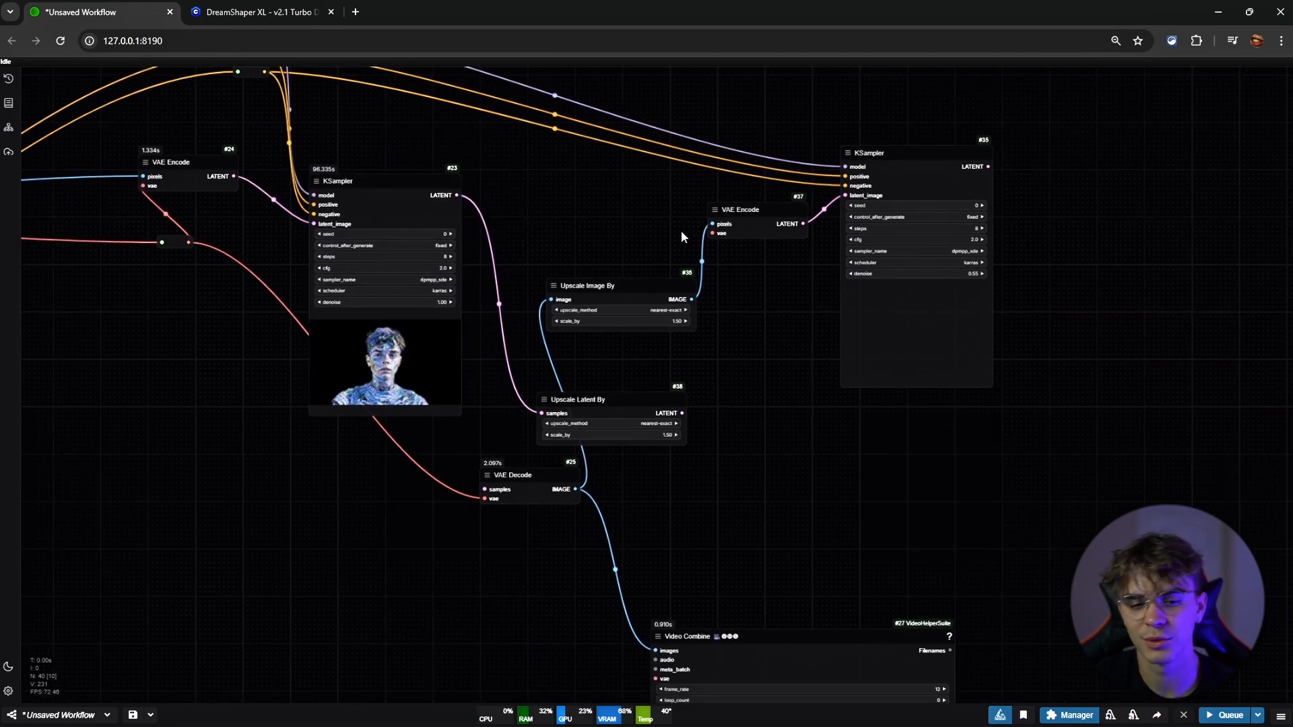
left_click_drag(742, 298, 755, 322)
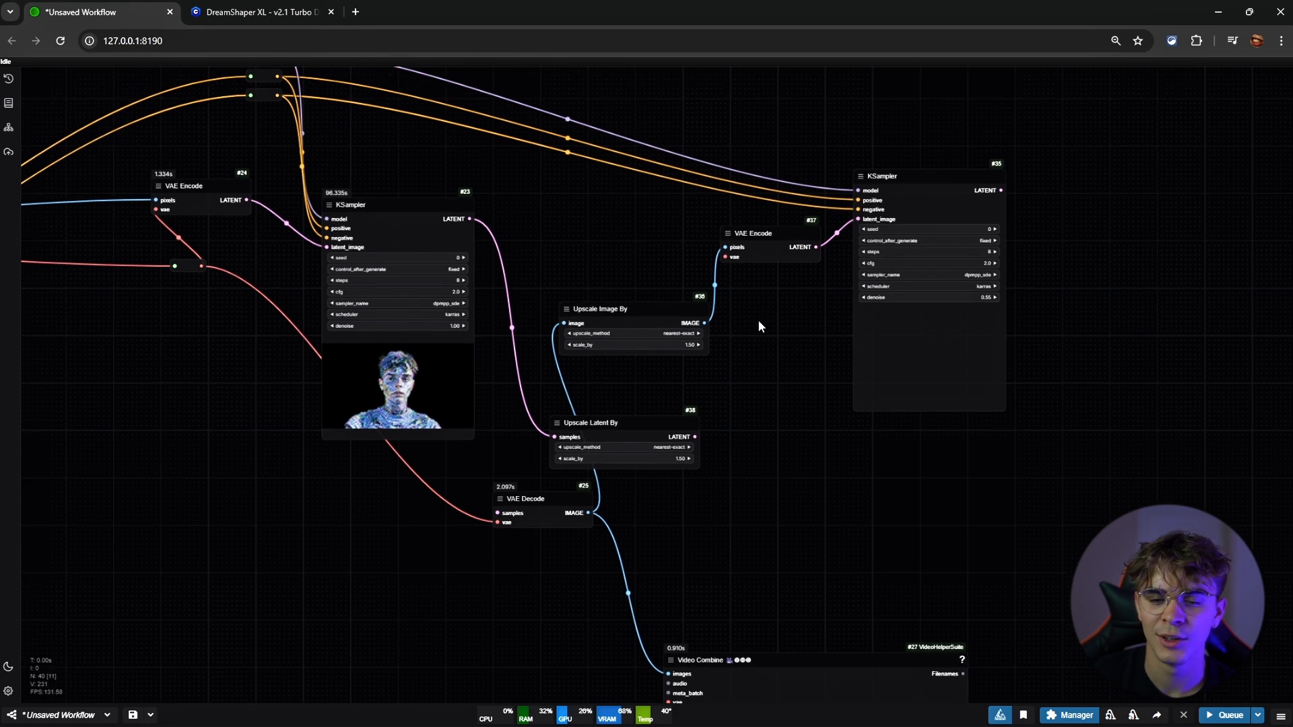
left_click_drag(547, 239, 343, 304)
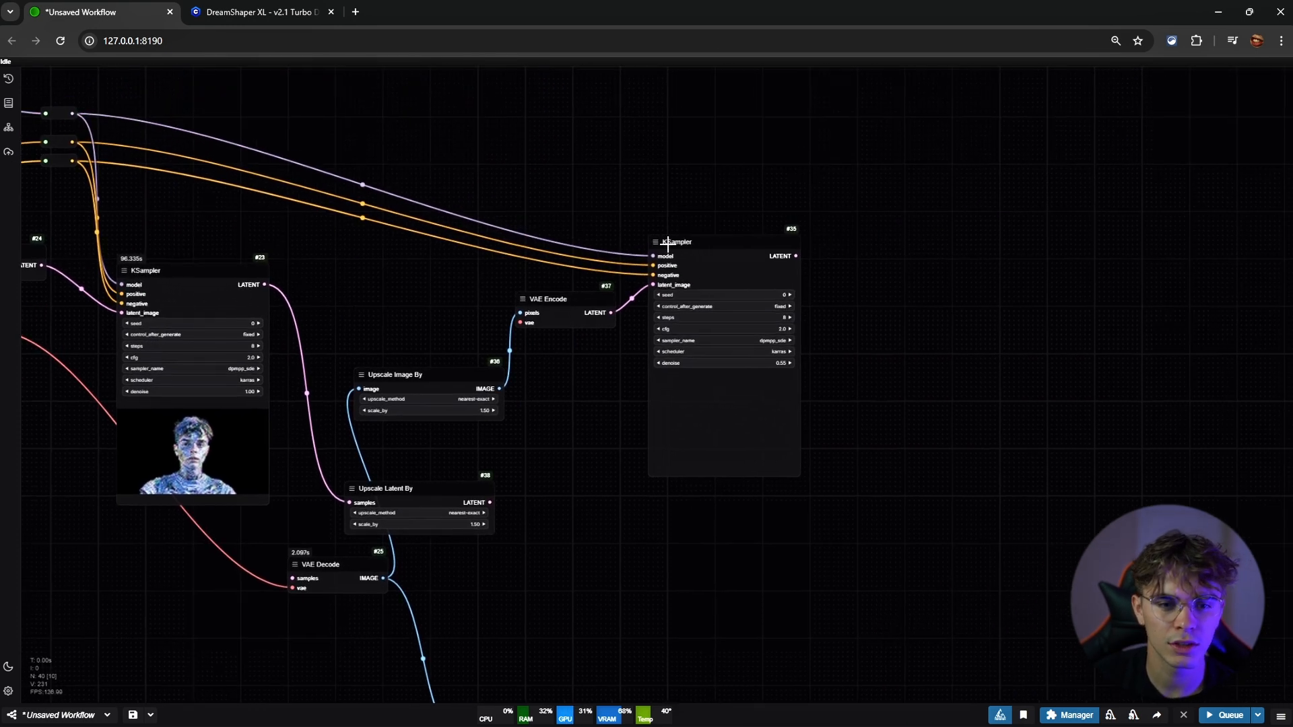
left_click_drag(796, 256, 908, 196)
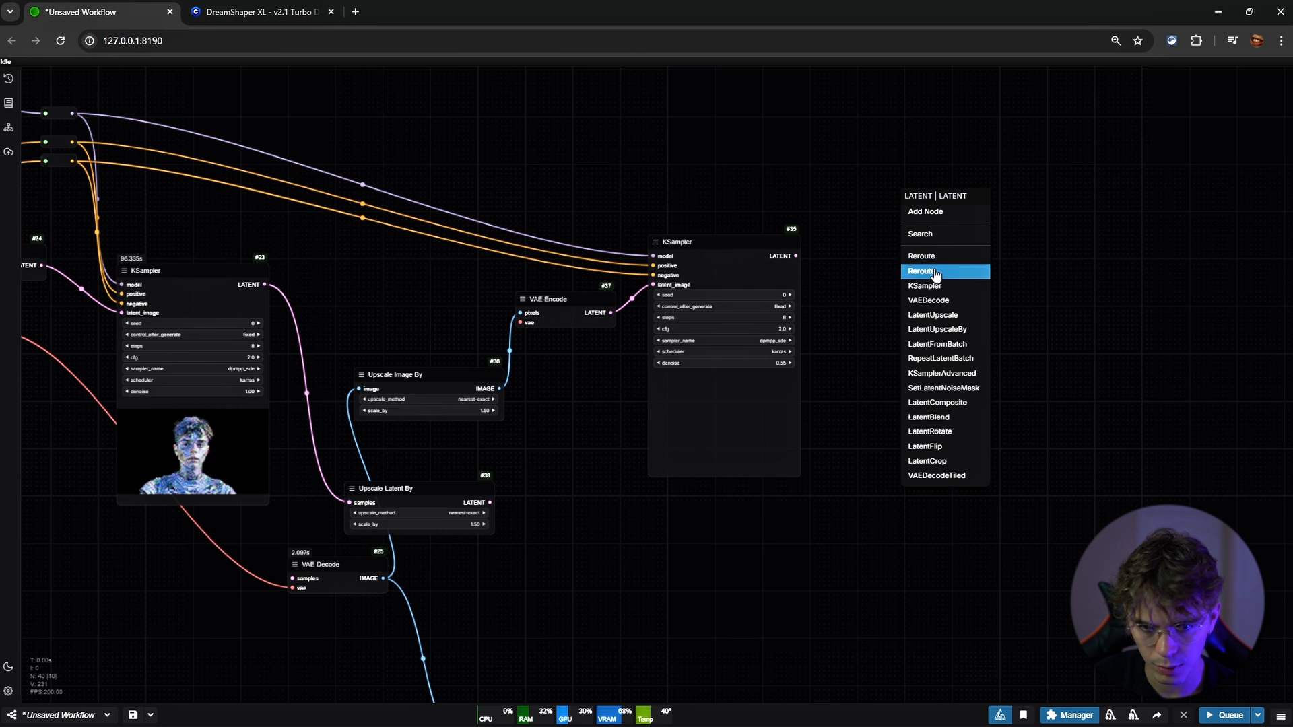
left_click(953, 304)
left_click_drag(950, 234, 673, 215)
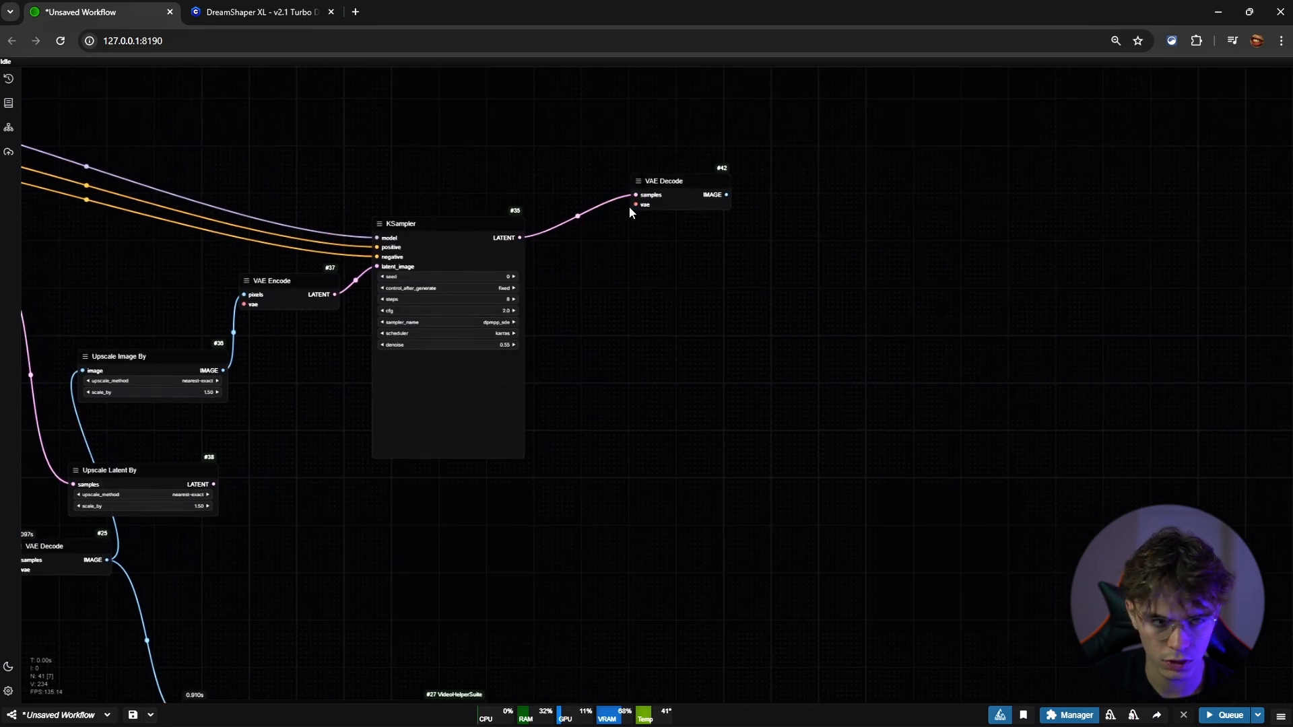
scroll(673, 202, "down", 5)
left_click_drag(334, 264, 867, 203)
Duplicate the Video Combine node and connect the second VAE Decode's image output to the copy's images input
left_click(663, 502)
key("ctrl+c")
key("ctrl+v")
mouse_move(698, 497)
left_mouse_down()
mouse_move(941, 354)
mouse_move(932, 227)
mouse_move(924, 238)
left_mouse_up()
mouse_move(814, 429)
left_mouse_down()
mouse_move(1047, 390)
mouse_move(1109, 398)
left_mouse_up()
Set the frames value of the IPAdapter Weights node to 20
mouse_move(526, 372)
left_mouse_down()
mouse_move(787, 505)
mouse_move(985, 567)
left_mouse_up()
left_click_drag(498, 348, 548, 346)
scroll(721, 363, "up", 11)
scroll(703, 365, "down", 11)
scroll(881, 311, "up", 7)
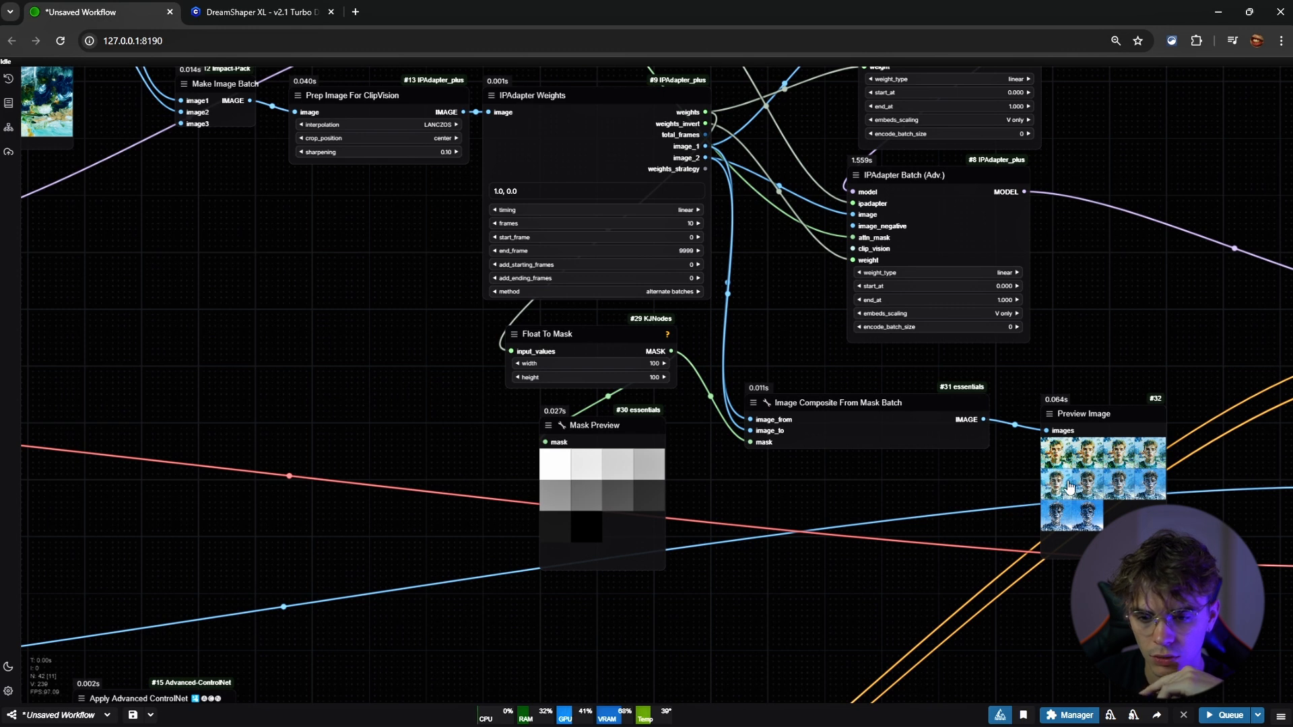
left_click_drag(1126, 317, 1108, 440)
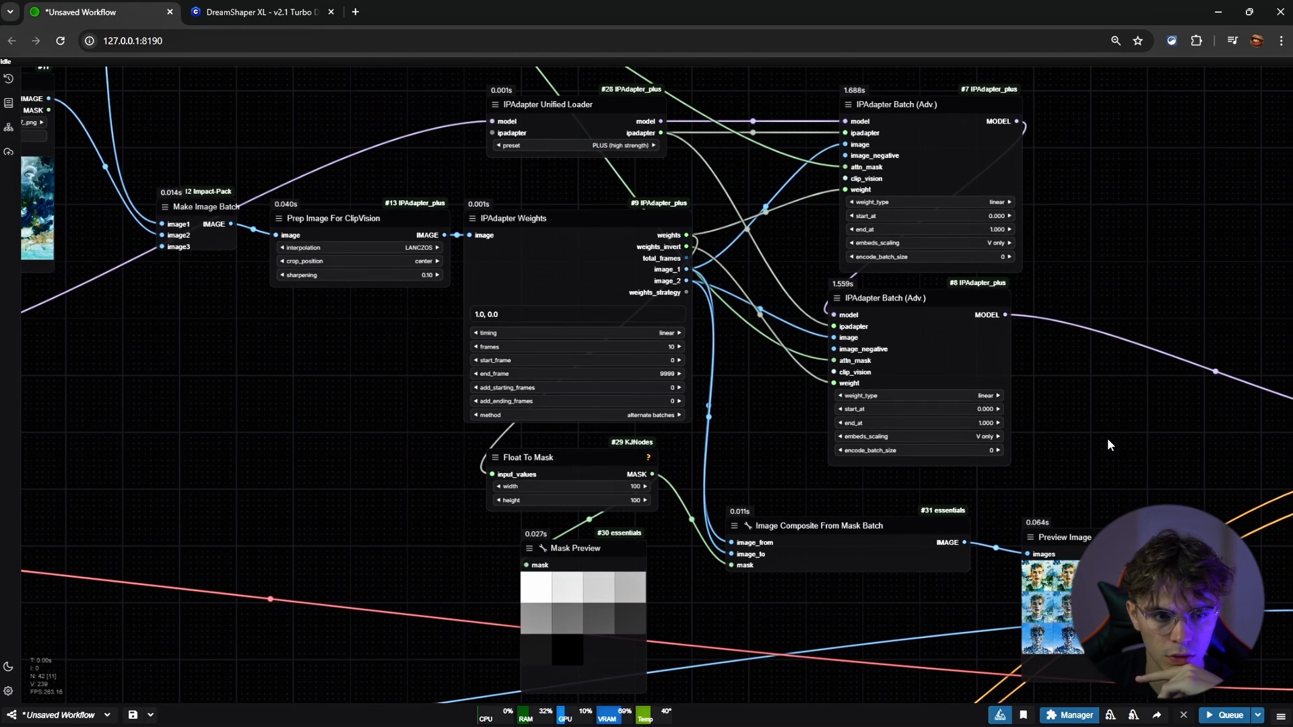
left_click_drag(606, 278, 607, 278)
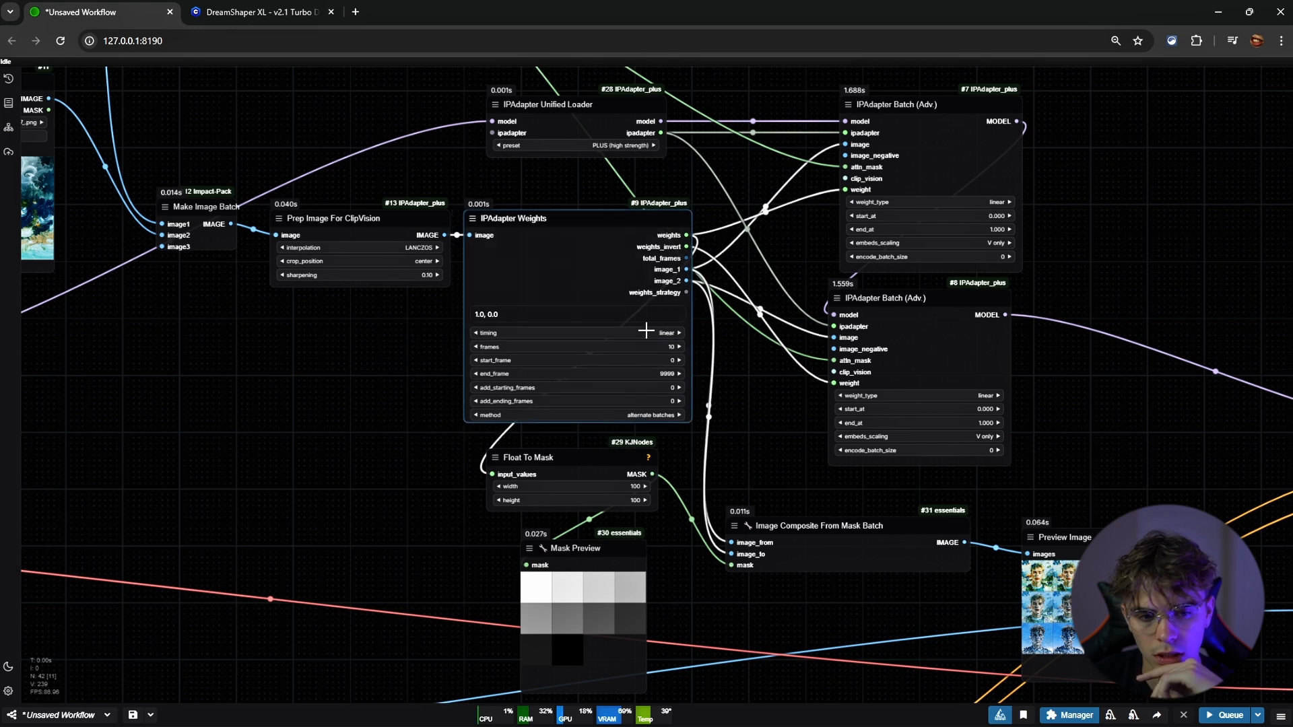
left_click(663, 347)
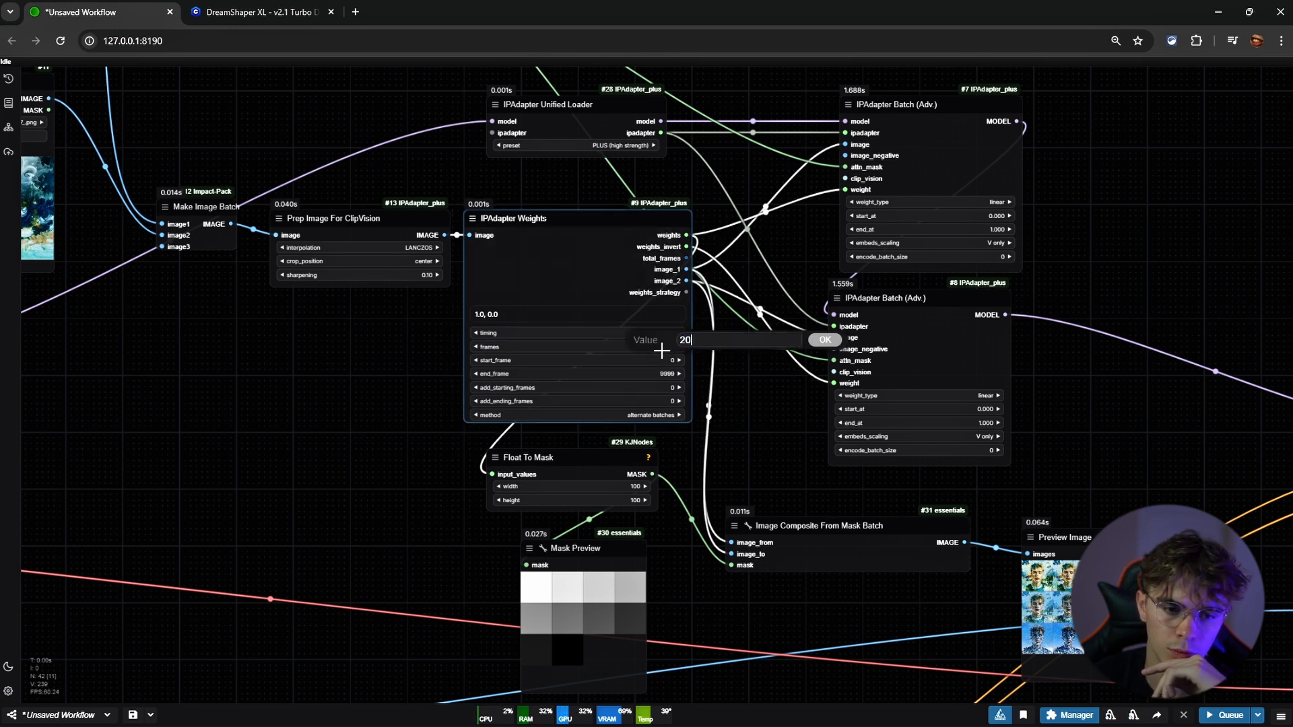
type("20")
key("Return")
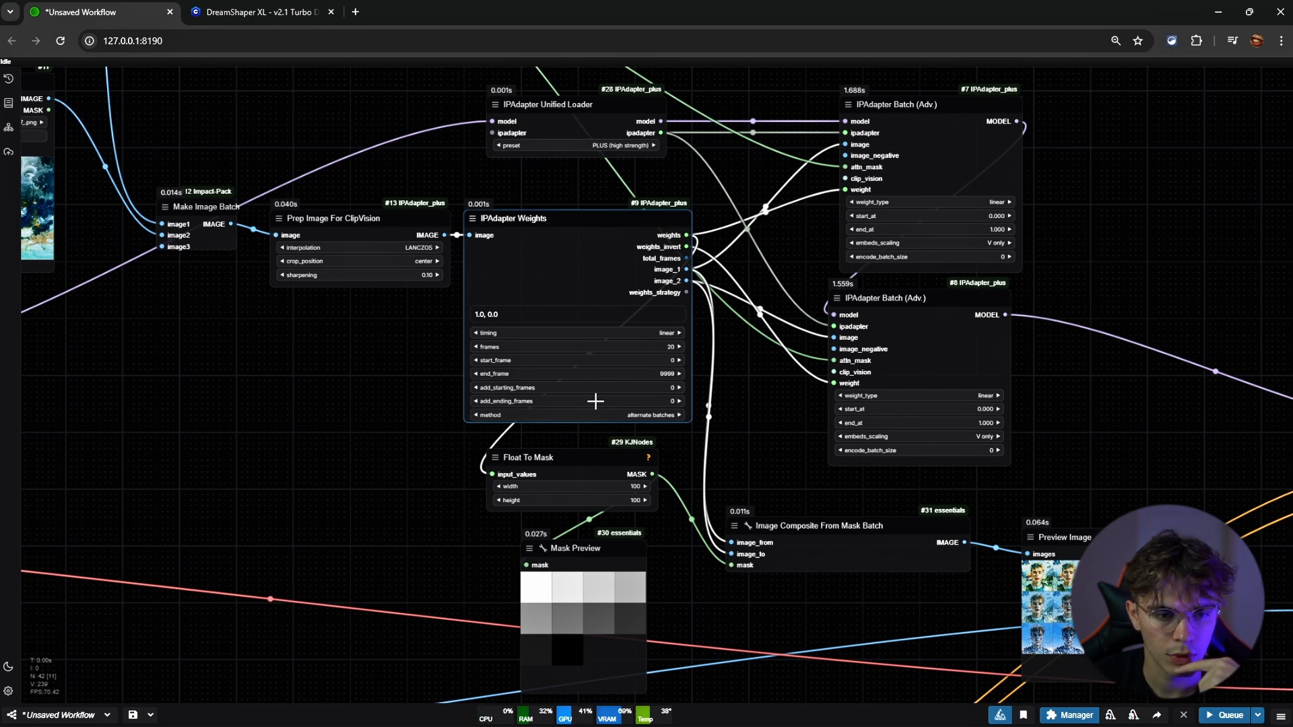
Move the duplicated Video Combine farther right and lower the second VAE Decode between it and the second KSampler
scroll(569, 402, "down", 8)
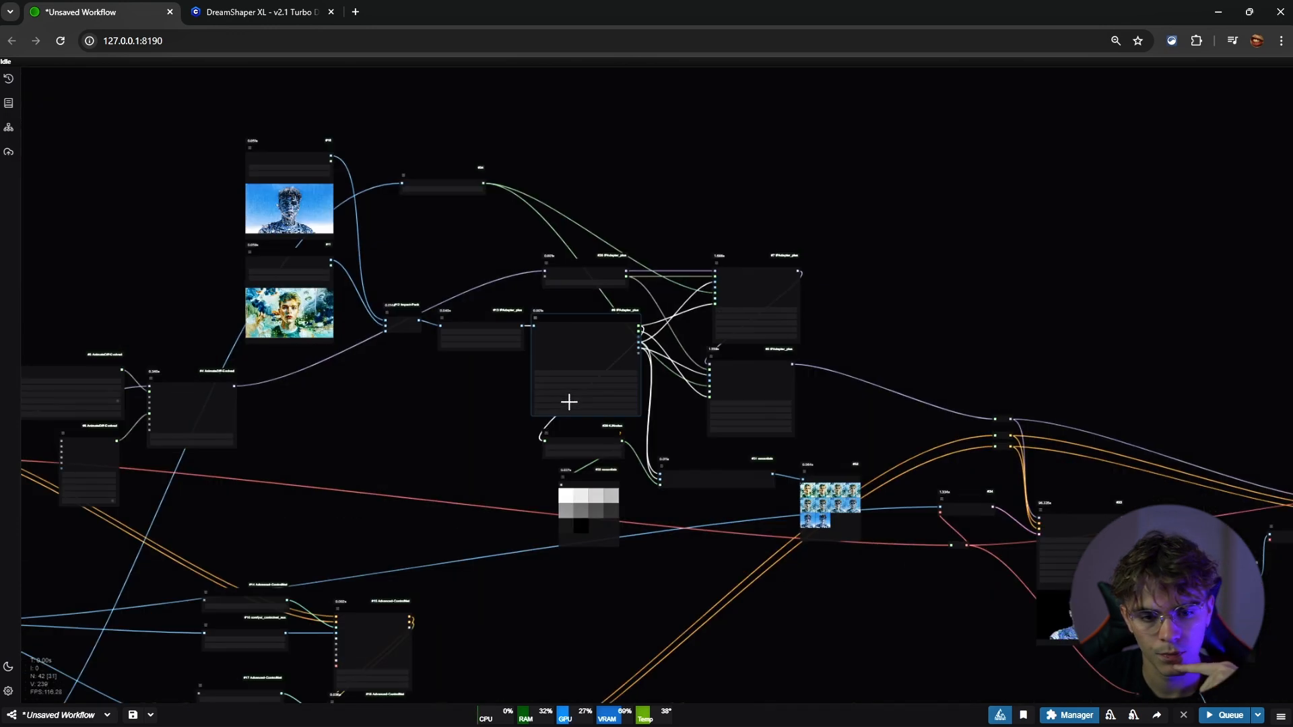
left_click_drag(649, 502, 358, 358)
left_click_drag(385, 447, 780, 537)
scroll(564, 317, "up", 9)
scroll(566, 314, "down", 15)
left_click_drag(634, 393, 430, 320)
scroll(820, 315, "up", 13)
scroll(820, 315, "down", 2)
left_click_drag(1075, 251, 1182, 275)
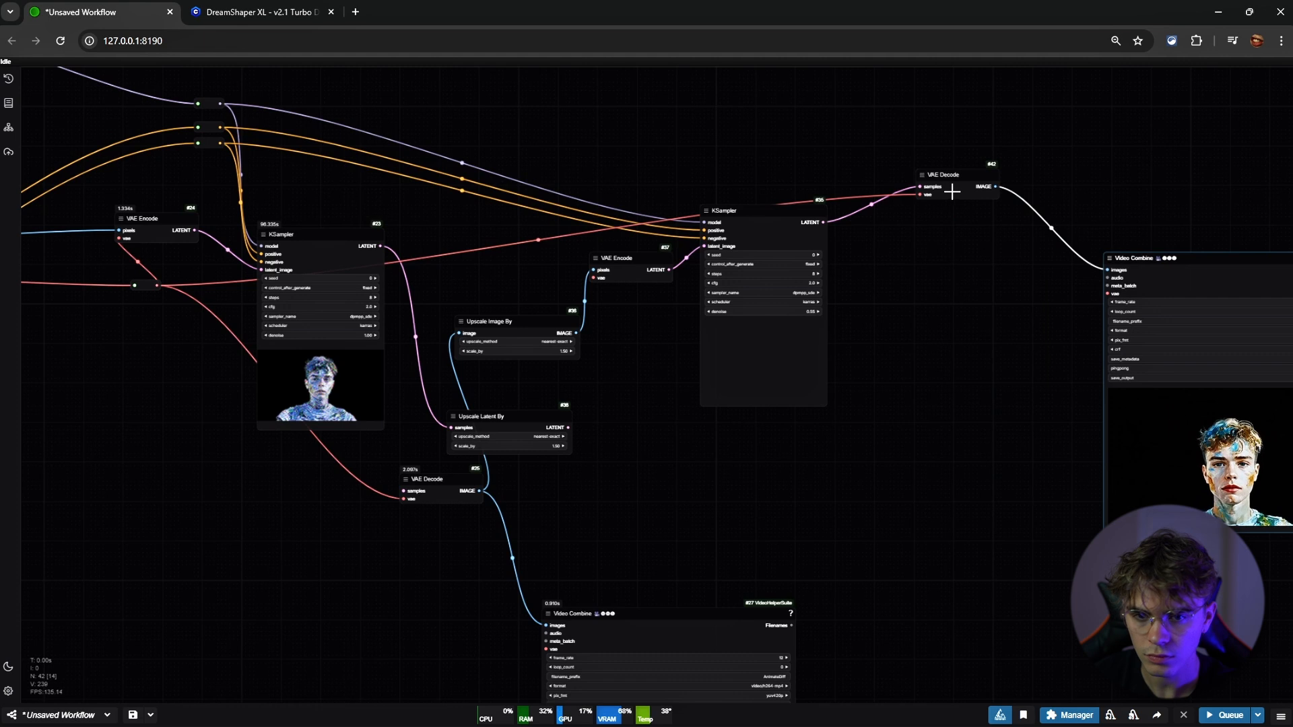
left_click_drag(953, 190, 912, 311)
Check the video loaders and the ControlNet chain, and queue the workflow
left_click_drag(565, 465, 862, 382)
scroll(862, 382, "down", 12)
left_click_drag(629, 375, 946, 352)
scroll(566, 341, "up", 14)
left_click_drag(566, 347, 236, 333)
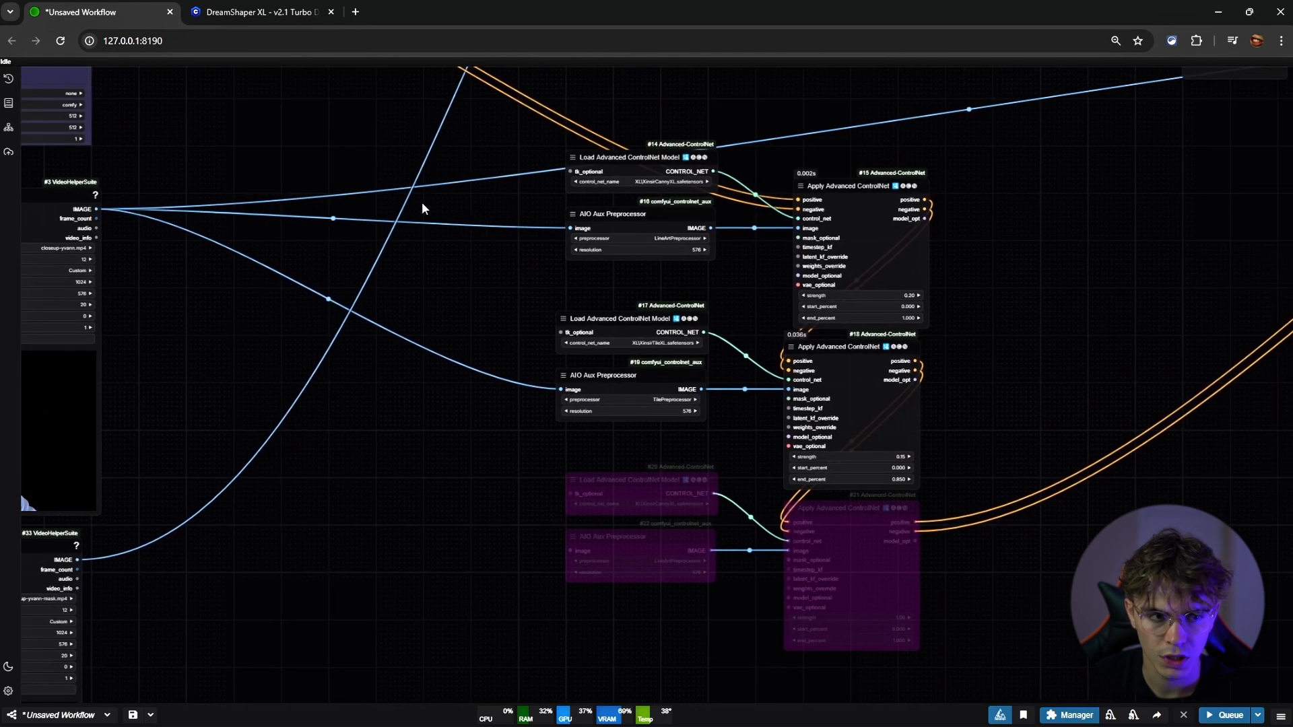
left_click_drag(422, 202, 447, 493)
left_click_drag(332, 405, 406, 398)
scroll(629, 325, "down", 8)
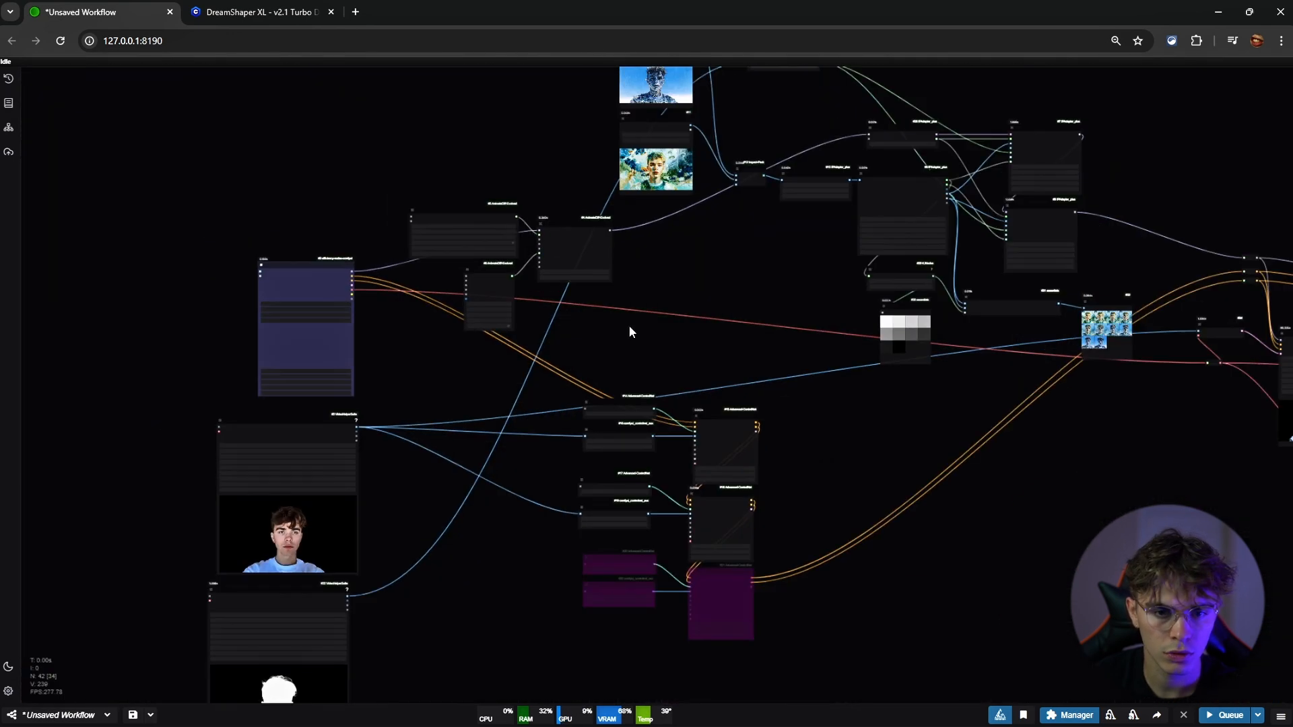
left_click_drag(629, 325, 500, 321)
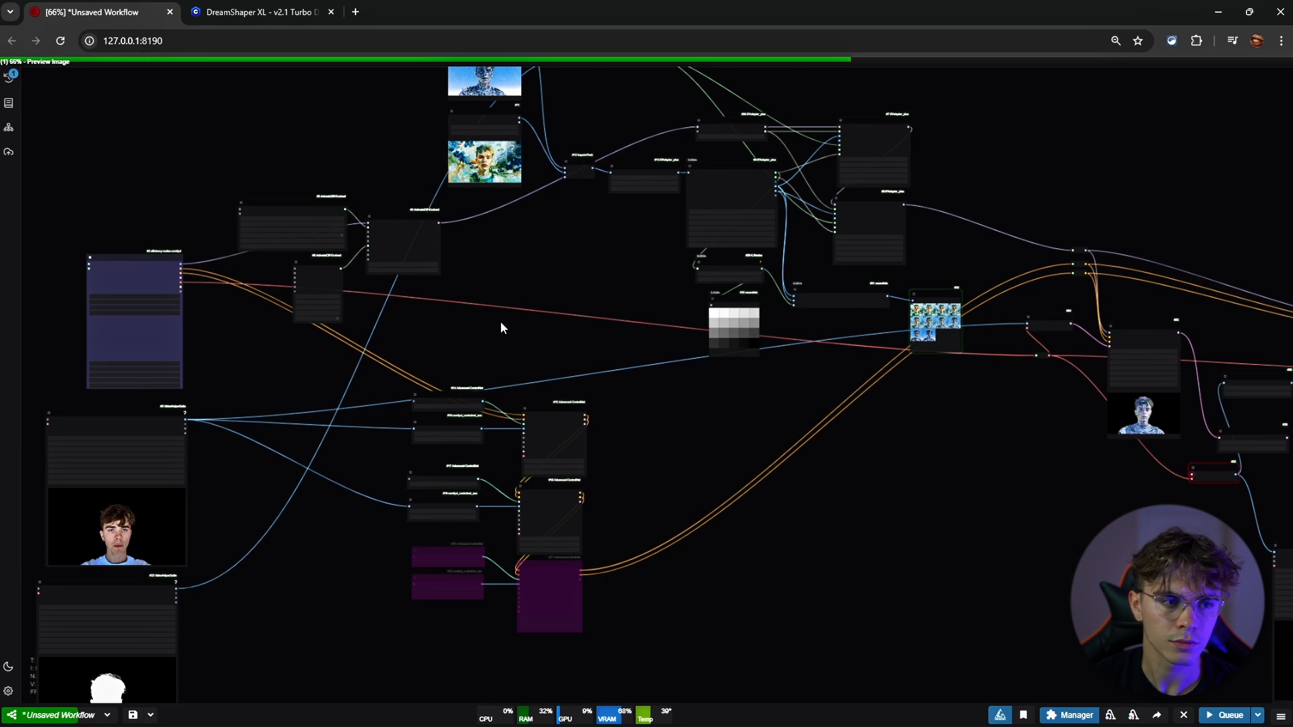
scroll(499, 322, "down", 6)
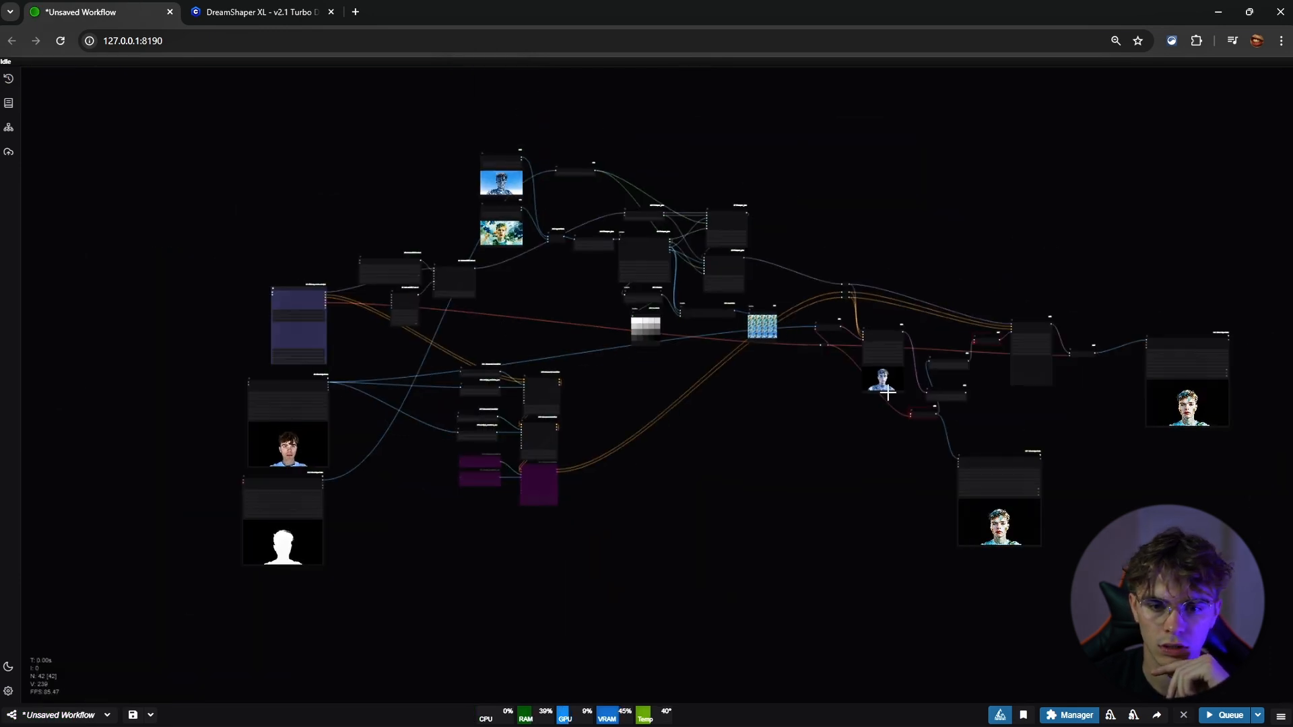
Shift Upscale Latent By and the first VAE Decode aside, and connect the first KSampler's latent output to that decoder's samples input
scroll(917, 414, "up", 14)
scroll(917, 415, "down", 6)
left_click_drag(794, 396, 802, 408)
scroll(906, 358, "up", 10)
left_click_drag(876, 377, 562, 238)
left_click_drag(665, 359, 664, 386)
scroll(644, 339, "down", 6)
left_click_drag(704, 301, 807, 293)
left_click_drag(665, 366, 697, 327)
left_click_drag(589, 119, 647, 341)
left_click_drag(663, 278, 768, 364)
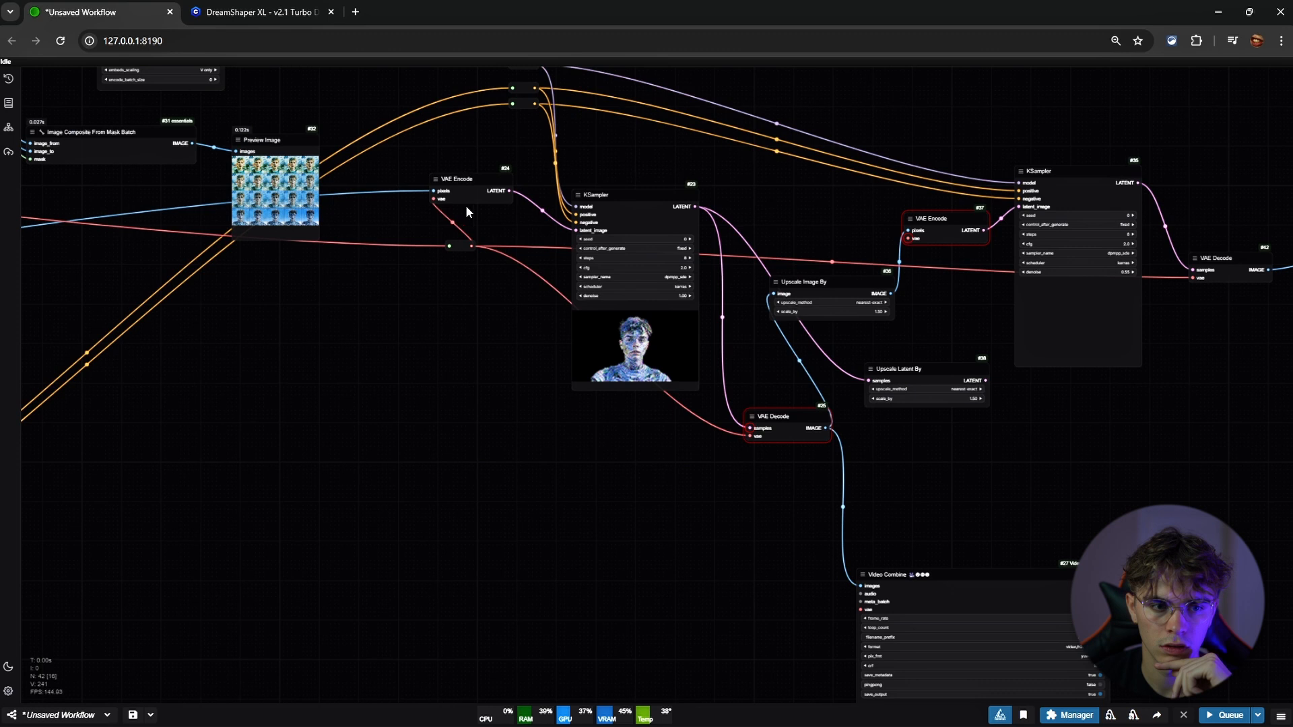
Connect the VAE reroute to the second VAE Encode's vae input and queue the workflow again
left_click_drag(472, 245, 908, 239)
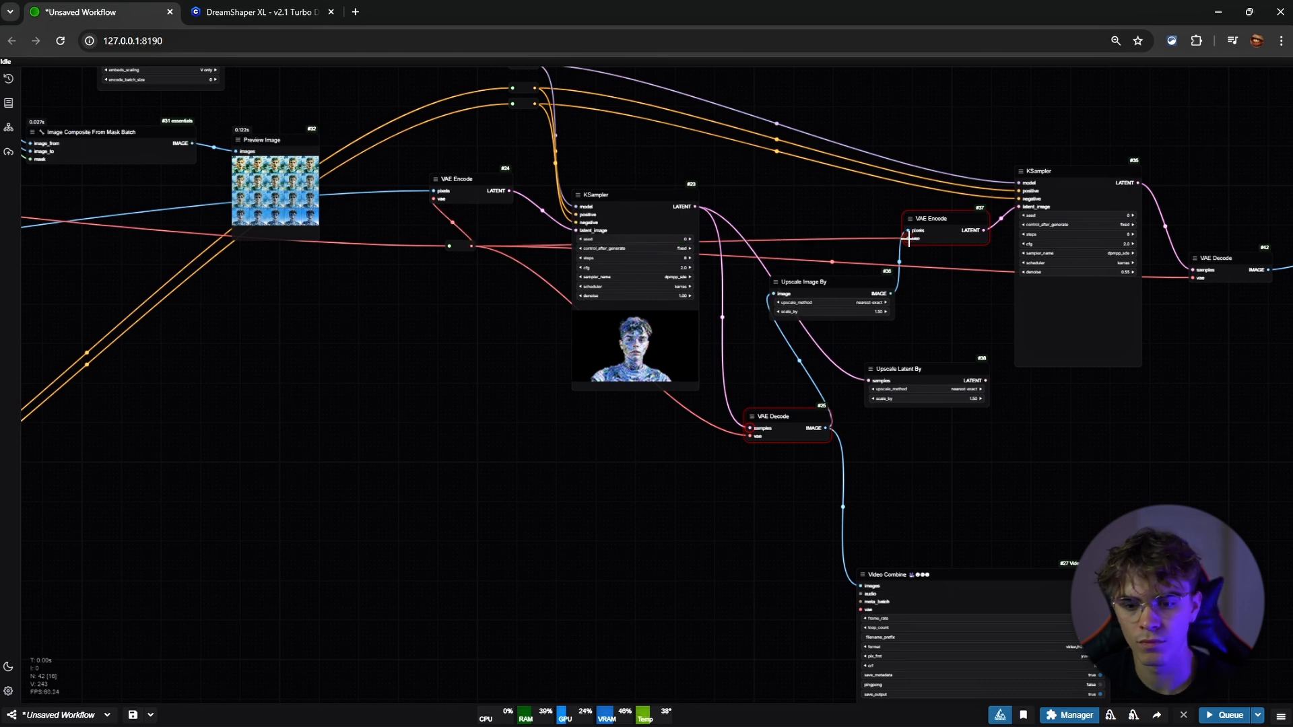
key("ctrl+Return")
scroll(633, 256, "down", 6)
left_click_drag(559, 328, 834, 326)
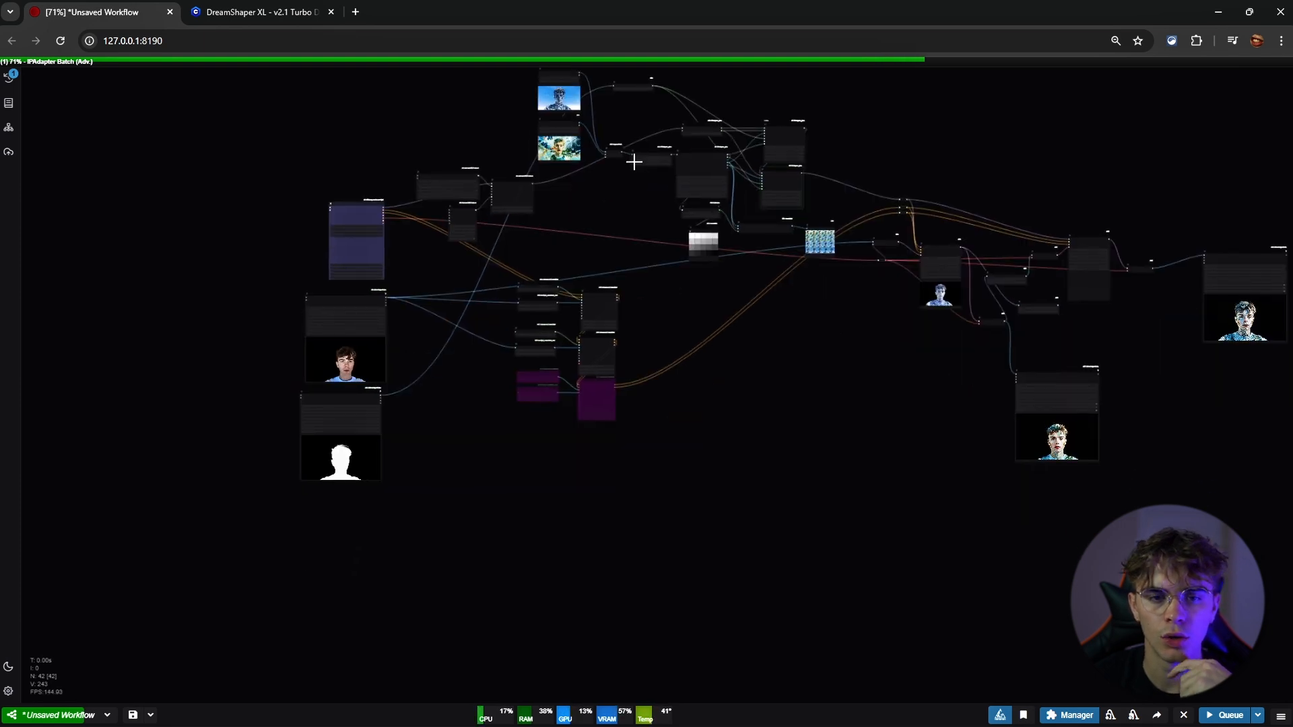
scroll(634, 165, "up", 3)
left_click_drag(630, 206, 439, 276)
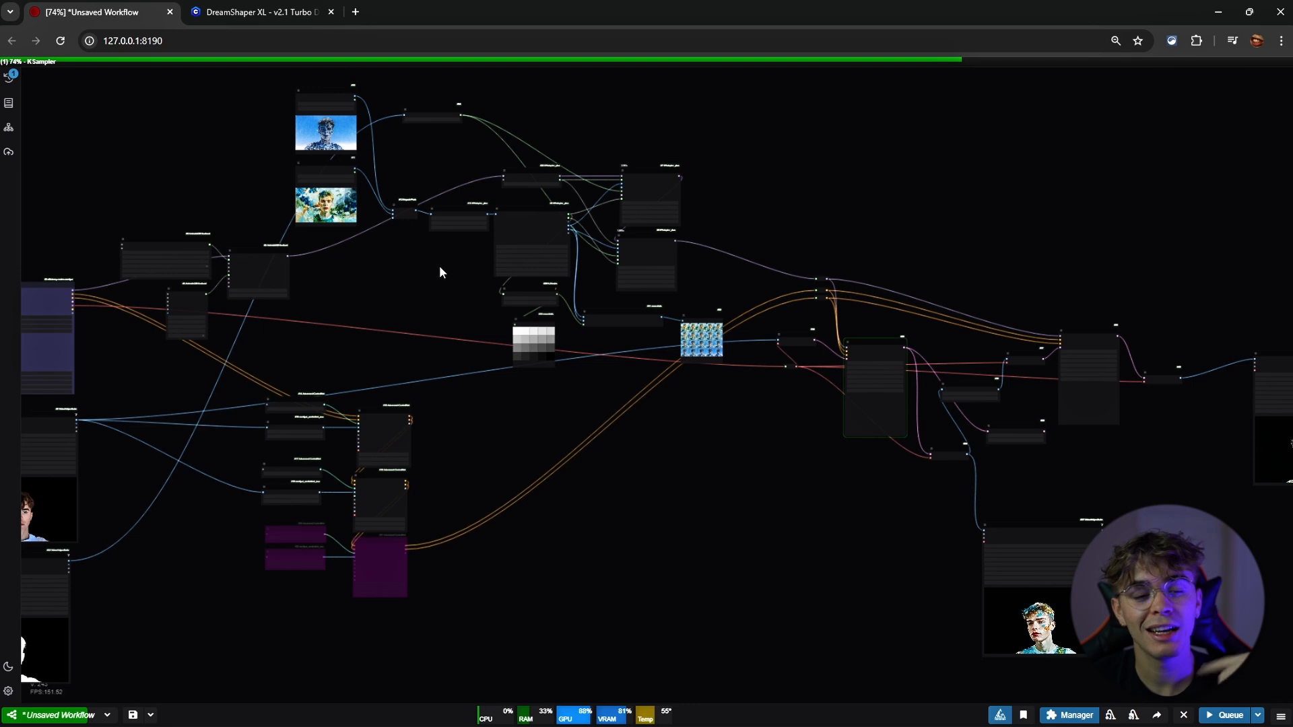
Select the Efficient Loader, AnimateDiff, video loader and ControlNet nodes together and move them left to widen the layout
left_click_drag(461, 222, 537, 257)
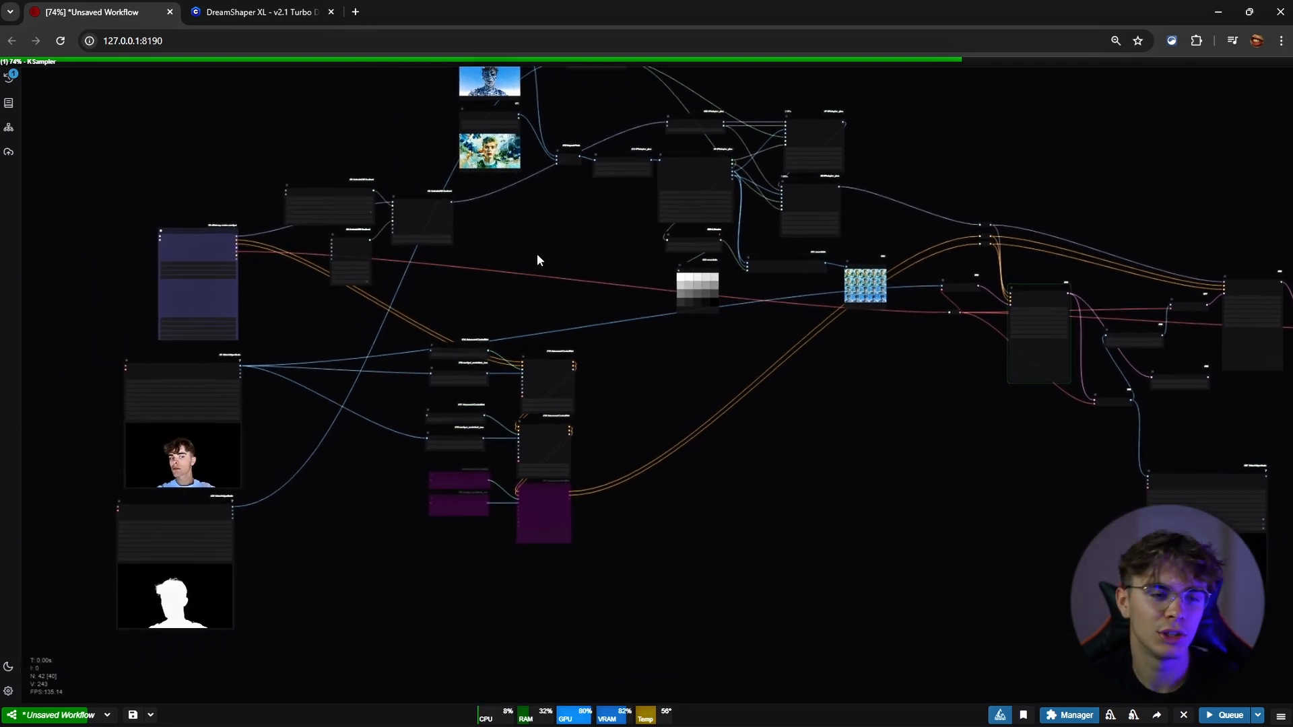
left_click_drag(116, 152, 435, 583)
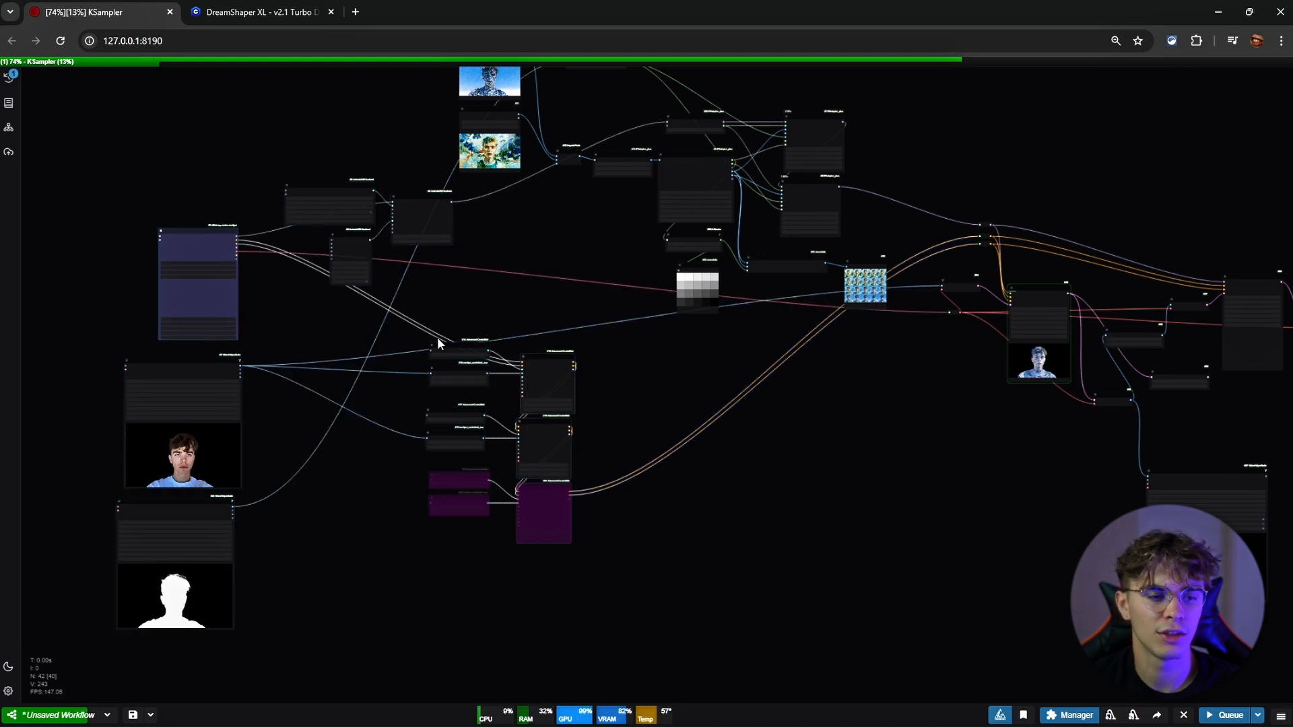
left_click_drag(99, 167, 496, 528)
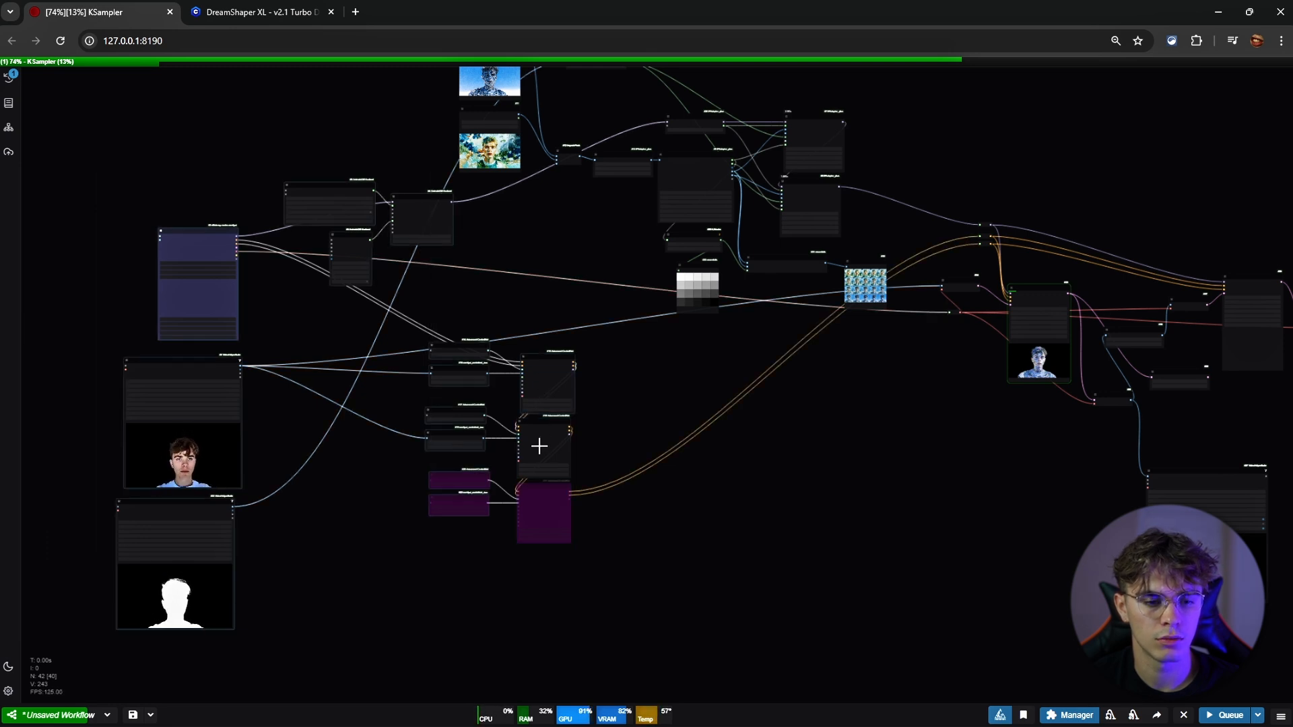
left_click_drag(548, 375, 320, 382)
Spread out the reference-image section: move the image loaders and batch node left, the mask conversion above them, and Prep Image For ClipVision beside them
left_click_drag(489, 380, 779, 441)
left_click_drag(754, 353, 620, 467)
left_click_drag(597, 216, 608, 335)
scroll(771, 260, "up", 5)
left_click_drag(729, 198, 192, 94)
scroll(604, 262, "down", 3)
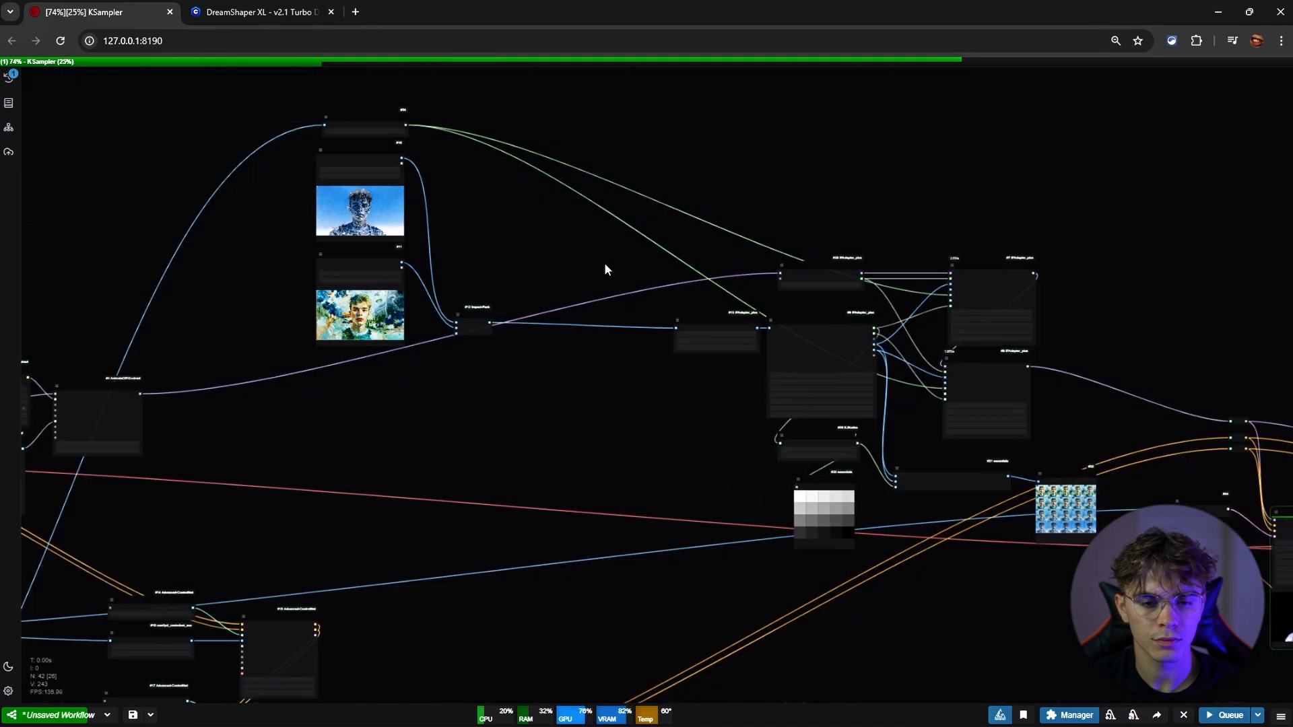
left_click_drag(695, 328, 541, 219)
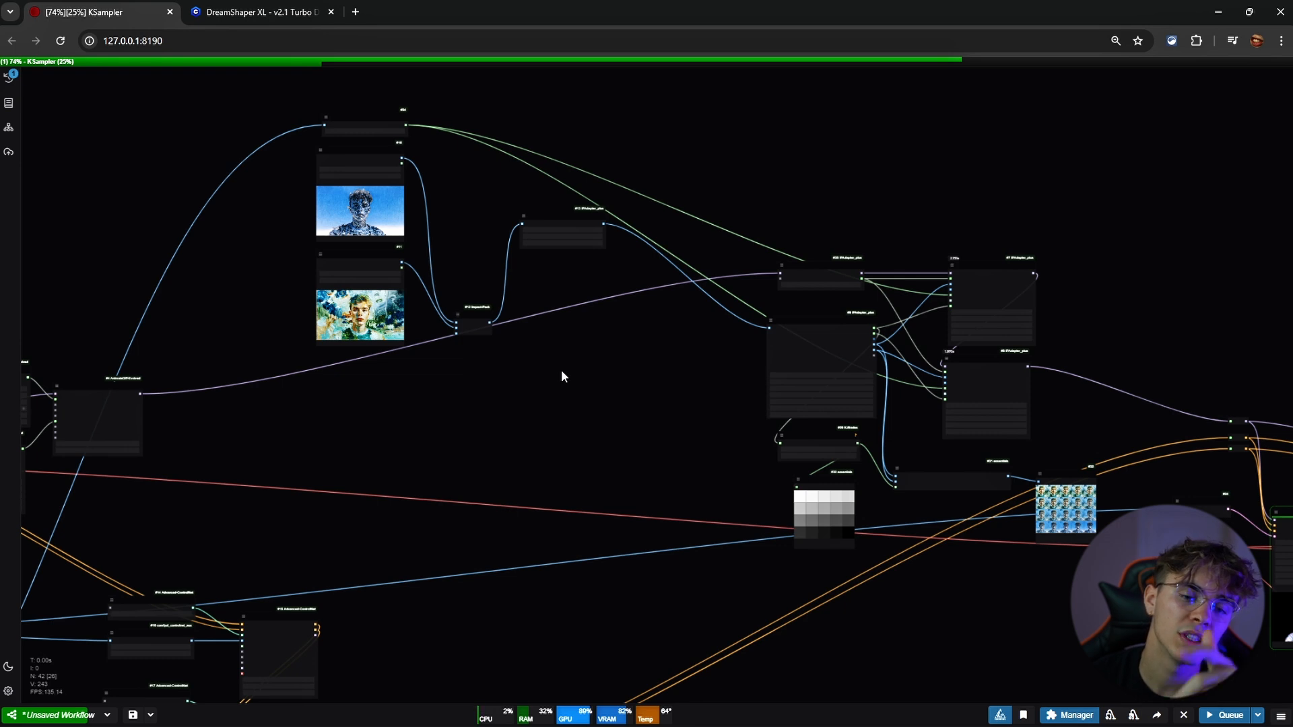
Examine the two reference images feeding Make Image Batch and the Efficient Loader's prompt settings while the workflow runs
left_click_drag(555, 398, 756, 377)
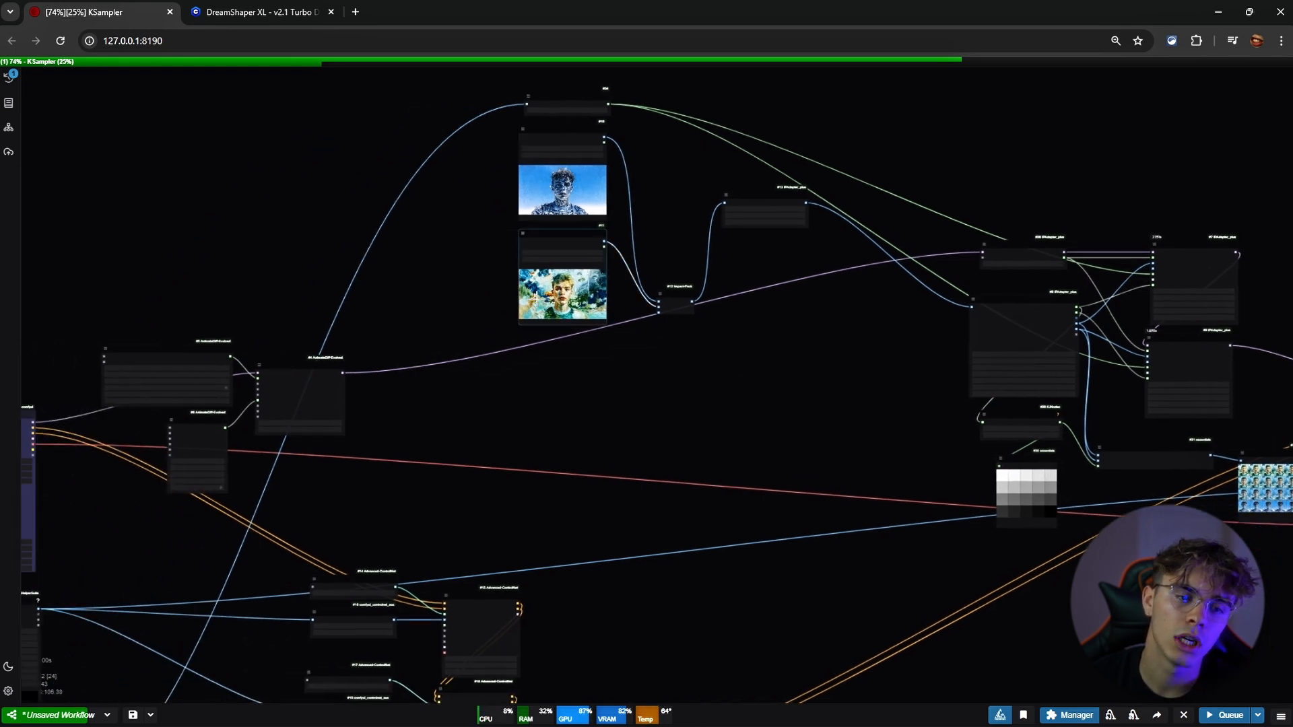
scroll(532, 278, "up", 8)
left_click_drag(346, 261, 330, 519)
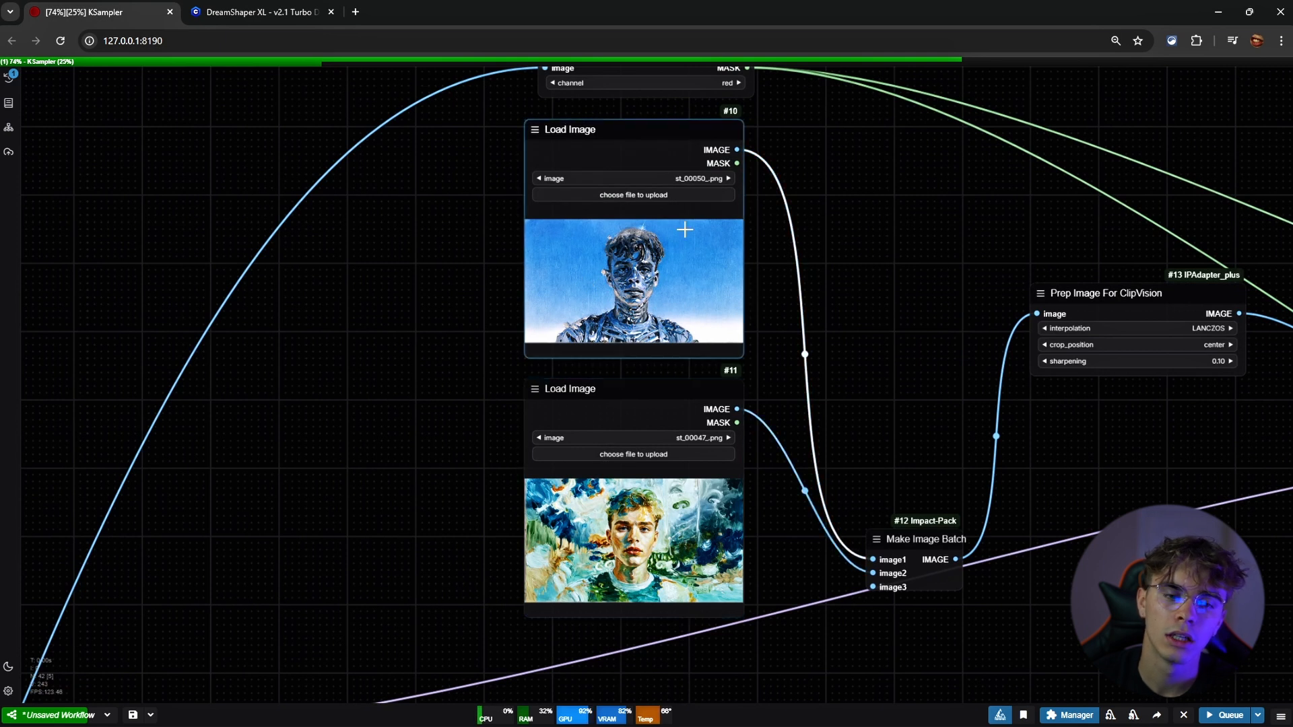
scroll(750, 268, "down", 10)
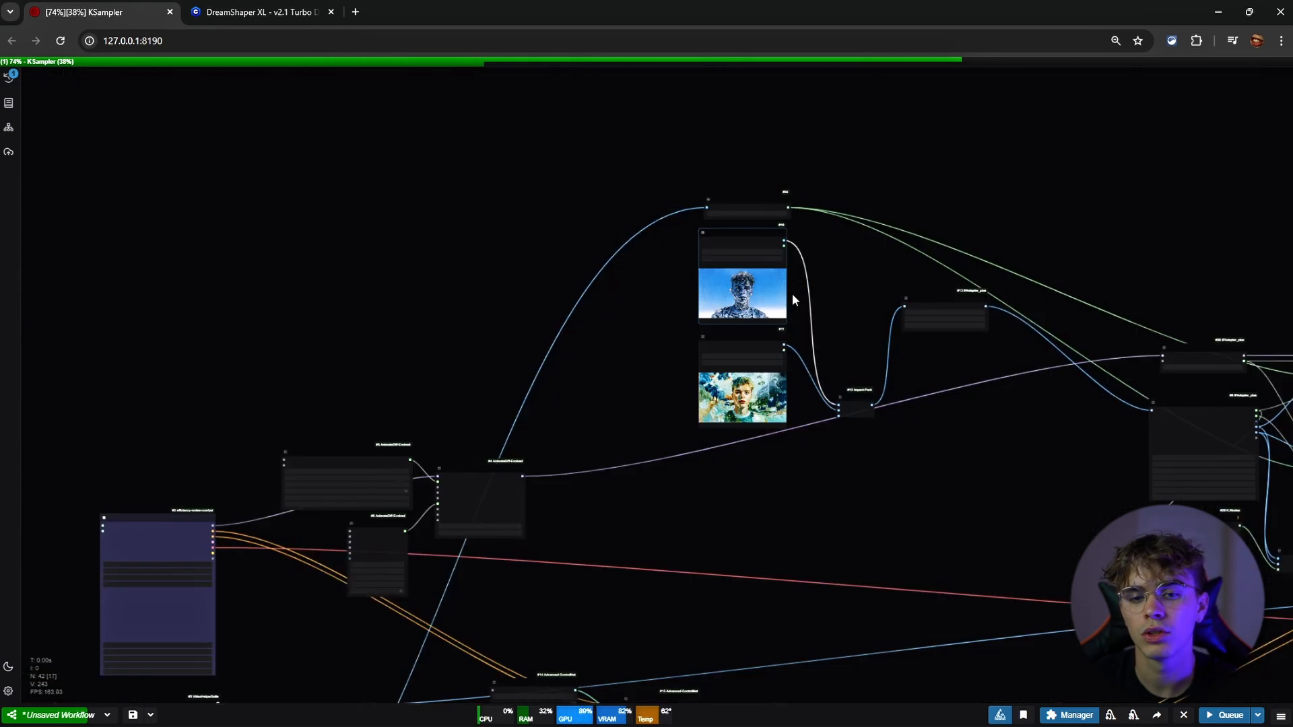
left_click_drag(752, 388, 594, 236)
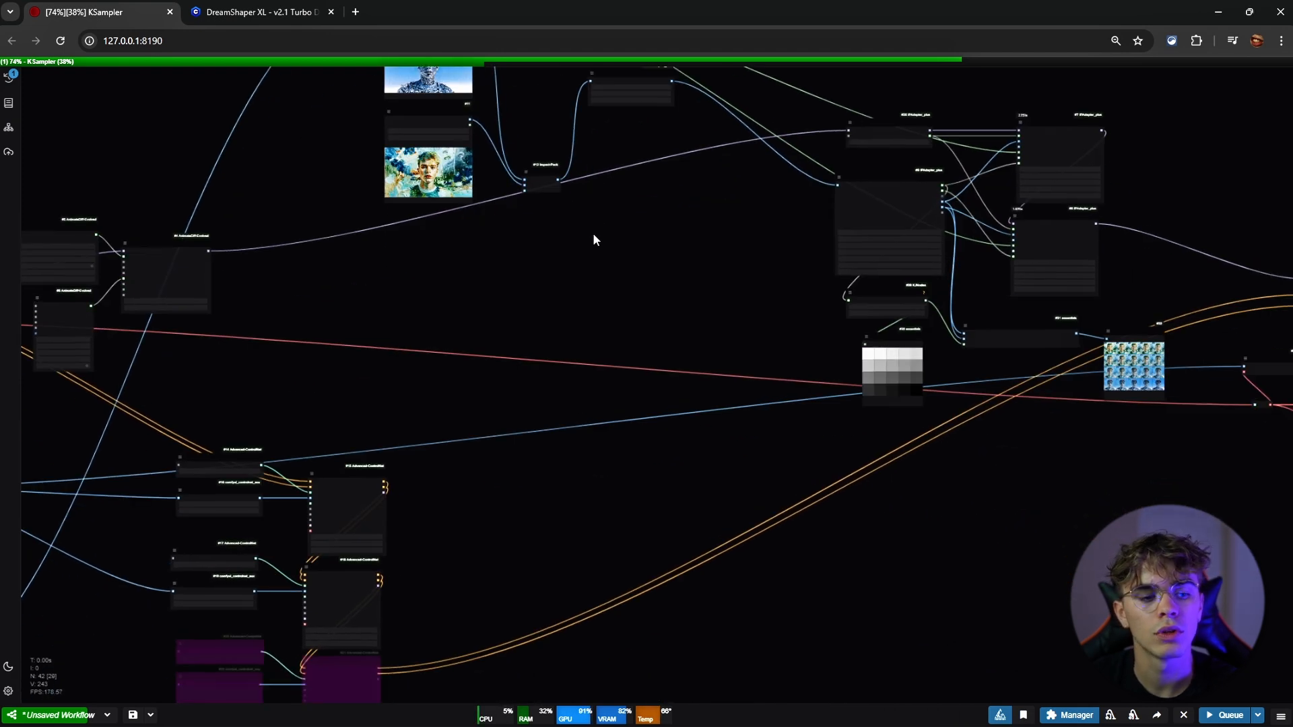
scroll(598, 244, "down", 7)
scroll(153, 281, "up", 7)
left_click_drag(152, 281, 282, 228)
scroll(283, 233, "up", 2)
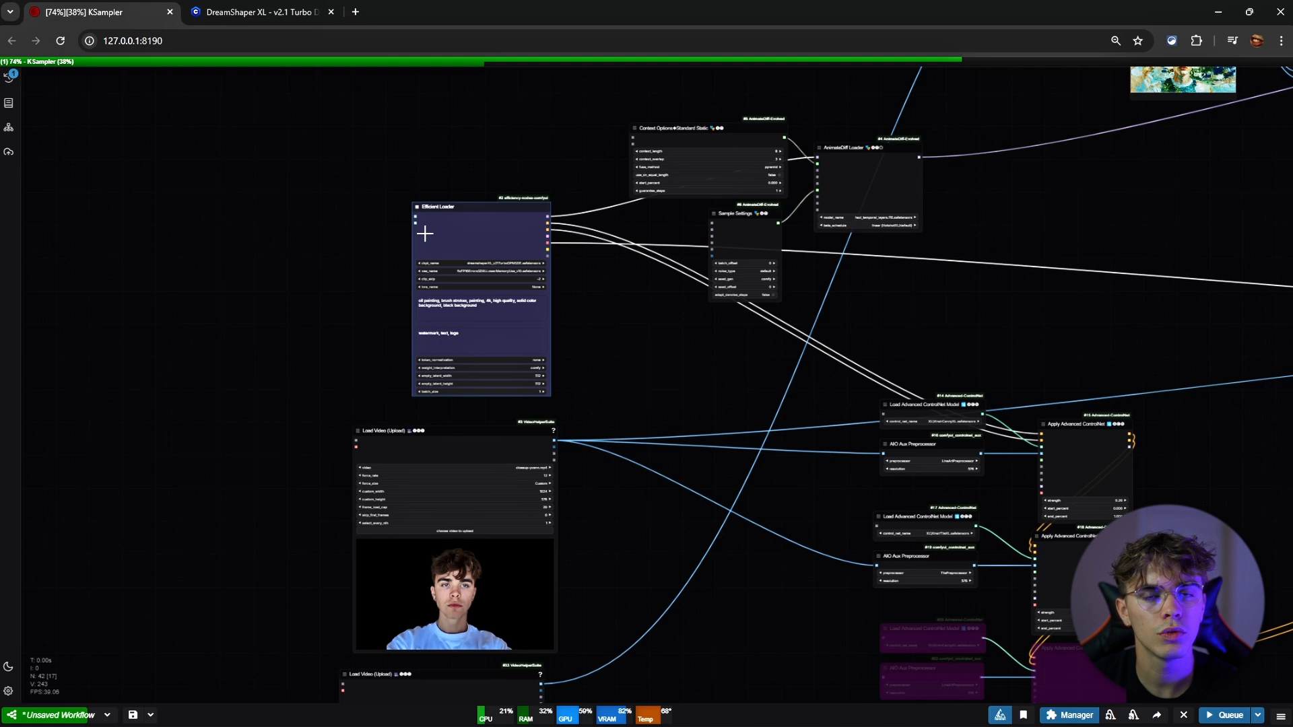
Compare the two Load Image reference portraits and look over the whole node layout
left_click_drag(1120, 242, 517, 333)
left_click(551, 255)
left_click(552, 118)
left_click(563, 232)
left_click(550, 121)
left_click(578, 214)
left_click(556, 130)
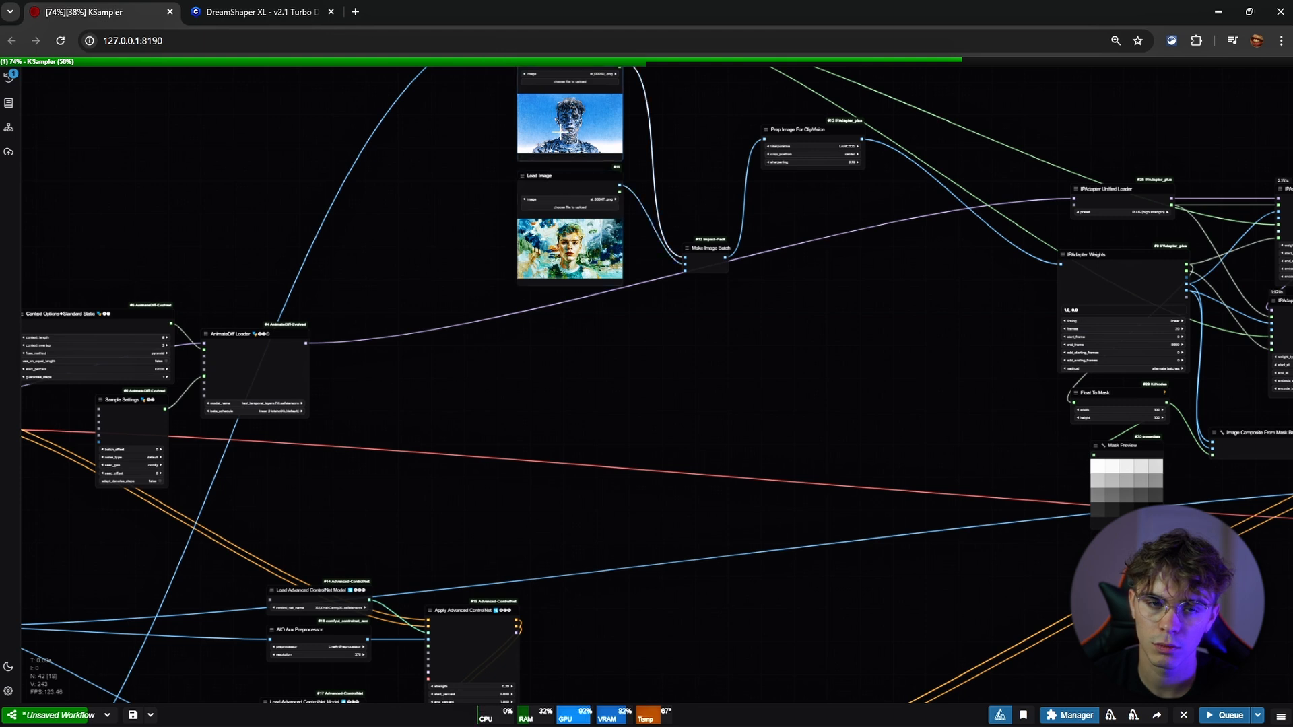
scroll(640, 256, "down", 8)
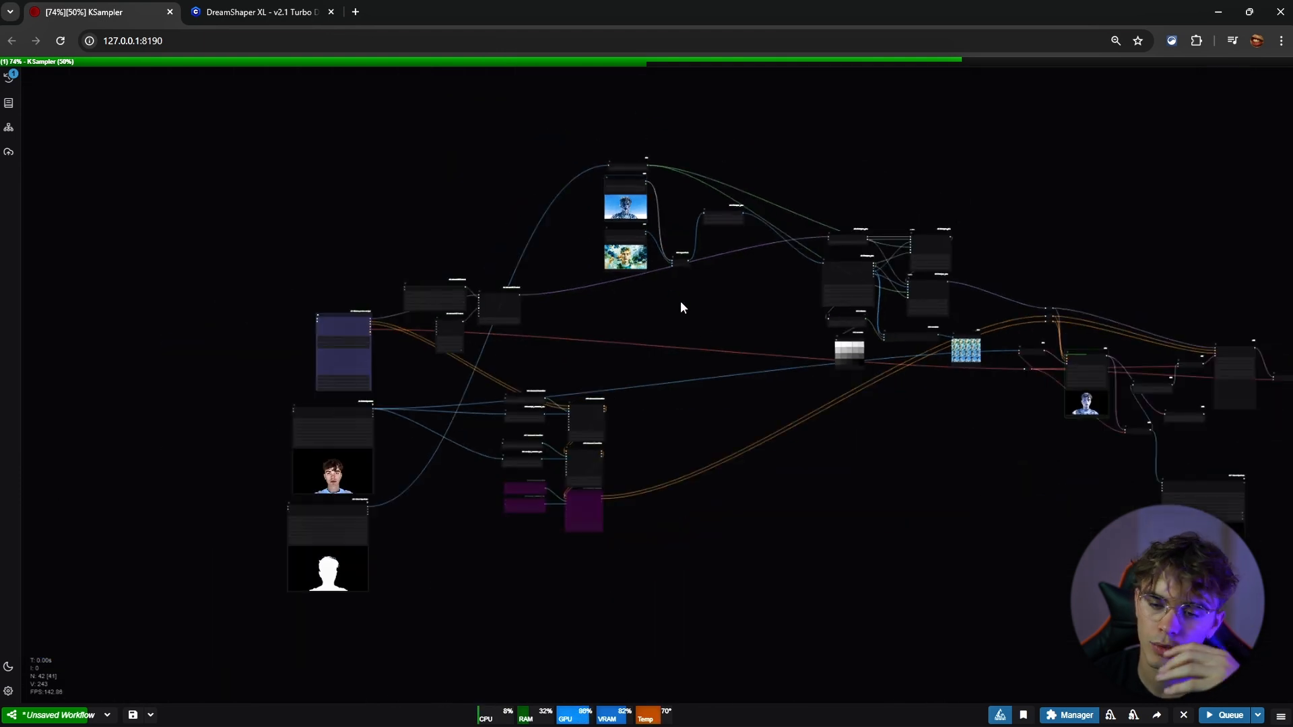
Add a Florence2Run node in the empty space below the Make Image Batch node
scroll(1033, 387, "up", 8)
left_click_drag(498, 431, 902, 429)
left_click_drag(575, 411, 519, 499)
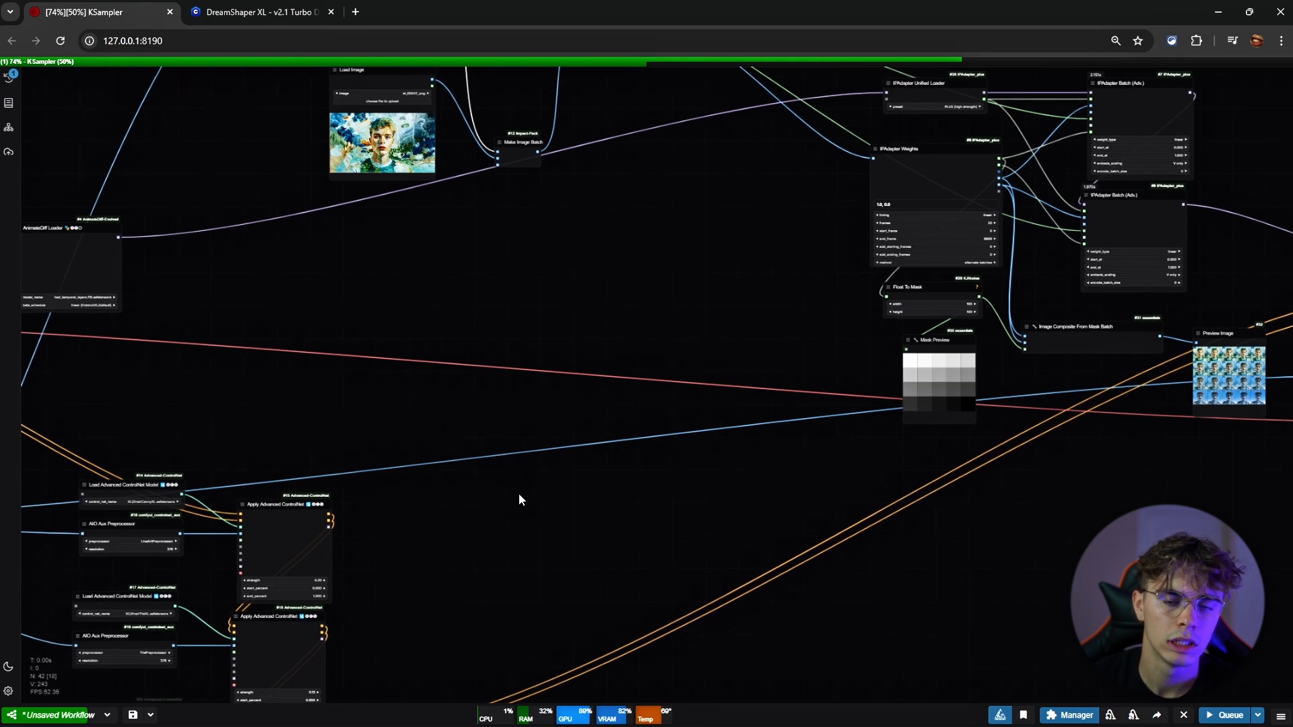
left_click_drag(519, 499, 662, 597)
double_click(615, 427)
type("flor")
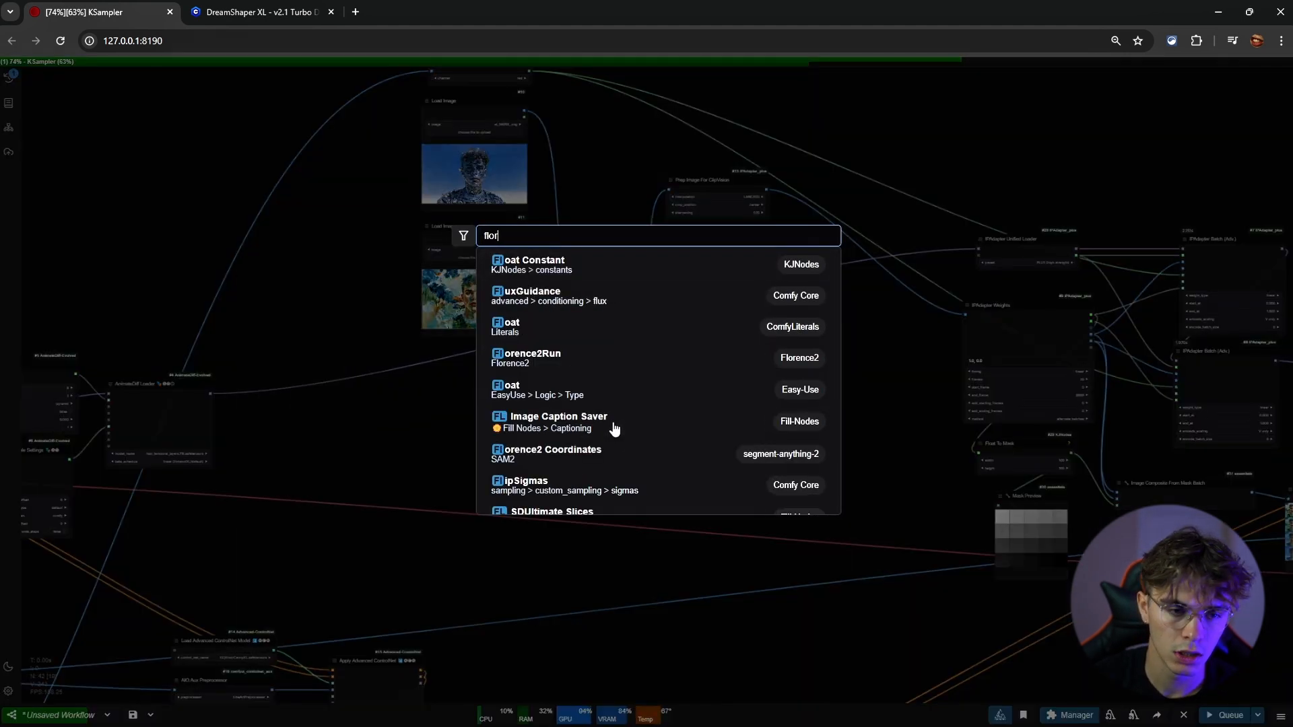
type("ence")
key("Return")
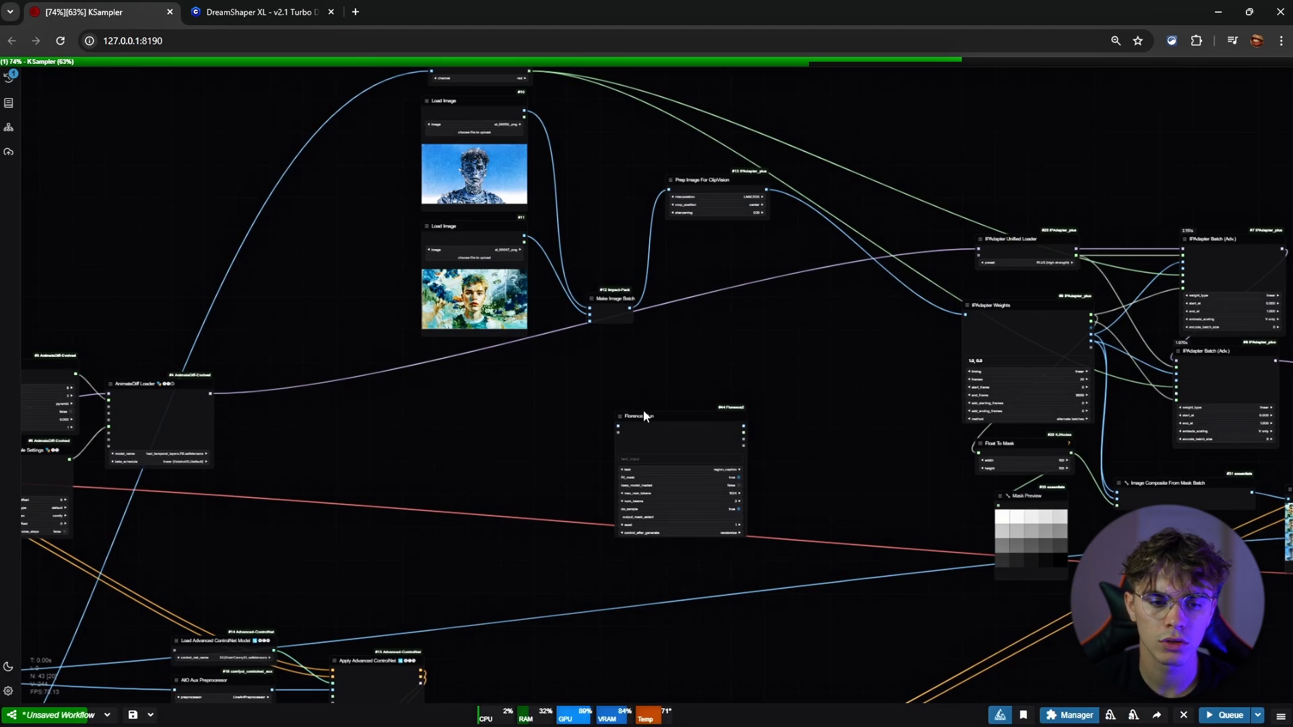
scroll(680, 434, "up", 12)
left_click_drag(689, 365, 721, 268)
scroll(660, 281, "down", 6)
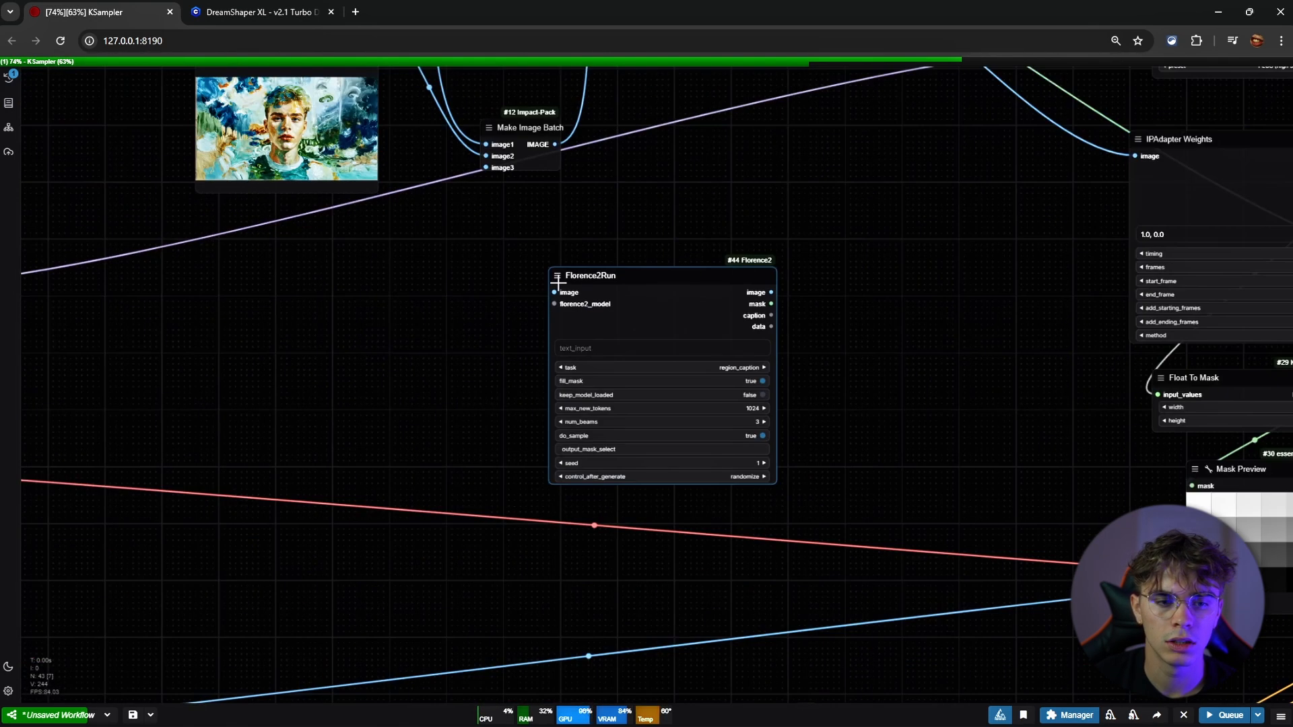
Add a DownloadAndLoadFlorence2Model node feeding Florence2Run's florence2_model input and place it to the left of Florence2Run
left_click_drag(554, 296, 414, 280)
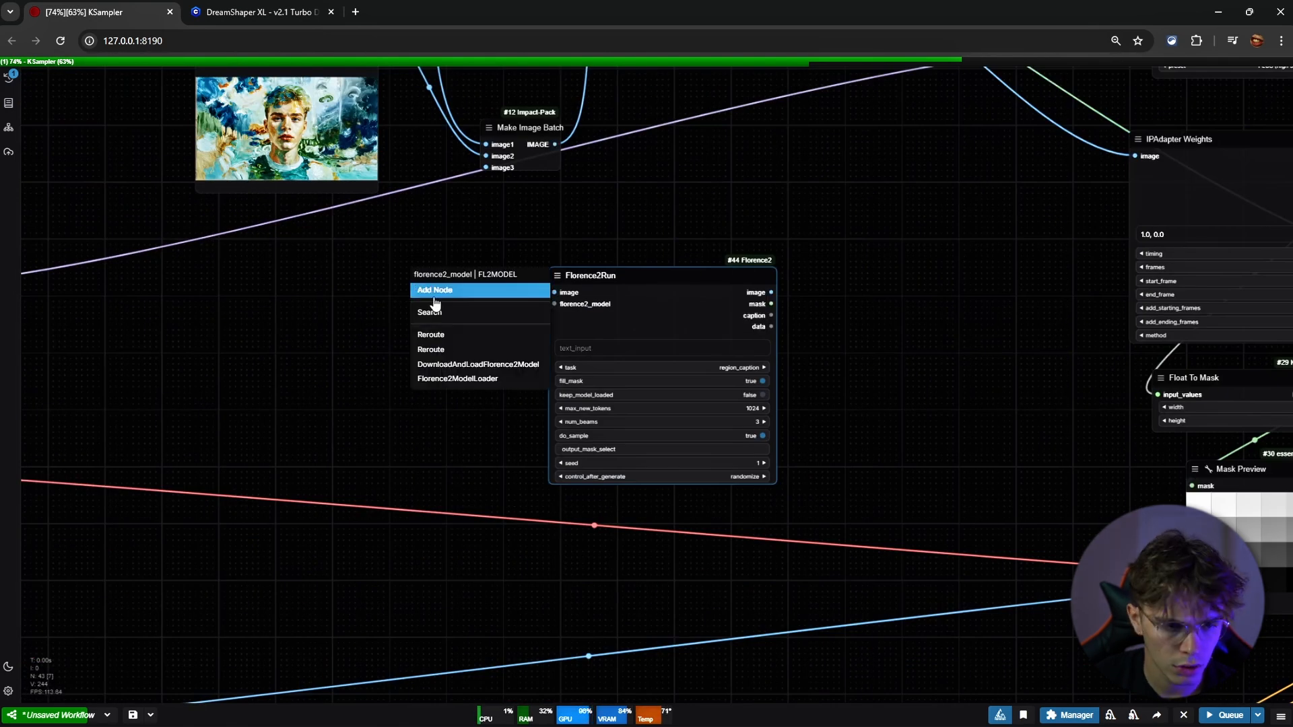
left_click(462, 364)
left_click_drag(498, 301, 311, 300)
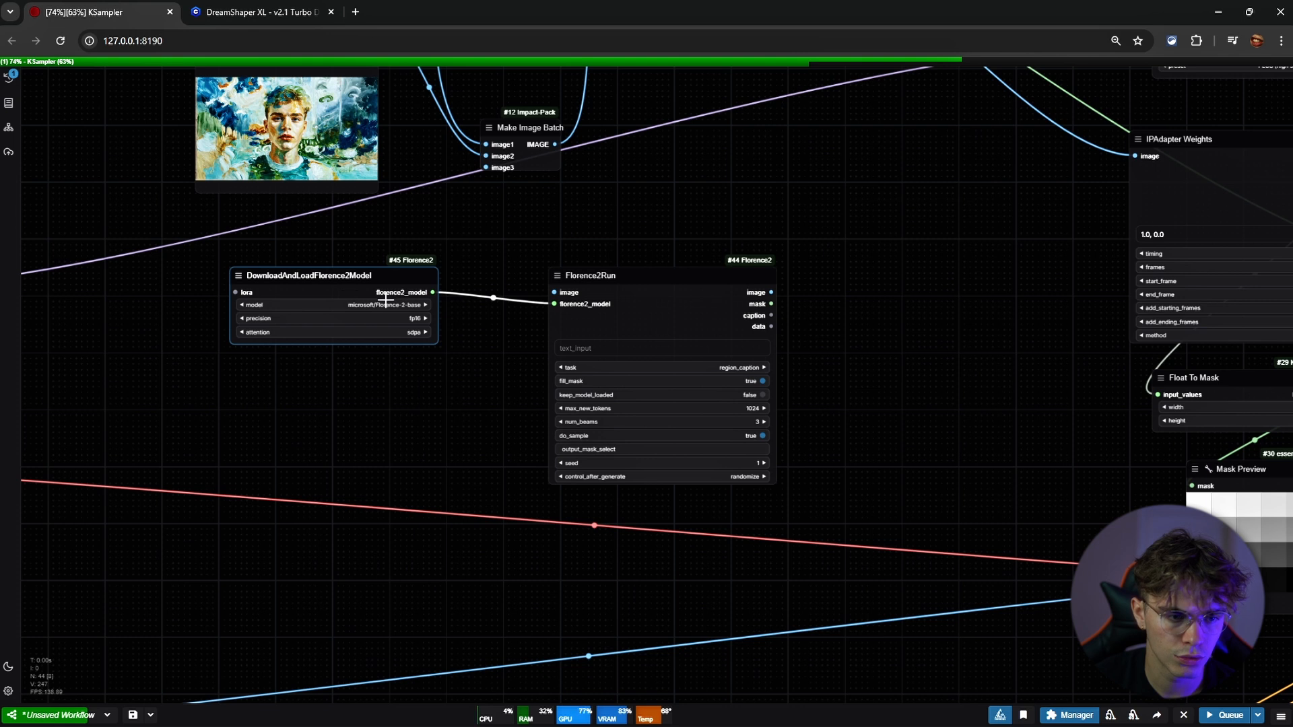
Set the Florence2 model loader to microsoft/Florence-2-base-ft with fp16 precision
scroll(404, 303, "up", 4)
left_click(377, 303)
left_click(377, 307)
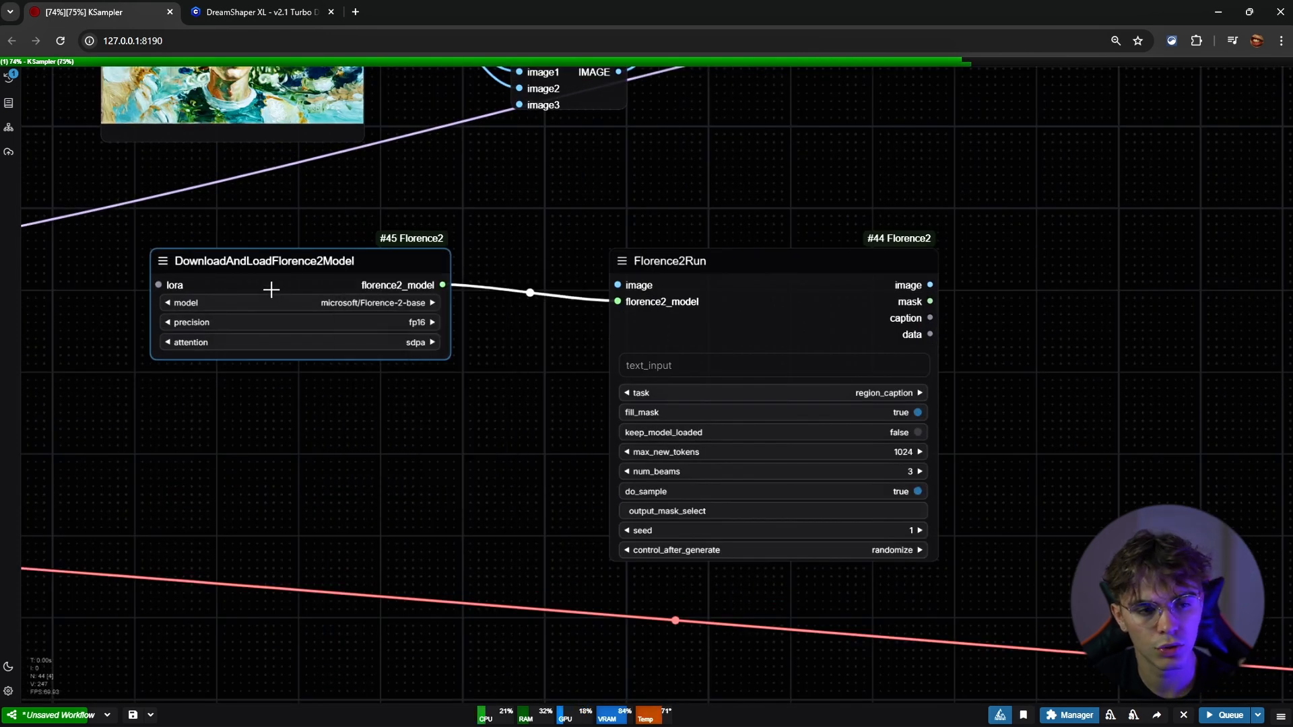
left_click(294, 302)
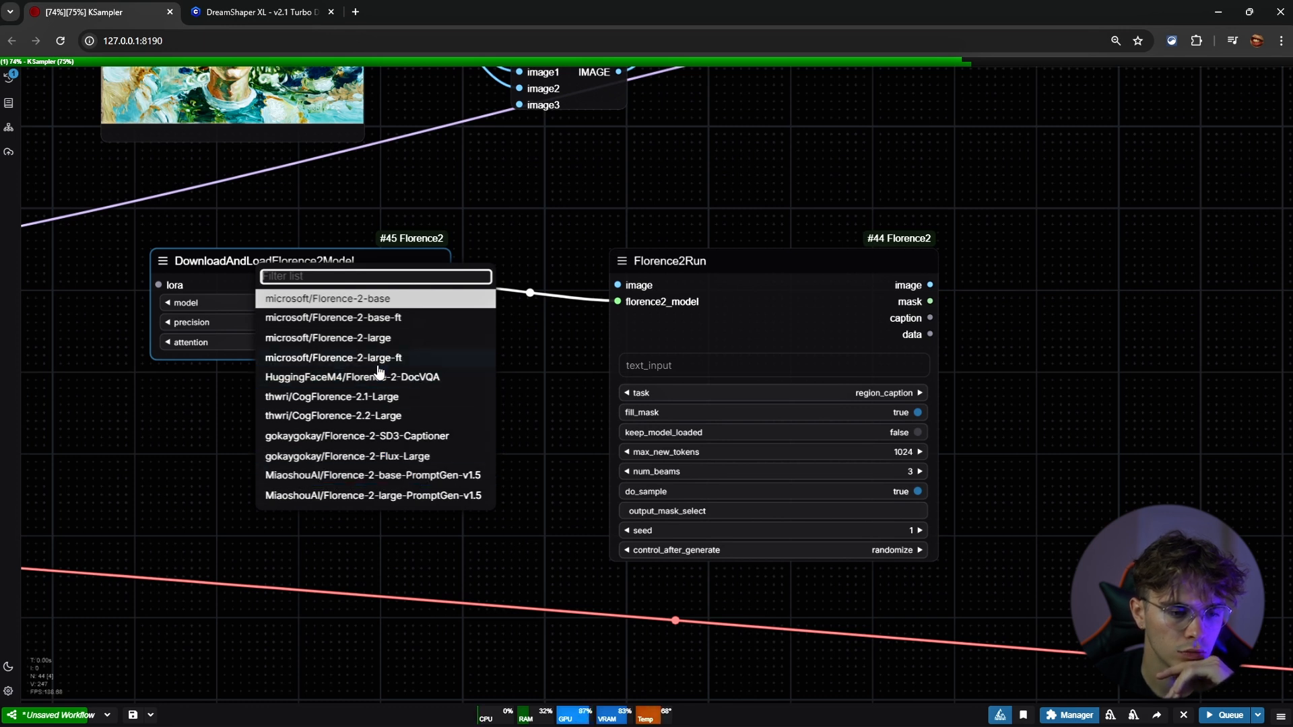
left_click(397, 323)
left_click(381, 323)
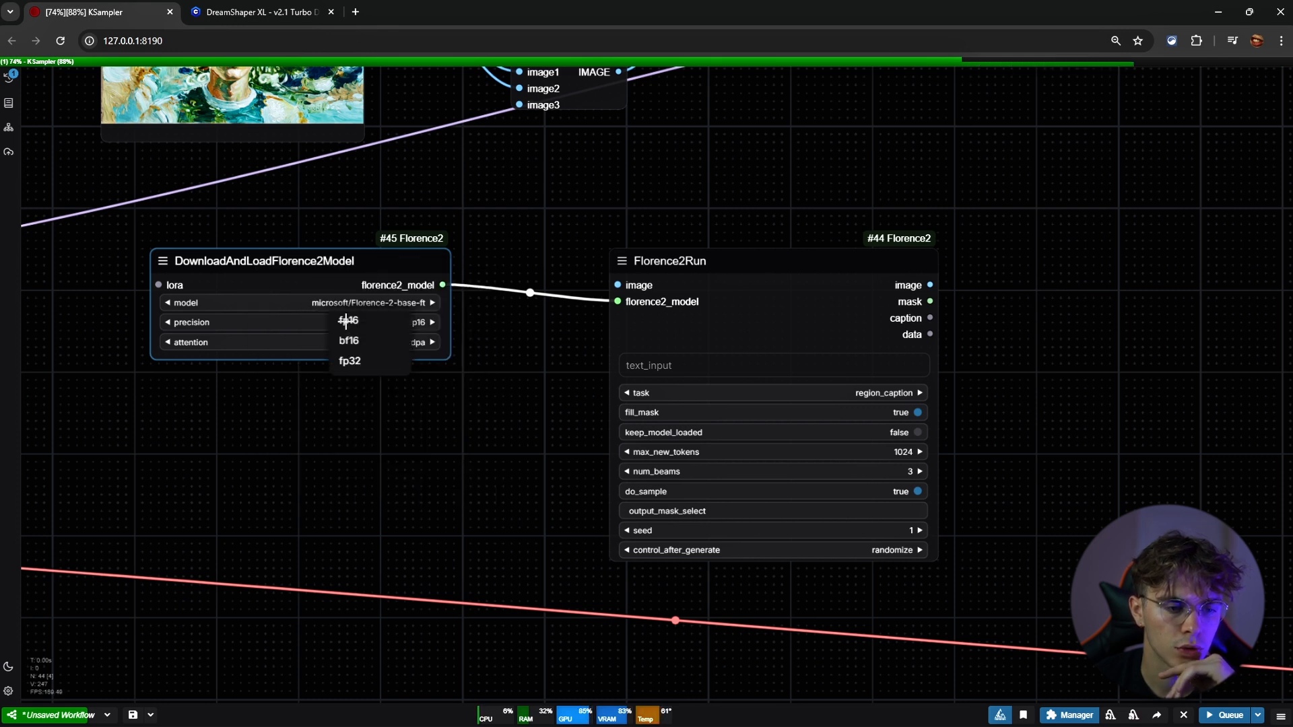
left_click(360, 323)
left_click(340, 303)
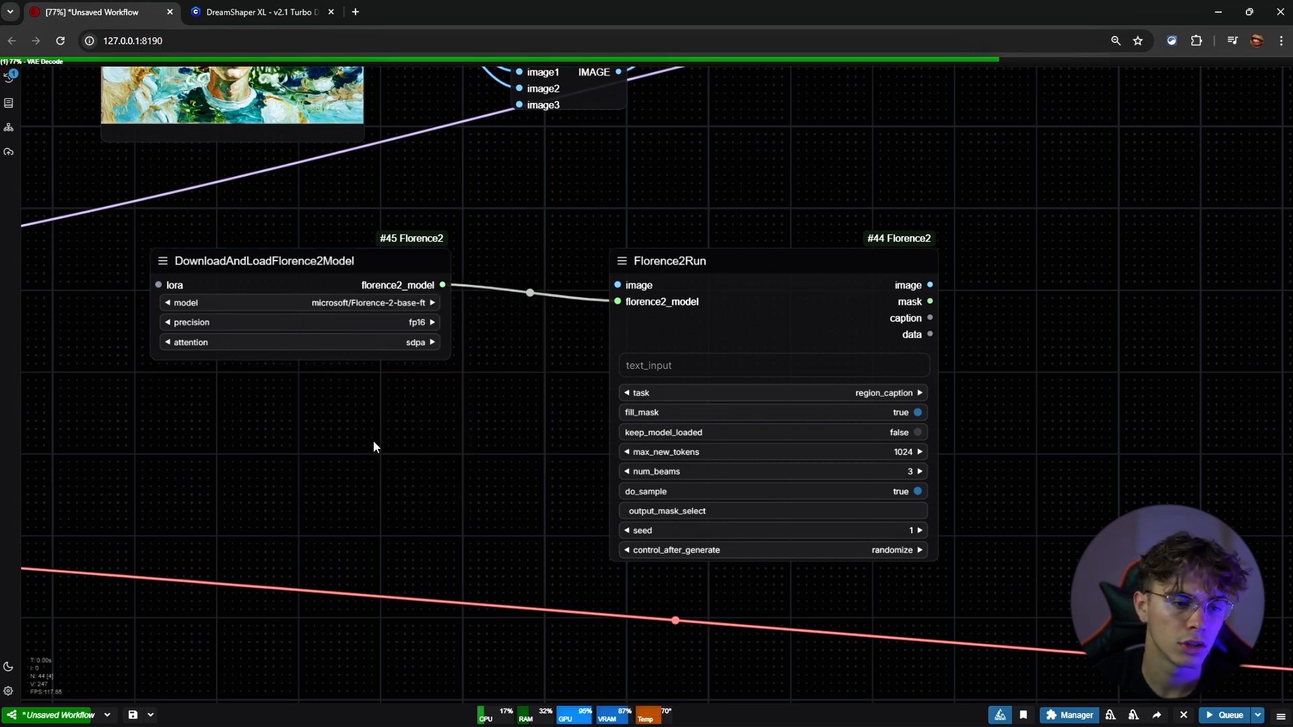
Connect the second Load Image portrait to Florence2Run's image input and reposition the two Florence2 nodes beneath Make Image Batch
scroll(373, 440, "down", 8)
left_click_drag(407, 387, 684, 496)
left_click_drag(623, 247, 750, 437)
left_click_drag(795, 397, 610, 372)
scroll(629, 422, "up", 2)
left_click_drag(638, 443, 590, 399)
scroll(628, 442, "up", 1)
scroll(628, 441, "up", 1)
Set the Florence2Run task to detailed_caption
left_click(628, 441)
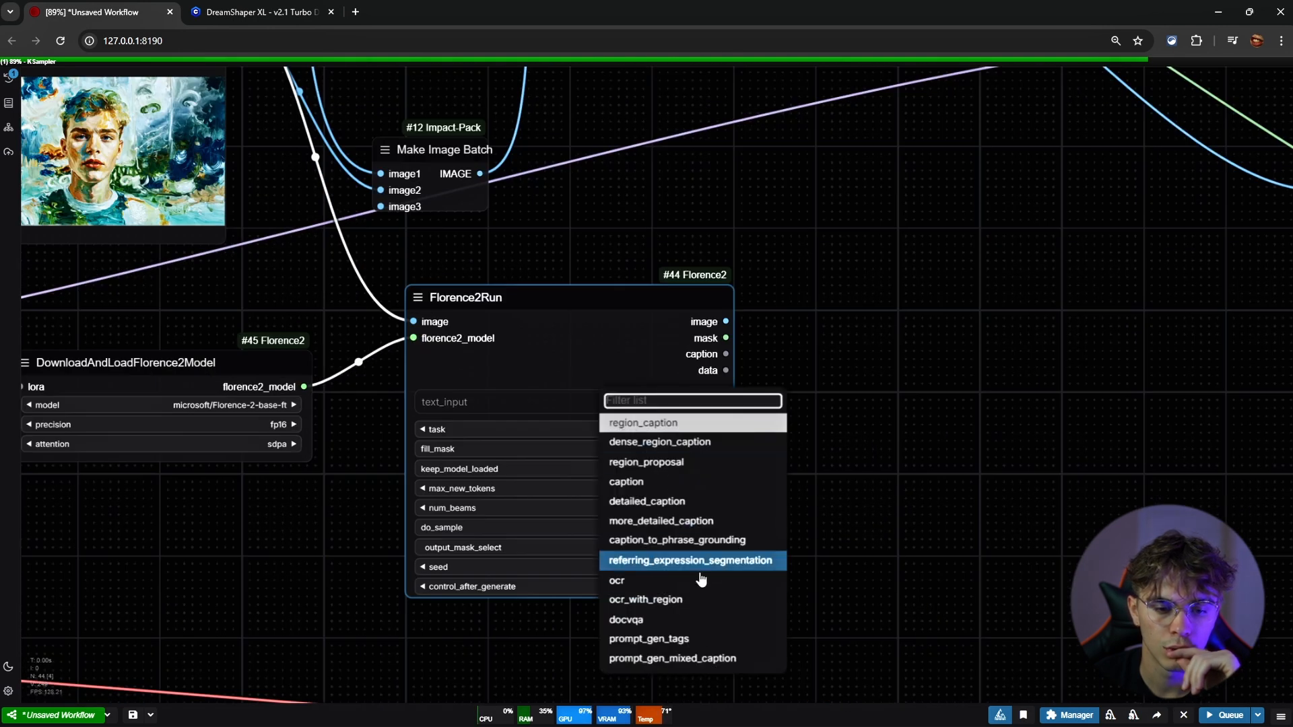
left_click(656, 503)
left_click(777, 448)
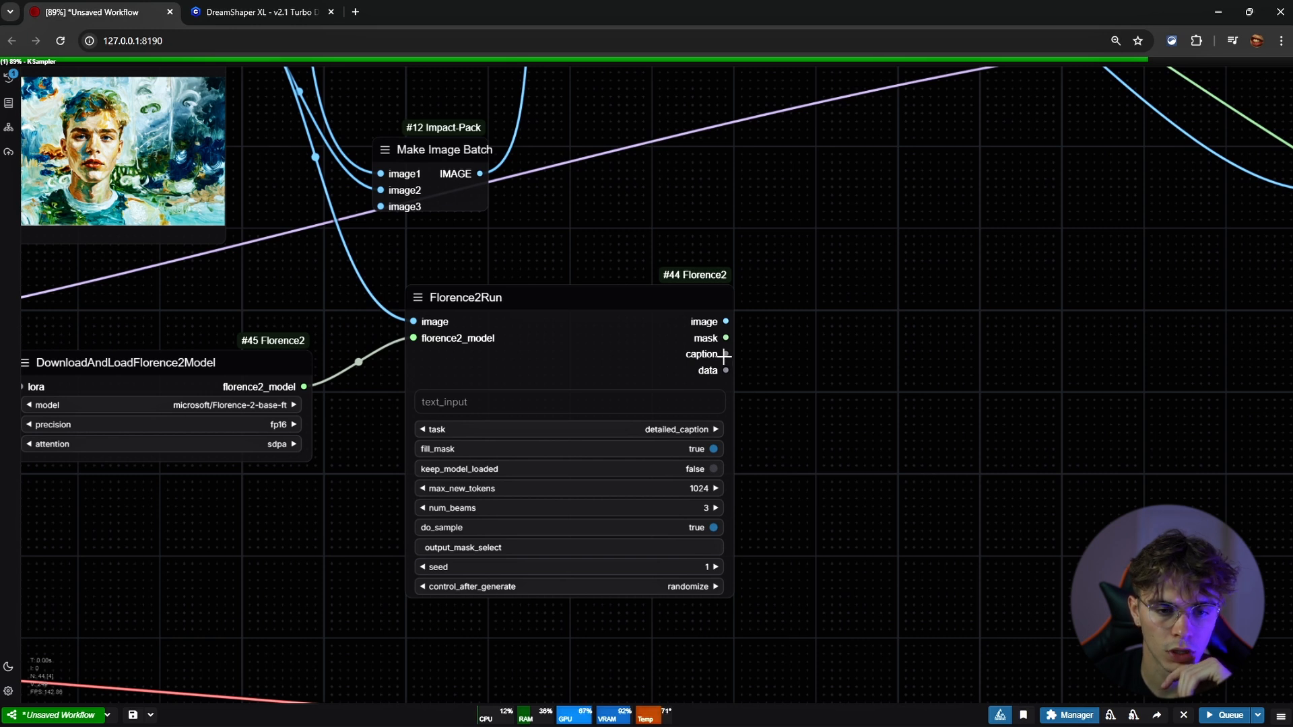
Add a CLIP Text Encode (Prompt) node, convert its text to an input and feed it Florence2Run's caption output
scroll(726, 351, "down", 5)
double_click(831, 430)
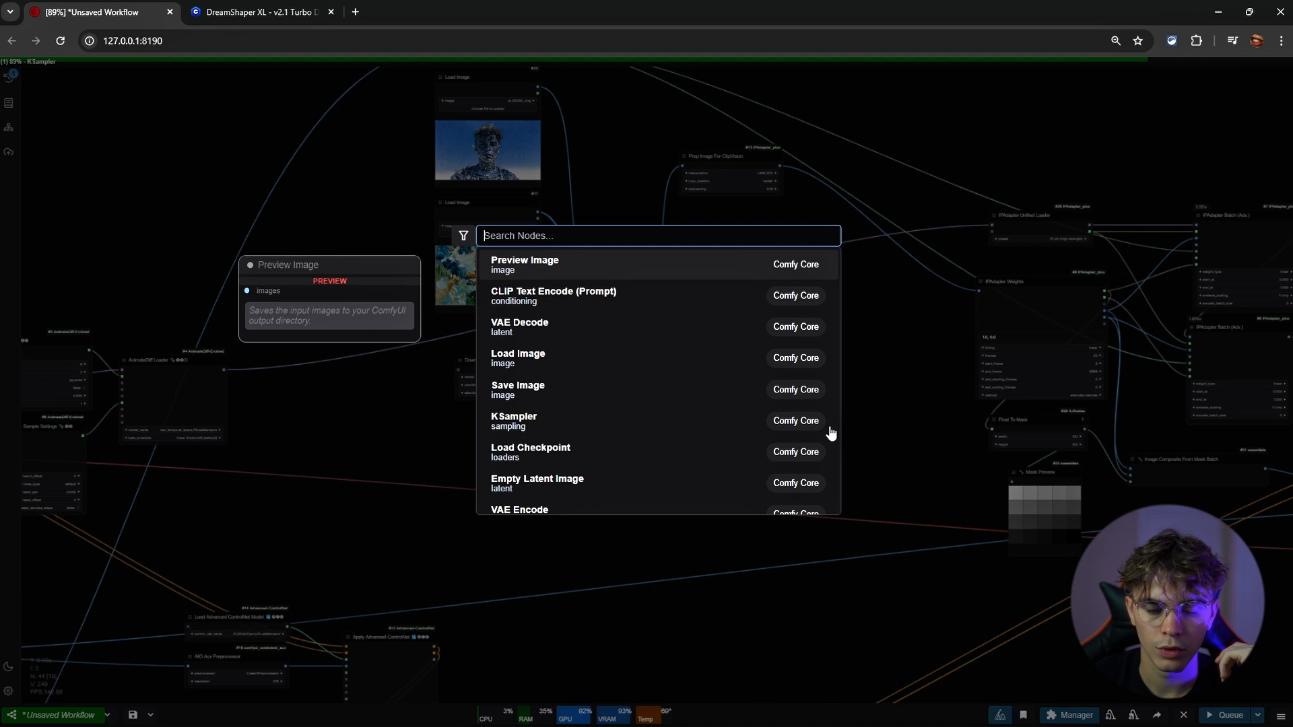
type("clip")
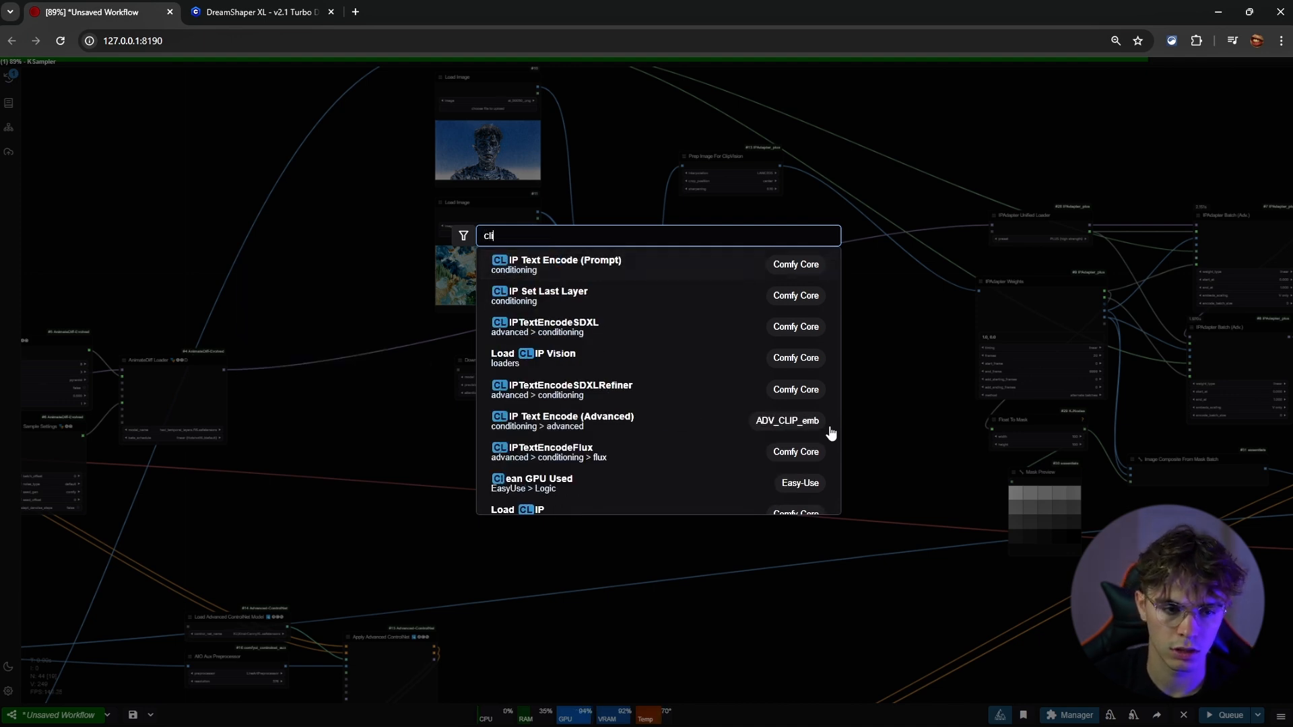
key("Return")
scroll(830, 426, "up", 3)
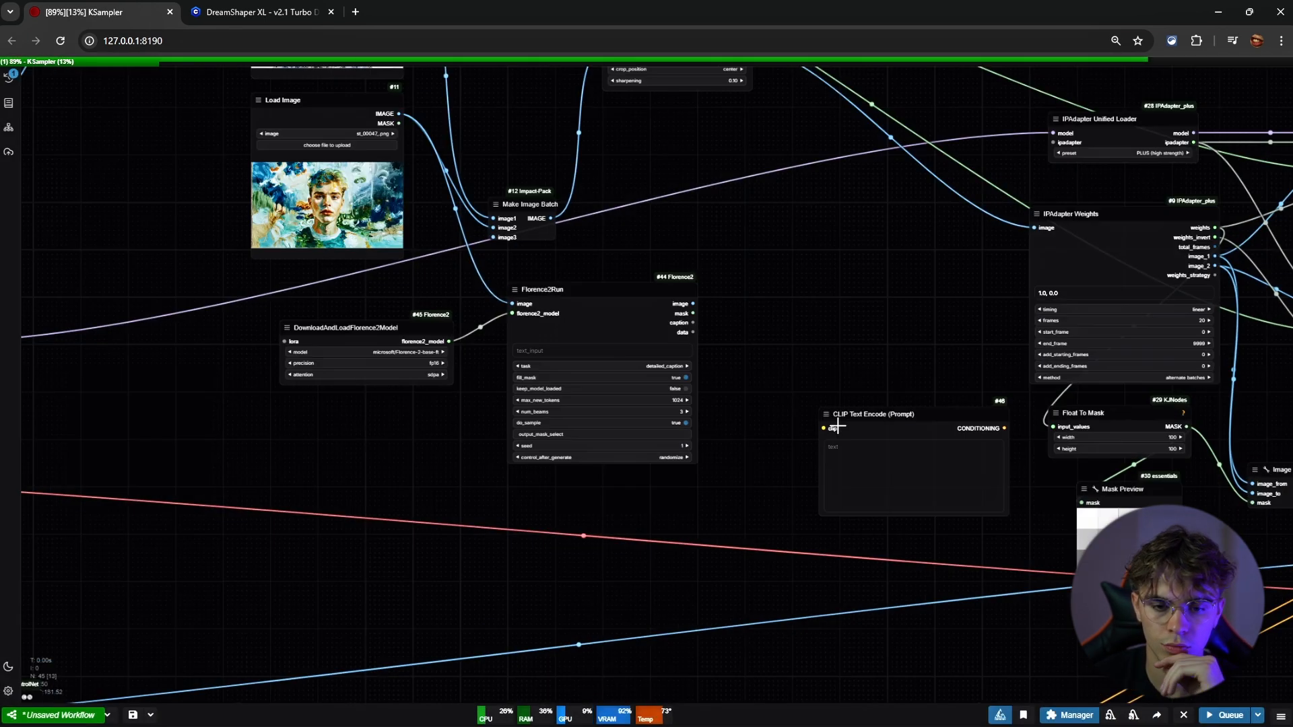
right_click(801, 404)
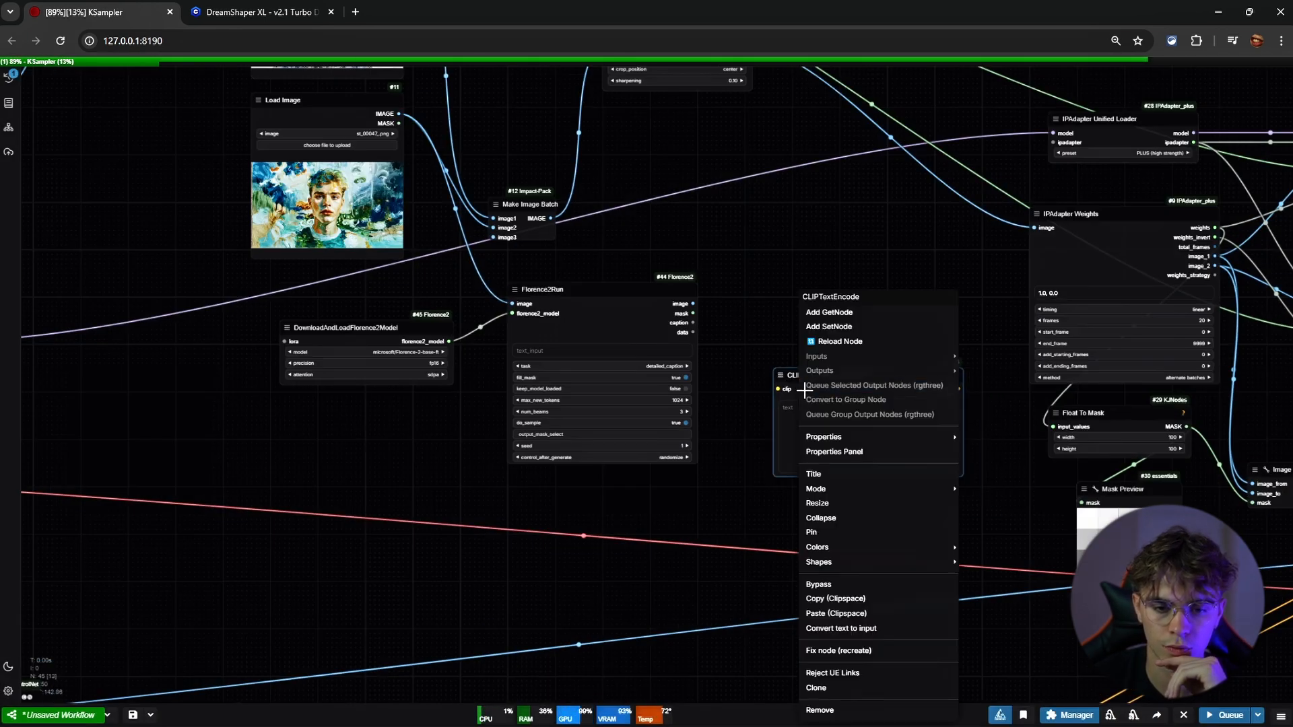
left_click(855, 628)
scroll(721, 430, "up", 3)
left_click_drag(677, 280, 824, 407)
Connect the Efficient Loader's CLIP output to the CLIP Text Encode node and place that node to the right of Florence2Run
scroll(600, 505, "down", 10)
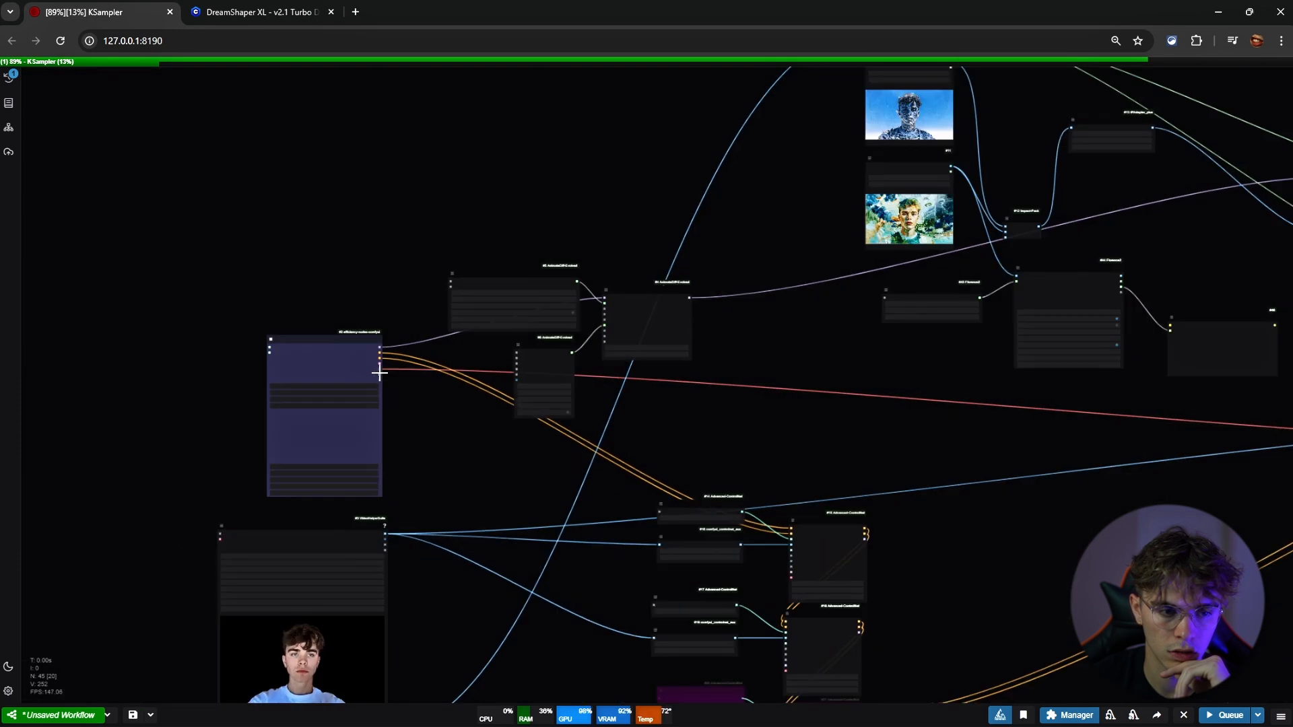
left_click_drag(379, 372, 669, 395)
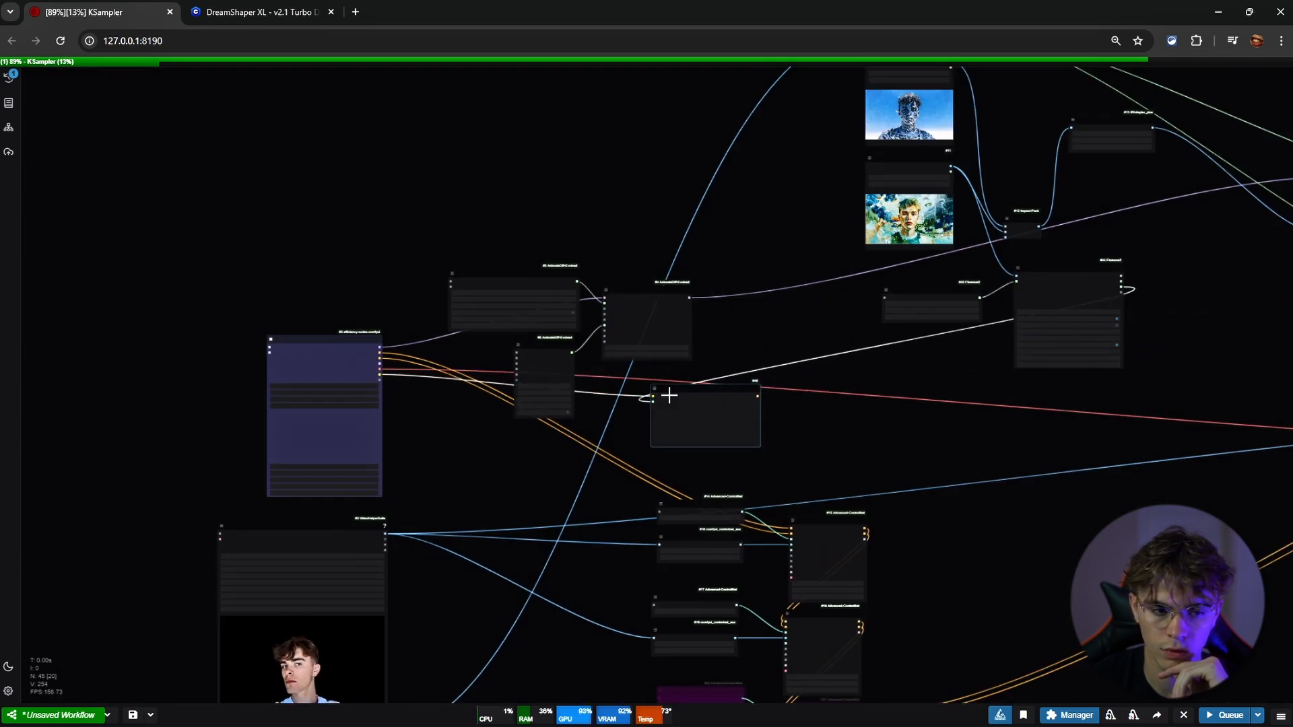
scroll(355, 384, "up", 8)
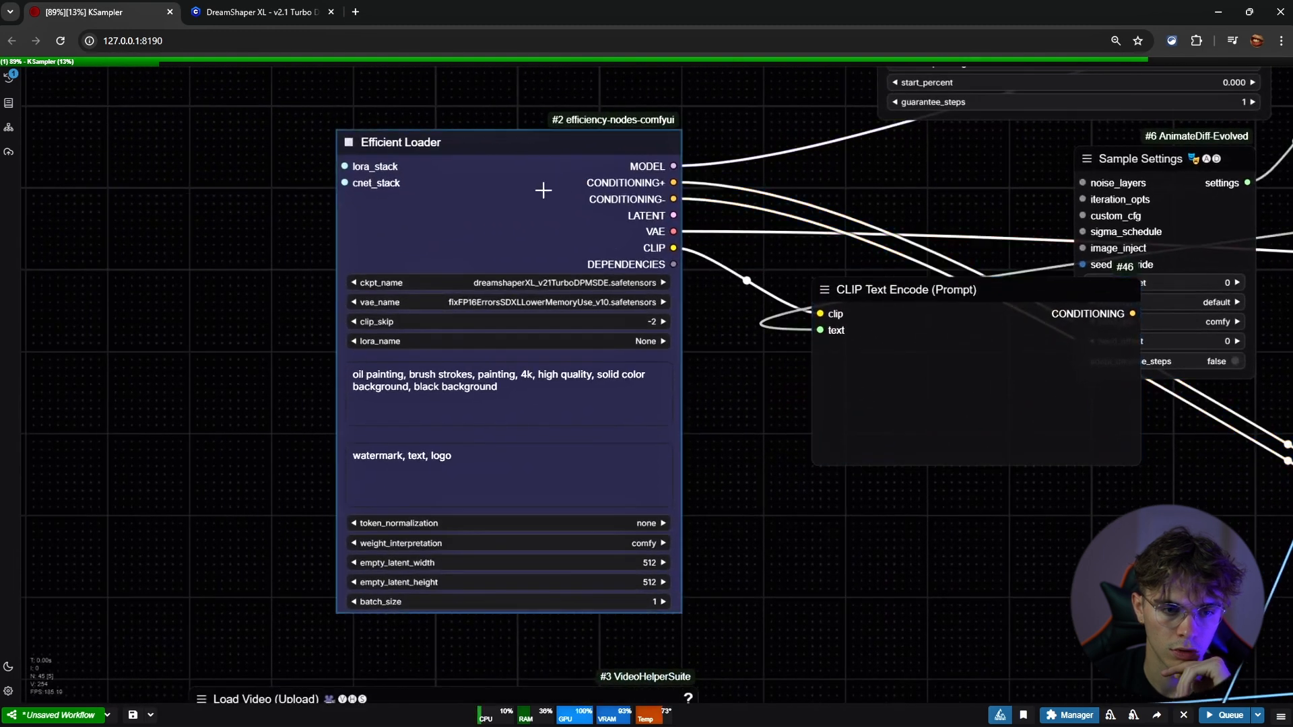
left_click_drag(863, 269, 1126, 436)
left_click_drag(917, 470, 357, 281)
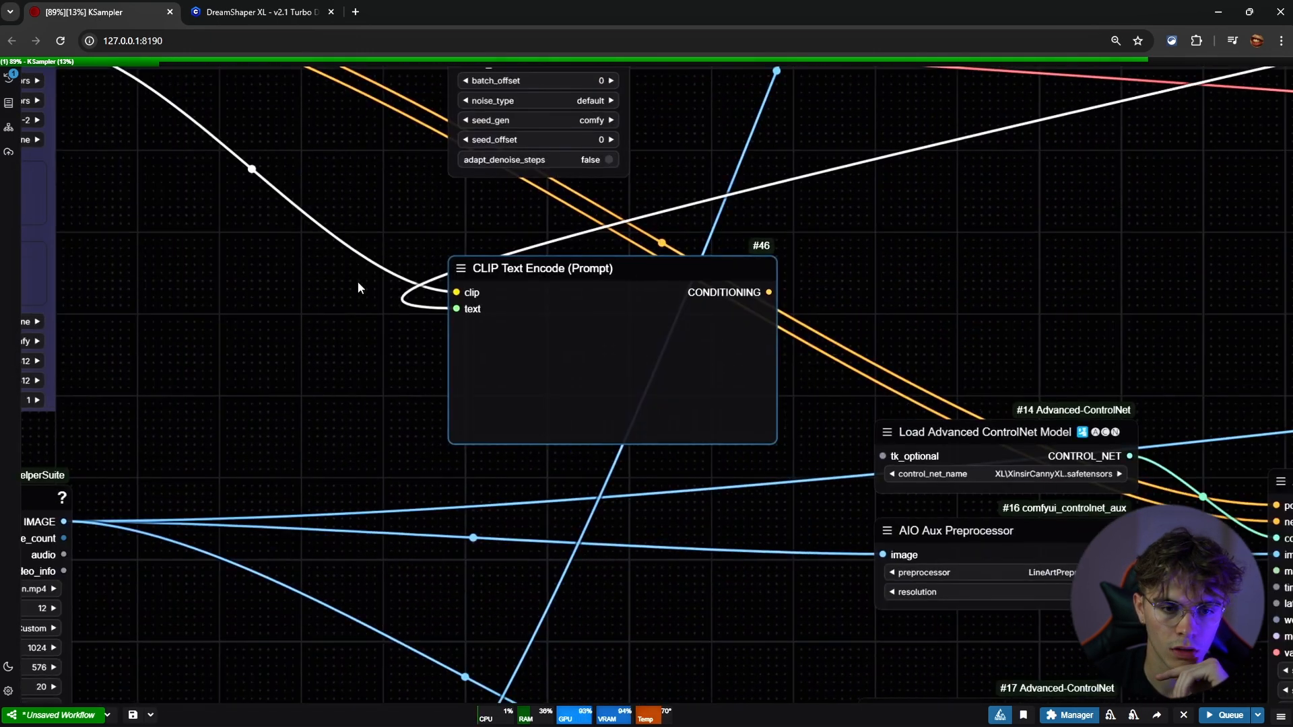
scroll(397, 289, "down", 9)
left_click_drag(468, 283, 1003, 224)
left_click_drag(890, 202, 346, 333)
left_click_drag(448, 353, 706, 310)
scroll(393, 426, "down", 8)
left_click_drag(394, 426, 811, 321)
left_click_drag(696, 323, 793, 313)
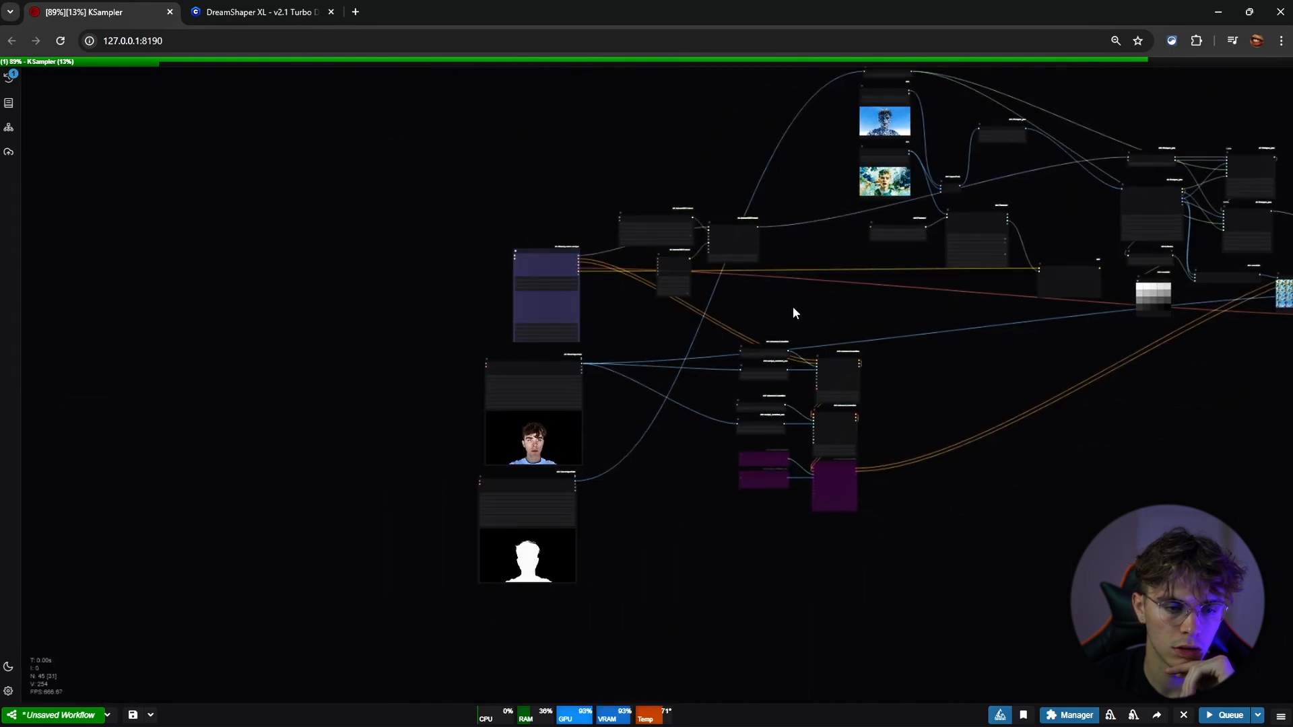
Move the ControlNet nodes to the right and place the CLIP Text Encode node directly above them
scroll(559, 290, "up", 10)
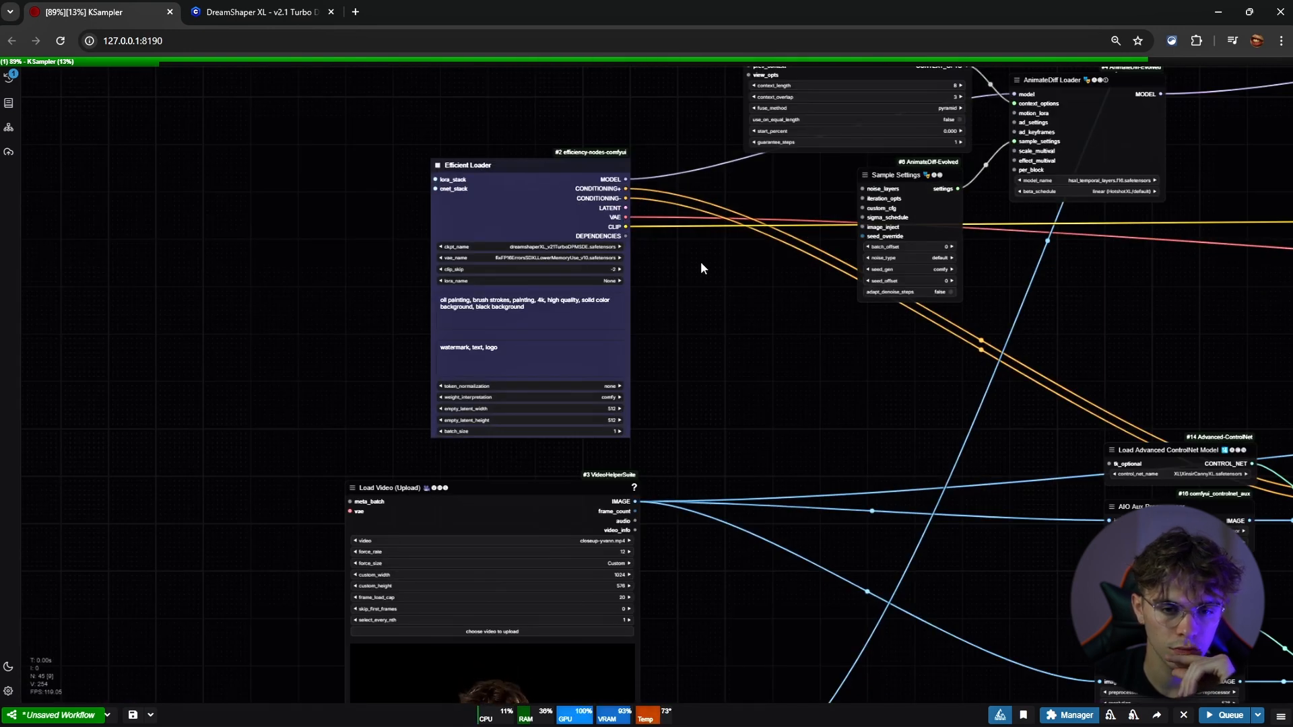
scroll(1008, 313, "down", 8)
left_click_drag(1008, 313, 931, 293)
scroll(347, 283, "up", 3)
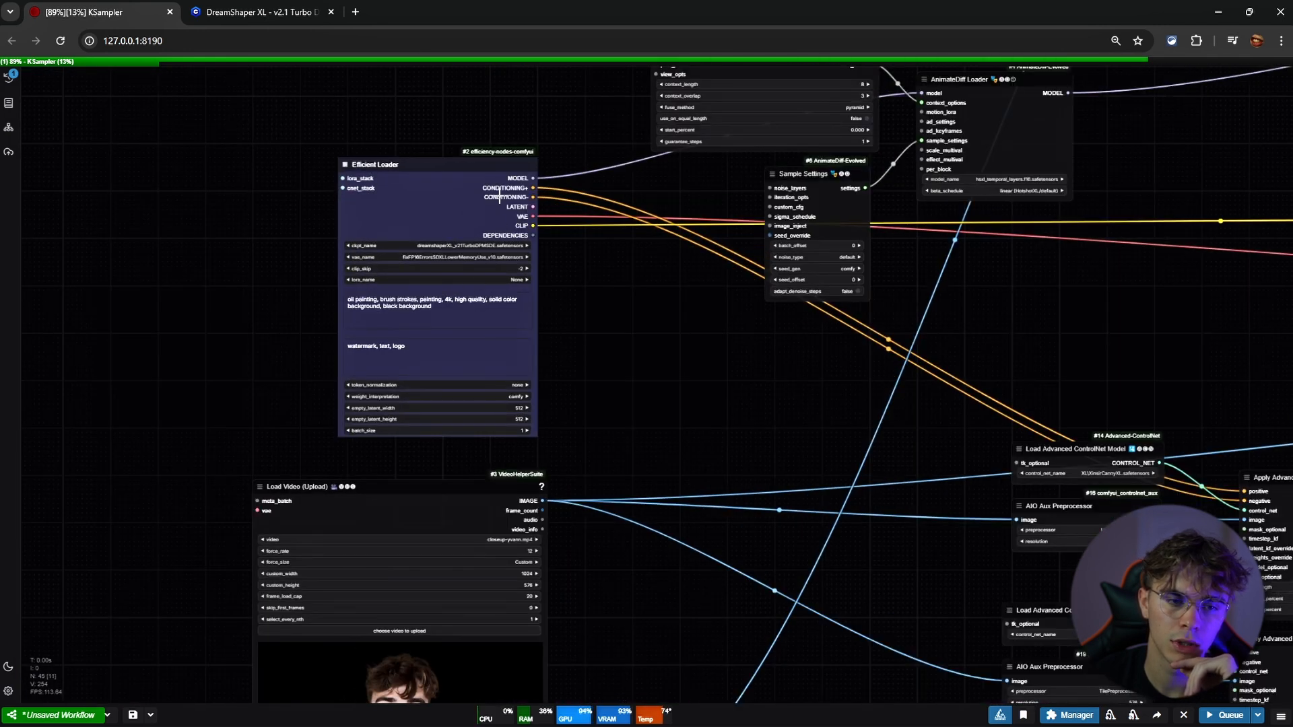
scroll(633, 303, "down", 6)
left_click_drag(768, 337, 519, 366)
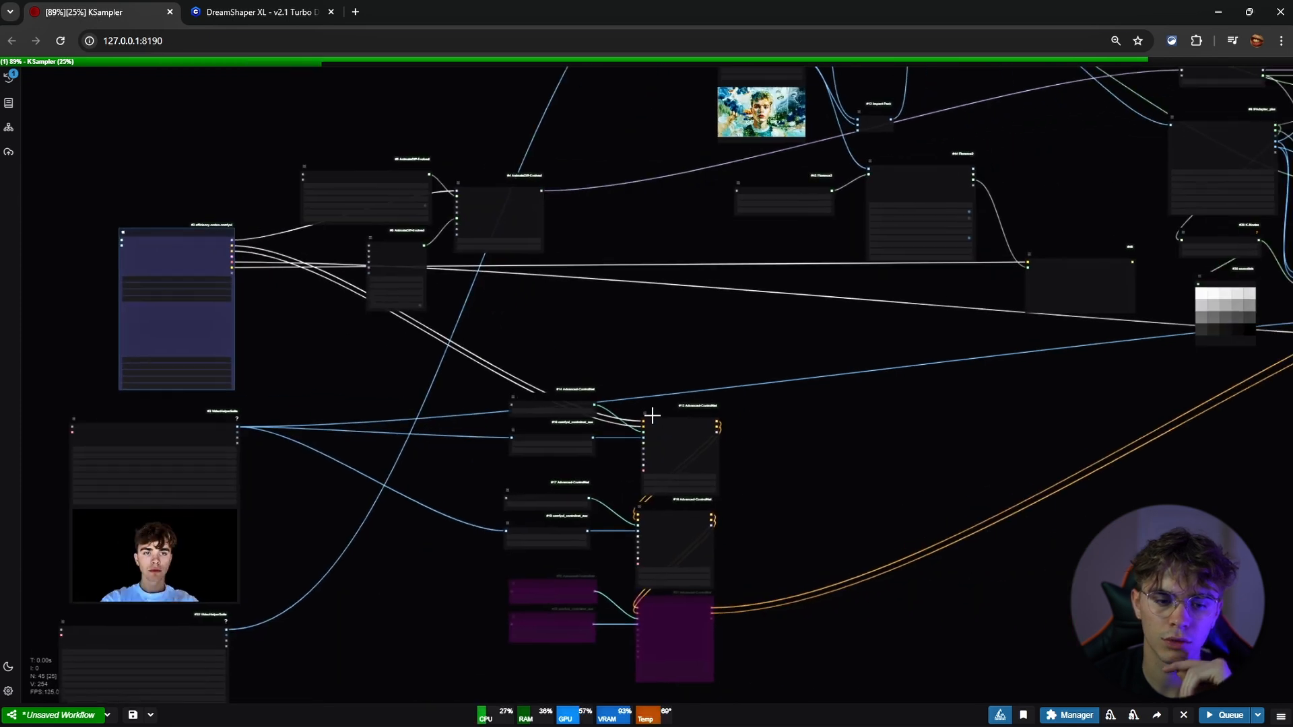
left_click_drag(434, 395, 860, 554)
scroll(1054, 354, "up", 6)
left_click_drag(1067, 209, 478, 199)
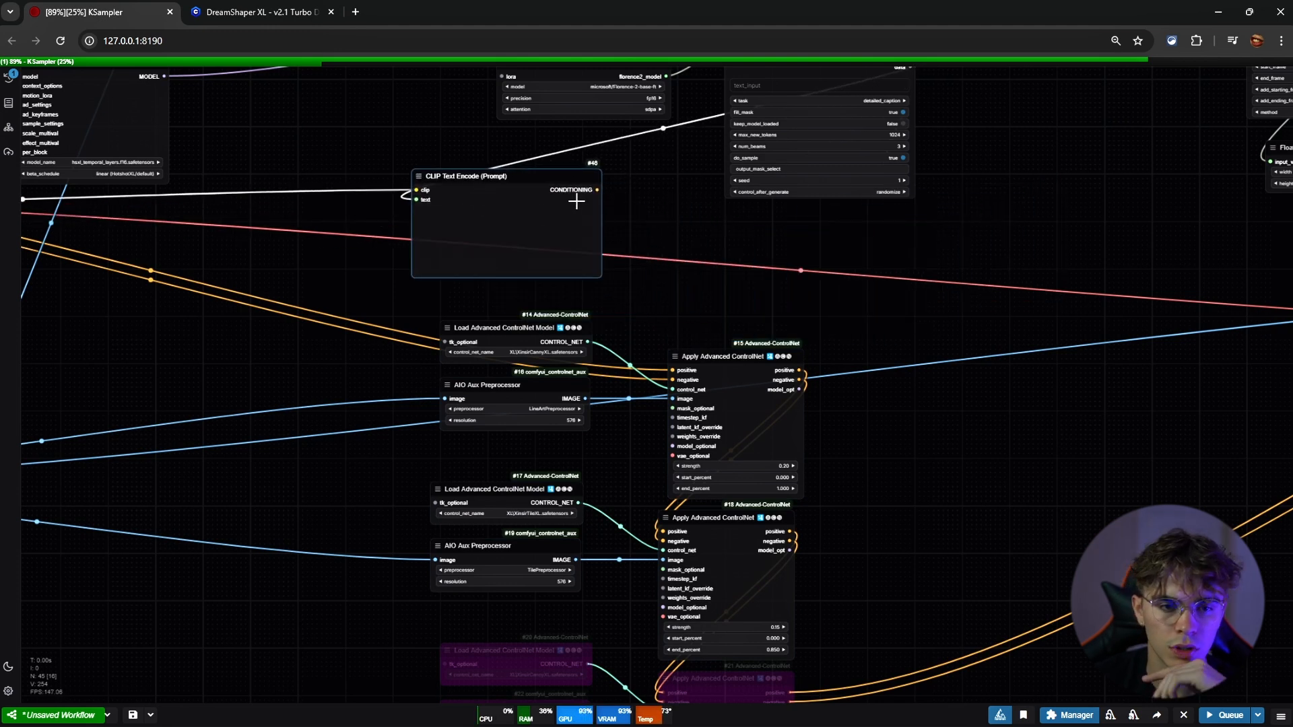
Connect the CLIP Text Encode conditioning output to the positive input of the first Apply Advanced ControlNet node
left_click_drag(596, 190, 607, 214)
left_click_drag(672, 370, 673, 370)
scroll(715, 324, "down", 8)
left_click_drag(722, 307, 976, 332)
Delete the positive prompt text from the Efficient Loader node
left_click(404, 299)
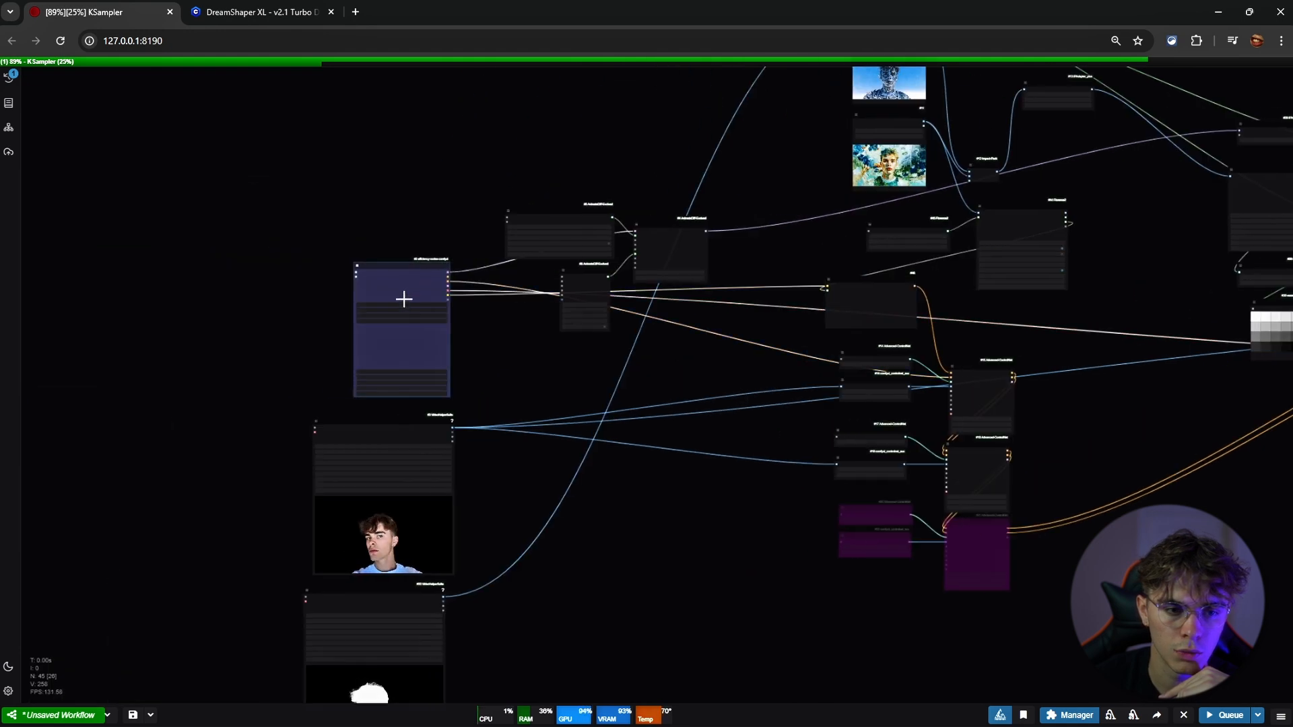
scroll(404, 299, "up", 10)
left_click_drag(386, 377, 192, 365)
key("BackSpace")
scroll(660, 374, "down", 12)
left_click_drag(840, 372, 661, 345)
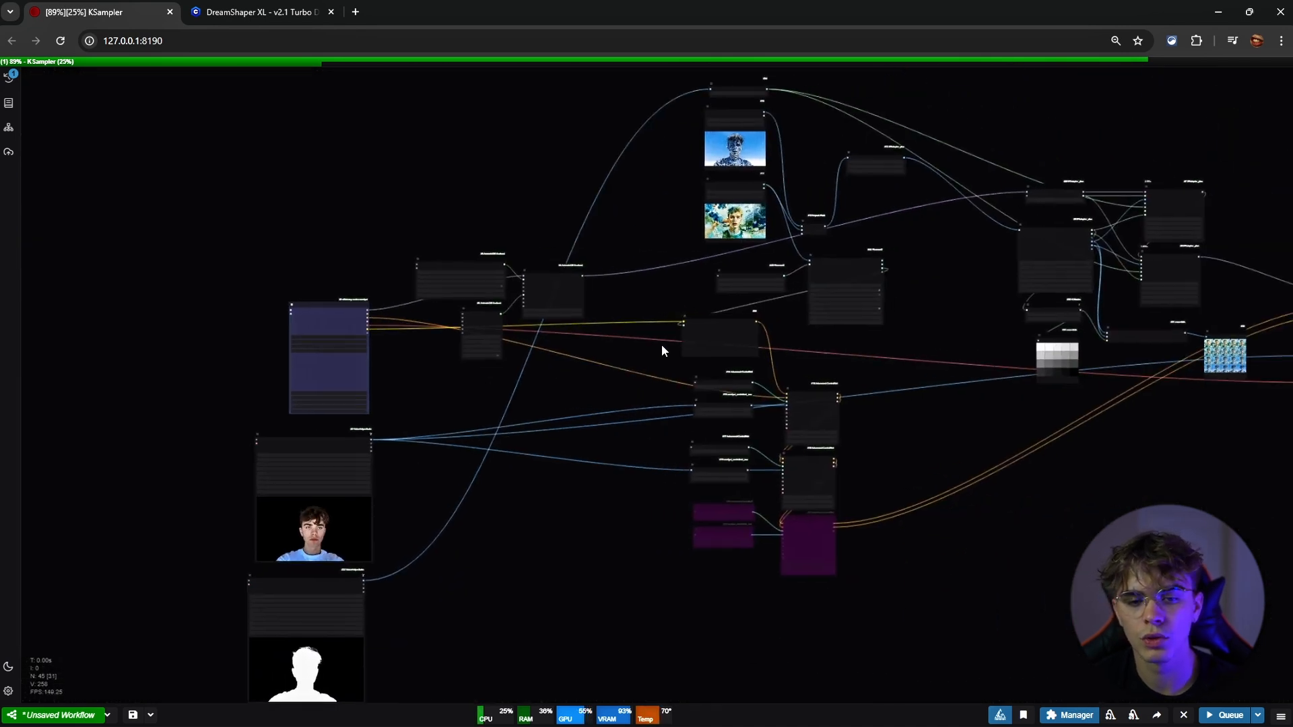
Select the reference-image and Florence2 nodes together and move the group up and to the left
scroll(703, 338, "up", 13)
left_click(701, 317)
scroll(701, 317, "down", 11)
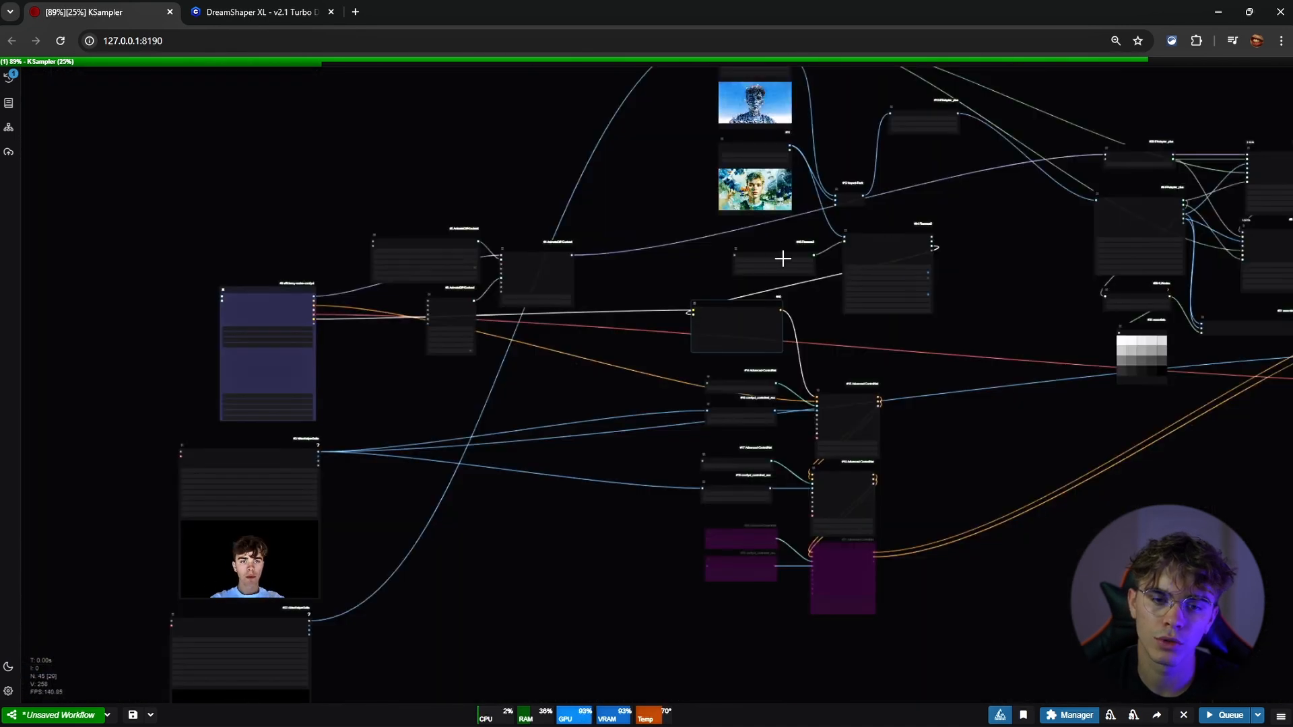
mouse_move(877, 262)
left_mouse_down()
mouse_move(653, 248)
mouse_move(643, 188)
mouse_move(885, 244)
left_mouse_up()
left_click_drag(907, 191, 875, 293)
left_click_drag(673, 107, 867, 302)
left_click_drag(866, 210, 710, 96)
Shrink the CLIP Text Encode node and place it beneath Florence2Run, with the Florence2 model loader at Florence2Run's lower left
left_click(756, 330)
left_click_drag(756, 331, 631, 245)
left_click_drag(856, 330, 709, 193)
scroll(727, 223, "up", 8)
scroll(744, 306, "down", 6)
left_click_drag(733, 466, 714, 244)
left_click(702, 261)
scroll(693, 261, "up", 5)
left_click_drag(747, 365, 778, 246)
scroll(689, 248, "down", 5)
scroll(778, 240, "up", 8)
scroll(772, 213, "down", 5)
Add a Text Concatenate node and place it to the right of Florence2Run
double_click(774, 301)
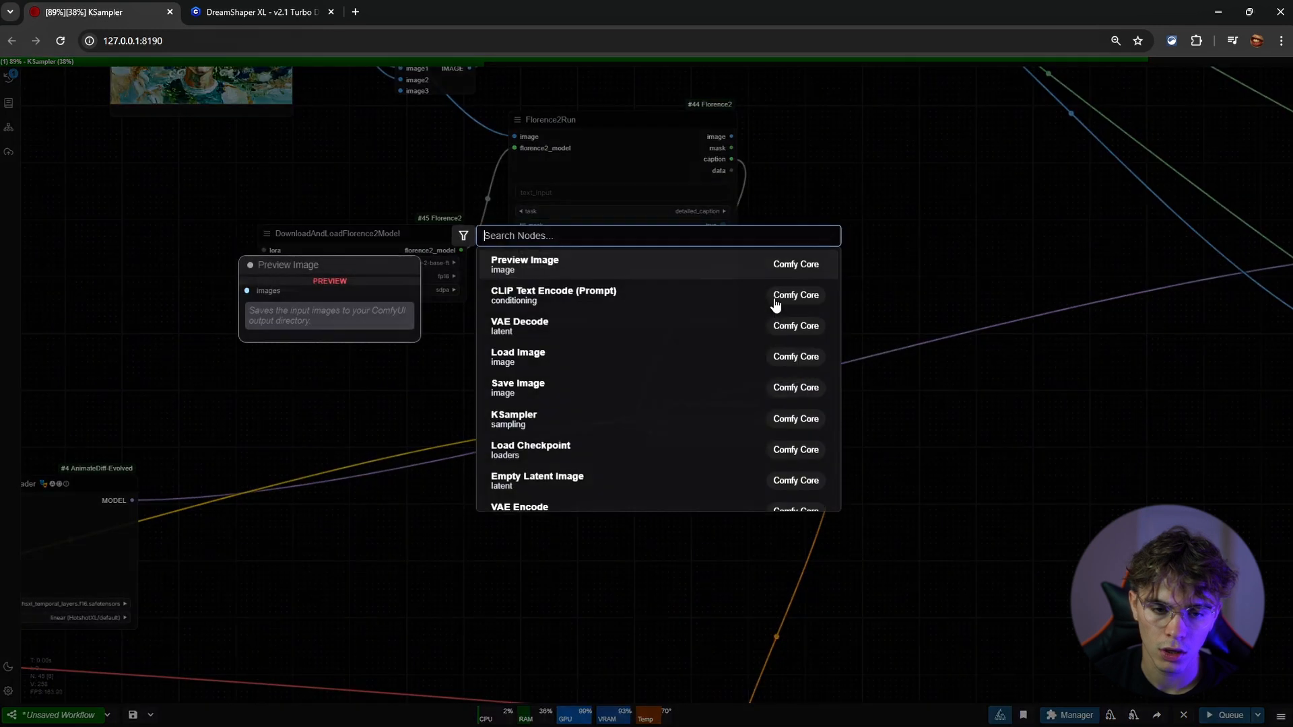
type("combine ")
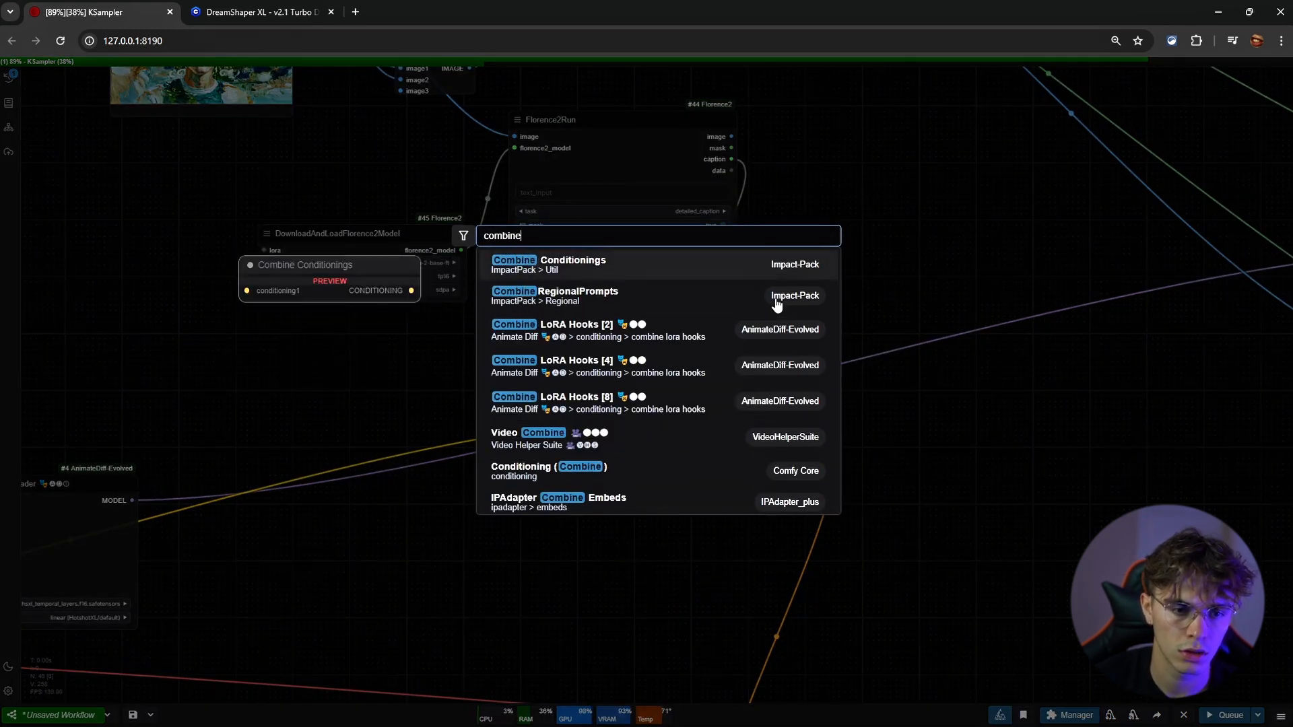
type("te")
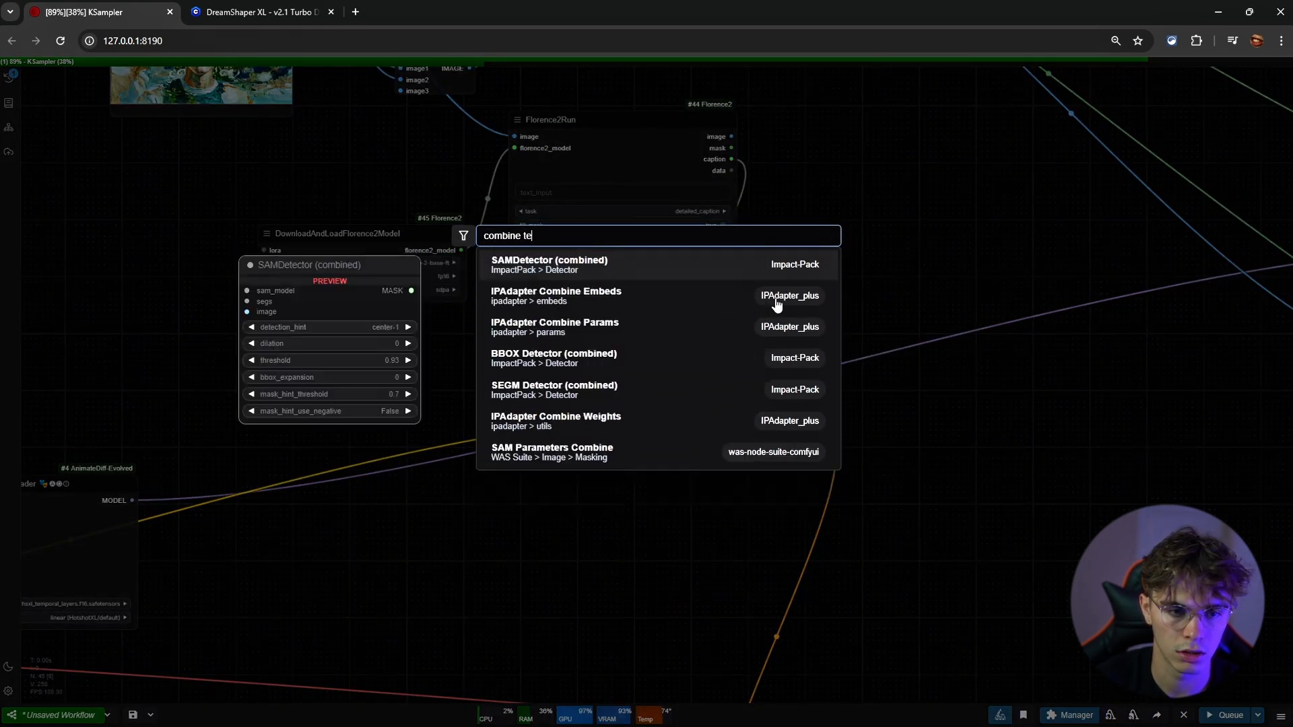
type("x")
key("BackSpace")
key("BackSpace")
key("BackSpace")
key("BackSpace")
key("BackSpace")
key("BackSpace")
key("BackSpace")
key("BackSpace")
key("BackSpace")
key("BackSpace")
key("BackSpace")
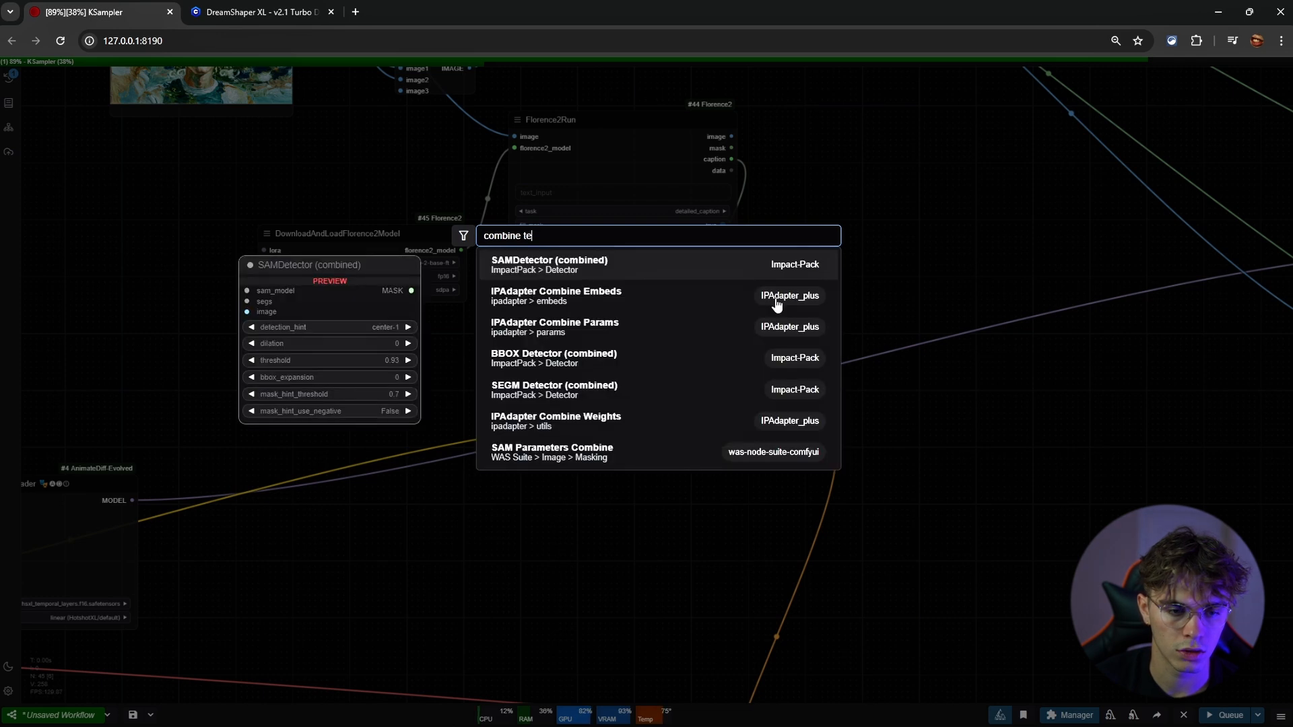
type("text")
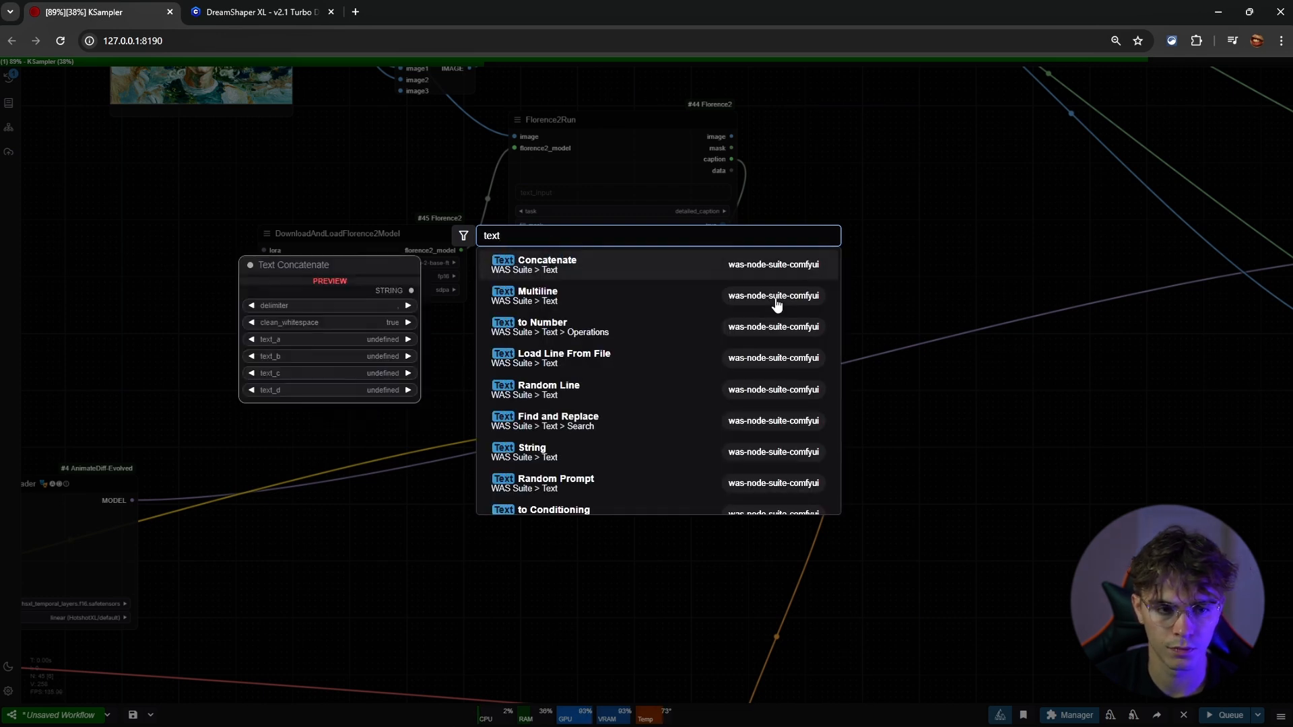
key("Return")
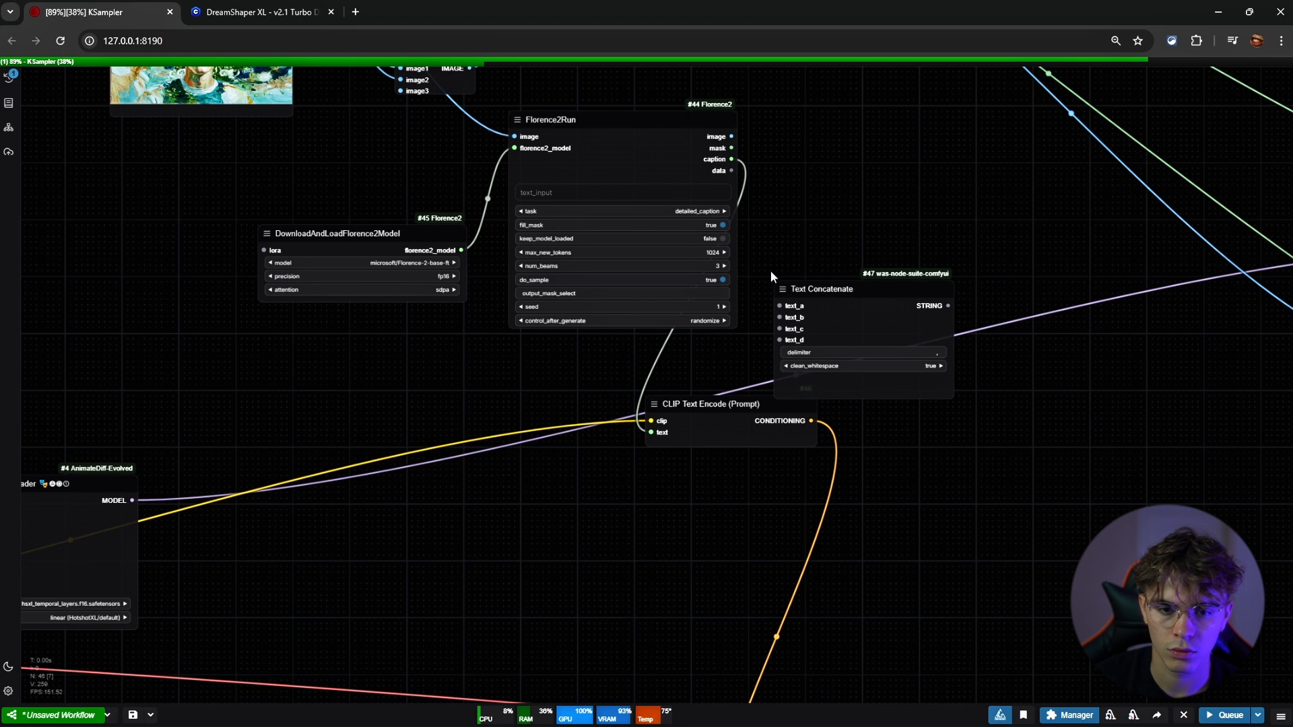
left_click_drag(855, 317, 886, 262)
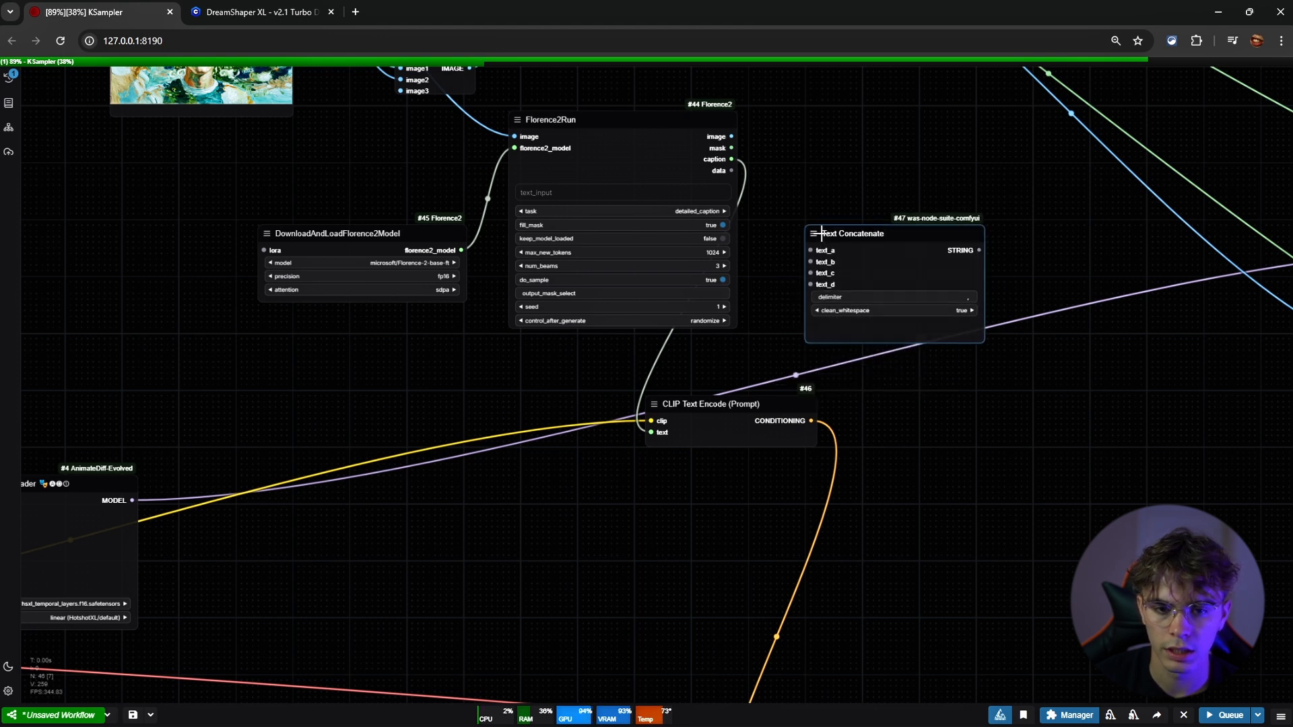
Reroute the Florence2Run caption from CLIP Text Encode into the text_a input of the Text Concatenate node
left_click_drag(818, 233, 815, 234)
left_click_drag(650, 435, 811, 244)
scroll(760, 345, "down", 8)
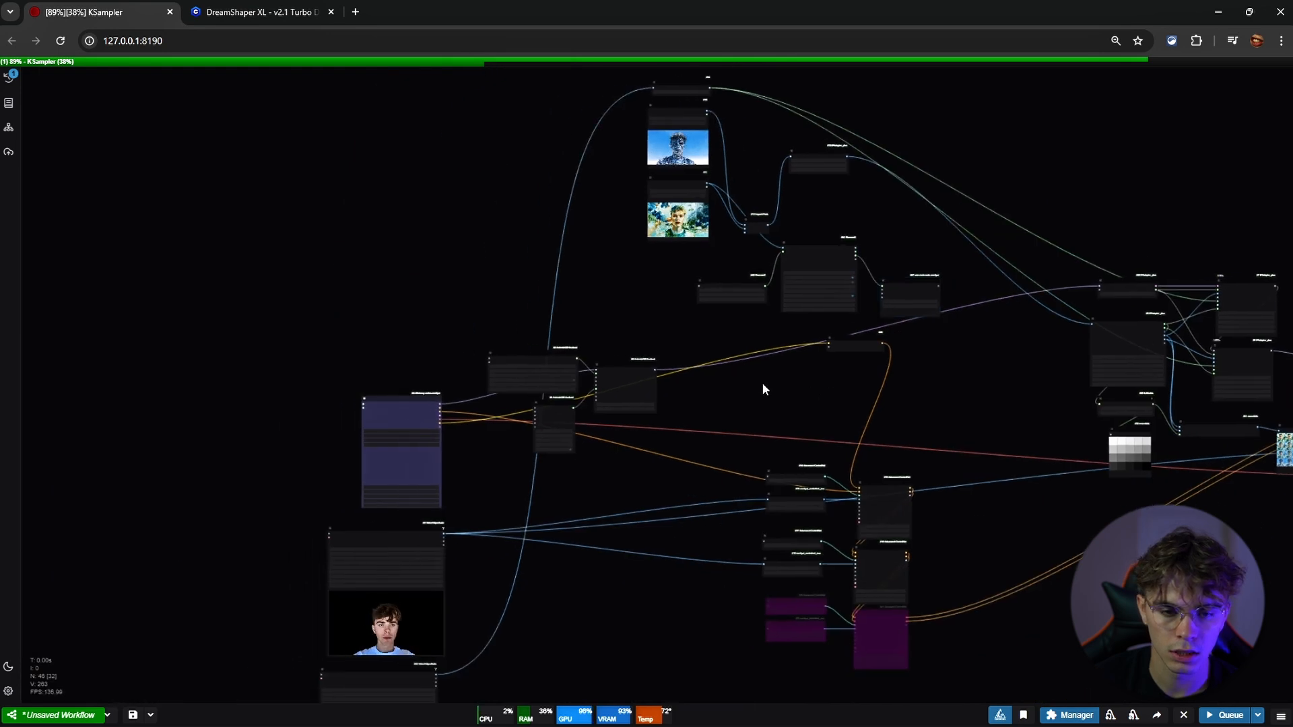
Add a ComfyLiterals String node to the empty canvas area
double_click(761, 384)
type("text")
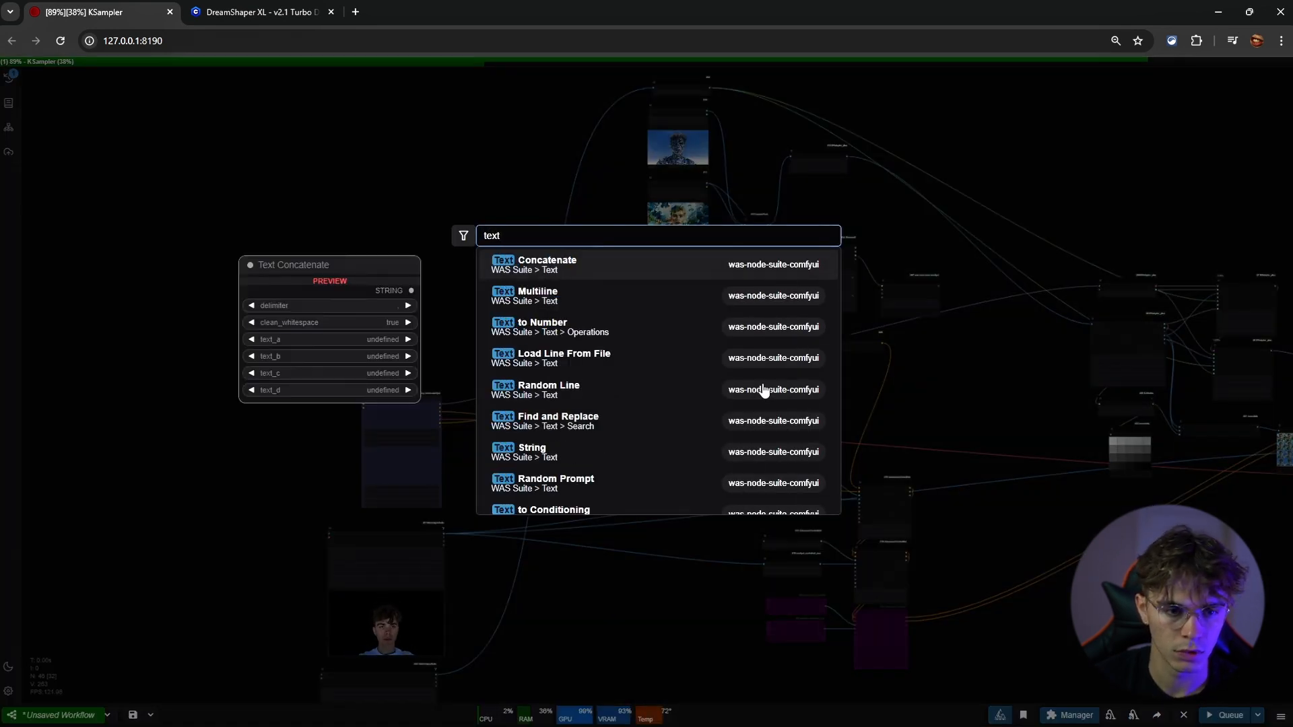
key("BackSpace")
key("BackSpace")
key("BackSpace")
type("stri")
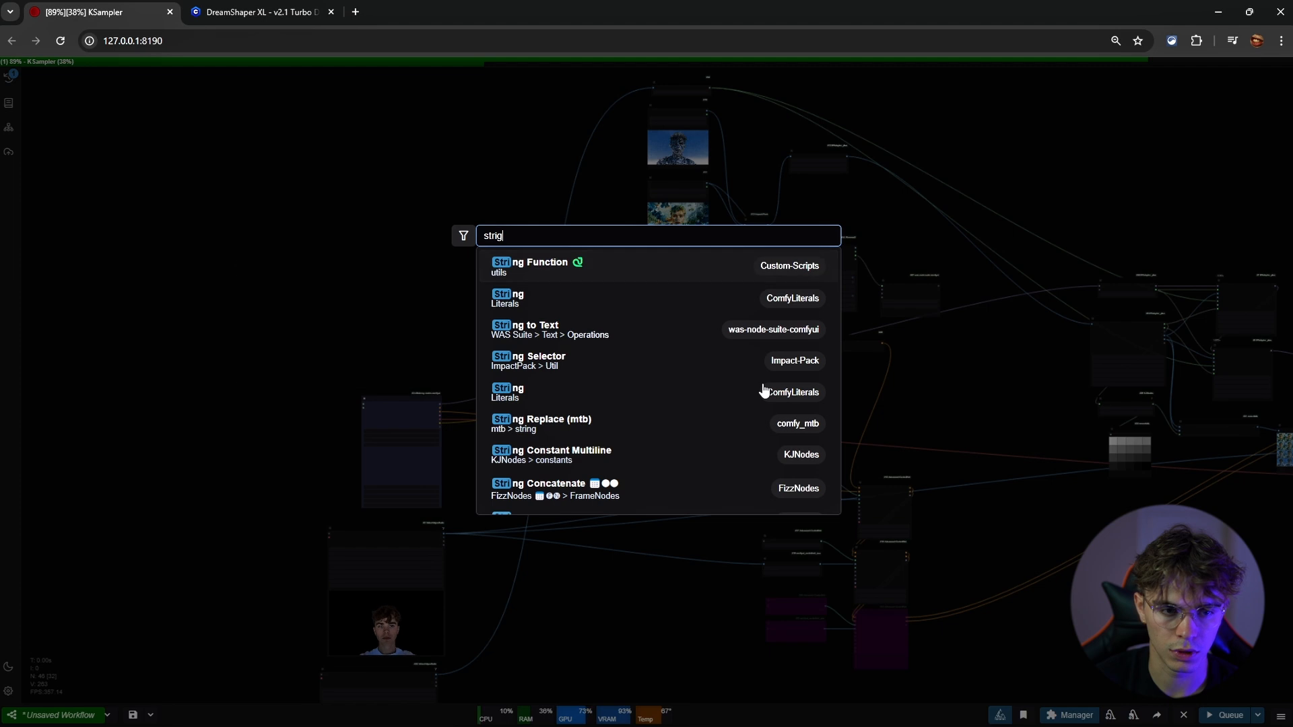
key("Down")
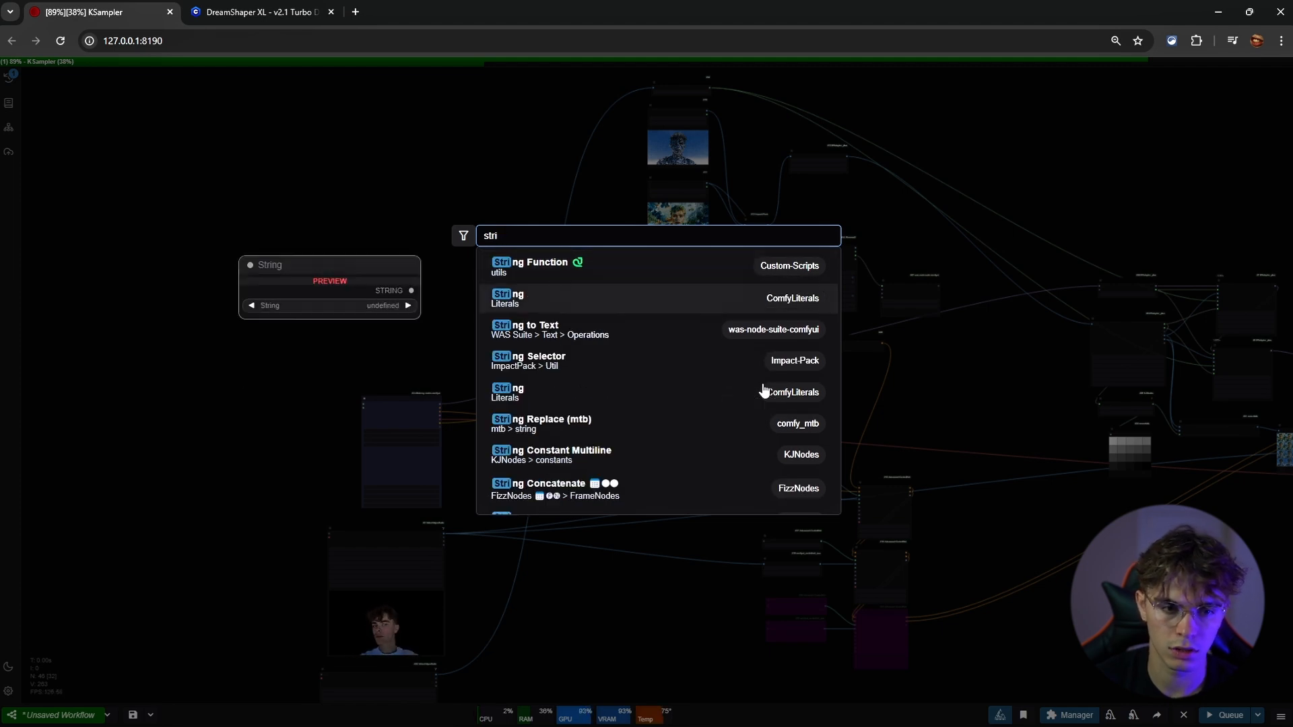
key("Return")
Fill the String node with "oil painting, brush strokes, painting, 4k, high quality, solid color background, black background" and connect it to text_b of Text Concatenate
scroll(763, 383, "up", 10)
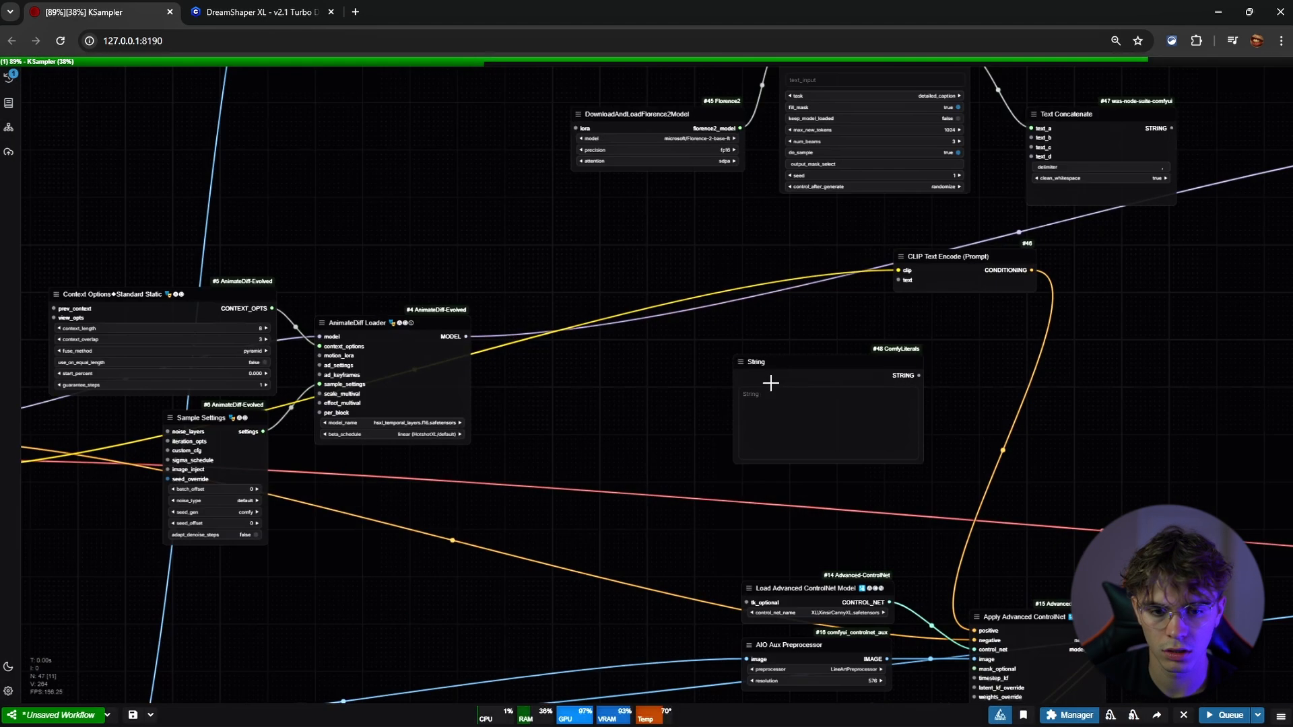
left_click_drag(822, 379, 709, 207)
left_click_drag(795, 325, 677, 442)
left_click_drag(686, 317, 914, 254)
left_click_drag(929, 407, 742, 392)
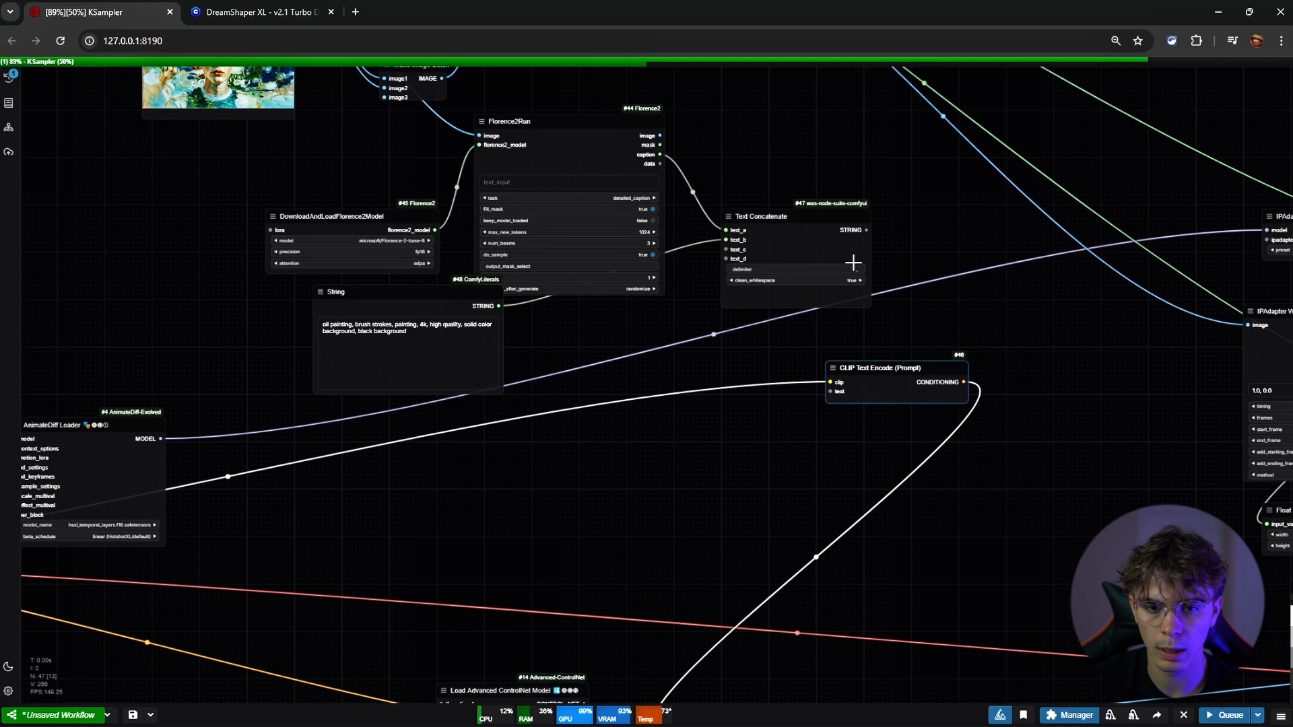
Connect the STRING output of Text Concatenate to the text input of CLIP Text Encode
scroll(851, 265, "up", 6)
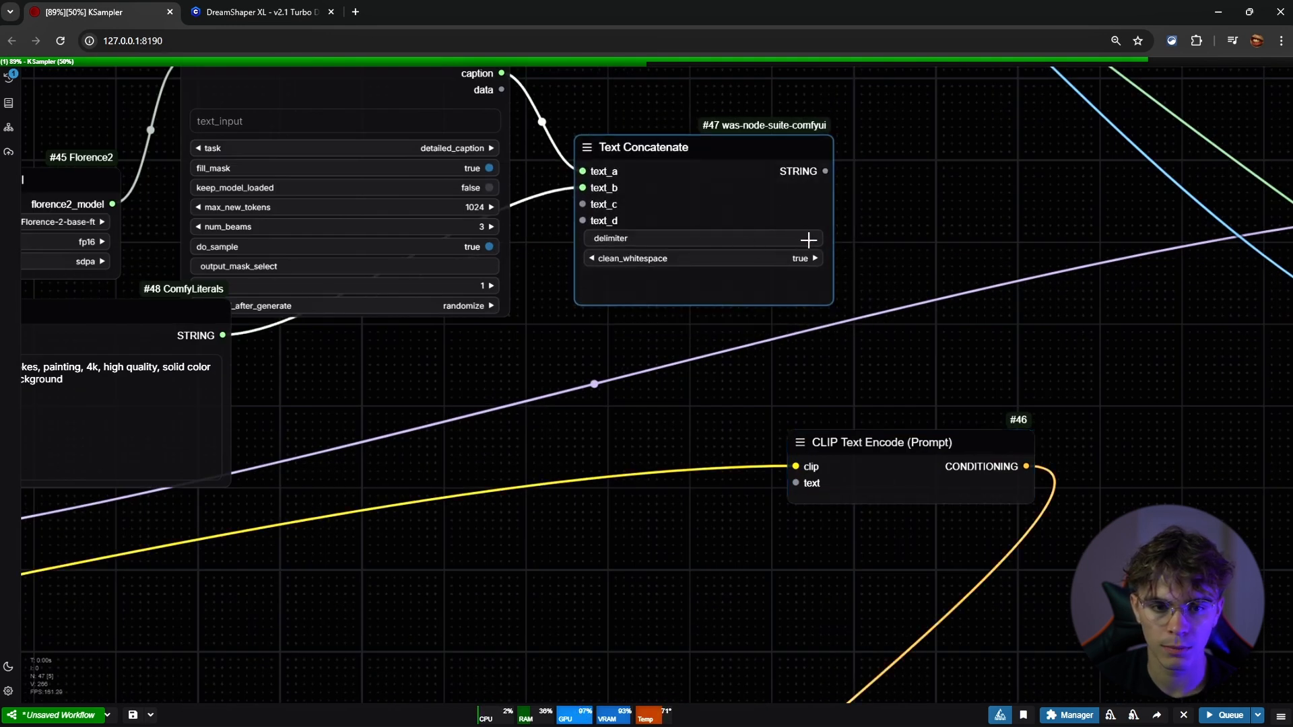
left_click_drag(808, 488, 804, 485)
scroll(709, 461, "down", 5)
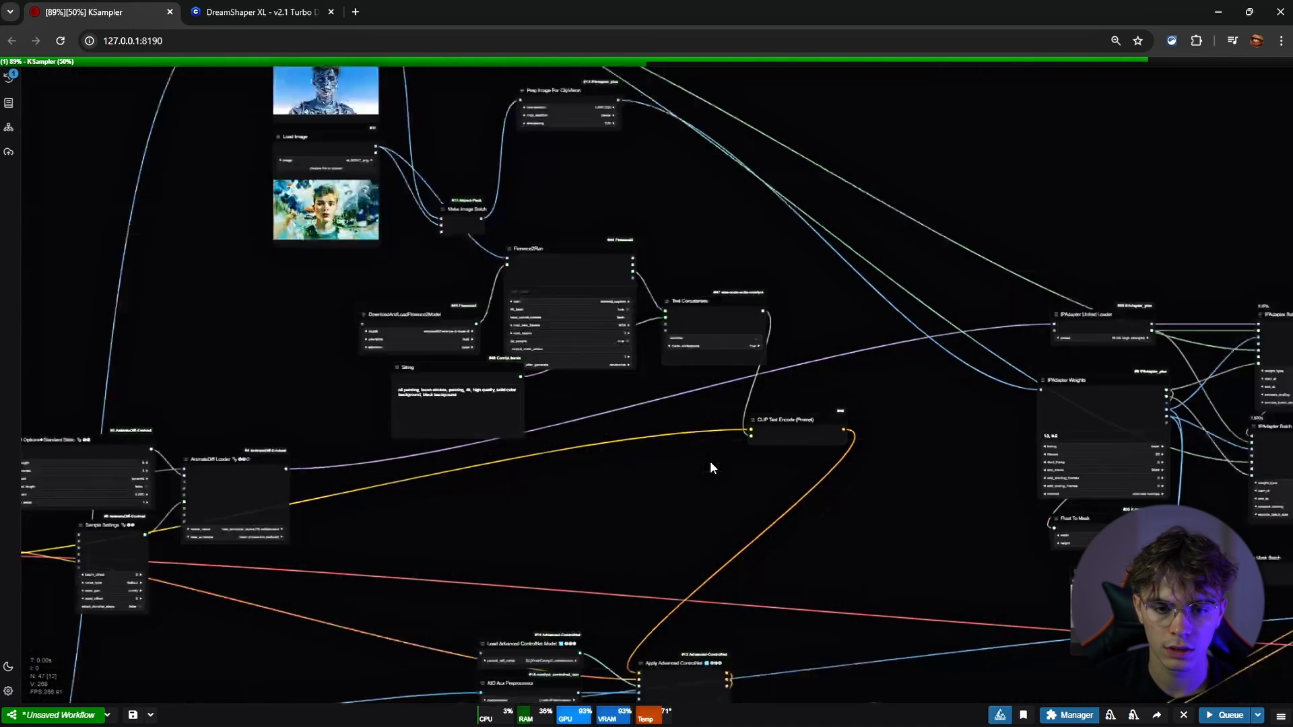
Add a Show Text node connected to the STRING output of Text Concatenate
scroll(712, 392, "up", 4)
left_click_drag(687, 243, 591, 389)
scroll(741, 270, "up", 6)
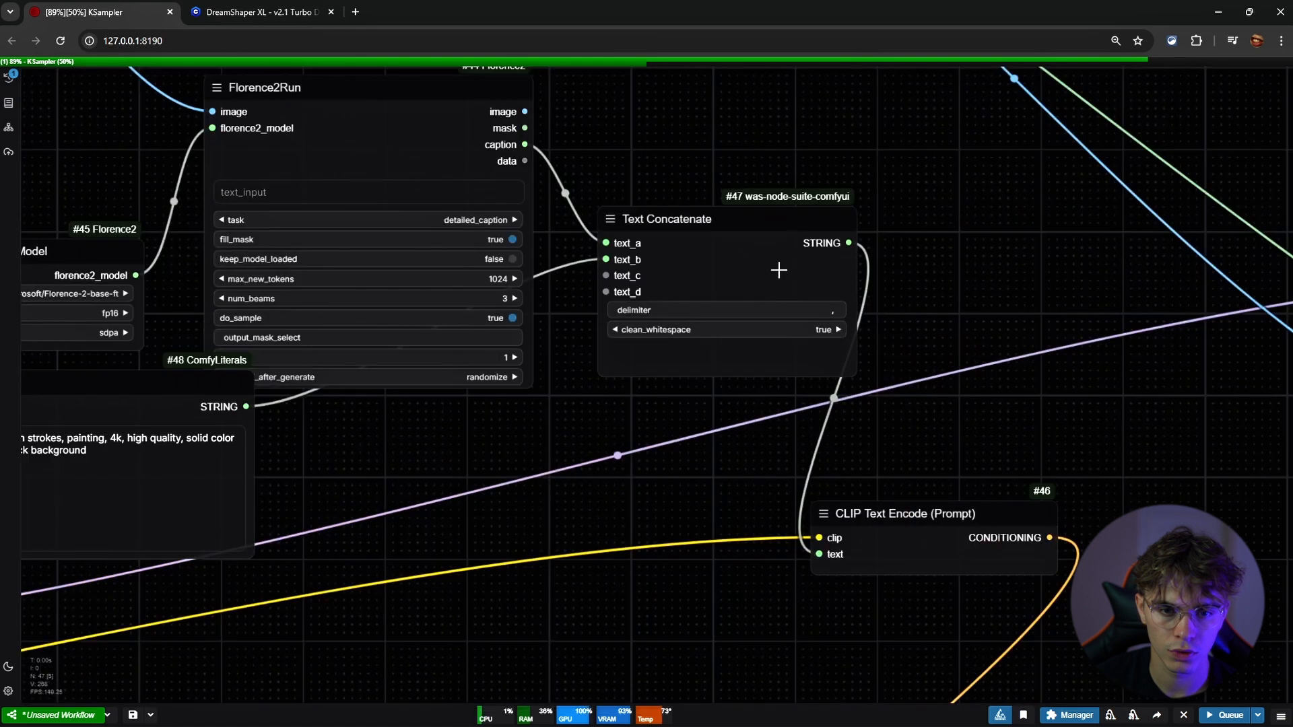
left_click_drag(849, 243, 931, 204)
left_click(960, 253)
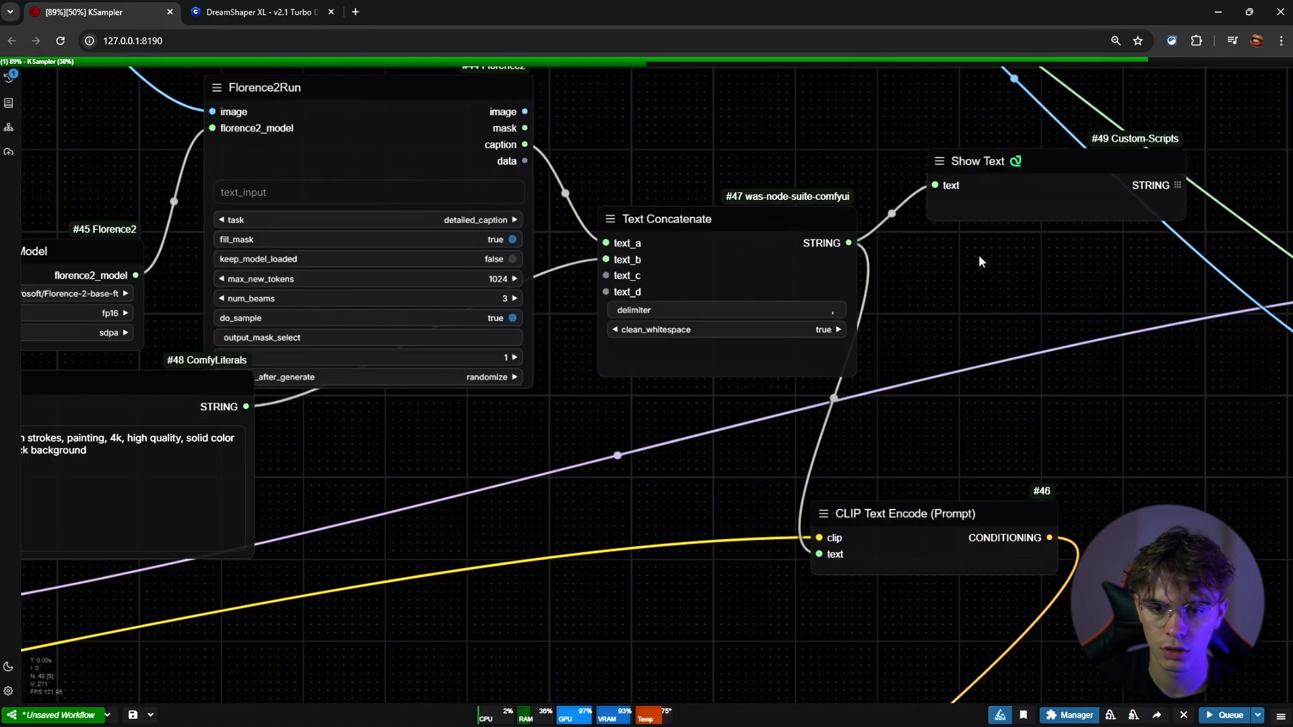
Swap the Text Concatenate inputs so the String node feeds text_a and the Florence2Run caption feeds text_b
scroll(971, 284, "down", 6)
left_click_drag(971, 284, 566, 384)
left_click_drag(287, 337, 274, 344)
scroll(526, 285, "up", 9)
left_click_drag(551, 231, 554, 211)
scroll(511, 219, "up", 3)
left_click_drag(452, 241, 543, 341)
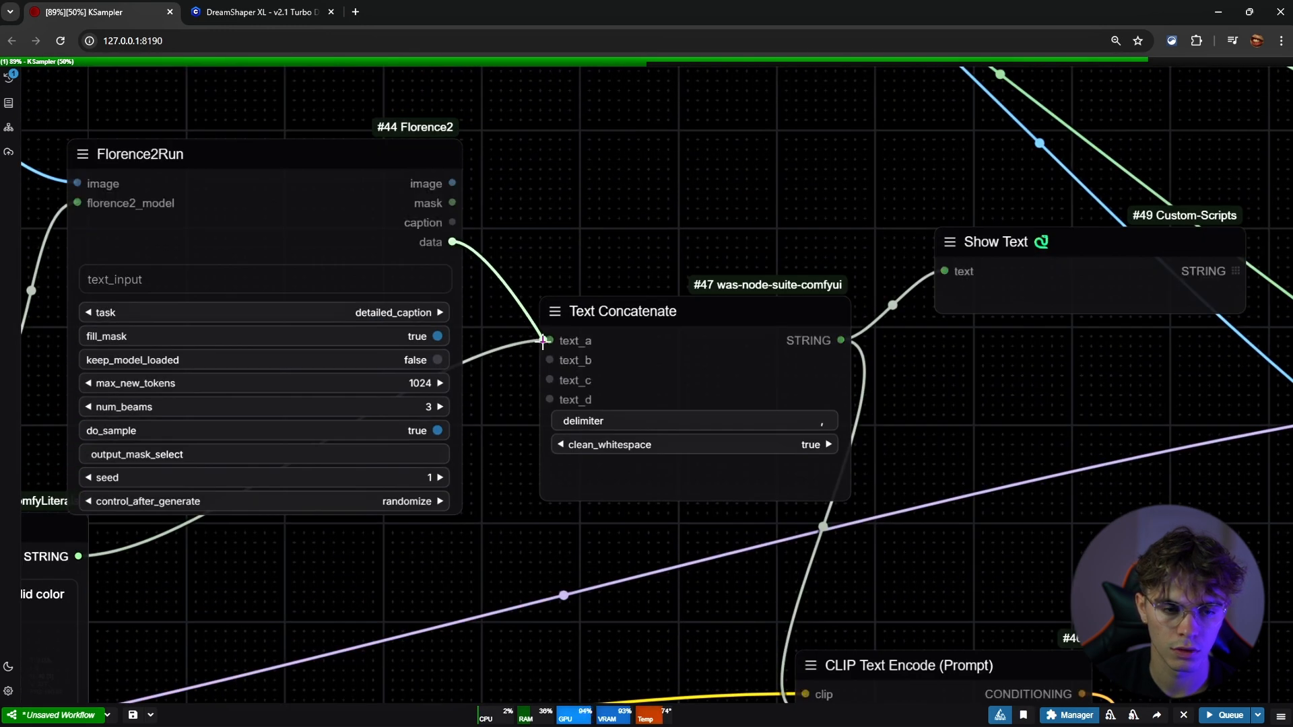
left_click_drag(452, 223, 549, 360)
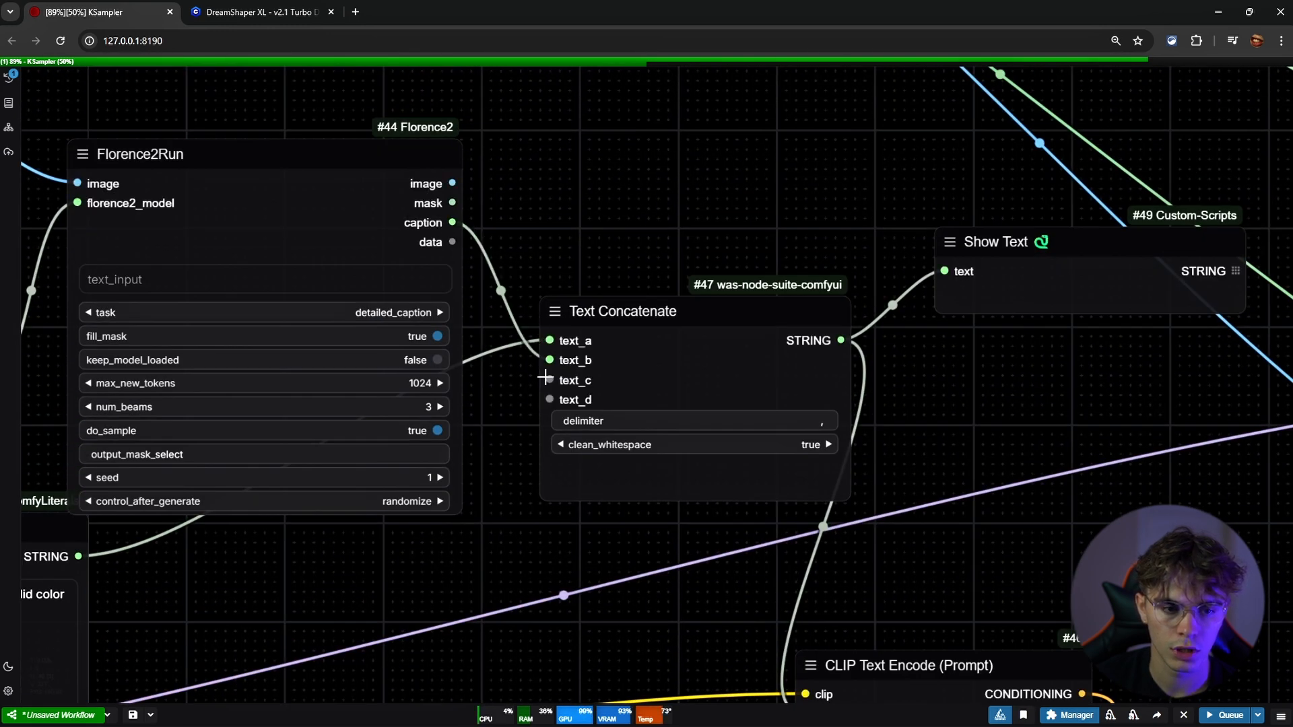
Examine the painted reference image, its captioning nodes and the Video Combine output
double_click(426, 581)
left_click(437, 559)
scroll(438, 559, "down", 8)
left_click_drag(438, 559, 869, 492)
left_click(433, 265)
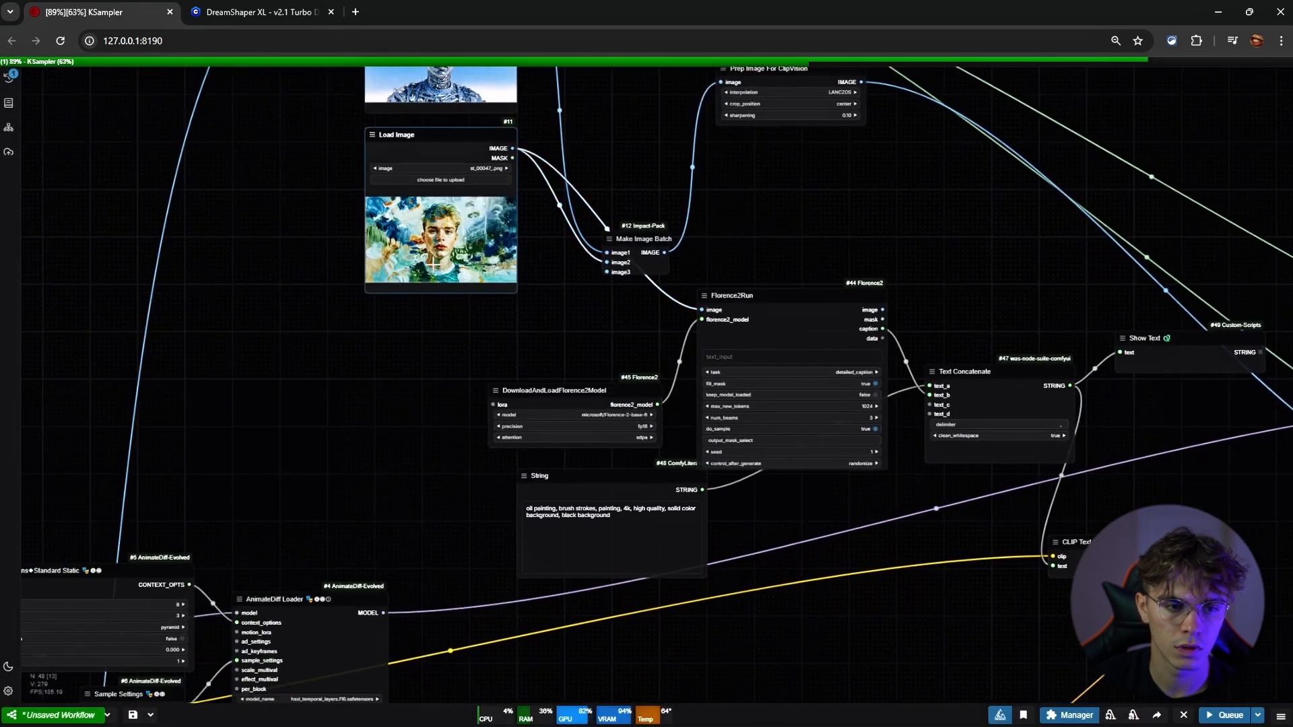
scroll(523, 300, "down", 6)
left_click_drag(471, 319, 253, 200)
scroll(592, 327, "down", 6)
left_click_drag(604, 402, 306, 252)
scroll(876, 474, "up", 12)
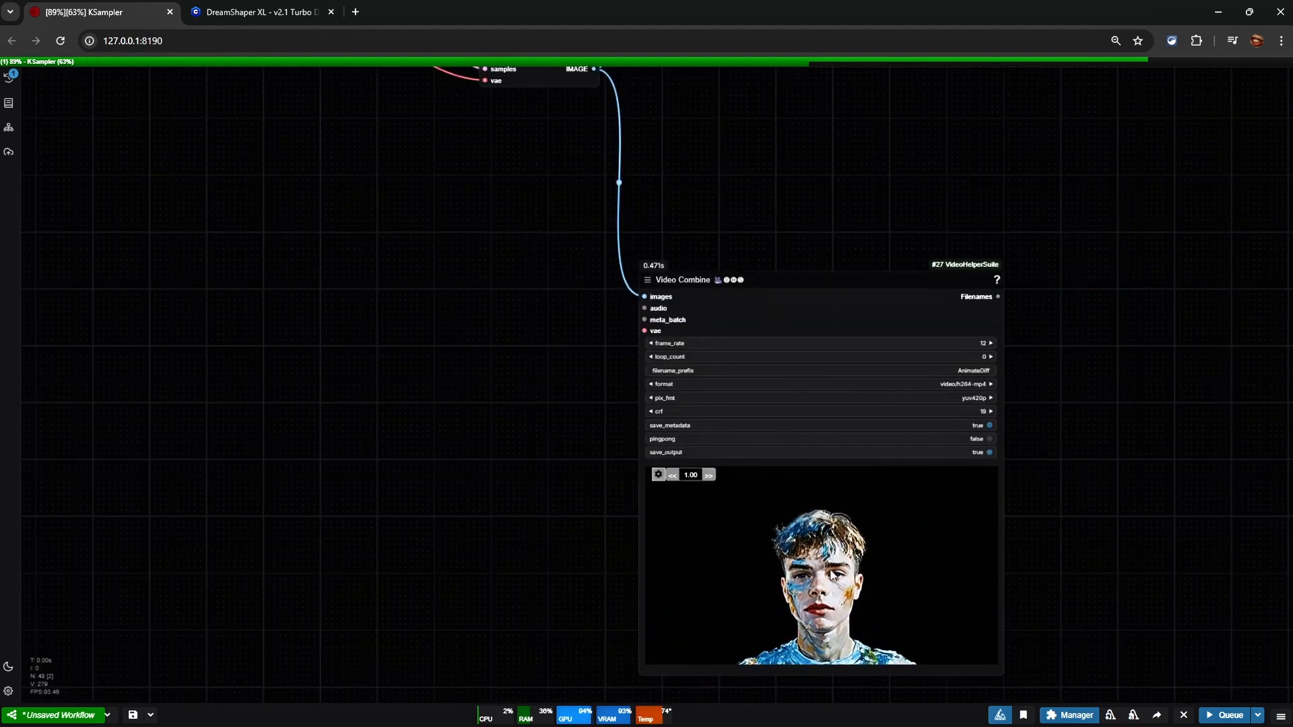
scroll(935, 579, "down", 10)
left_click_drag(624, 522, 970, 508)
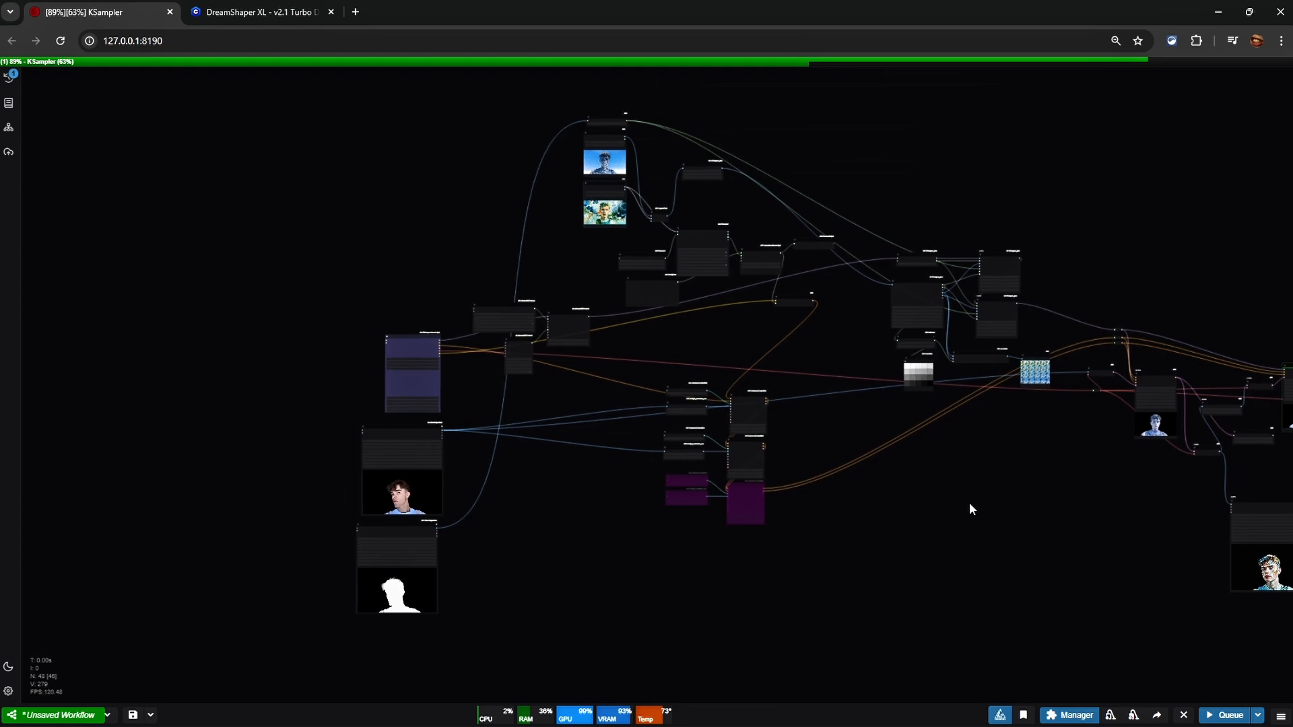
Move the String node sideways so it no longer overlaps Florence2Run
scroll(616, 300, "up", 6)
scroll(616, 301, "up", 4)
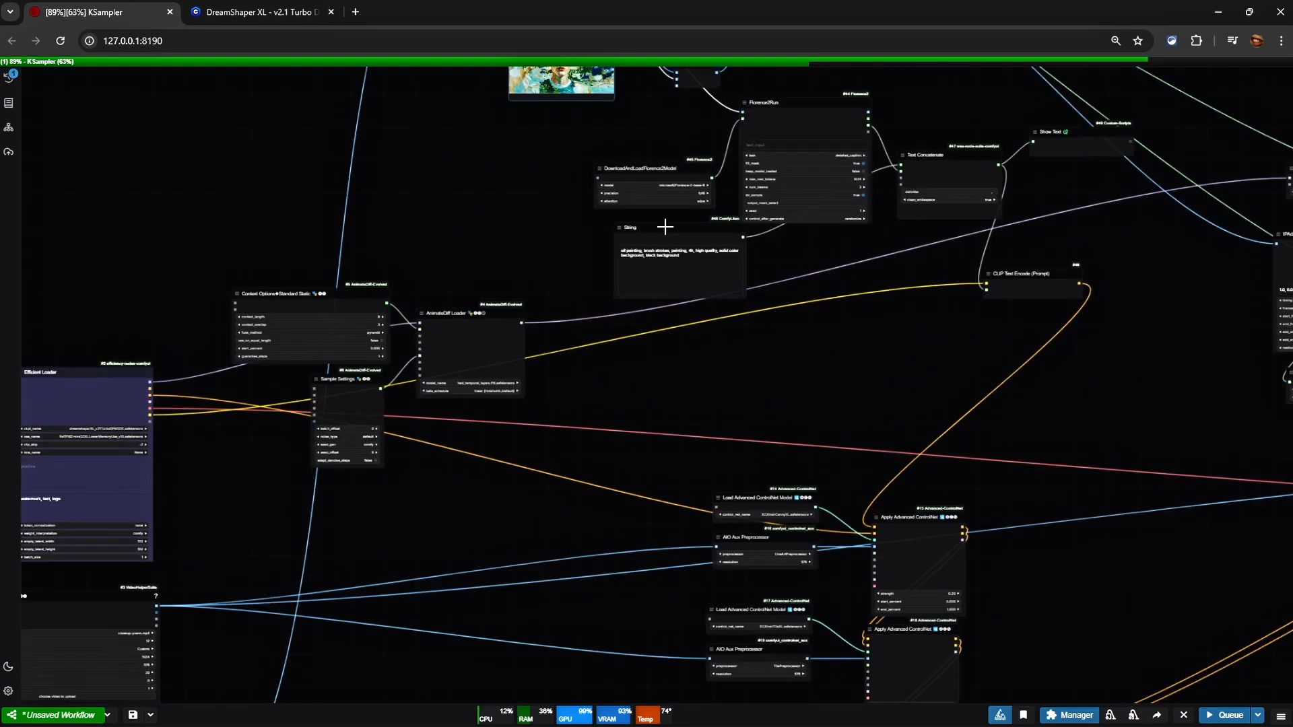
left_click(619, 233)
left_click_drag(620, 233, 609, 231)
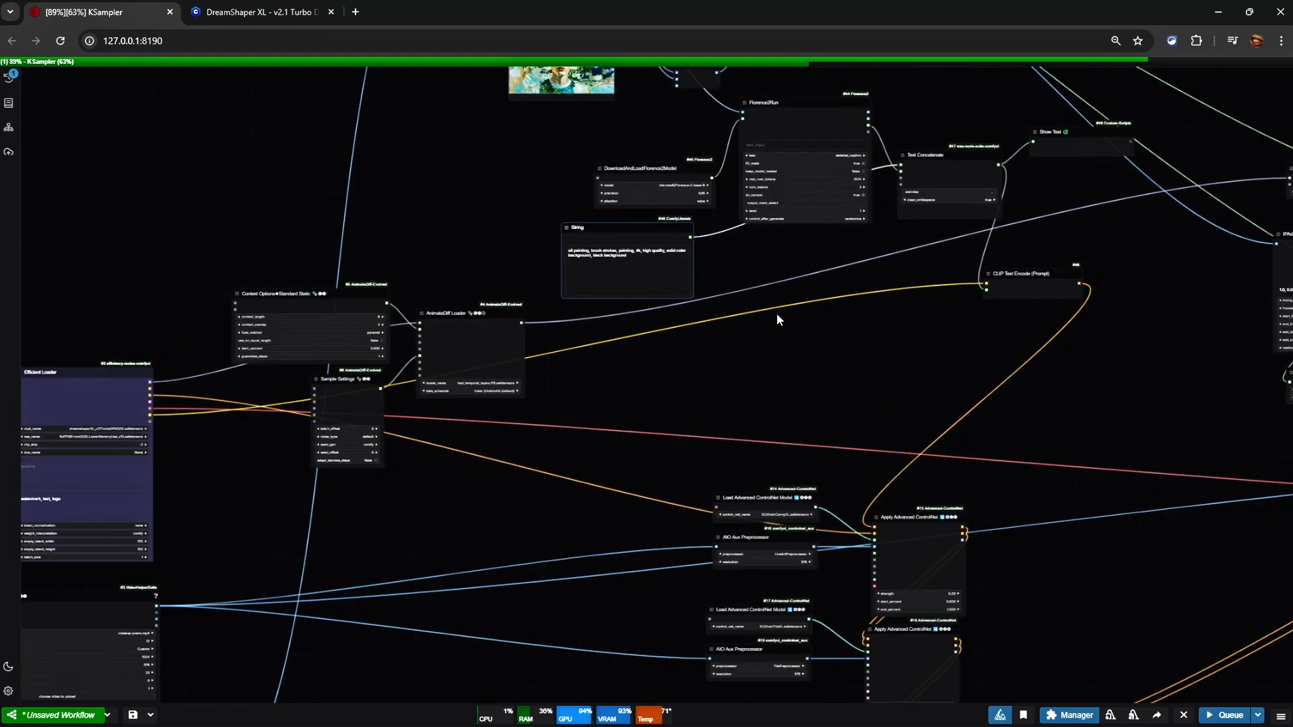
Add a FizzNodes Prompt Schedule SDXL node below the String and Florence2 nodes
double_click(759, 368)
type("sch")
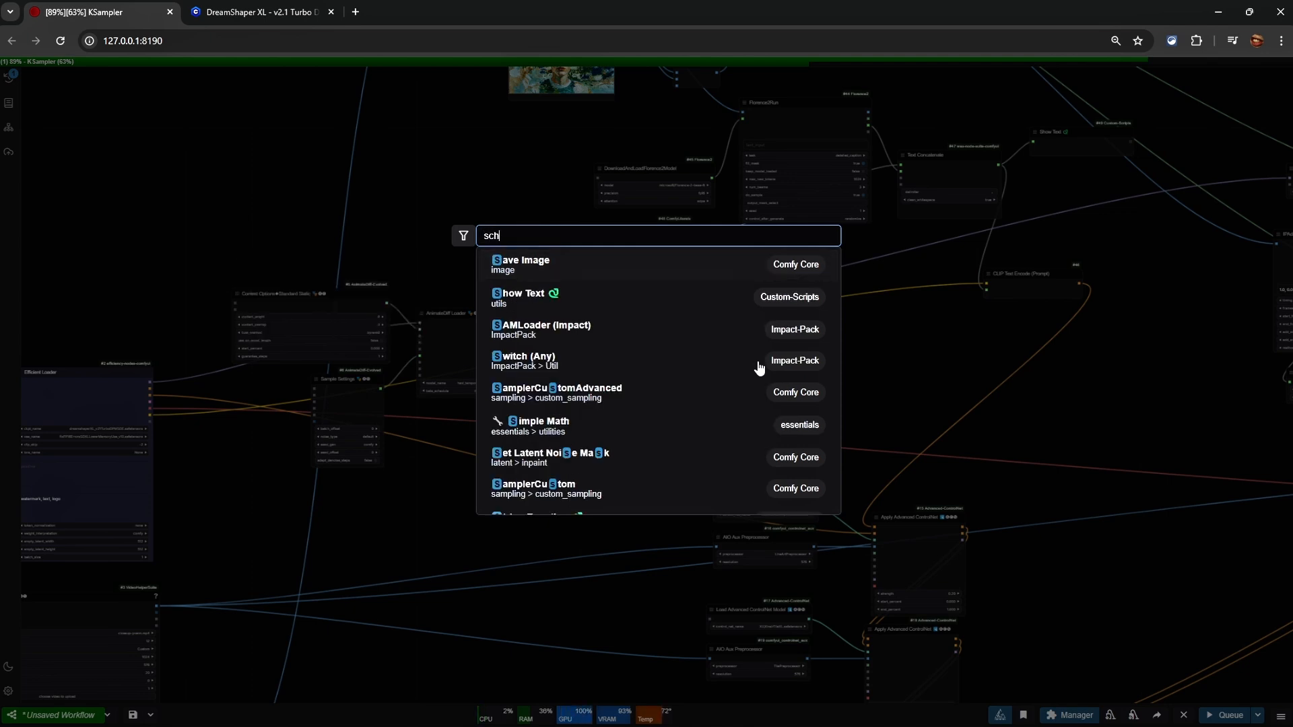
type("edule ")
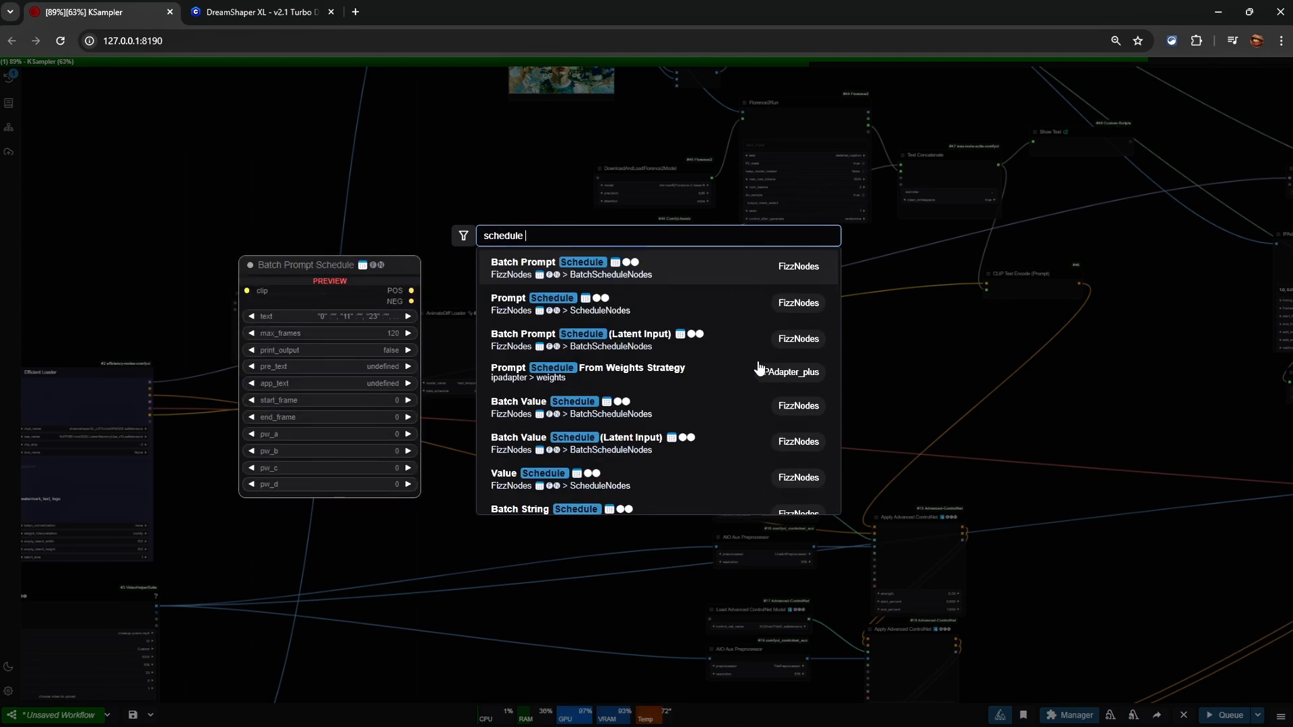
type("promp")
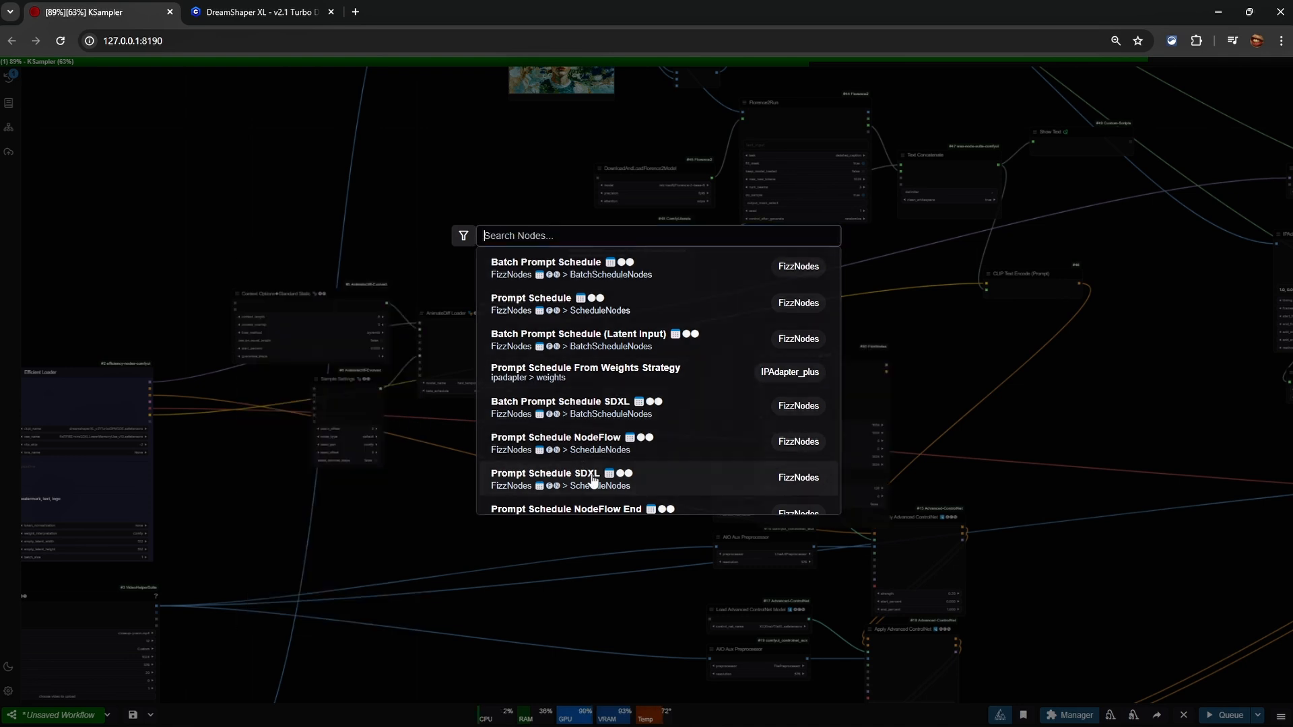
left_click(664, 479)
scroll(828, 379, "up", 5)
scroll(862, 314, "down", 8)
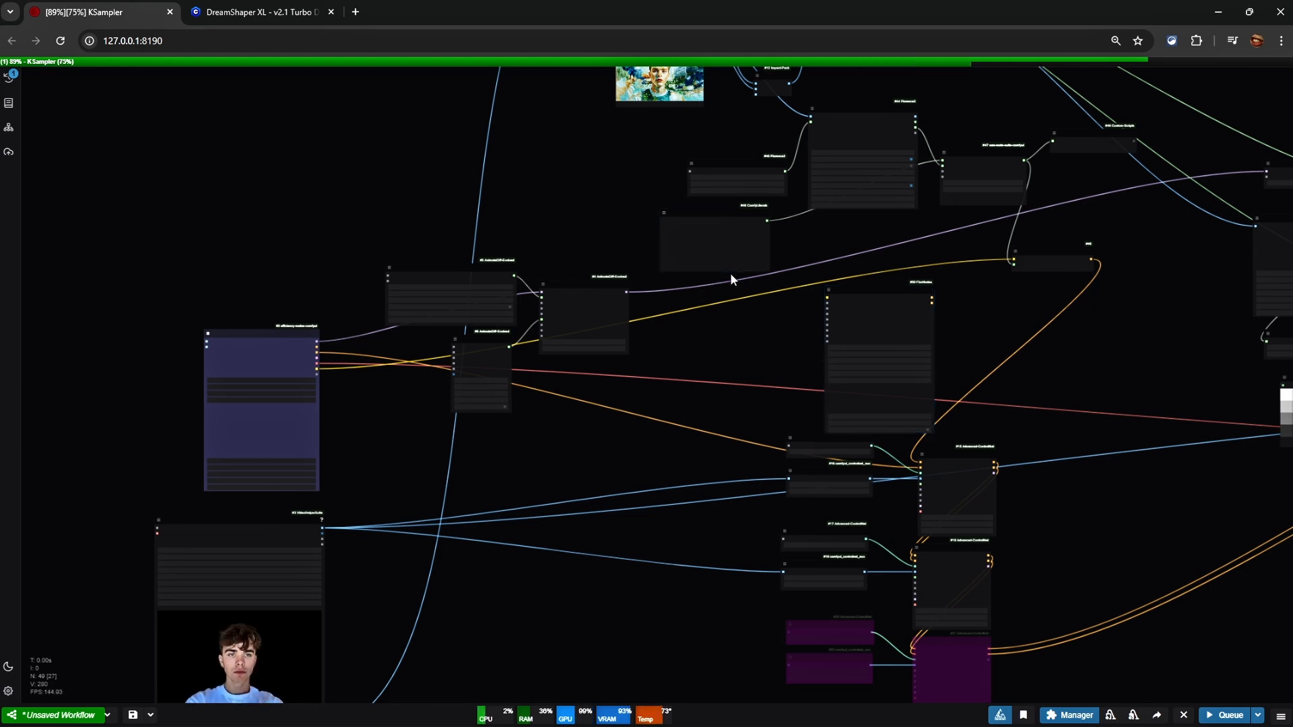
Examine the two Load Image references and how they feed the image batch and Florence2Run
scroll(753, 293, "up", 2)
left_click_drag(699, 288, 671, 314)
left_click_drag(554, 109, 520, 284)
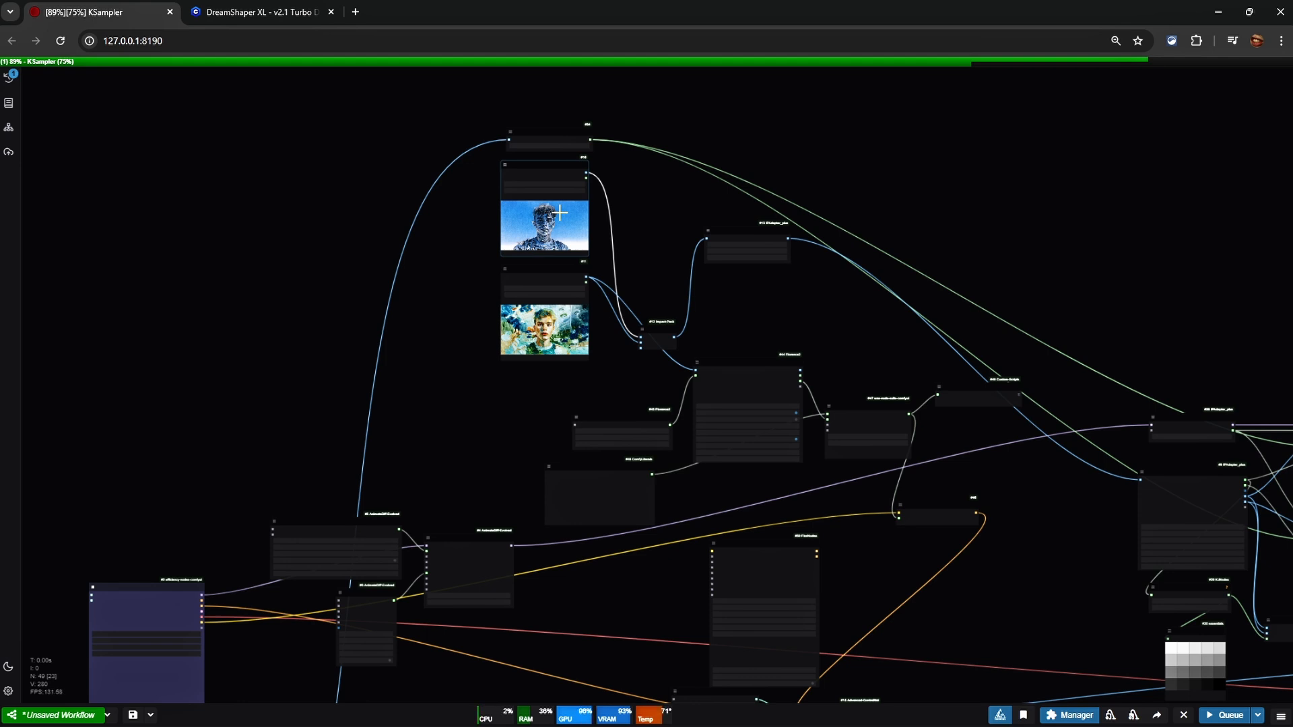
left_click(742, 557)
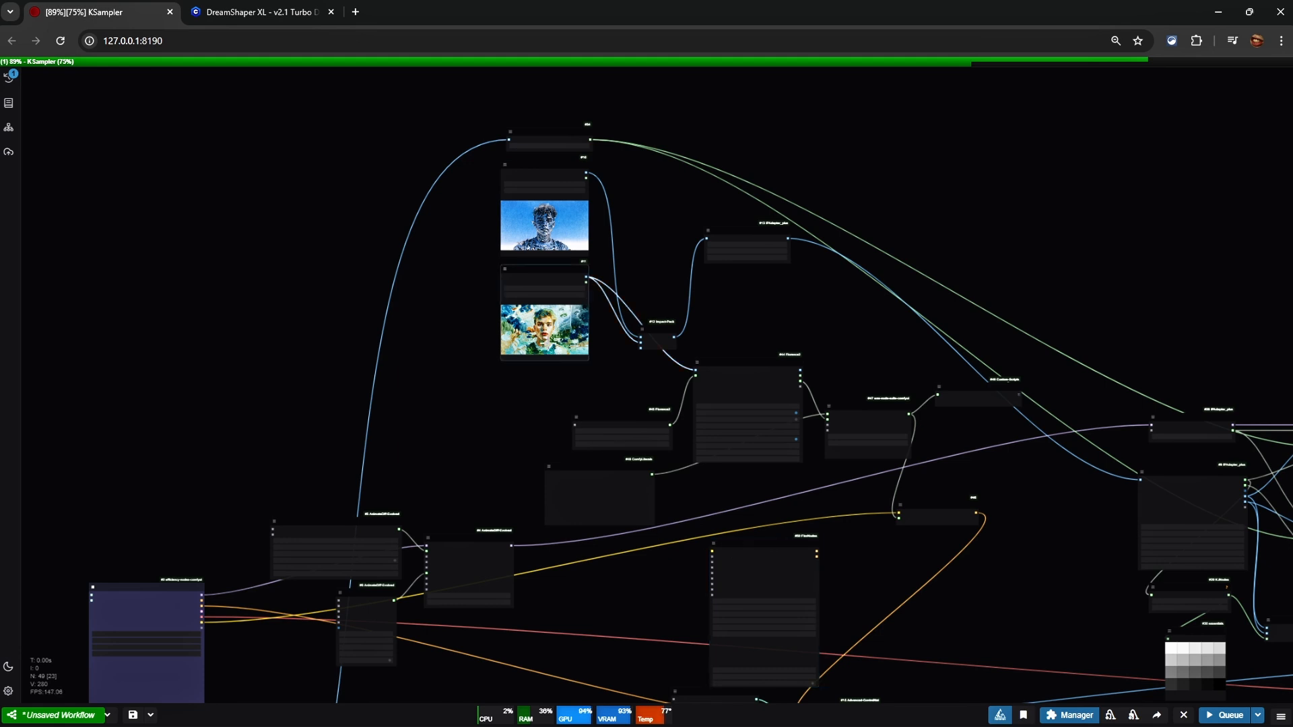
scroll(568, 339, "up", 7)
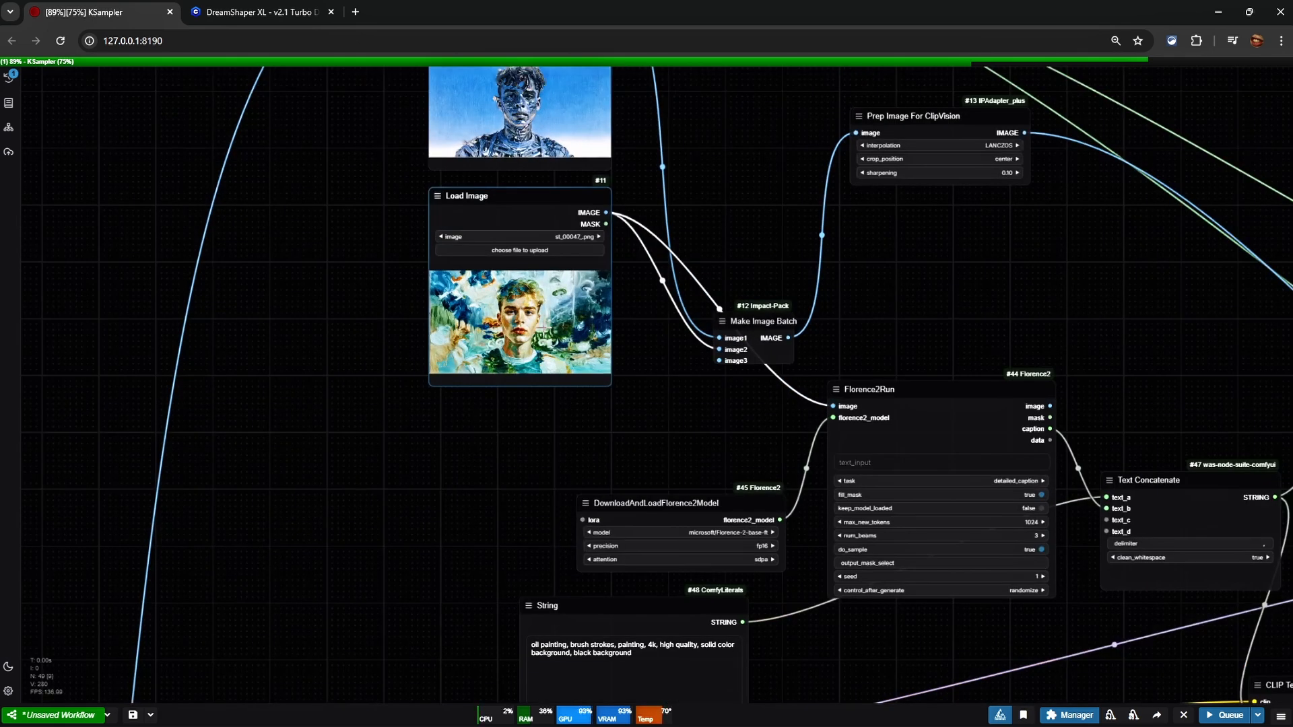
scroll(573, 337, "down", 5)
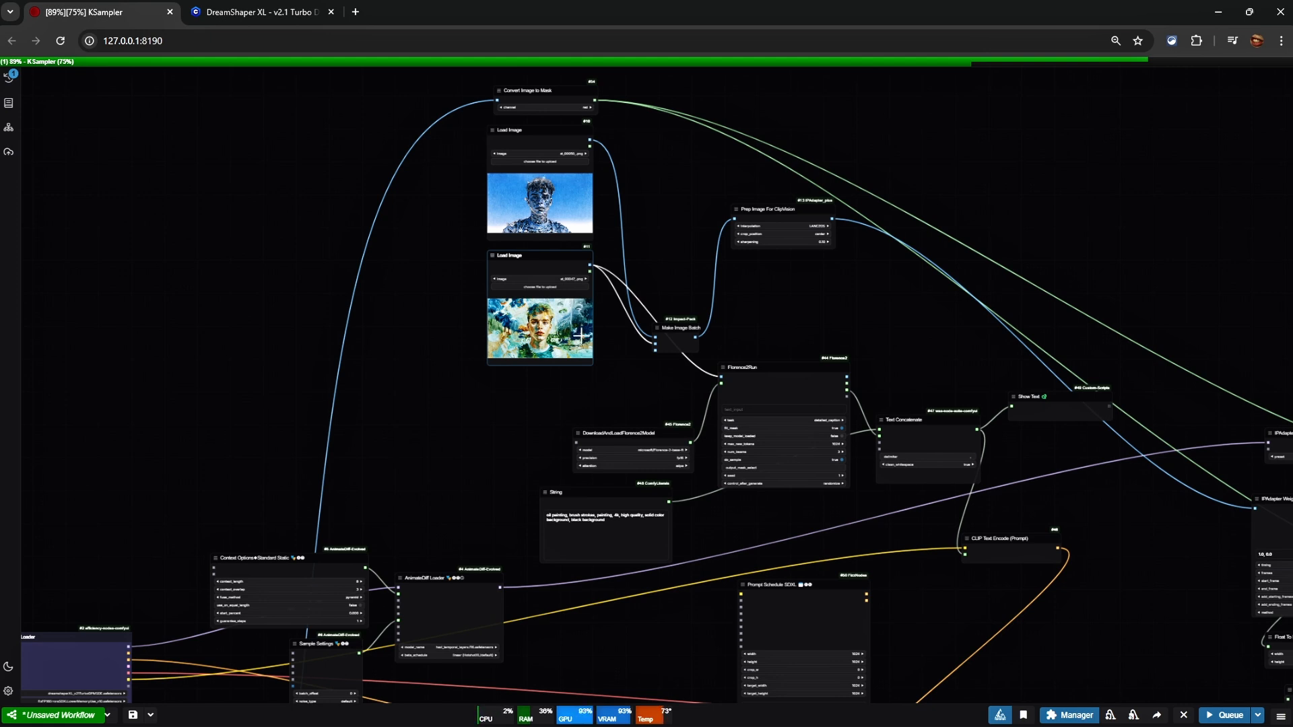
left_click(555, 397)
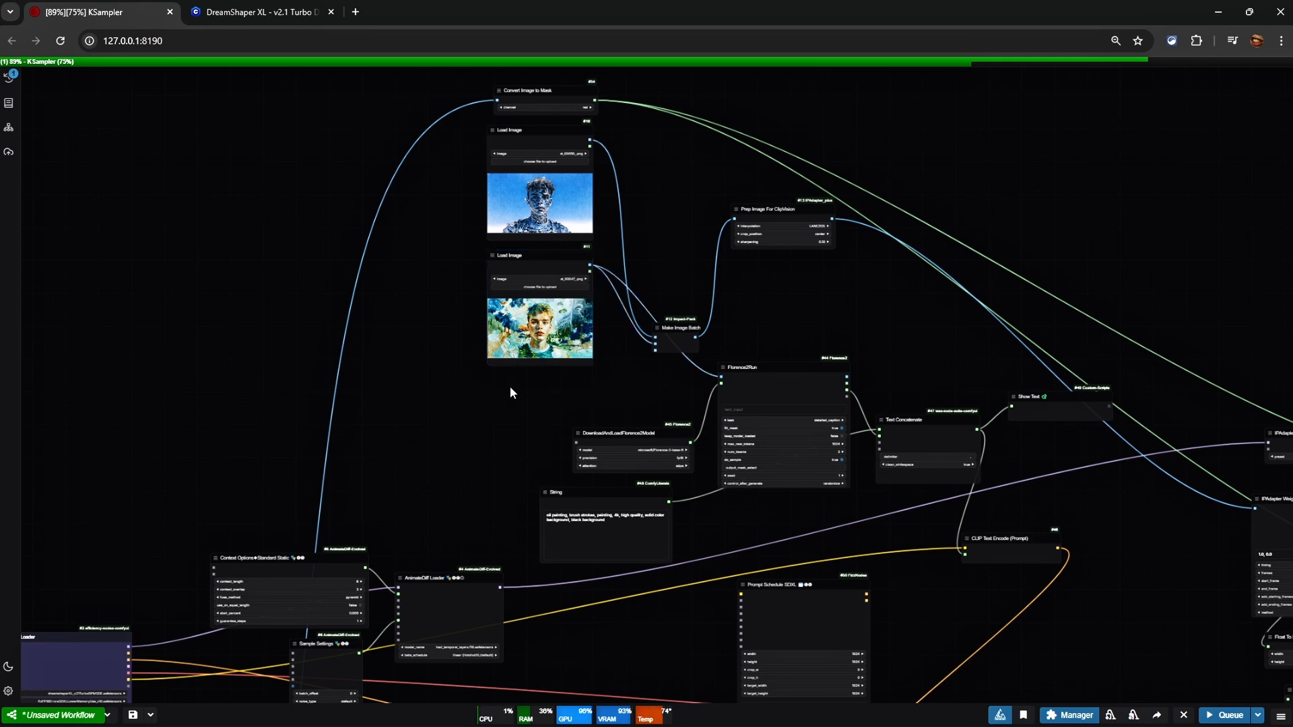
scroll(505, 418, "down", 10)
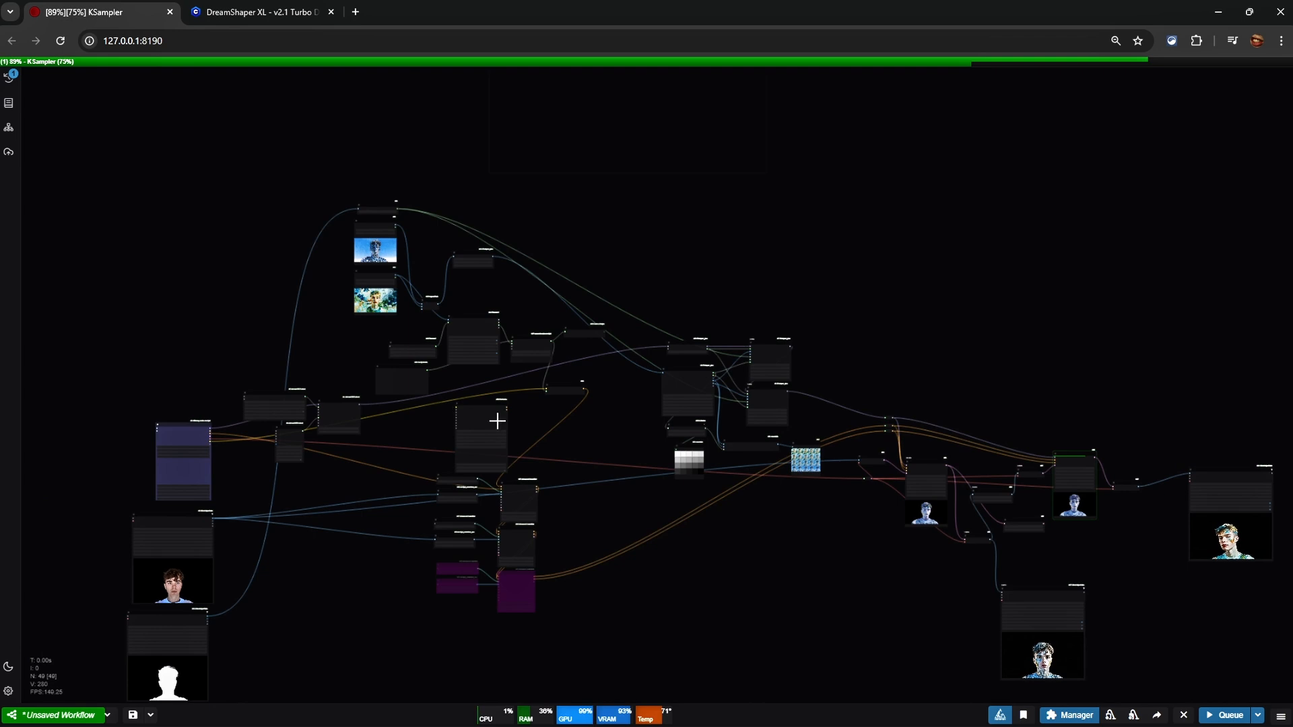
Delete the Prompt Schedule SDXL node
left_click_drag(633, 480, 893, 468)
scroll(673, 313, "up", 10)
left_click_drag(655, 407, 694, 408)
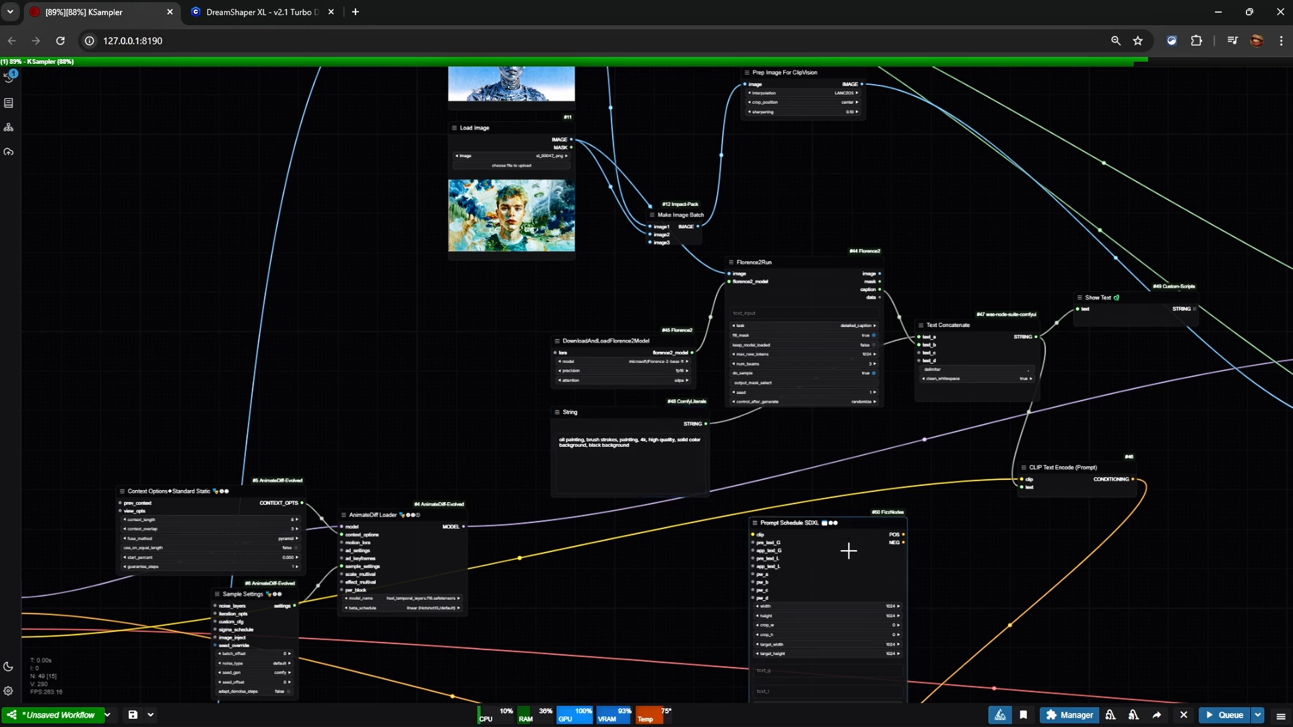
scroll(849, 551, "down", 5)
Move the Show Text node slightly up and away from Text Concatenate
left_click_drag(892, 540, 436, 422)
scroll(1065, 486, "up", 6)
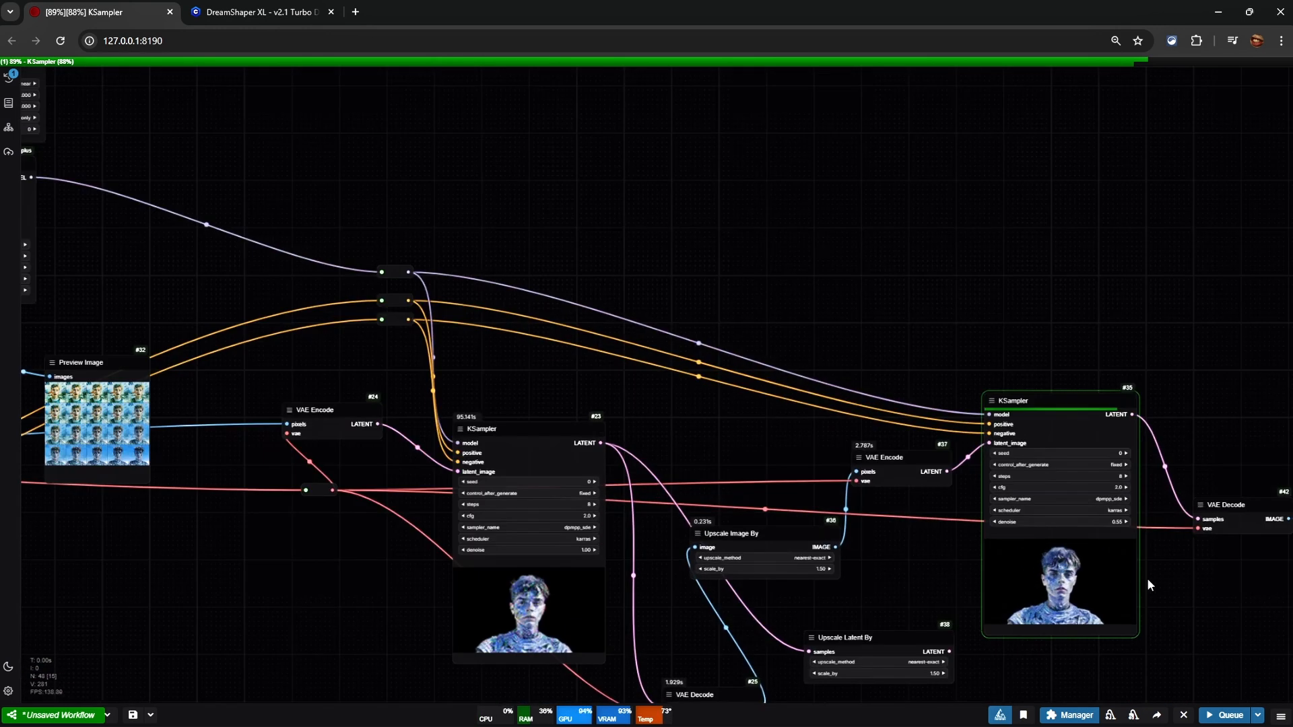
scroll(832, 375, "down", 7)
left_click_drag(465, 290, 619, 357)
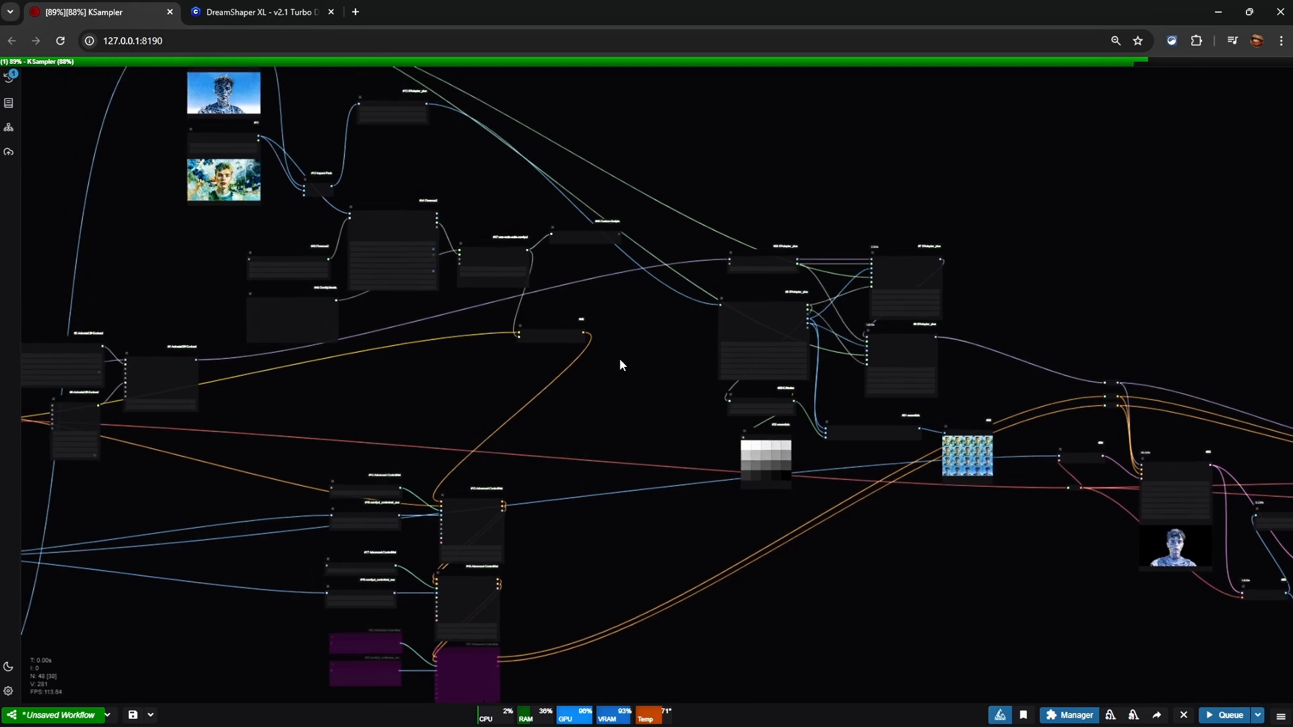
scroll(540, 309, "up", 10)
scroll(540, 309, "down", 6)
left_click_drag(564, 434, 610, 441)
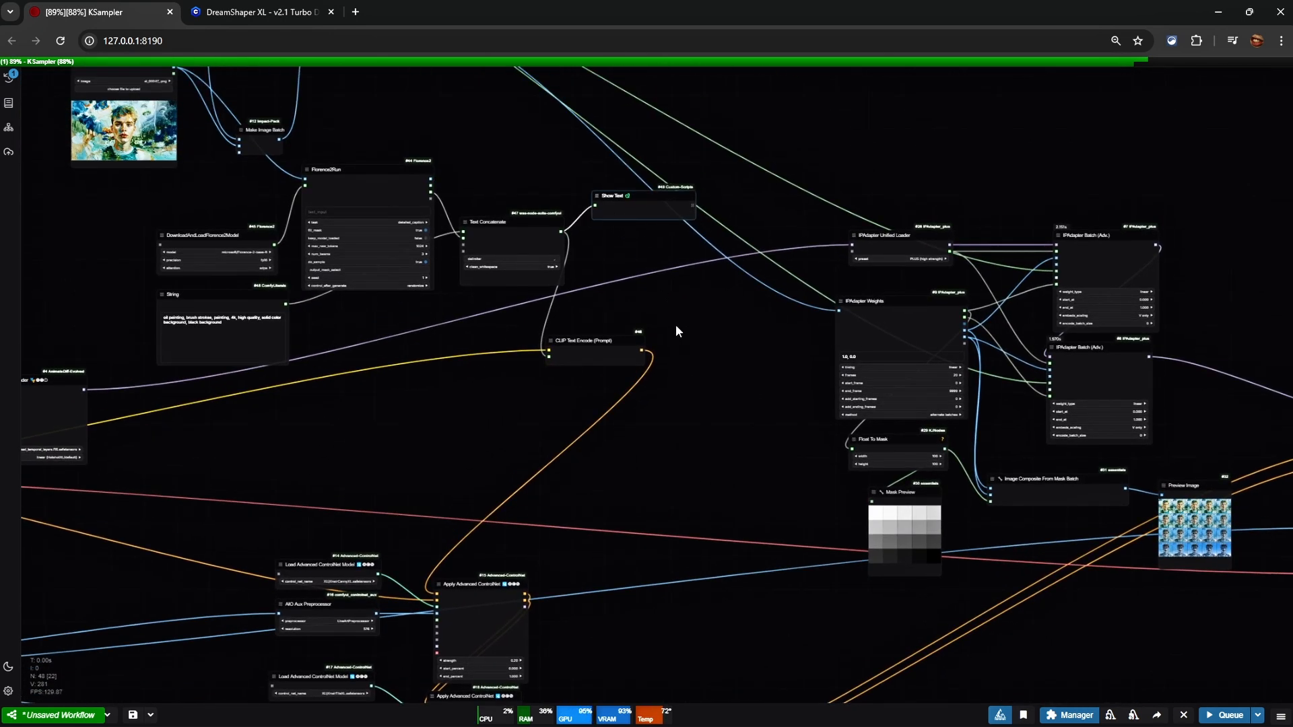
Examine the blended reference frames in Preview Image and the gradient steps in Mask Preview
scroll(693, 365, "down", 3)
left_click_drag(693, 365, 404, 332)
scroll(697, 386, "up", 6)
scroll(697, 387, "up", 5)
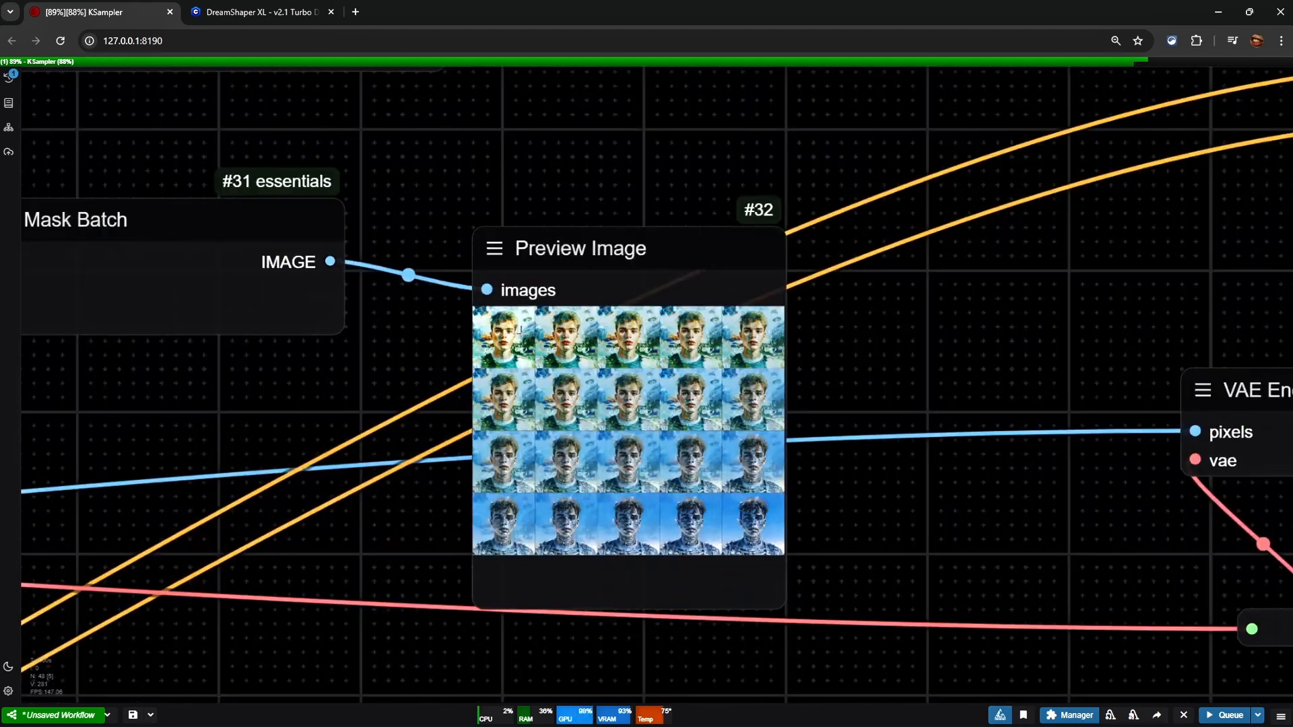
scroll(566, 485, "up", 5)
left_click_drag(294, 483, 331, 493)
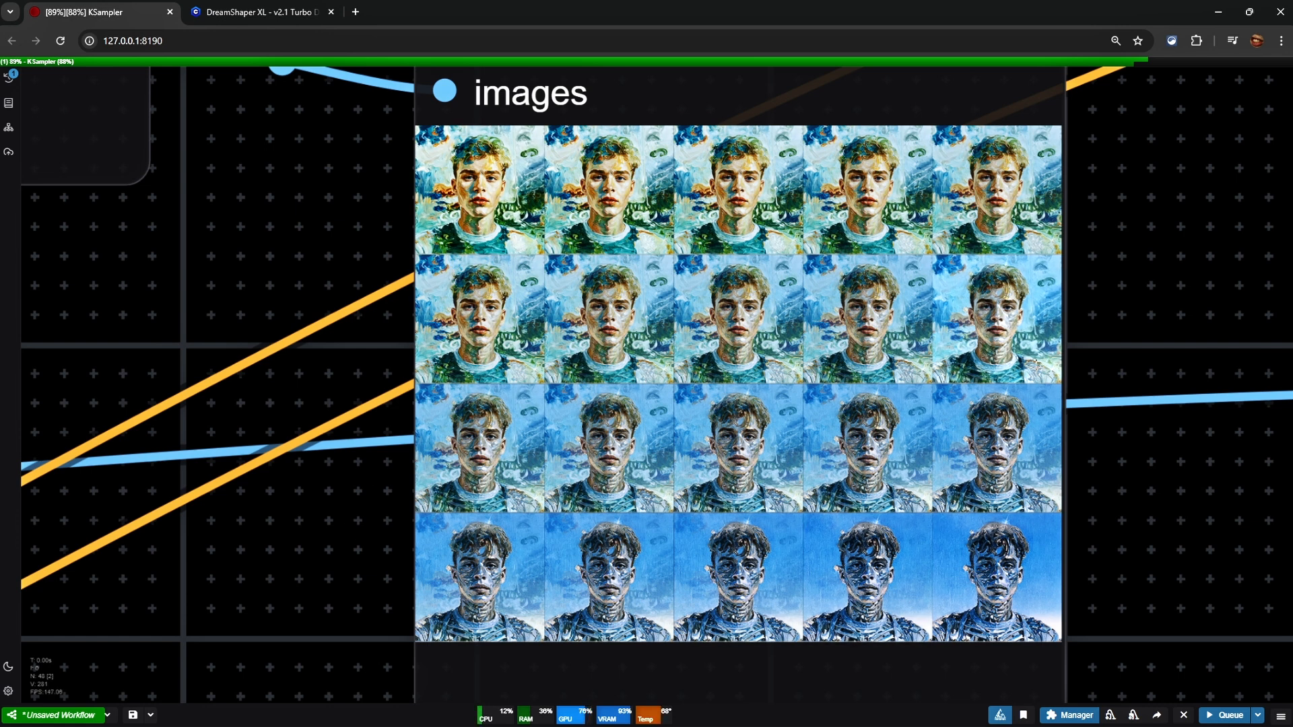
scroll(938, 500, "down", 8)
left_click_drag(558, 412, 1069, 292)
scroll(554, 348, "down", 11)
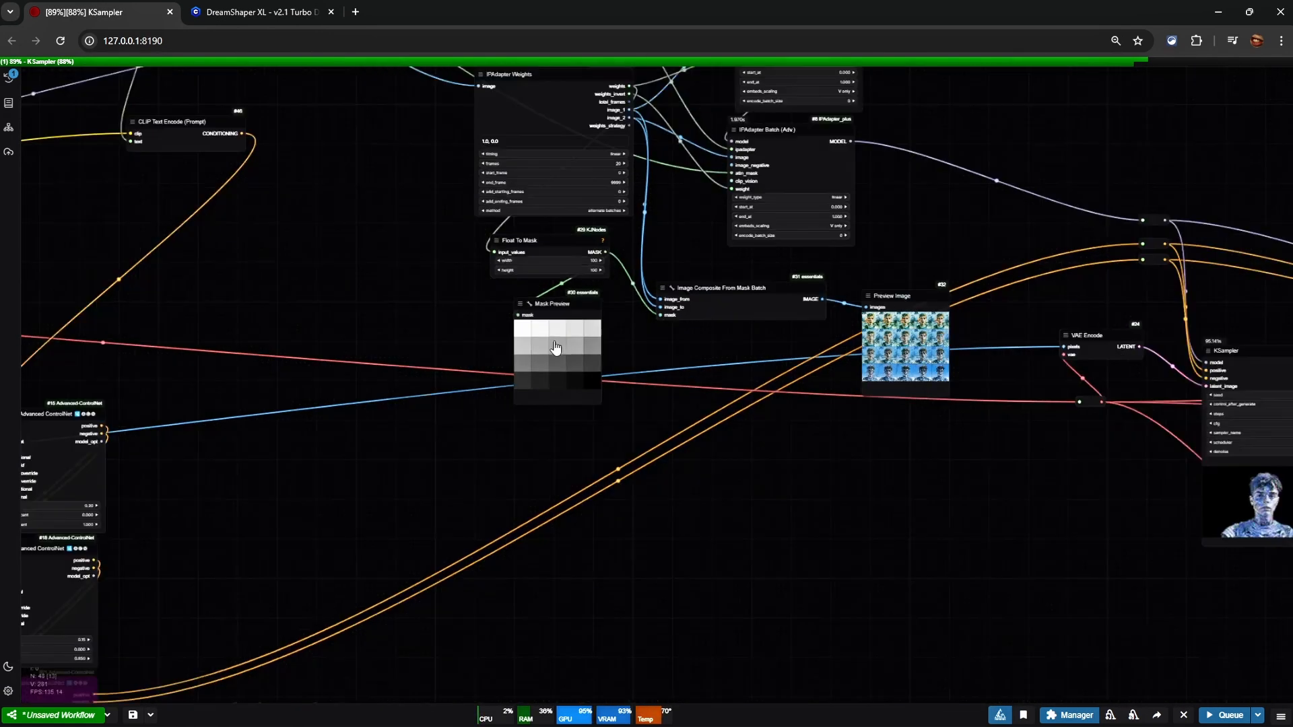
mouse_move(564, 316)
left_mouse_down()
mouse_move(576, 328)
mouse_move(550, 332)
left_mouse_up()
scroll(577, 297, "up", 5)
scroll(586, 310, "down", 10)
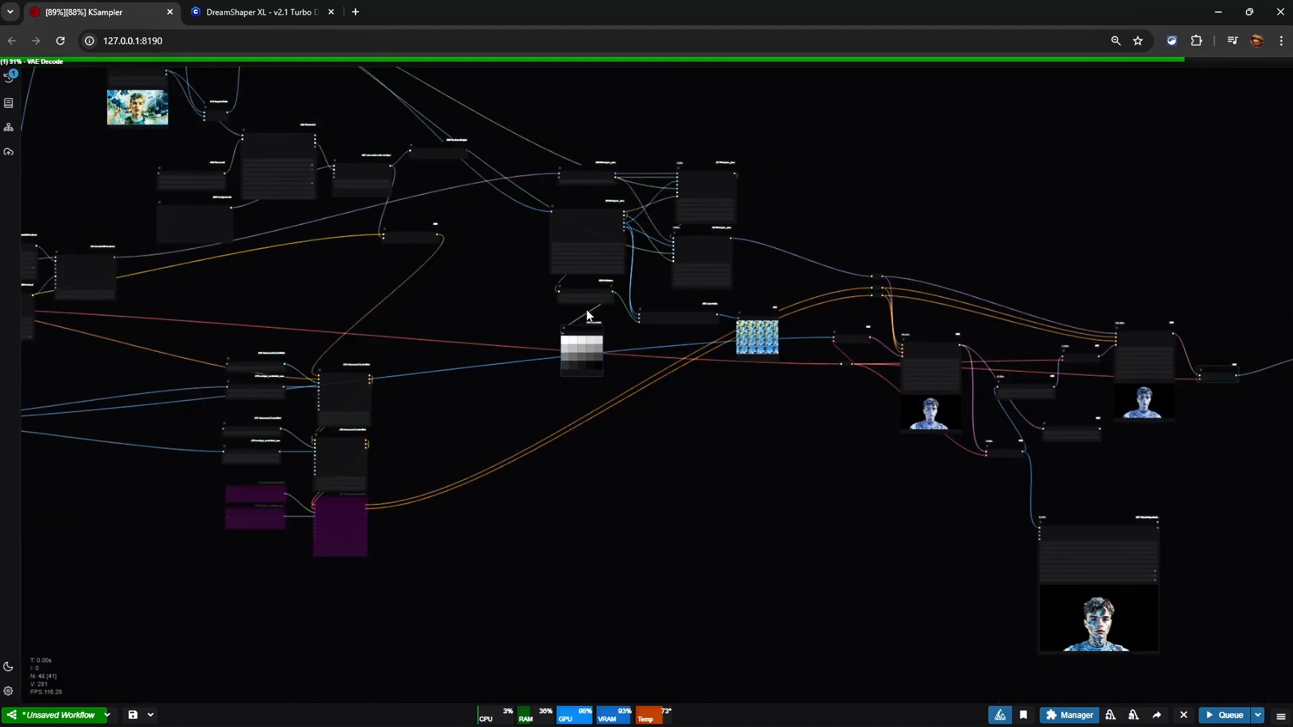
Examine the portrait render in the final Video Combine preview
left_click_drag(814, 445, 168, 366)
scroll(648, 292, "up", 5)
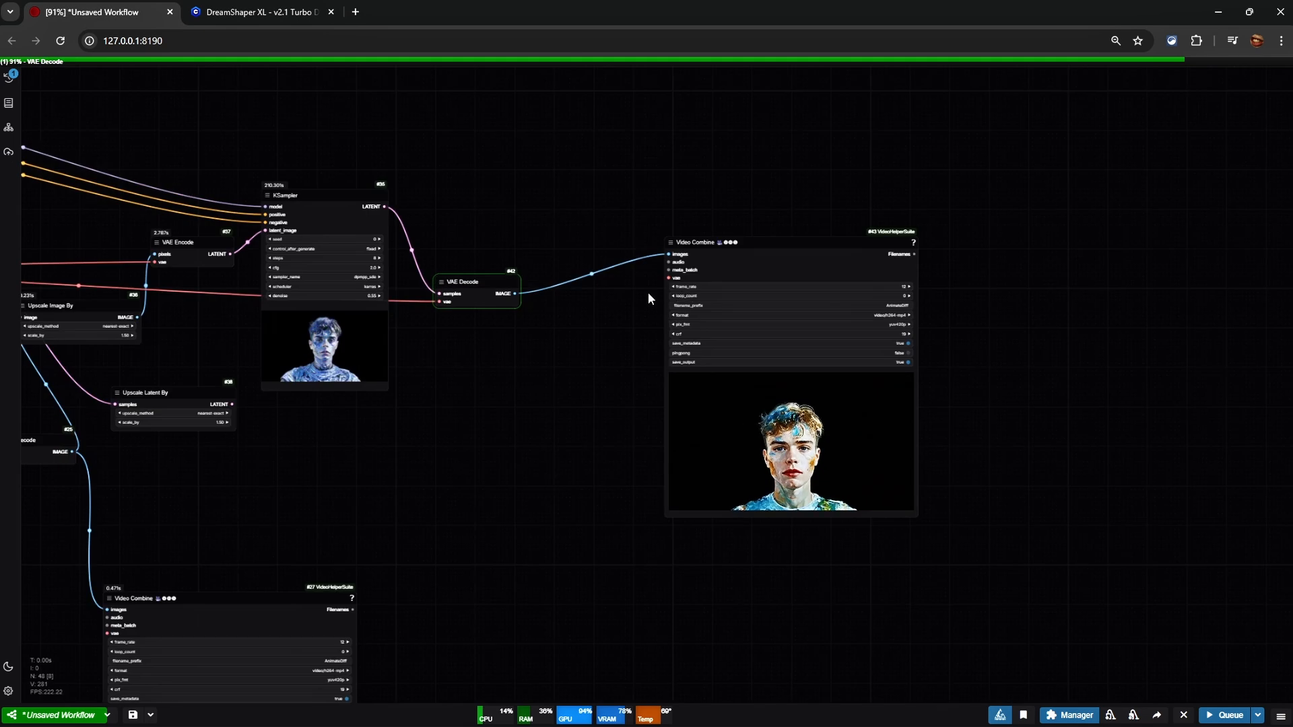
scroll(635, 358, "up", 5)
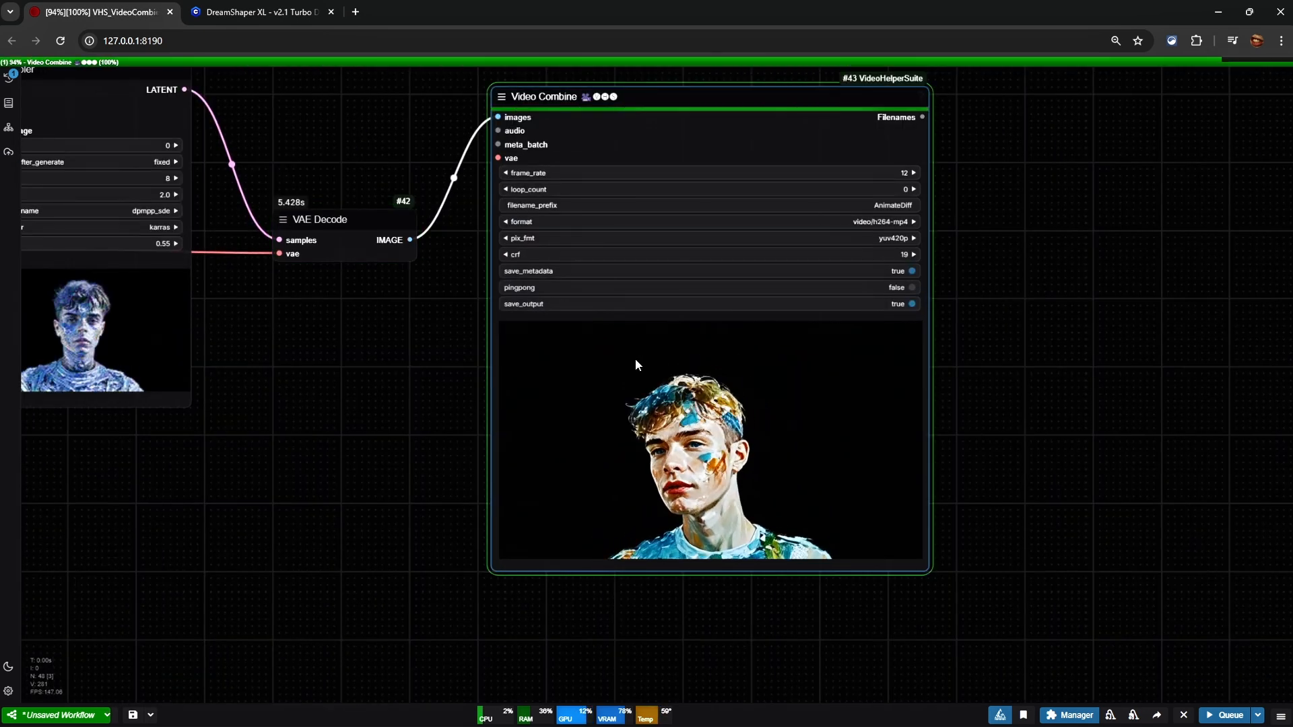
scroll(635, 358, "up", 3)
Place the two Video Combine nodes side by side and sync their preview playback
scroll(635, 359, "down", 8)
left_click_drag(496, 418, 854, 144)
left_click_drag(549, 364, 682, 70)
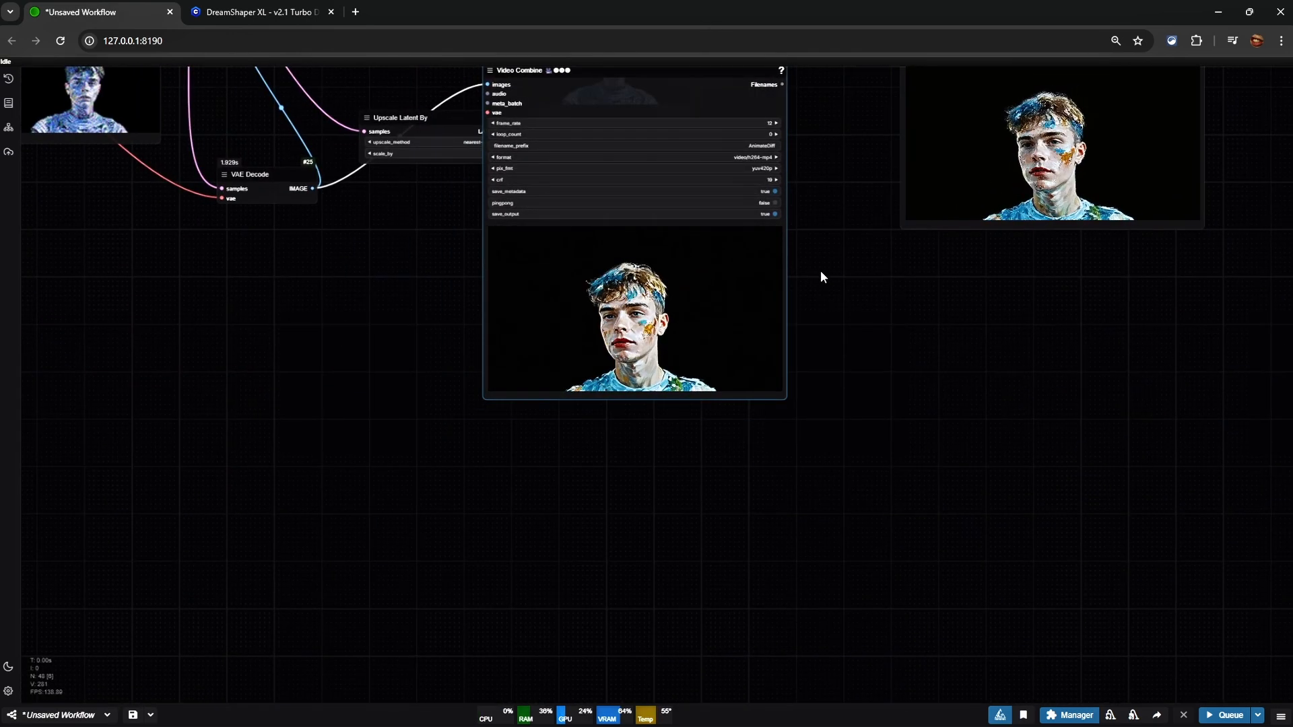
left_click_drag(820, 269, 601, 470)
left_click_drag(793, 136, 690, 296)
right_click(680, 399)
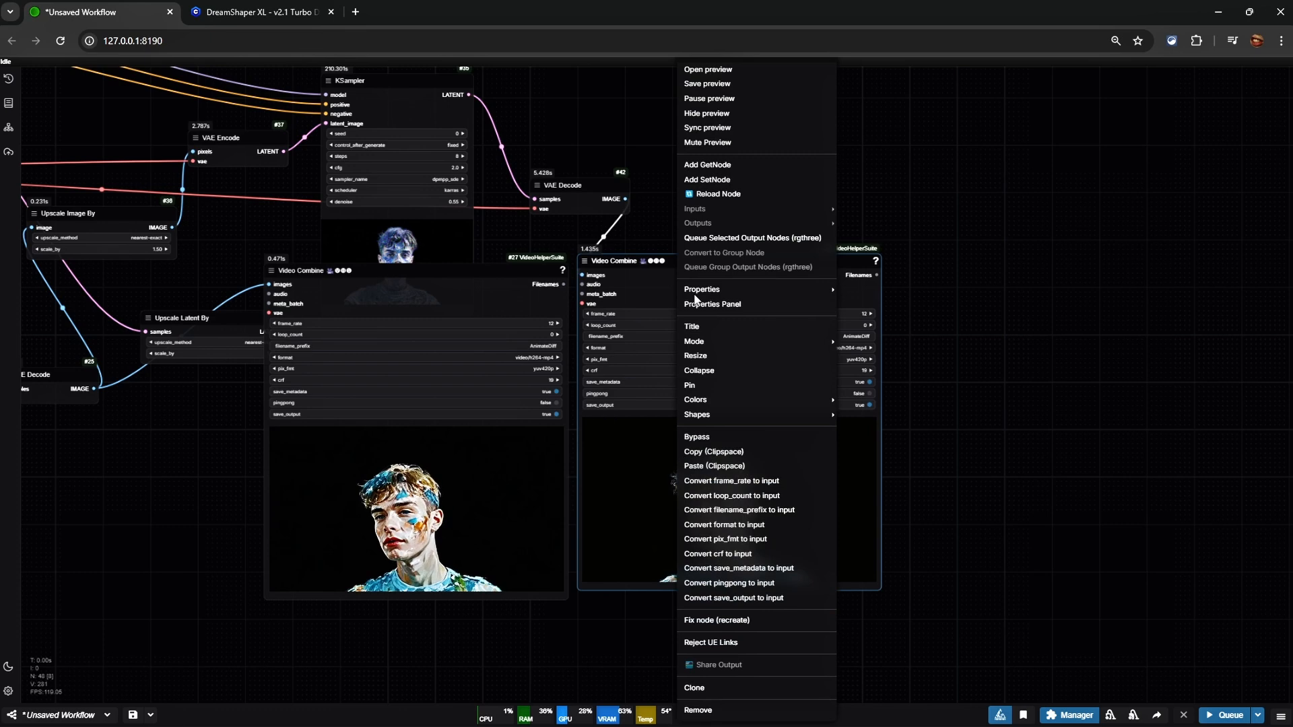
left_click(730, 130)
Compare the painted face detail in the two synced Video Combine previews up close
scroll(592, 441, "up", 3)
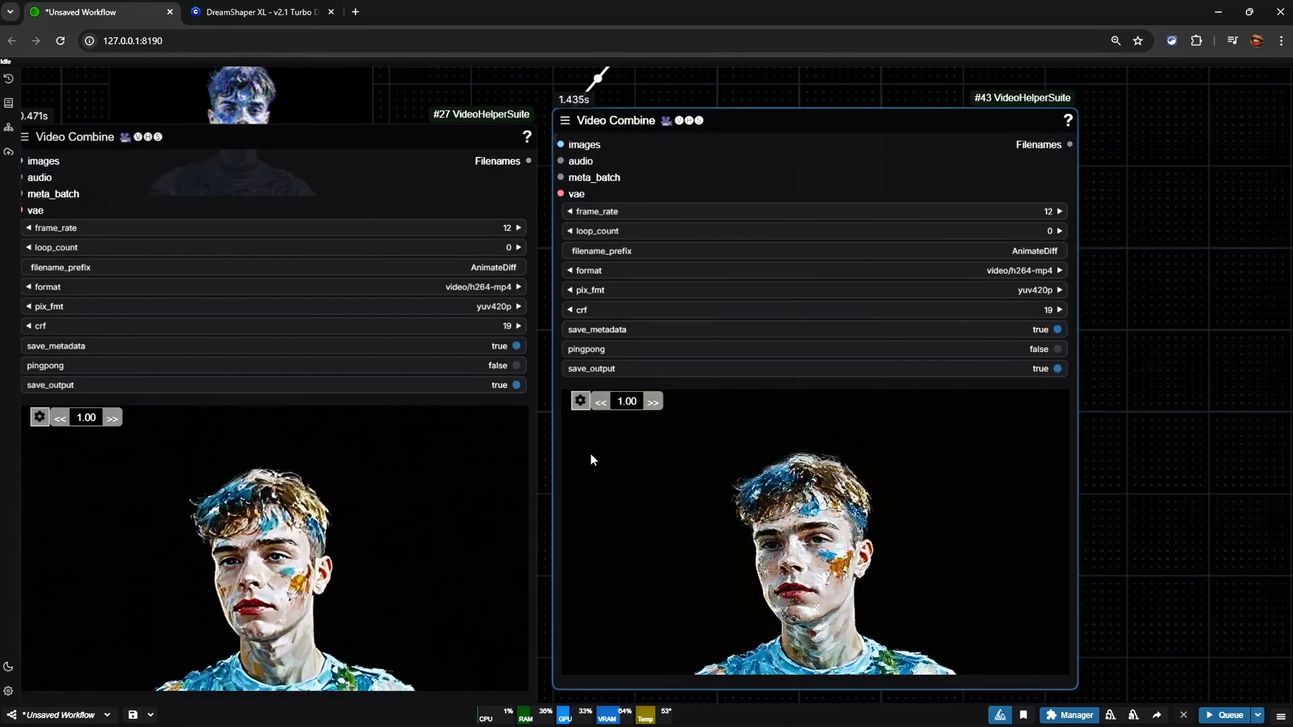
scroll(714, 333, "up", 4)
scroll(712, 328, "up", 1)
scroll(713, 329, "down", 1)
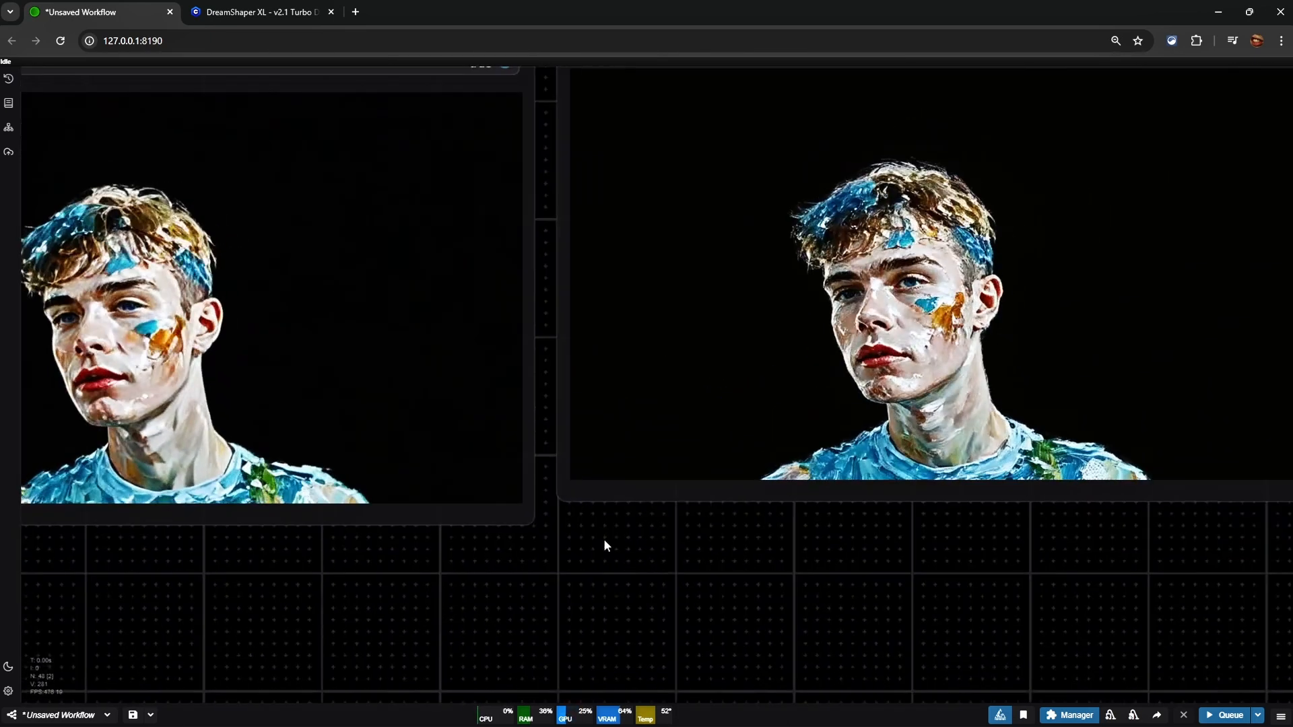
left_click_drag(604, 538, 717, 612)
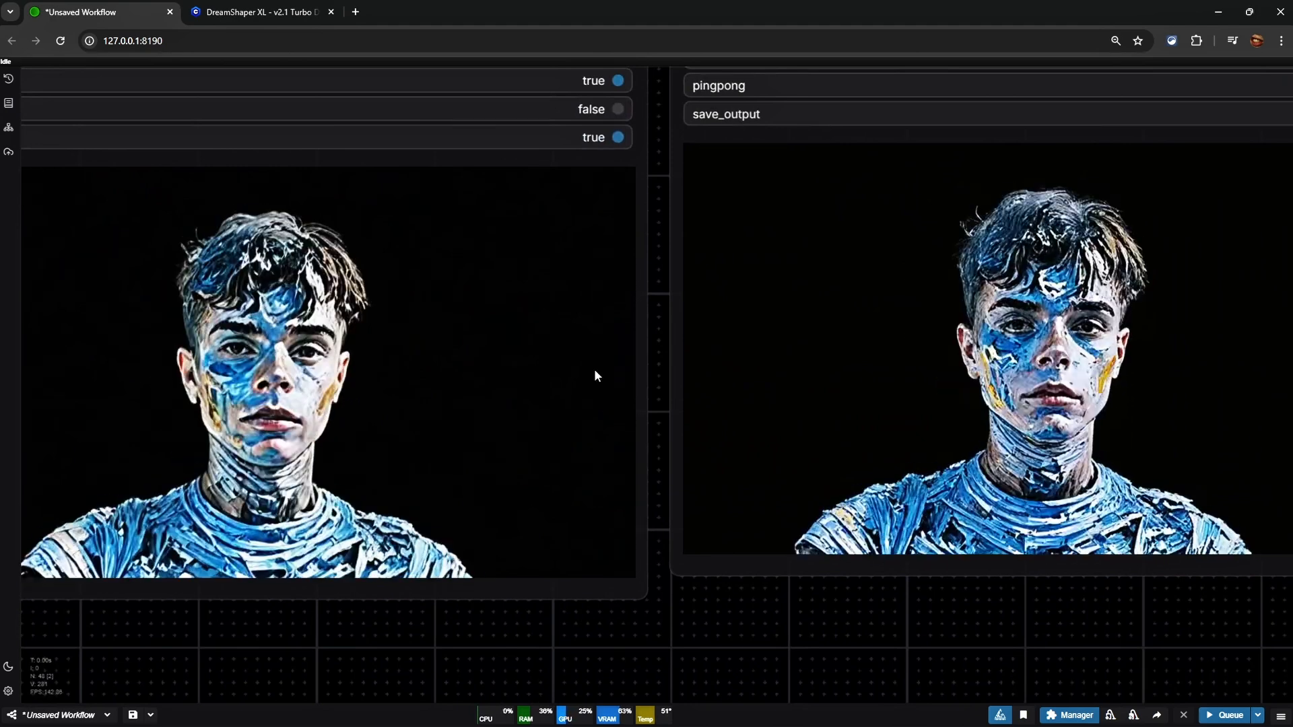
Move the second-pass Video Combine node up, clear of the first-pass one
scroll(594, 369, "down", 15)
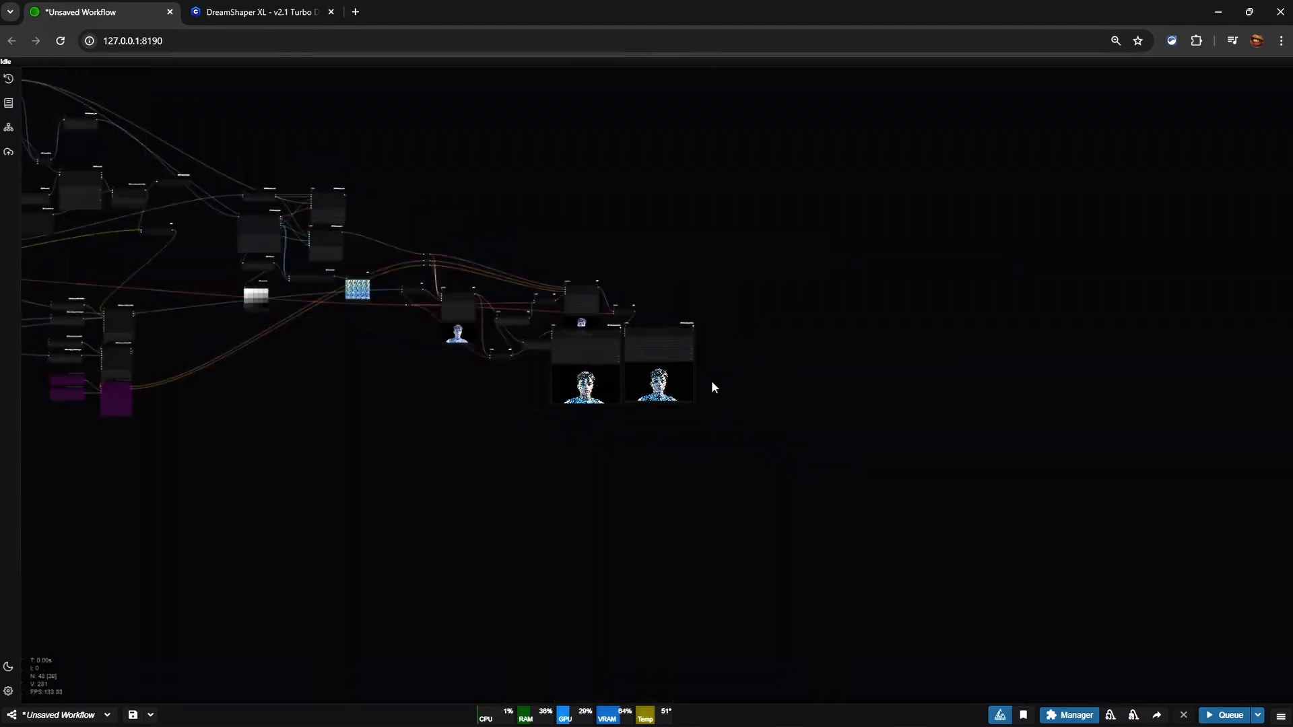
left_click_drag(711, 380, 685, 425)
left_click_drag(638, 377, 656, 320)
Add a Load Upscale Model node feeding Upscale Image (using Model), and wire the final VAE Decode image into it
scroll(657, 319, "up", 2)
scroll(680, 326, "up", 10)
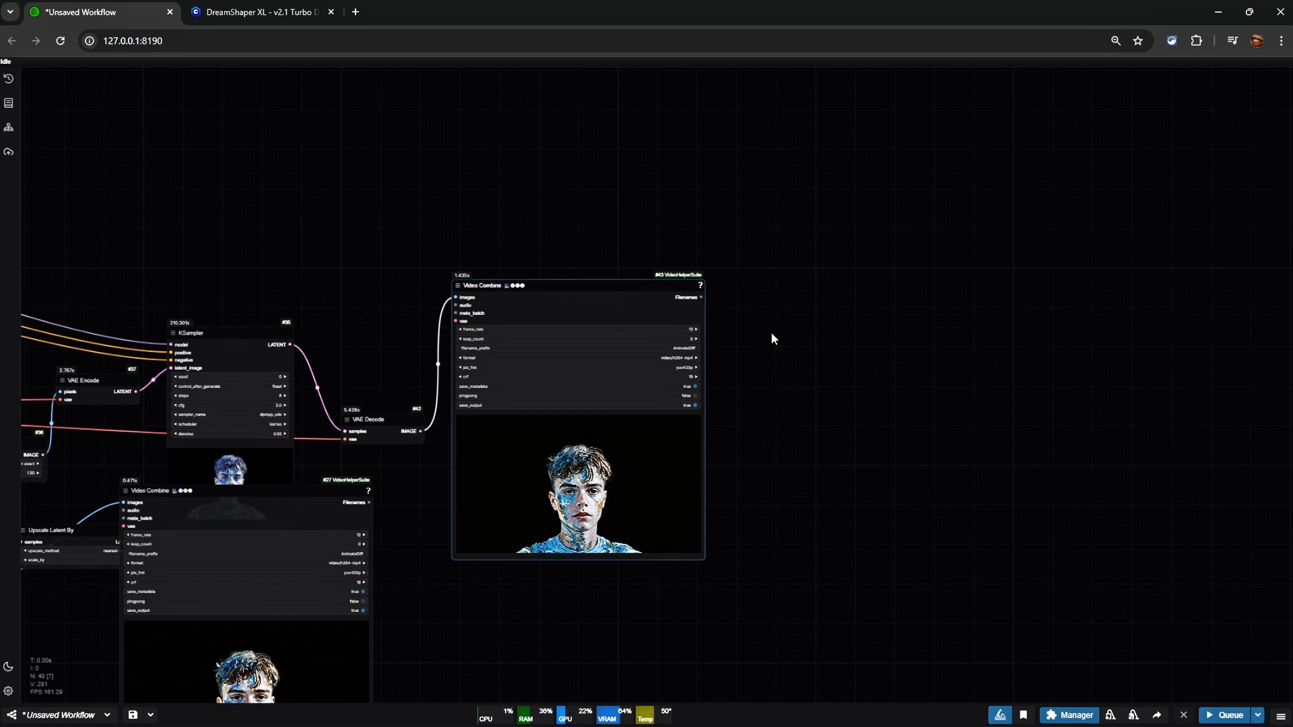
double_click(842, 258)
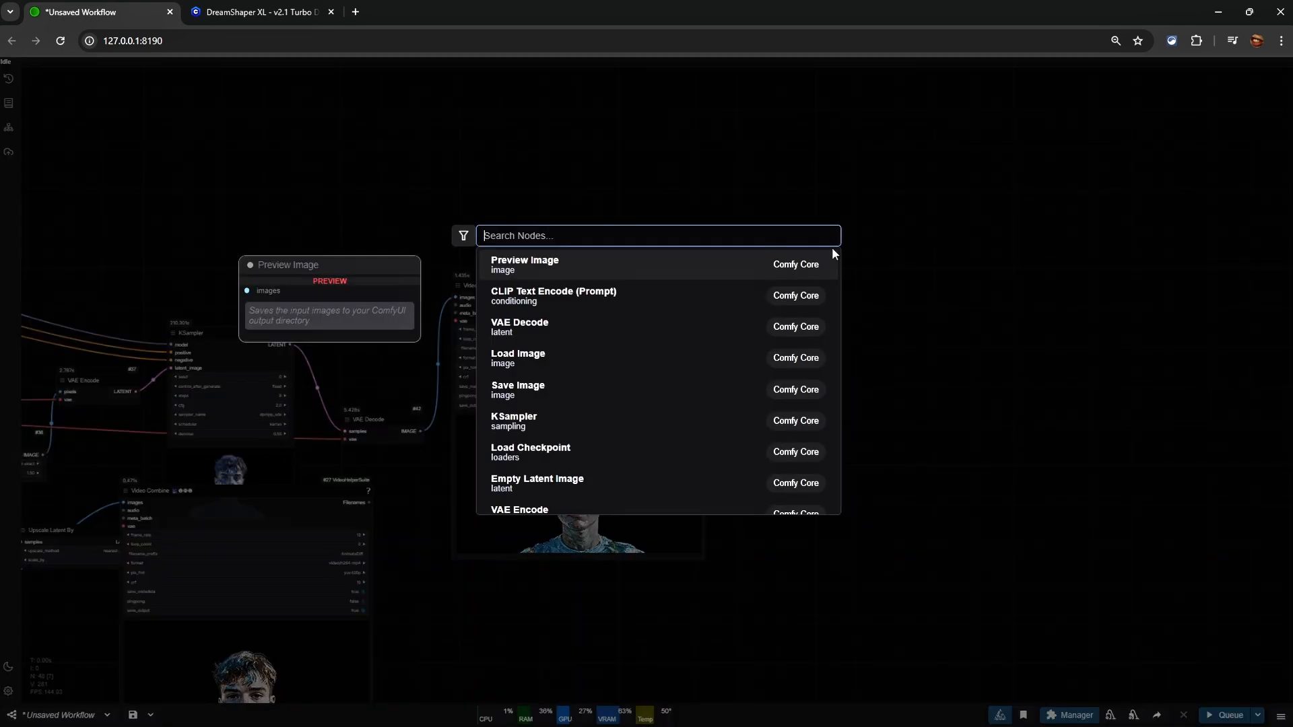
type("upscale")
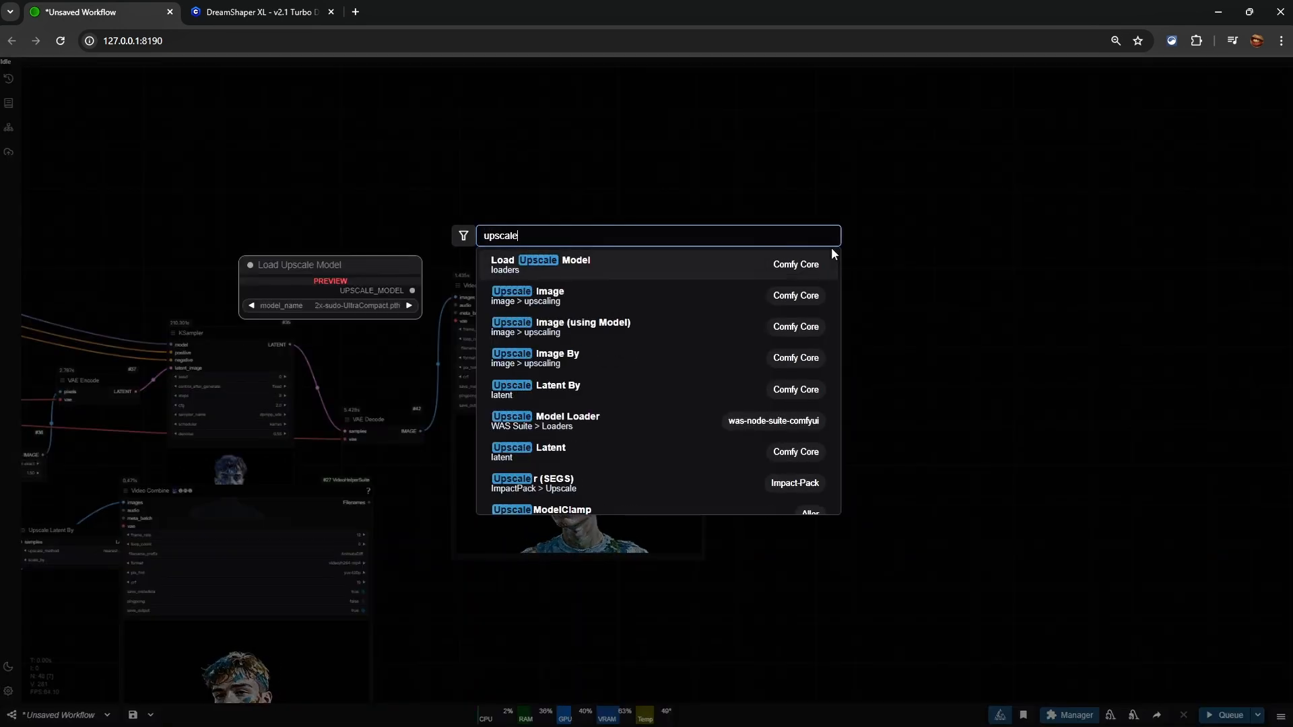
left_click(828, 264)
left_click_drag(962, 262, 1025, 263)
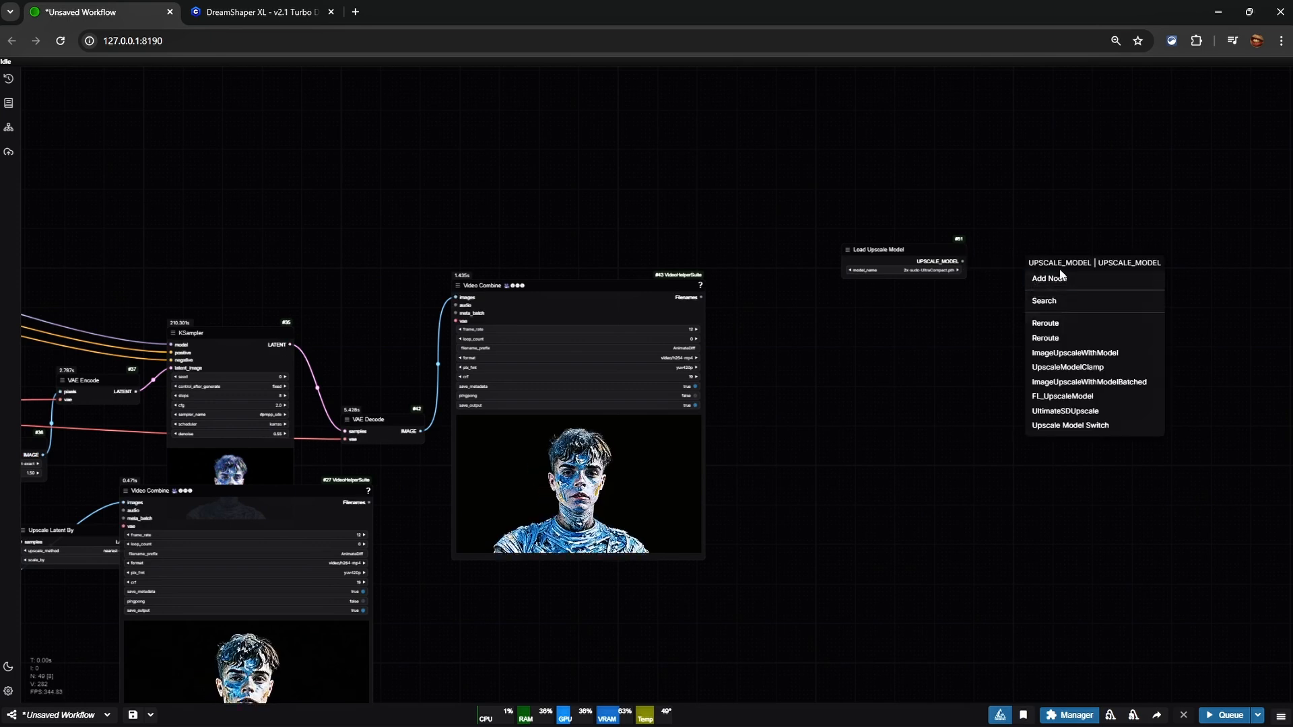
left_click(1080, 354)
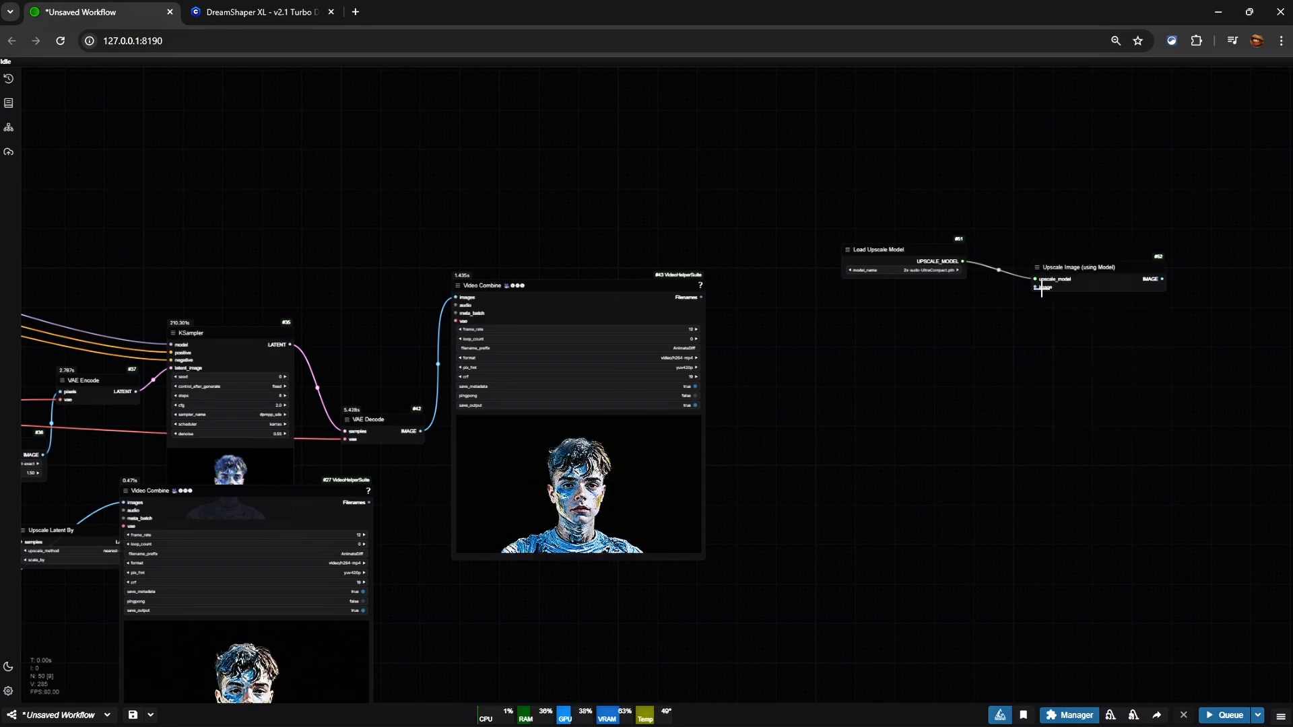
left_click_drag(420, 431, 1035, 287)
Paste a copy of the Video Combine node beside Upscale Image (using Model) and connect the upscaled image to it
left_click_drag(948, 354, 545, 372)
scroll(827, 296, "up", 3)
left_click_drag(711, 298, 856, 292)
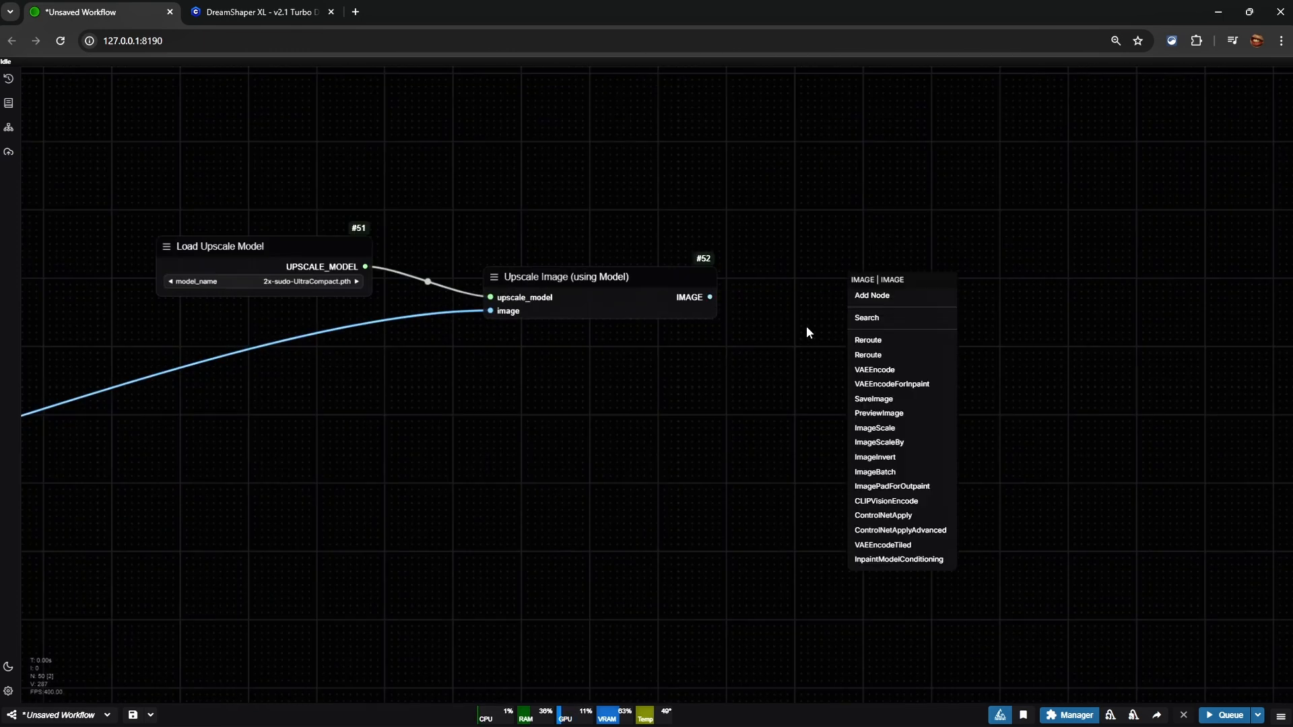
left_click(798, 342)
scroll(727, 434, "down", 10)
left_click_drag(694, 434, 823, 380)
key("ctrl+c")
key("ctrl+v")
left_click_drag(585, 331, 934, 327)
scroll(888, 336, "up", 10)
left_click_drag(796, 317, 836, 335)
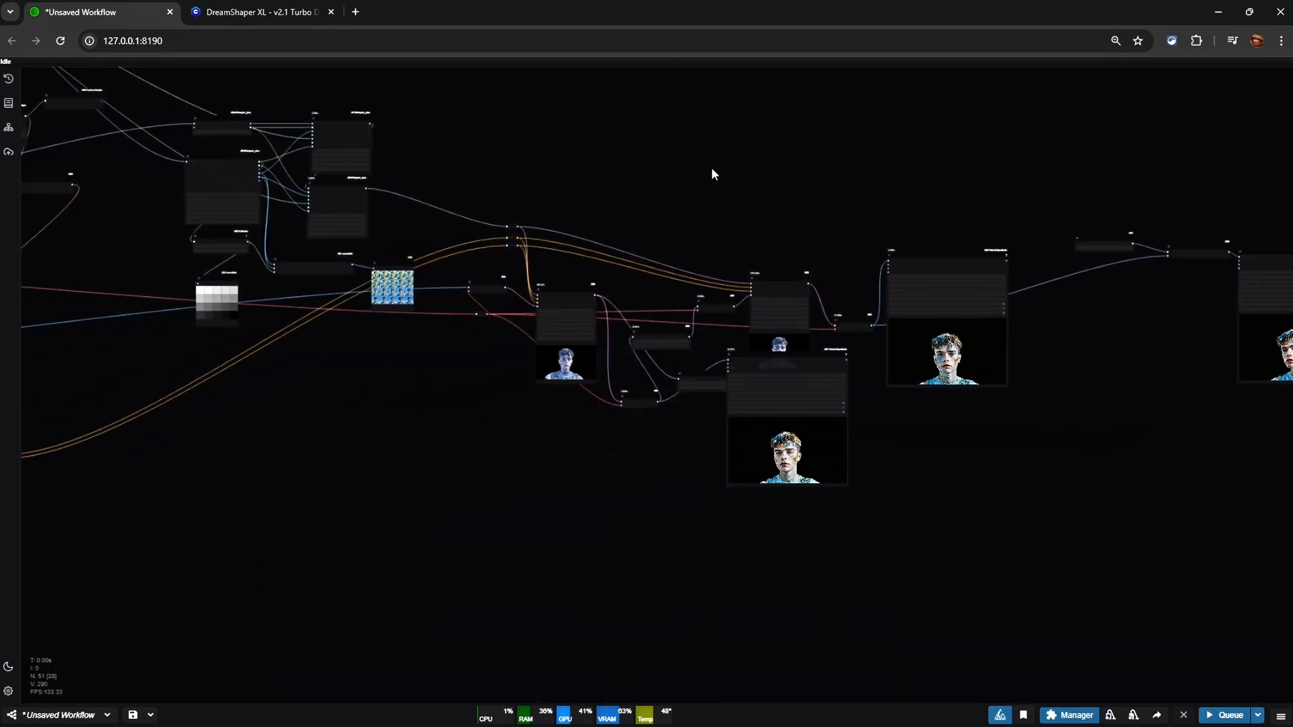
Review the full node graph and examine the first-pass Video Combine preview closely
left_click_drag(713, 174, 499, 204)
left_click_drag(340, 179, 970, 209)
left_click_drag(558, 295, 778, 351)
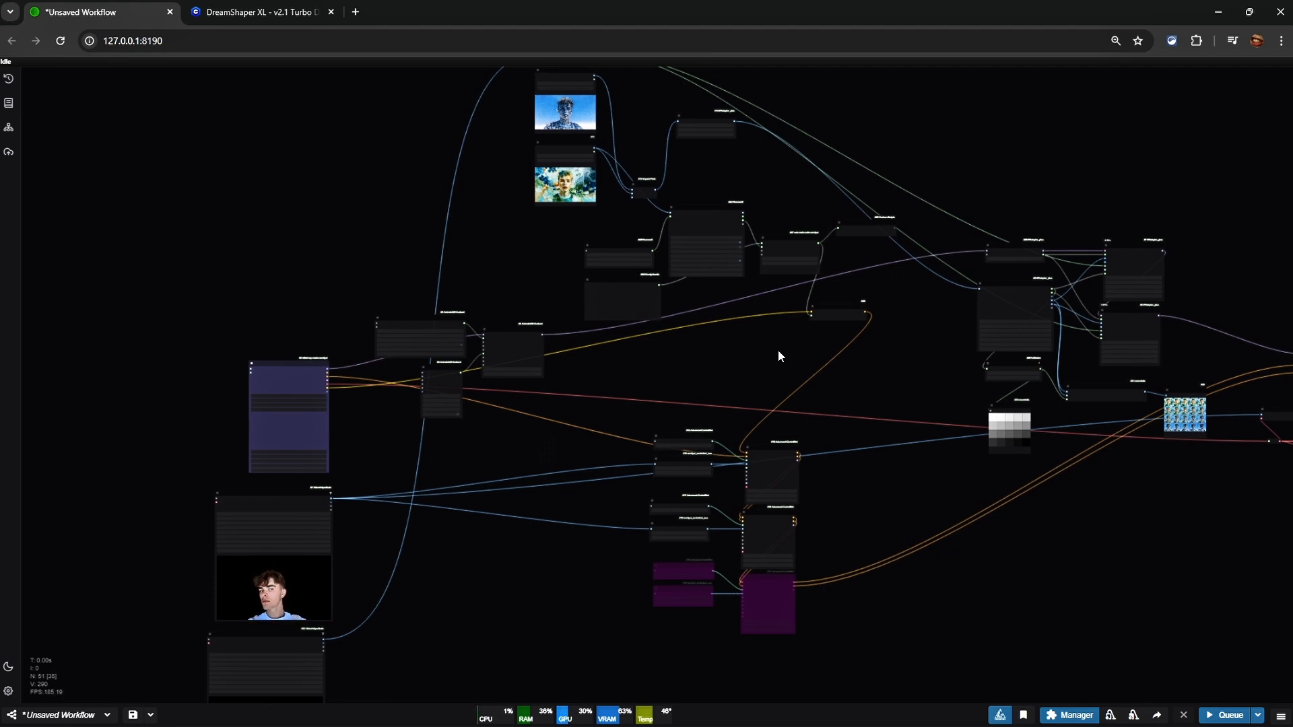
left_click_drag(777, 350, 318, 367)
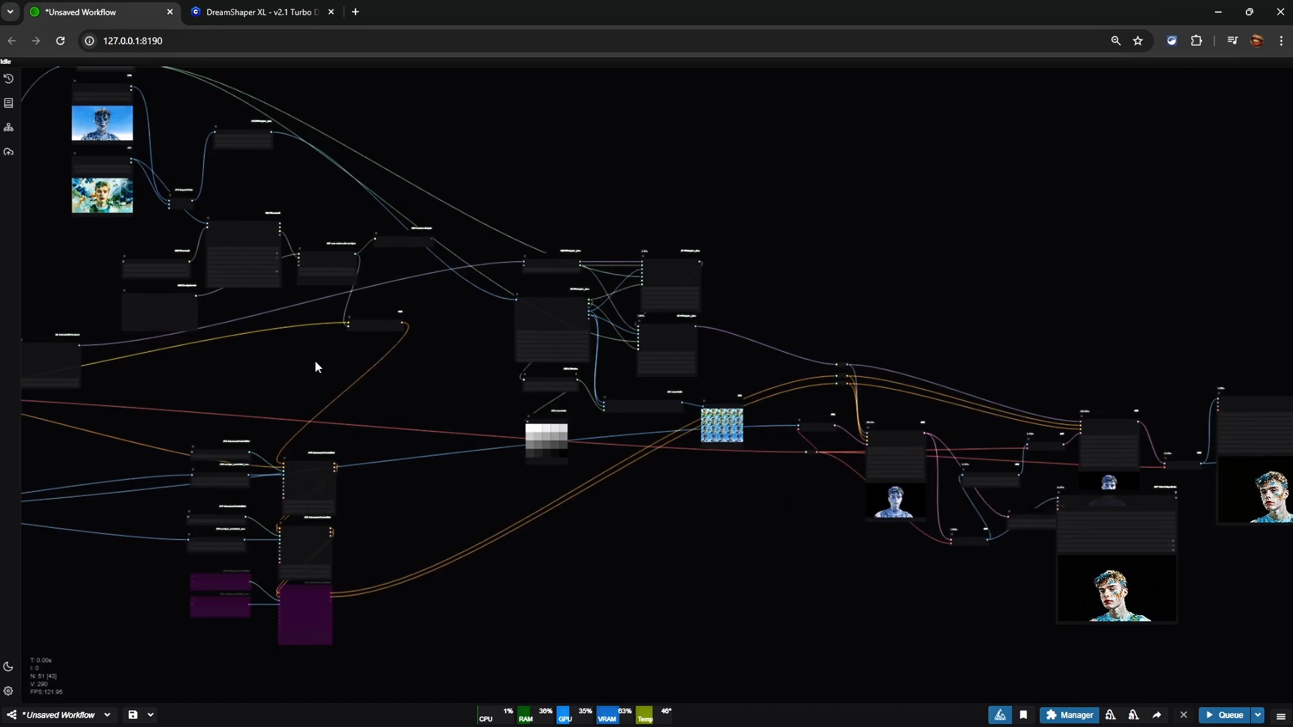
scroll(908, 542, "up", 10)
left_click_drag(1048, 595, 395, 441)
scroll(617, 470, "up", 5)
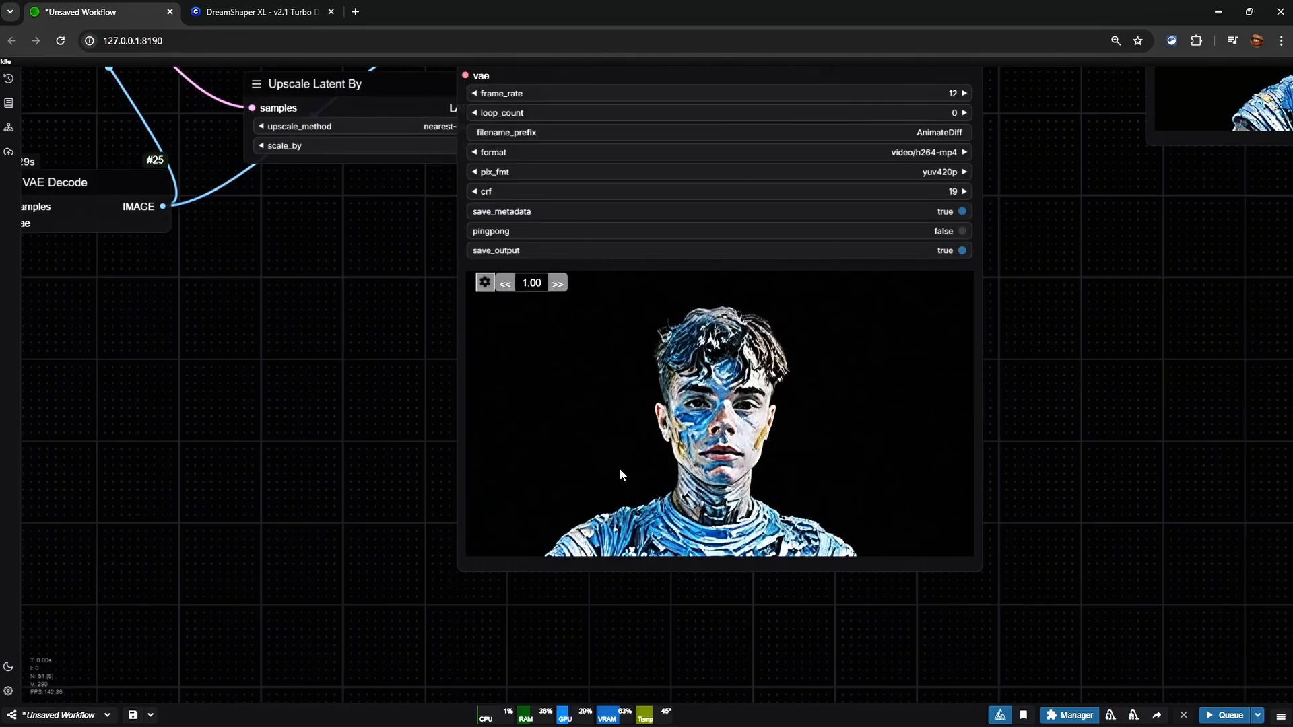
scroll(710, 438, "up", 2)
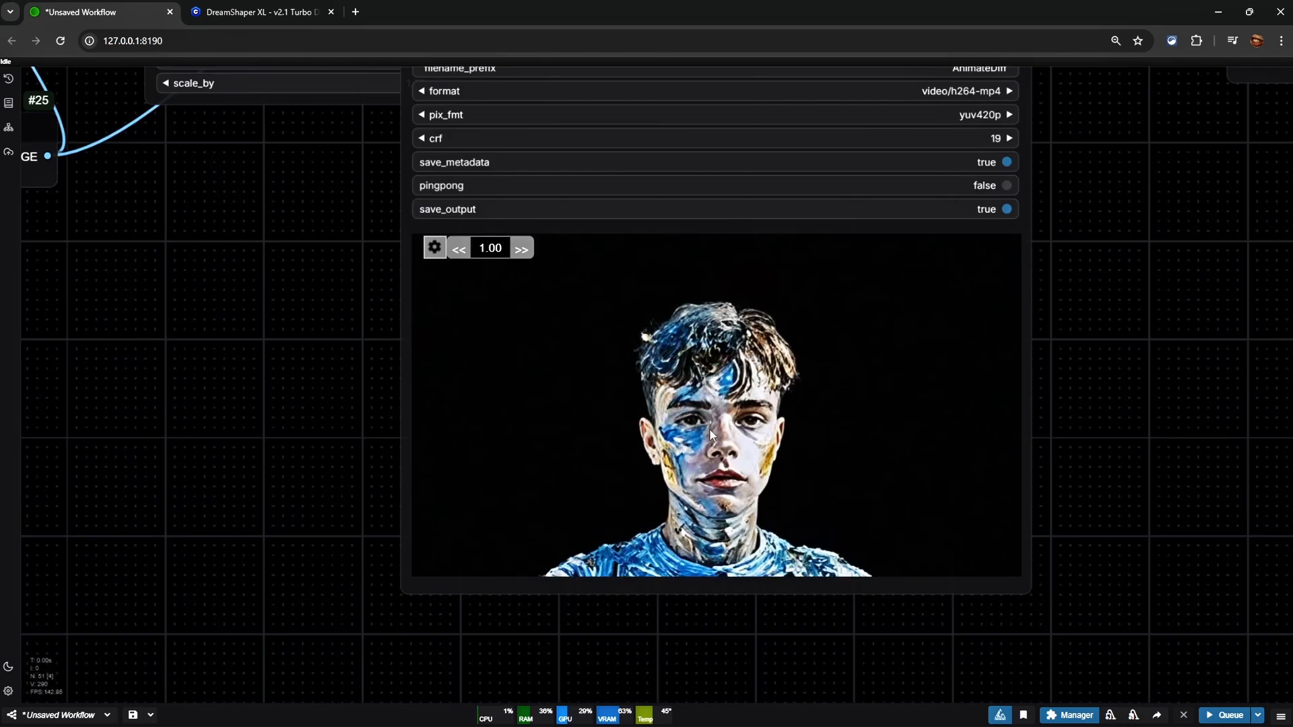
scroll(700, 456, "up", 2)
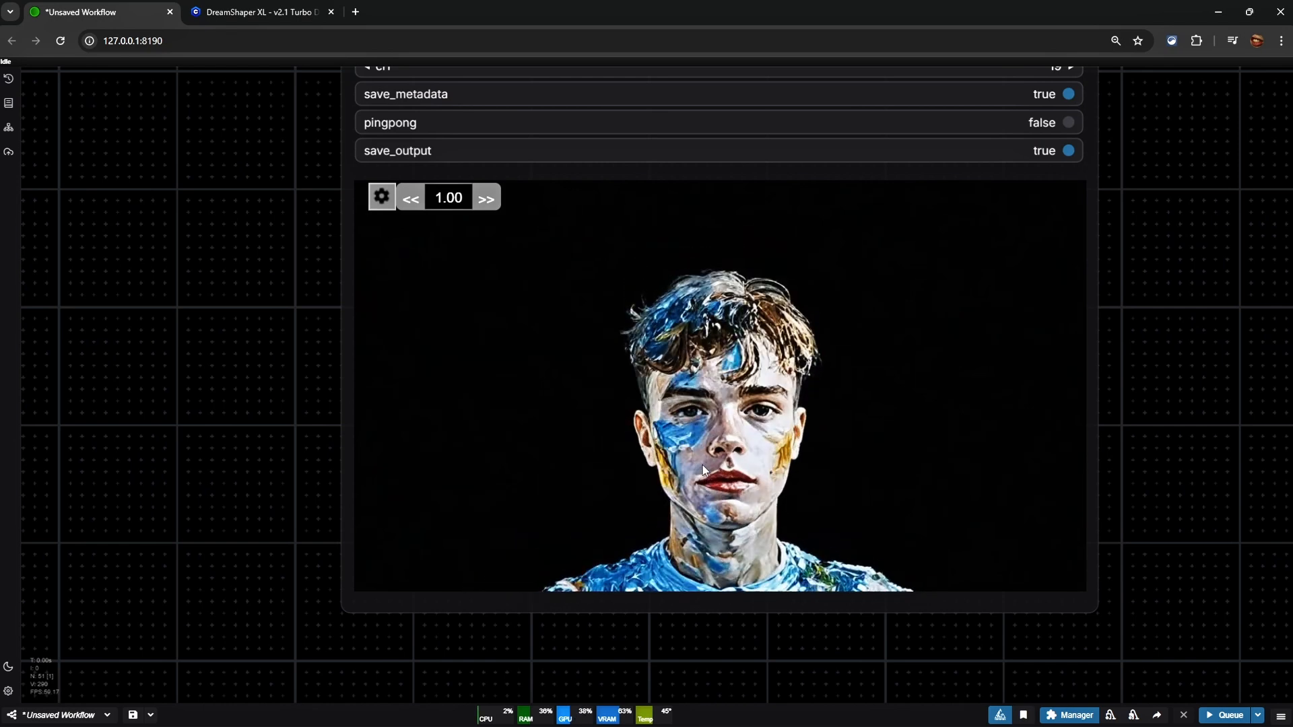
scroll(703, 469, "down", 6)
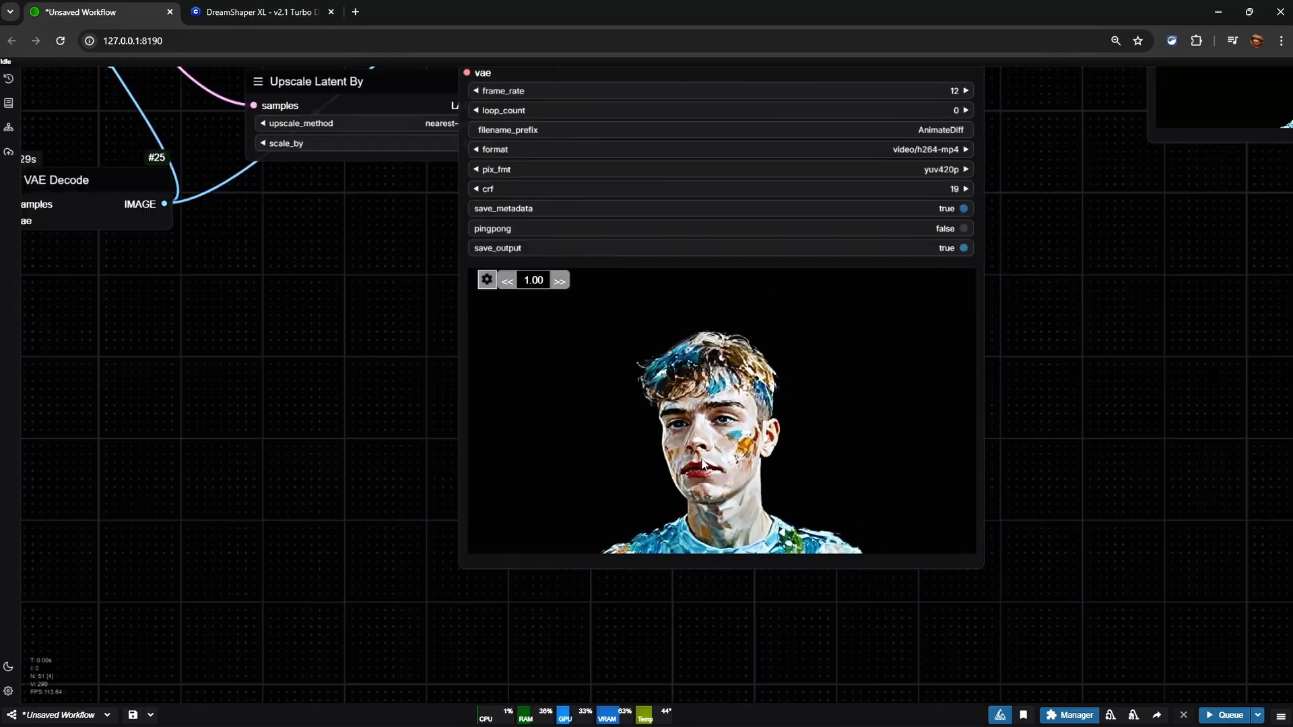
Examine the Florence2 captioning nodes and the metallic portrait in the first Load Image reference
left_click_drag(369, 437, 1150, 525)
left_click_drag(646, 404, 1027, 441)
left_click_drag(721, 241, 746, 517)
scroll(530, 260, "up", 8)
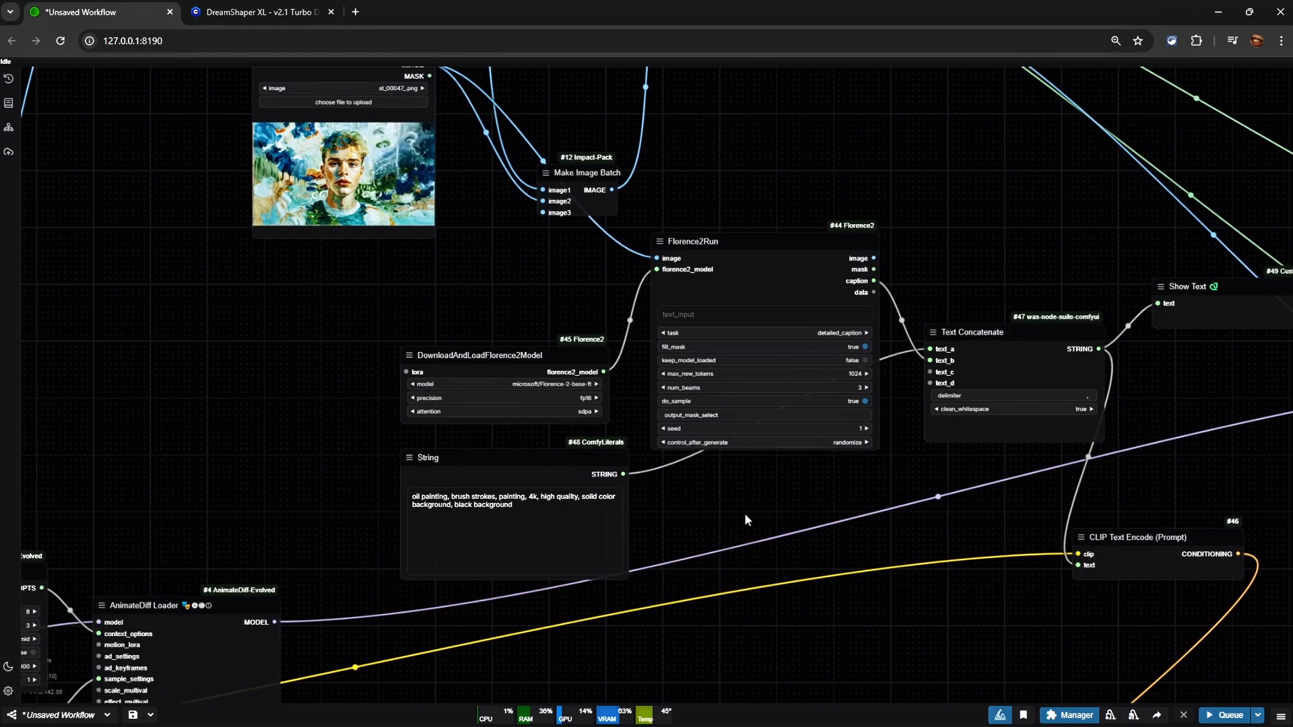
scroll(746, 507, "down", 8)
scroll(556, 249, "up", 2)
scroll(555, 250, "up", 10)
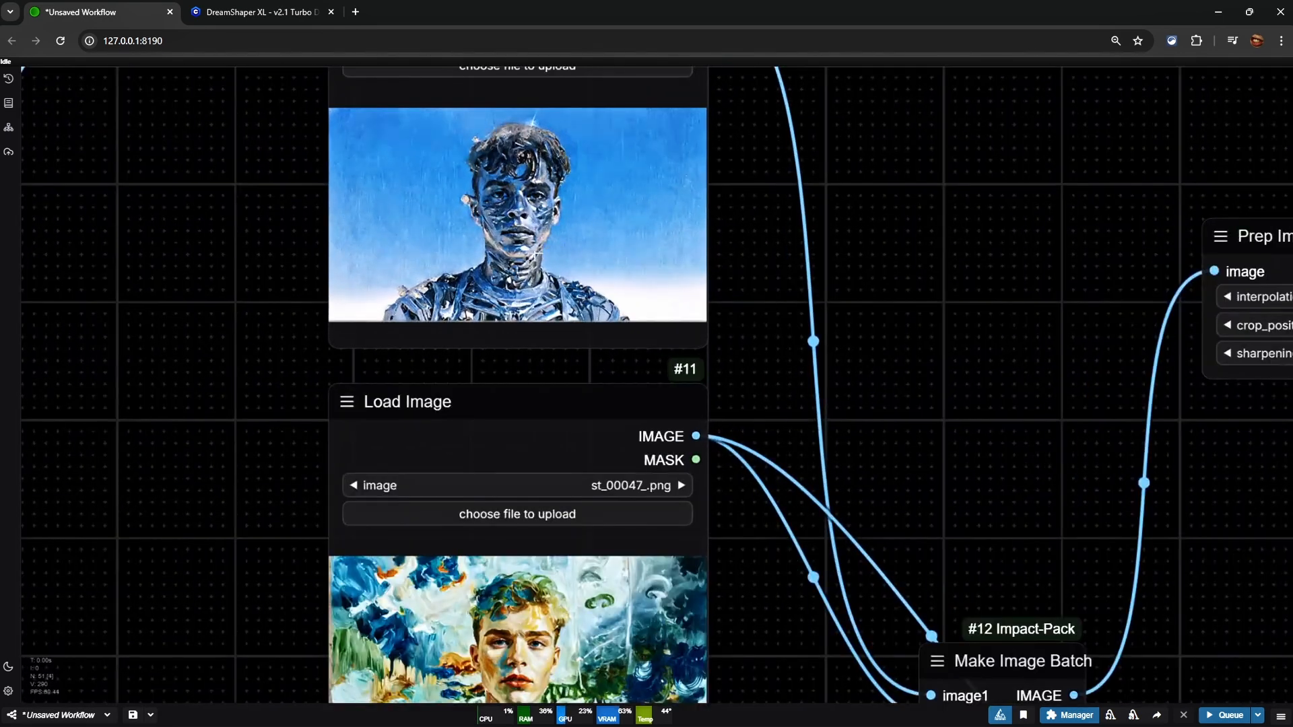
scroll(380, 225, "up", 5)
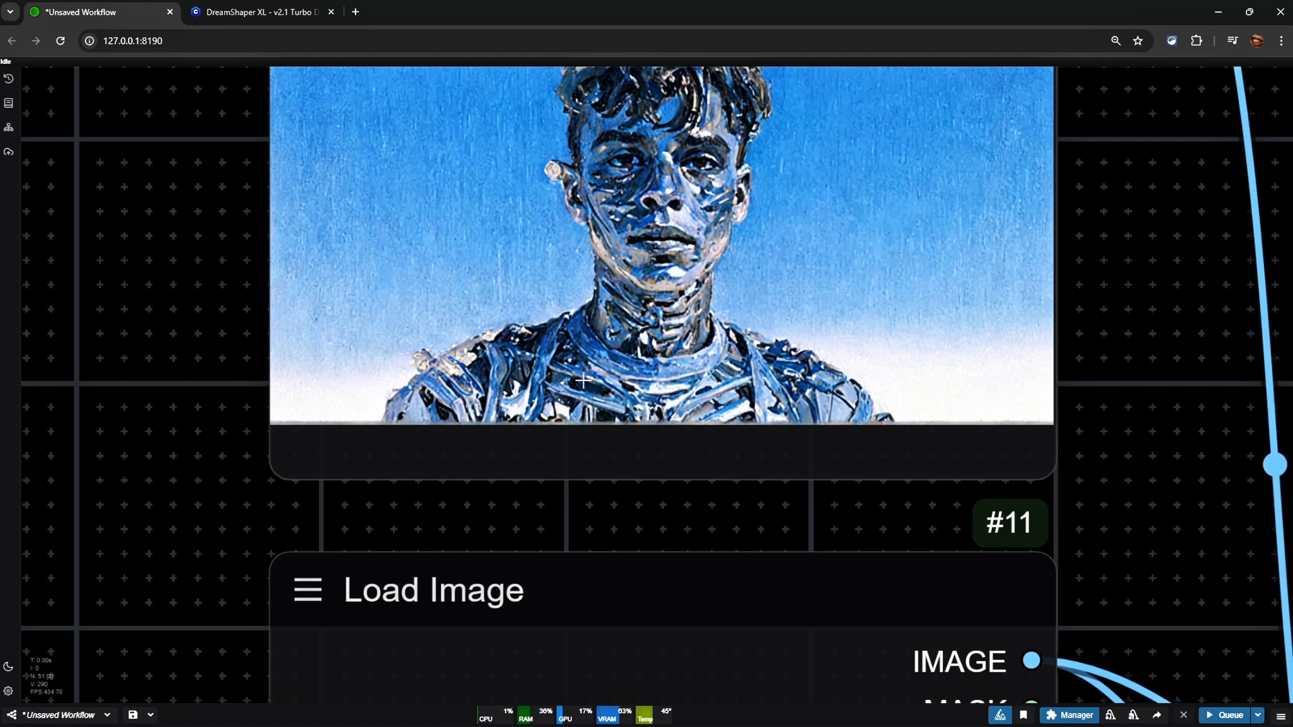
scroll(679, 188, "down", 20)
Add an IPAdapter ClipVision Enhancer Batch node near the two IPAdapter Batch (Adv.) nodes
left_click_drag(797, 253, 354, 163)
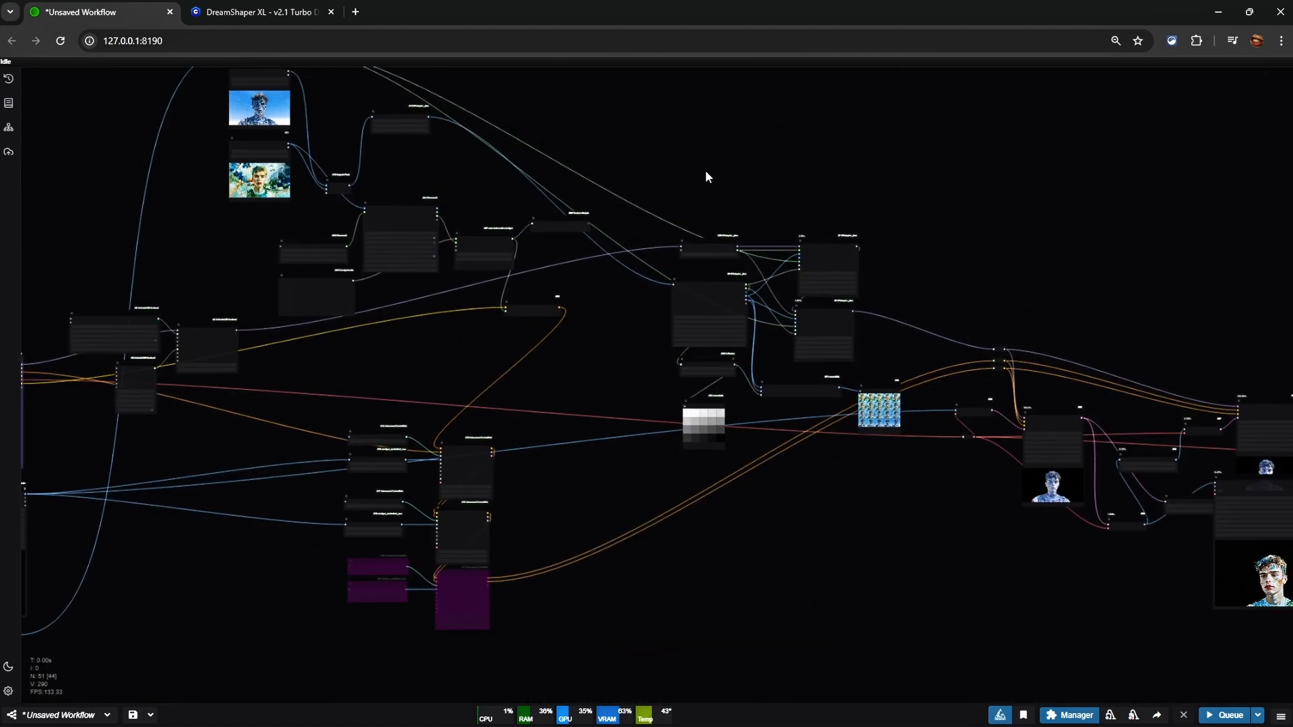
scroll(851, 195, "up", 5)
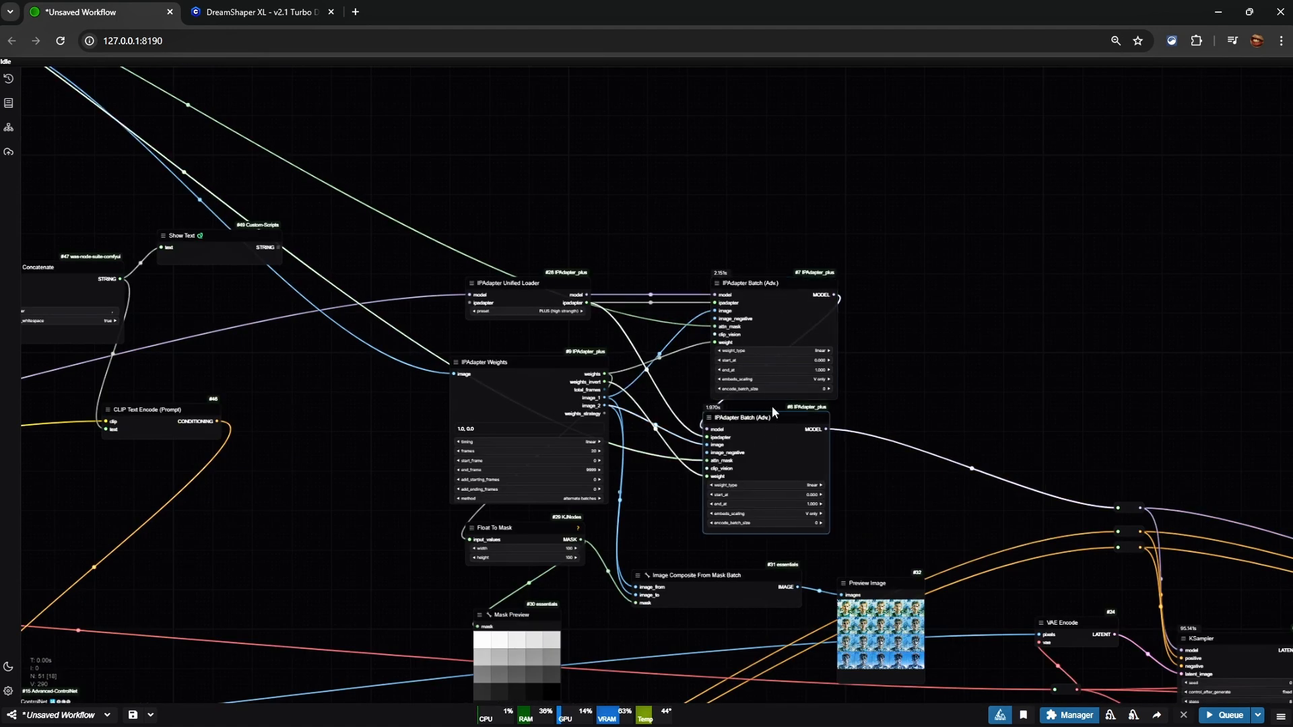
left_click(757, 218)
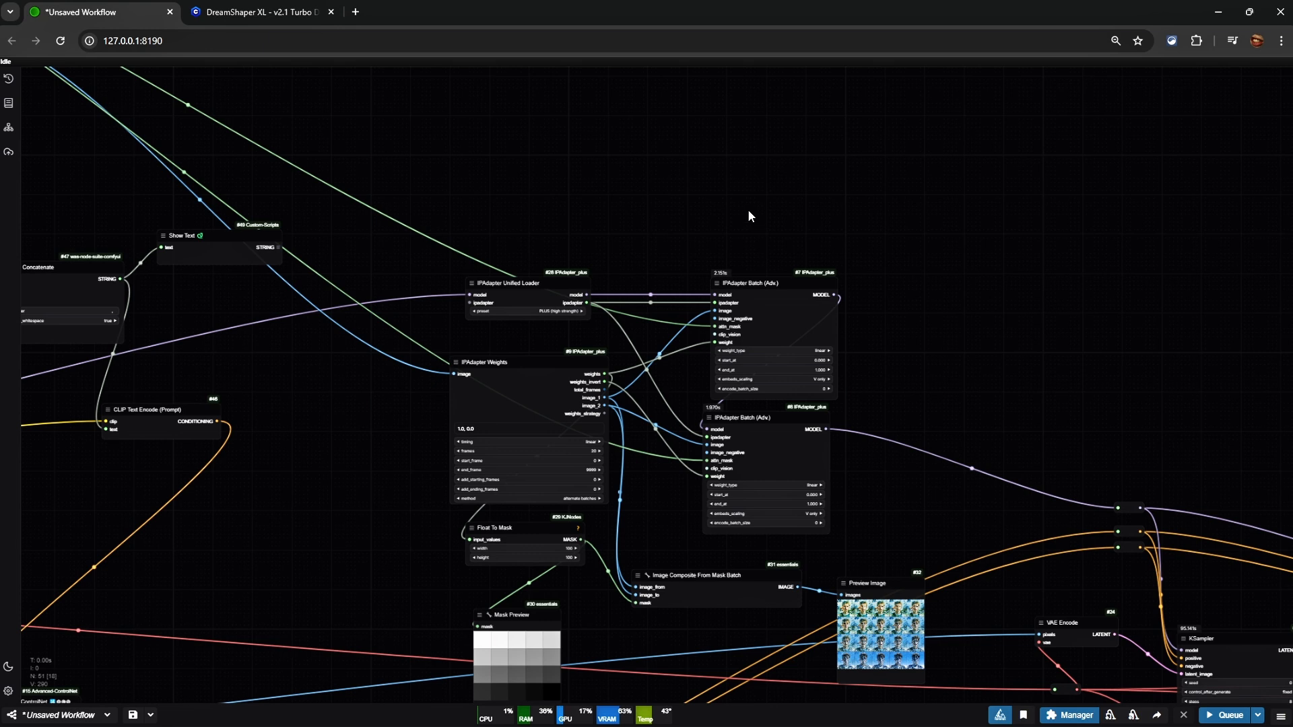
double_click(750, 215)
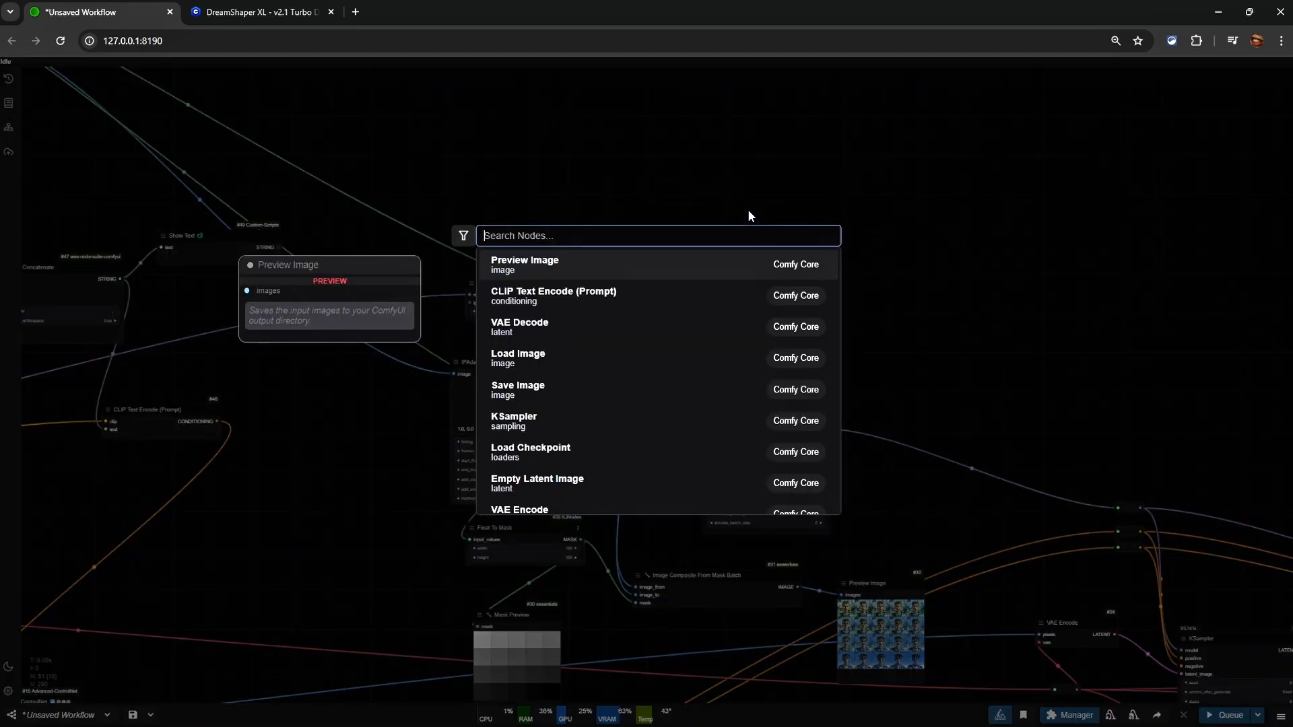
type("ipadapter cl")
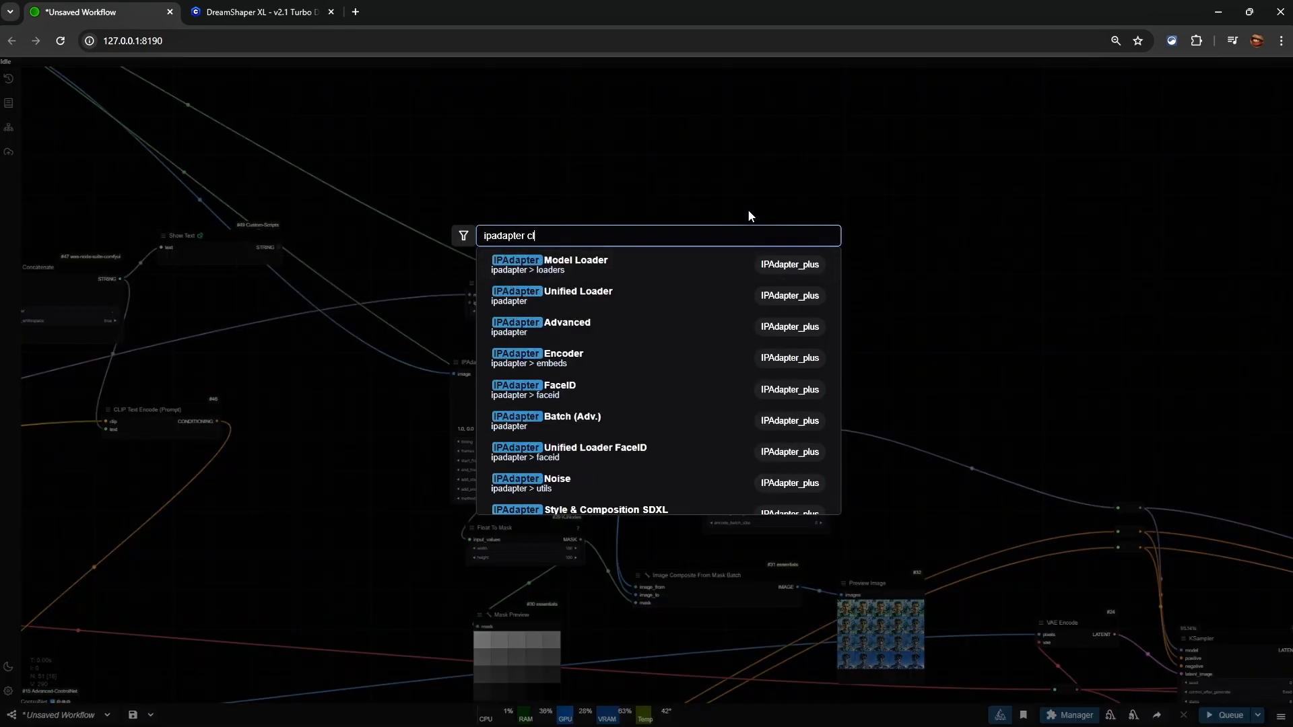
type("ip")
key("Down")
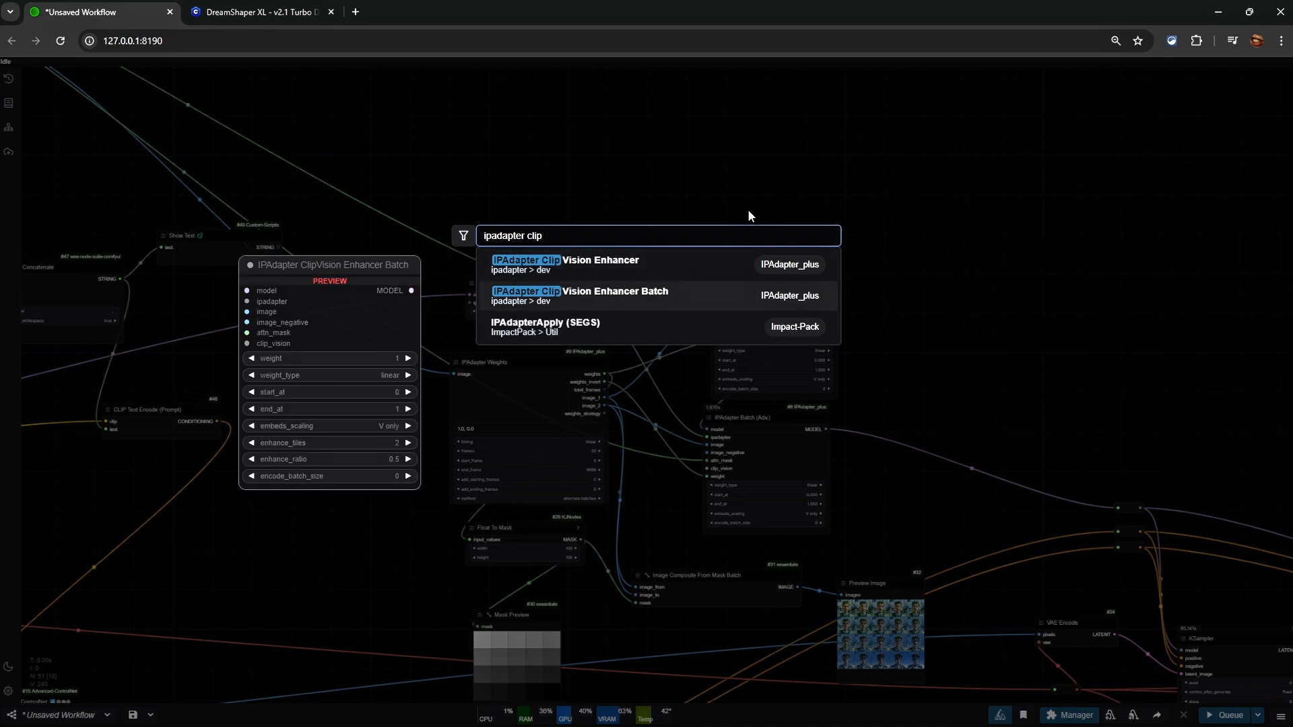
key("Return")
Move the upper IPAdapter Batch (Adv.) node higher and place the ClipVision Enhancer Batch node next to it
left_click_drag(845, 220, 991, 143)
left_click_drag(777, 303, 761, 193)
left_click_drag(957, 159, 919, 168)
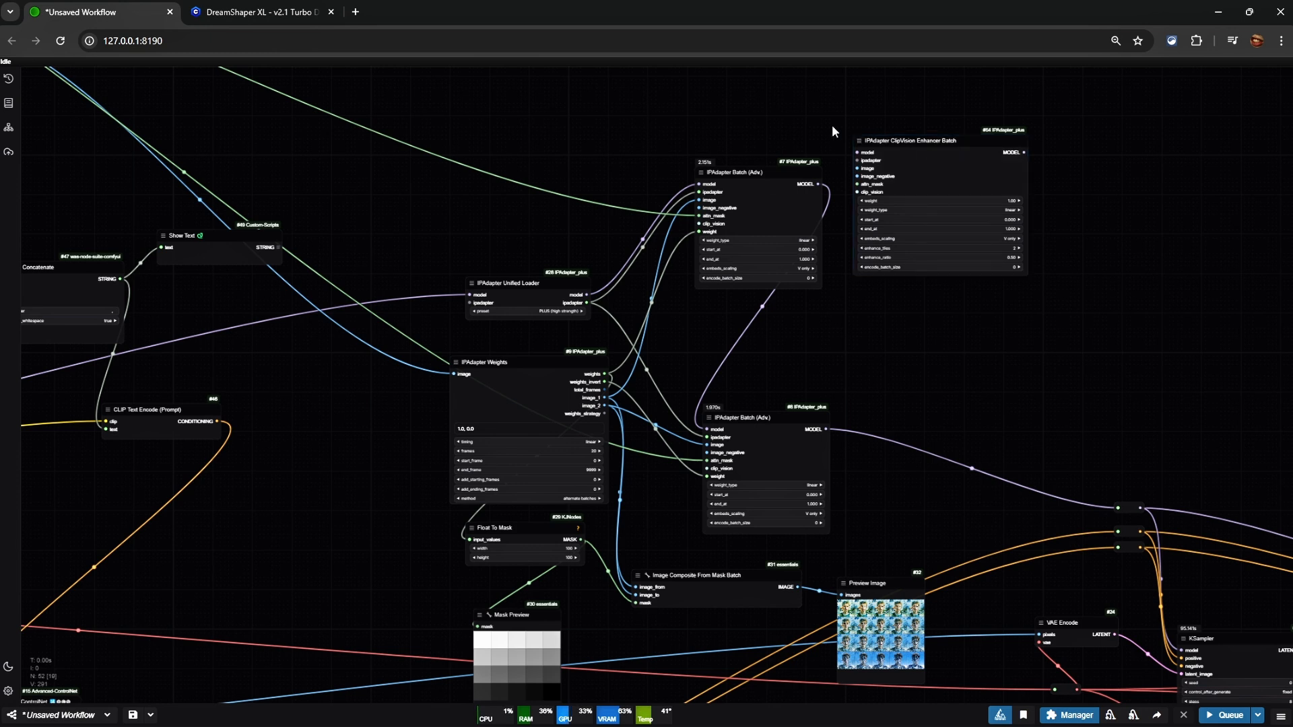
Examine how closely the face in the first-pass Video Combine preview follows the painted references
left_click_drag(404, 280, 995, 199)
scroll(647, 145, "down", 6)
left_click_drag(648, 145, 687, 287)
scroll(632, 229, "up", 10)
left_click_drag(589, 191, 596, 174)
scroll(633, 229, "down", 13)
left_click_drag(740, 254, 373, 130)
left_click_drag(1053, 500, 618, 406)
scroll(618, 406, "up", 13)
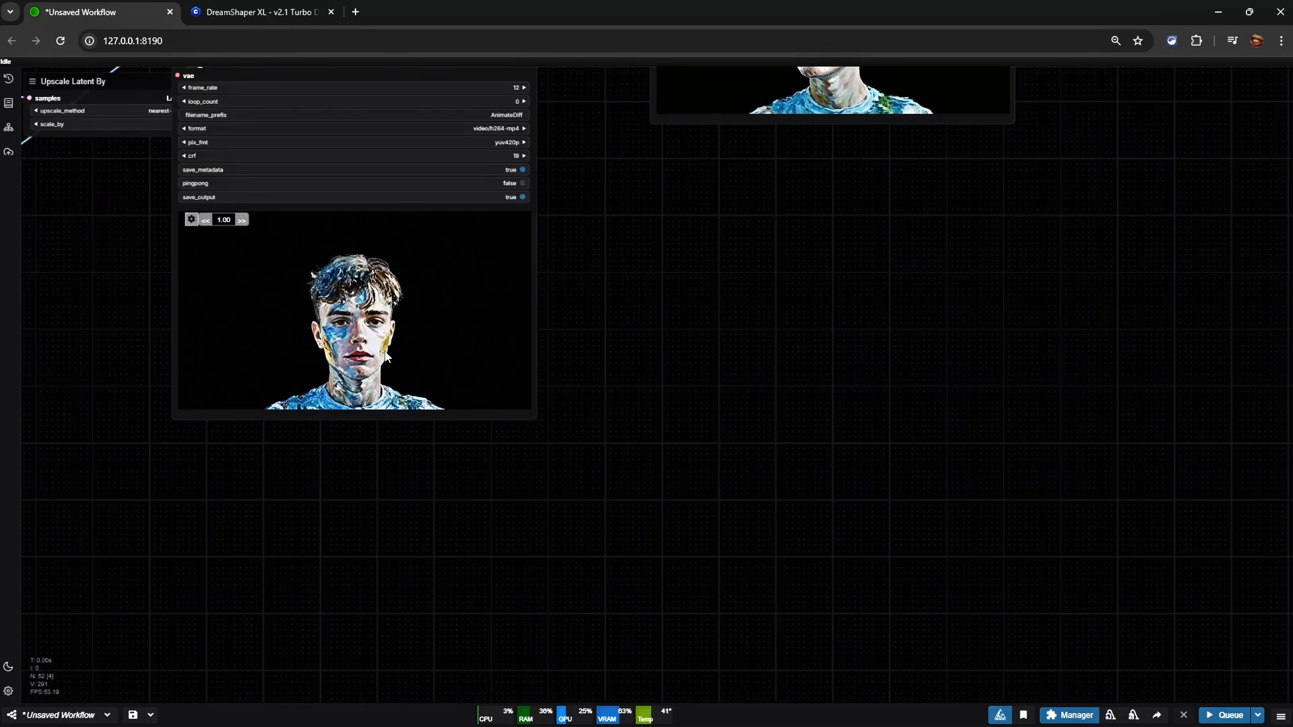
scroll(386, 357, "up", 4)
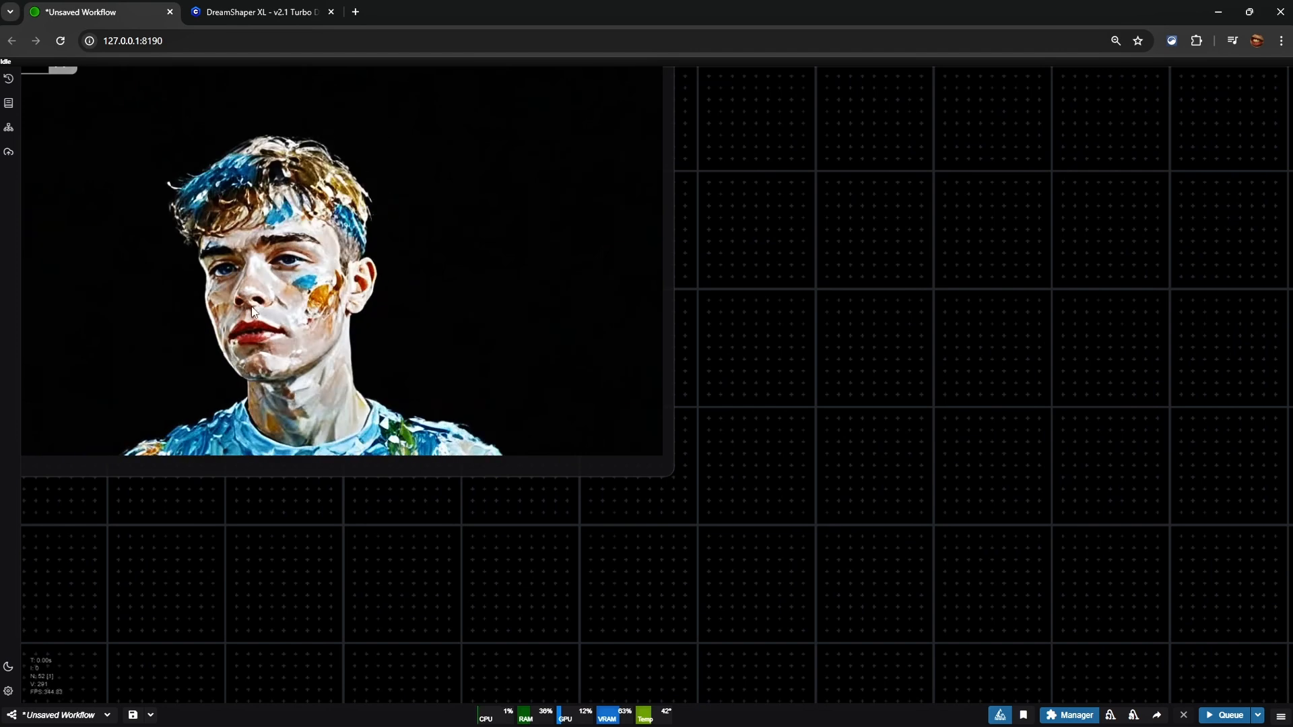
Review the graph from the source video loaders through the ControlNet nodes to the video outputs
scroll(262, 310, "down", 13)
left_click_drag(498, 247, 1030, 348)
left_click_drag(292, 365, 1079, 387)
scroll(1020, 382, "down", 7)
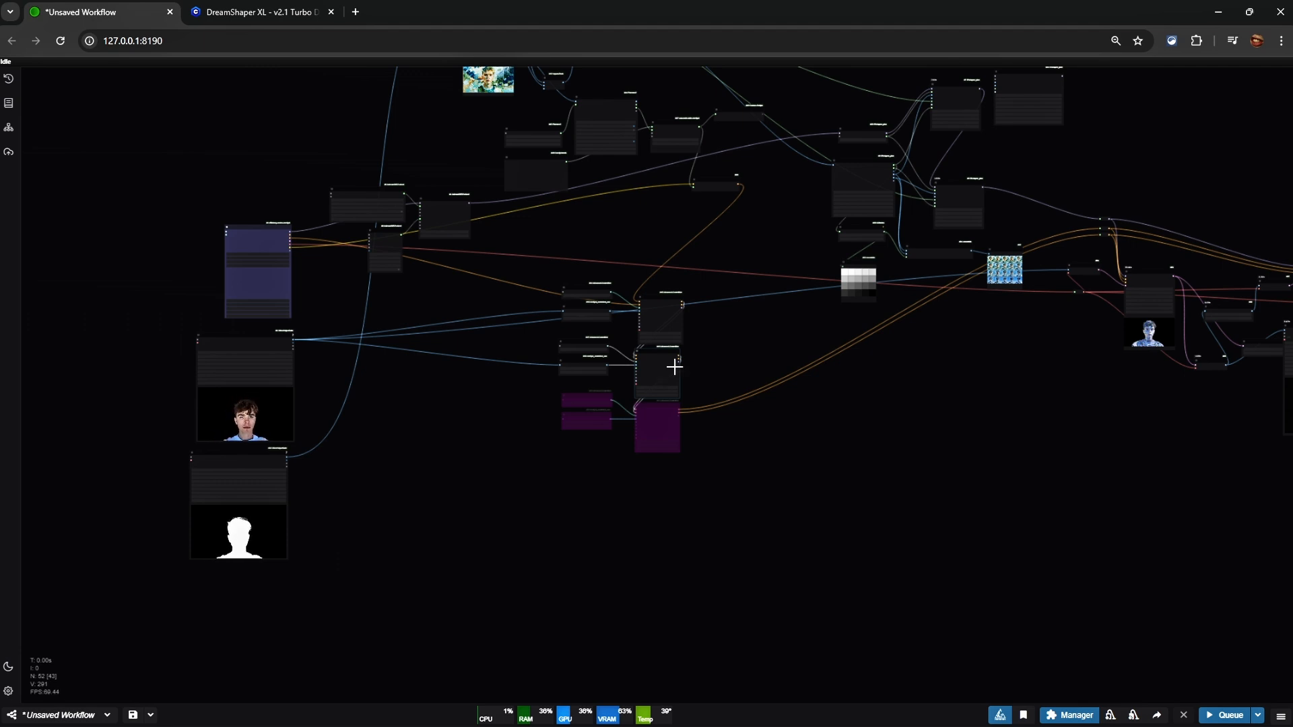
left_click_drag(940, 357, 590, 353)
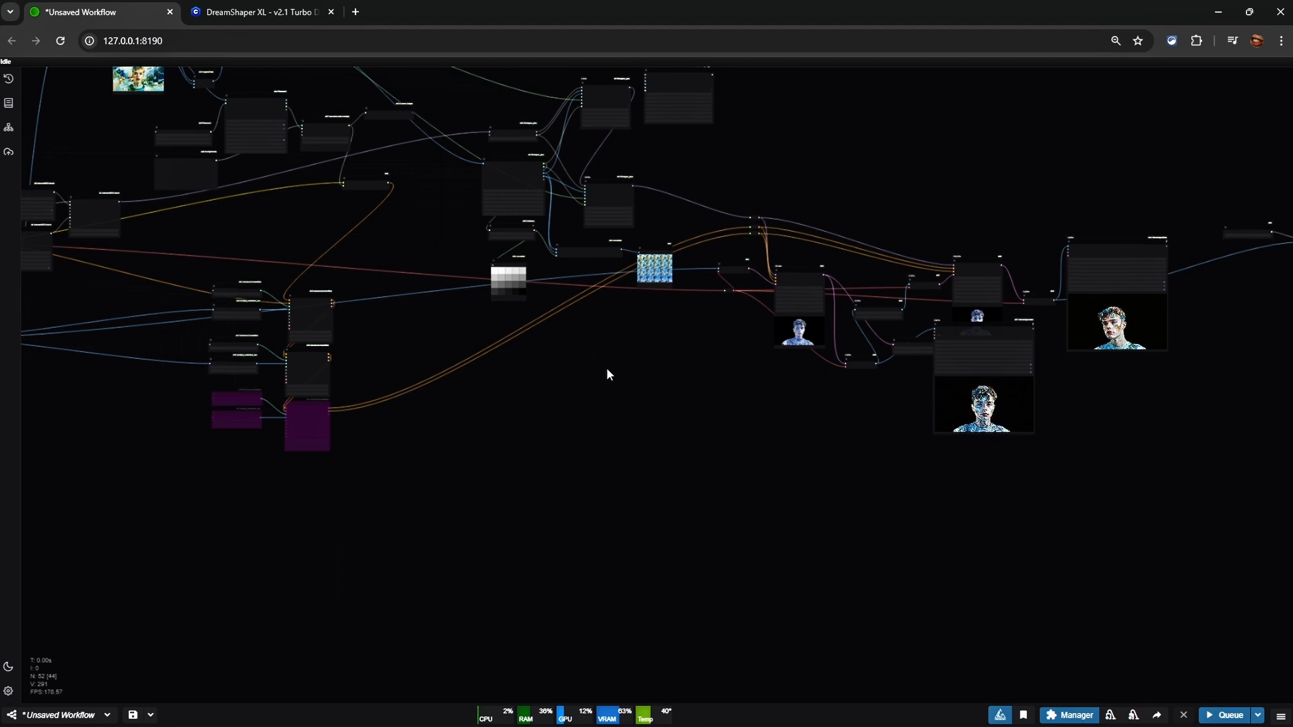
Rearrange the Florence2 inputs so the String node sits above the DownloadAndLoadFlorence2Model node
scroll(606, 366, "up", 10)
left_click_drag(406, 392, 409, 373)
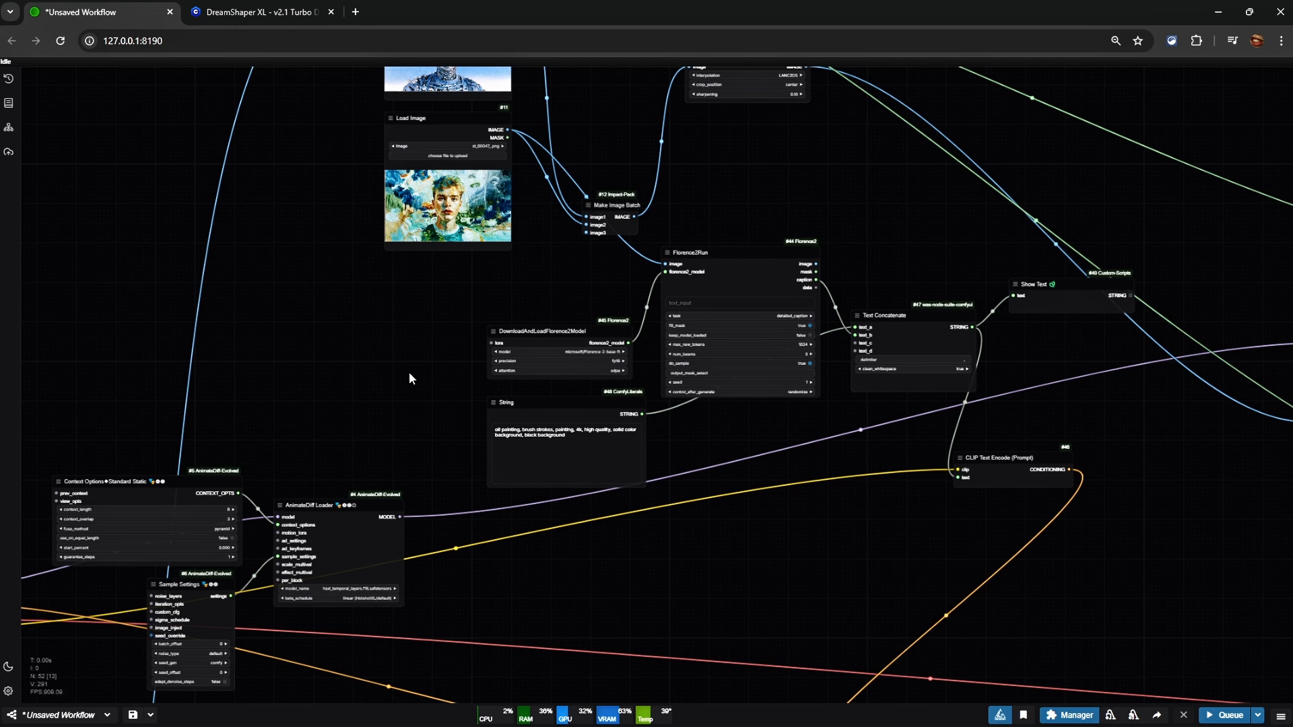
left_click_drag(538, 403, 529, 234)
left_click_drag(590, 330, 598, 378)
left_click_drag(591, 244, 593, 283)
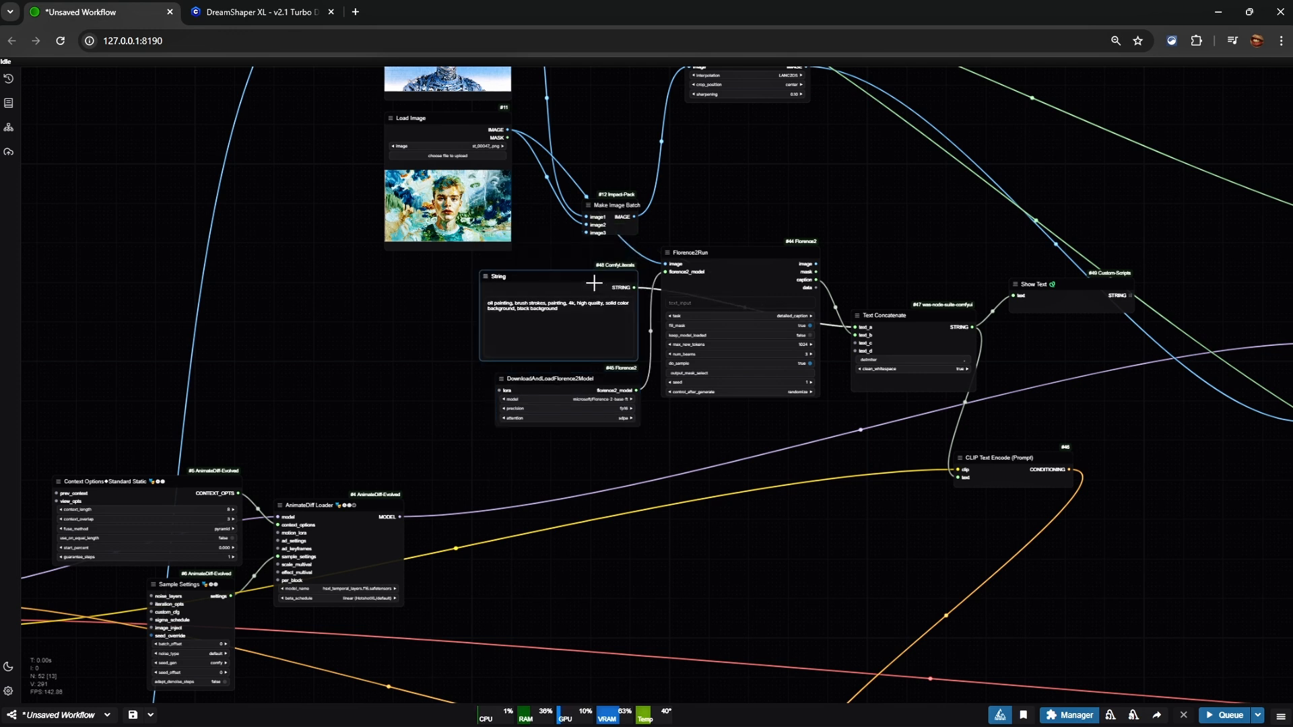